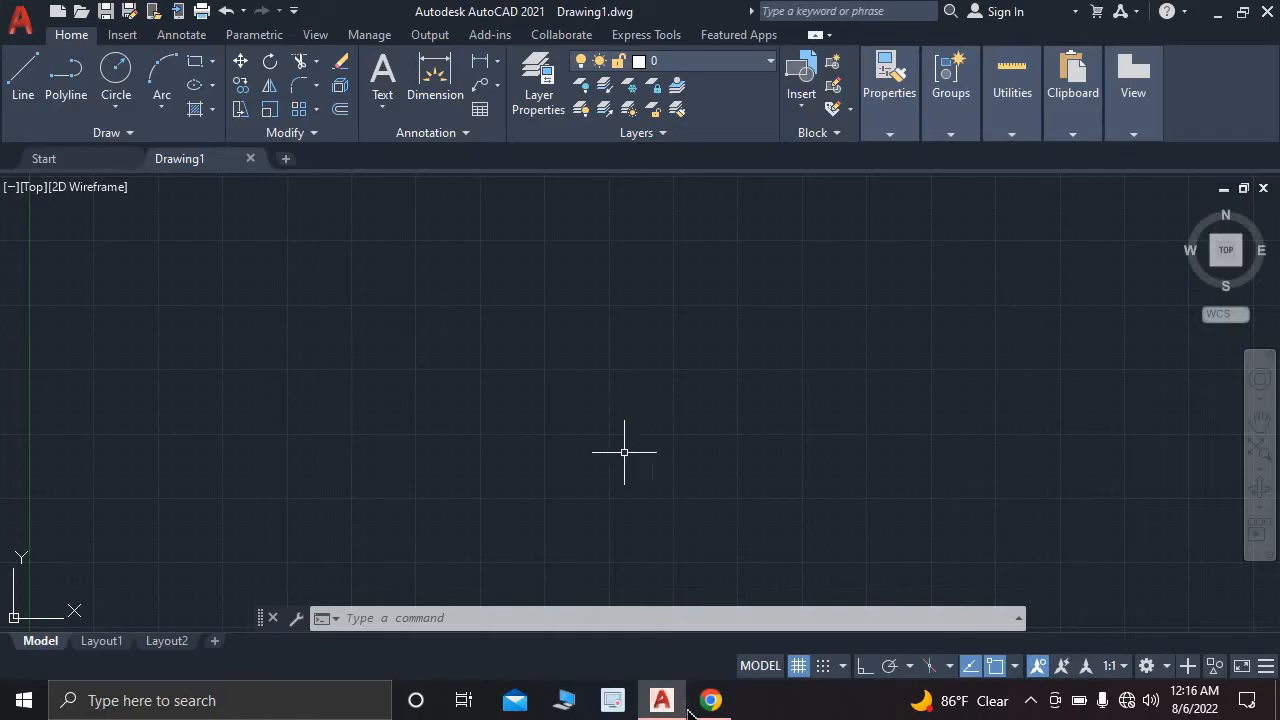
# - Switch to Chrome to examine the house floor plan image with its room names and dimensions, and return to AutoCAD
pyautogui.click(710, 700)
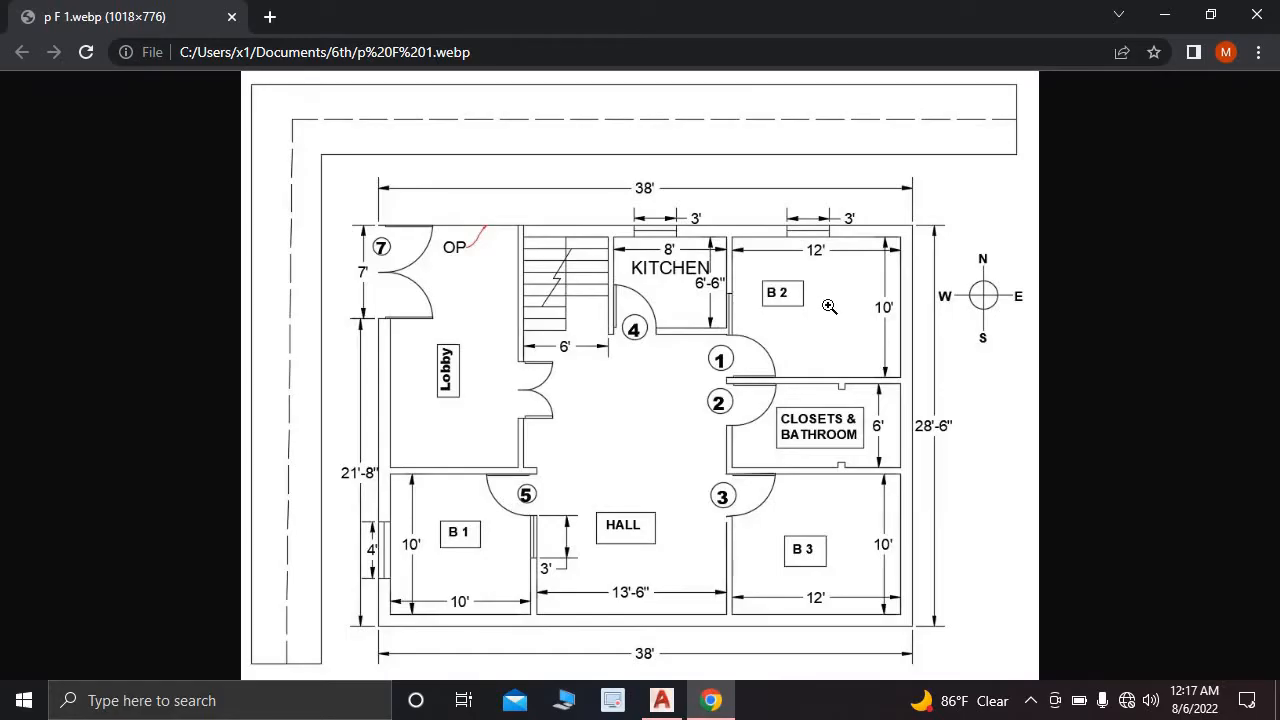
pyautogui.click(661, 700)
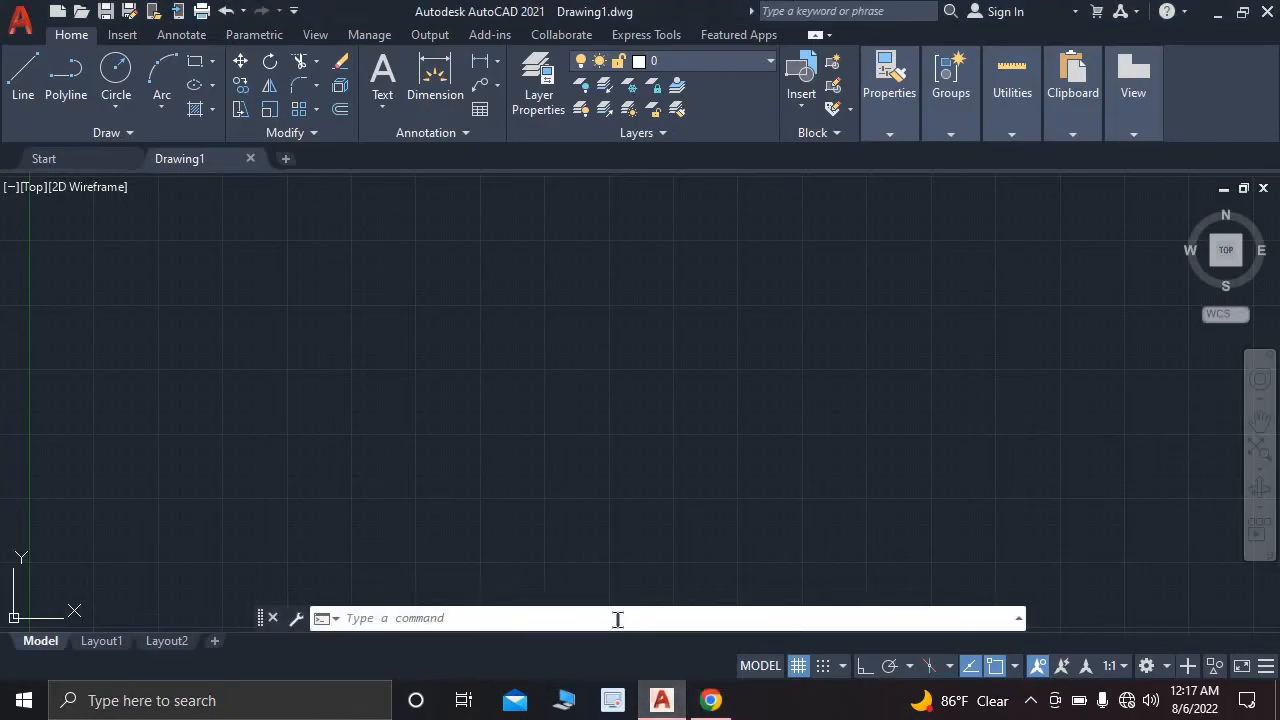
# - Configure the drawing units with Engineering length type and a precision of 0'-0"
pyautogui.click(618, 619)
pyautogui.press('Return')
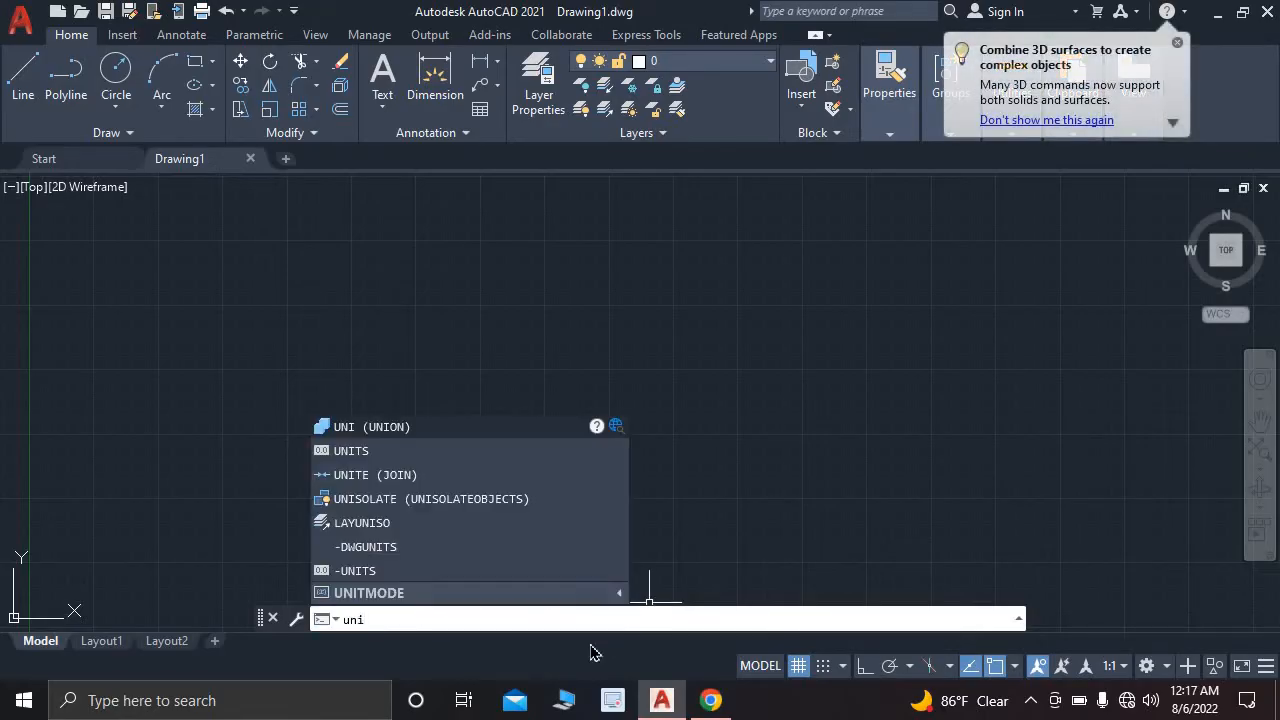
pyautogui.write('units')
pyautogui.press('Return')
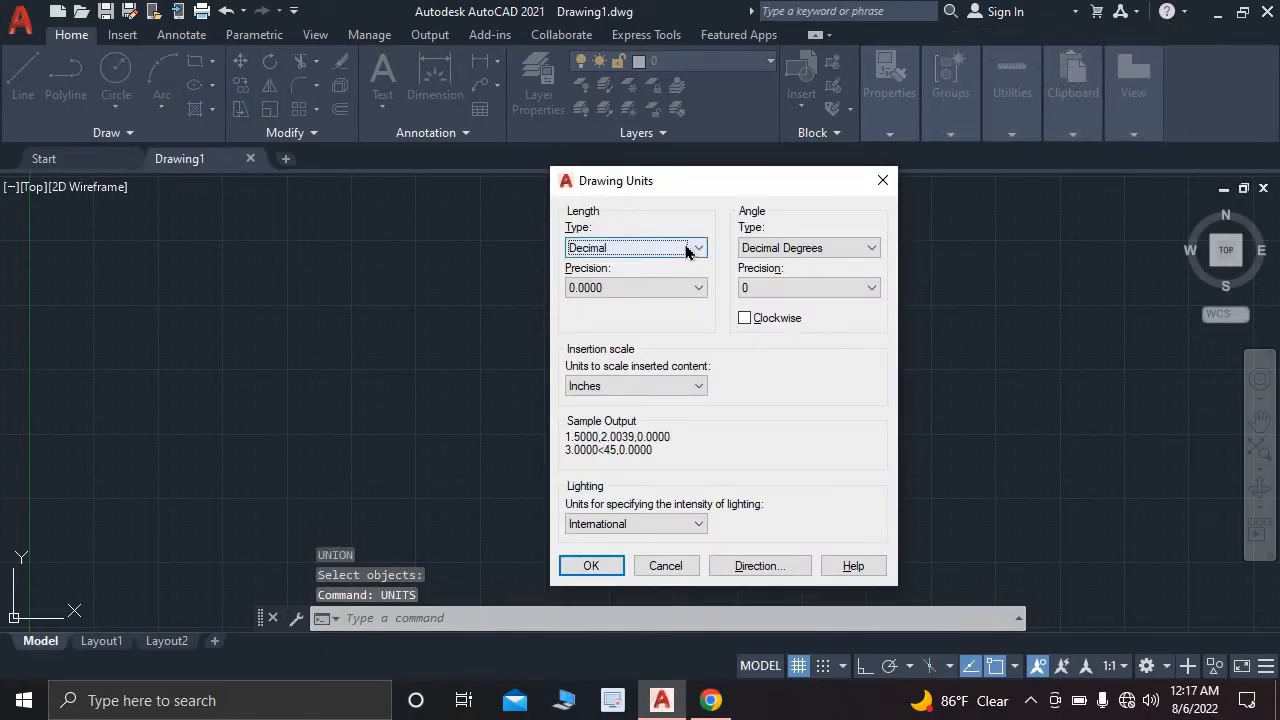
pyautogui.click(689, 248)
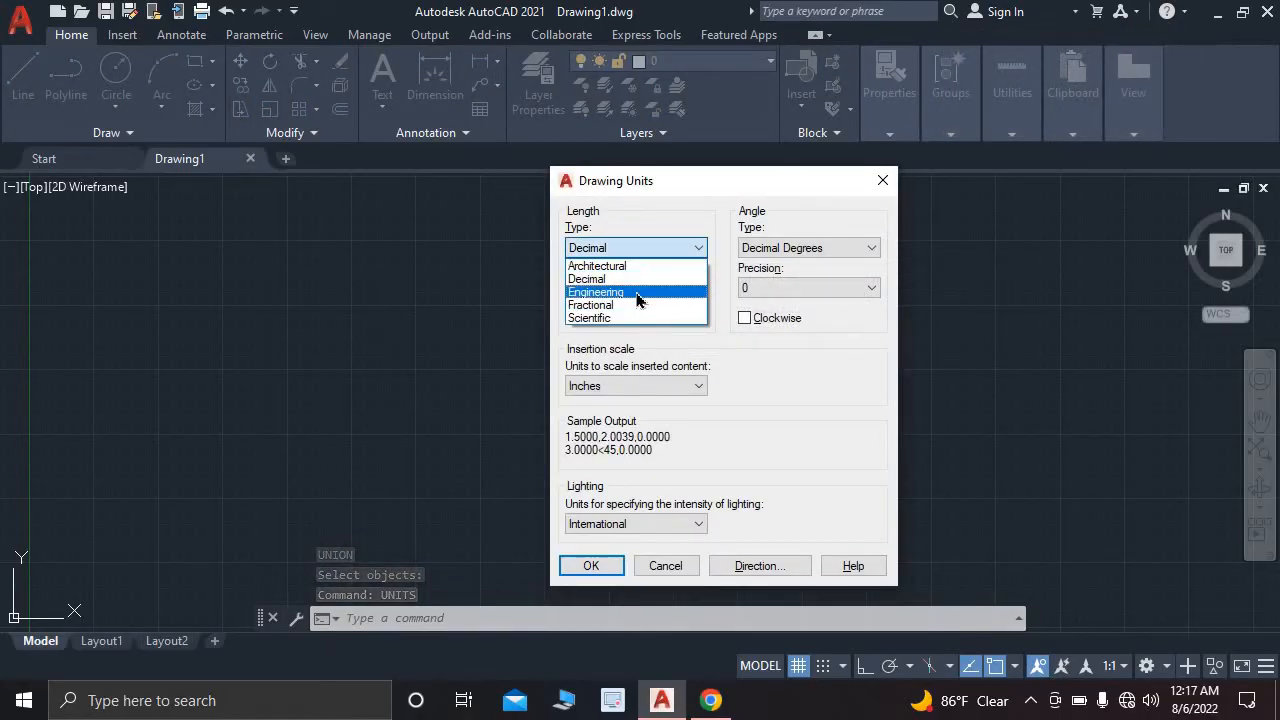
pyautogui.click(637, 293)
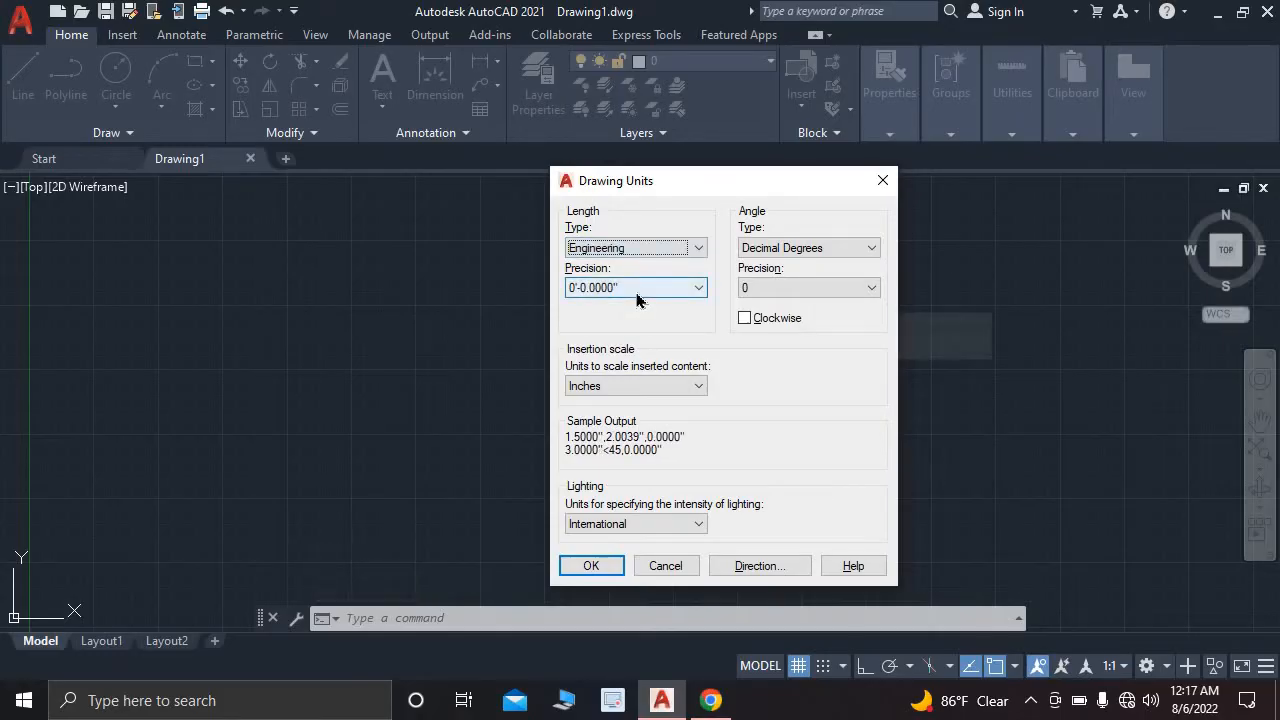
pyautogui.click(634, 290)
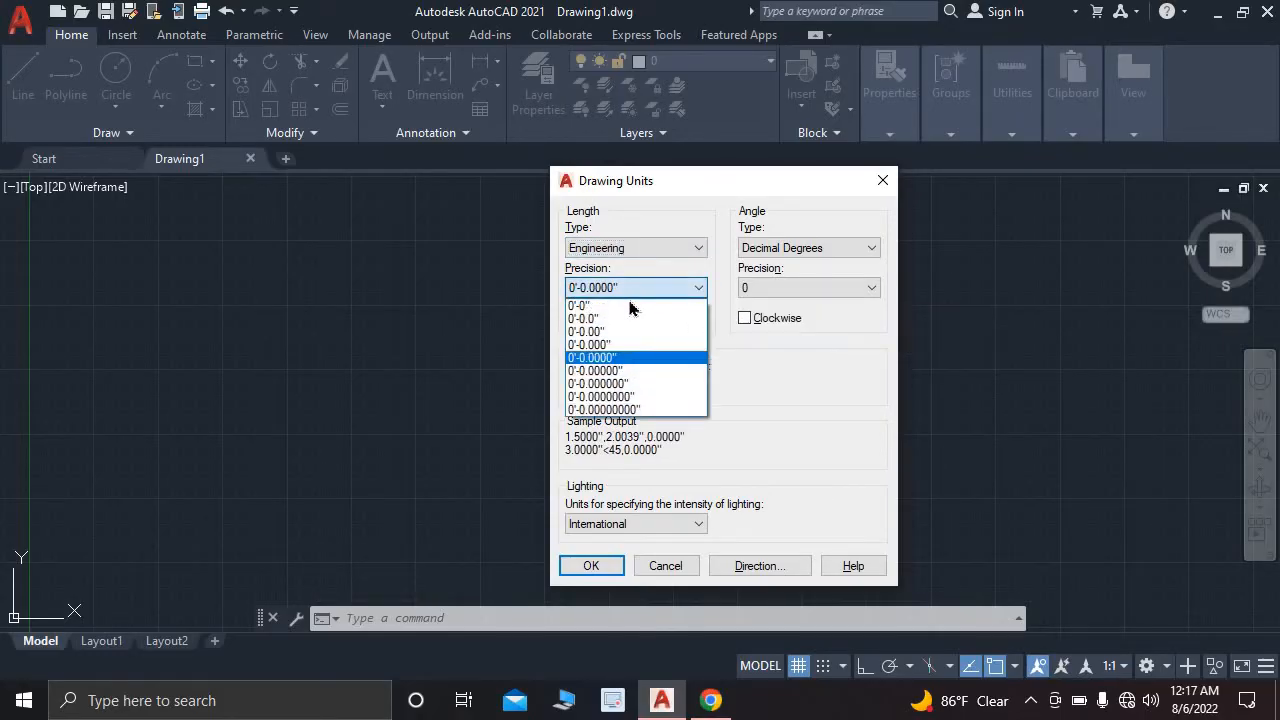
pyautogui.click(625, 305)
pyautogui.click(591, 565)
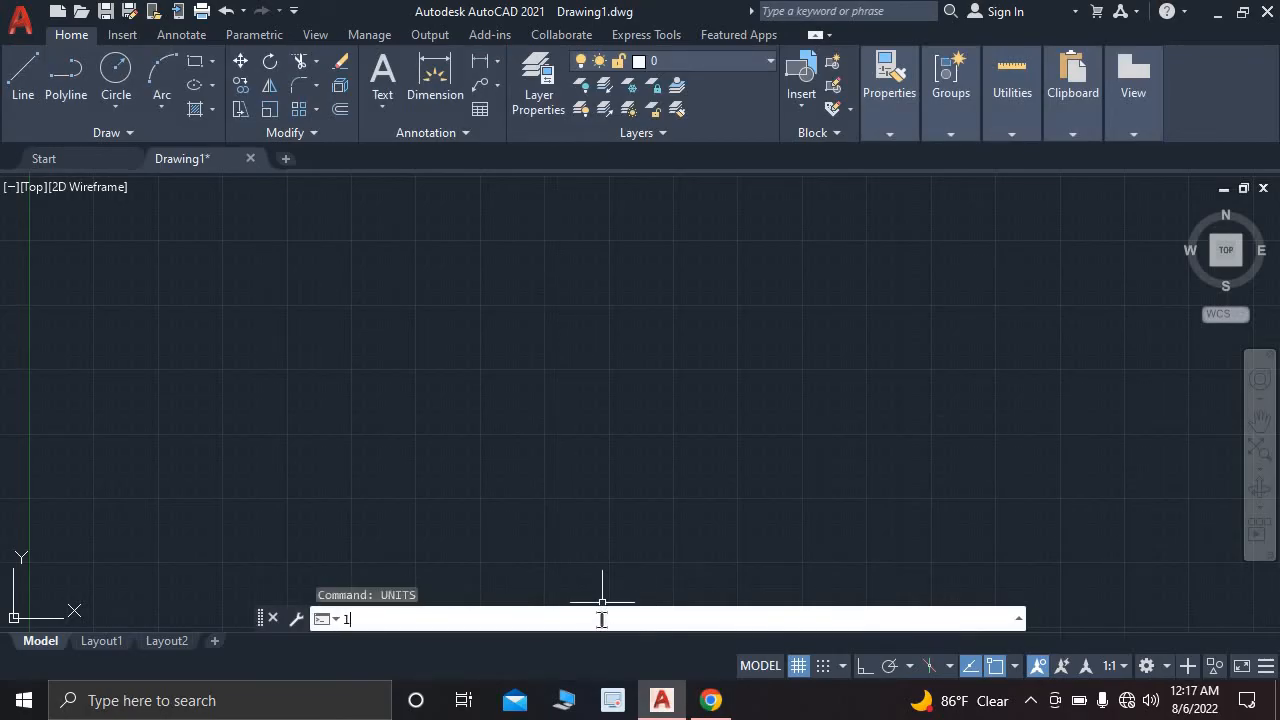
# - Set the drawing limits from 0',0' to 100',100' and zoom to show all of the drawing area
pyautogui.write('limits')
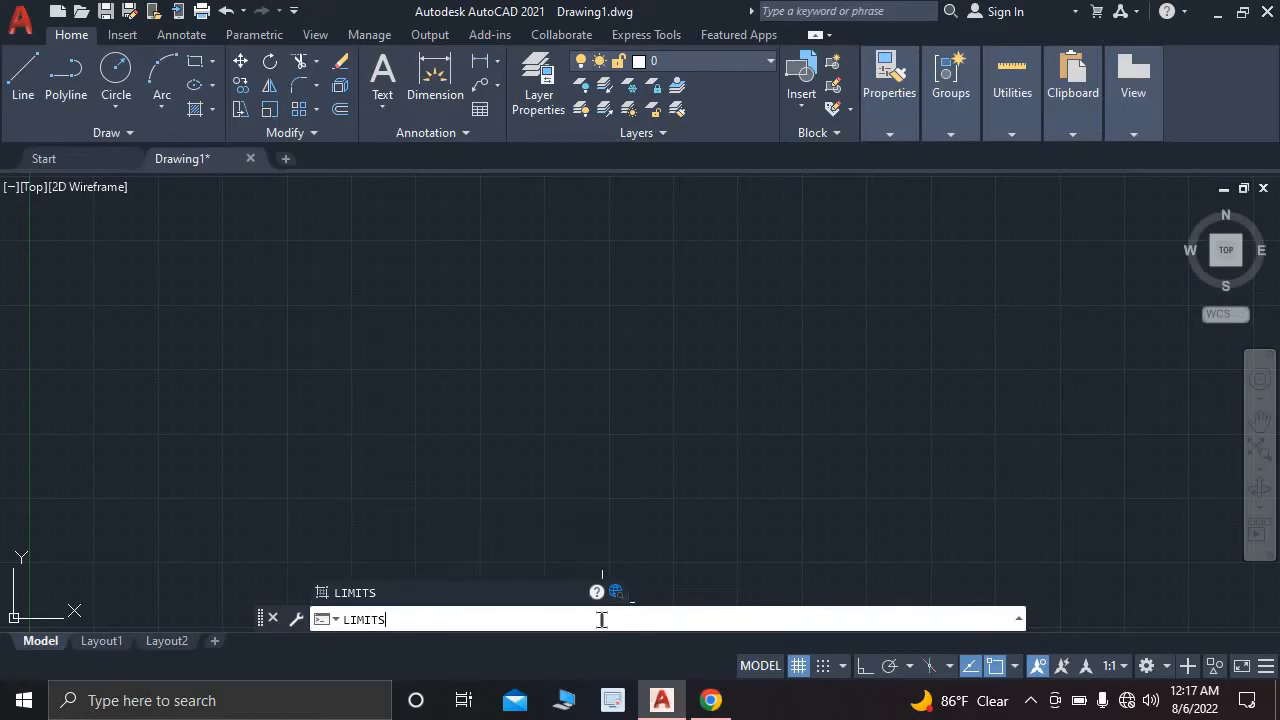
pyautogui.press('Return')
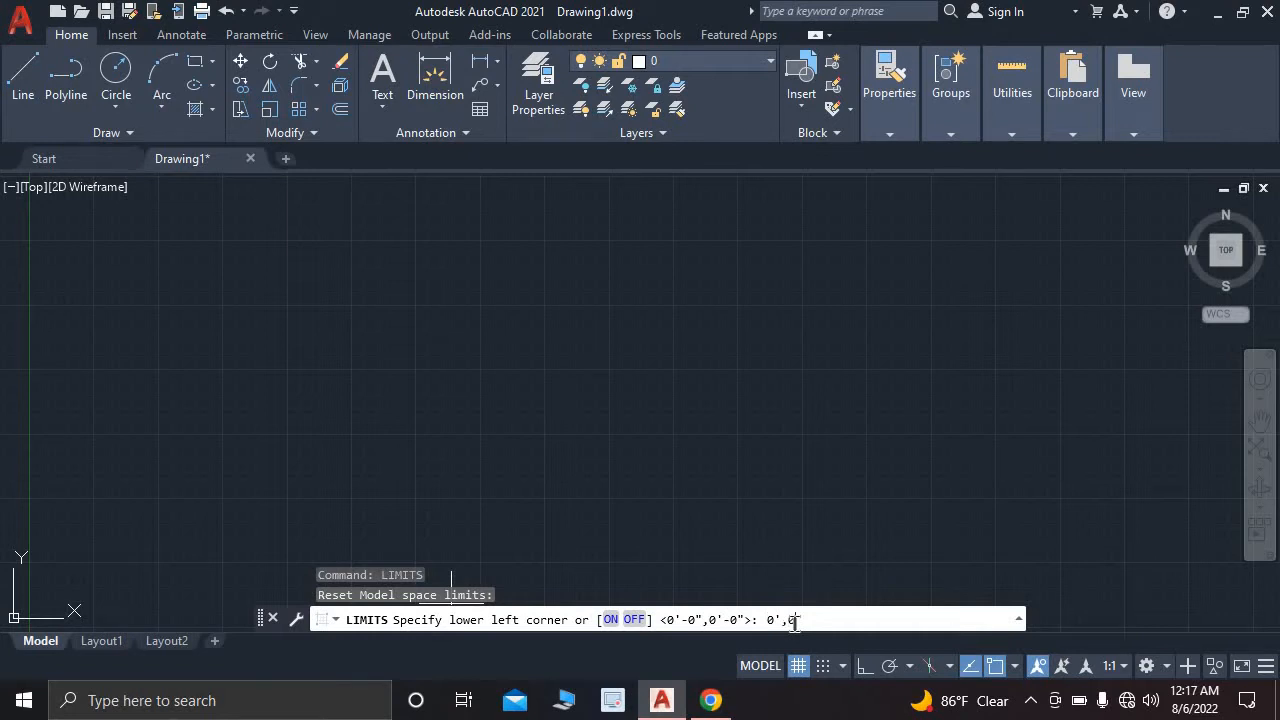
pyautogui.write("0',0'")
pyautogui.press('Return')
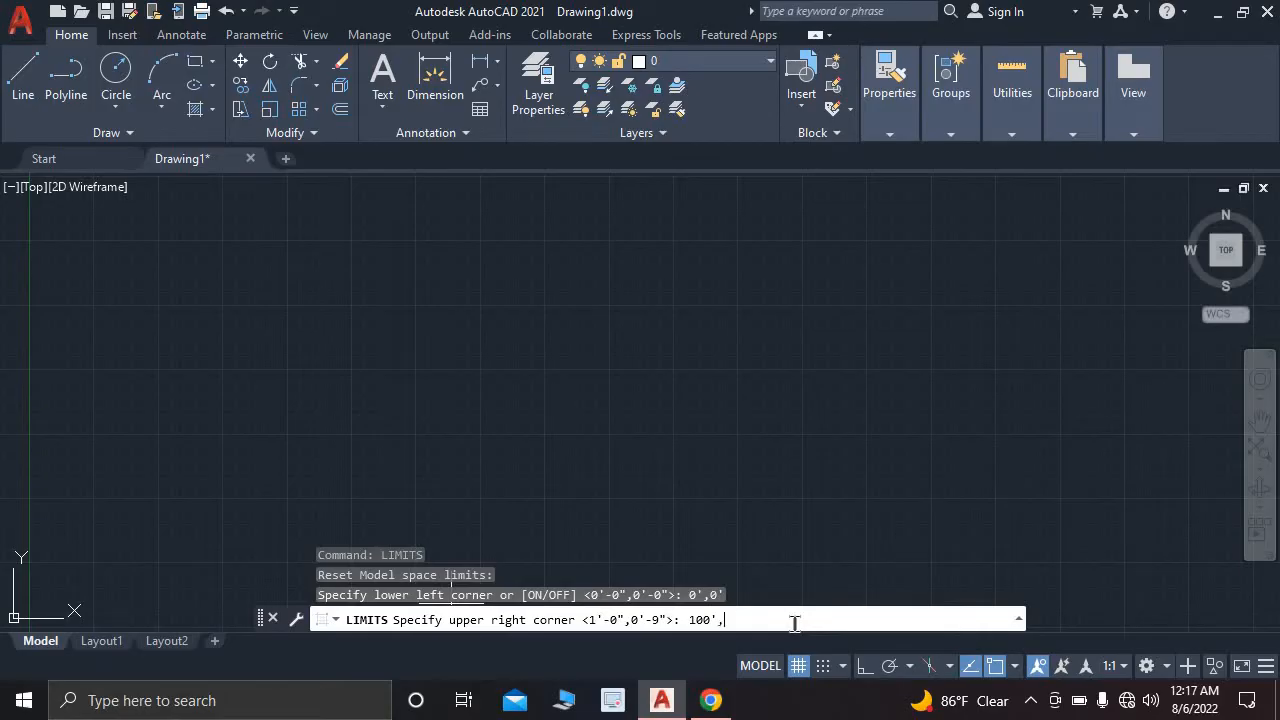
pyautogui.press('Return')
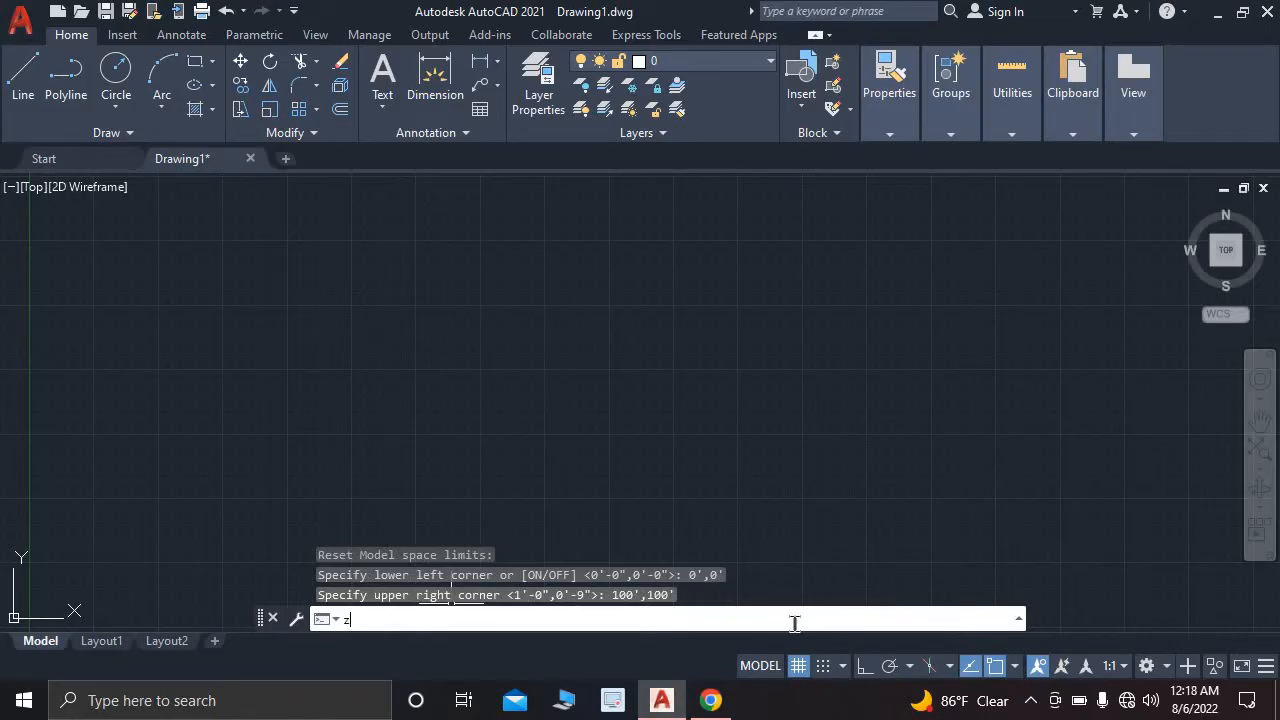
pyautogui.press('Return')
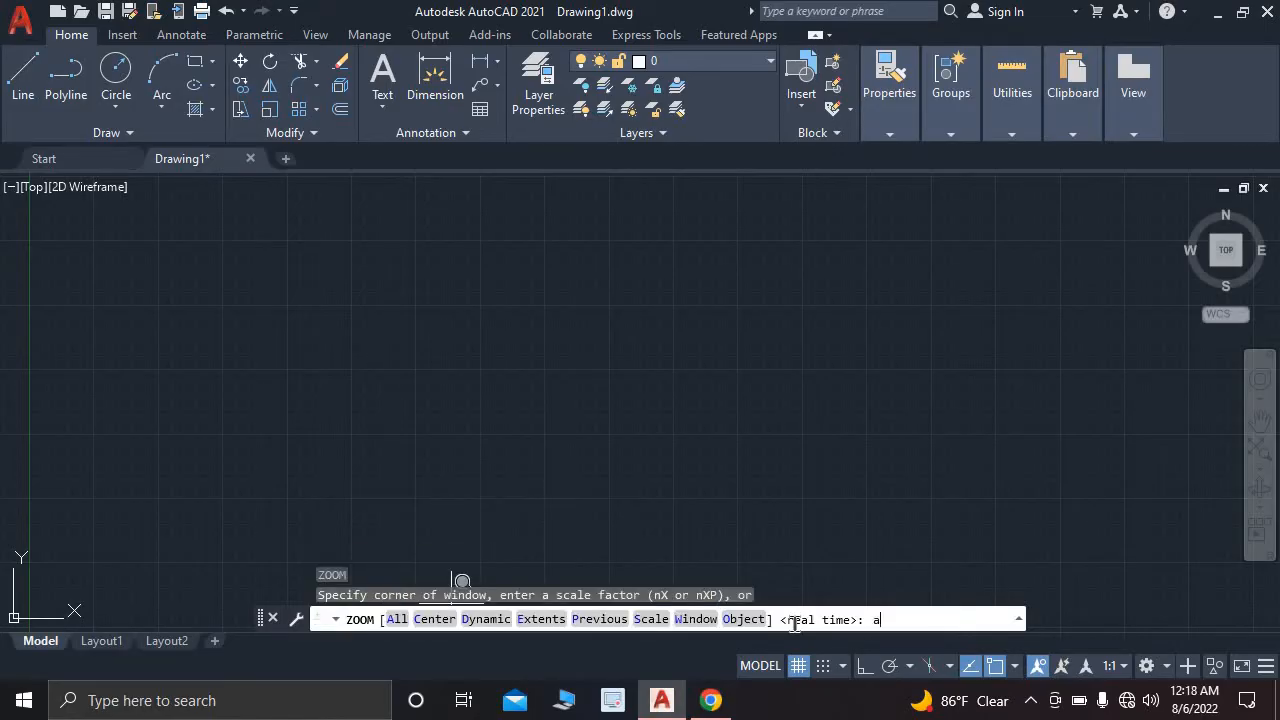
pyautogui.press('Return')
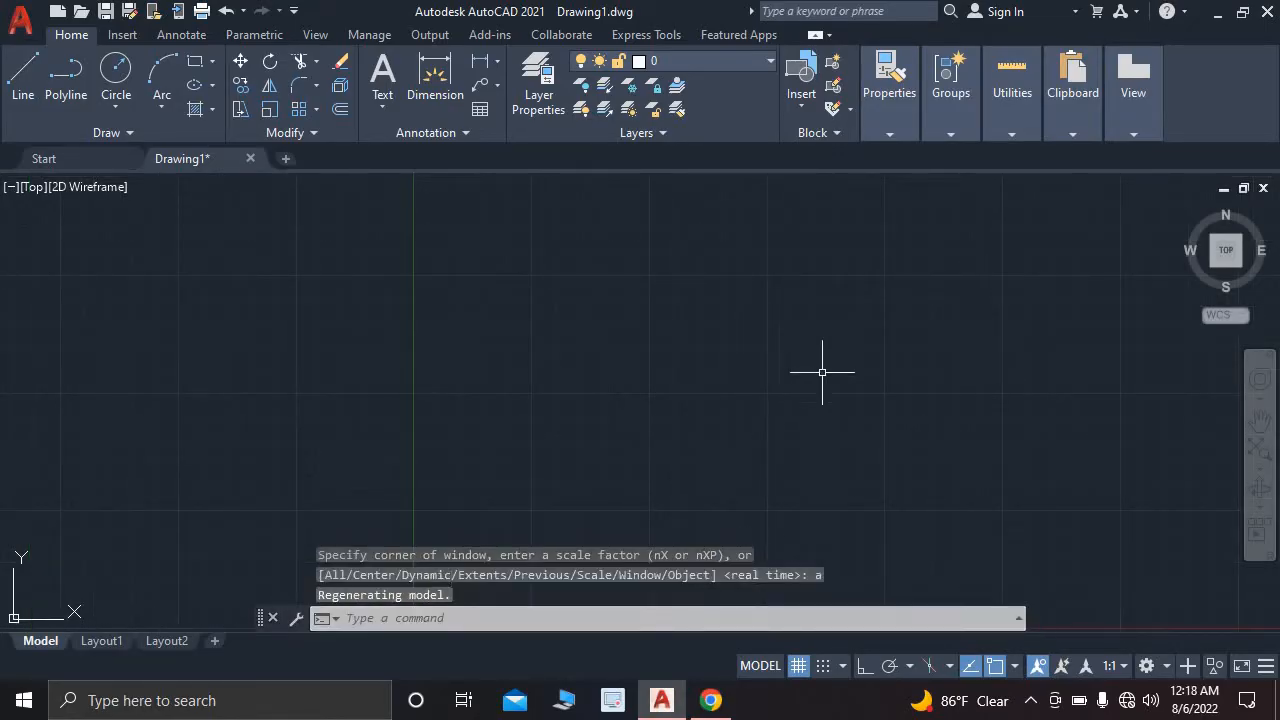
pyautogui.scroll(-8, 843, 366)
pyautogui.moveTo(763, 354); pyautogui.dragTo(369, 419, button='middle')
pyautogui.scroll(1, 443, 403)
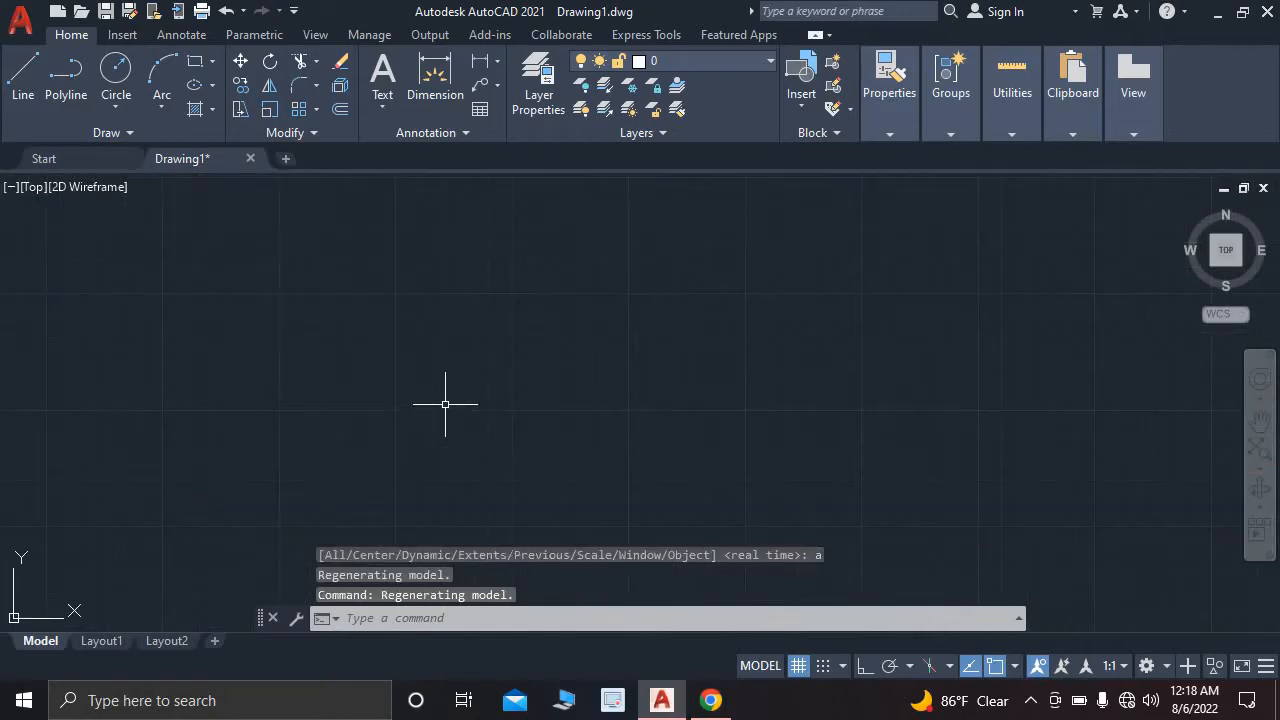
pyautogui.moveTo(445, 404); pyautogui.dragTo(563, 451, button='middle')
pyautogui.scroll(-1, 580, 429)
pyautogui.scroll(-1, 580, 429)
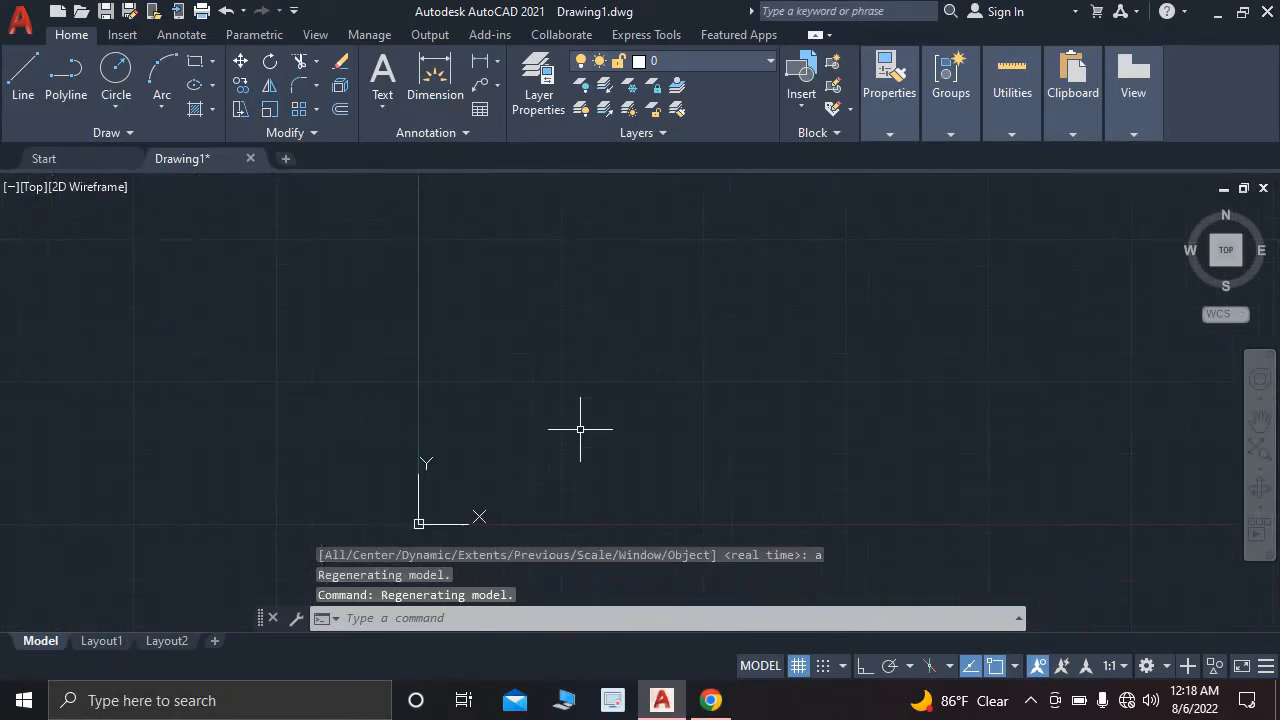
pyautogui.scroll(1, 580, 429)
pyautogui.moveTo(651, 437); pyautogui.dragTo(480, 394, button='middle')
pyautogui.scroll(1, 573, 394)
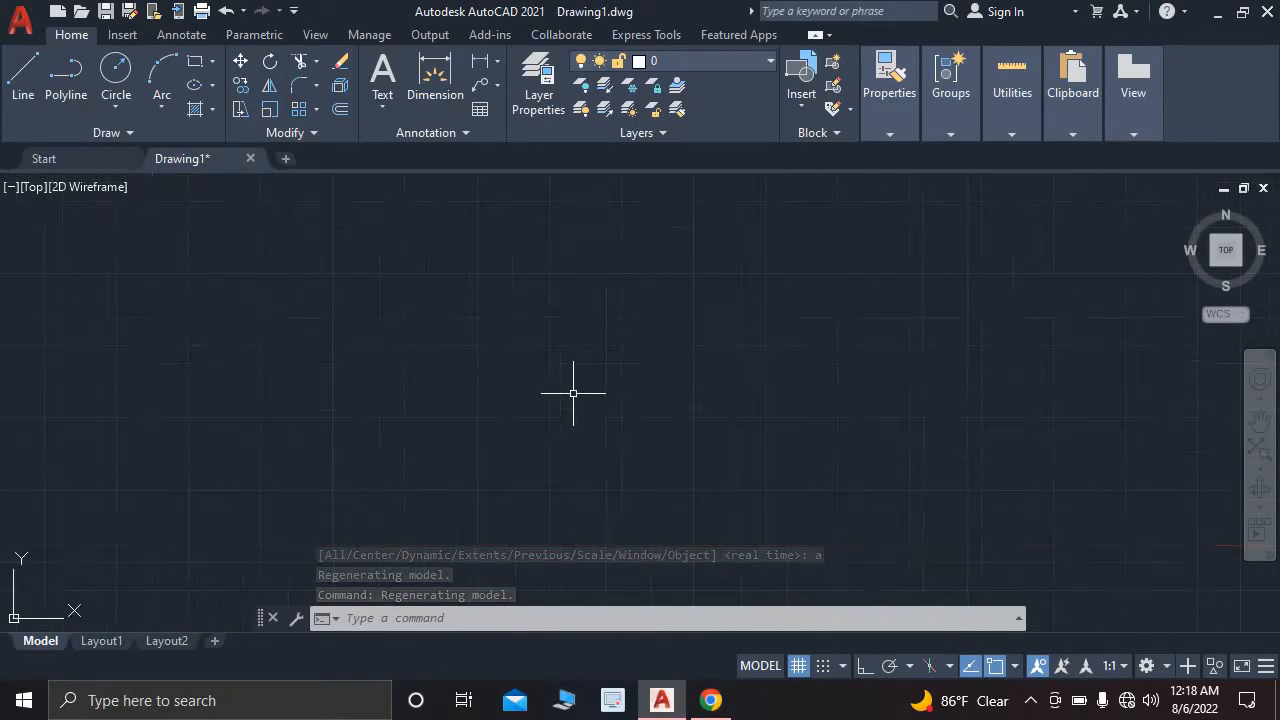
pyautogui.scroll(-1, 574, 396)
# - Modify the Standard dimension style so its primary linear units use the Engineering format with 0'-0" precision
pyautogui.write('d')
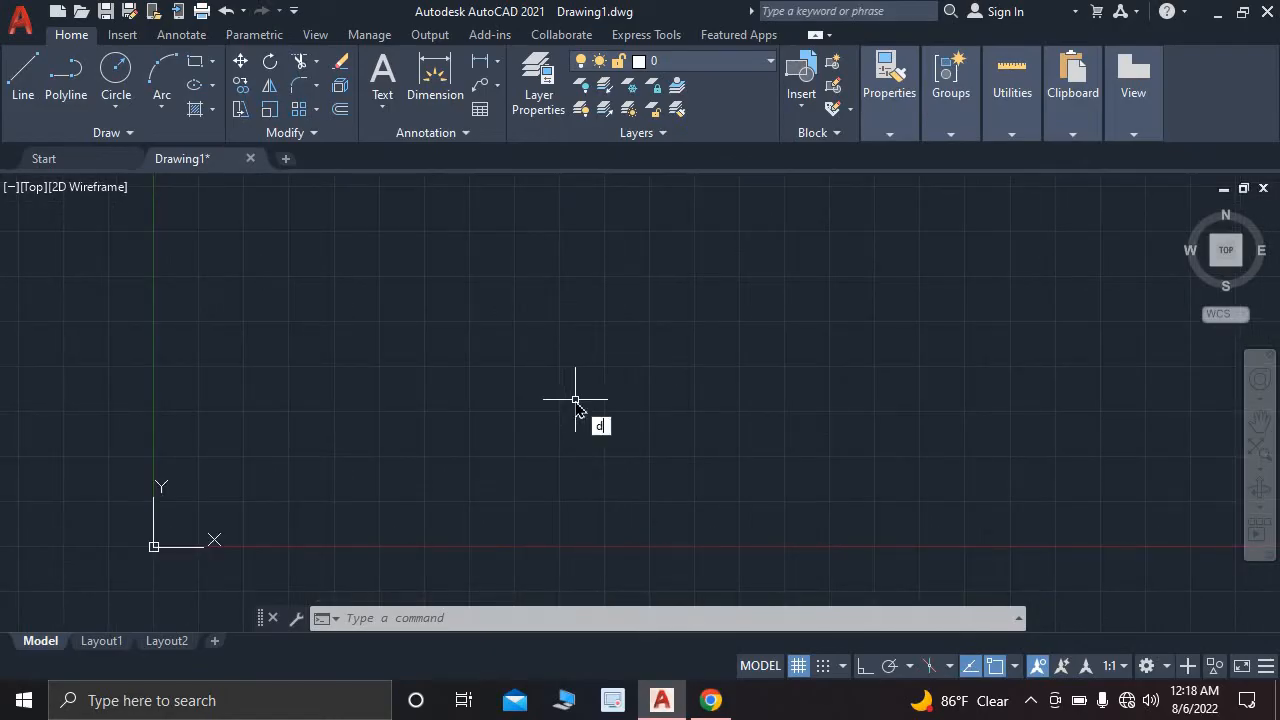
pyautogui.press('Escape')
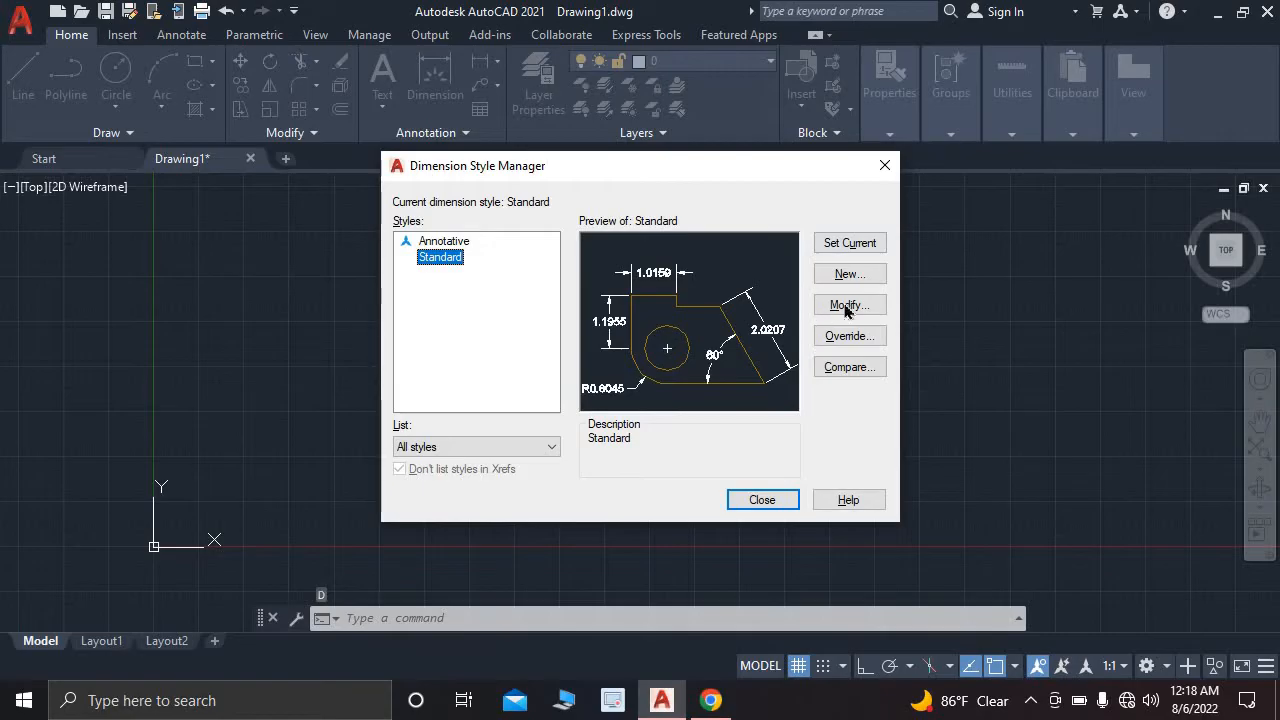
pyautogui.click(846, 305)
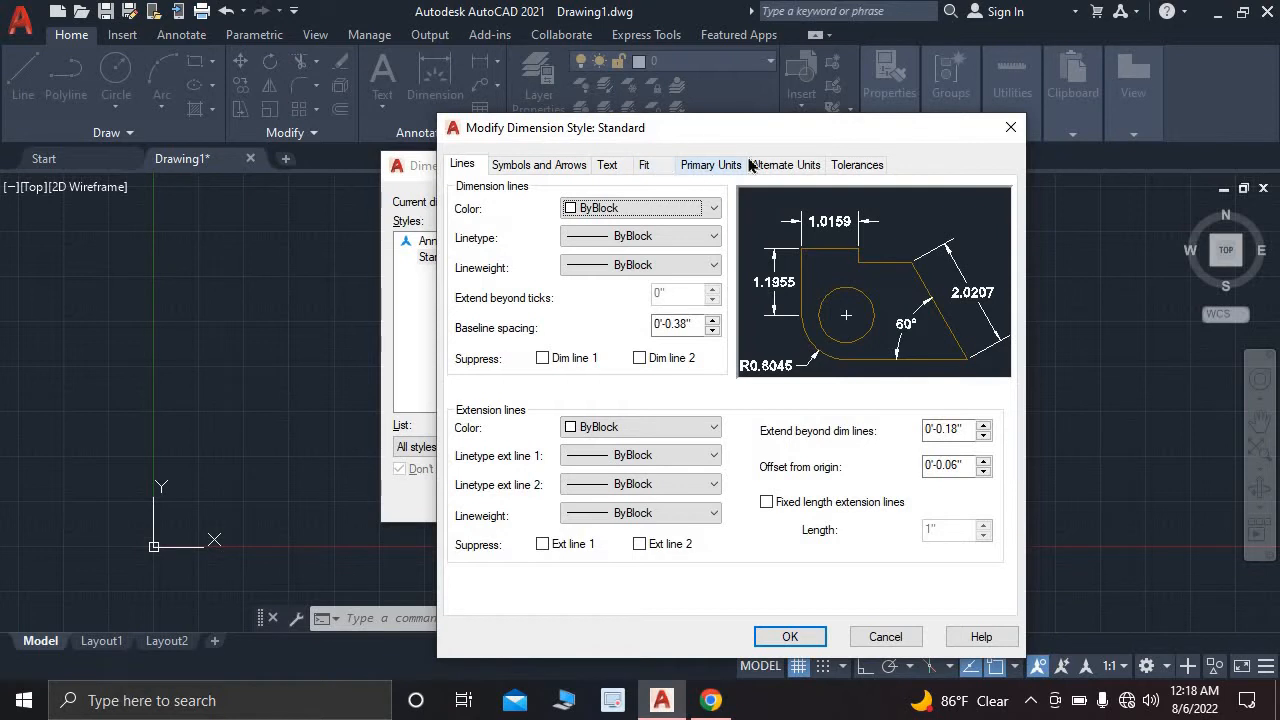
pyautogui.click(710, 165)
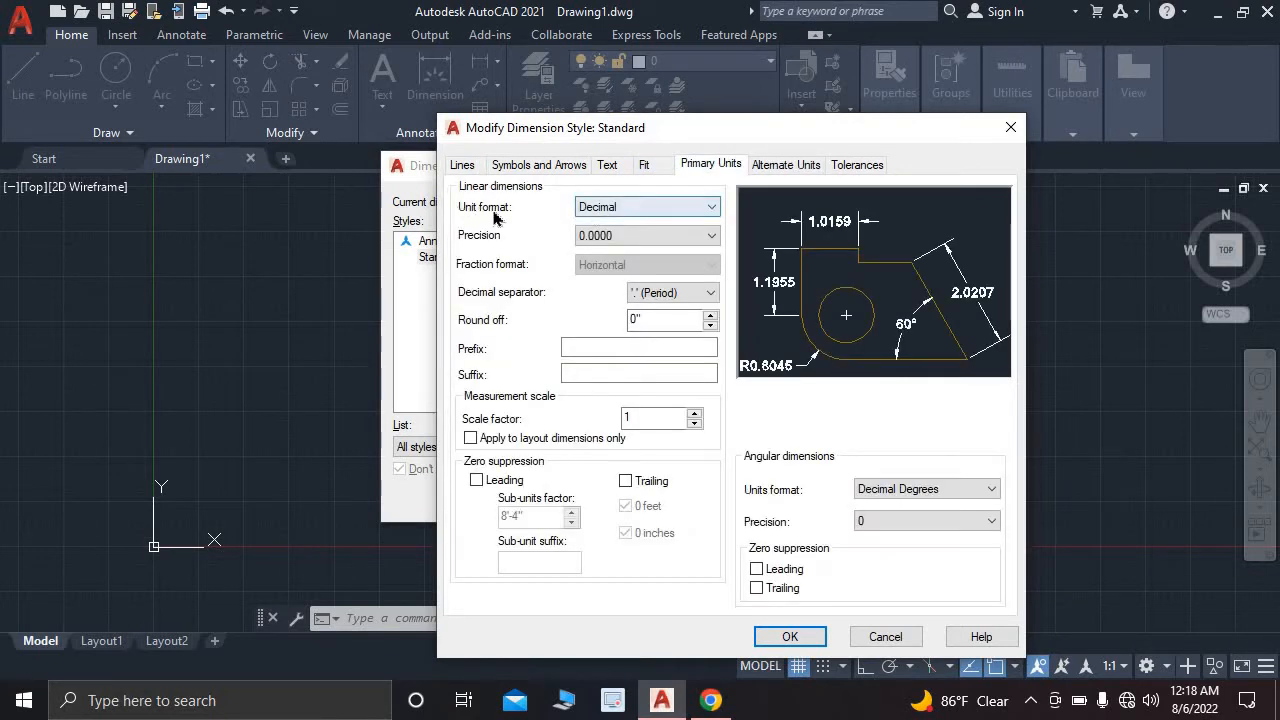
pyautogui.click(636, 208)
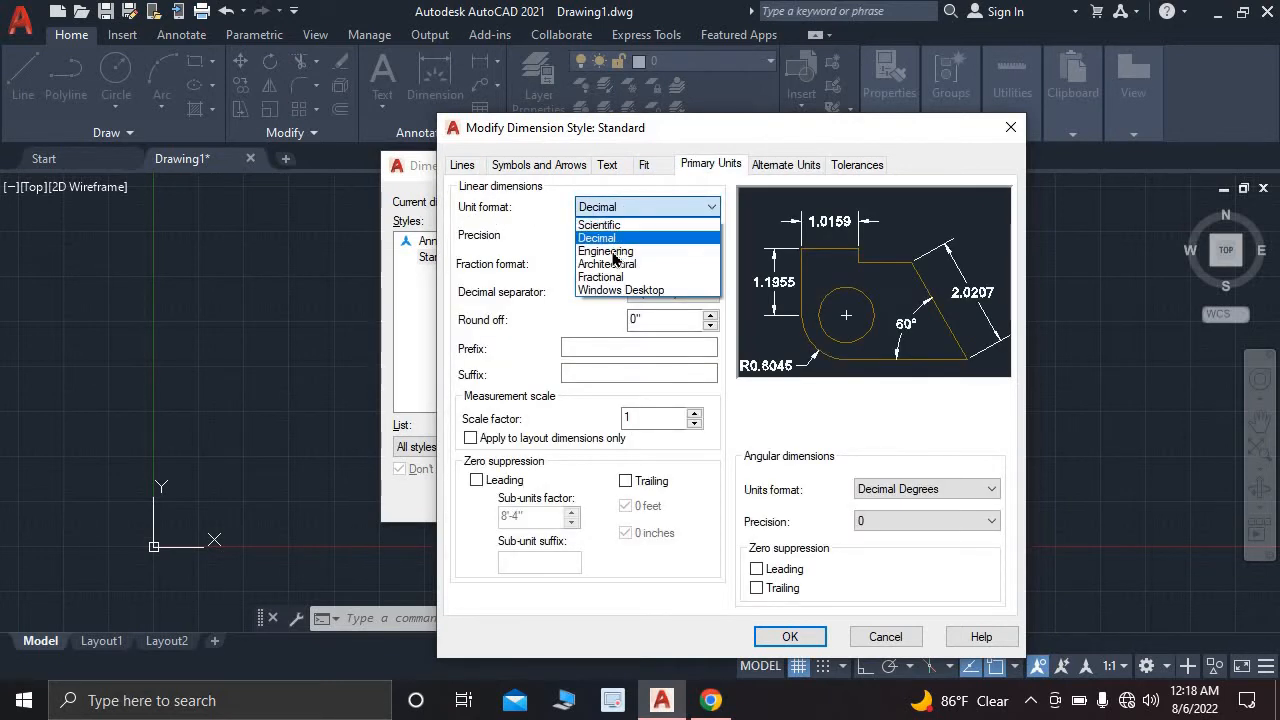
pyautogui.click(610, 251)
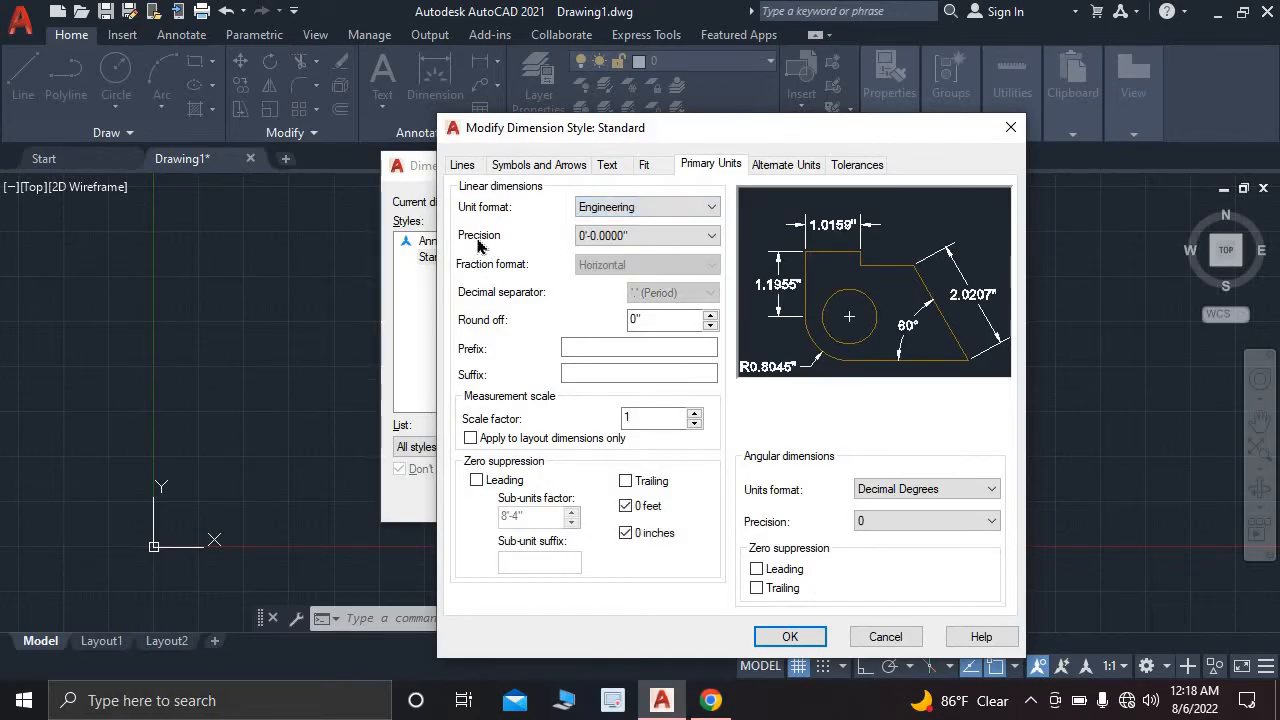
pyautogui.click(630, 236)
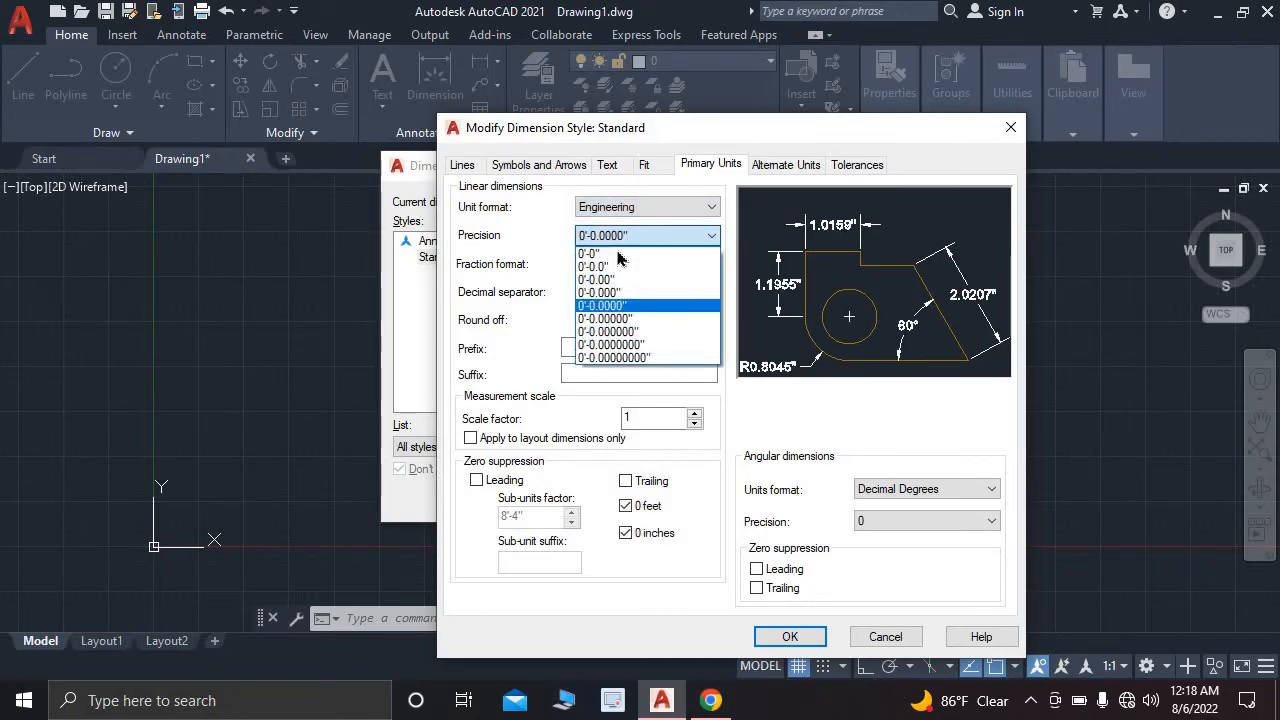
pyautogui.click(617, 254)
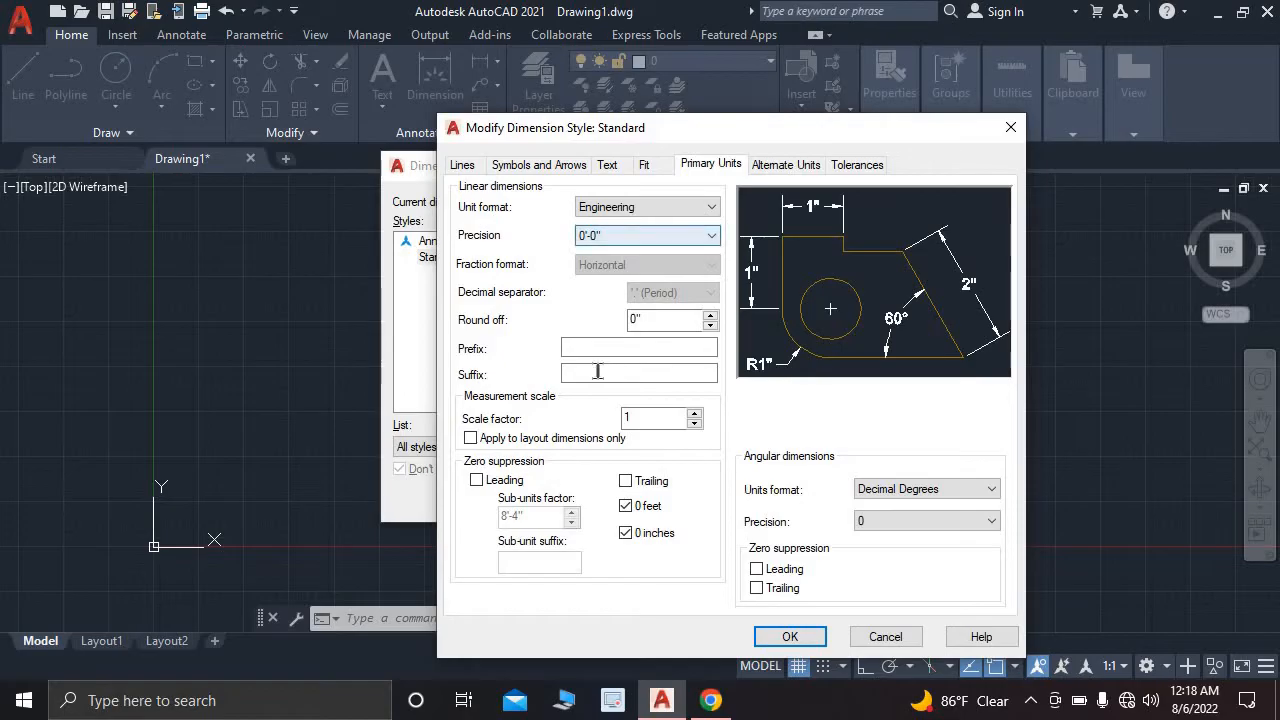
# - Set the Standard dimension style's text color to Red and its text fill color to ByLayer
pyautogui.click(609, 165)
pyautogui.click(659, 250)
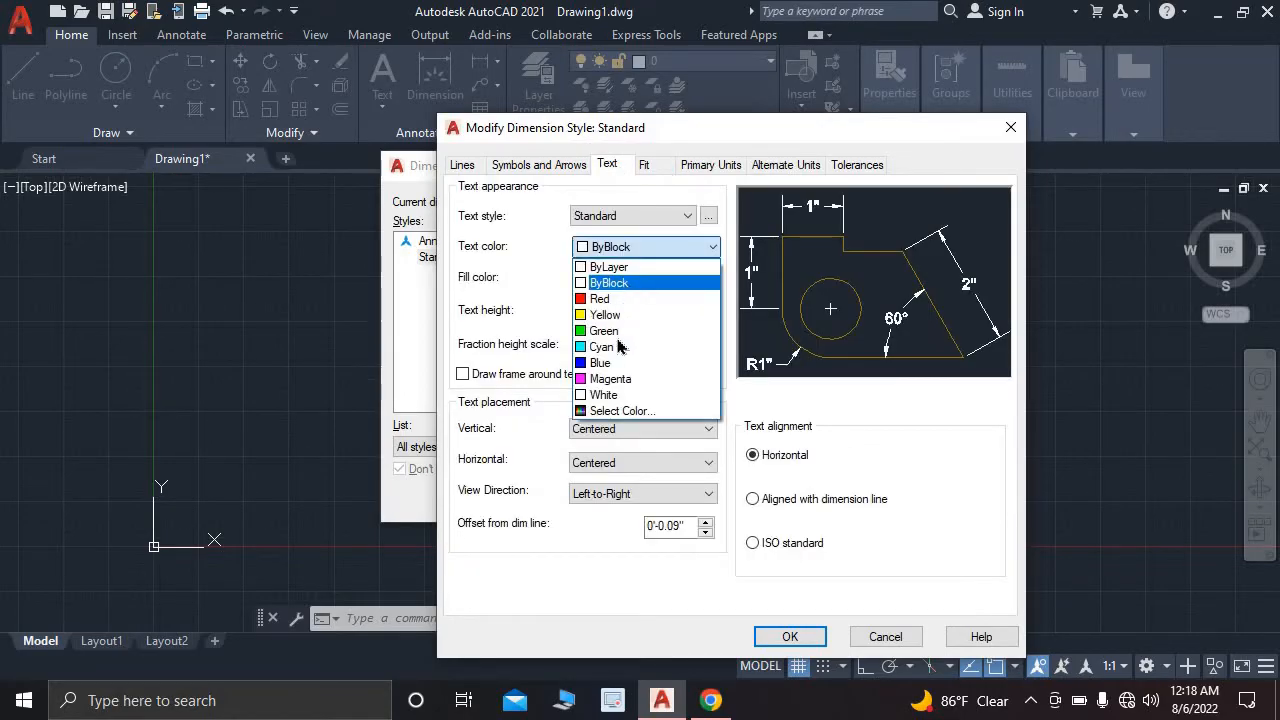
pyautogui.click(610, 298)
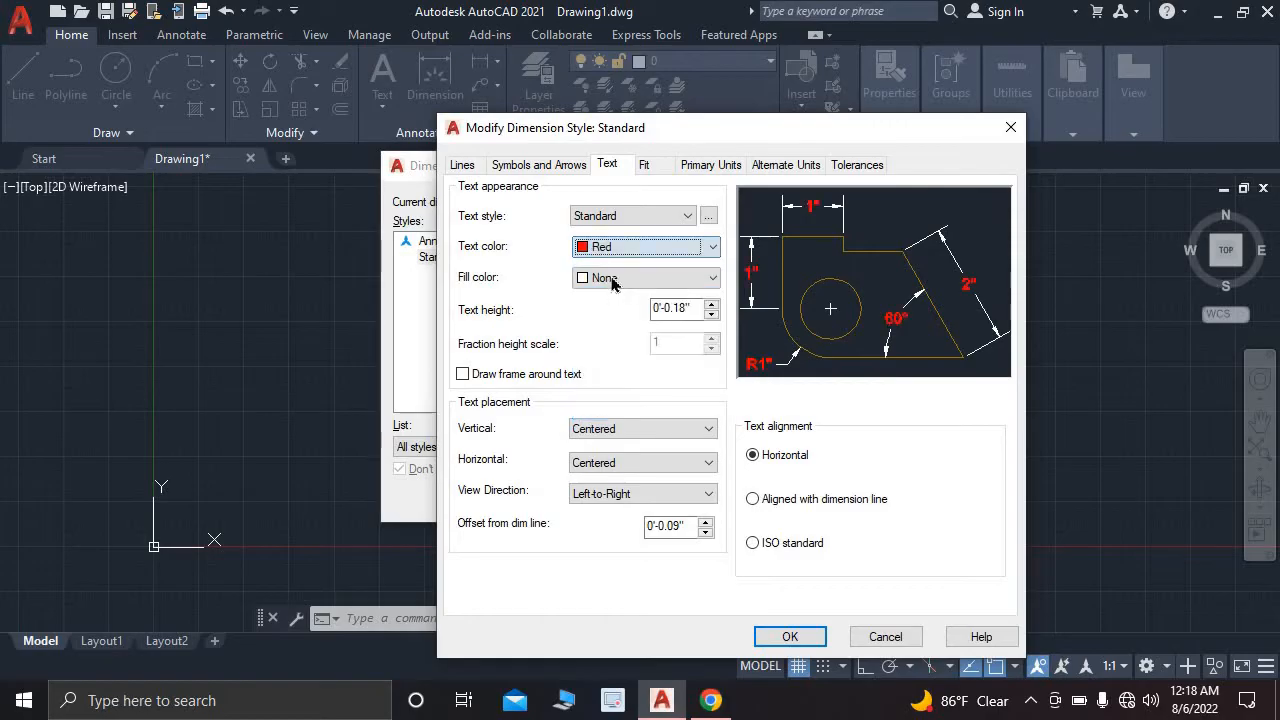
pyautogui.click(612, 280)
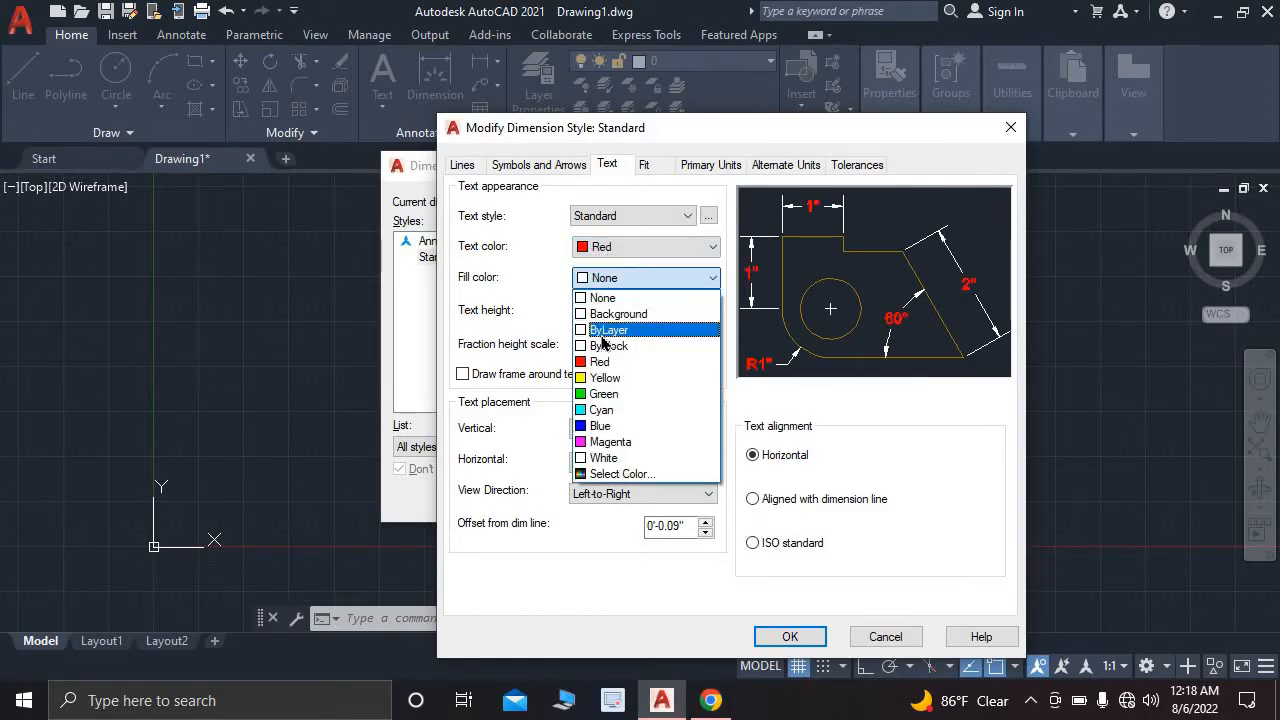
pyautogui.click(603, 331)
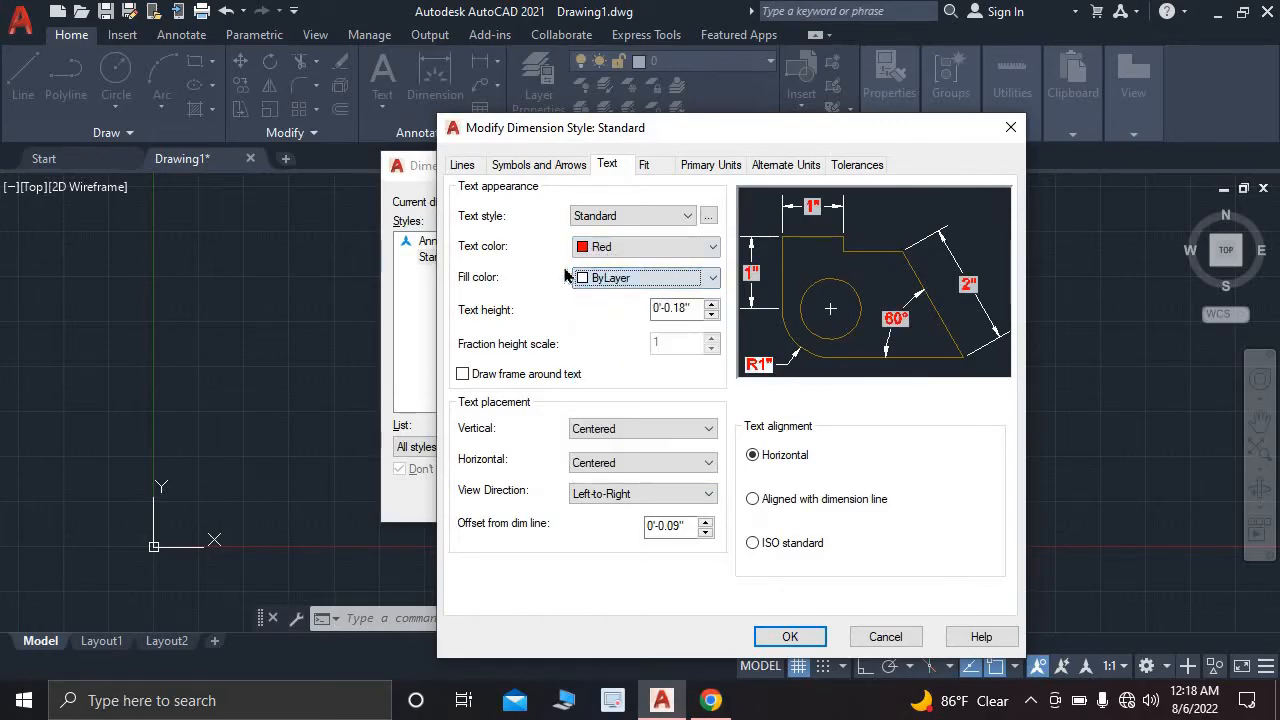
# - Set the dimension style's text height to 2'-1.18" and its arrow size to 1'-3.18"
pyautogui.click(710, 307)
pyautogui.click(710, 307)
pyautogui.click(710, 307)
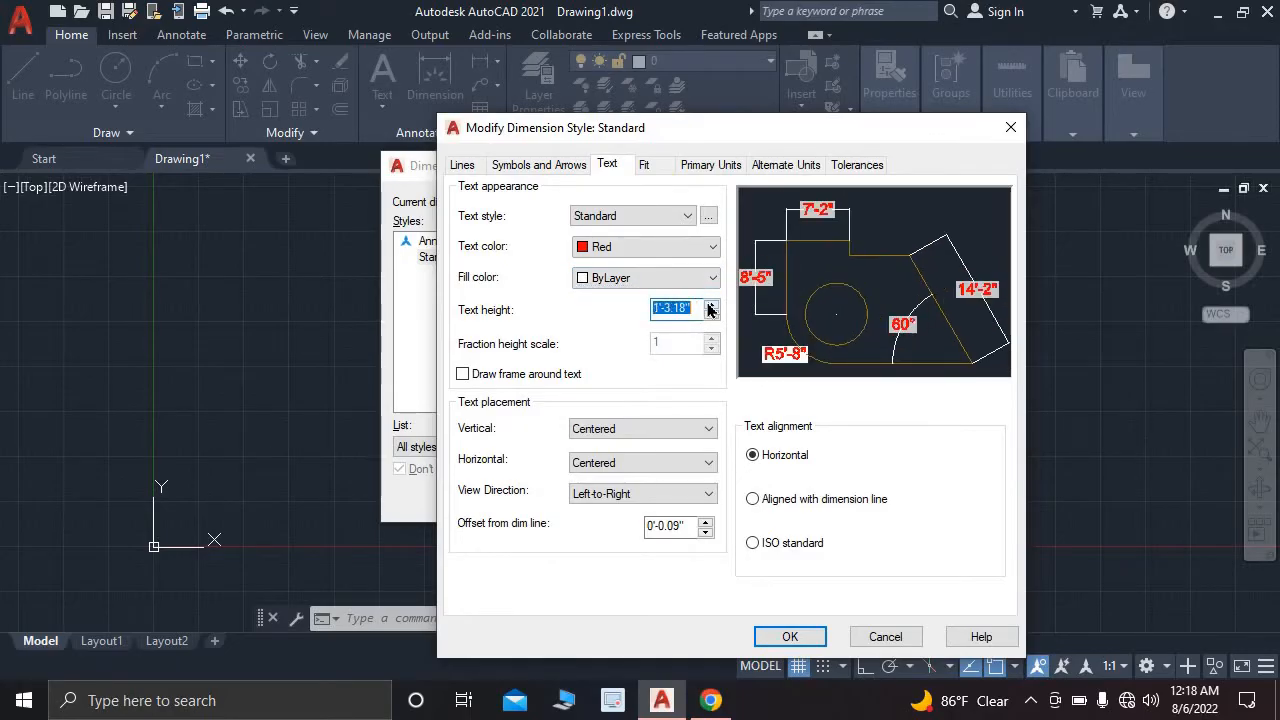
pyautogui.click(710, 307)
pyautogui.click(710, 307)
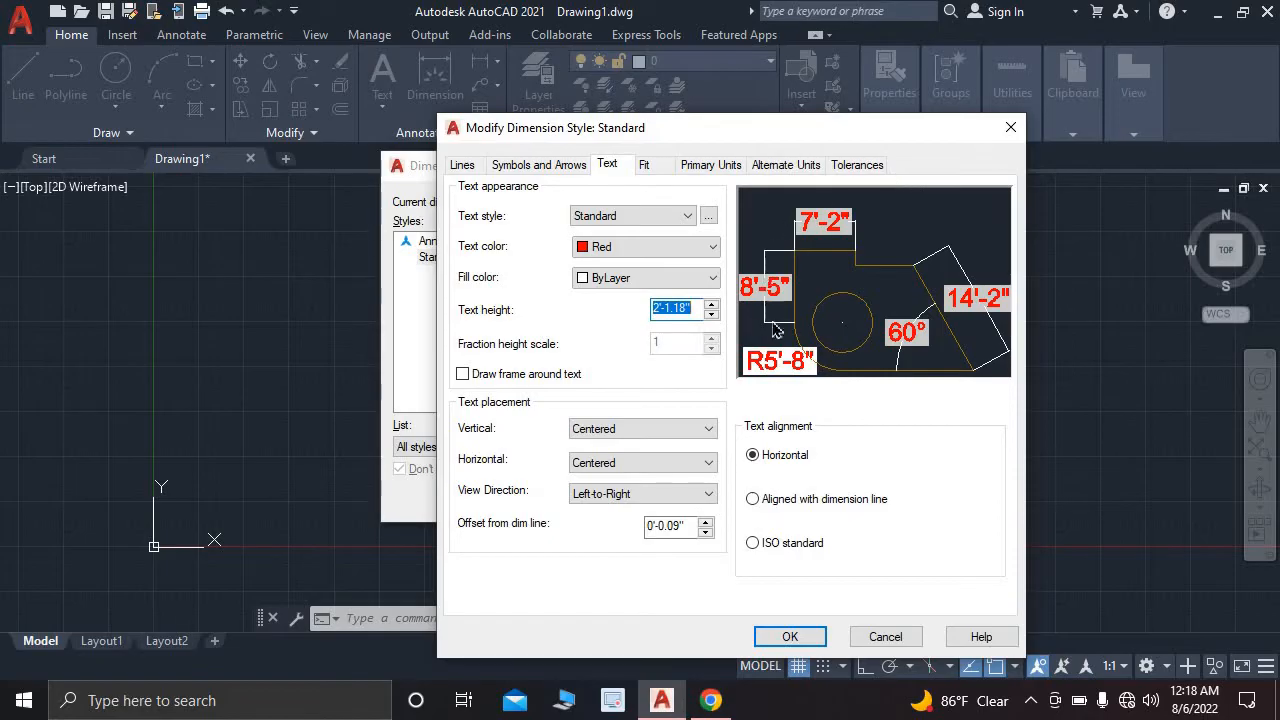
pyautogui.click(537, 167)
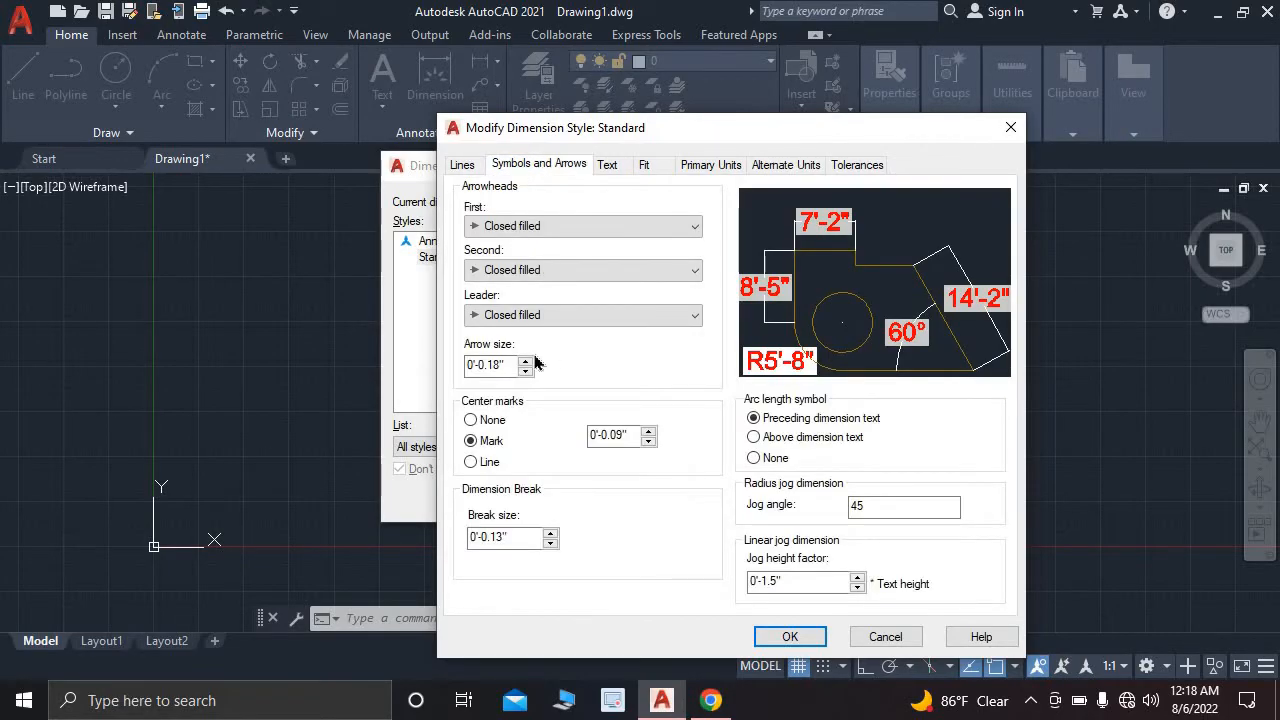
pyautogui.moveTo(528, 362); pyautogui.dragTo(528, 362)
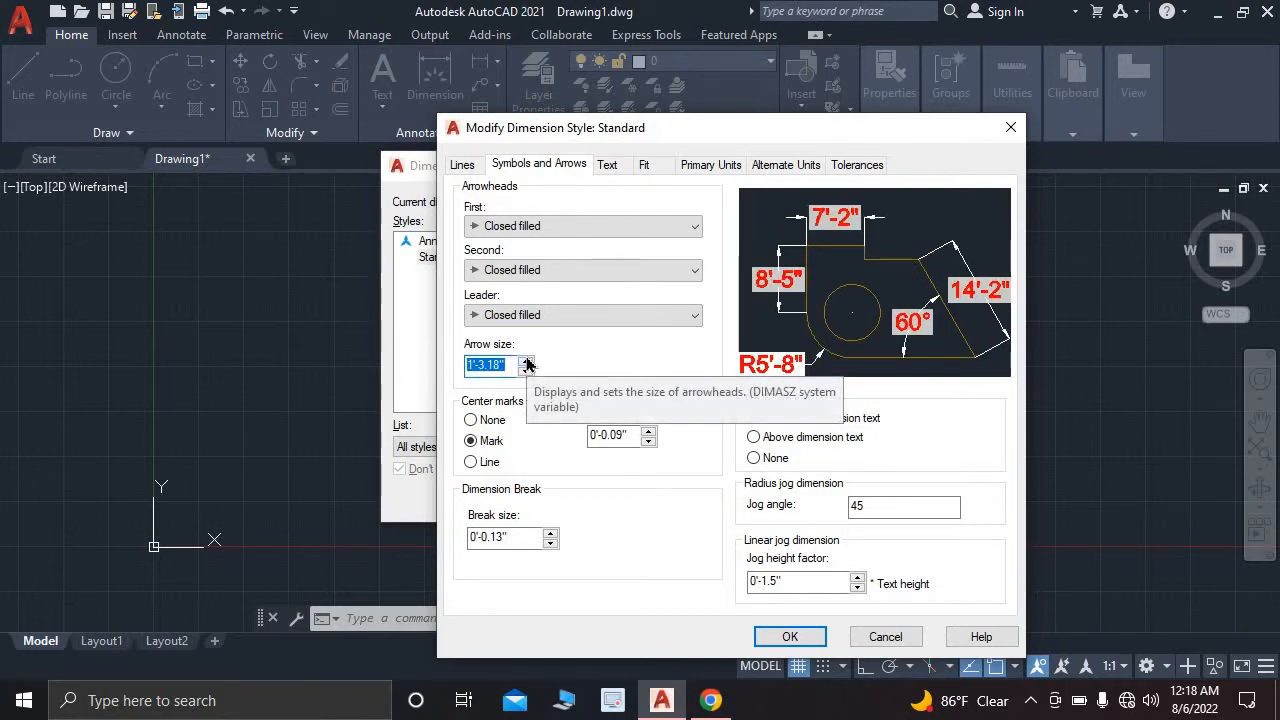
# - Set the color of the style's dimension lines to Yellow
pyautogui.click(463, 165)
pyautogui.click(635, 208)
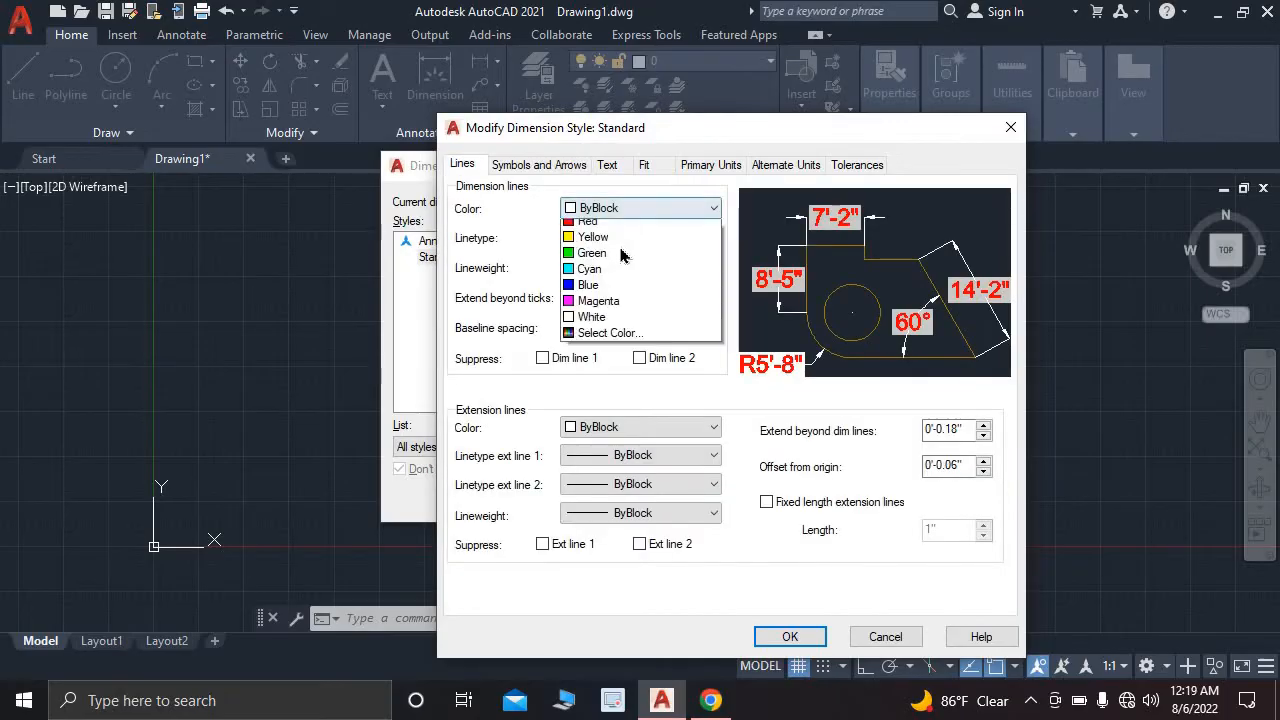
pyautogui.click(620, 276)
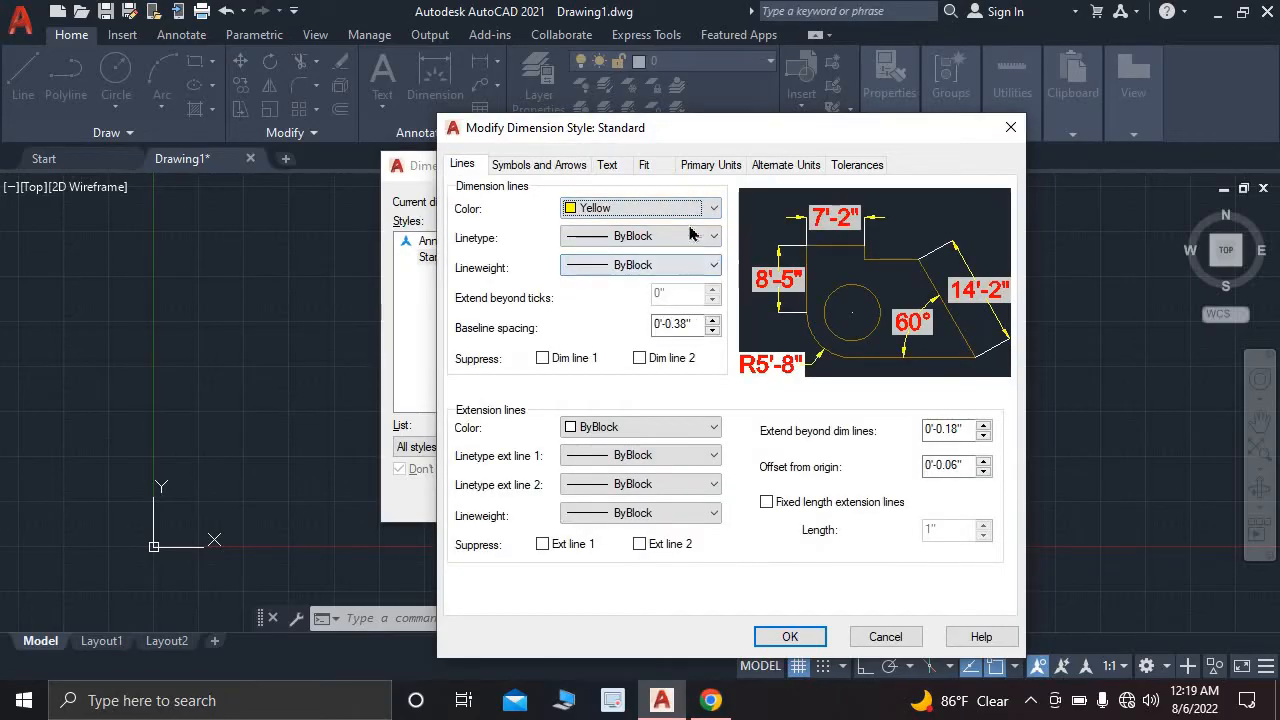
# - Accept the Standard dimension style's changes, make it the current style and close the Dimension Style Manager
pyautogui.click(789, 636)
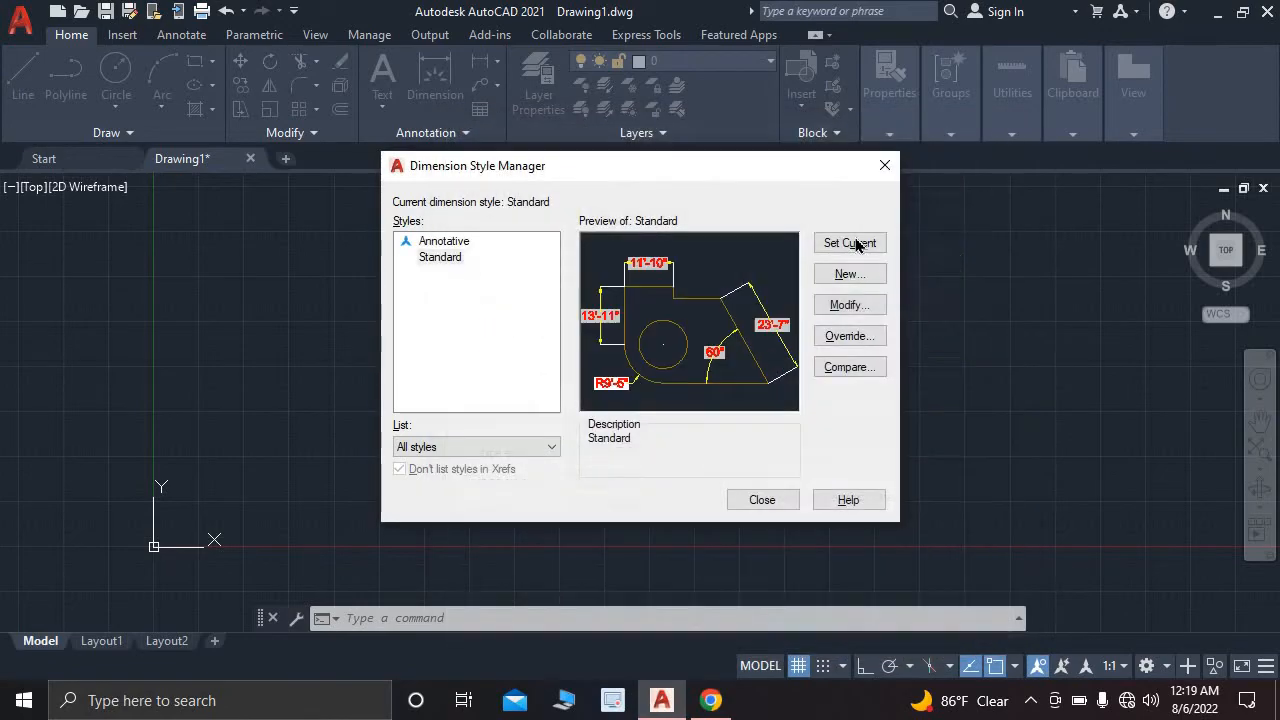
pyautogui.click(852, 243)
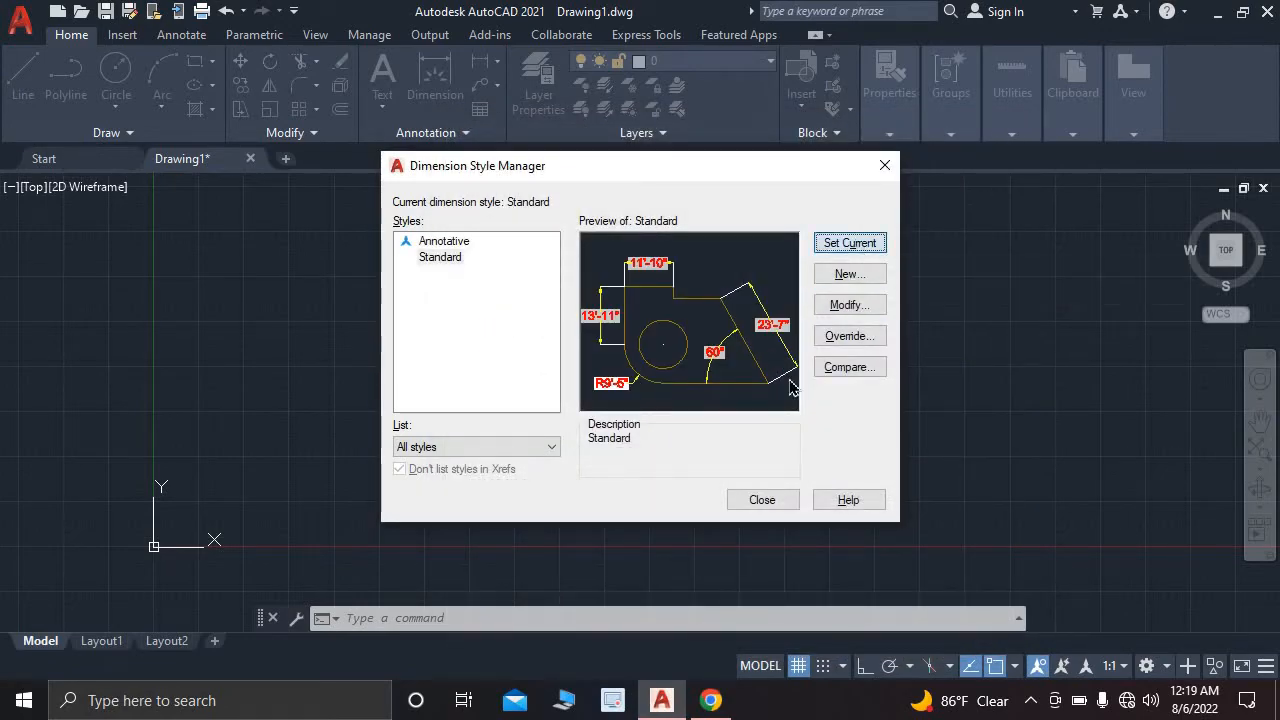
pyautogui.click(778, 504)
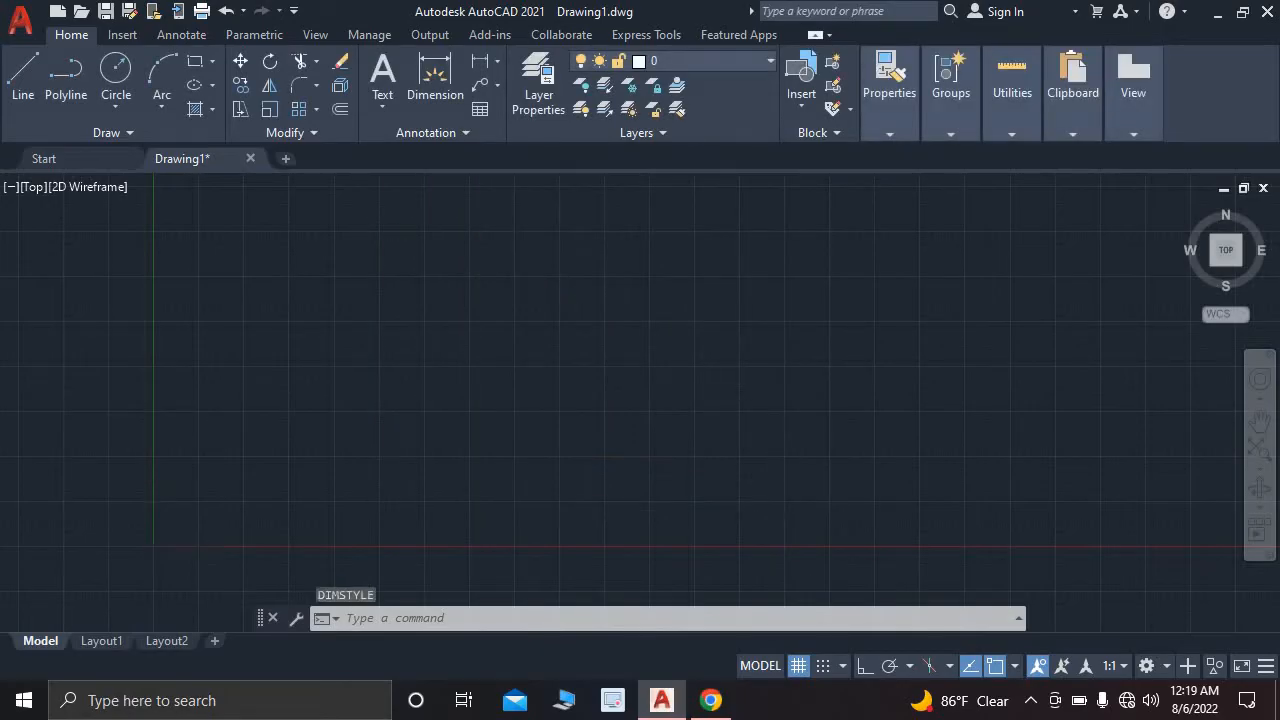
# - Switch to Chrome to check bedroom B2's dimensions on the reference floor plan, and return to AutoCAD
pyautogui.moveTo(715, 360)
pyautogui.mouseDown(button='middle')
pyautogui.moveTo(681, 446)
pyautogui.moveTo(491, 457)
pyautogui.mouseUp(button='middle')
pyautogui.scroll(-2, 682, 444)
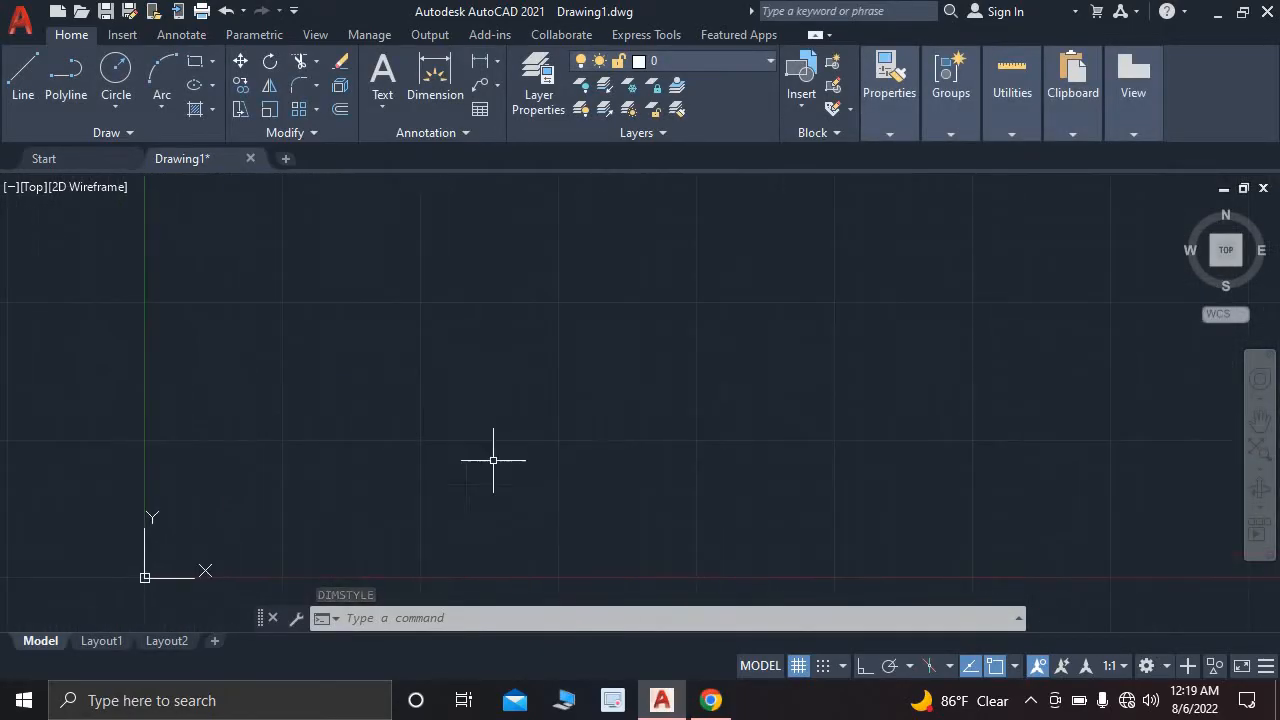
pyautogui.scroll(2, 580, 414)
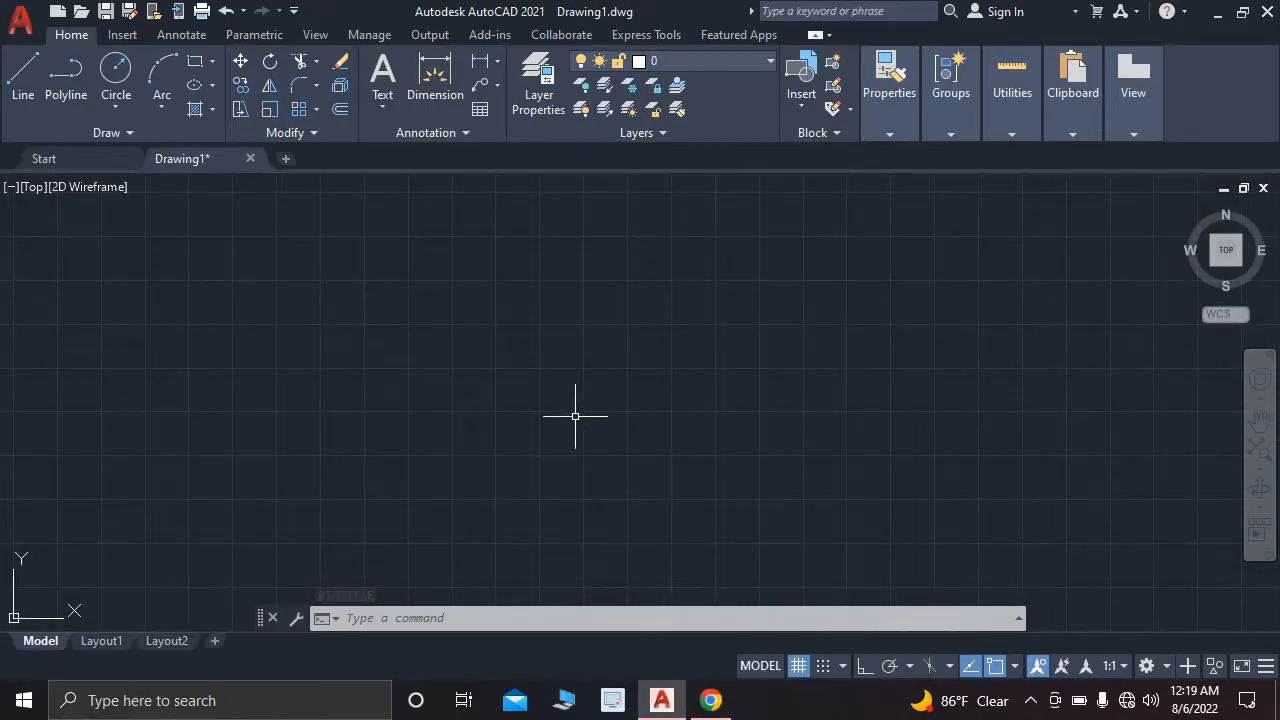
pyautogui.click(711, 700)
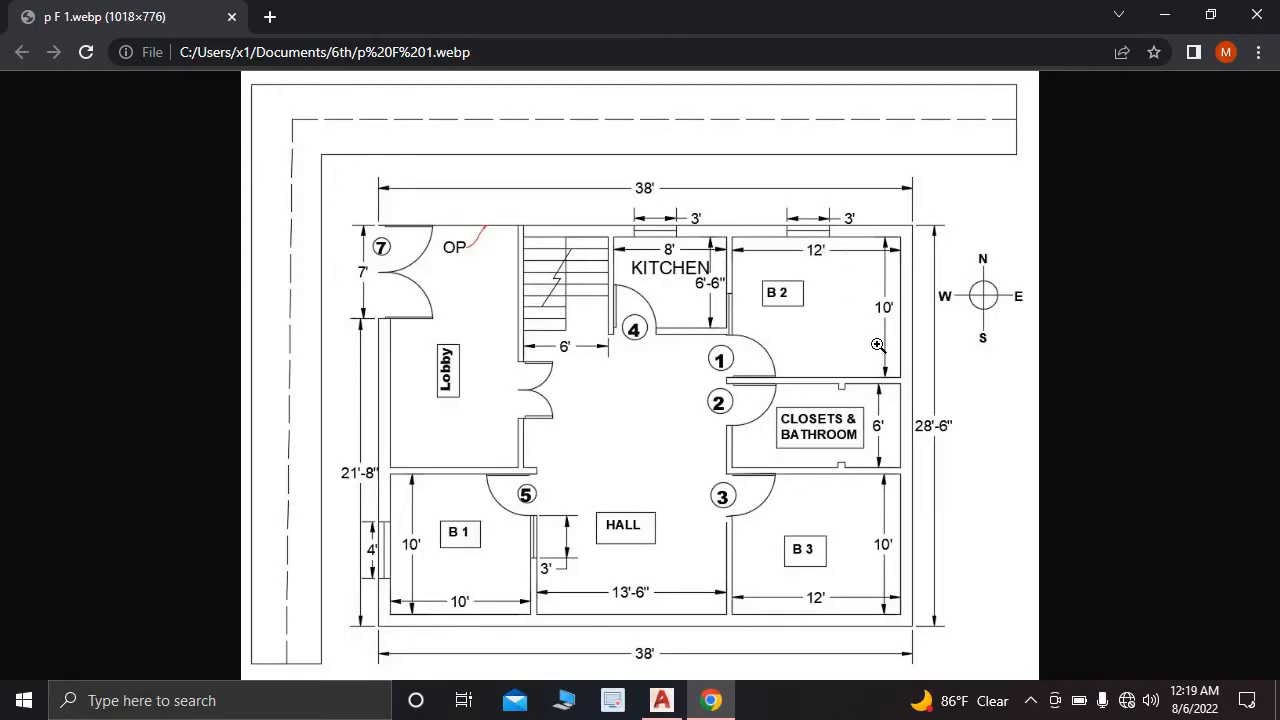
pyautogui.click(661, 700)
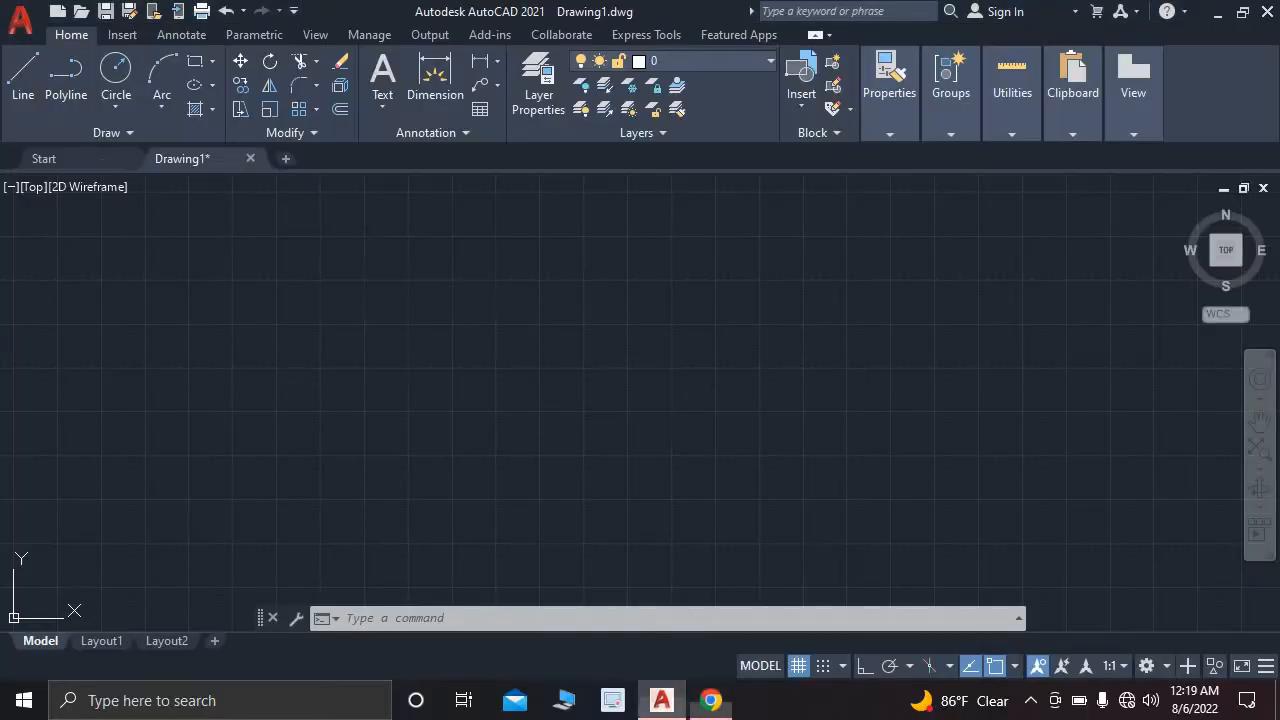
# - Start a line in the empty drawing area, turn Ortho on and draw bedroom B2's upper side 12' to the right
pyautogui.click(27, 85)
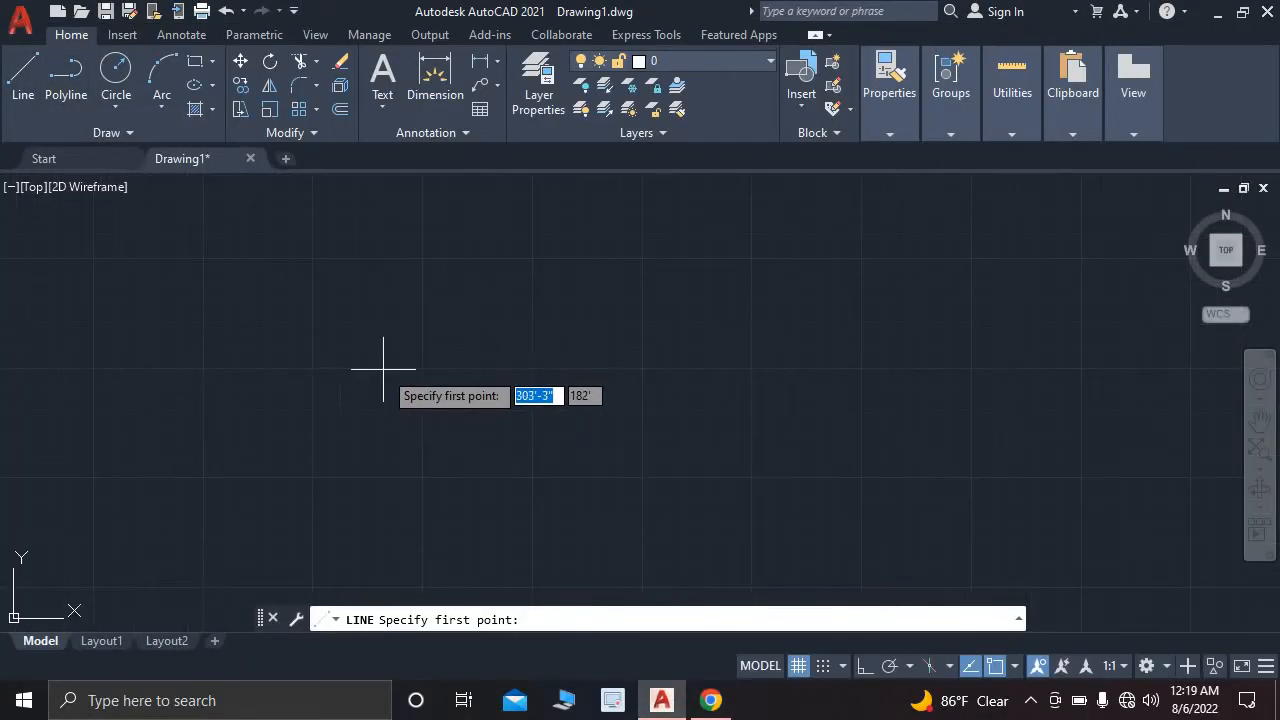
pyautogui.click(391, 332)
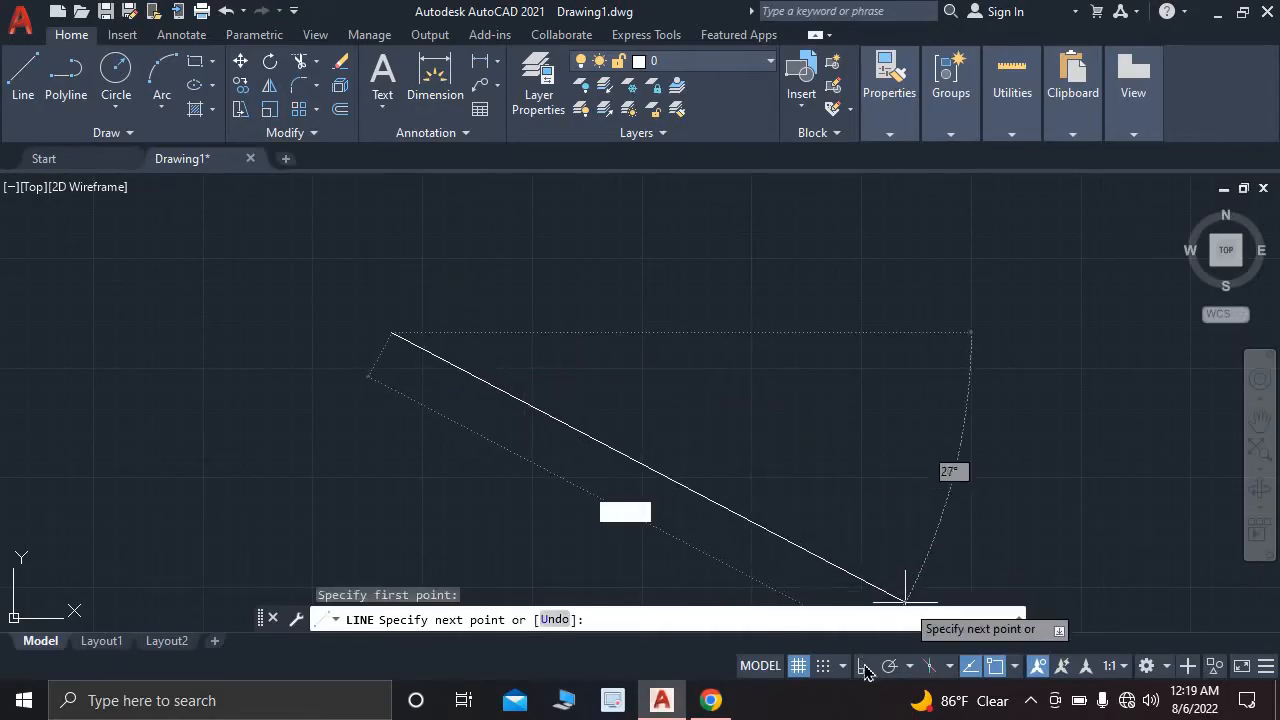
pyautogui.press('F8')
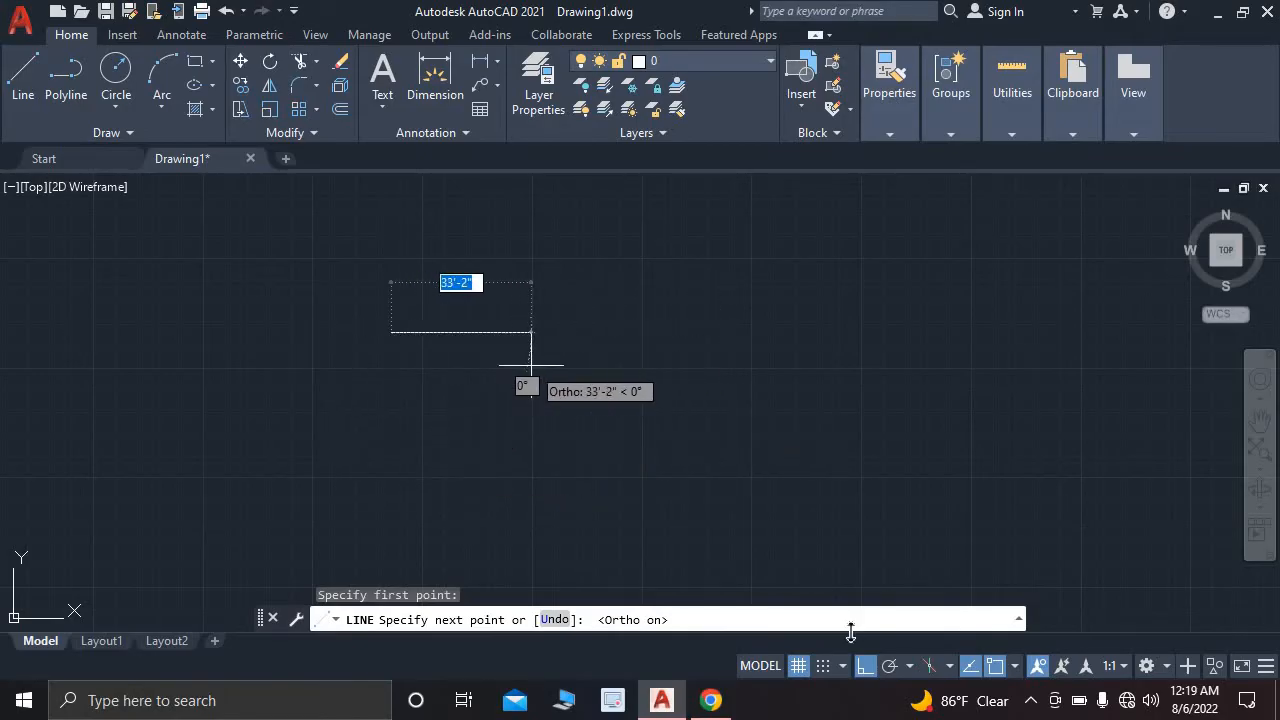
pyautogui.click(710, 700)
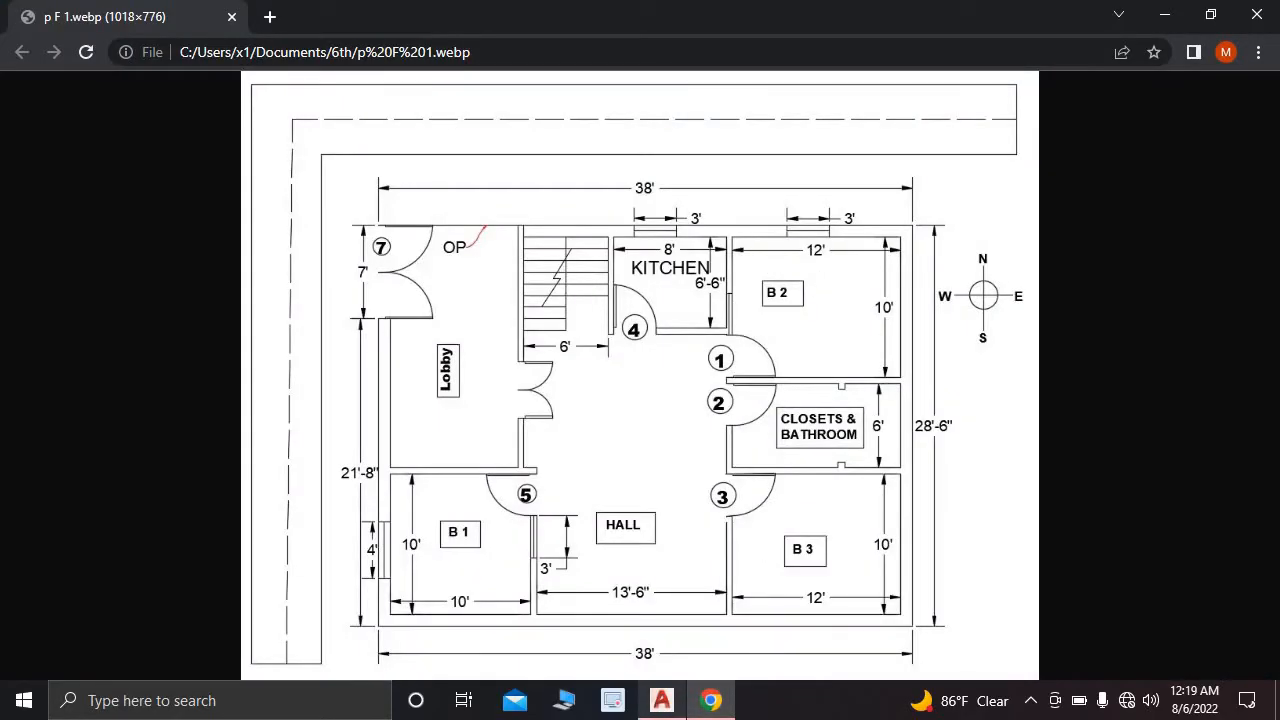
pyautogui.click(661, 700)
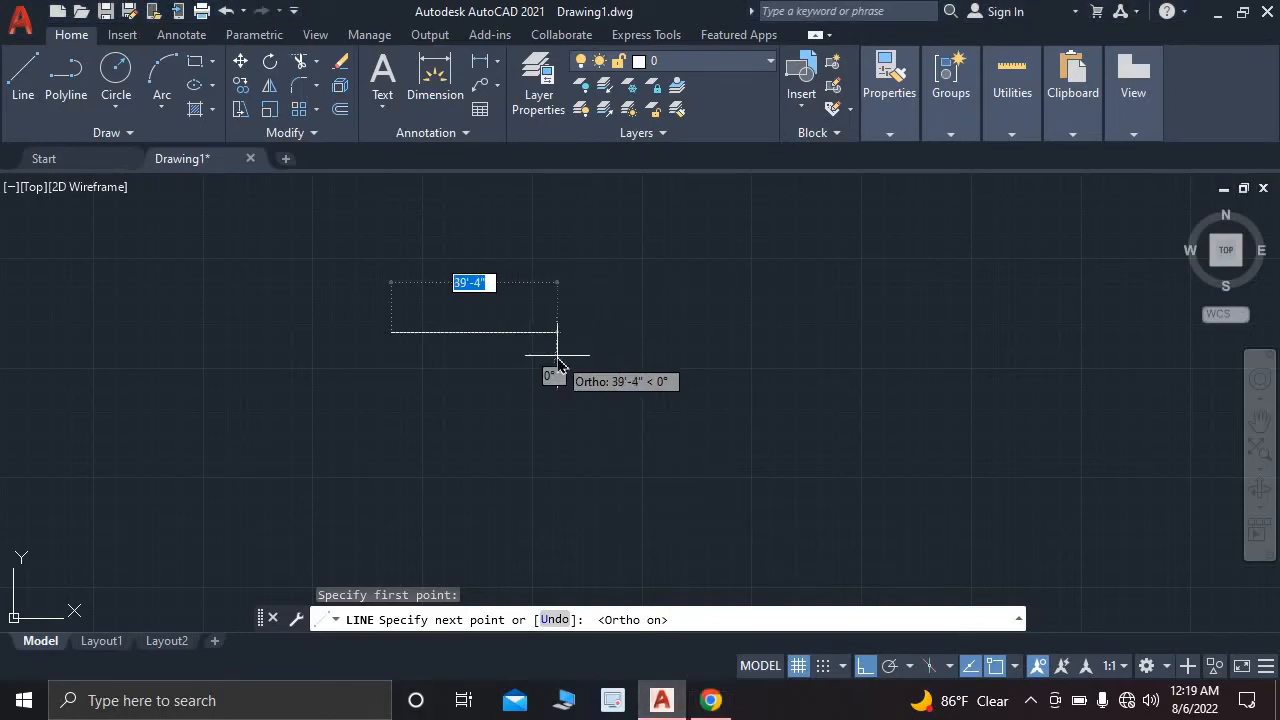
pyautogui.write('1')
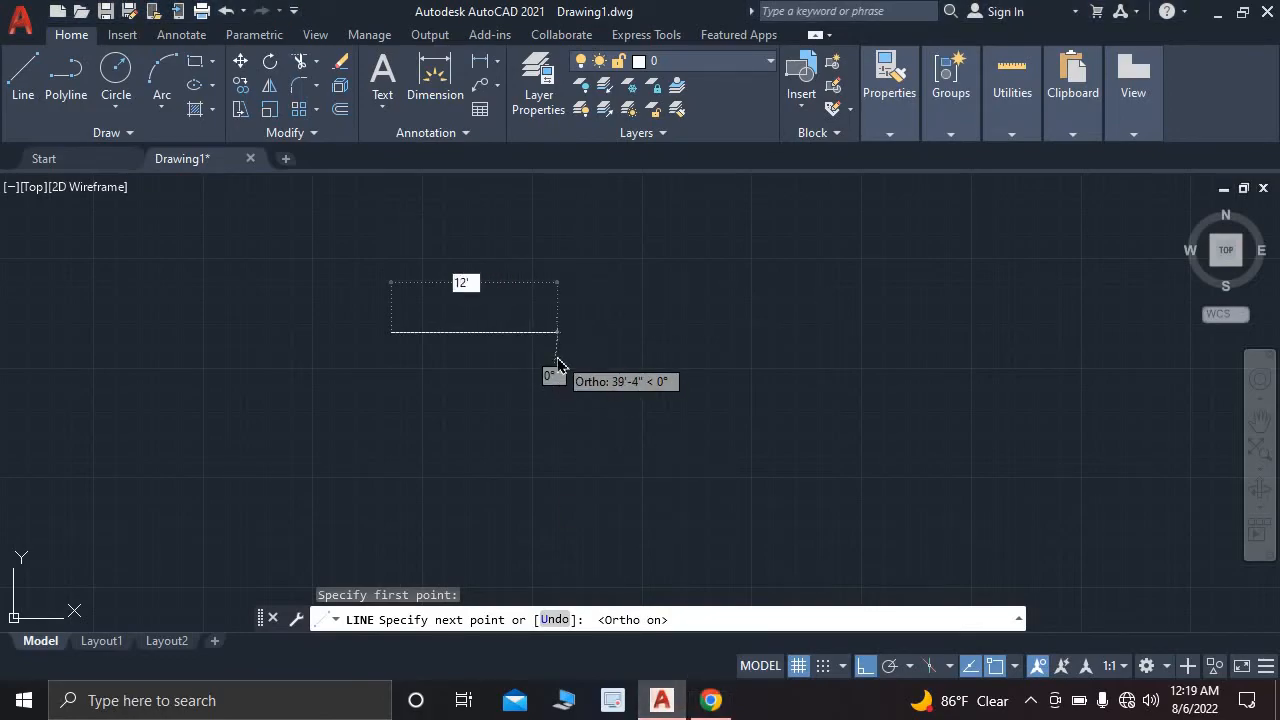
pyautogui.write("2'")
pyautogui.press('Return')
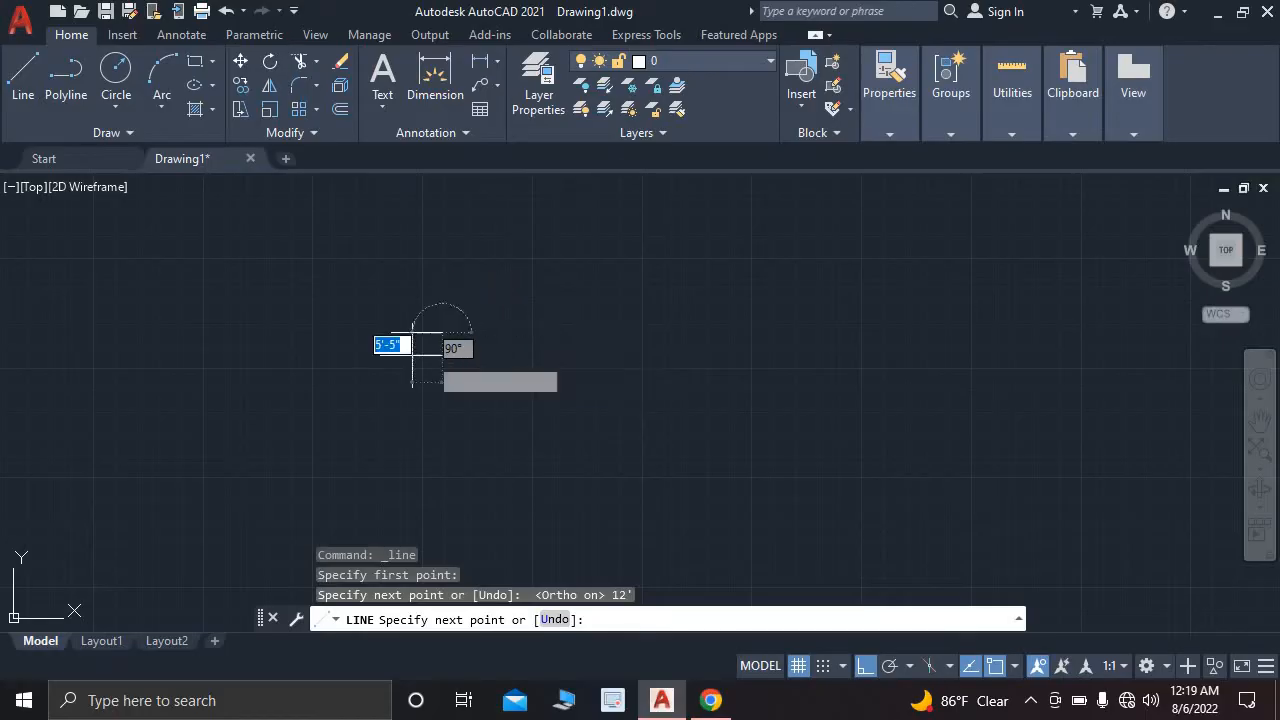
# - Complete bedroom B2's rectangle with lines 10' down, 12' to the left and 10' up, and end the Line command
pyautogui.press('BackSpace')
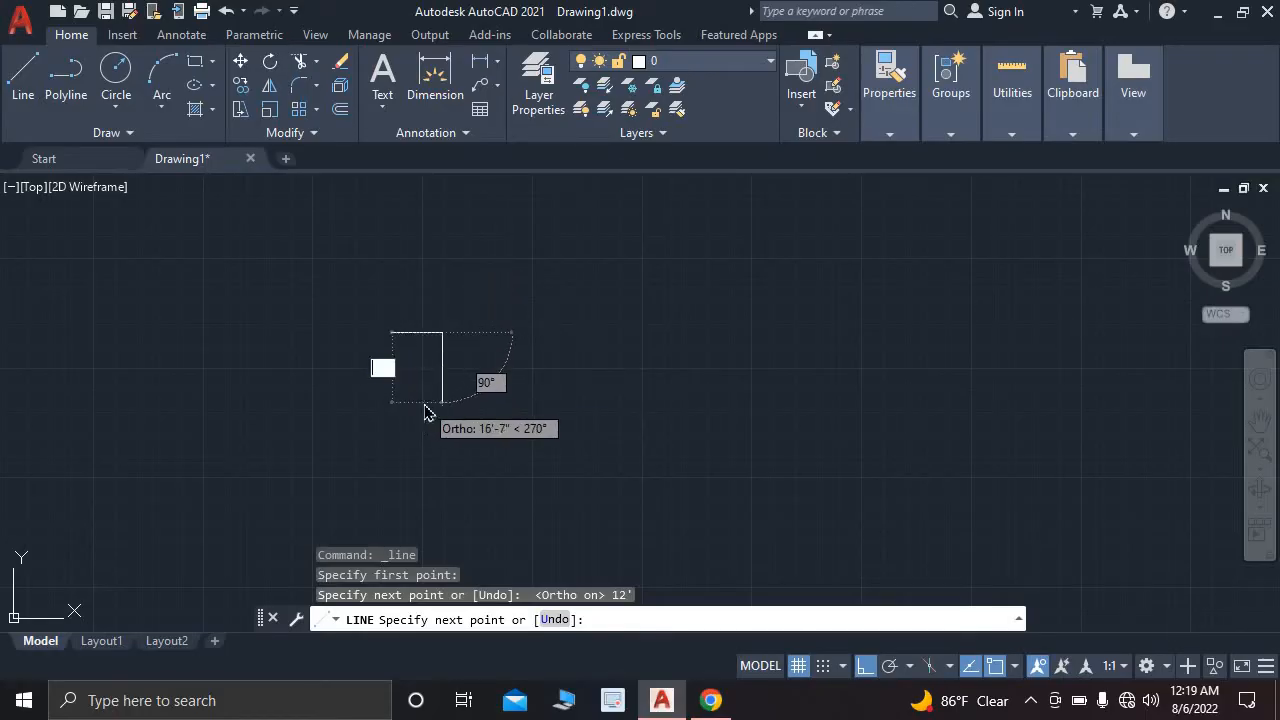
pyautogui.write("10'")
pyautogui.press('Return')
pyautogui.scroll(4, 432, 385)
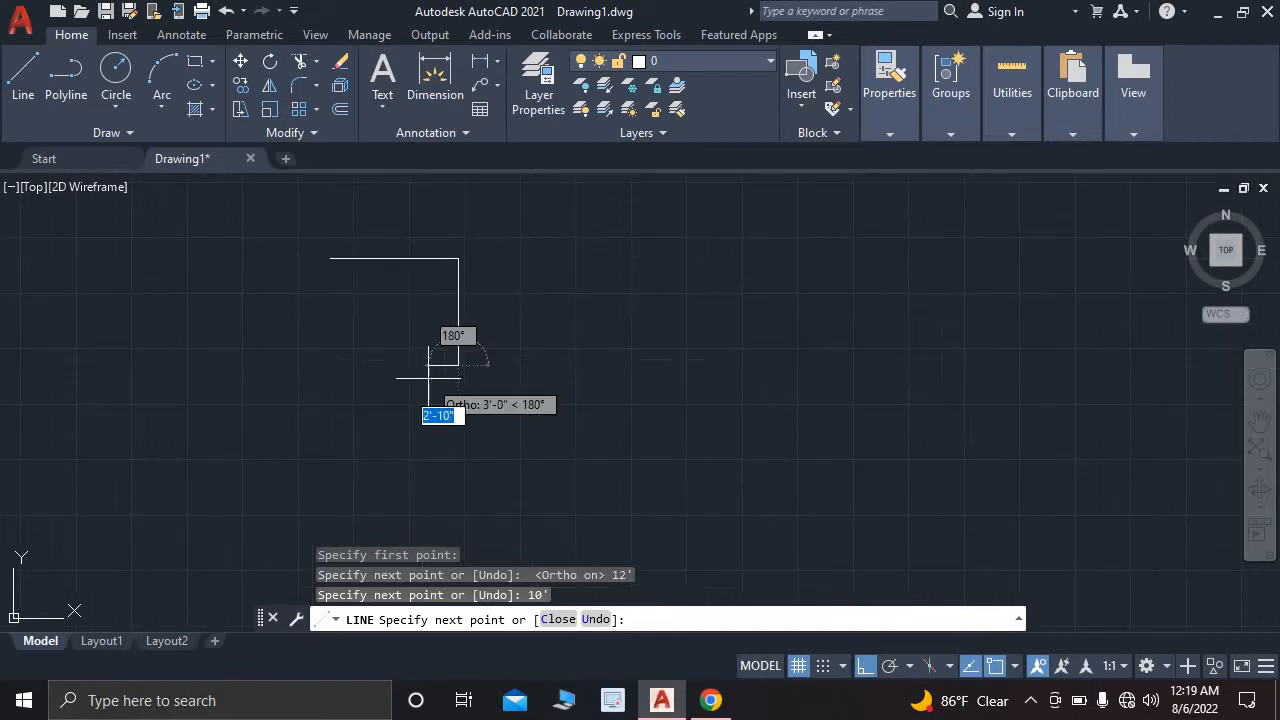
pyautogui.press('BackSpace')
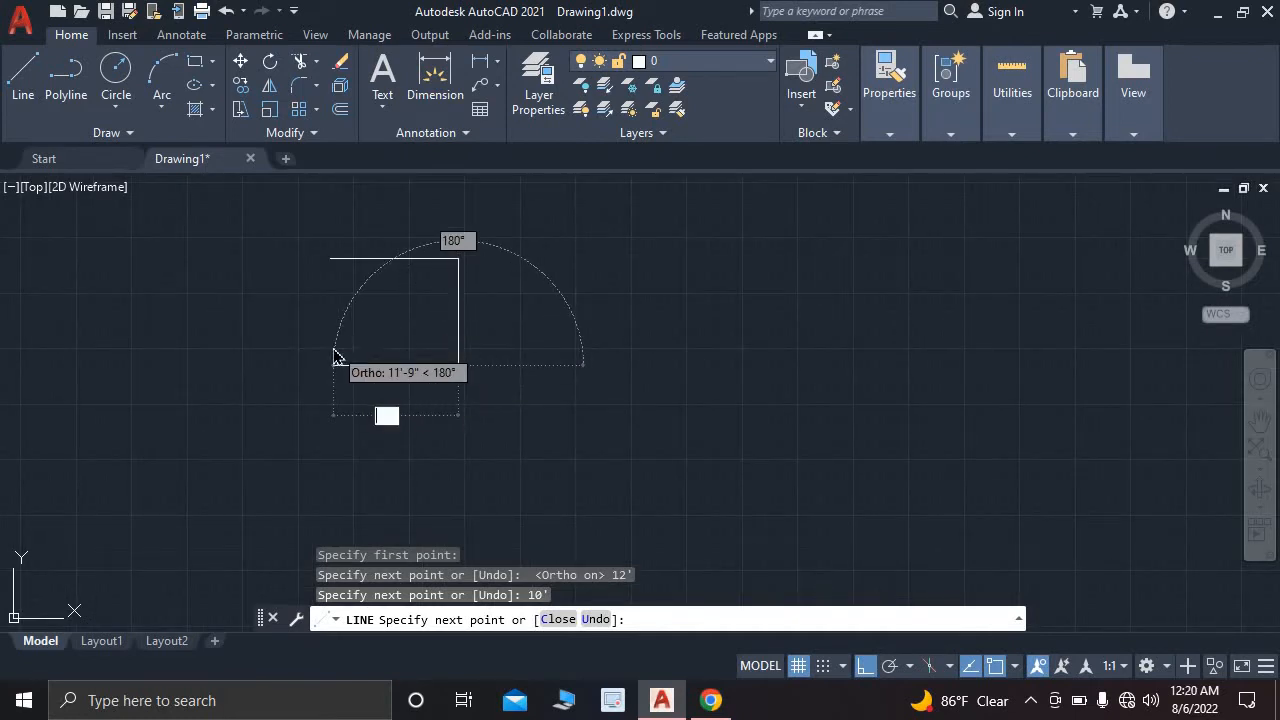
pyautogui.write("12'")
pyautogui.press('Return')
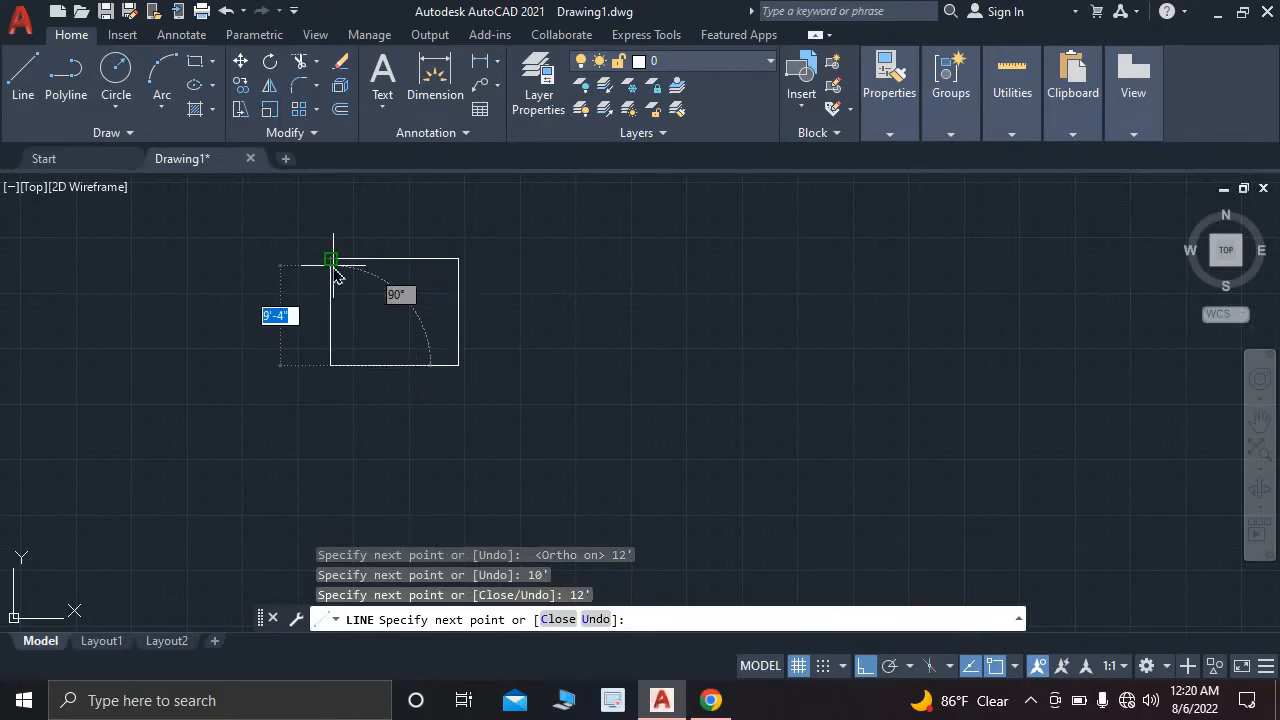
pyautogui.write("10'")
pyautogui.press('Return')
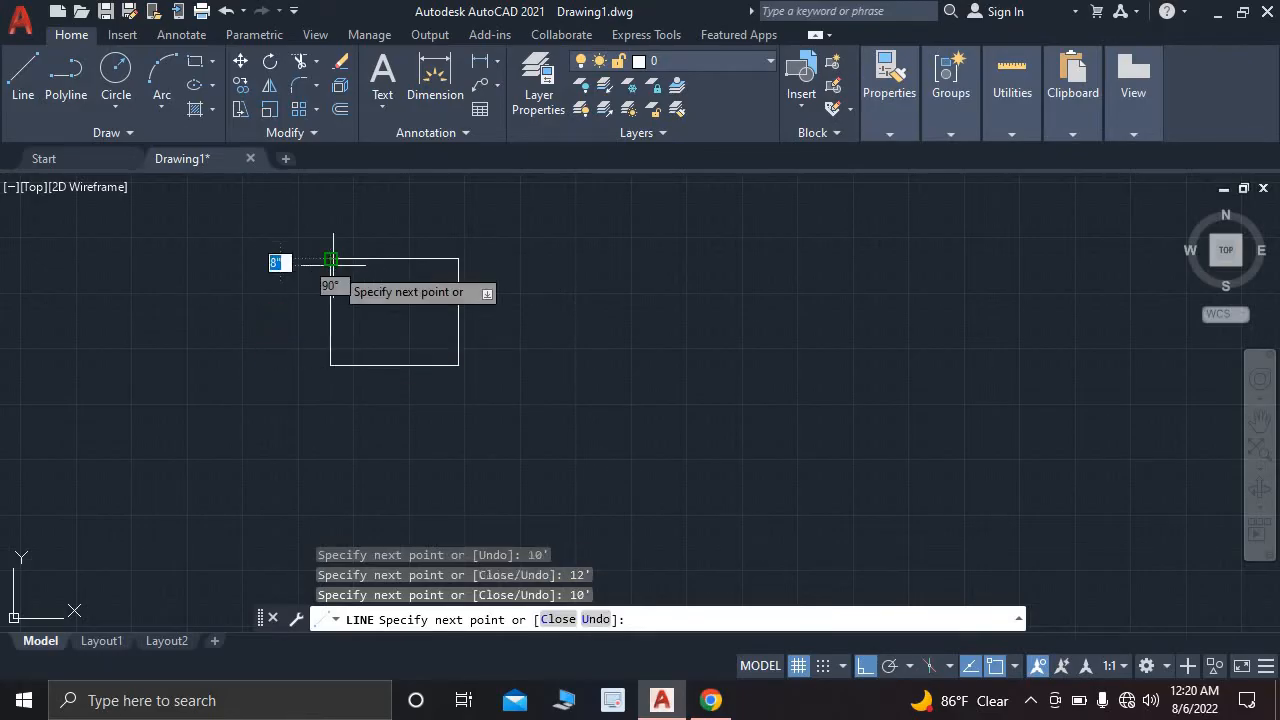
pyautogui.press('Escape')
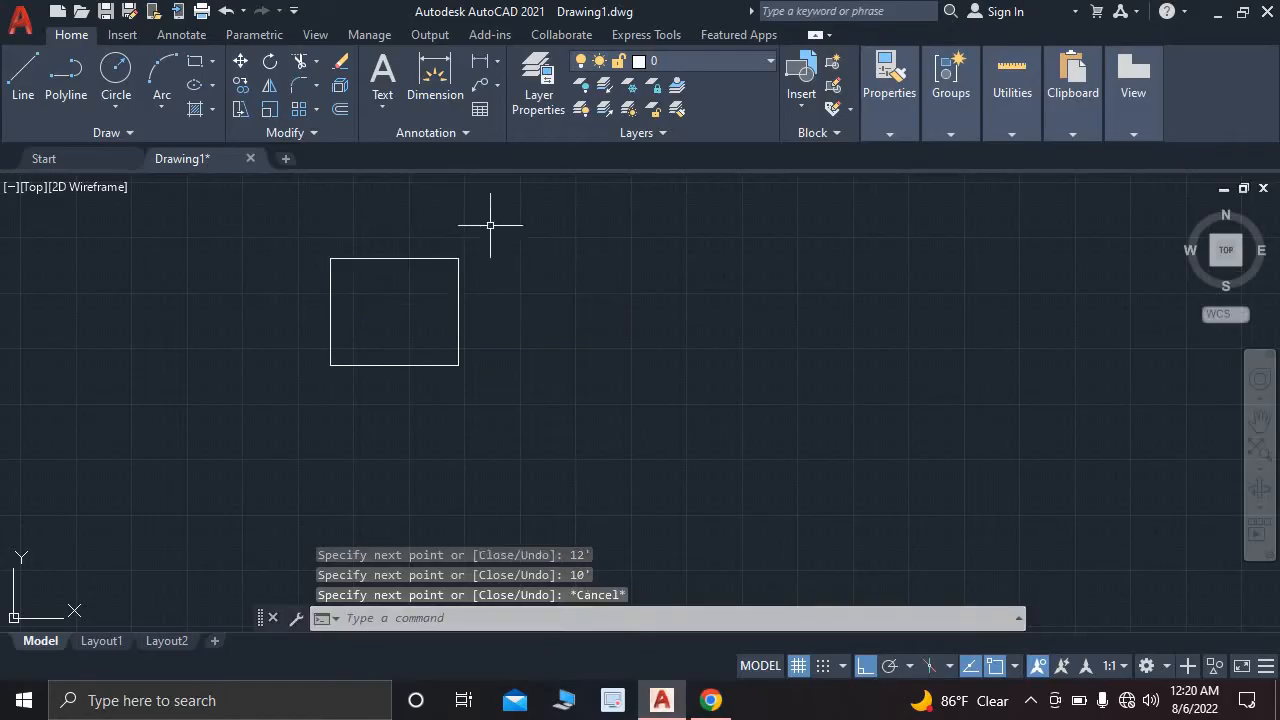
pyautogui.press('Escape')
pyautogui.scroll(4, 386, 271)
pyautogui.scroll(-4, 386, 271)
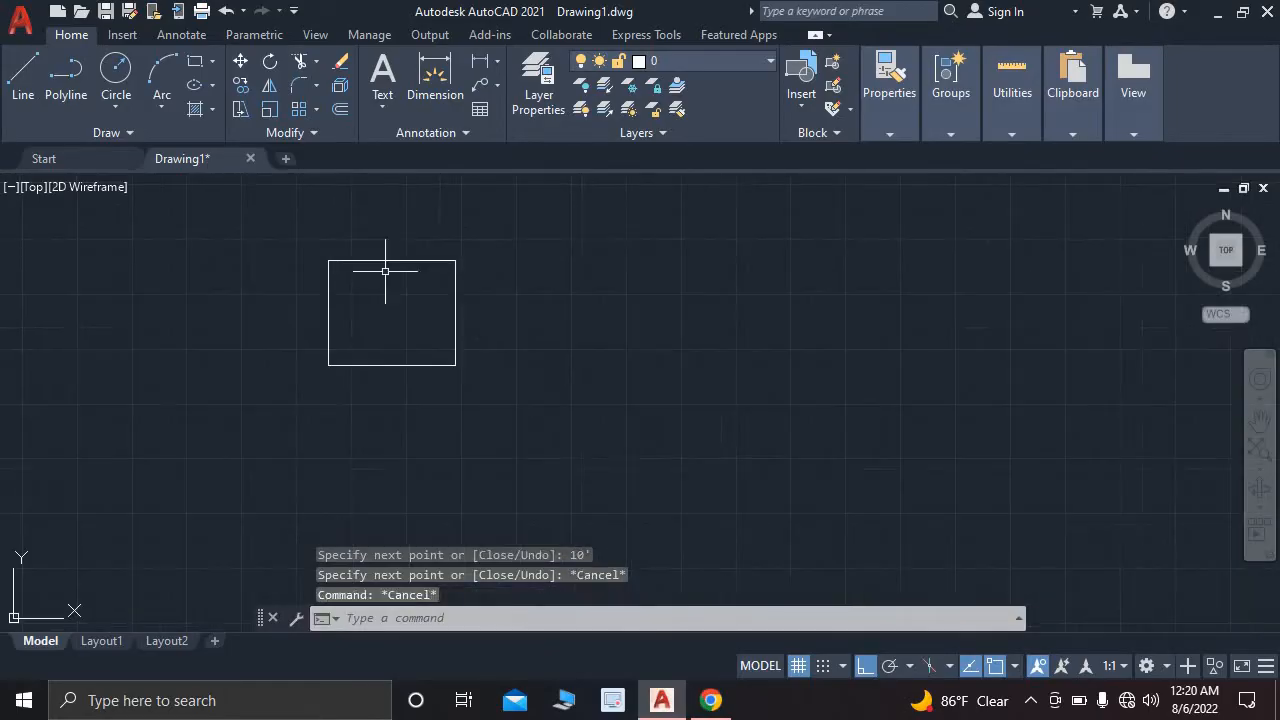
pyautogui.scroll(4, 382, 275)
pyautogui.moveTo(382, 275); pyautogui.dragTo(490, 314, button='middle')
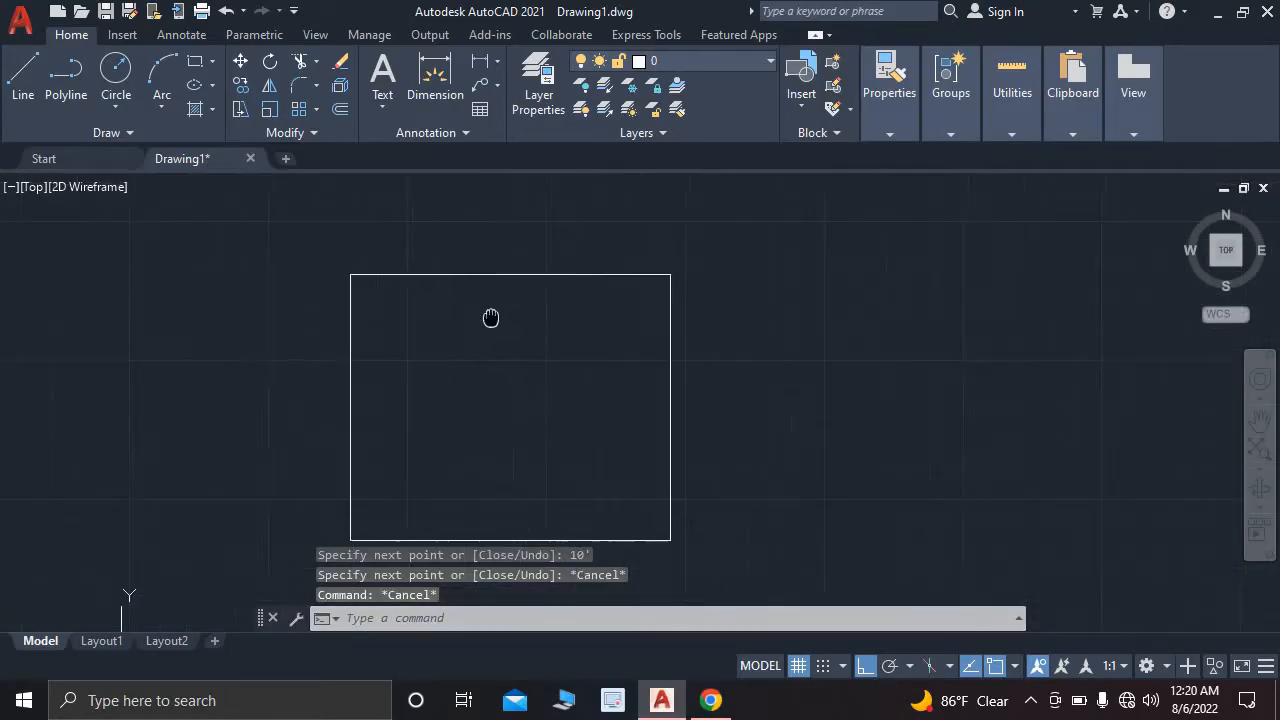
pyautogui.scroll(-4, 500, 314)
pyautogui.scroll(4, 499, 318)
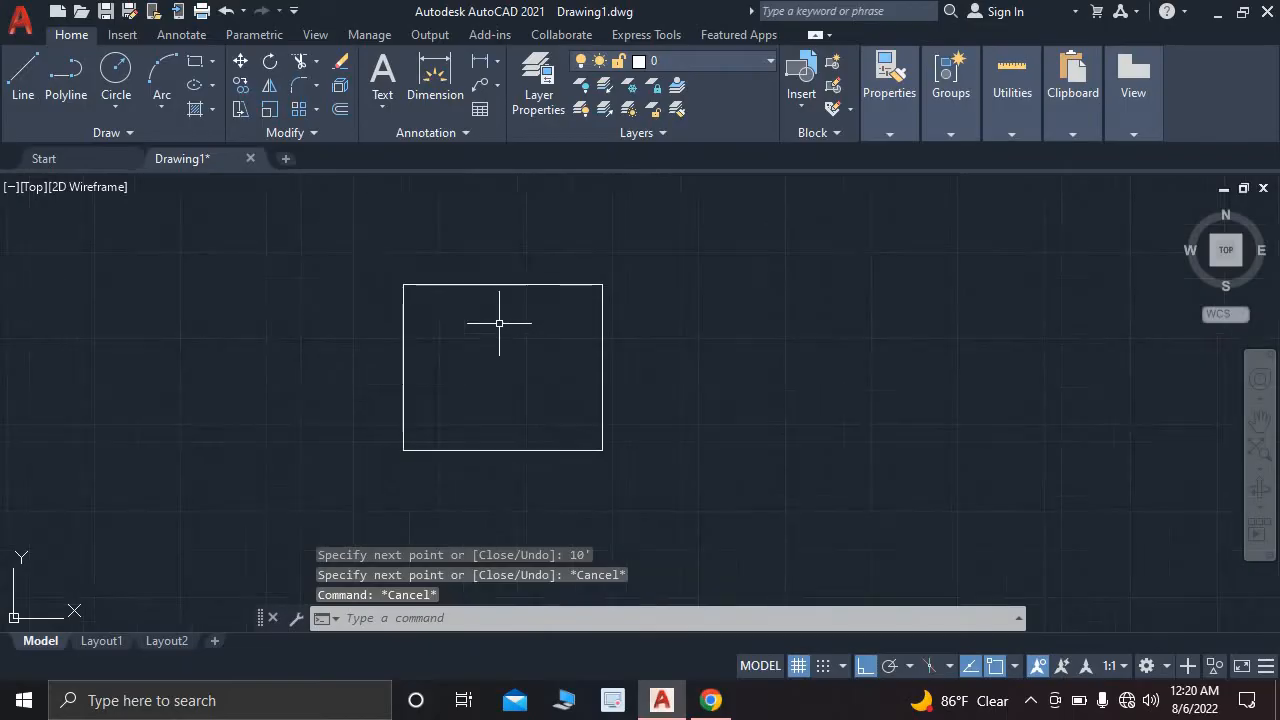
# - Check the reference floor plan in Chrome for the room below bedroom B2, and return to AutoCAD
pyautogui.click(710, 700)
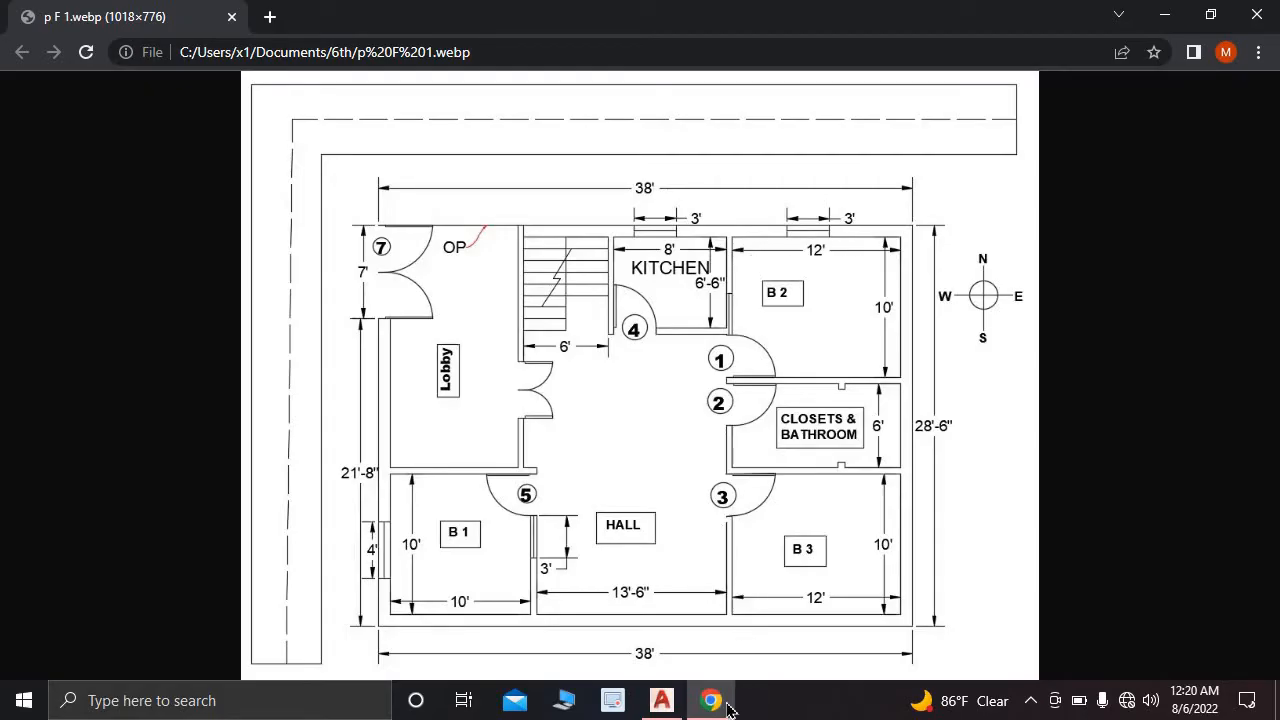
pyautogui.click(661, 700)
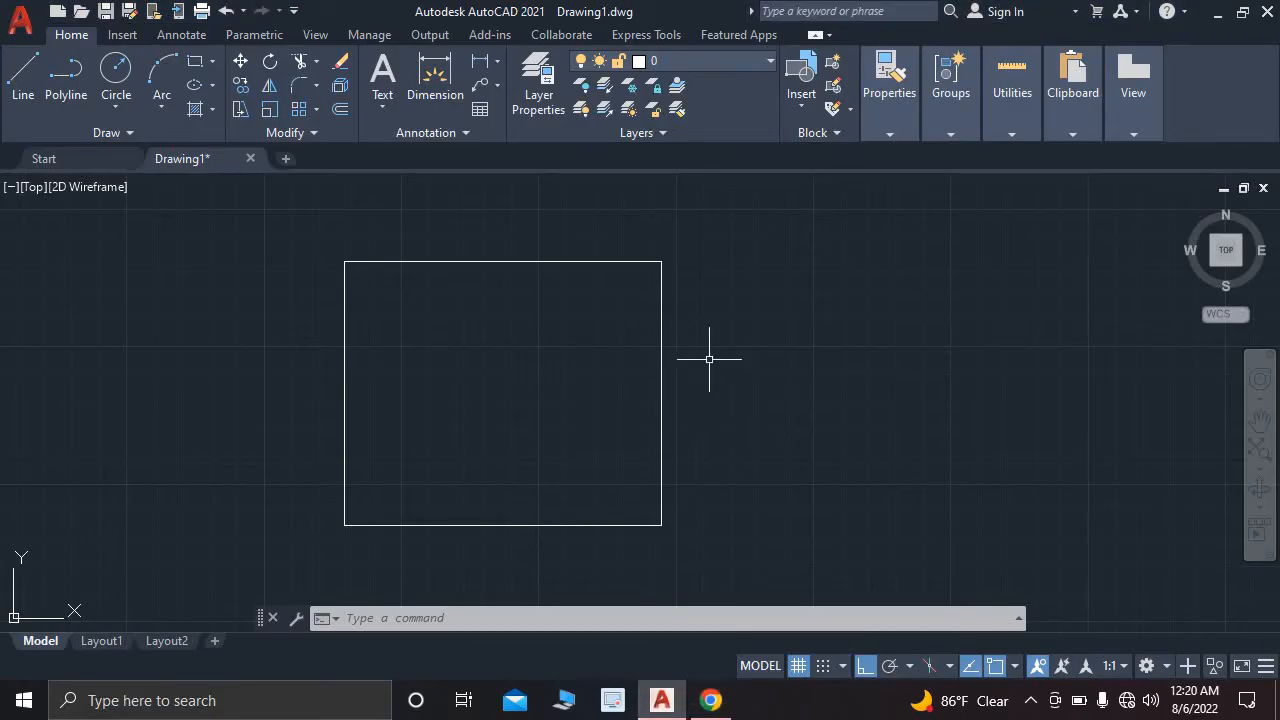
pyautogui.scroll(-1, 690, 365)
pyautogui.click(711, 700)
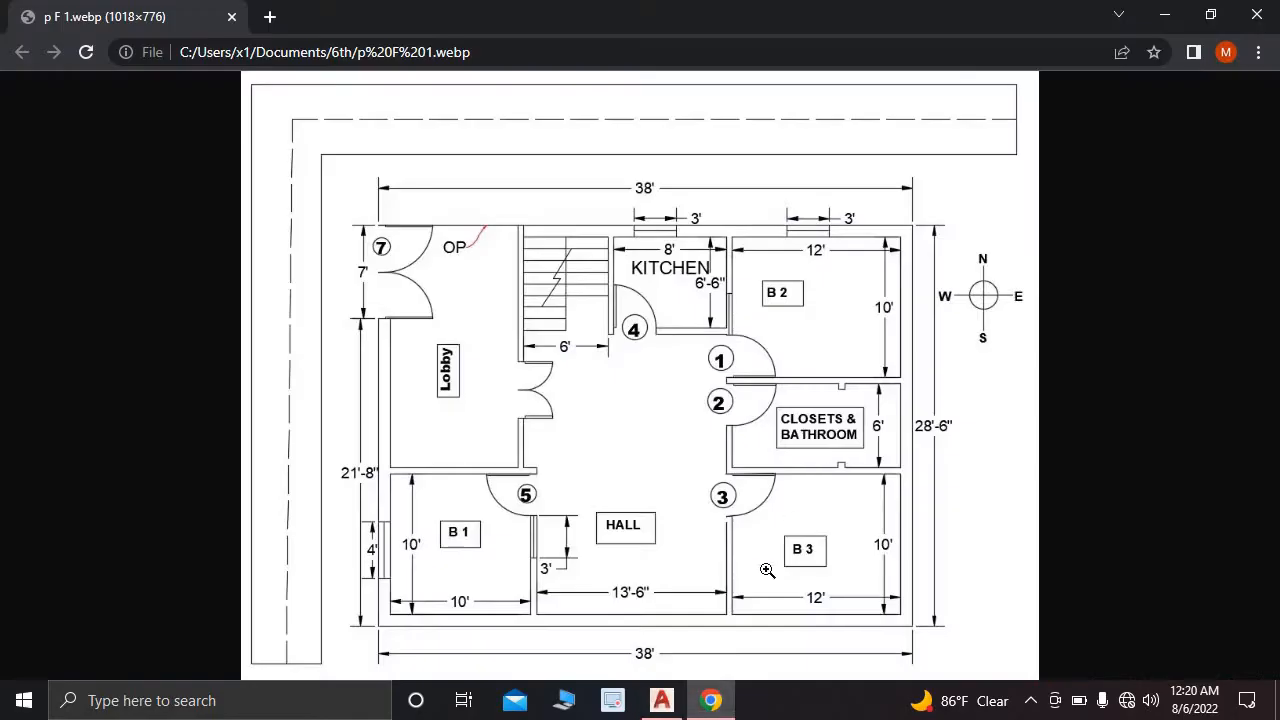
pyautogui.click(663, 706)
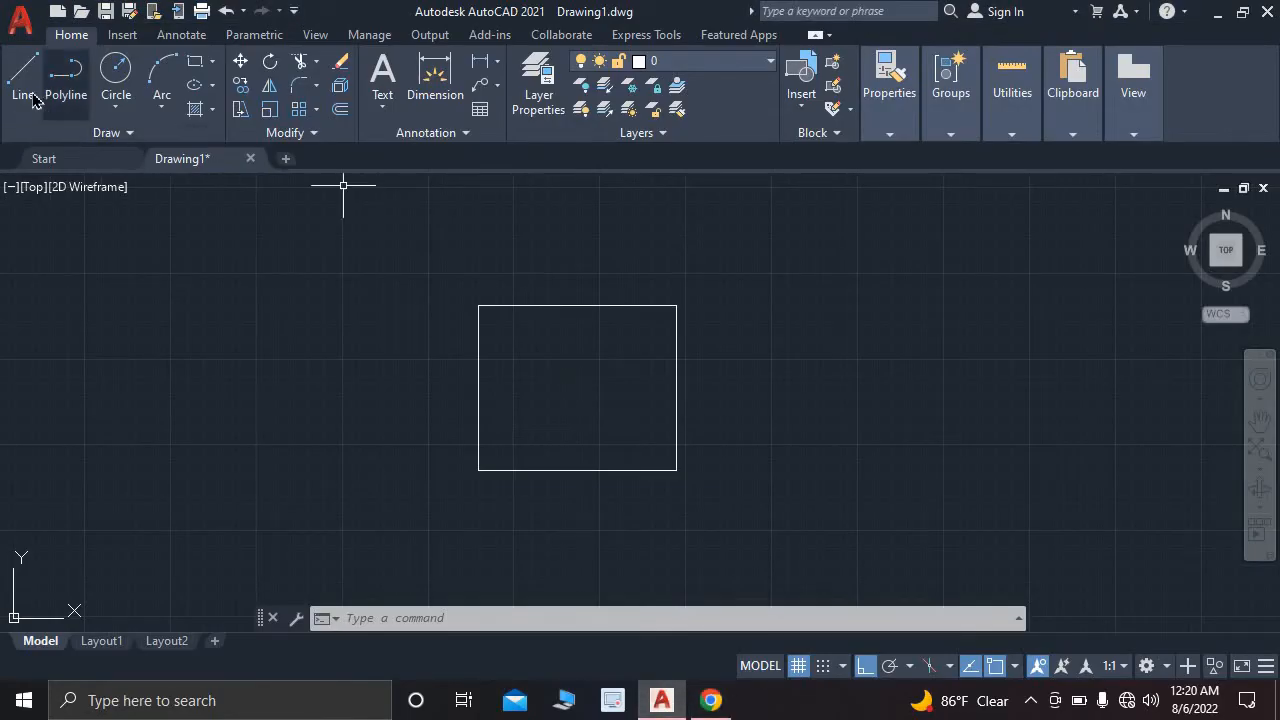
# - Draw a line 6' down from bedroom B2's lower-right corner, checking the closets and bathroom height on the reference plan in Chrome midway
pyautogui.write('l')
pyautogui.press('Return')
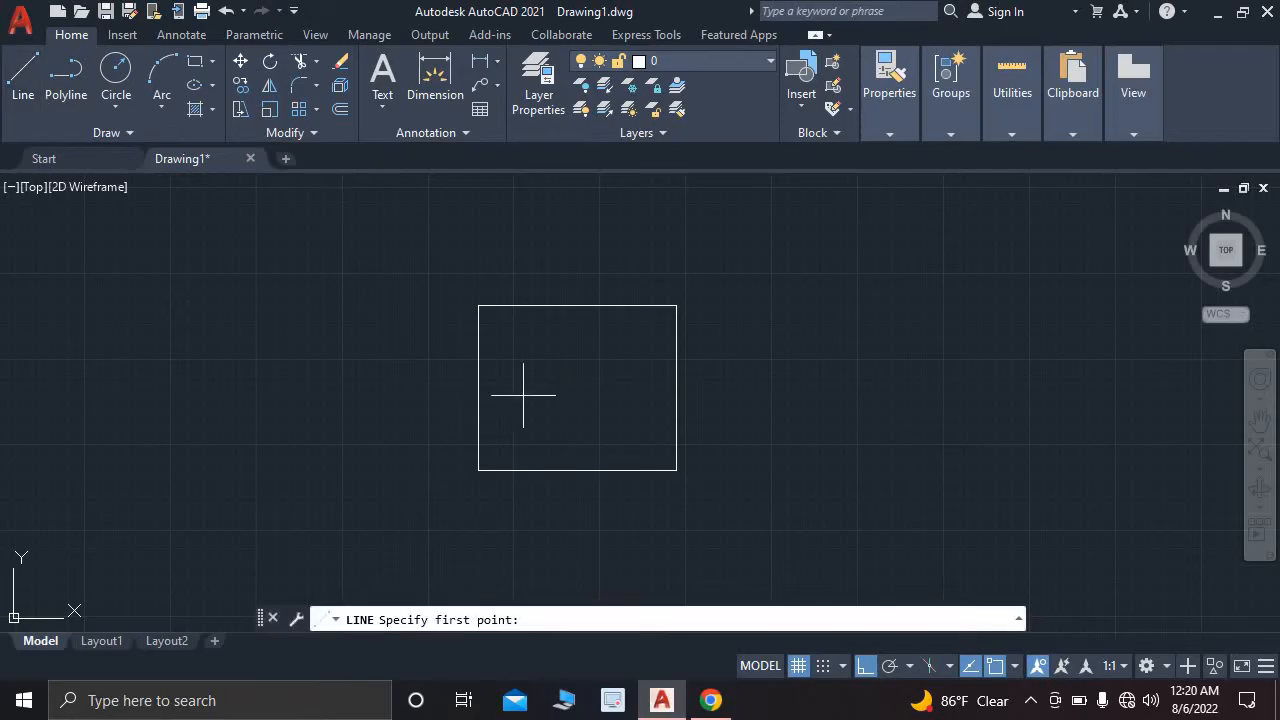
pyautogui.click(676, 470)
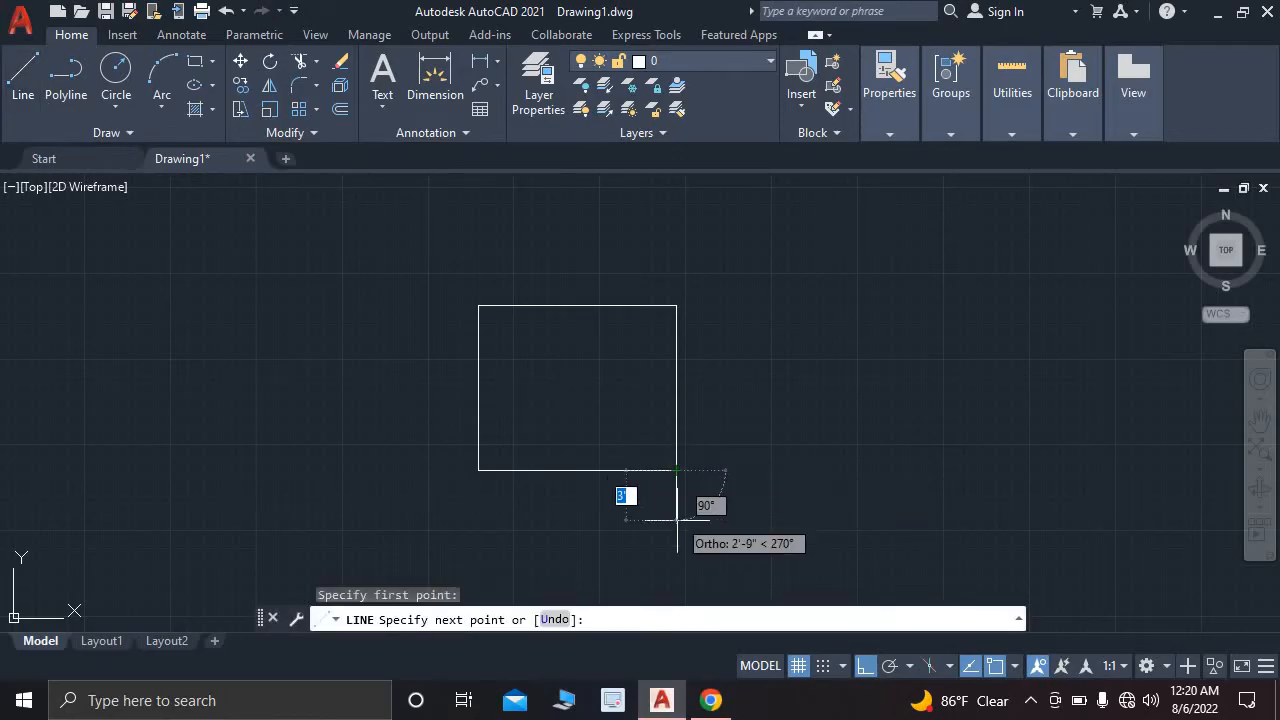
pyautogui.click(711, 703)
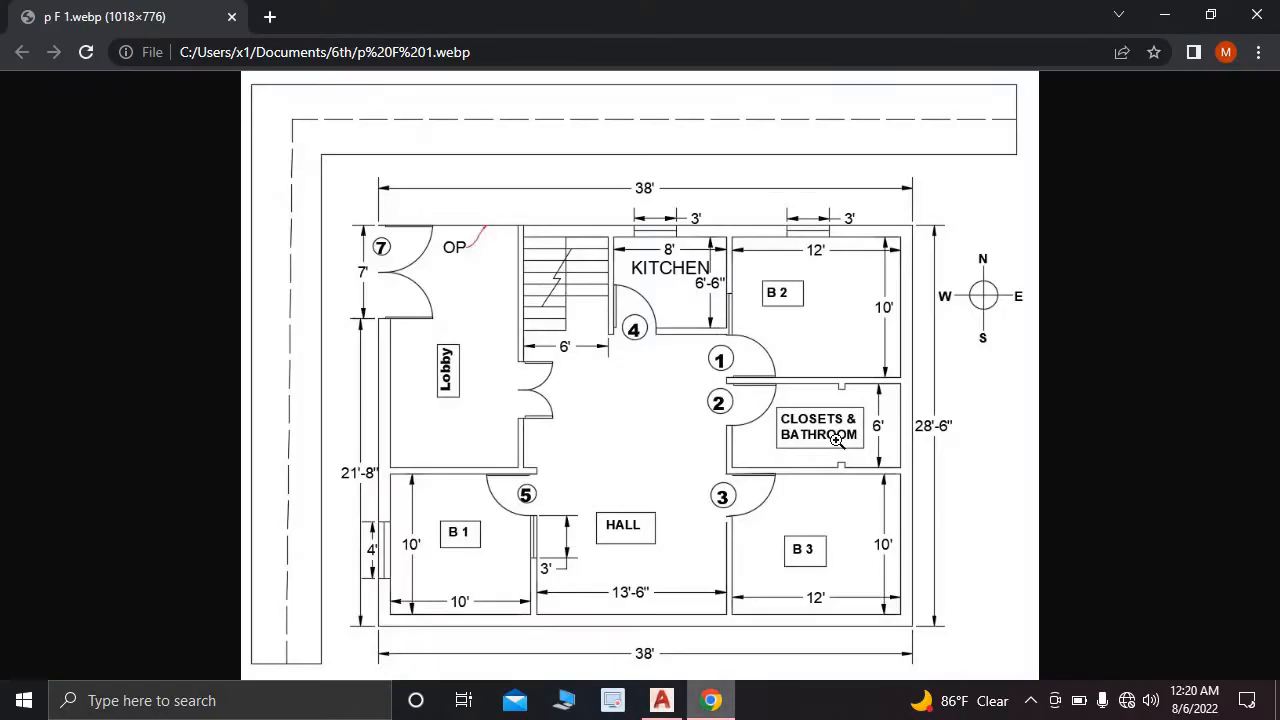
pyautogui.click(676, 703)
pyautogui.scroll(-2, 660, 495)
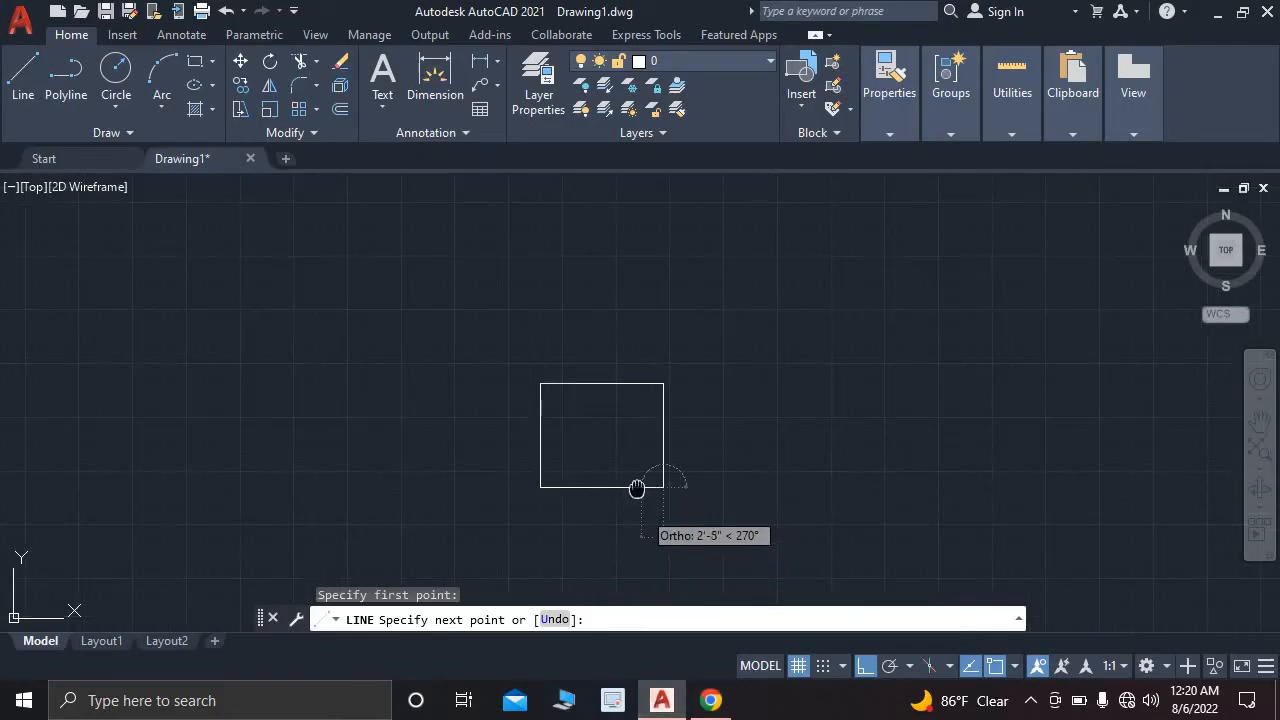
pyautogui.scroll(3, 652, 398)
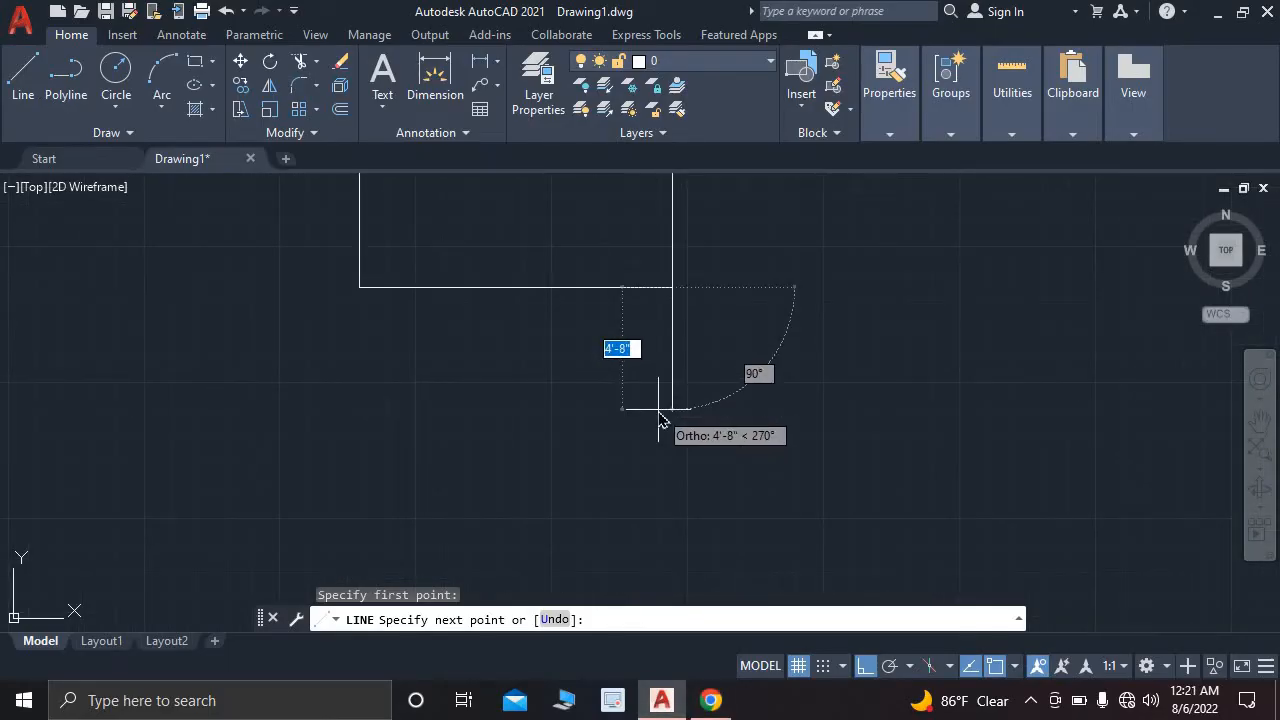
pyautogui.press('BackSpace')
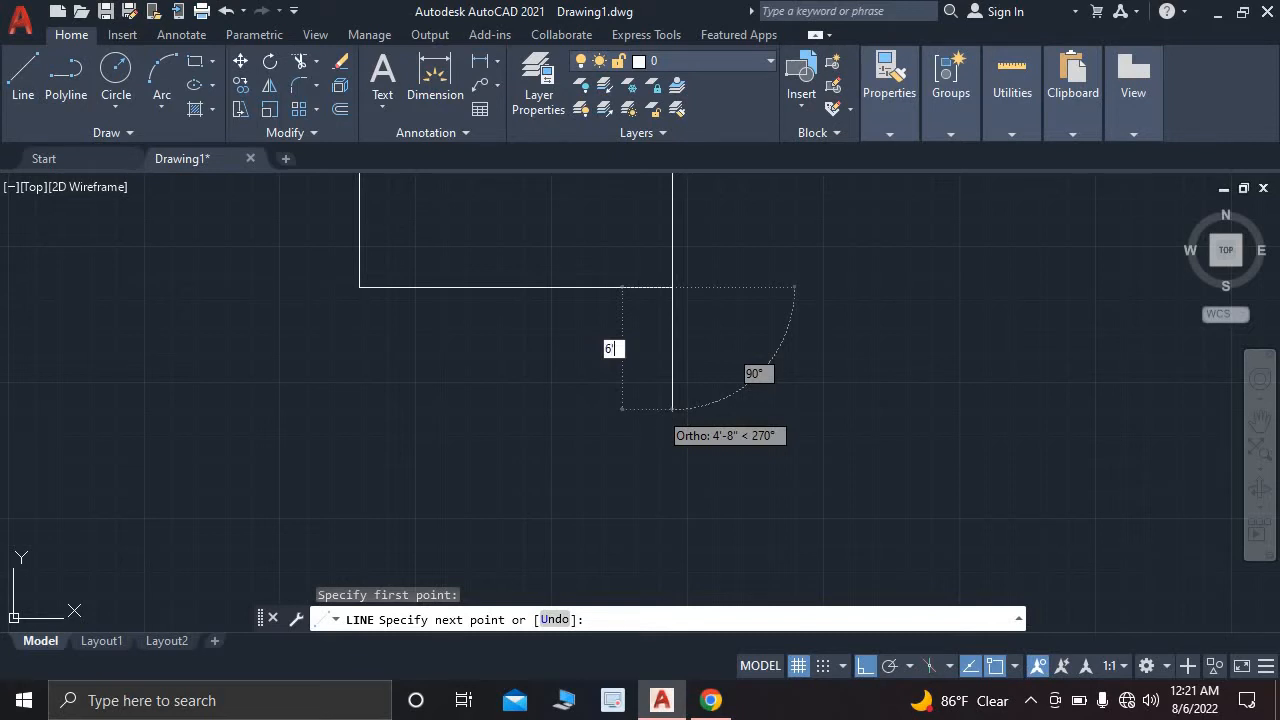
pyautogui.write("6'")
pyautogui.press('Return')
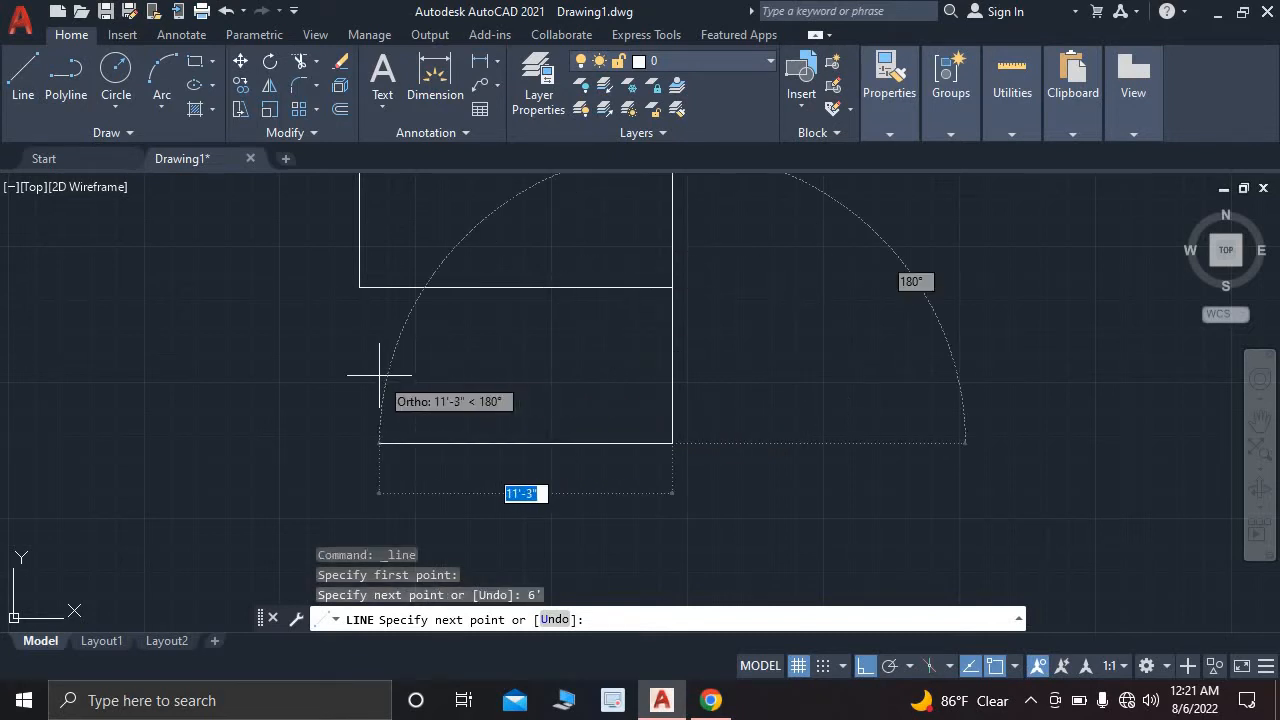
# - Complete the closets and bathroom rectangle with lines 12' to the left and 6' up, and end the Line command
pyautogui.write('12')
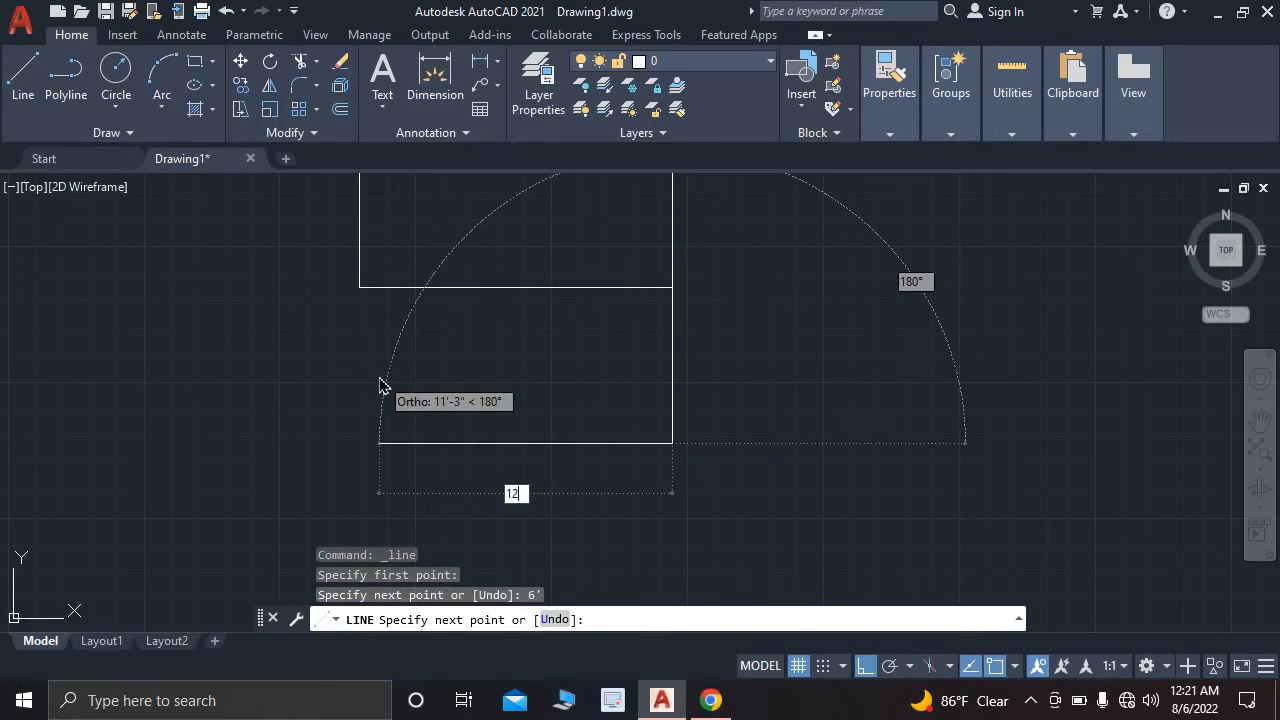
pyautogui.write("'")
pyautogui.press('Return')
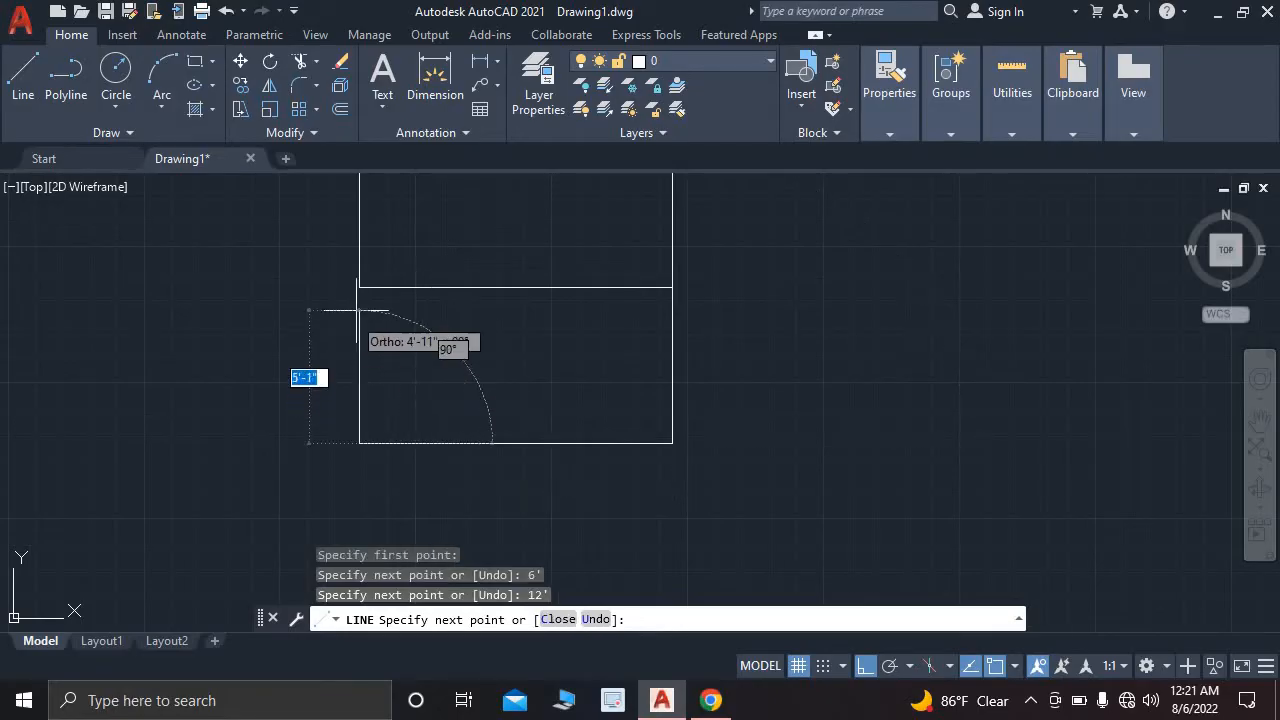
pyautogui.press('BackSpace')
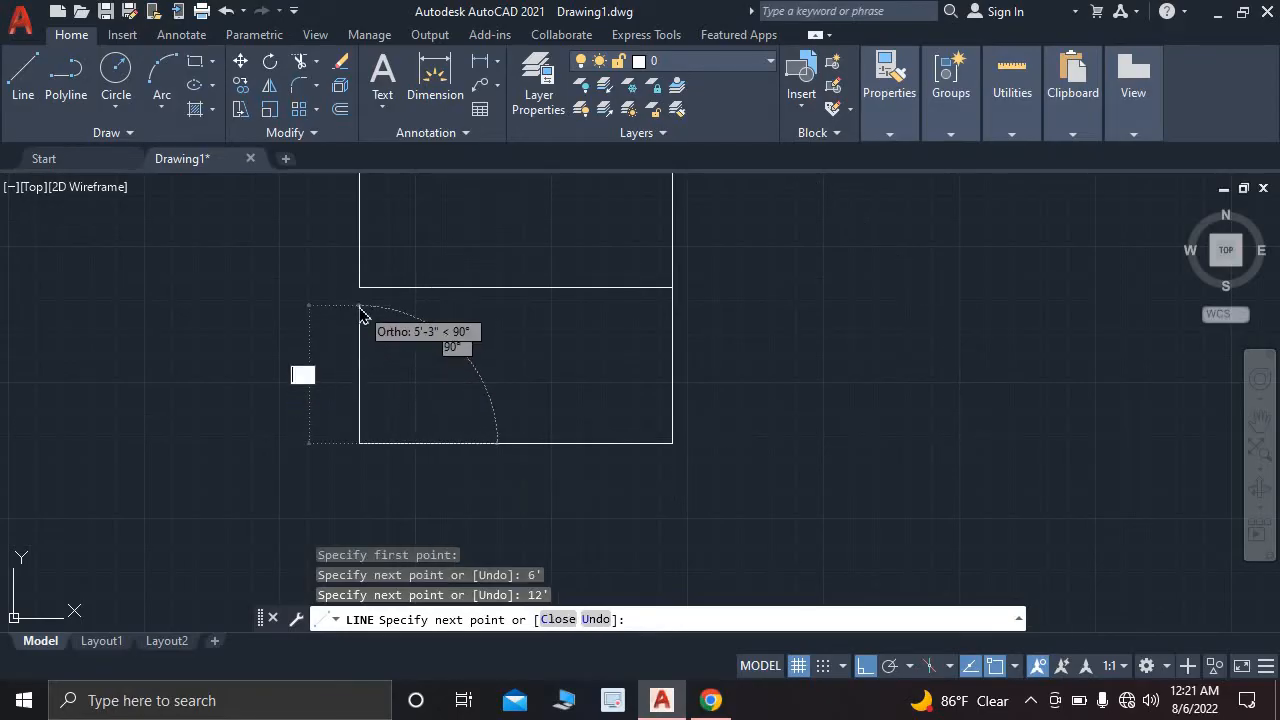
pyautogui.write("6'")
pyautogui.press('Return')
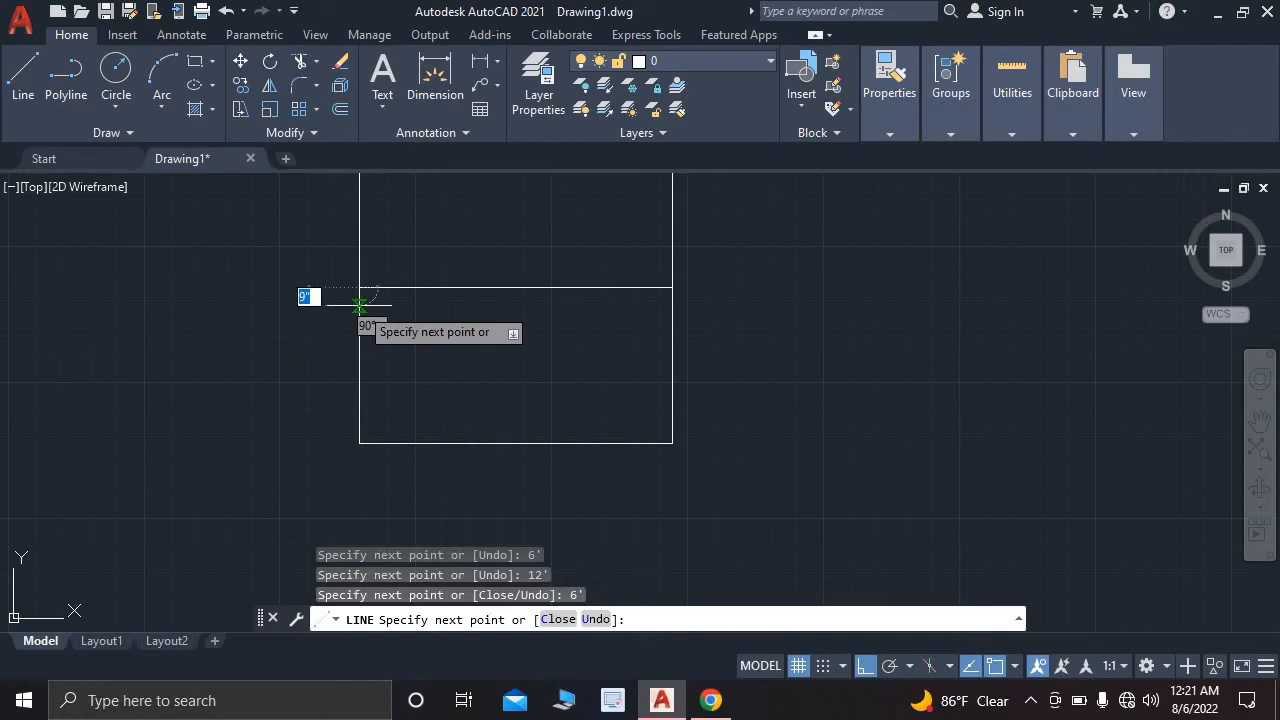
pyautogui.press('Escape')
pyautogui.scroll(-3, 400, 300)
pyautogui.moveTo(443, 297); pyautogui.dragTo(440, 367, button='middle')
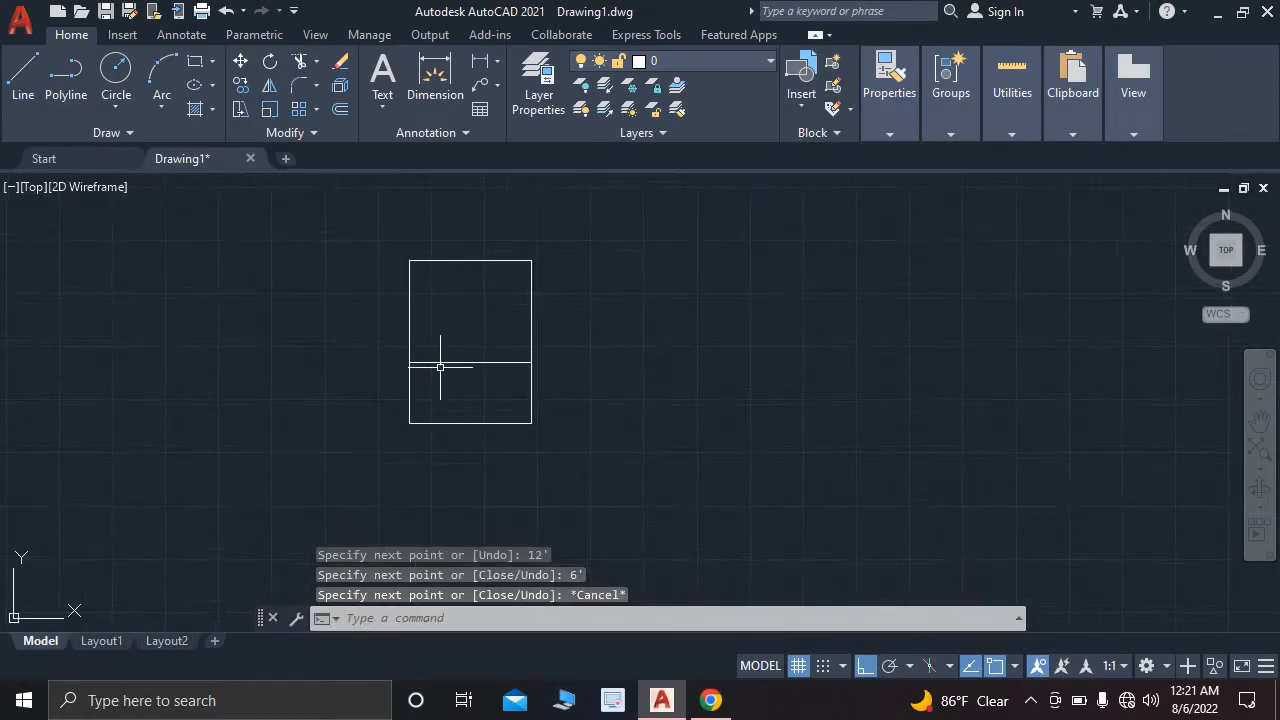
# - Check bedroom B3's dimensions on the reference floor plan in Chrome, and return to AutoCAD
pyautogui.click(710, 700)
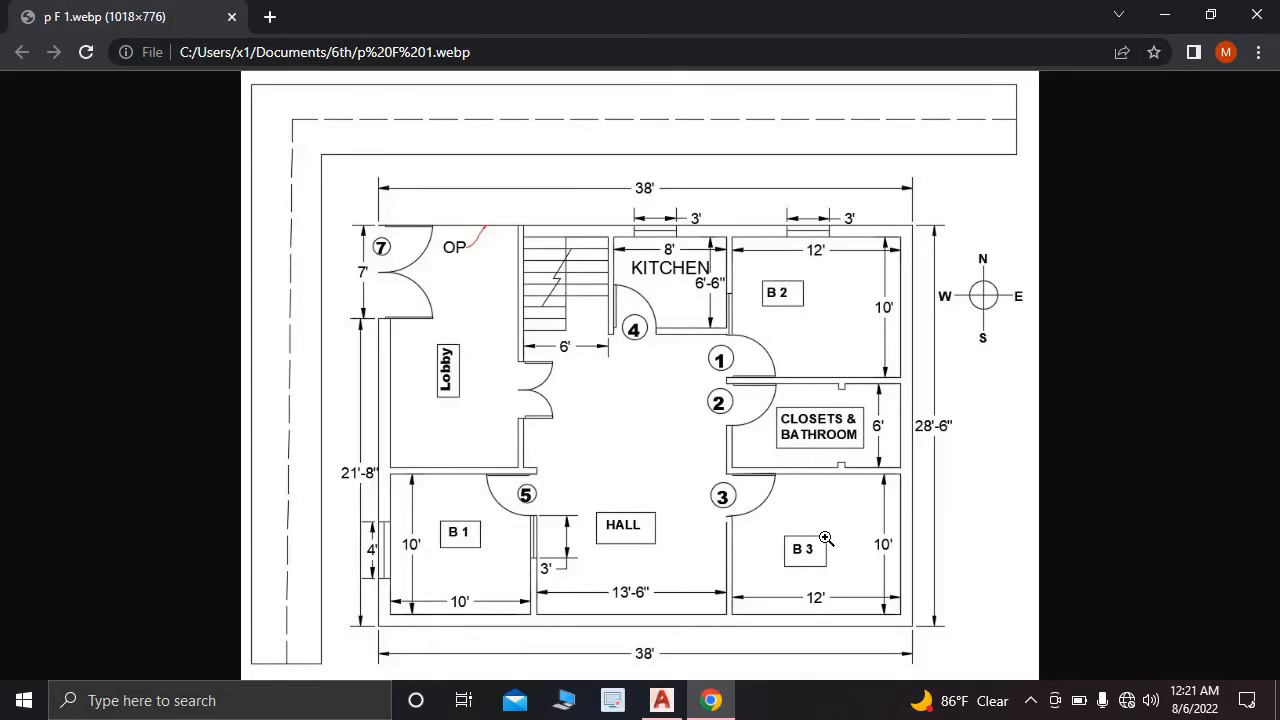
pyautogui.click(661, 700)
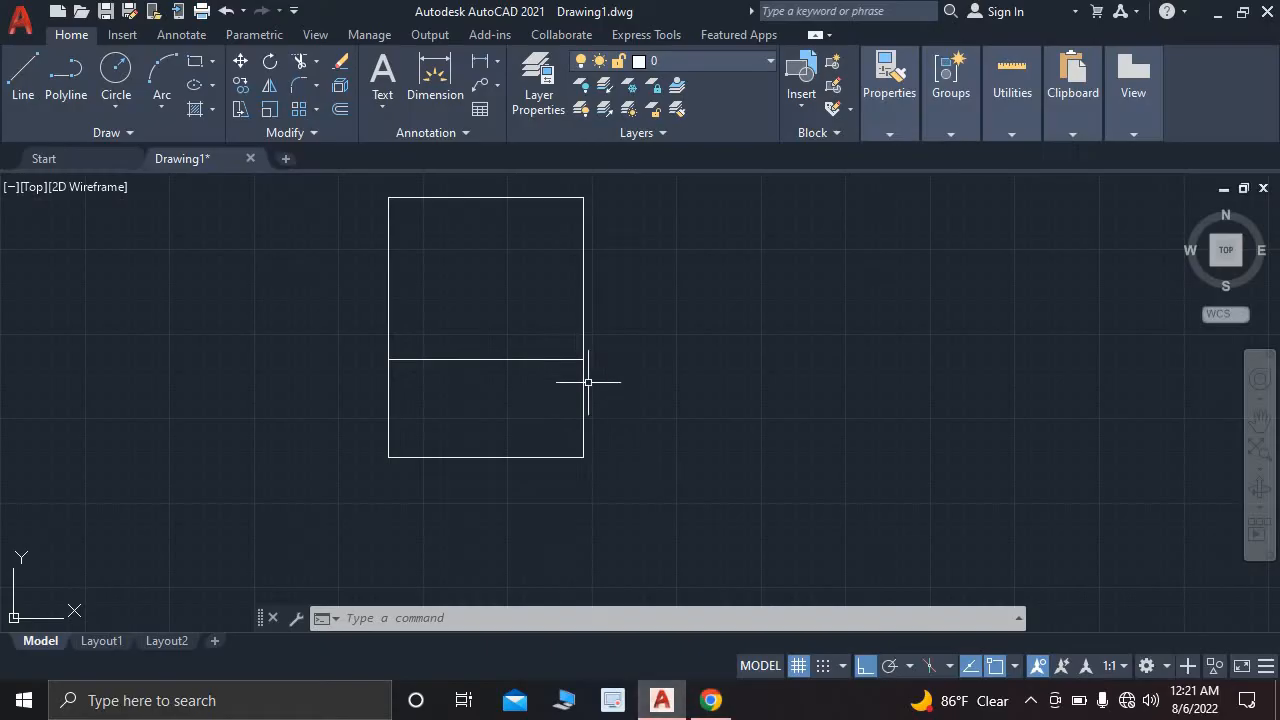
pyautogui.moveTo(530, 349); pyautogui.dragTo(543, 395, button='middle')
pyautogui.scroll(1, 543, 395)
pyautogui.scroll(-1, 543, 395)
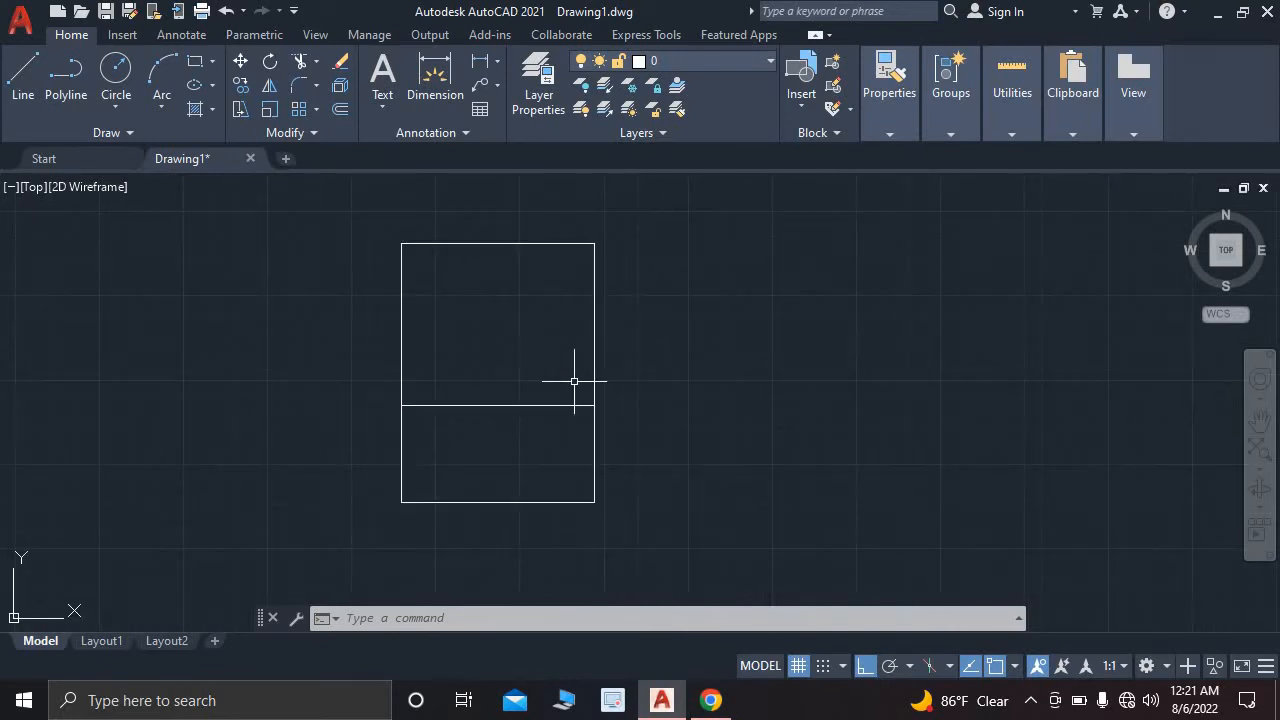
# - Copy bedroom B2's four sides from their upper-right corner to the lower-right corner of the closets and bathroom rectangle to form bedroom B3
pyautogui.click(594, 370)
pyautogui.click(531, 406)
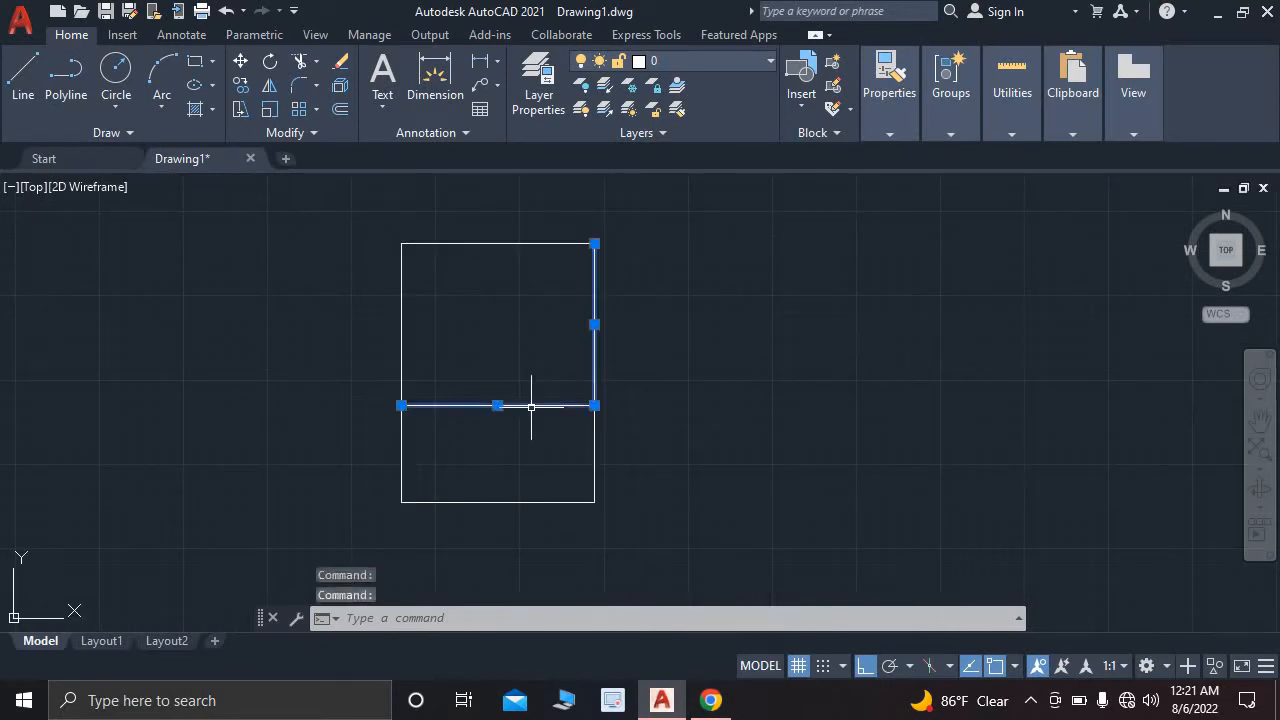
pyautogui.click(406, 336)
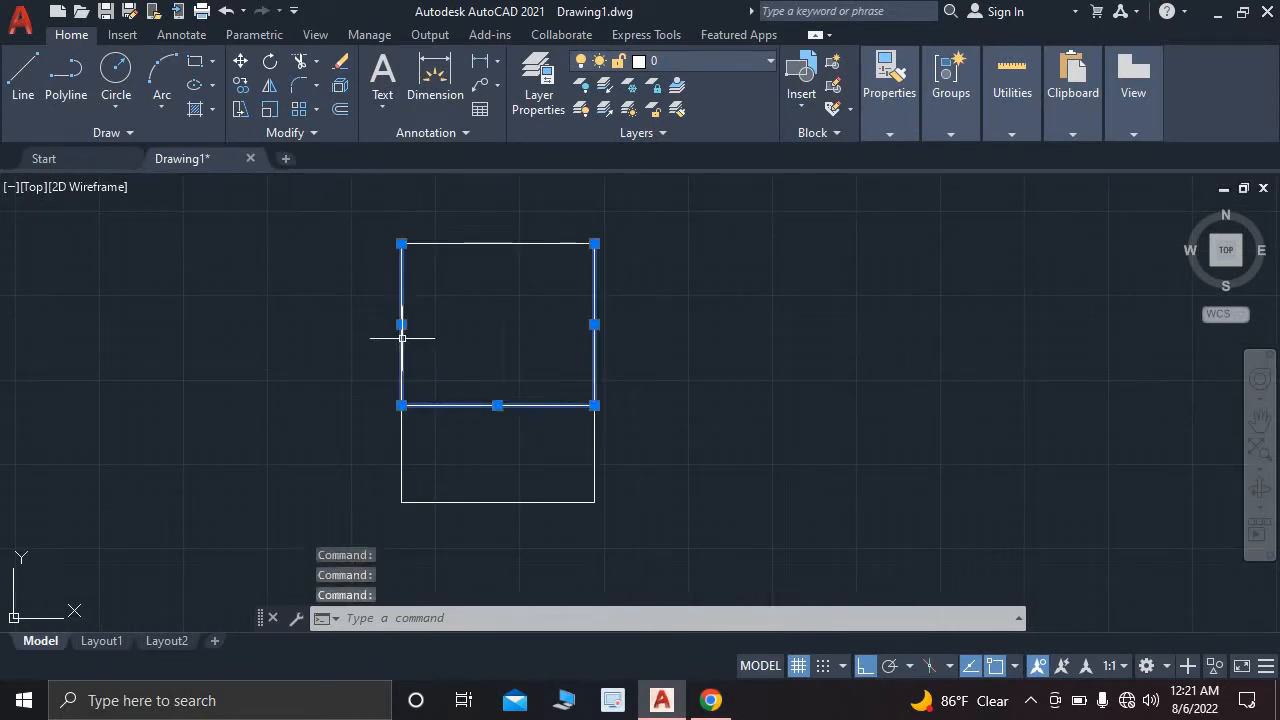
pyautogui.click(442, 243)
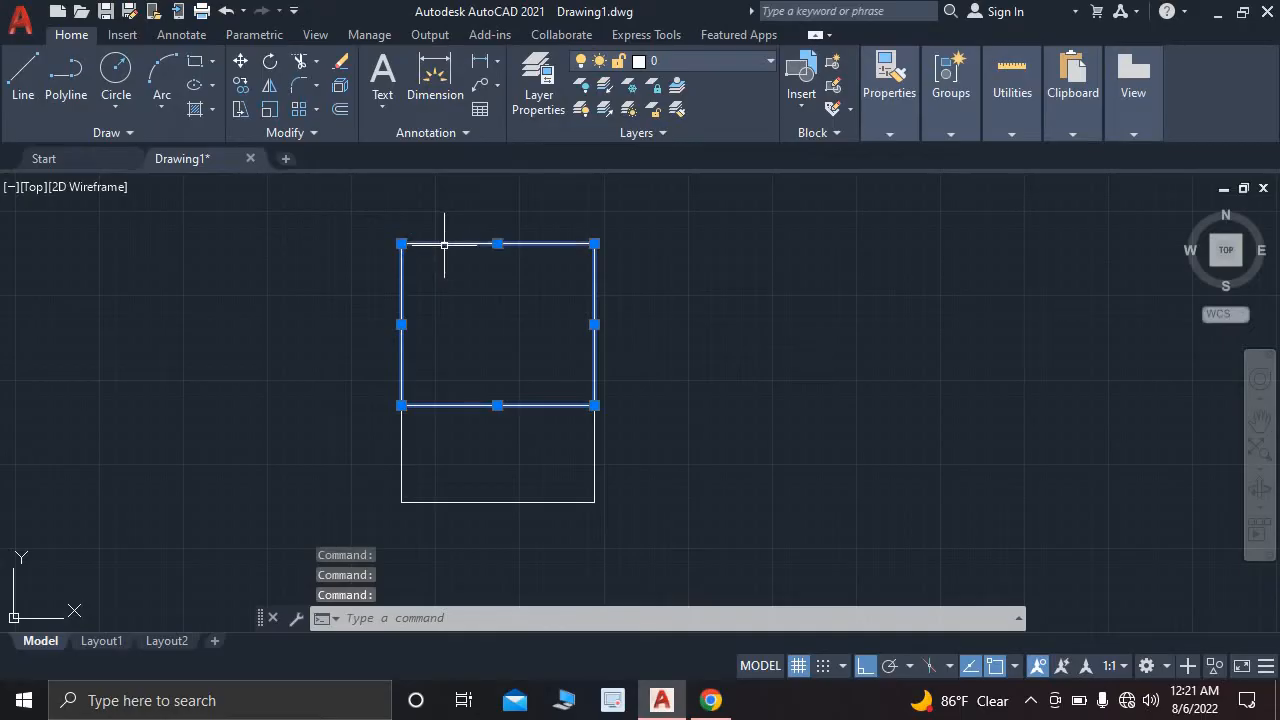
pyautogui.click(242, 86)
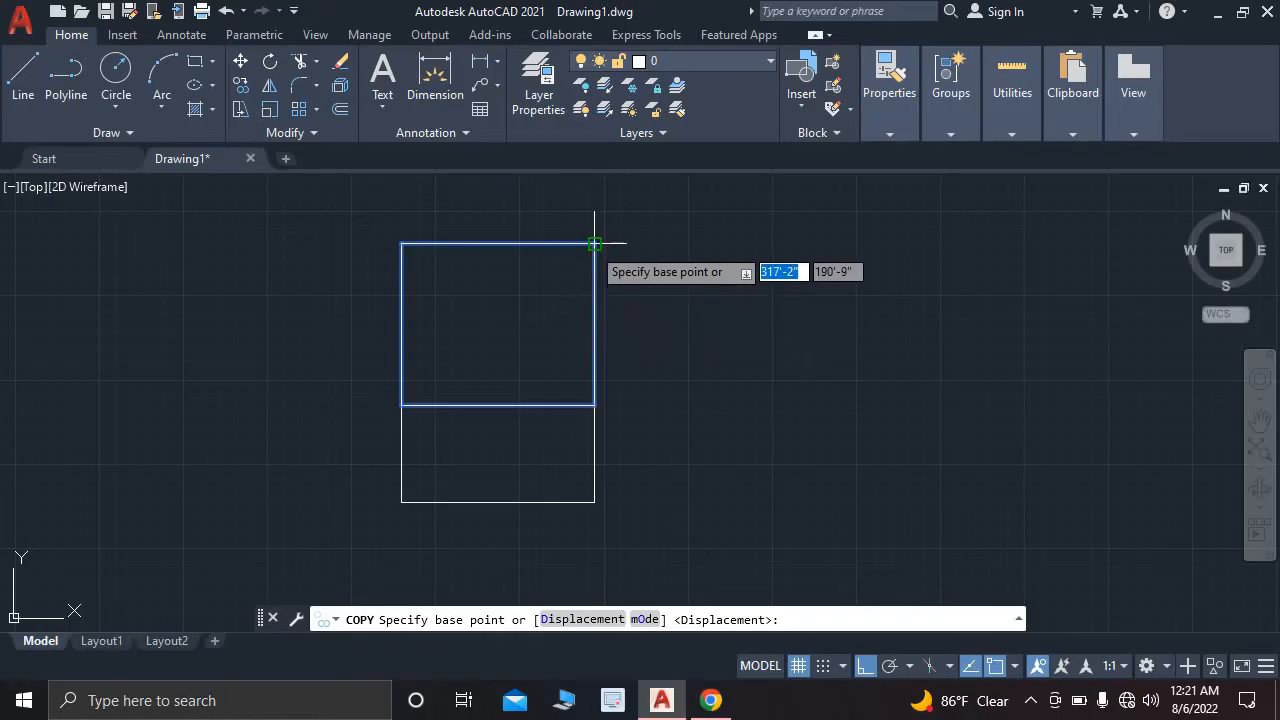
pyautogui.click(595, 243)
pyautogui.scroll(-4, 593, 394)
pyautogui.moveTo(592, 394); pyautogui.dragTo(583, 303, button='middle')
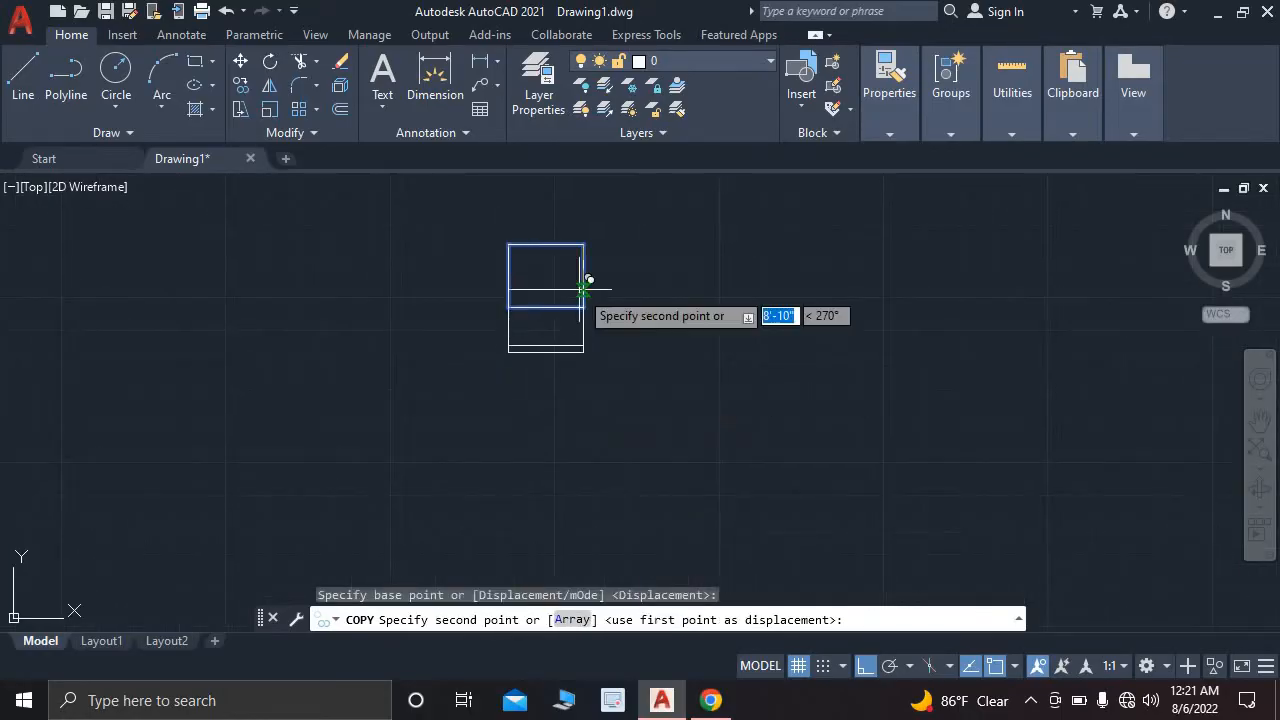
pyautogui.scroll(6, 582, 347)
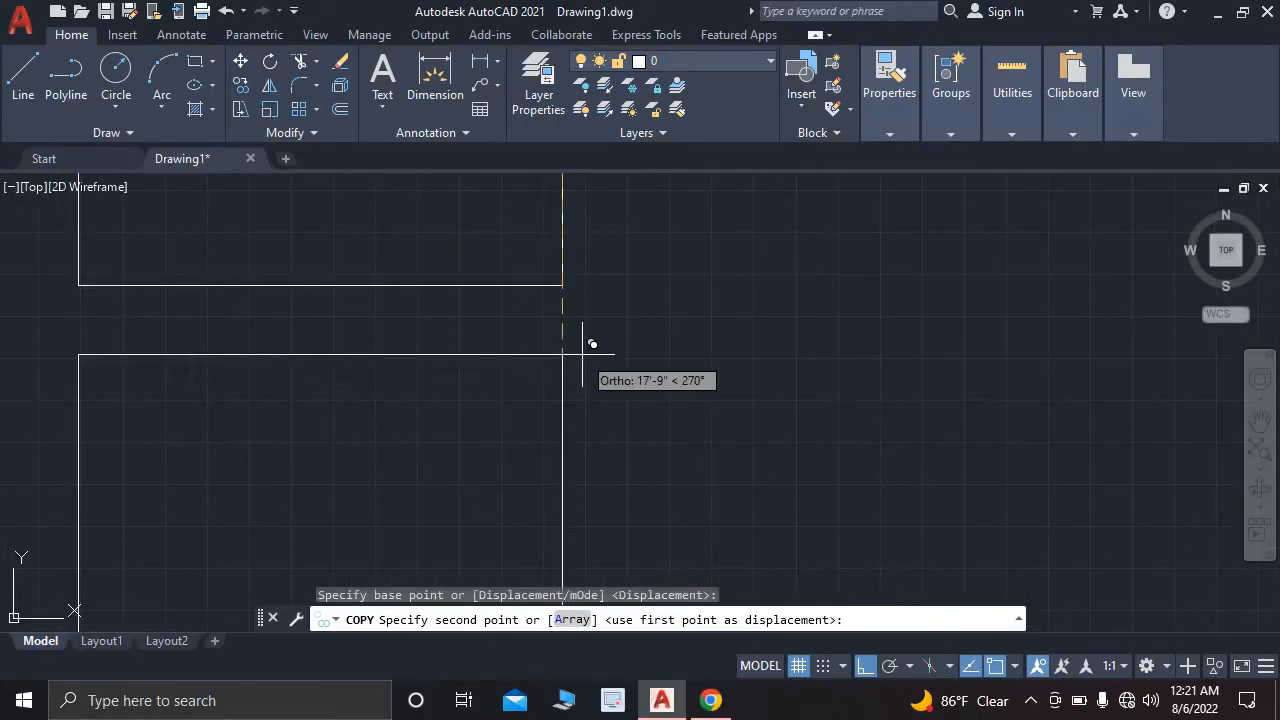
pyautogui.click(566, 282)
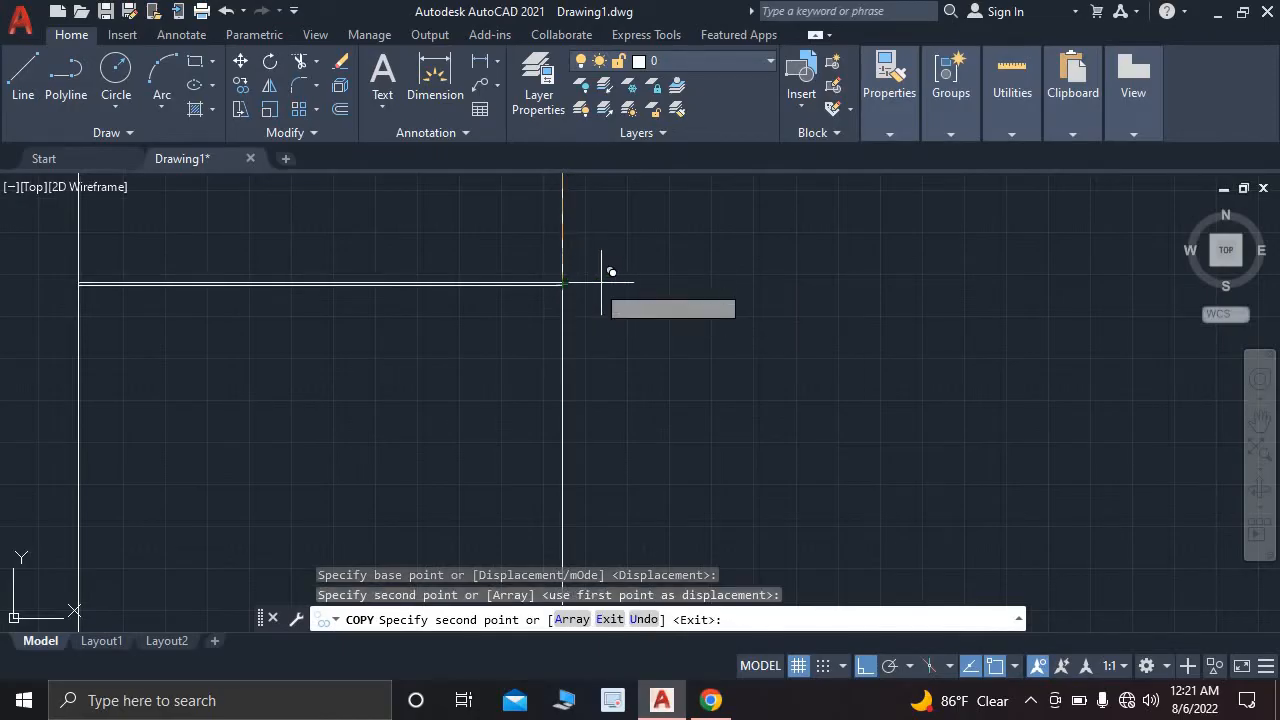
pyautogui.press('Escape')
# - Inspect where bedroom B3 joins the bathroom, check the hall's width on the reference floor plan in Chrome, and return to AutoCAD
pyautogui.scroll(-2, 620, 289)
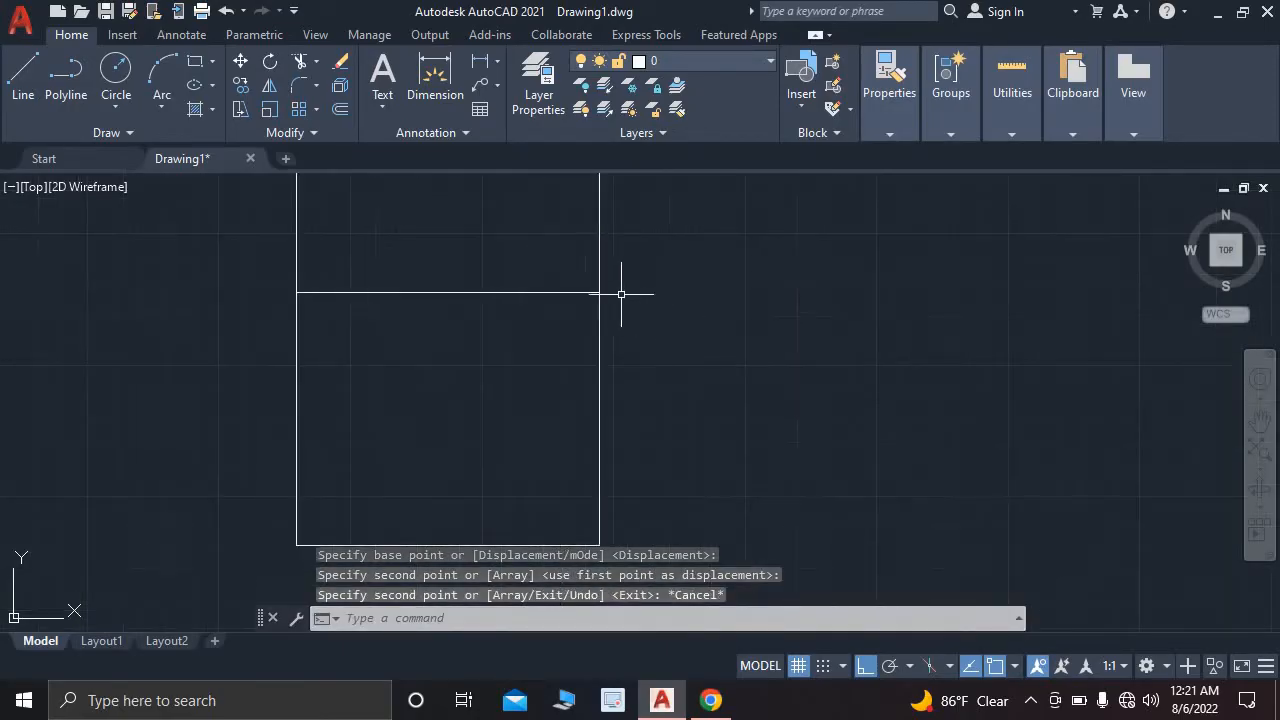
pyautogui.scroll(5, 547, 273)
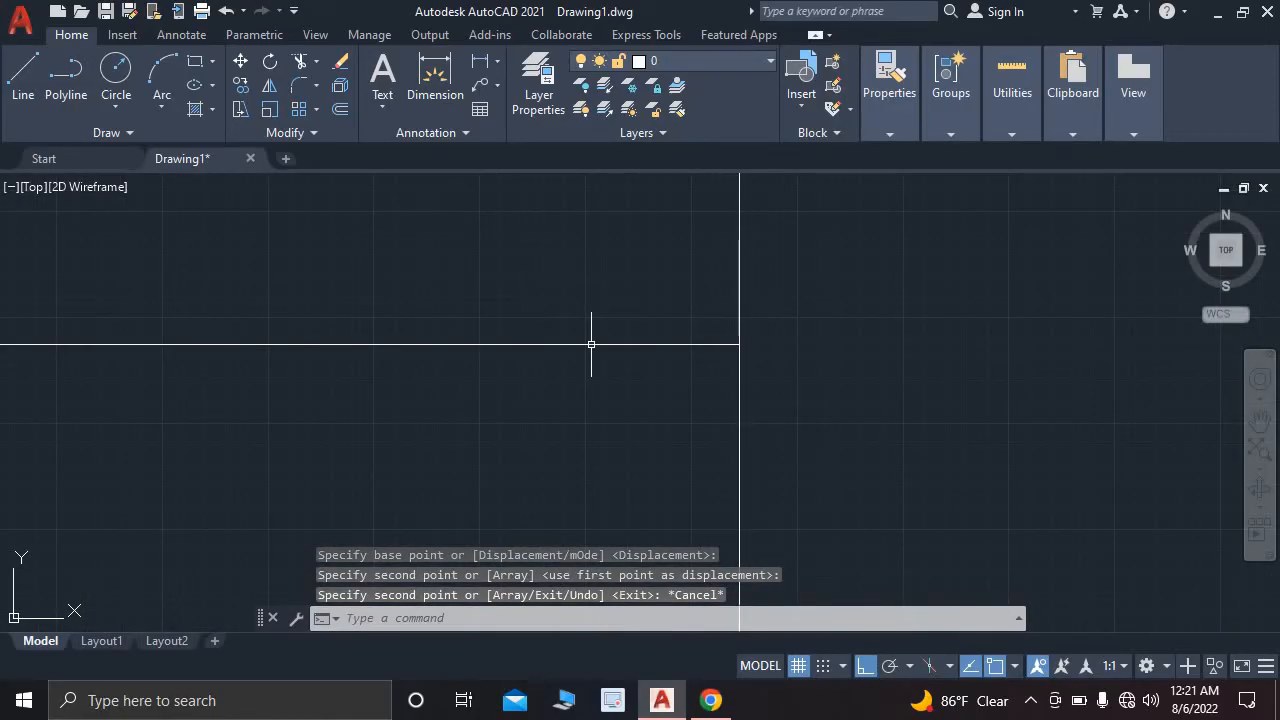
pyautogui.scroll(-6, 809, 349)
pyautogui.moveTo(808, 350); pyautogui.dragTo(611, 363, button='middle')
pyautogui.scroll(2, 494, 334)
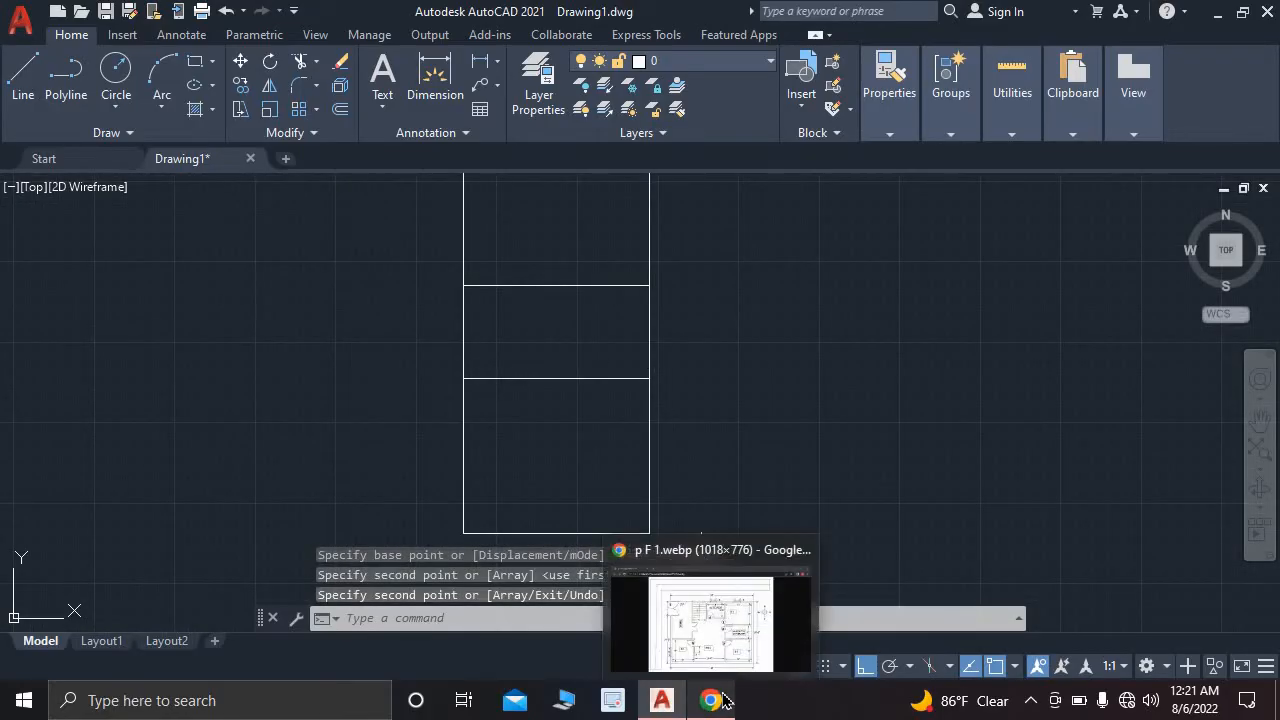
pyautogui.click(728, 666)
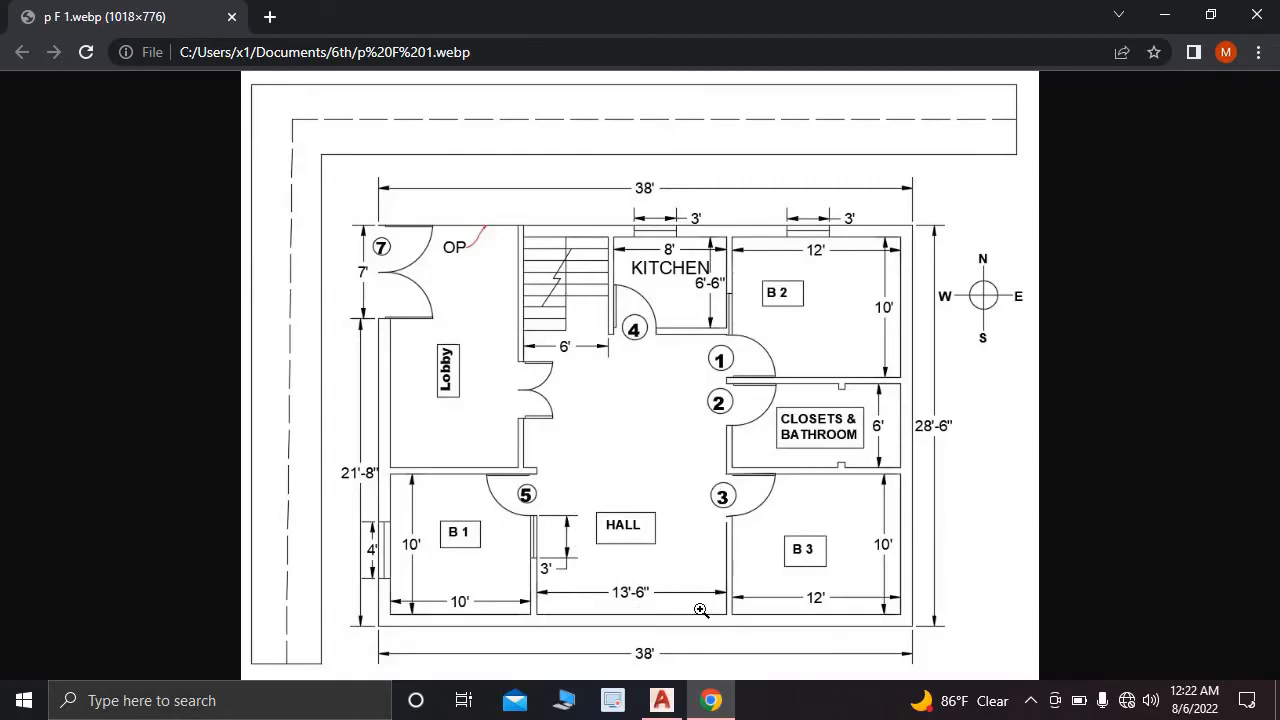
pyautogui.click(662, 702)
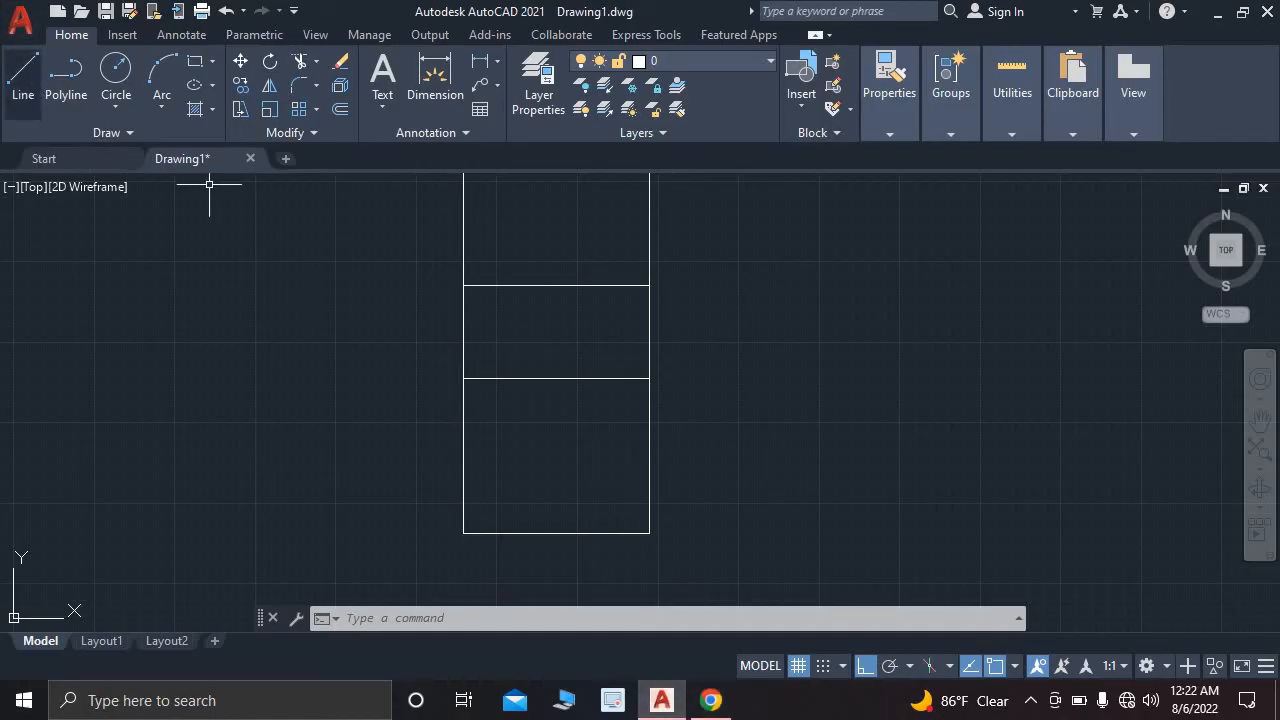
# - Draw the hall's lower side as a line 13'6" to the left from bedroom B3's lower-left corner
pyautogui.write('l')
pyautogui.press('Return')
pyautogui.click(461, 531)
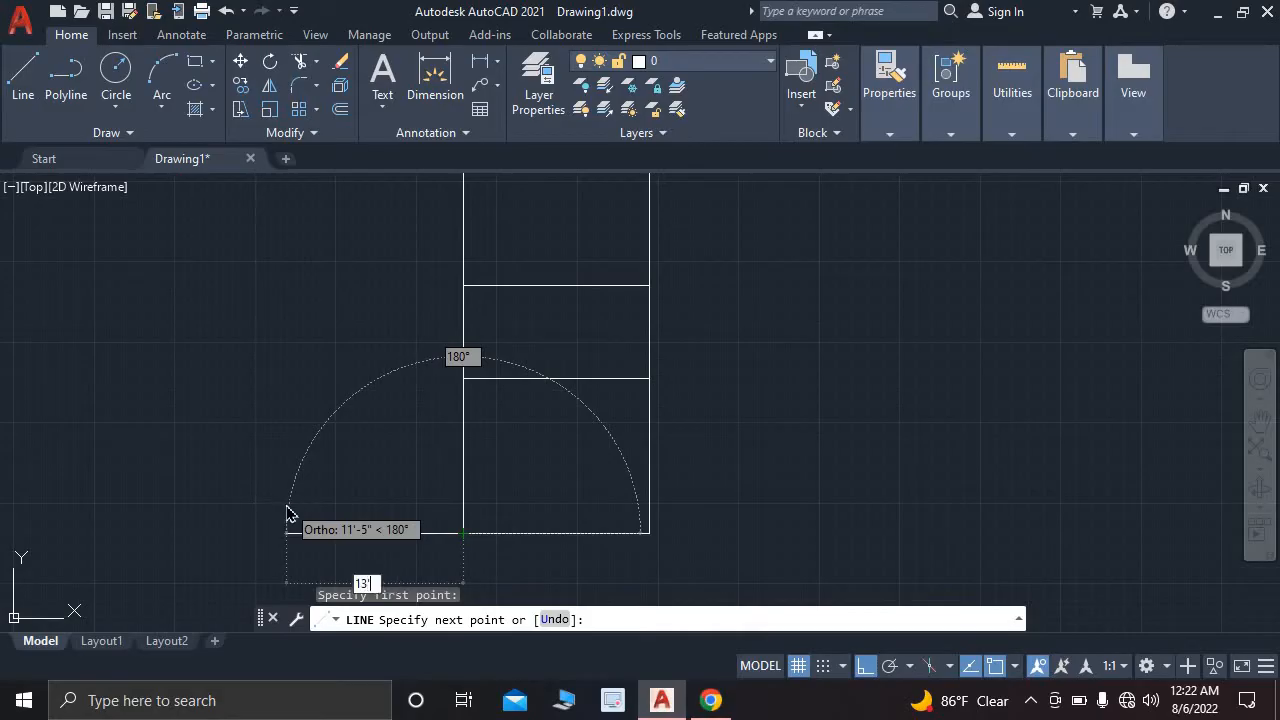
pyautogui.write('13\'6"')
pyautogui.press('Return')
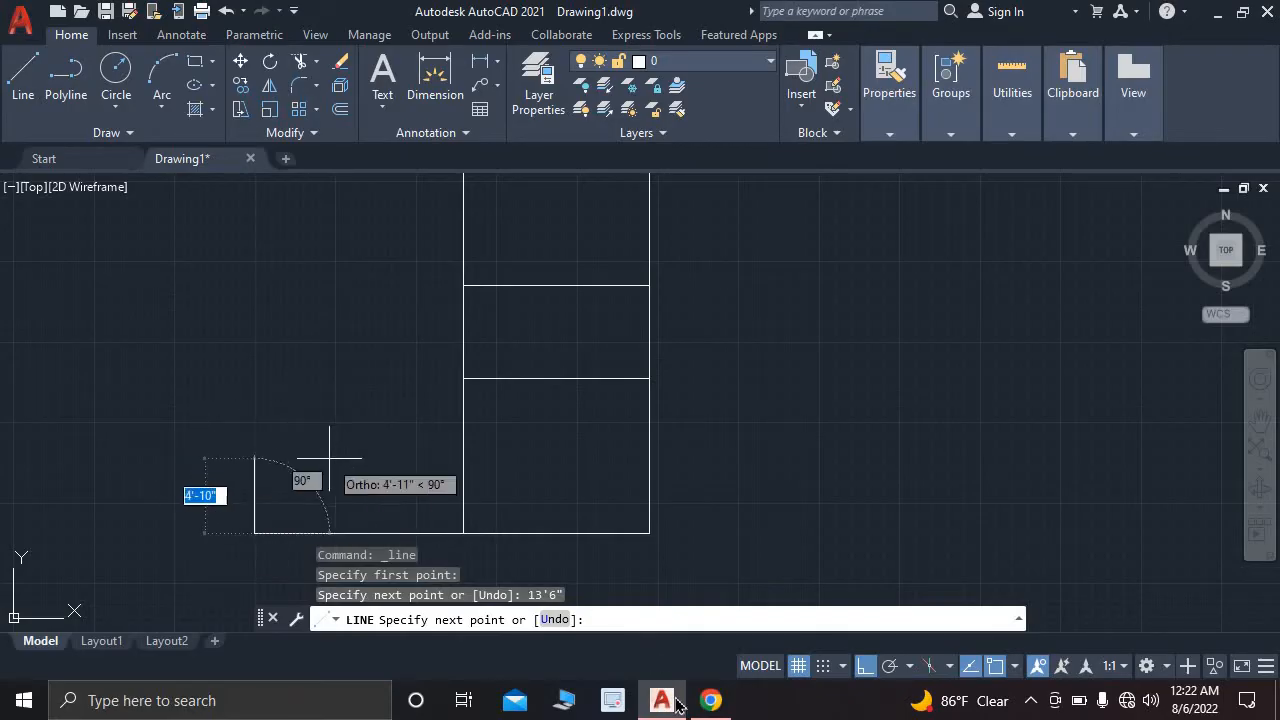
# - Check the wall between the hall and bedroom B1 on the Chrome reference, draw it 10' up in AutoCAD, and end the Line command
pyautogui.click(708, 703)
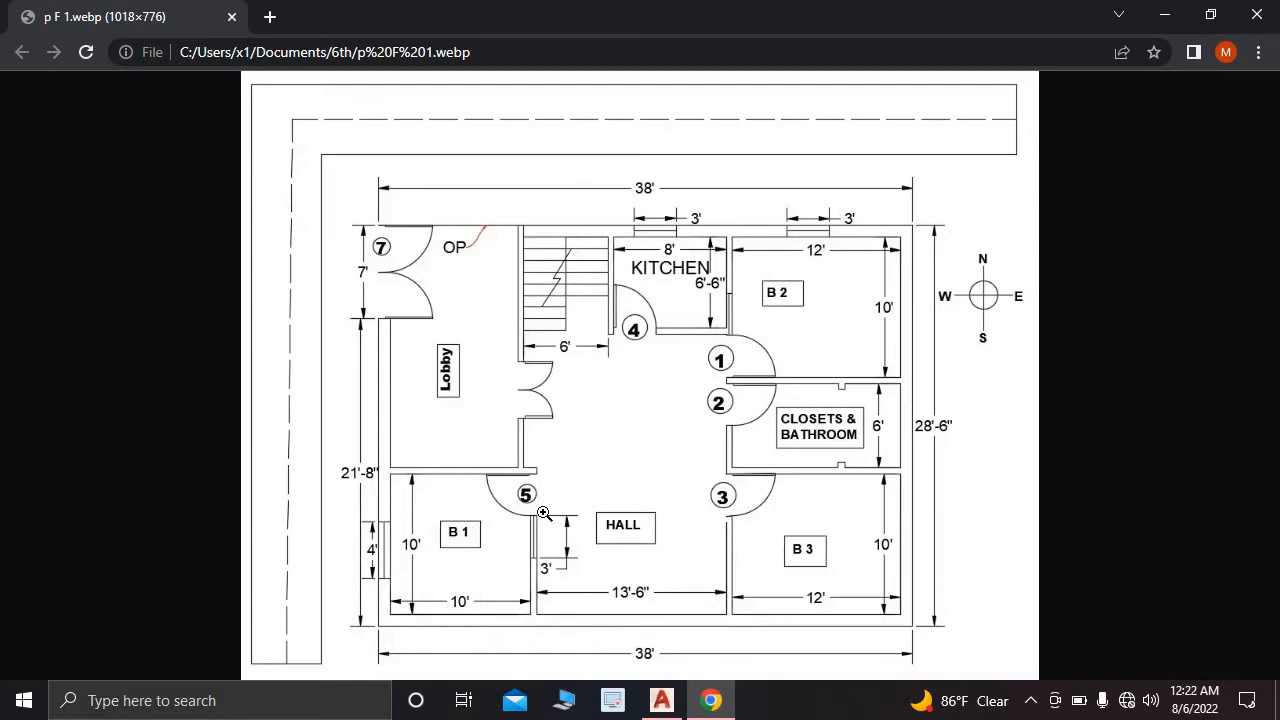
pyautogui.click(661, 700)
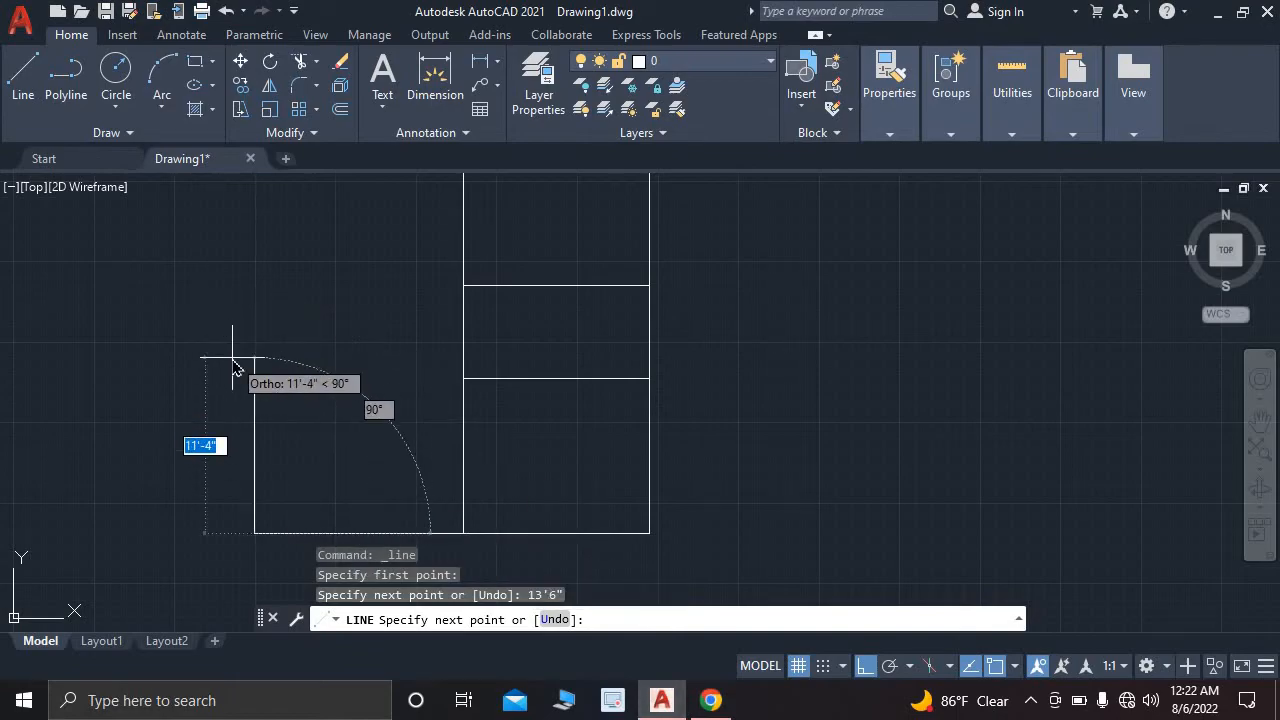
pyautogui.write('10')
pyautogui.press('Return')
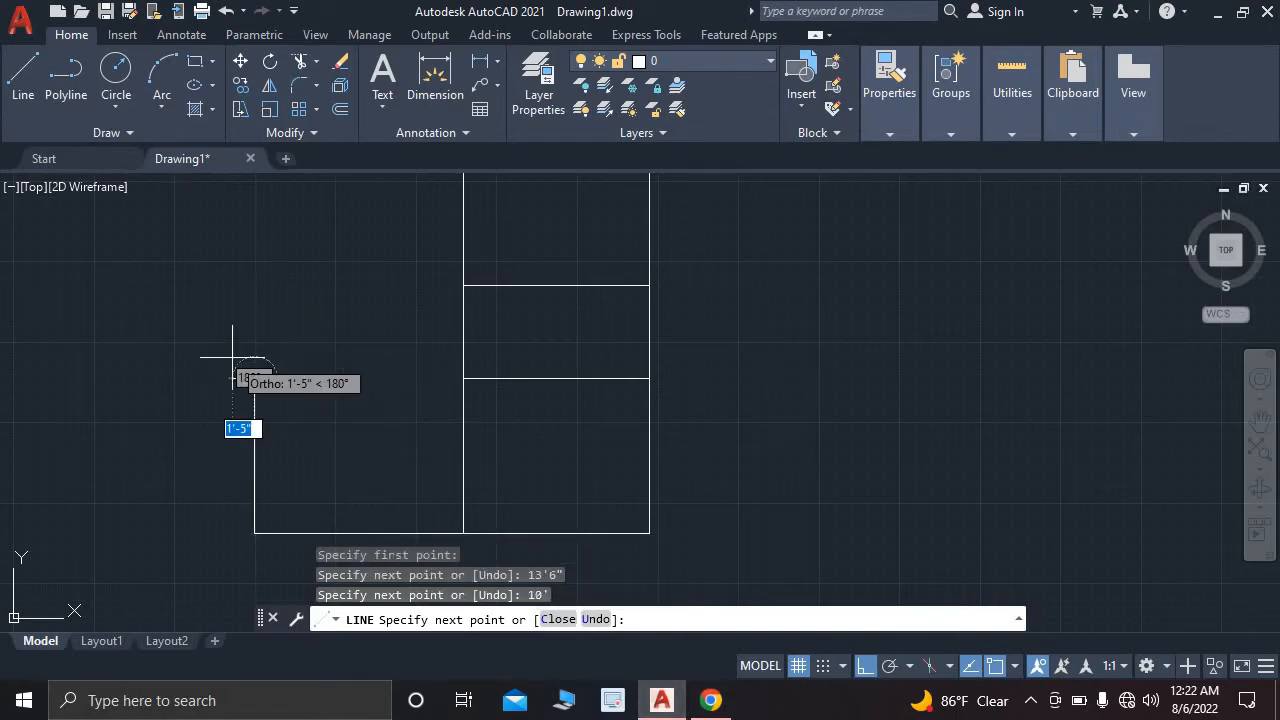
pyautogui.press('Escape')
pyautogui.scroll(-2, 283, 371)
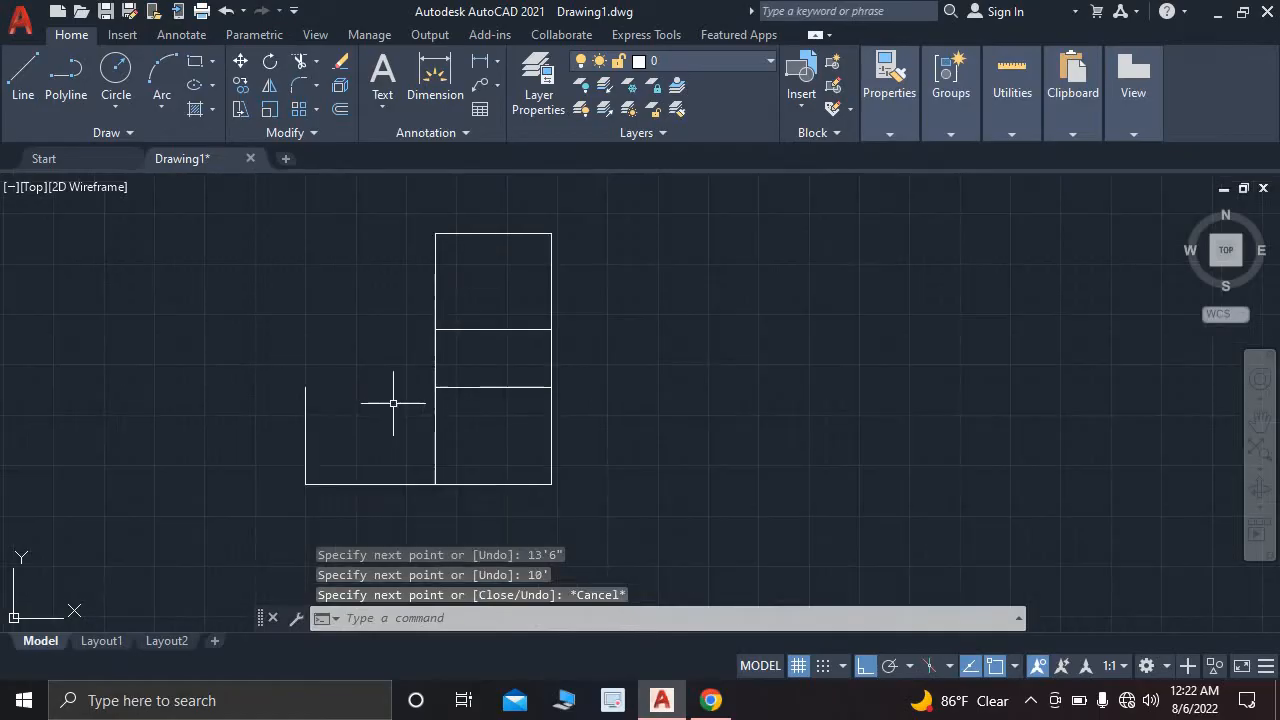
# - Check the area around door 5 and bedroom B1 on the reference floor plan in Chrome, and return to AutoCAD
pyautogui.moveTo(391, 403); pyautogui.dragTo(504, 397, button='middle')
pyautogui.click(710, 700)
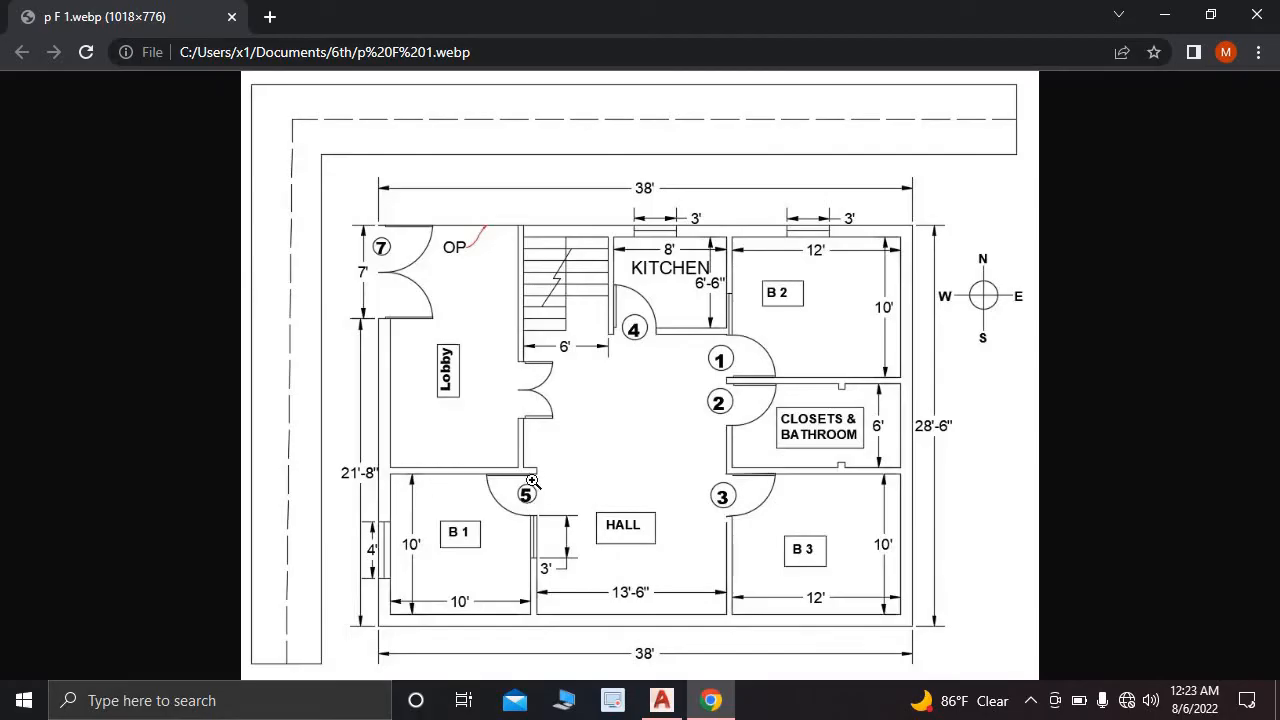
pyautogui.click(661, 700)
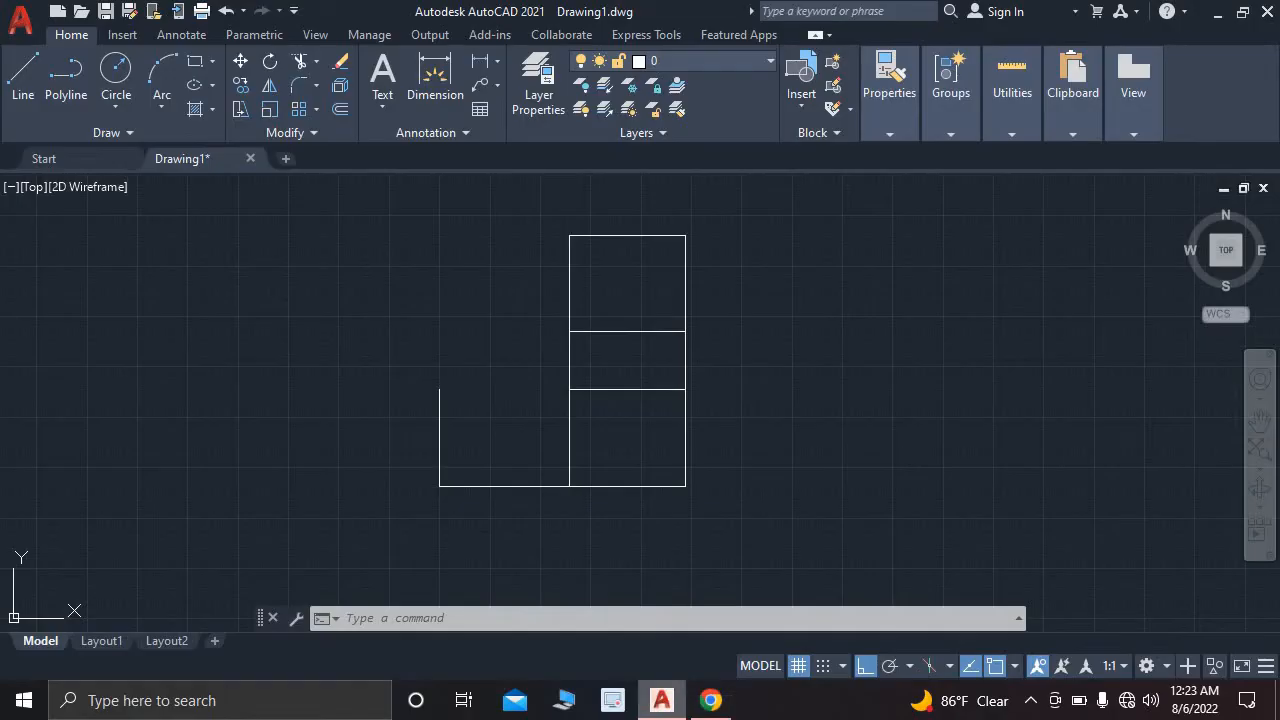
# - Draw bedroom B1 as a 10' by 10' square off the hall's lower-left corner, closing it at the upper end of the hall wall
pyautogui.click(23, 75)
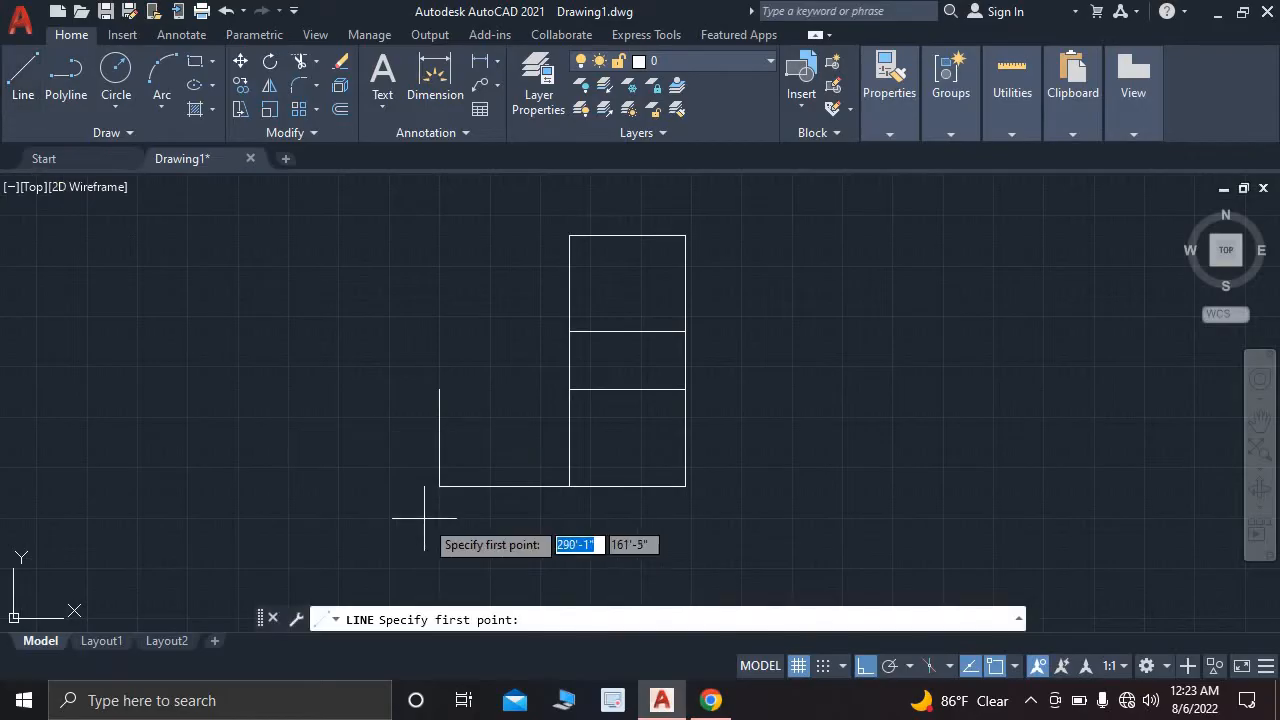
pyautogui.scroll(4, 445, 483)
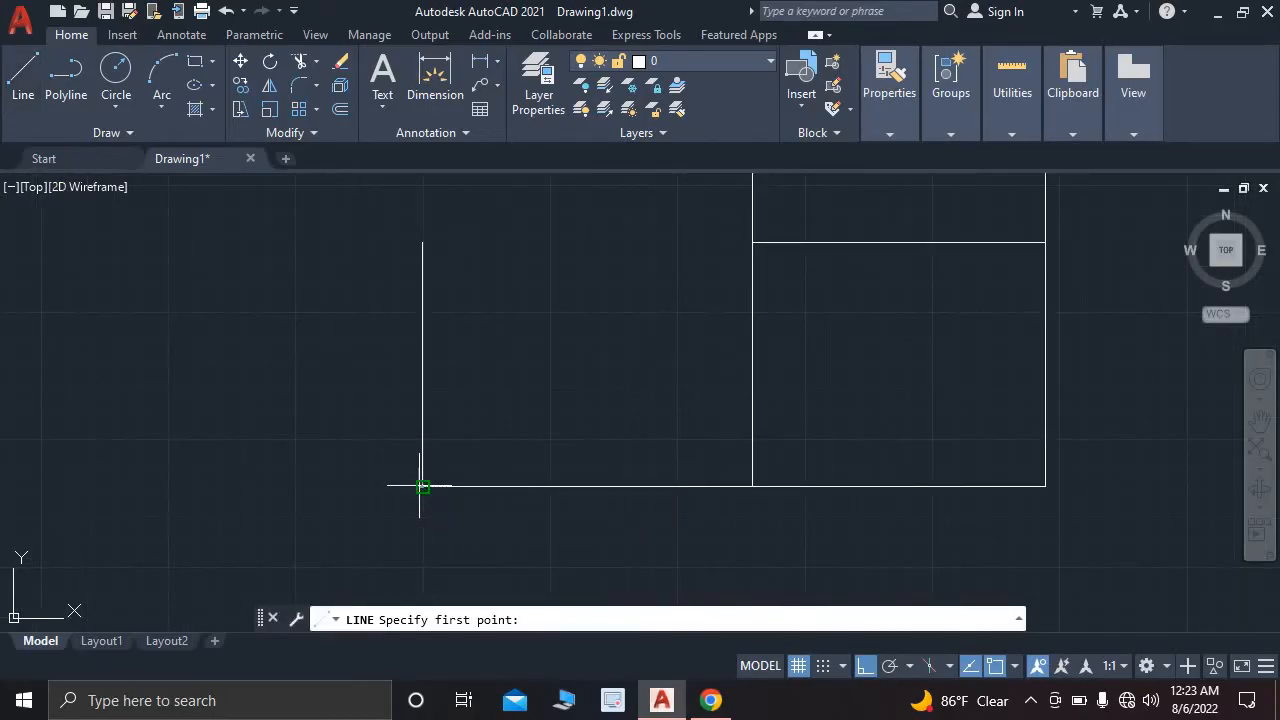
pyautogui.click(421, 486)
pyautogui.press('BackSpace')
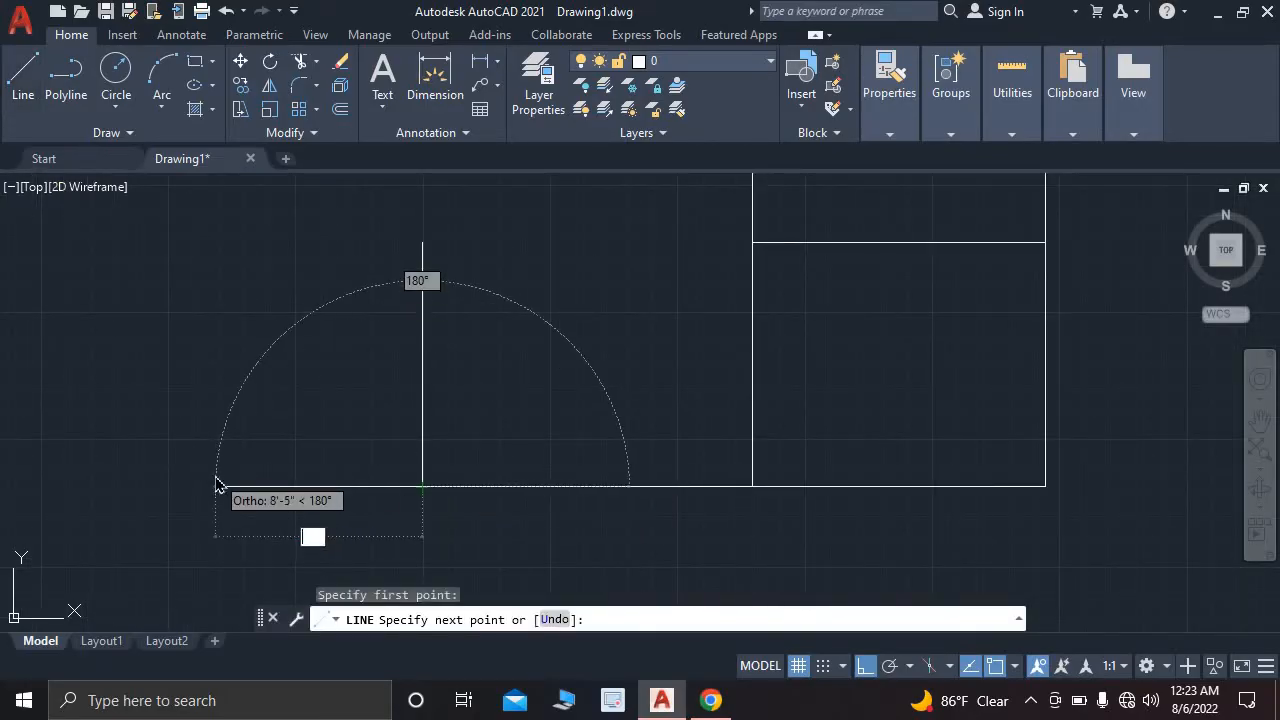
pyautogui.write("10'")
pyautogui.press('Return')
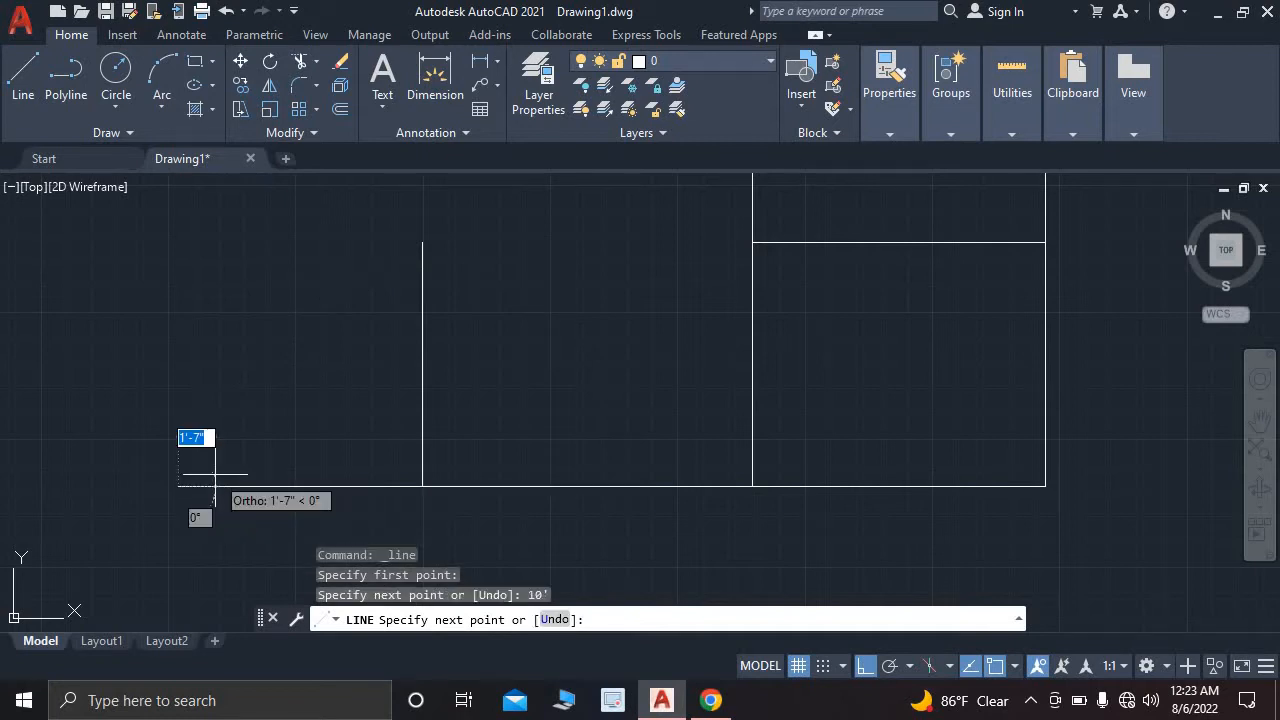
pyautogui.write("10'")
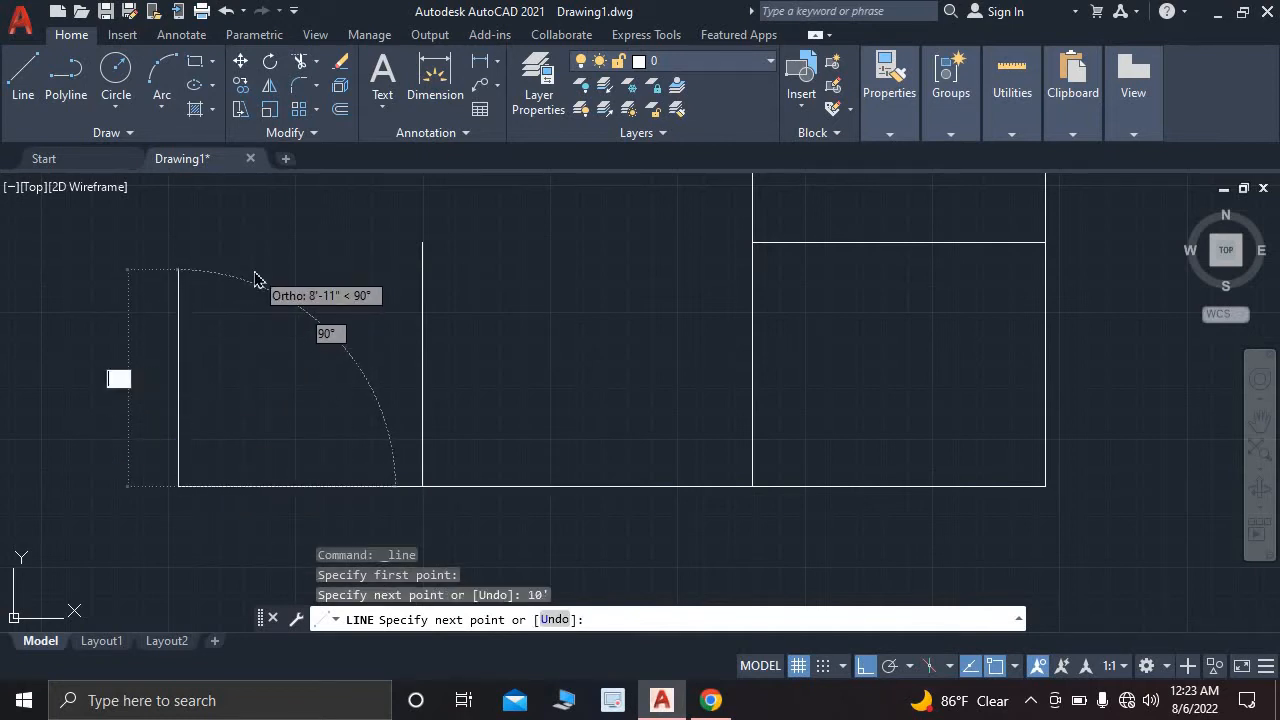
pyautogui.press('Return')
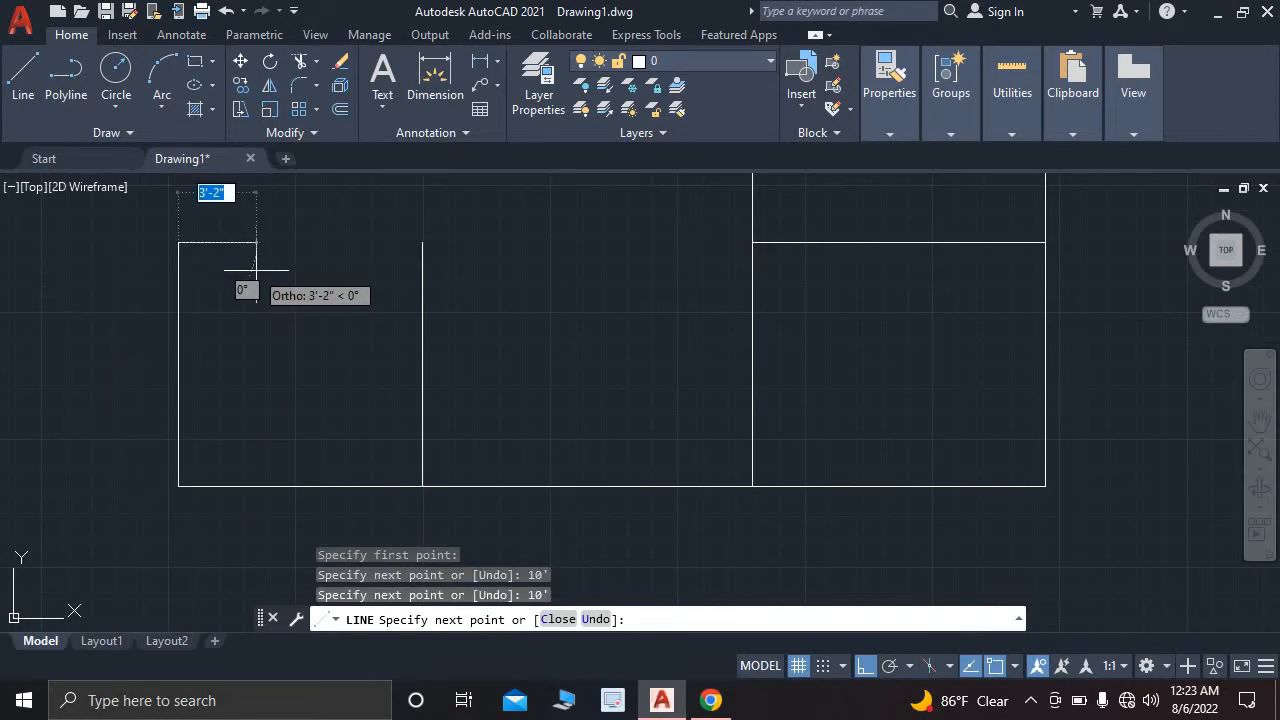
pyautogui.click(423, 243)
pyautogui.press('Escape')
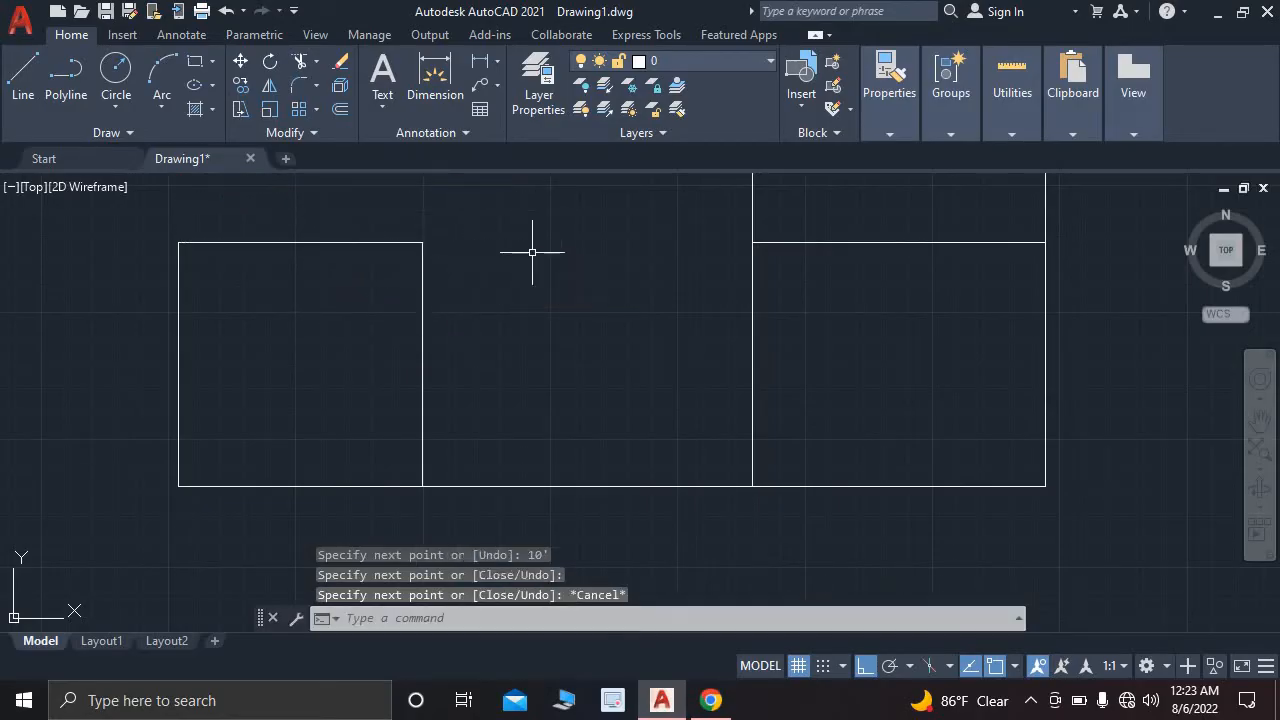
# - Check the kitchen's dimensions beside bedroom B2 on the reference floor plan in Chrome, and return to AutoCAD
pyautogui.scroll(-4, 534, 300)
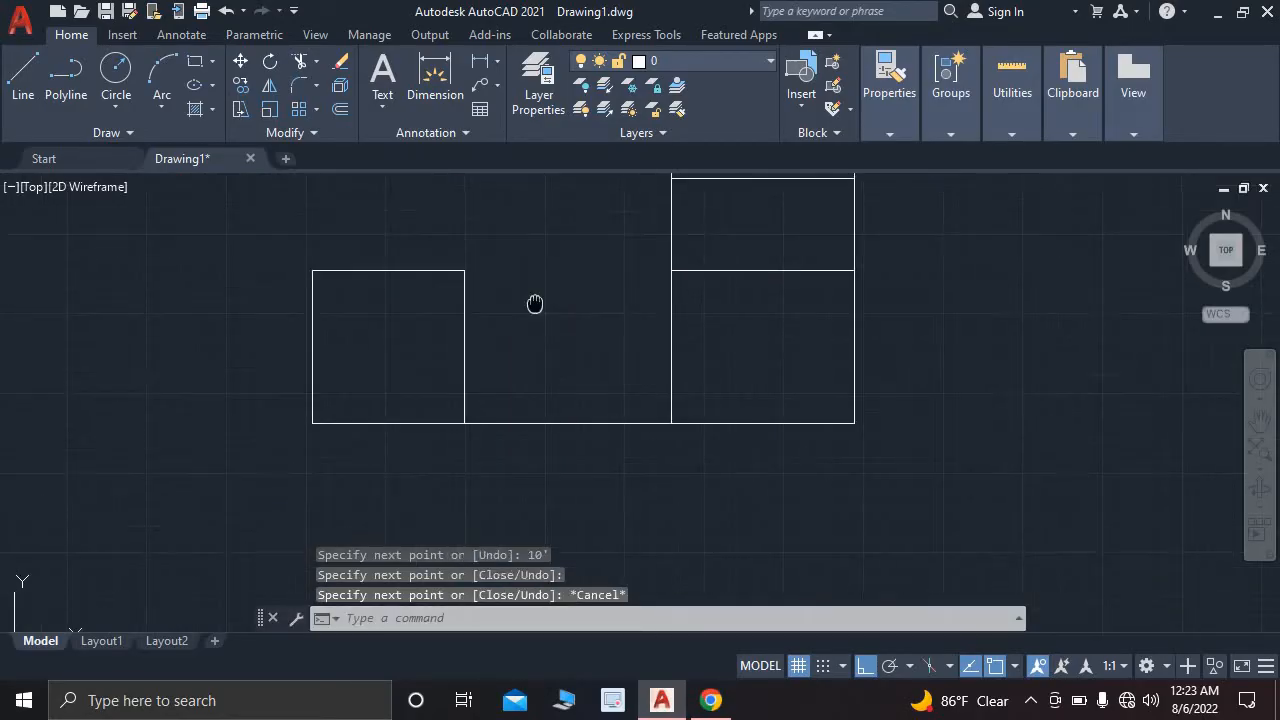
pyautogui.click(711, 700)
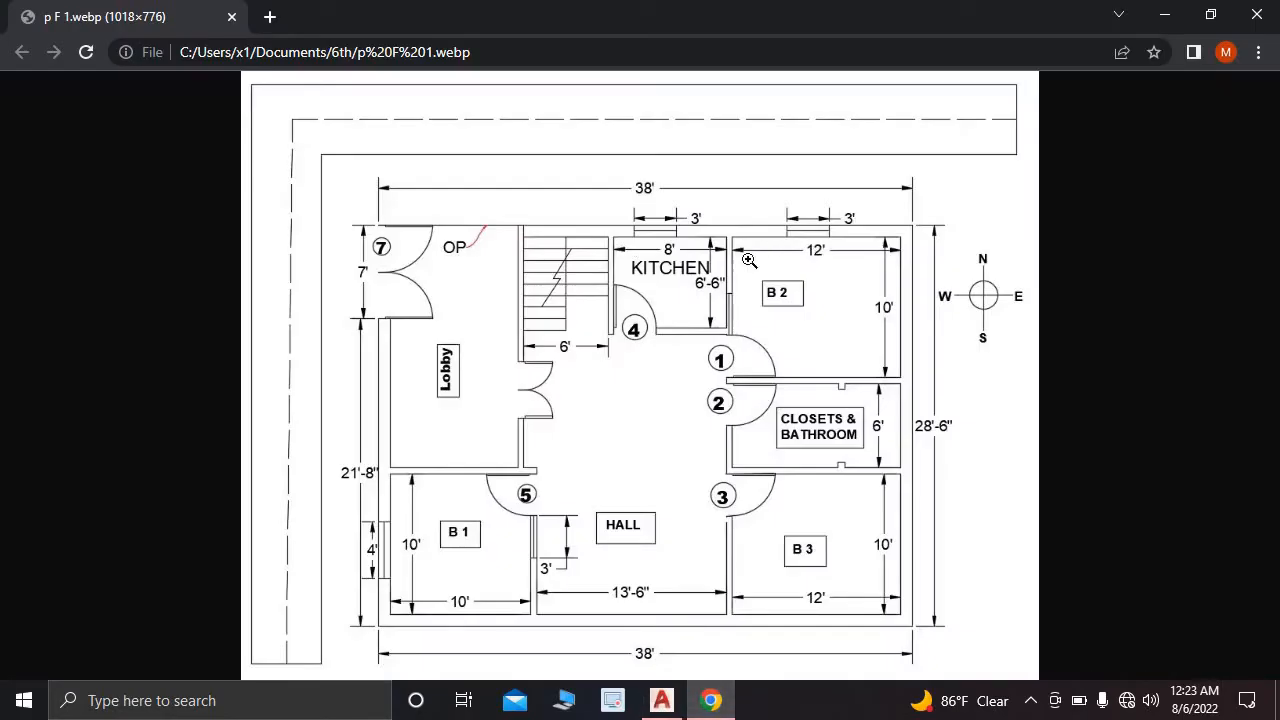
pyautogui.click(766, 276)
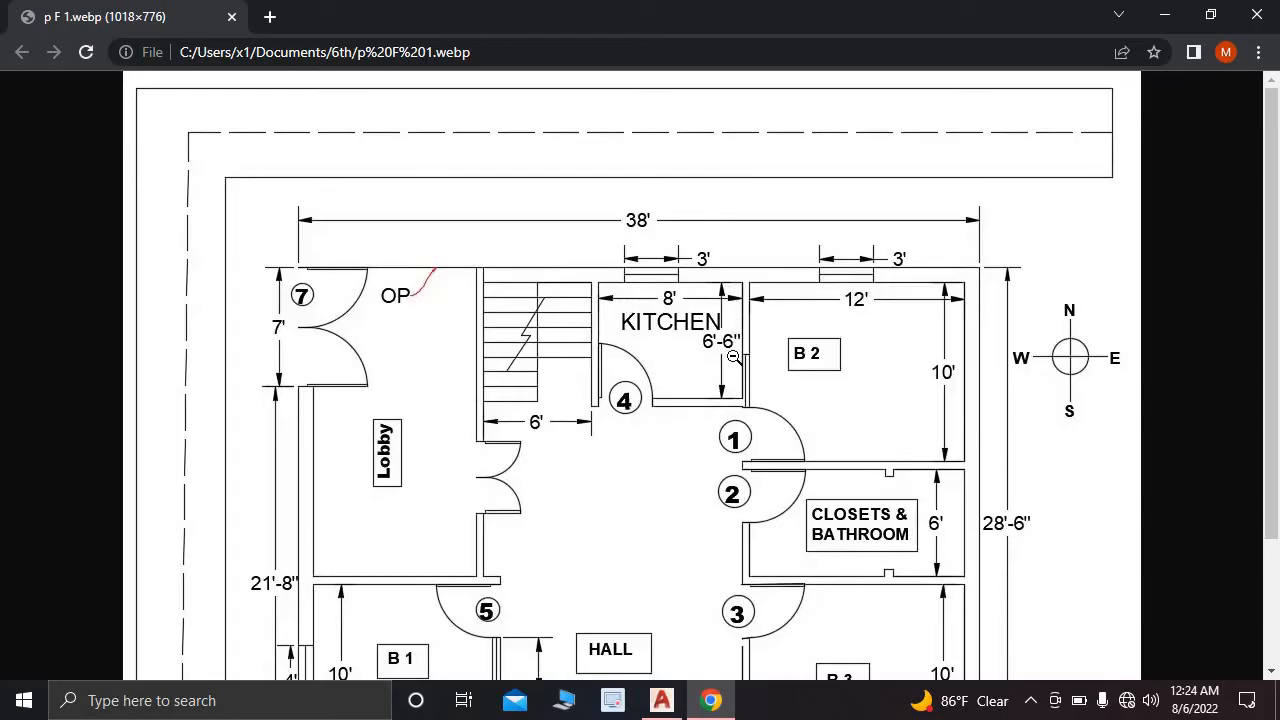
pyautogui.click(668, 704)
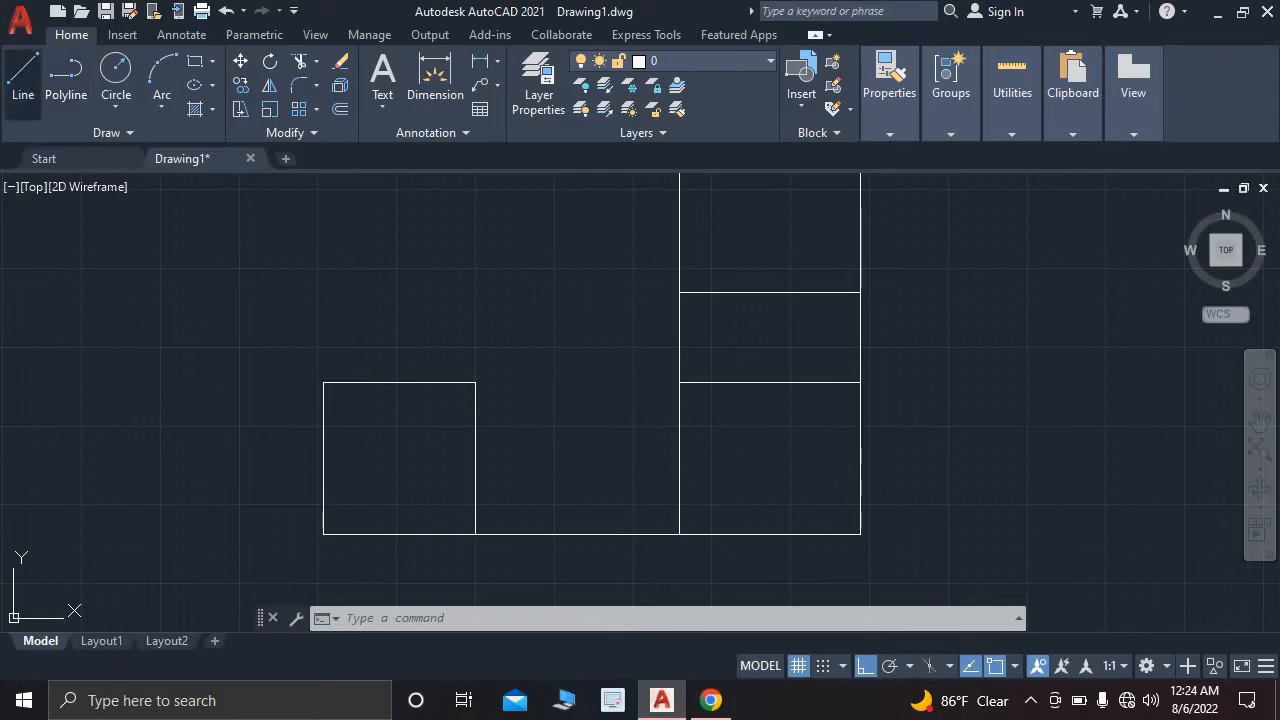
# - Draw the kitchen from bedroom B2's upper-left corner with lines 8' to the left, 6'6" down and back to B2's wall
pyautogui.click(27, 82)
pyautogui.moveTo(694, 234); pyautogui.dragTo(643, 465, button='middle')
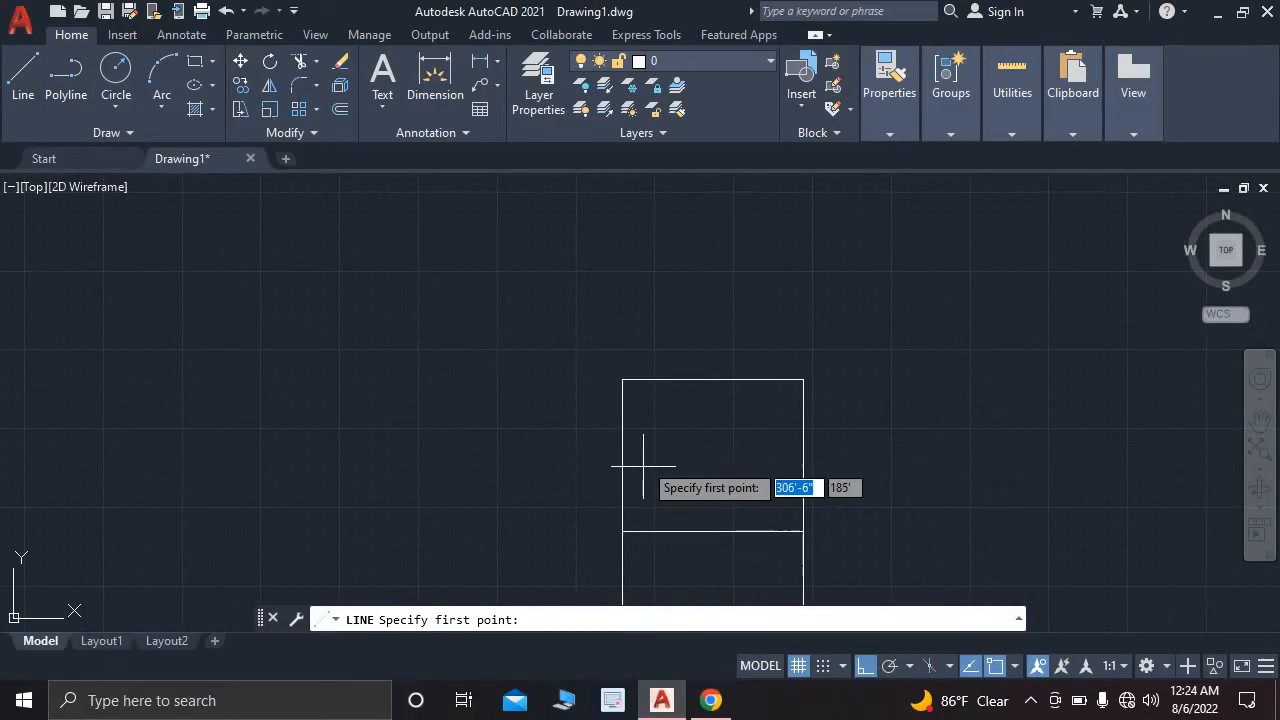
pyautogui.click(621, 379)
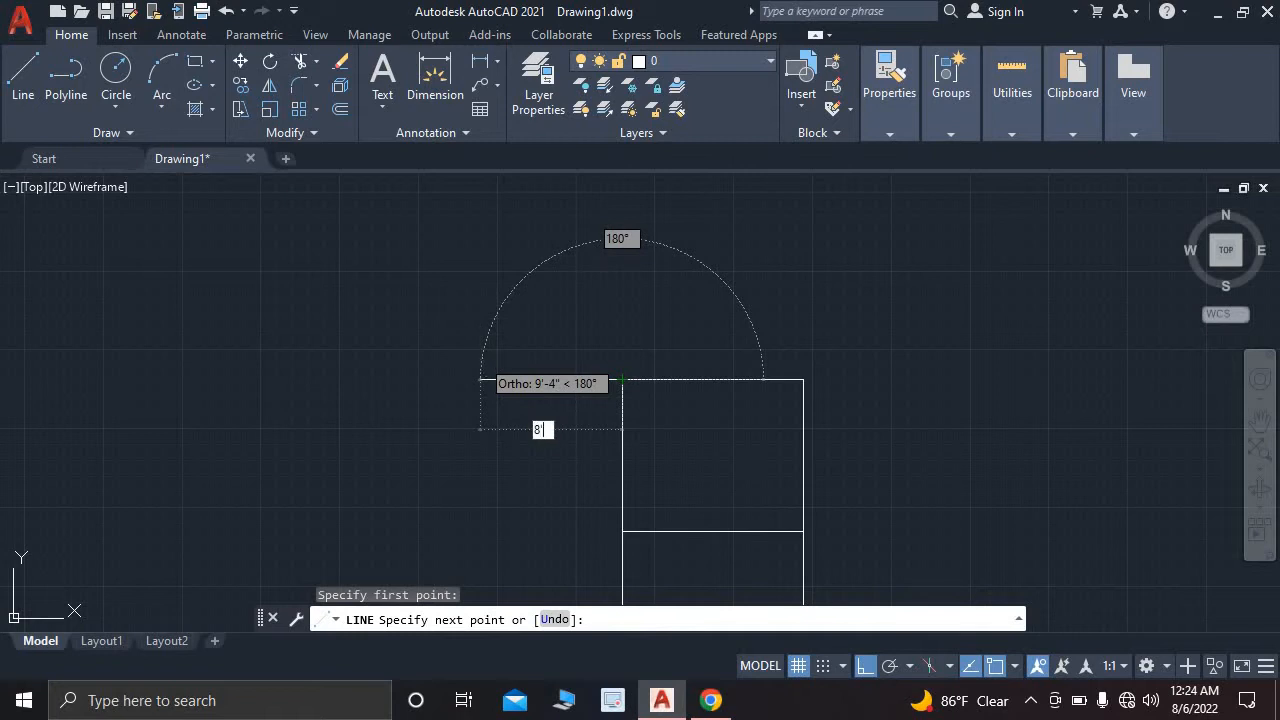
pyautogui.press('Return')
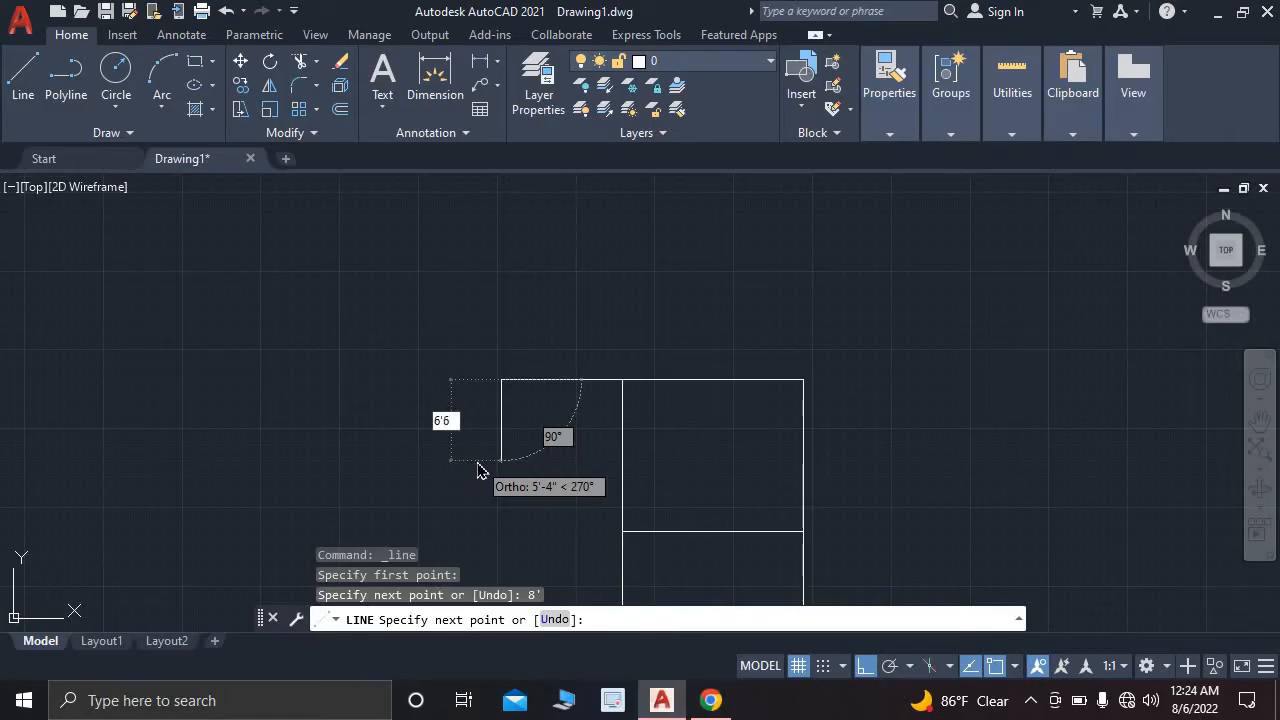
pyautogui.write('6\'6"')
pyautogui.press('Return')
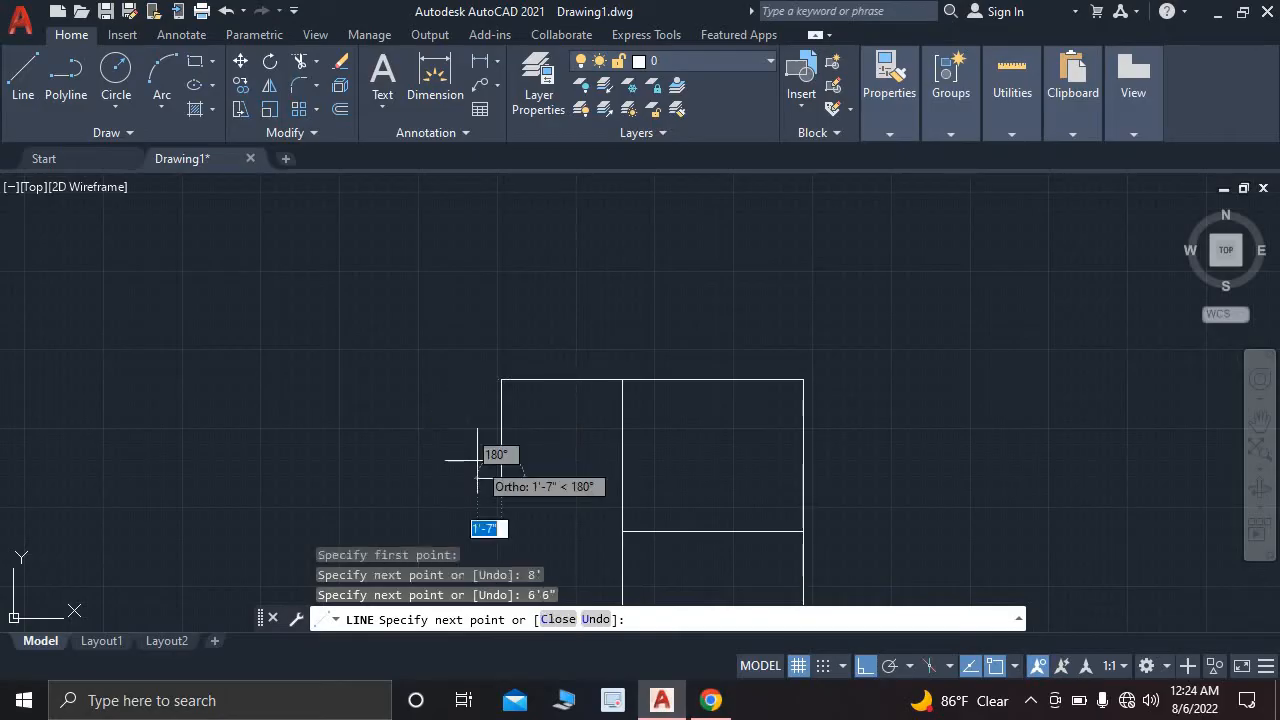
pyautogui.click(621, 479)
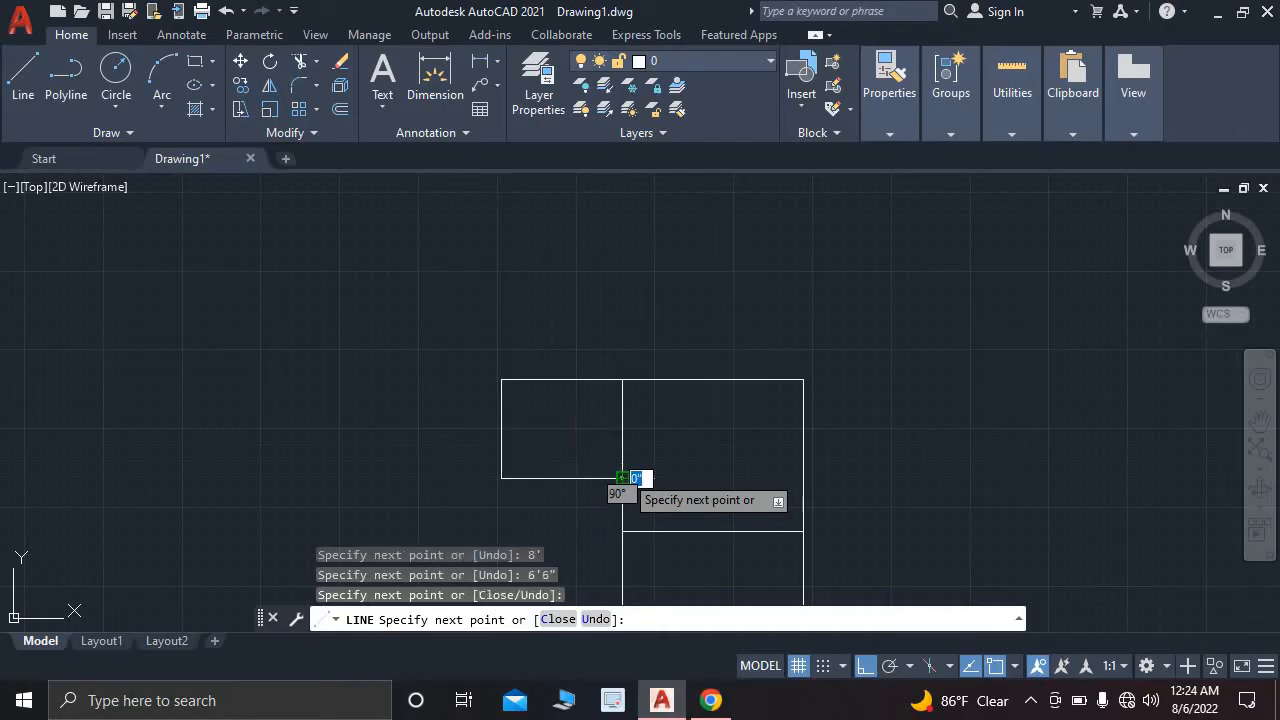
pyautogui.press('Escape')
# - Check the staircase's width on the Chrome reference, and draw its upper side in AutoCAD 6' to the left from the kitchen's upper-left corner
pyautogui.scroll(-4, 648, 422)
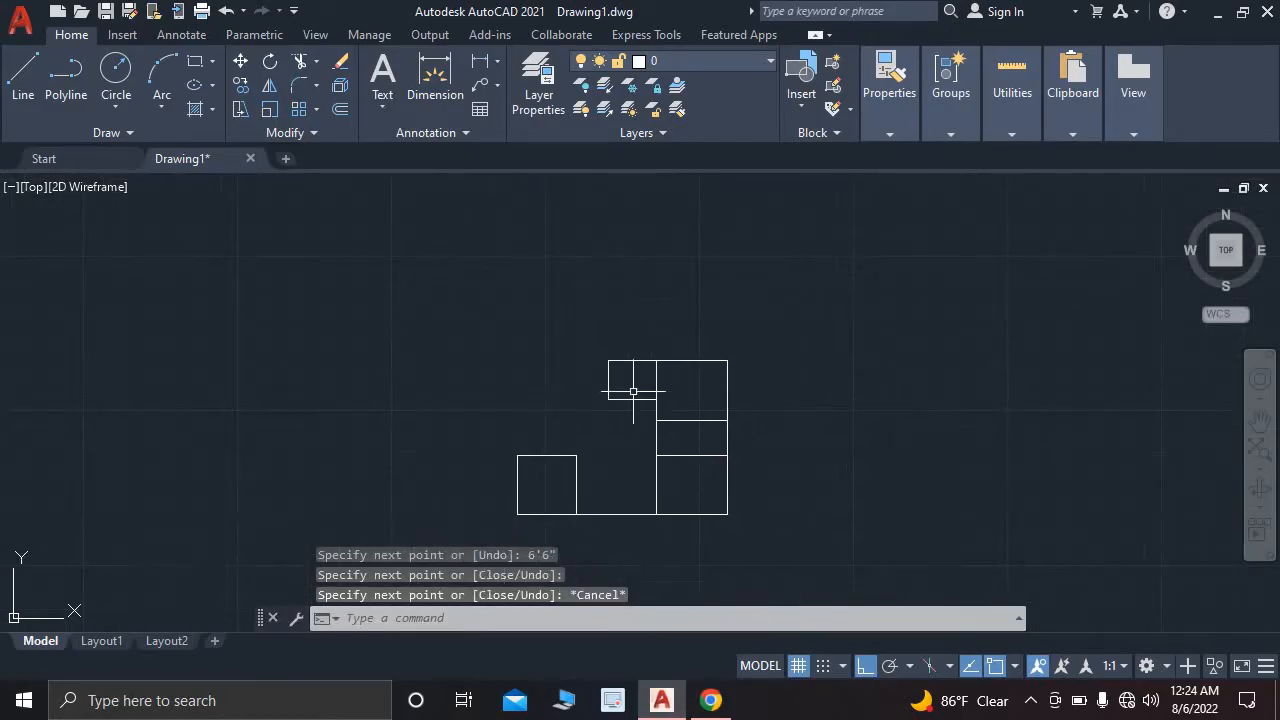
pyautogui.scroll(2, 634, 388)
pyautogui.click(711, 702)
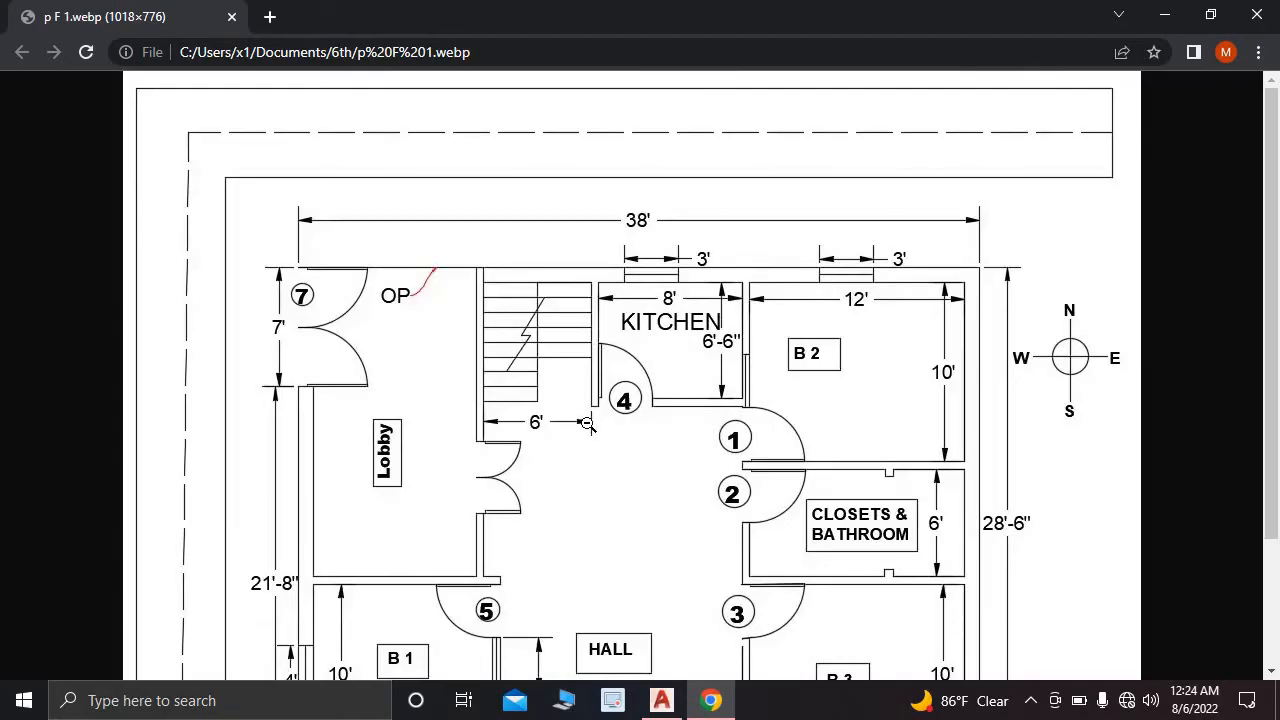
pyautogui.click(661, 700)
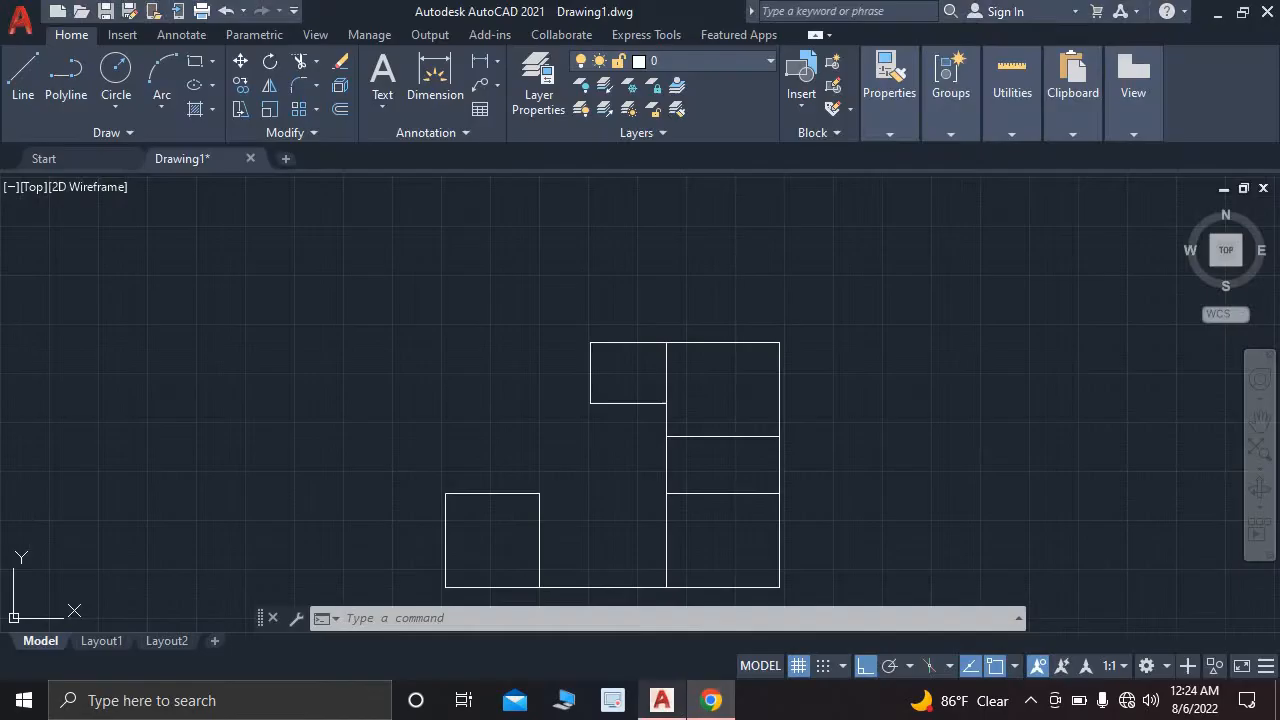
pyautogui.click(22, 80)
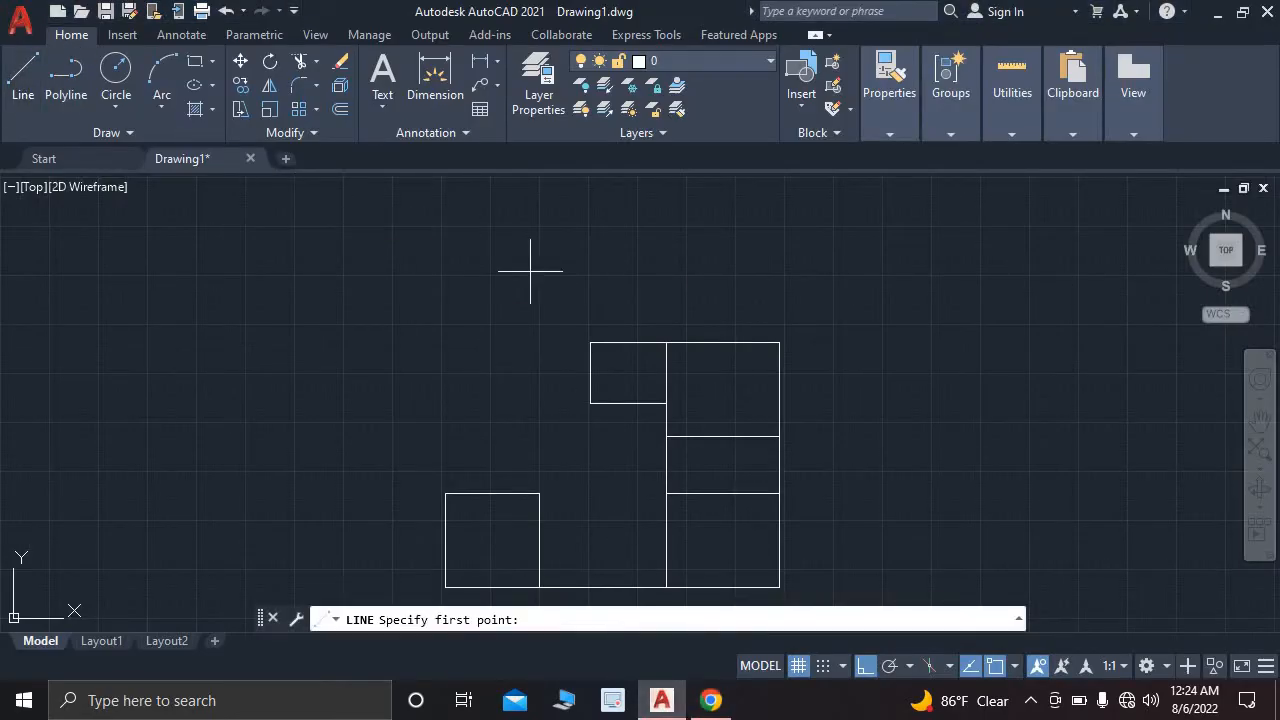
pyautogui.scroll(4, 531, 280)
pyautogui.click(657, 428)
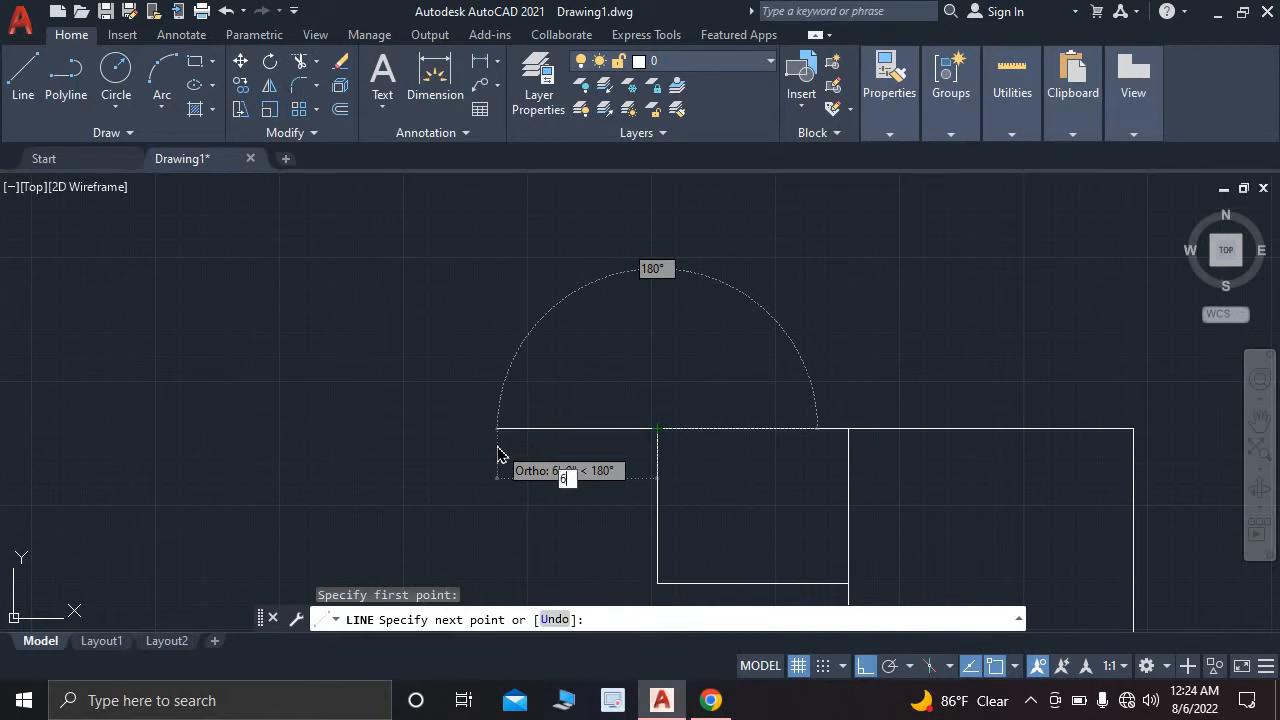
pyautogui.write("6'")
pyautogui.press('Return')
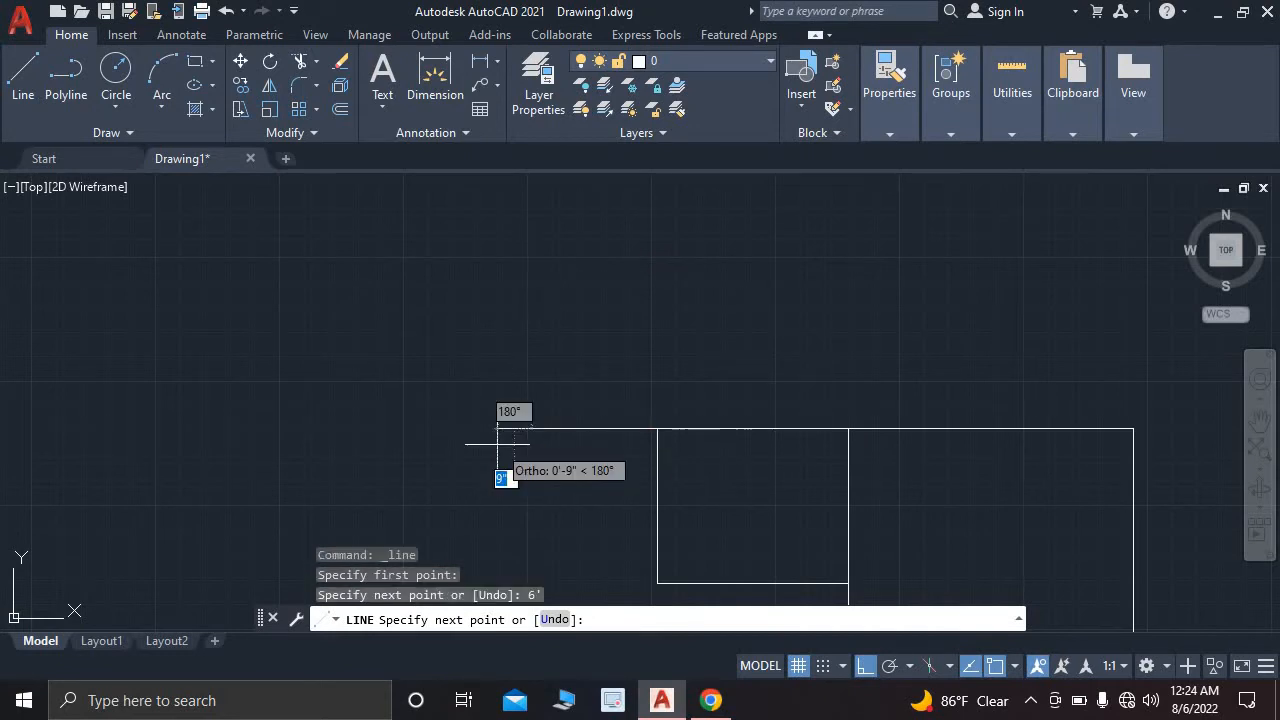
# - Check the wall between staircase and lobby on the Chrome reference, draw it 8' down in AutoCAD, and end the Line command
pyautogui.click(710, 700)
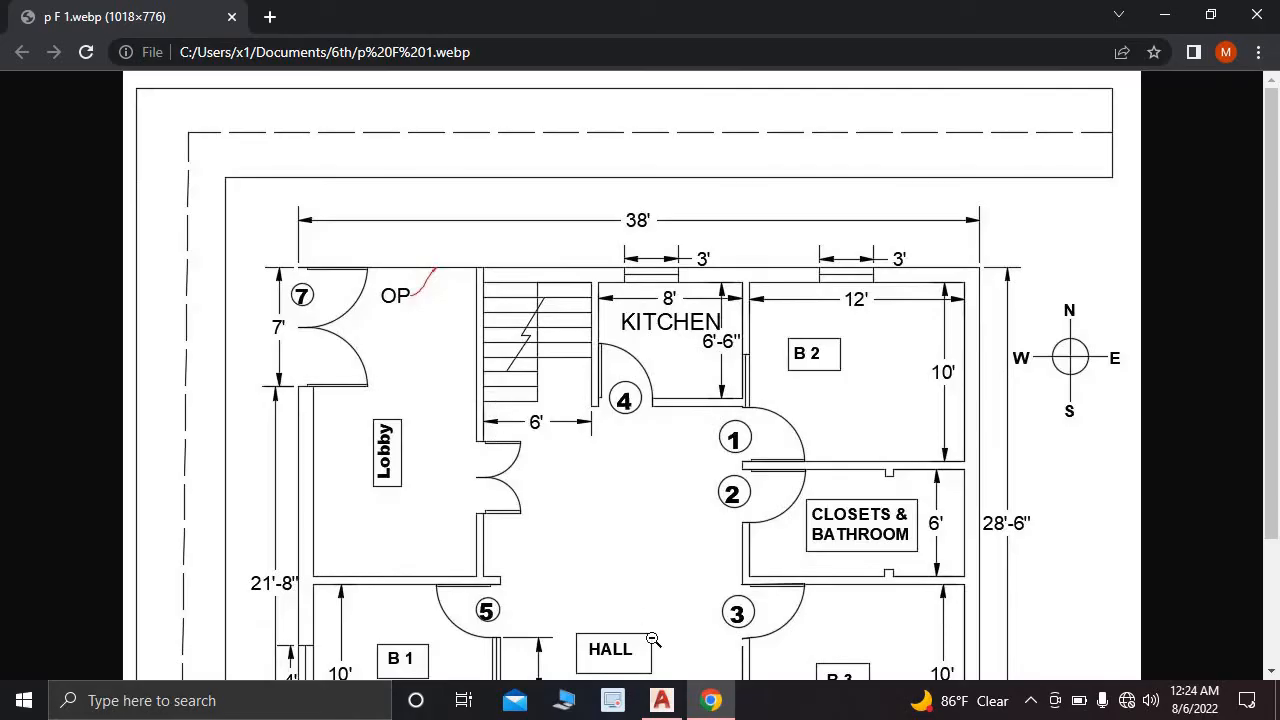
pyautogui.click(662, 700)
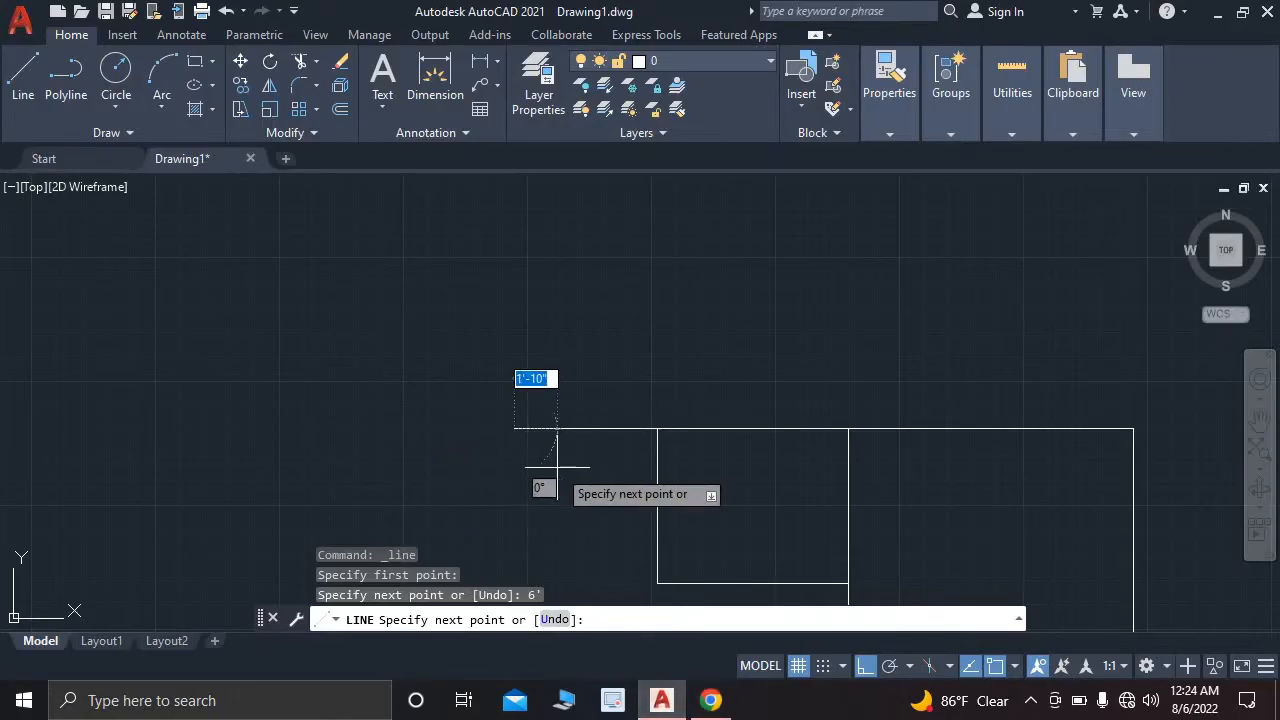
pyautogui.moveTo(543, 437)
pyautogui.mouseDown(button='middle')
pyautogui.moveTo(536, 404)
pyautogui.moveTo(579, 239)
pyautogui.mouseUp(button='middle')
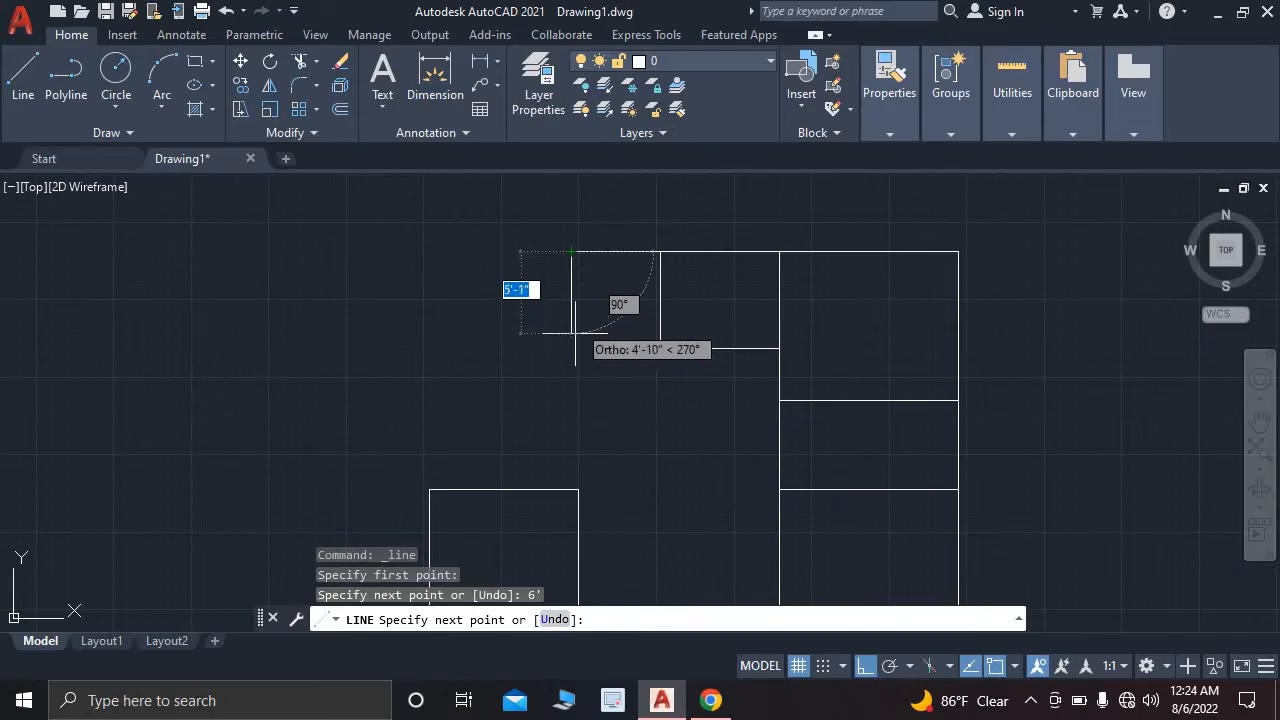
pyautogui.scroll(2, 575, 400)
pyautogui.scroll(2, 603, 346)
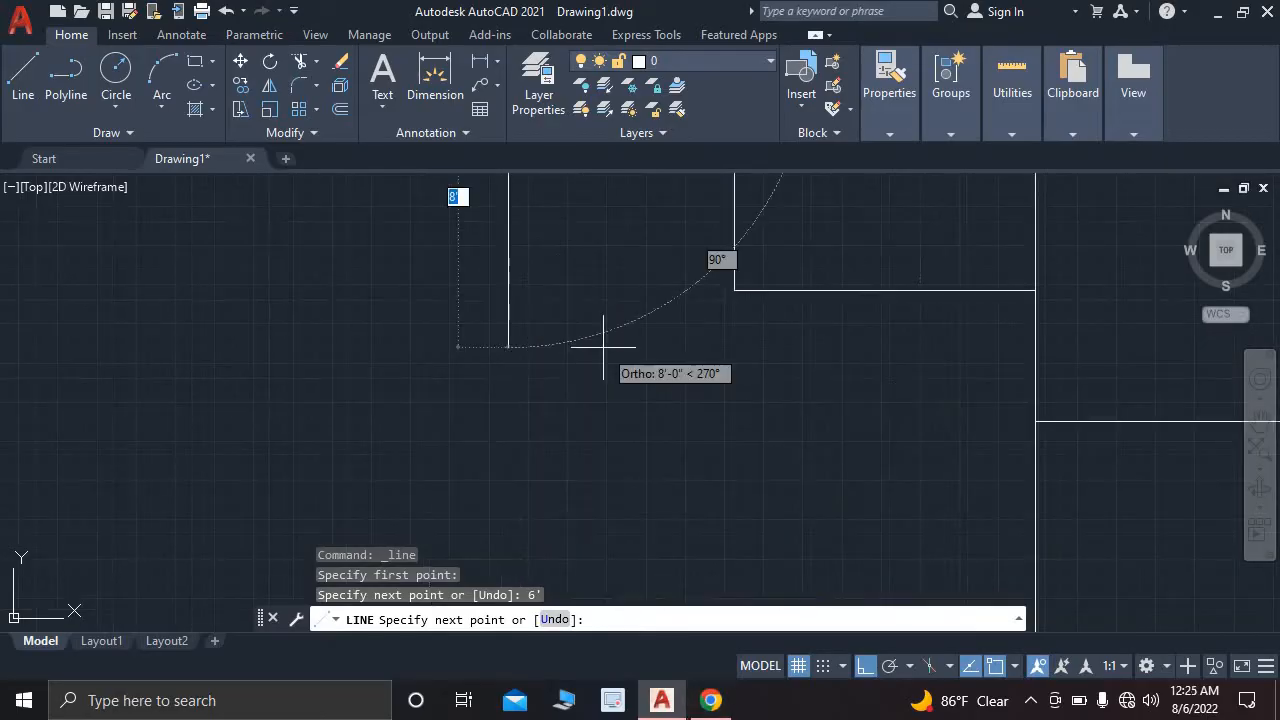
pyautogui.click(603, 346)
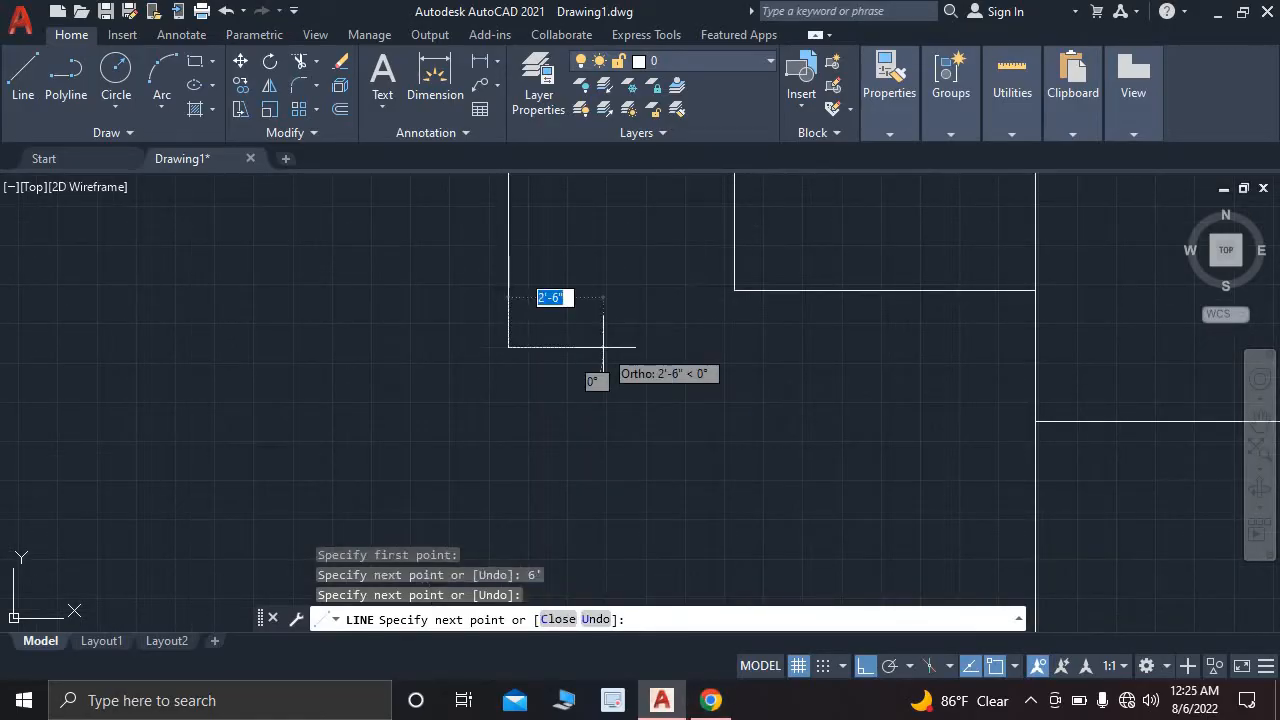
pyautogui.press('Escape')
pyautogui.scroll(-3, 603, 346)
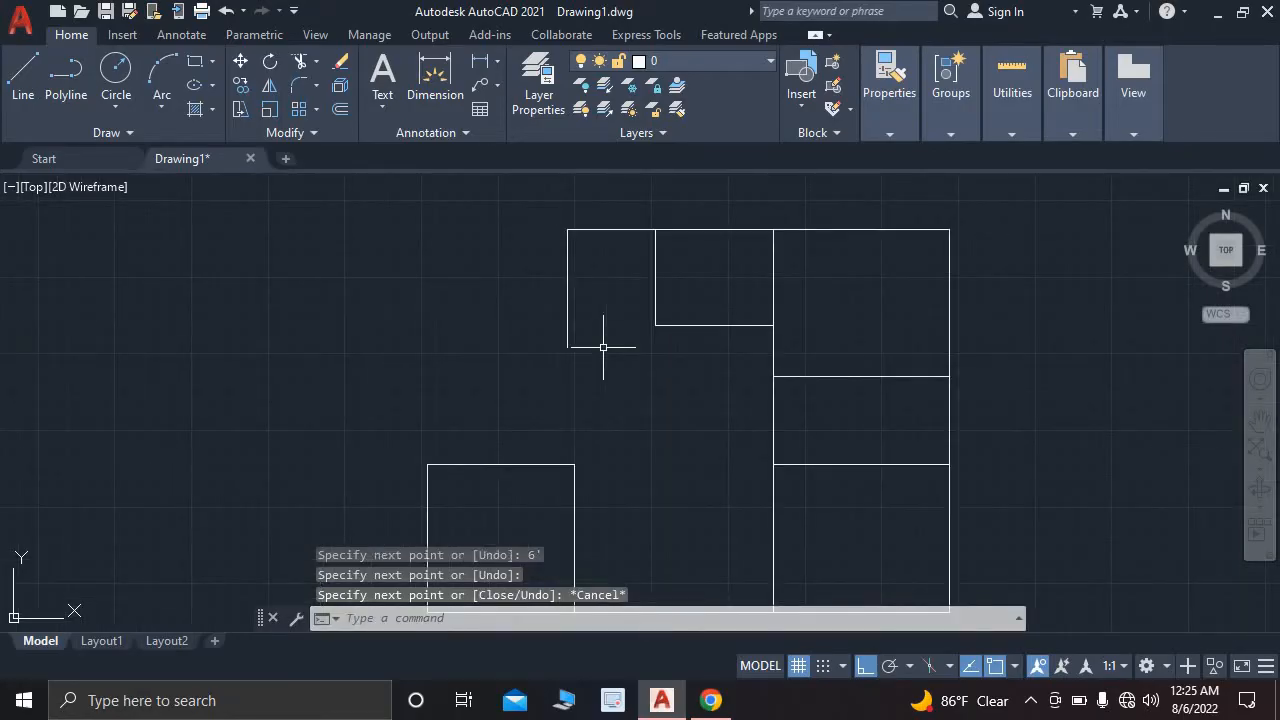
# - Examine the lobby's outline and its position above bedroom B1 on the reference floor plan in Chrome, and return to AutoCAD
pyautogui.click(711, 700)
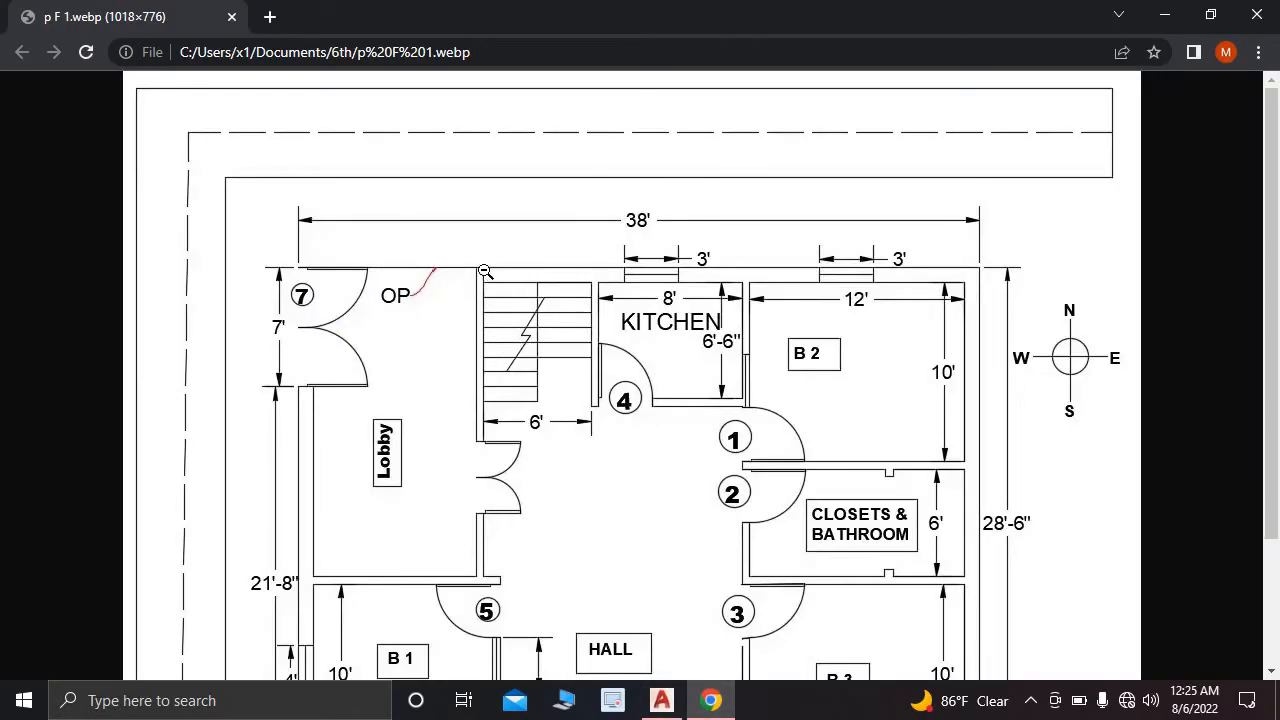
pyautogui.scroll(-1, 362, 544)
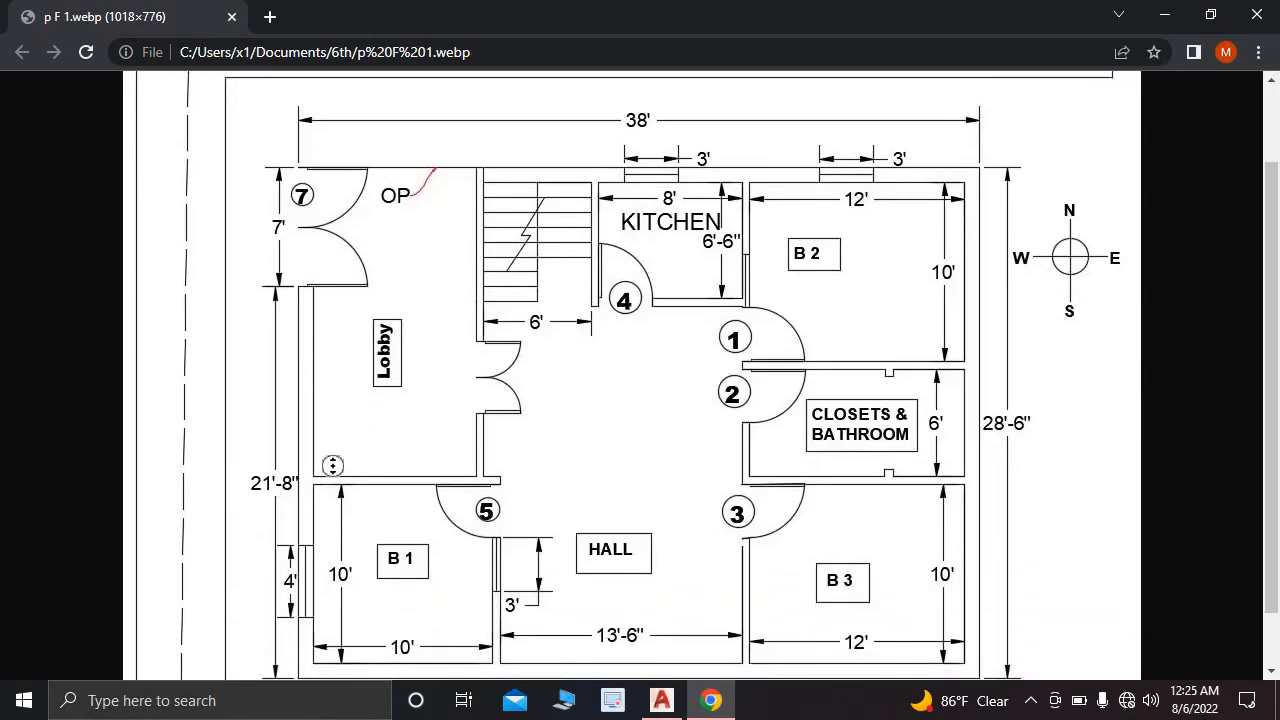
pyautogui.scroll(-1, 362, 430)
pyautogui.scroll(1, 406, 390)
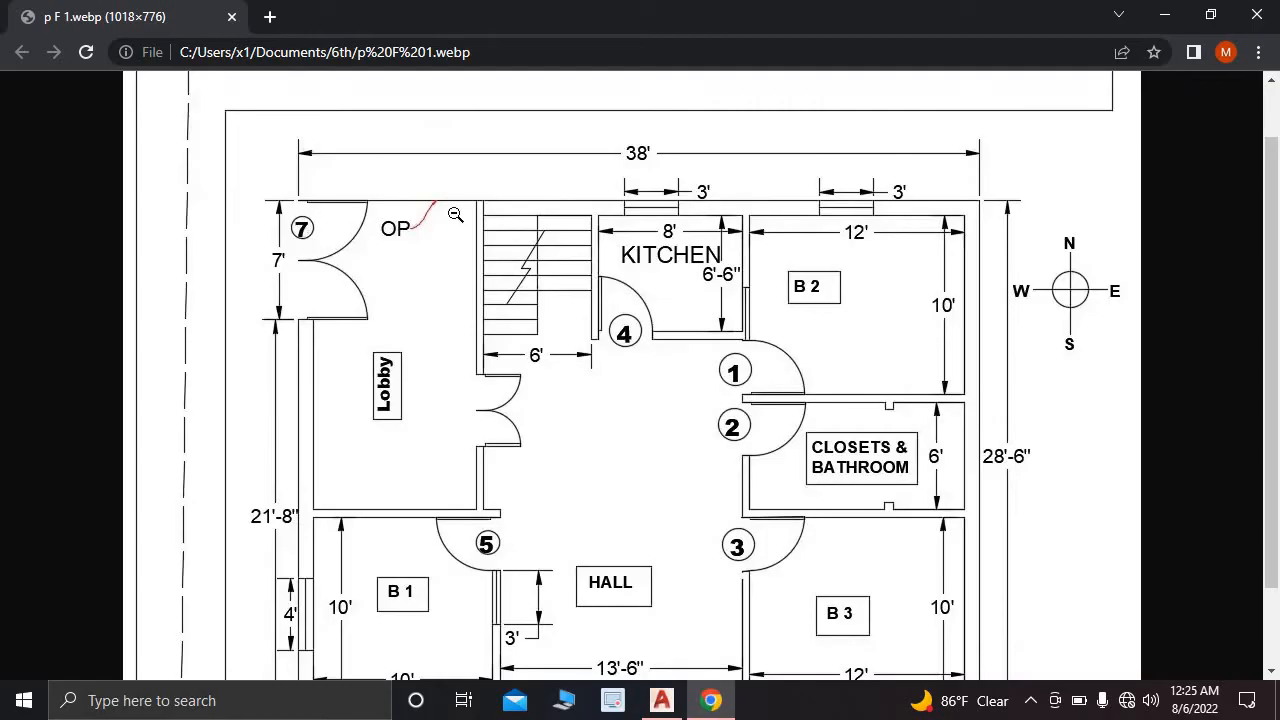
pyautogui.click(661, 700)
# - Draw the lobby's upper side about 9'-6" left from the staircase's upper-left corner, and its outer wall down to bedroom B1's upper-left corner
pyautogui.click(32, 93)
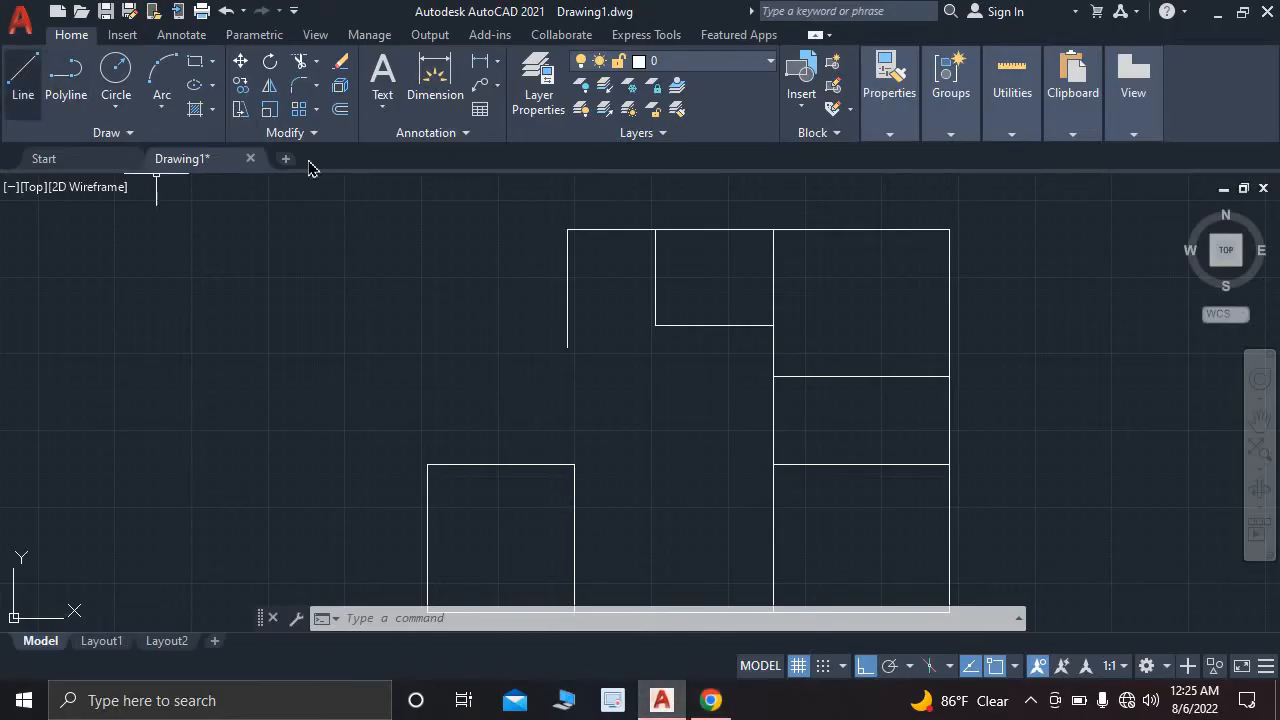
pyautogui.click(567, 229)
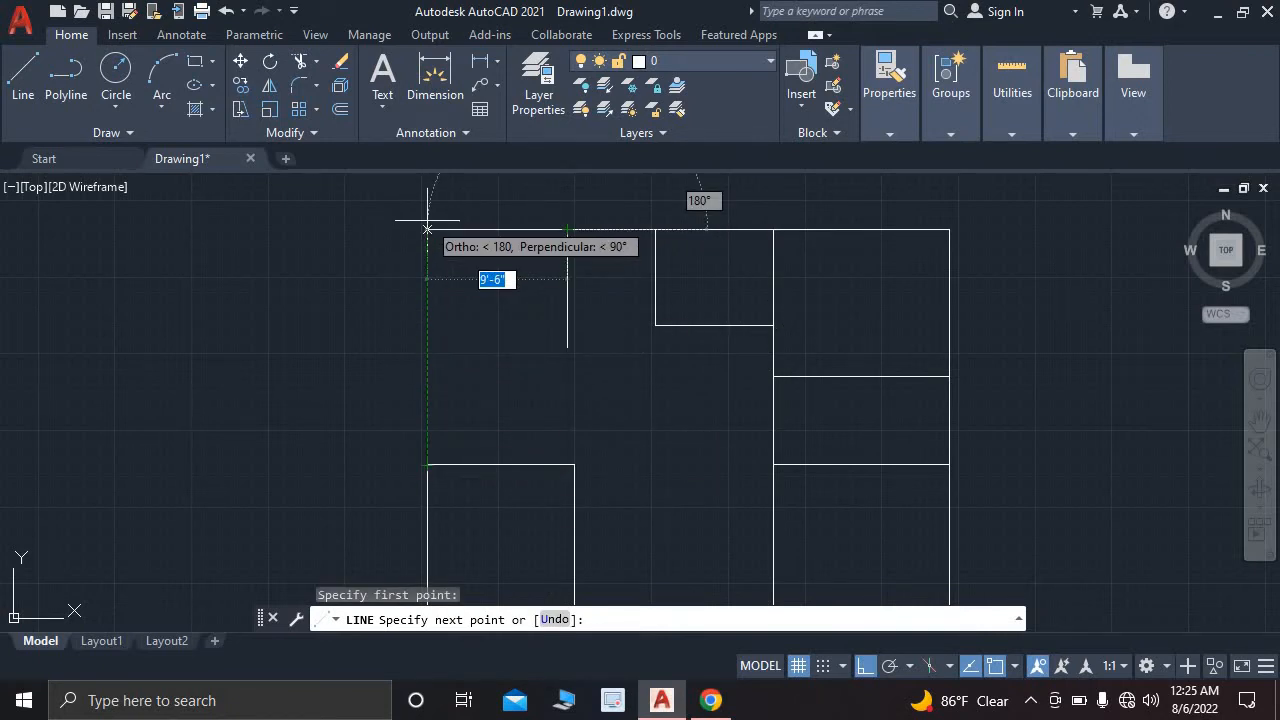
pyautogui.click(427, 229)
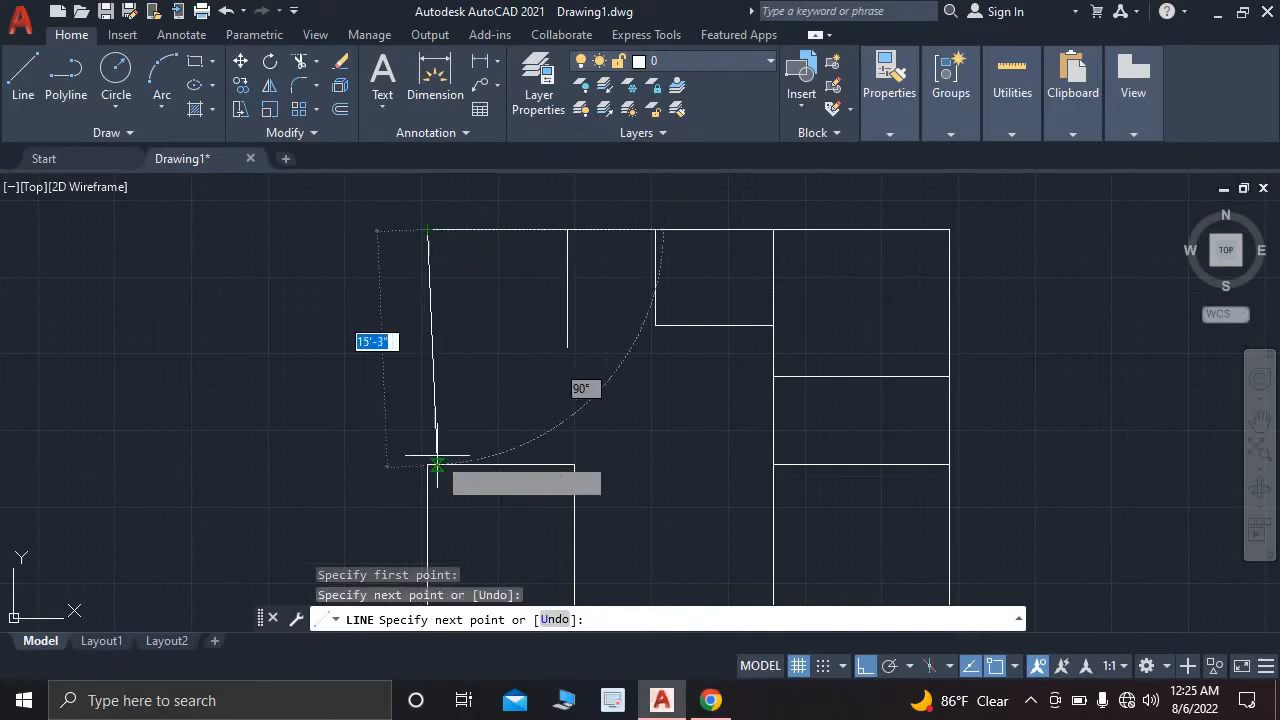
pyautogui.click(427, 464)
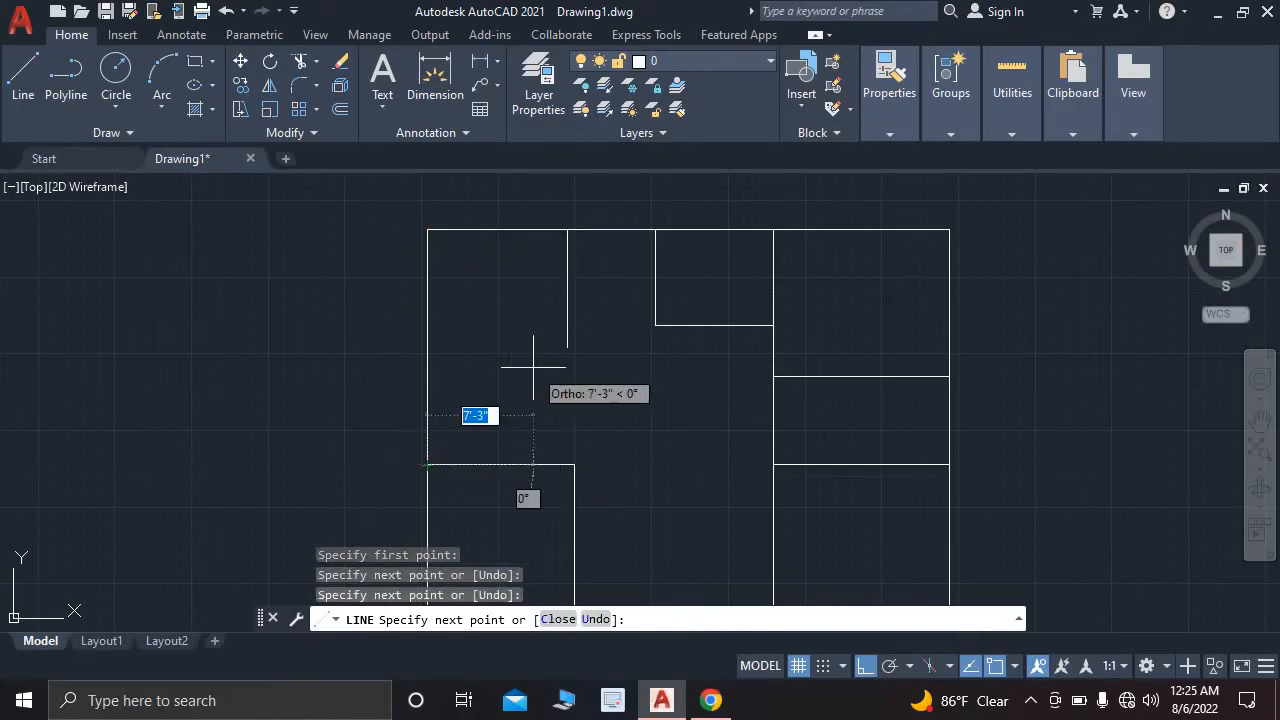
# - End the Line command and compare the drawn room outlines with the reference floor plan in Chrome
pyautogui.press('Escape')
pyautogui.scroll(-2, 592, 326)
pyautogui.scroll(2, 602, 335)
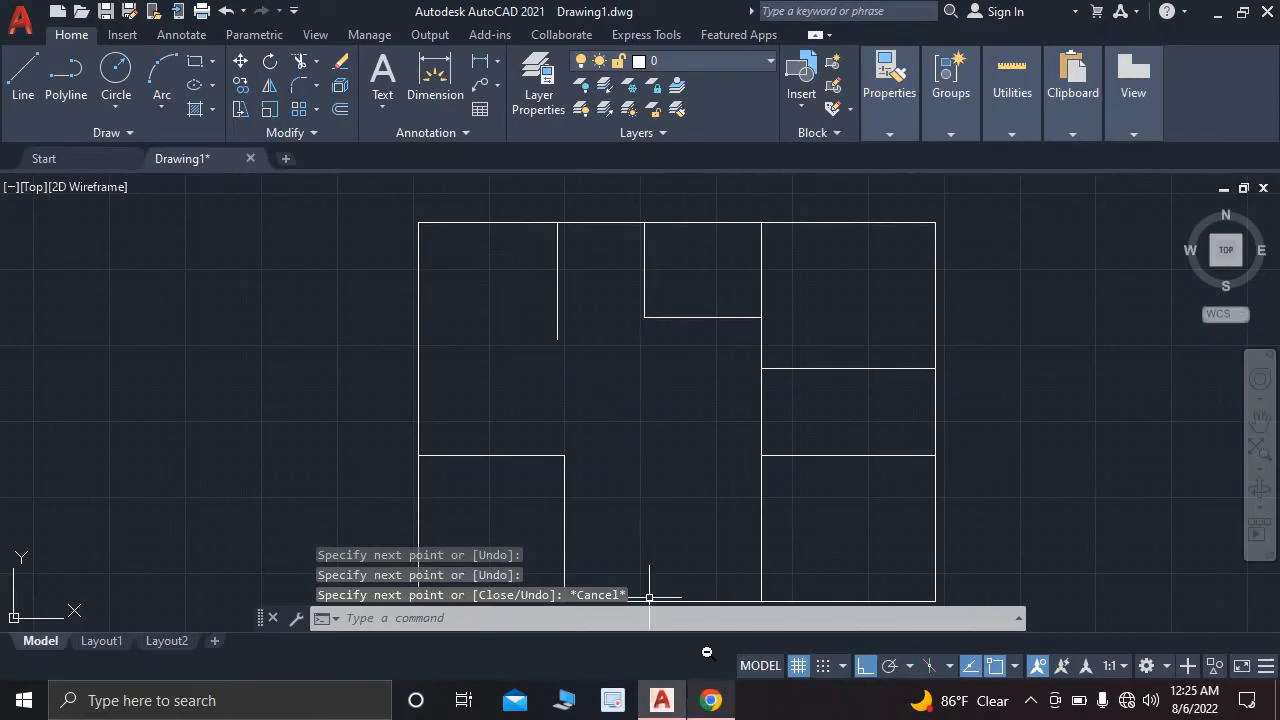
pyautogui.click(710, 700)
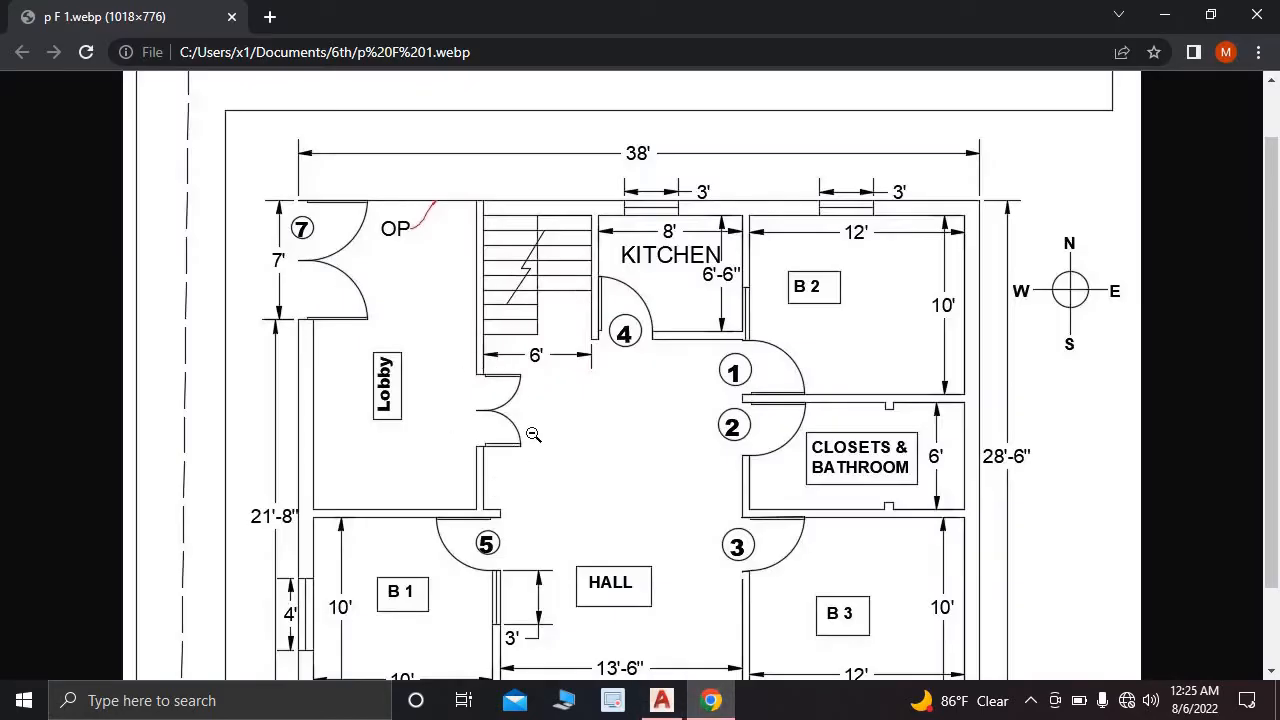
pyautogui.click(663, 705)
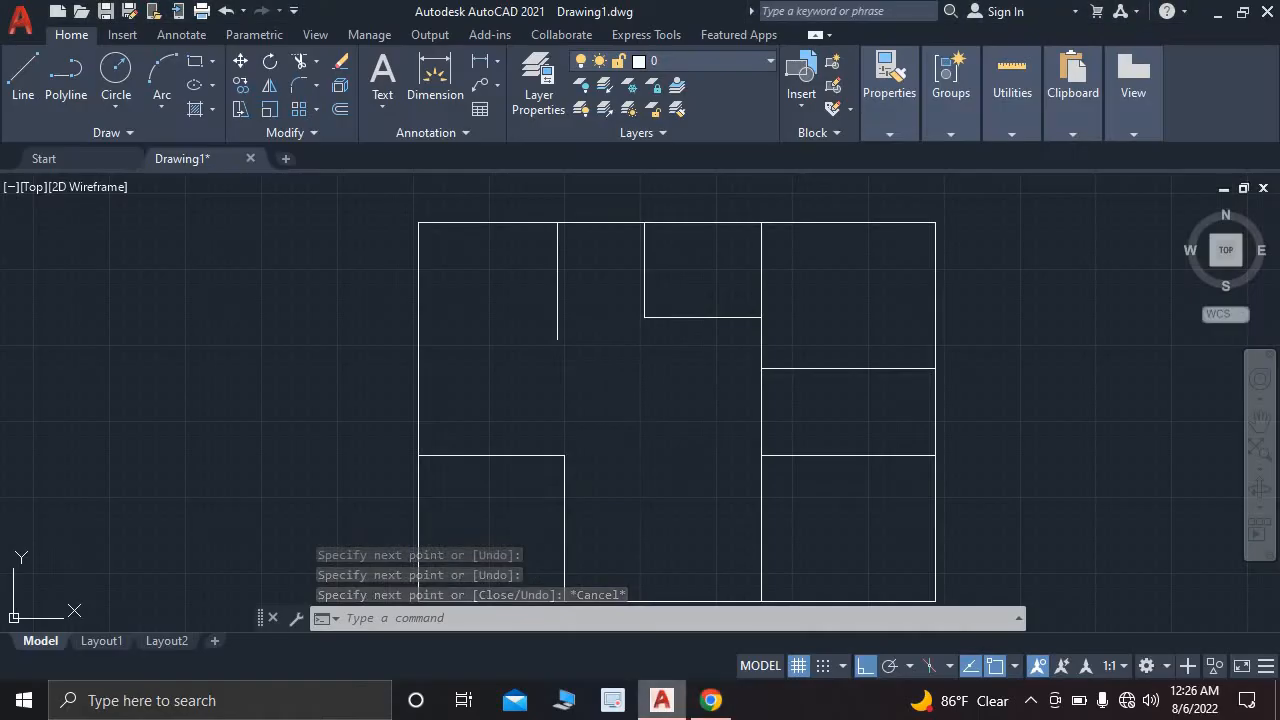
pyautogui.scroll(-2, 603, 345)
pyautogui.scroll(2, 603, 345)
pyautogui.scroll(-2, 605, 347)
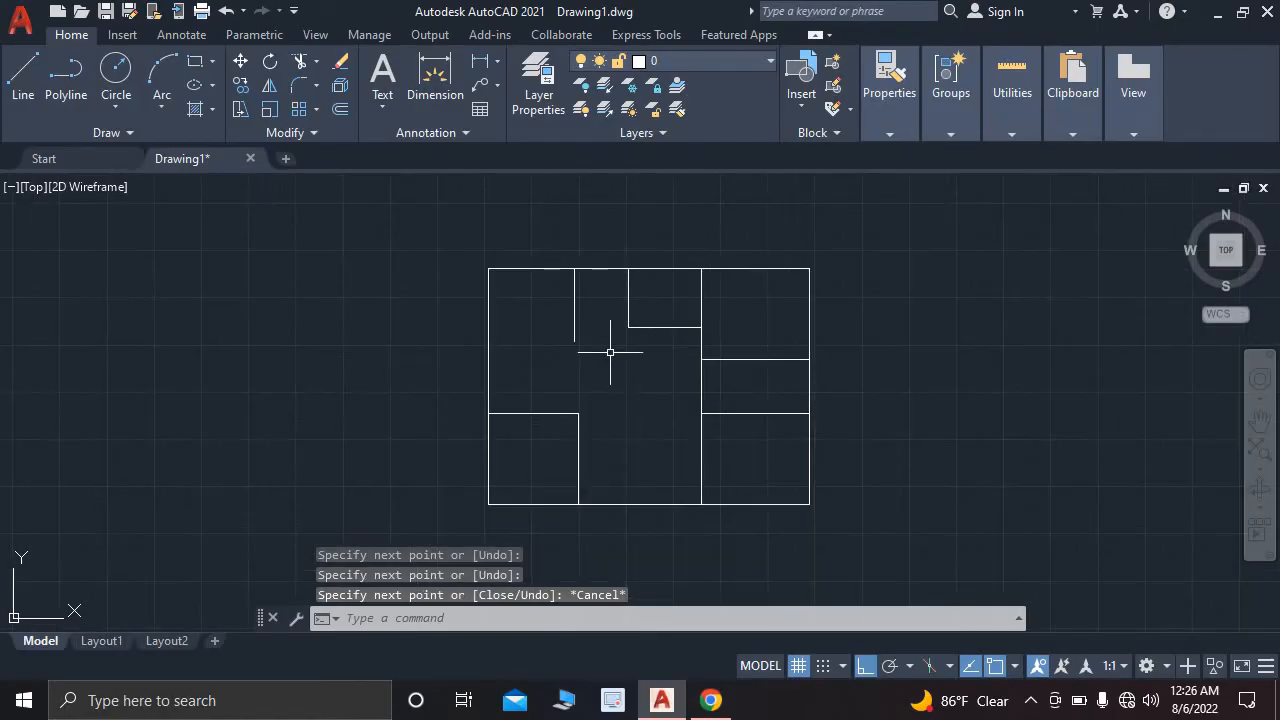
pyautogui.scroll(2, 653, 408)
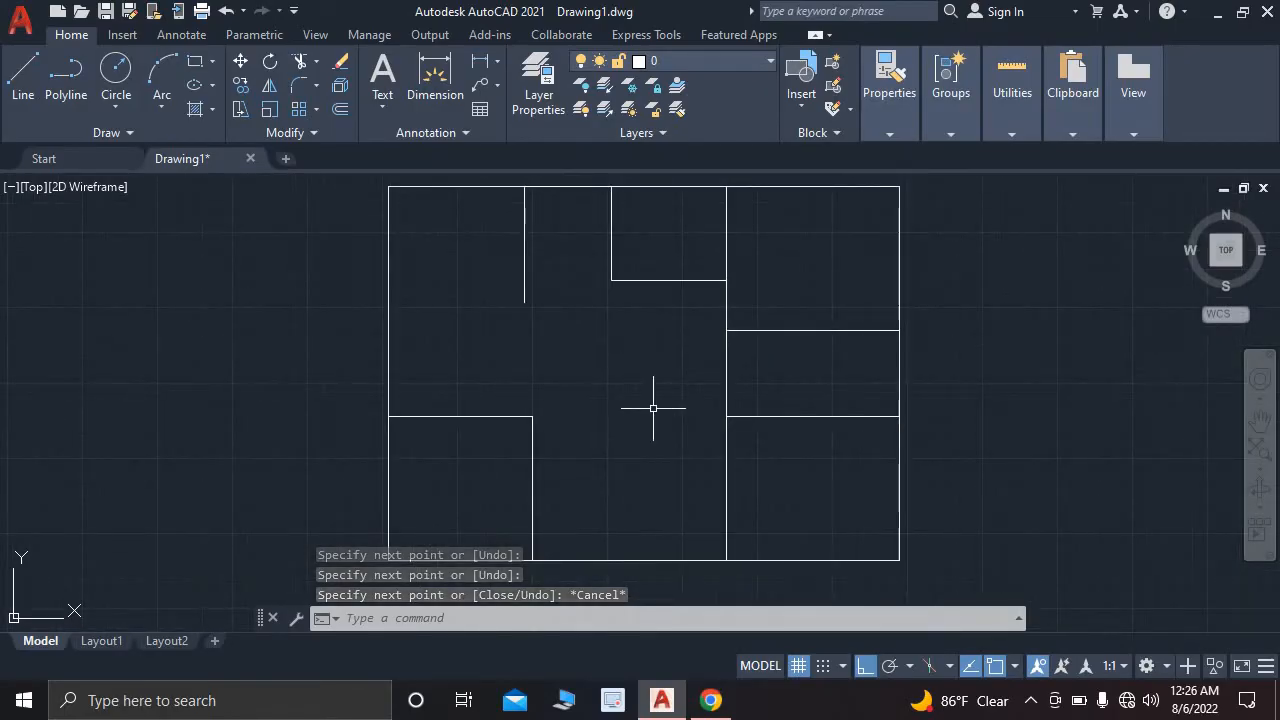
# - Examine the outer and inner walls around all rooms on the reference floor plan in Chrome, and return to AutoCAD
pyautogui.click(711, 701)
pyautogui.scroll(-1, 667, 455)
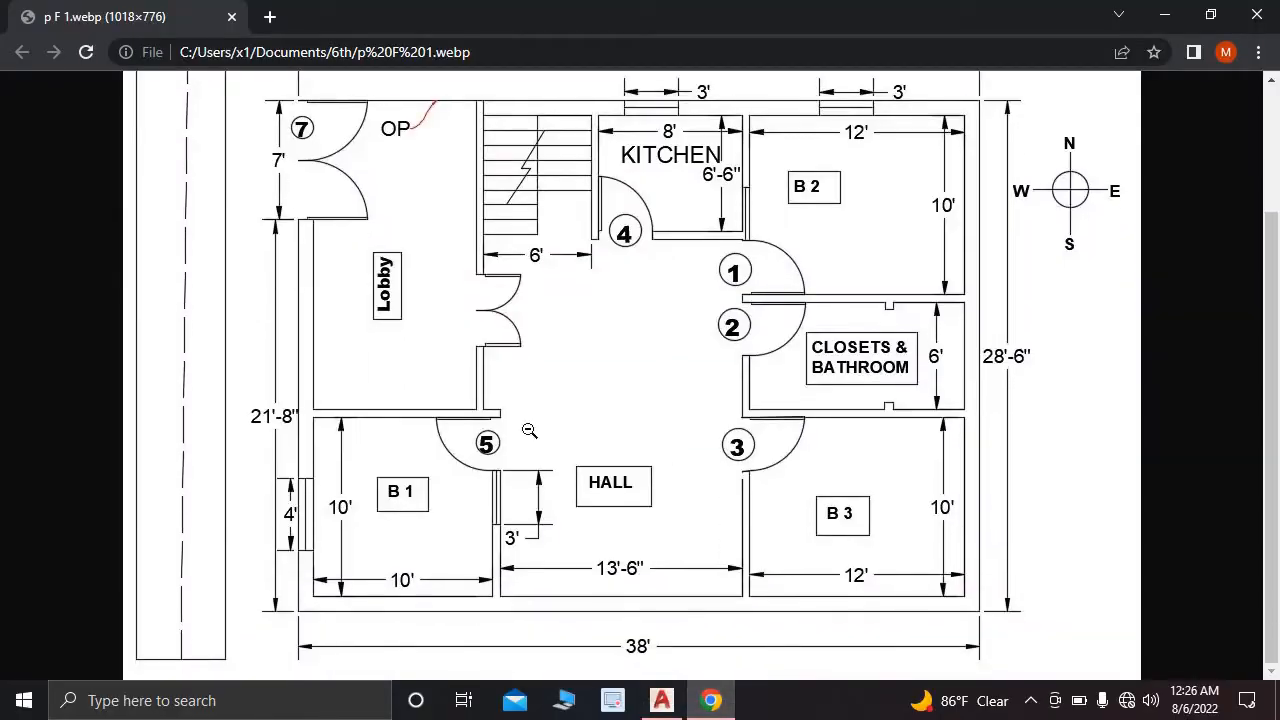
pyautogui.scroll(1, 529, 430)
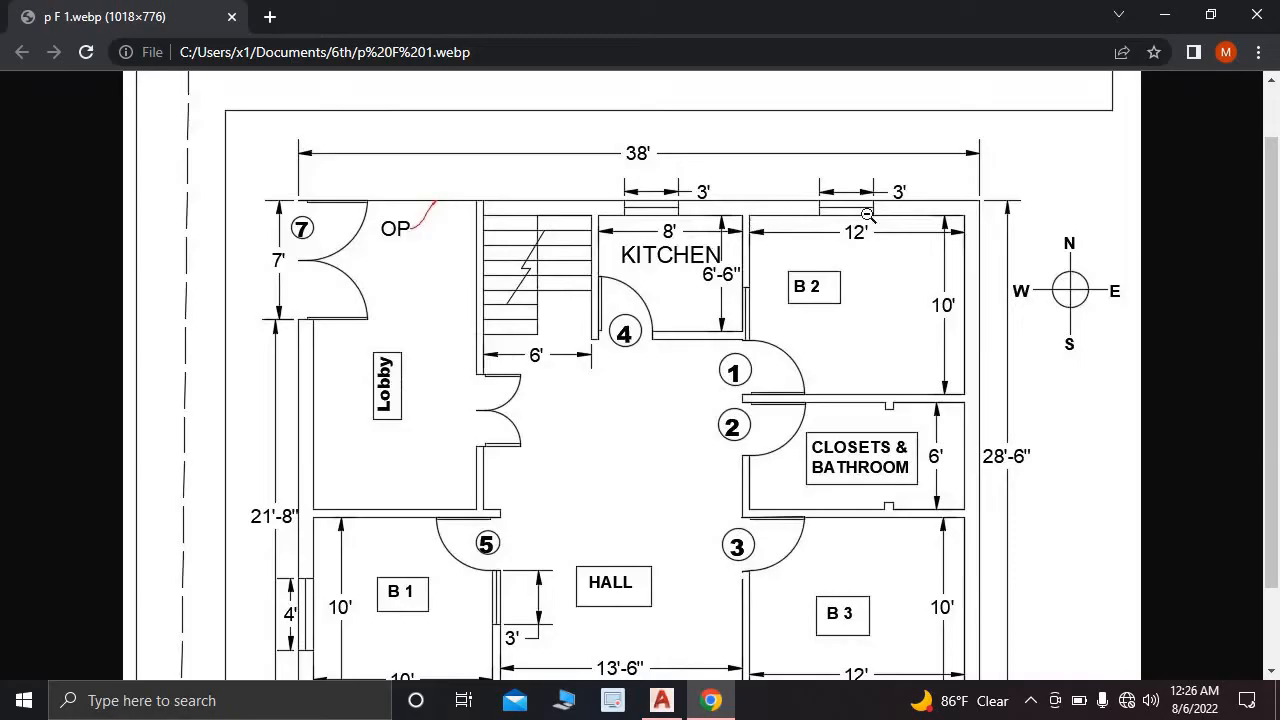
pyautogui.scroll(-1, 946, 329)
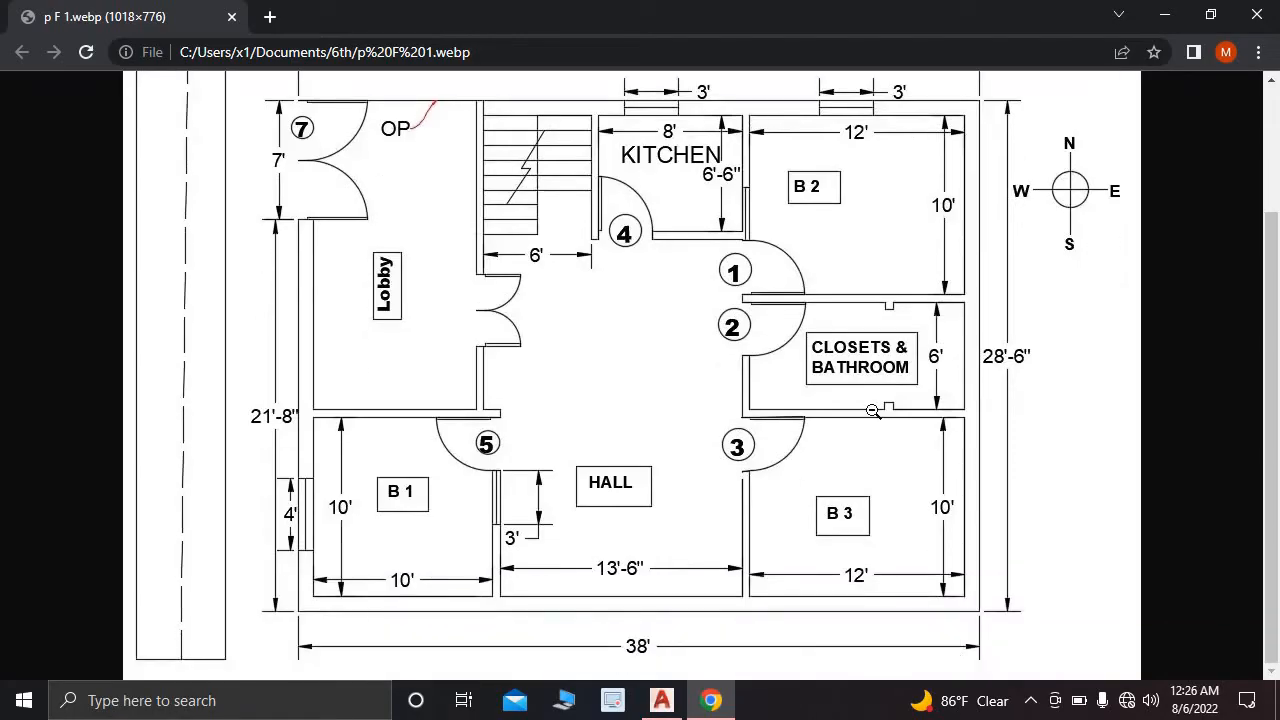
pyautogui.scroll(1, 800, 400)
pyautogui.scroll(-1, 674, 228)
pyautogui.scroll(1, 430, 490)
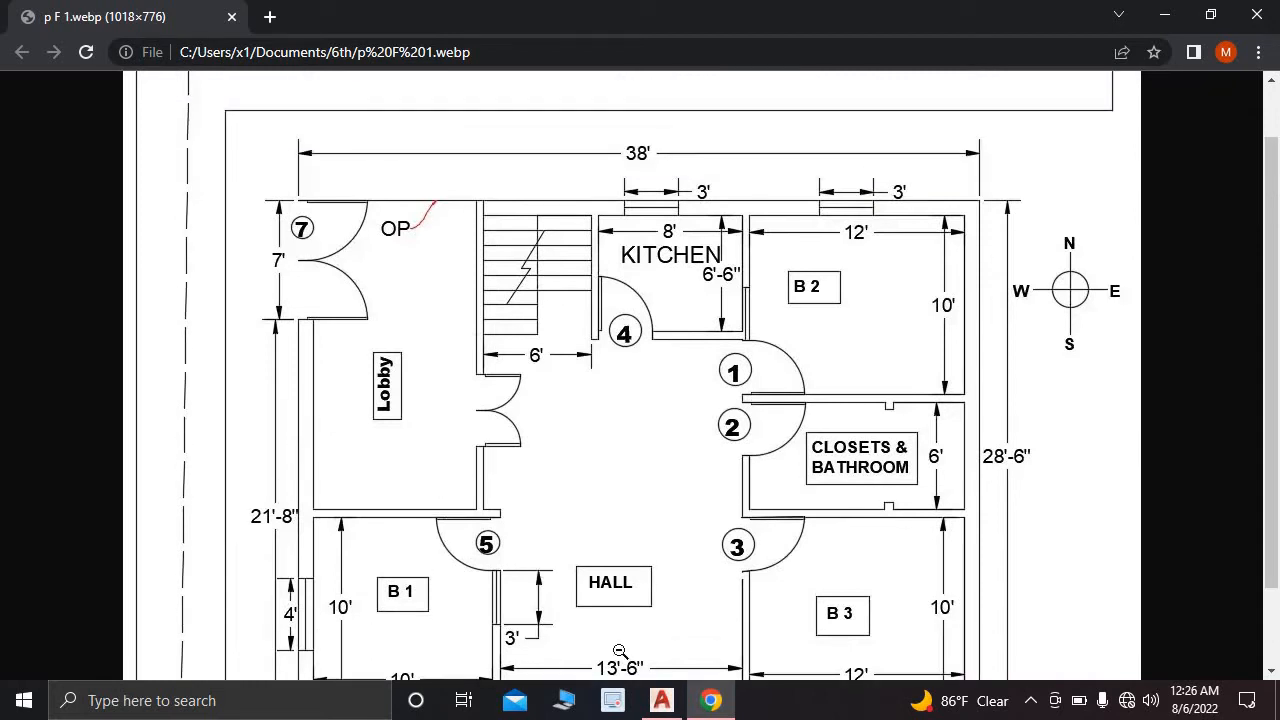
pyautogui.click(661, 700)
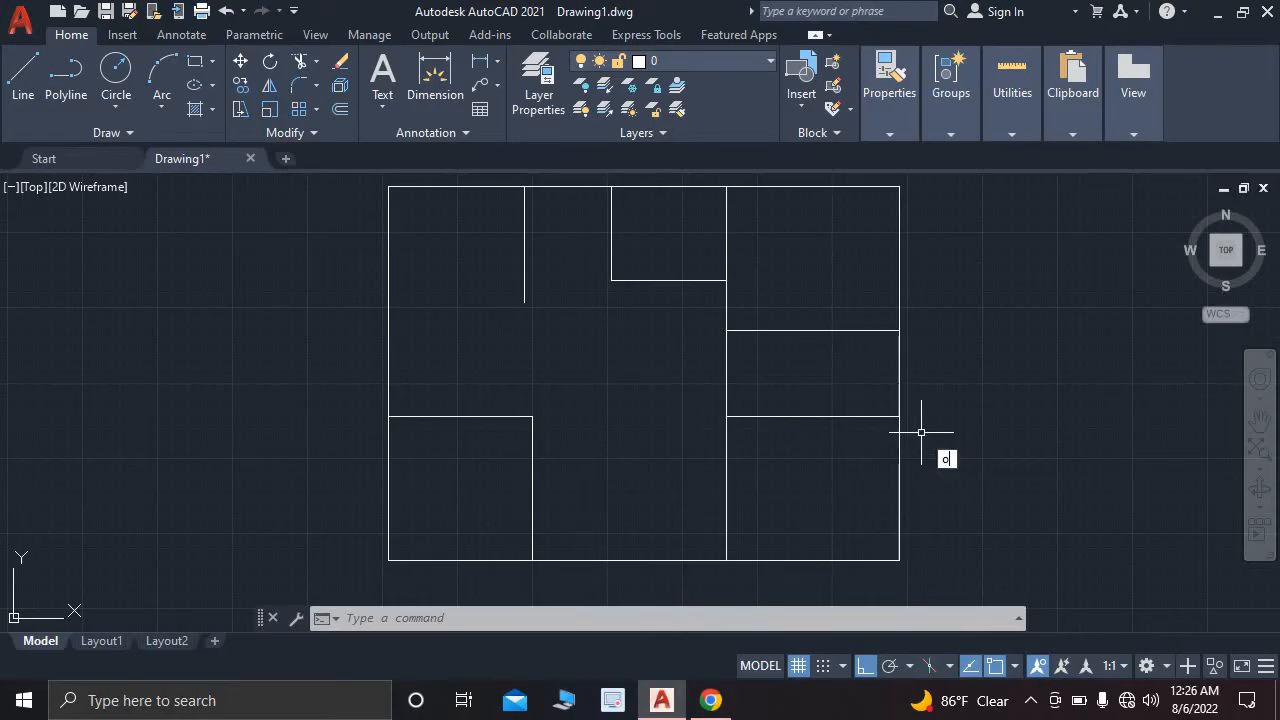
# - Offset the three east wall lines of bedroom B3, the closets and bathroom, and bedroom B2 outward by 10"
pyautogui.write('o')
pyautogui.press('Return')
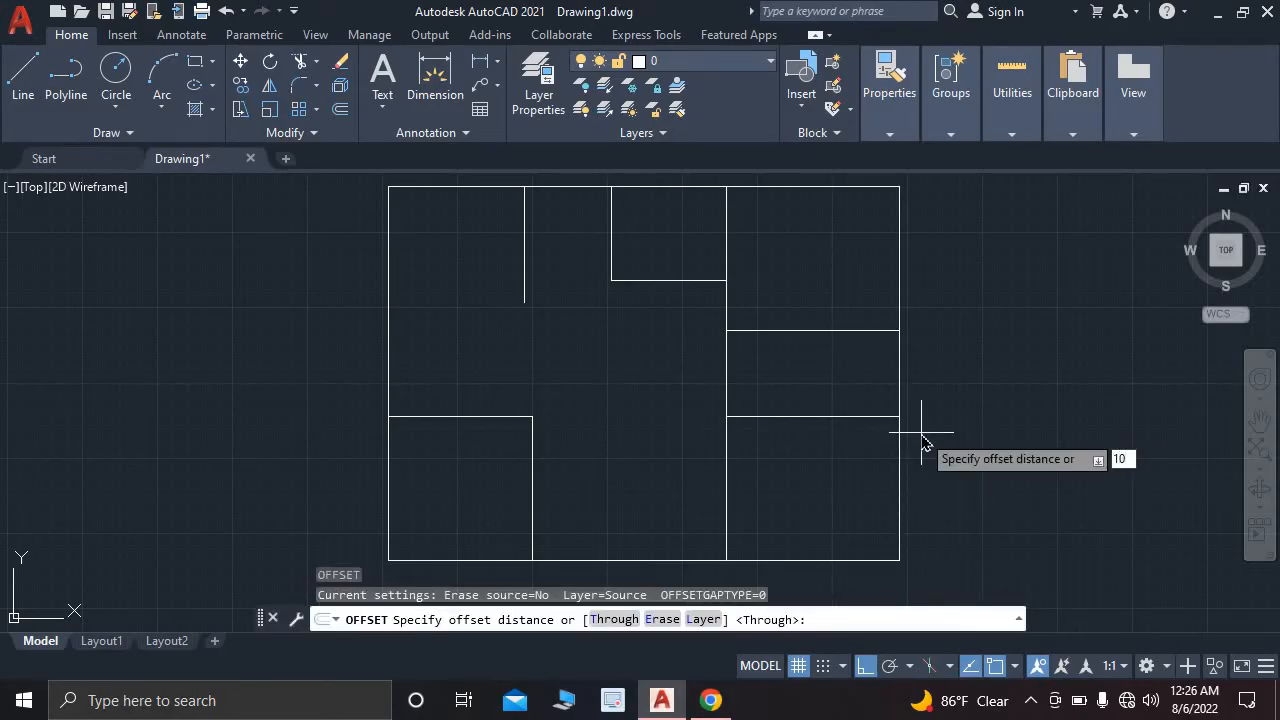
pyautogui.press('Return')
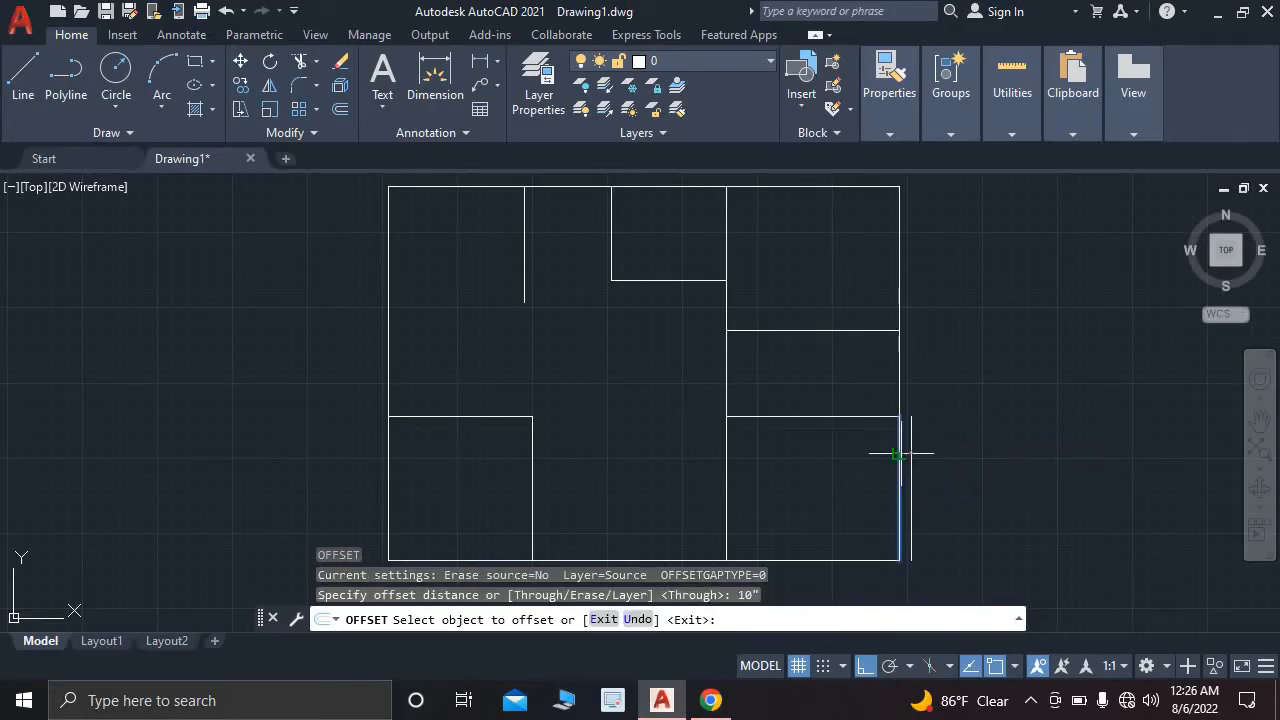
pyautogui.click(901, 450)
pyautogui.click(953, 453)
pyautogui.click(899, 384)
pyautogui.click(943, 372)
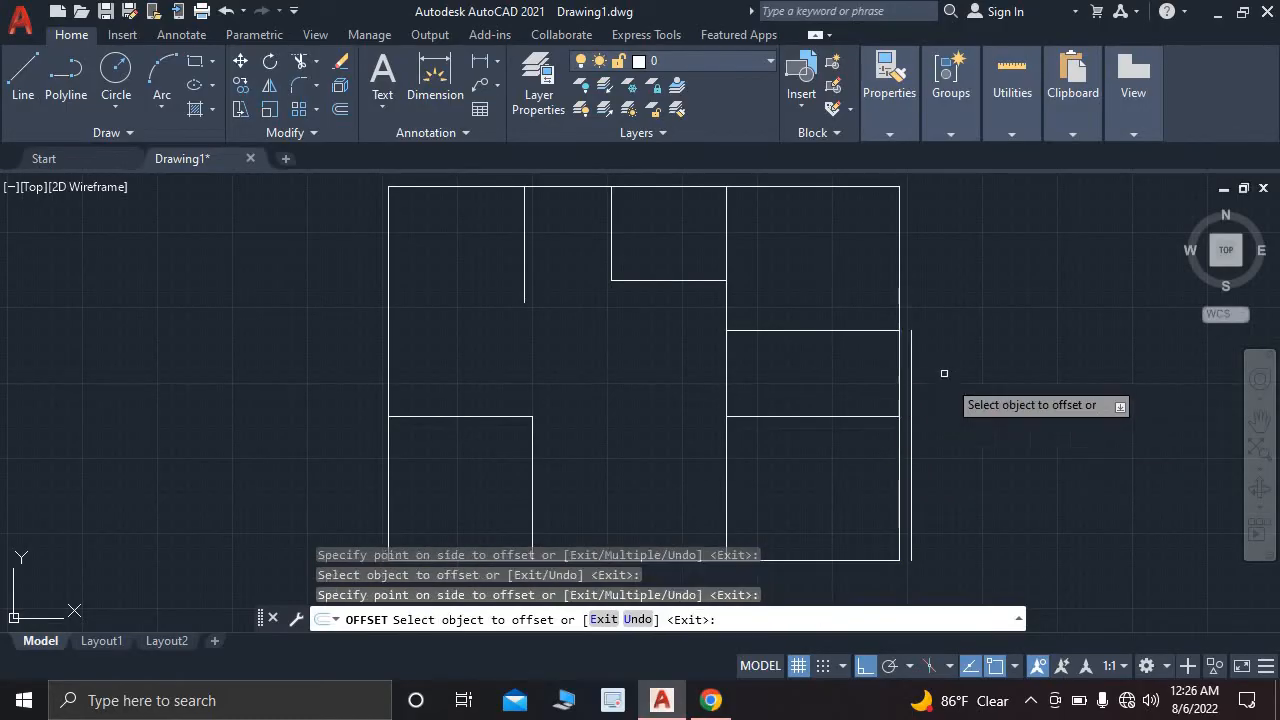
pyautogui.click(899, 290)
pyautogui.click(932, 294)
# - Offset the upper wall lines of bedroom B2, the kitchen and the staircase 10" outward
pyautogui.moveTo(840, 182); pyautogui.dragTo(828, 310, button='middle')
pyautogui.click(828, 314)
pyautogui.click(795, 288)
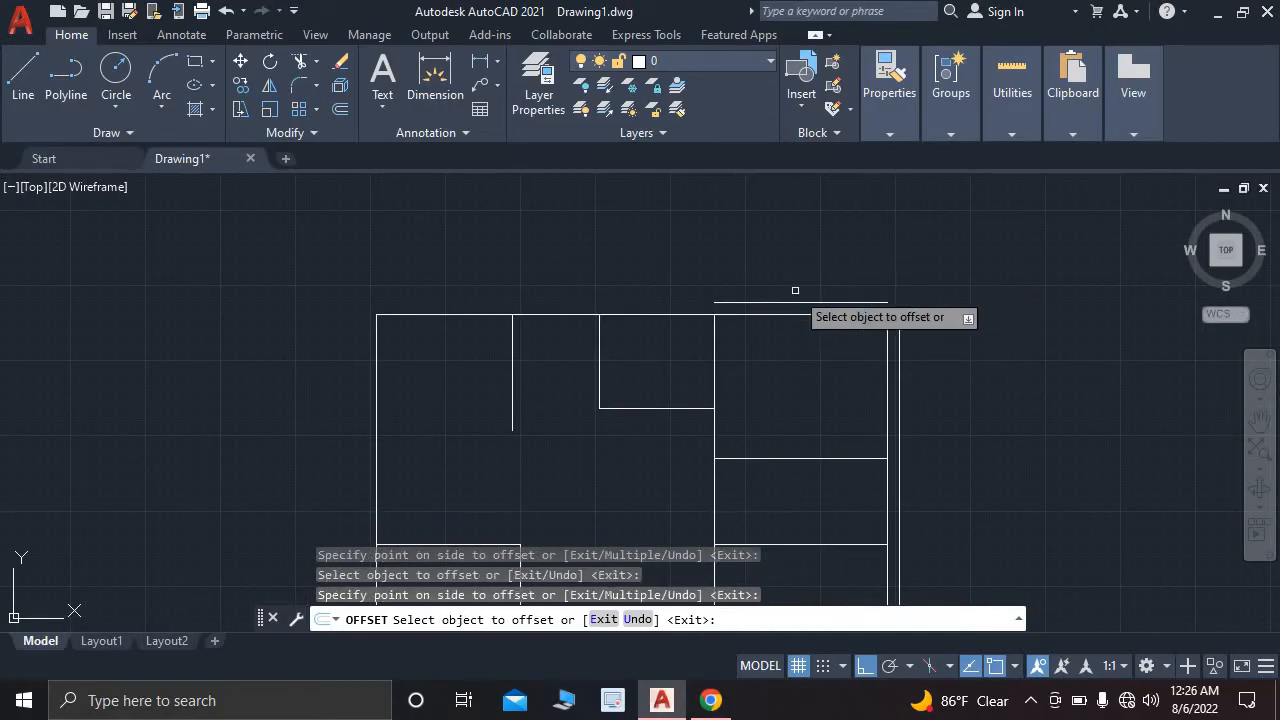
pyautogui.click(647, 314)
pyautogui.click(600, 306)
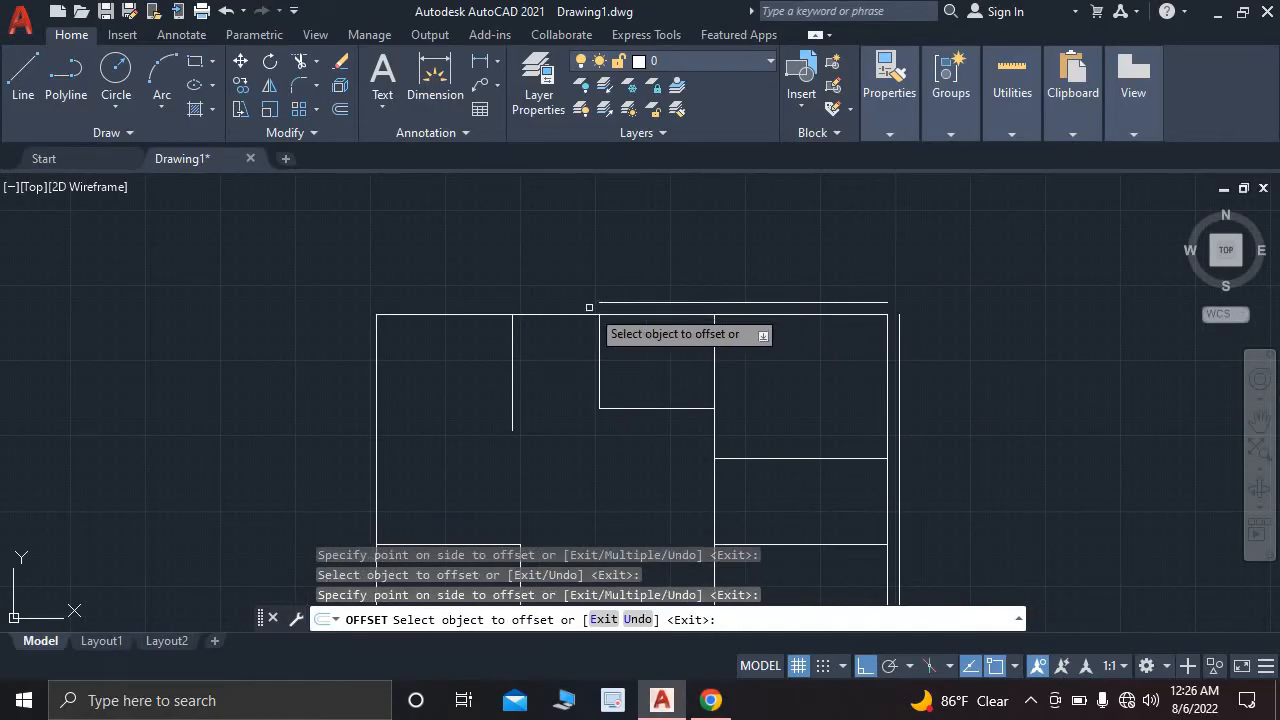
pyautogui.click(562, 313)
pyautogui.click(550, 300)
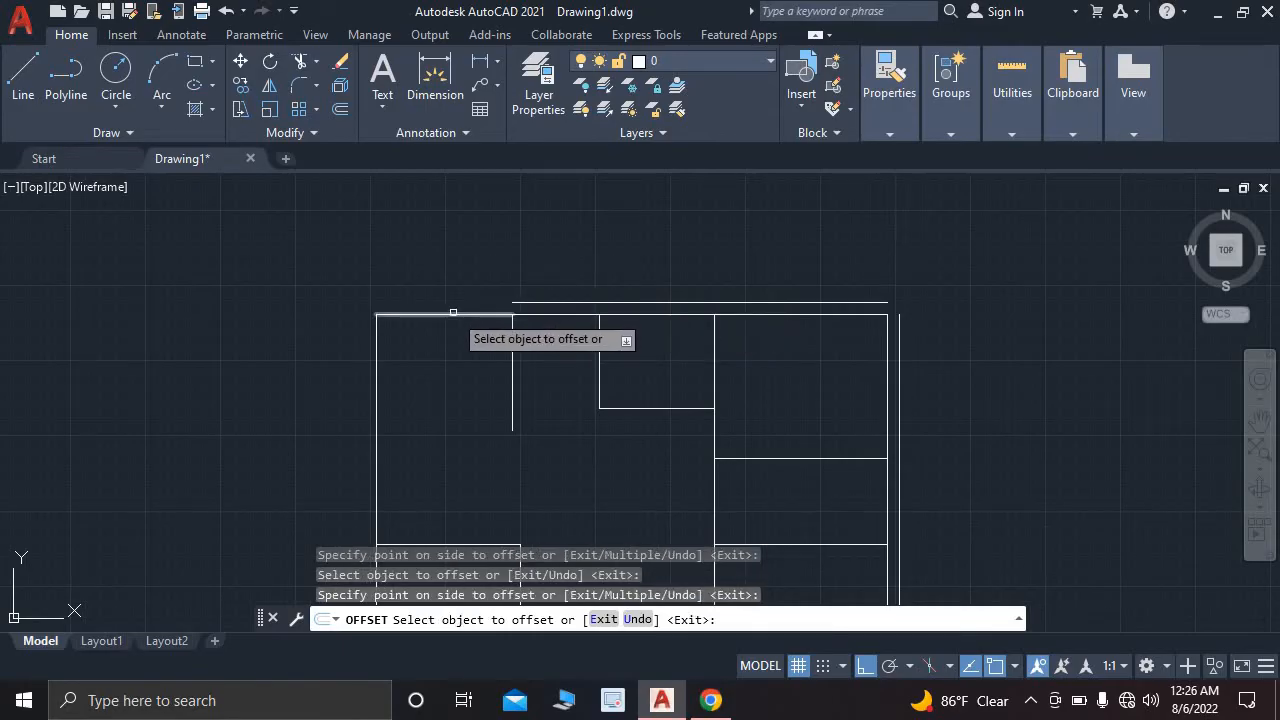
# - Offset the lower wall lines of the hall, bedroom B3 and bedroom B1 10" outward
pyautogui.scroll(-2, 485, 321)
pyautogui.scroll(-1, 485, 321)
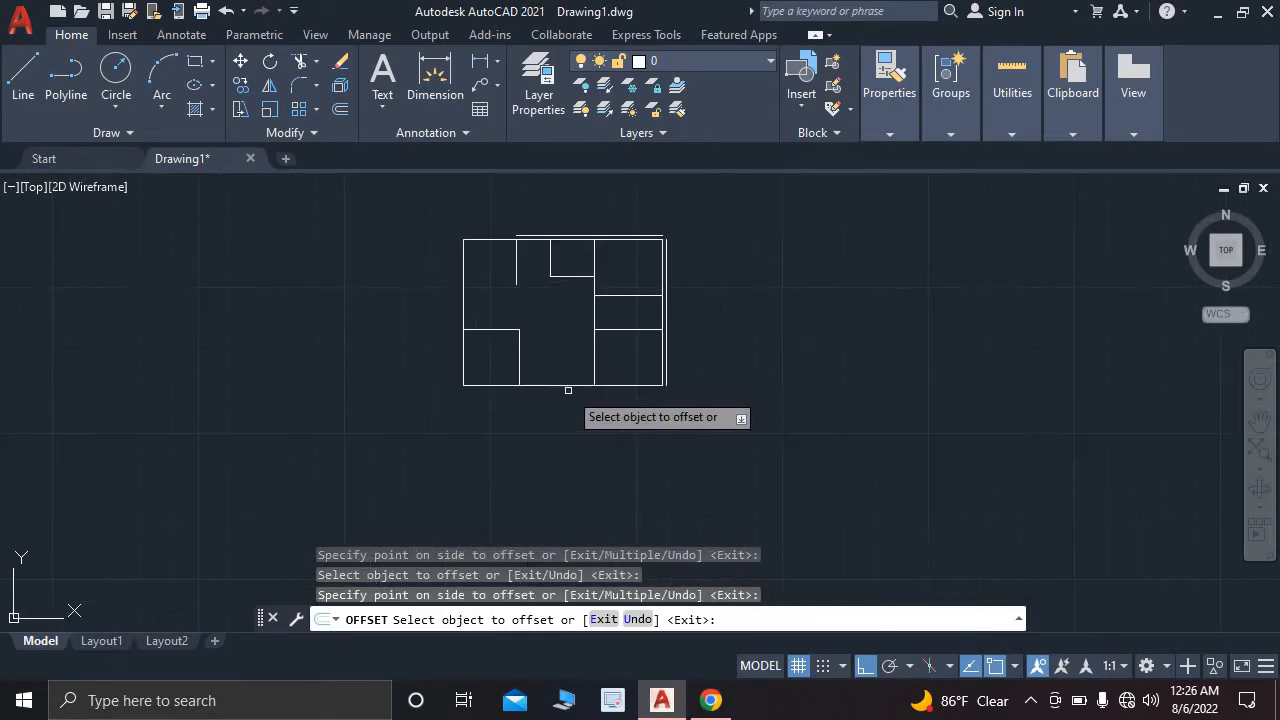
pyautogui.scroll(3, 568, 390)
pyautogui.click(561, 376)
pyautogui.click(610, 391)
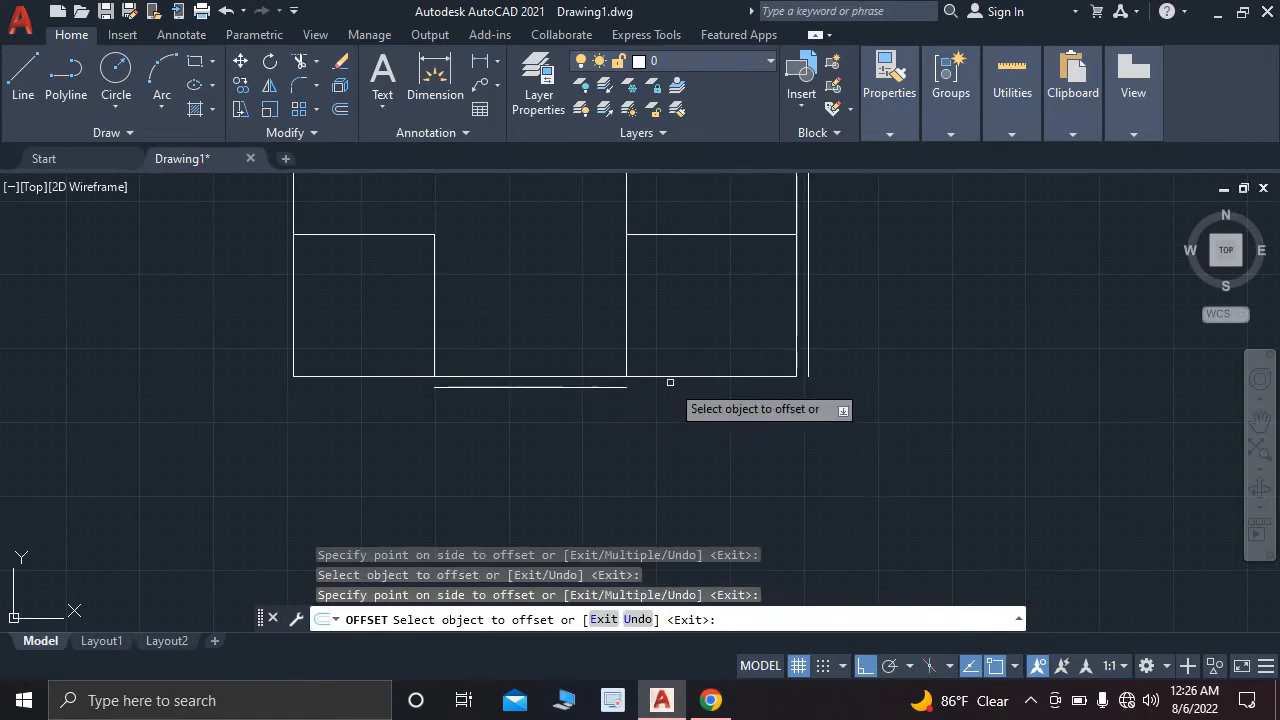
pyautogui.click(675, 377)
pyautogui.click(672, 390)
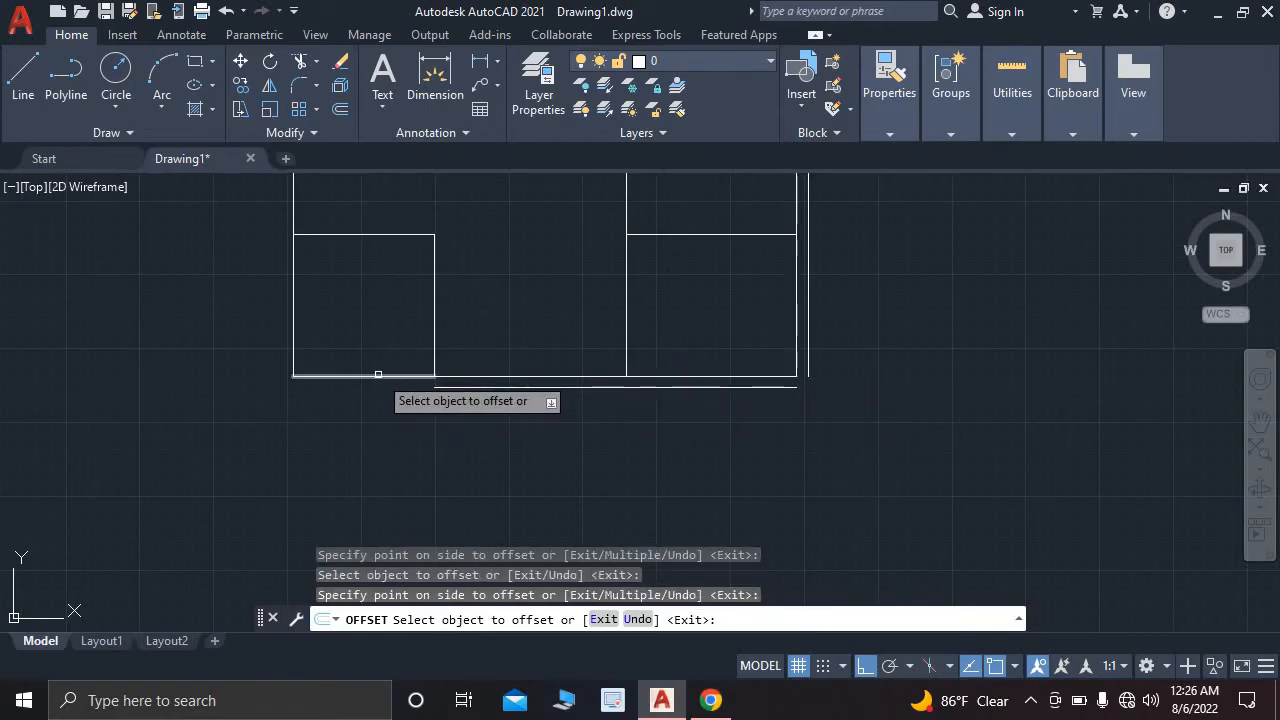
pyautogui.click(378, 376)
pyautogui.click(632, 578)
# - Check the west wall on the Chrome reference, and offset the outer lines of bedroom B1 and the lobby 10" outward in AutoCAD
pyautogui.click(708, 700)
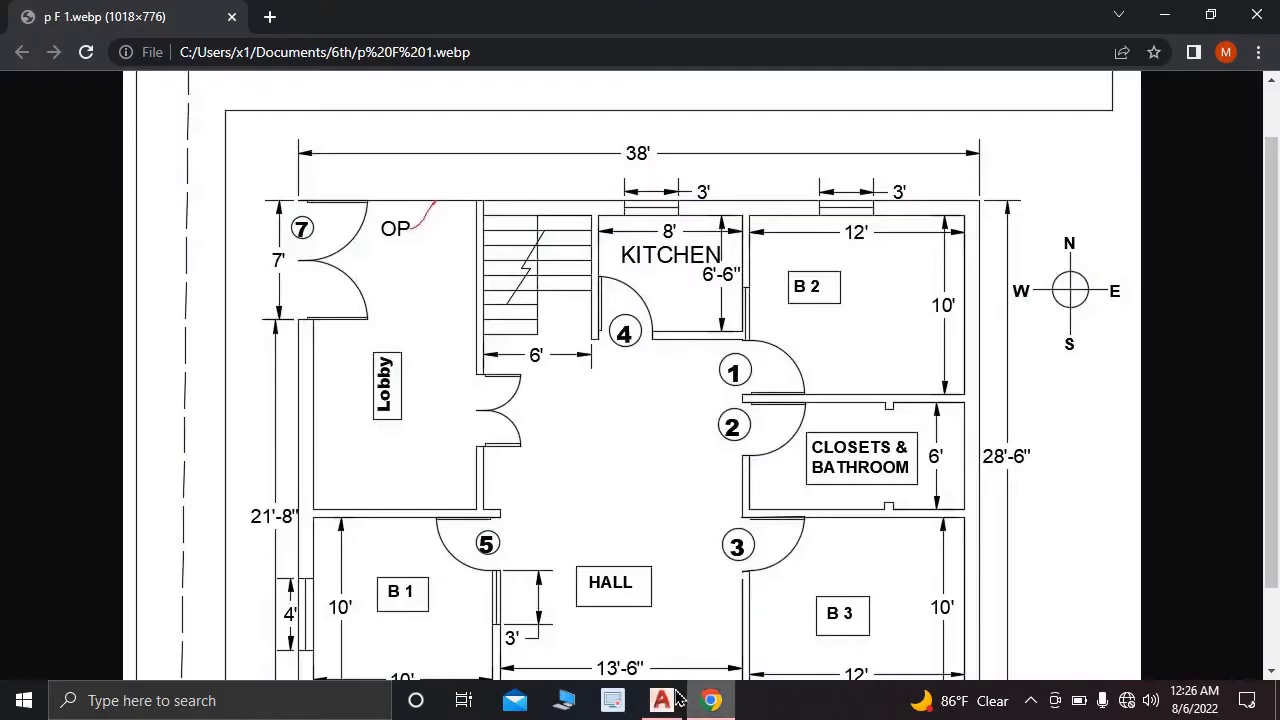
pyautogui.click(658, 700)
pyautogui.moveTo(398, 392); pyautogui.dragTo(539, 583, button='middle')
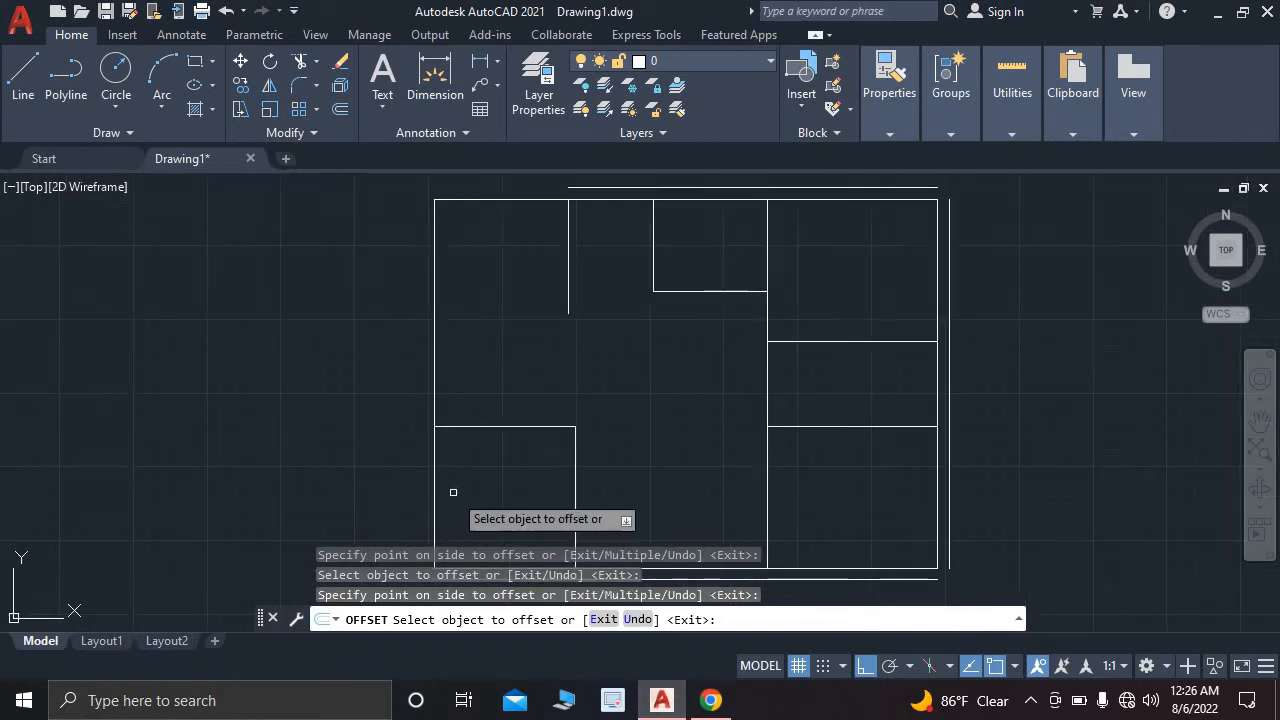
pyautogui.click(430, 452)
pyautogui.click(422, 351)
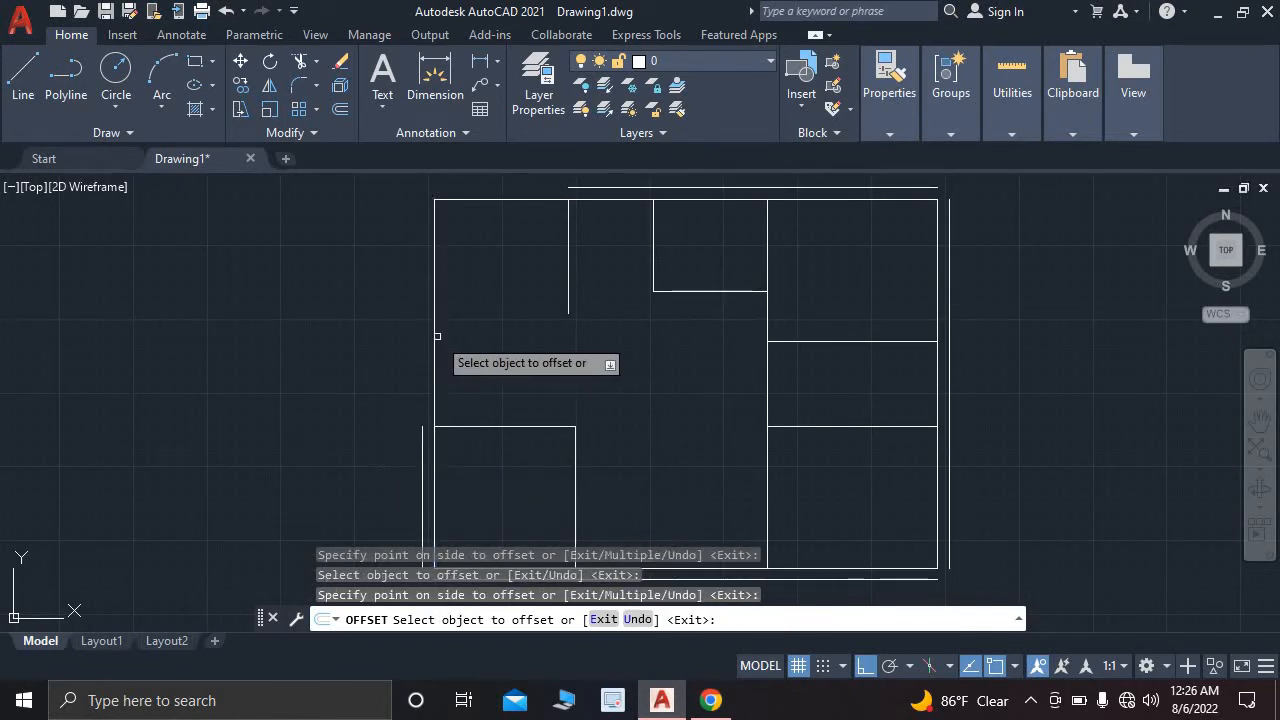
pyautogui.click(430, 334)
pyautogui.click(410, 340)
pyautogui.scroll(-1, 625, 344)
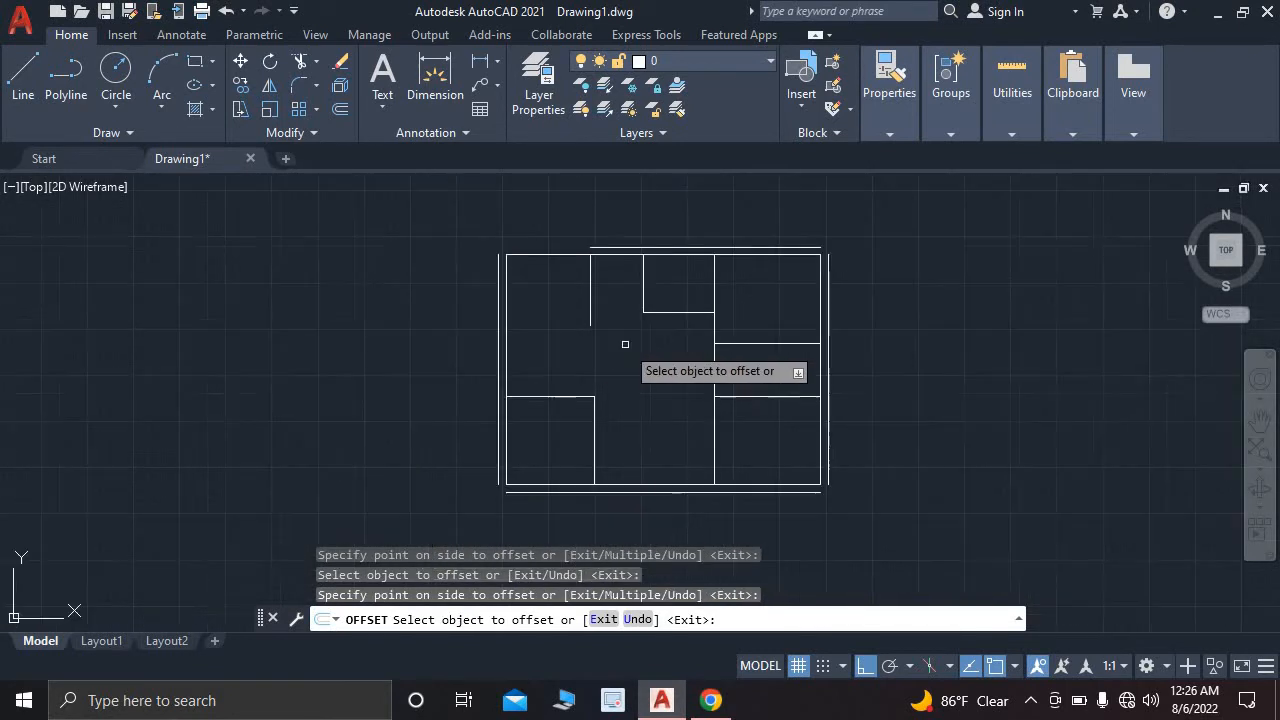
# - Check the outer walls on the Chrome reference again, return to AutoCAD and end the Offset command
pyautogui.click(711, 701)
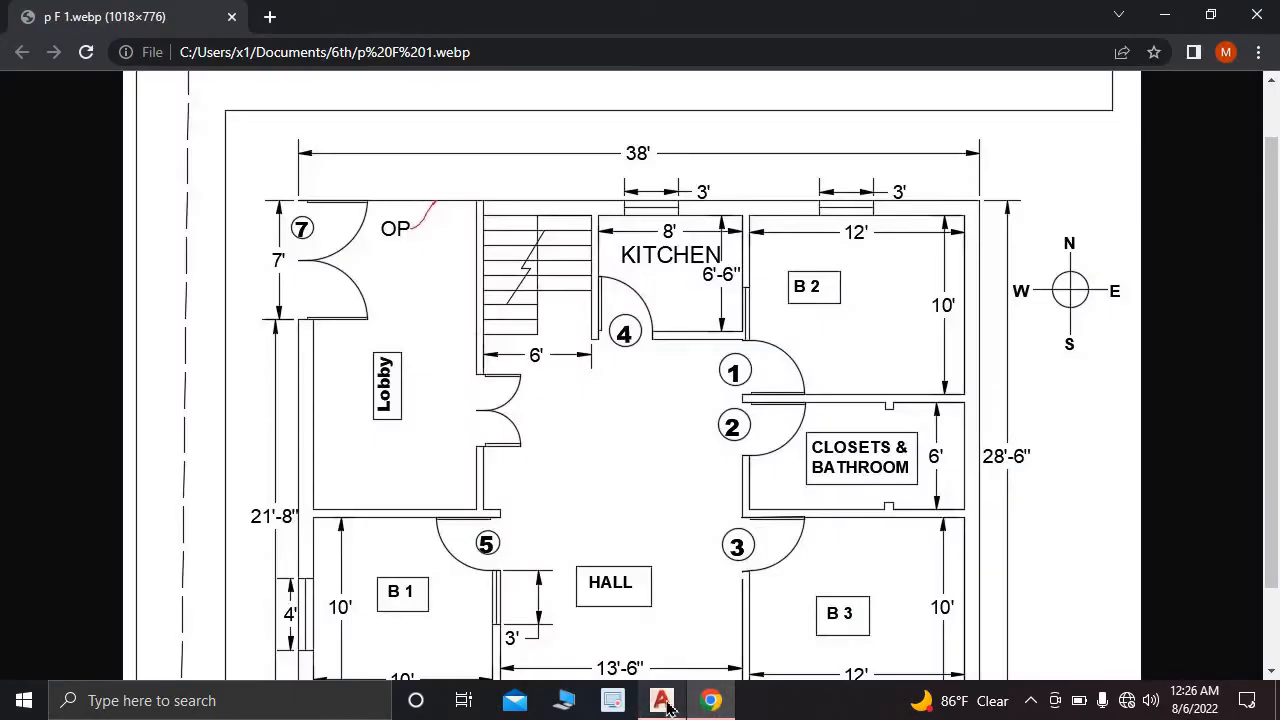
pyautogui.click(664, 703)
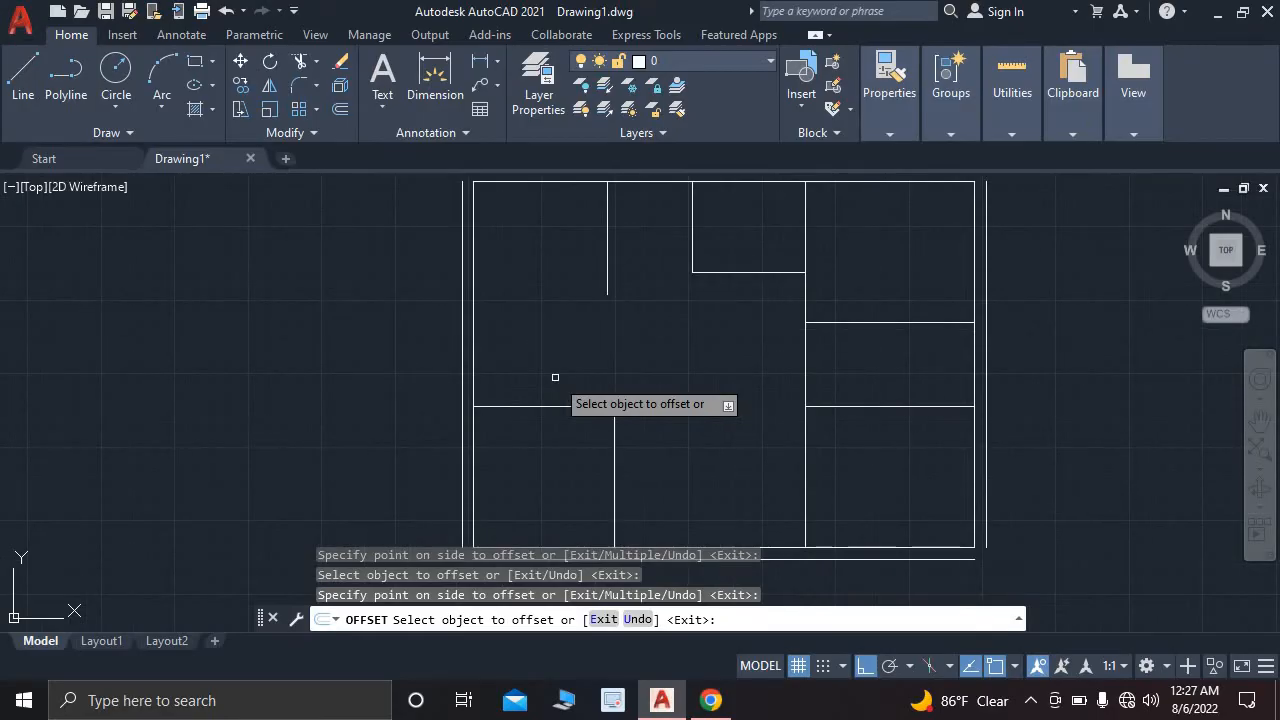
pyautogui.press('Escape')
# - Join the offset west and south wall lines at bedroom B1's outer corner with Fillet
pyautogui.scroll(-1, 555, 377)
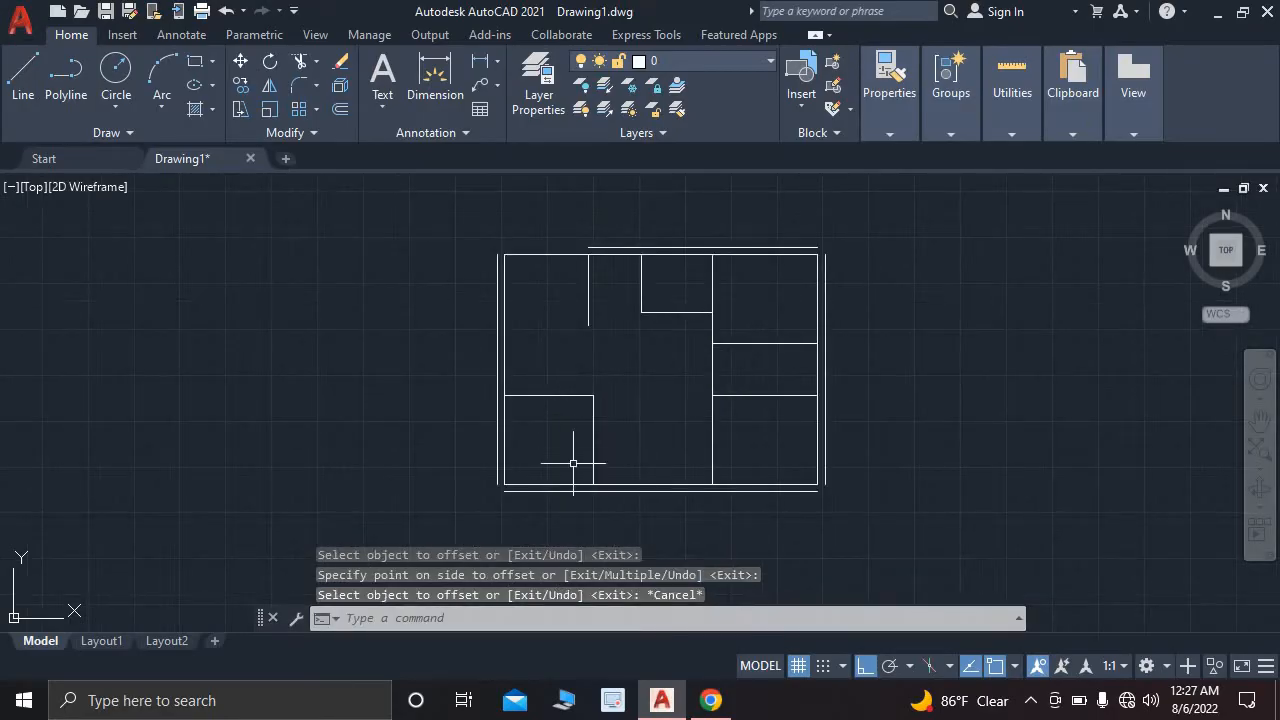
pyautogui.scroll(1, 573, 460)
pyautogui.scroll(1, 531, 380)
pyautogui.scroll(1, 491, 406)
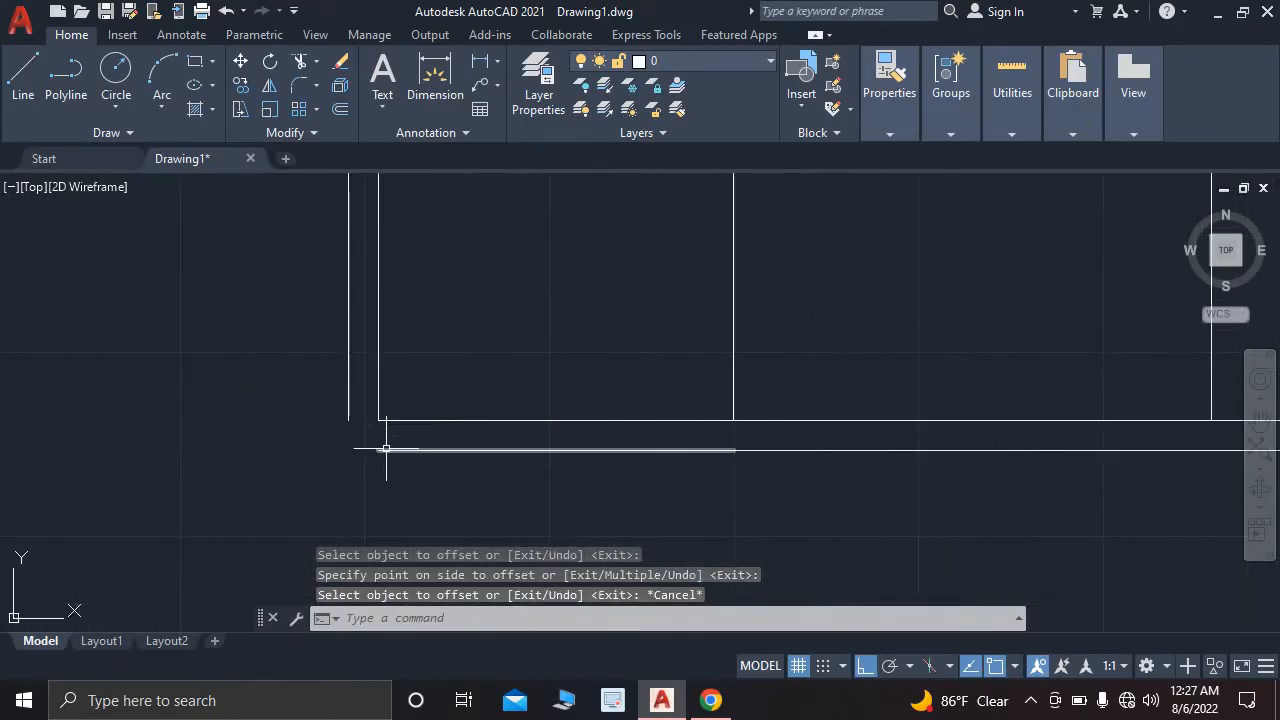
pyautogui.click(298, 88)
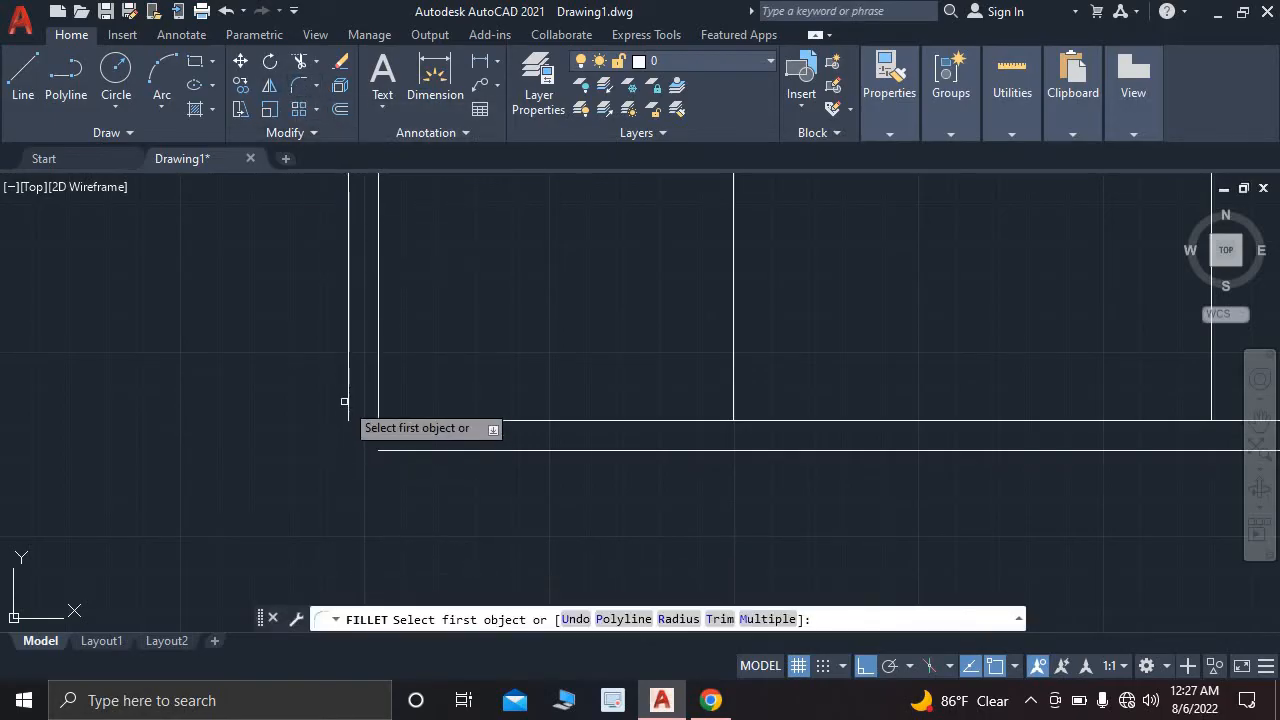
pyautogui.click(348, 400)
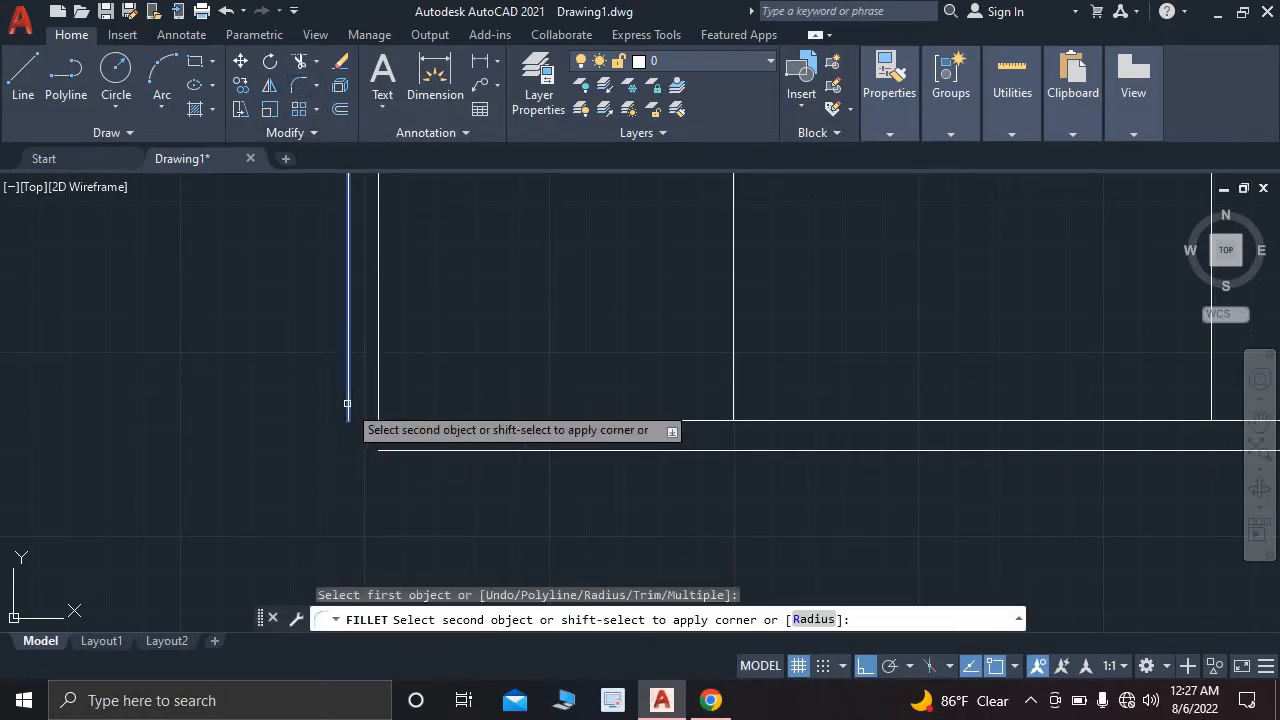
pyautogui.click(385, 446)
# - Join the offset south and east wall lines at bedroom B3's outer corner with Fillet
pyautogui.moveTo(566, 340); pyautogui.dragTo(286, 371, button='middle')
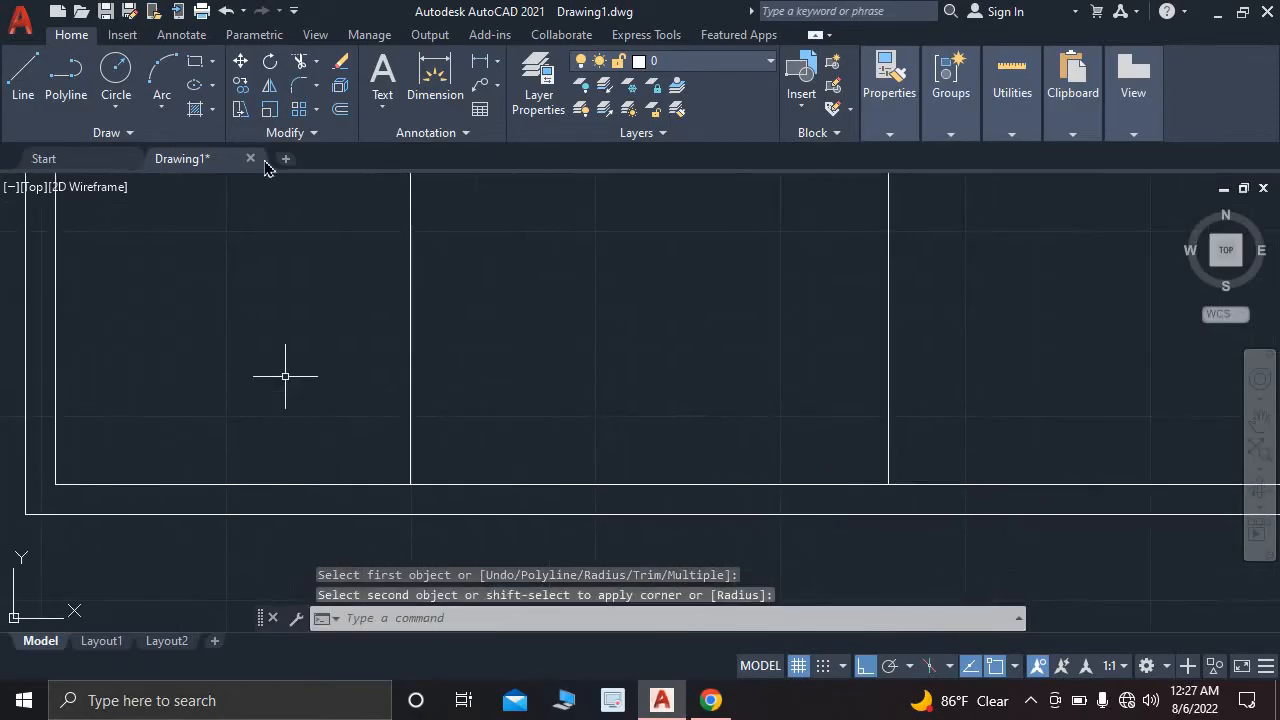
pyautogui.scroll(-2, 305, 365)
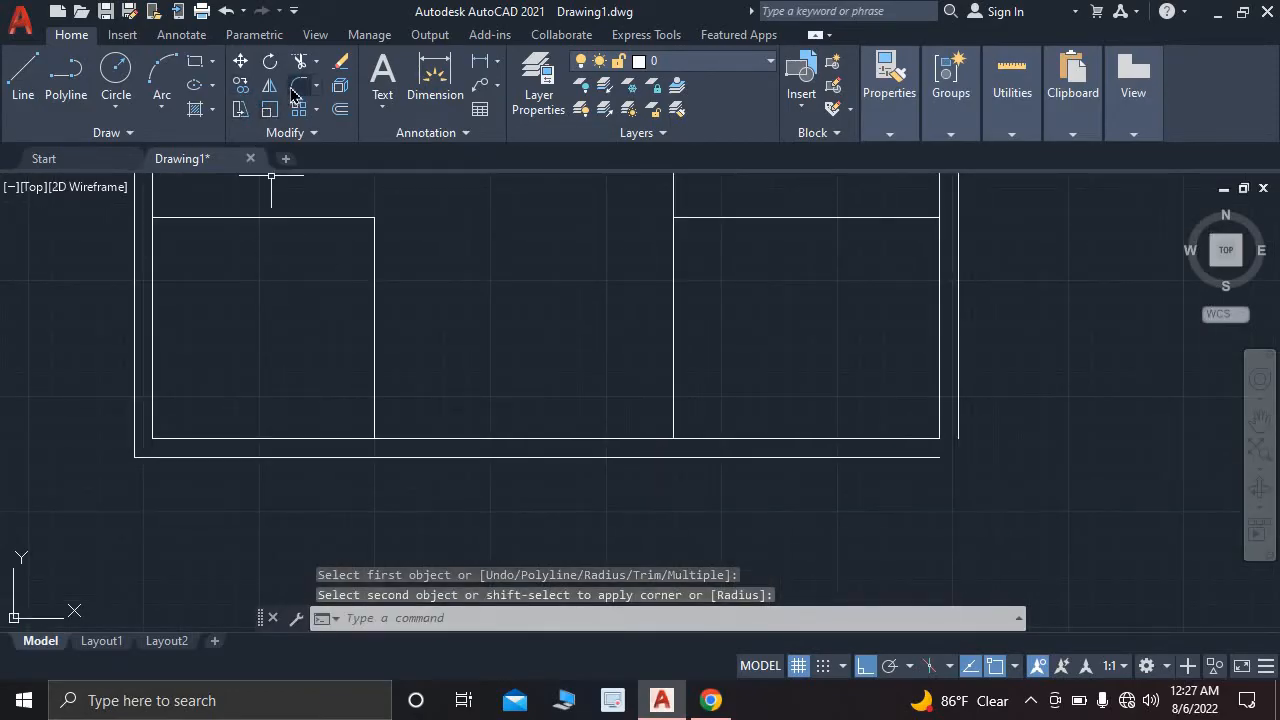
pyautogui.press('space')
pyautogui.scroll(-2, 771, 334)
pyautogui.moveTo(771, 334); pyautogui.dragTo(573, 345, button='middle')
pyautogui.scroll(2, 700, 414)
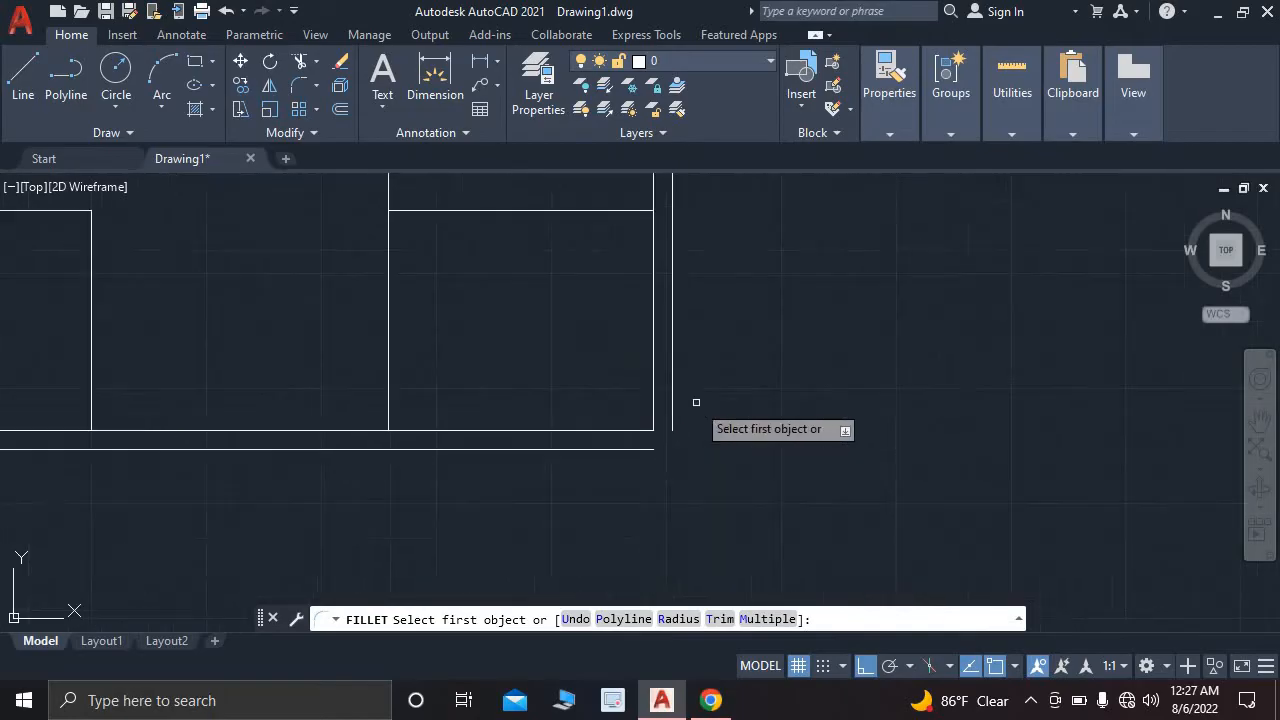
pyautogui.scroll(2, 655, 414)
pyautogui.click(655, 415)
pyautogui.click(617, 482)
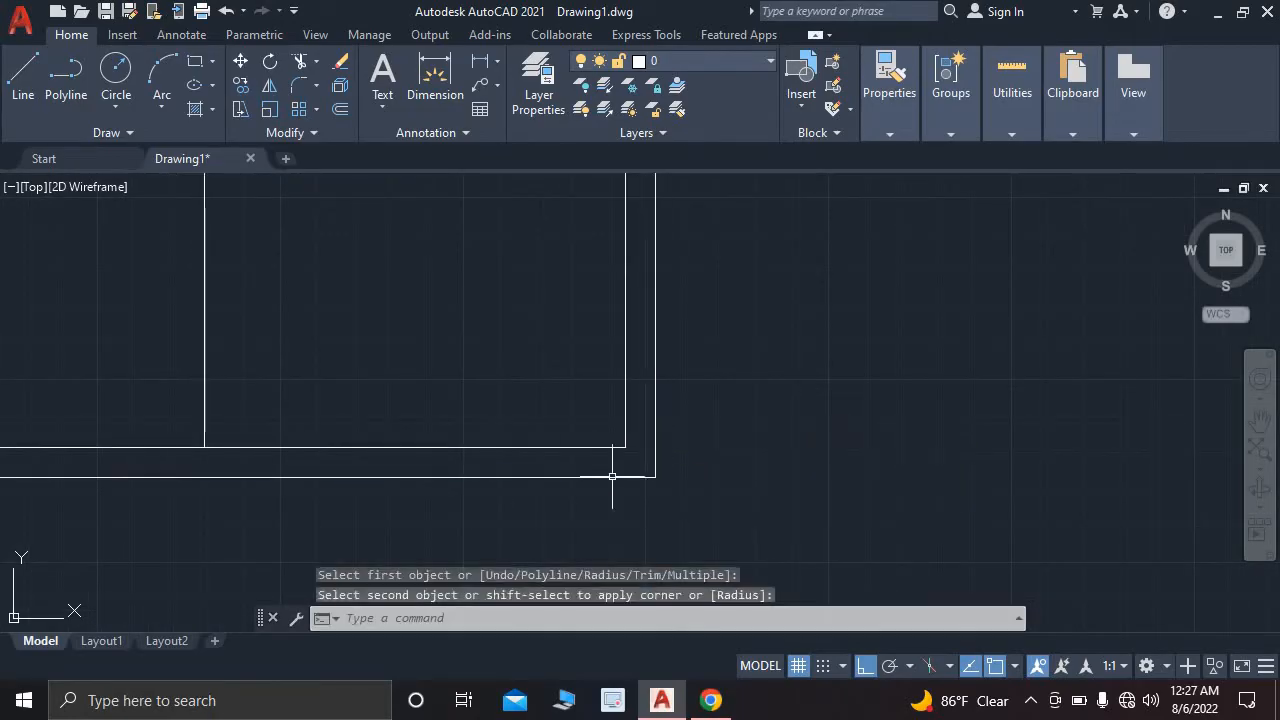
# - Join the offset north and east wall lines at bedroom B2's outer corner with Fillet
pyautogui.scroll(-2, 609, 371)
pyautogui.moveTo(606, 309); pyautogui.dragTo(610, 530, button='middle')
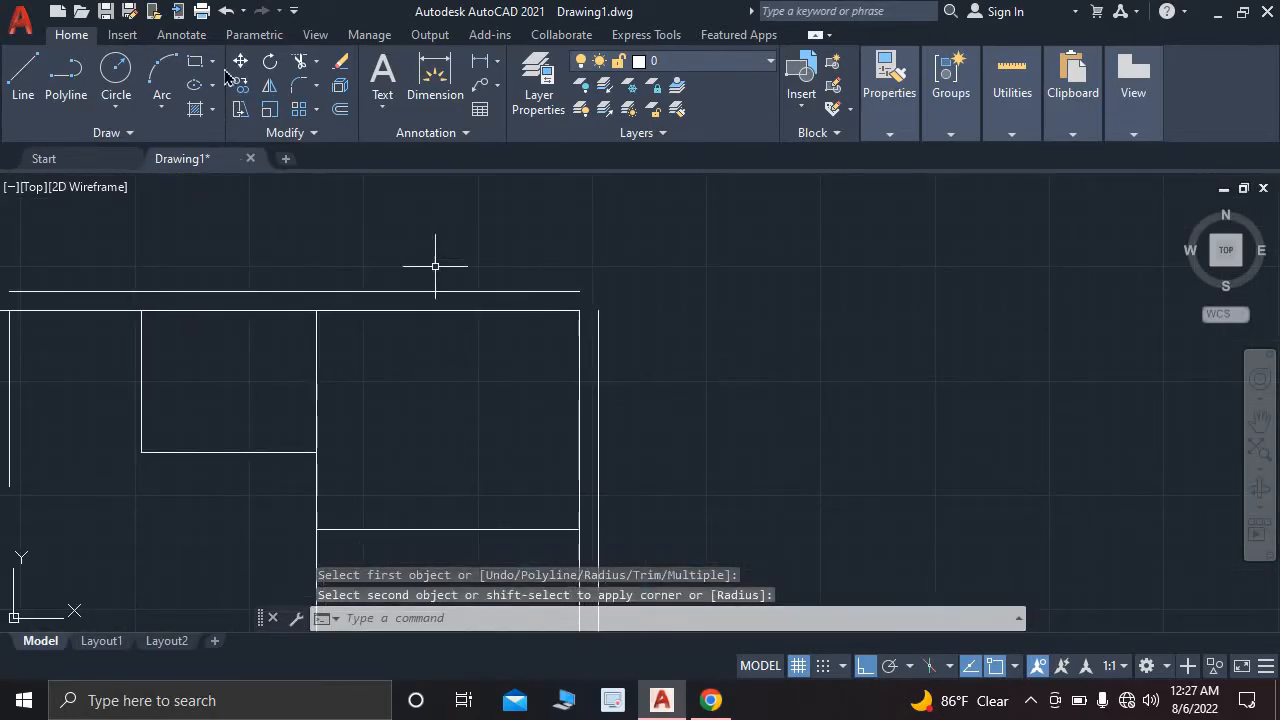
pyautogui.click(298, 85)
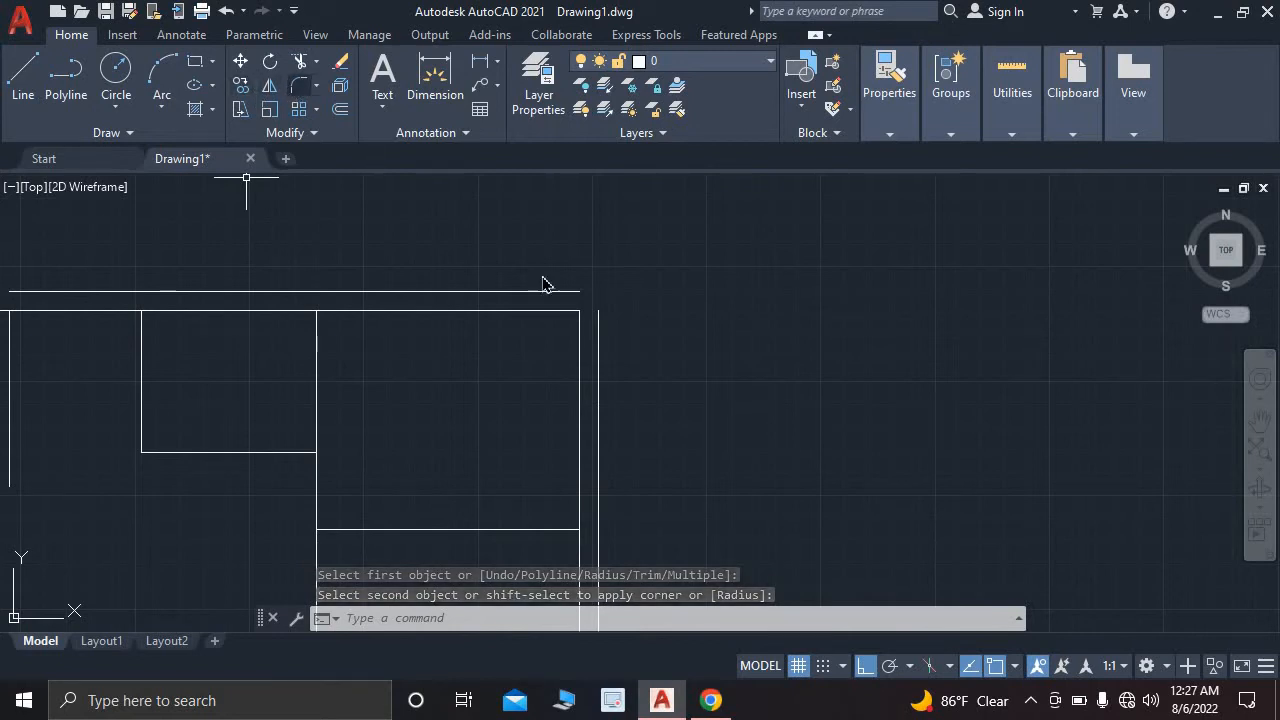
pyautogui.scroll(1, 564, 293)
pyautogui.scroll(4, 562, 290)
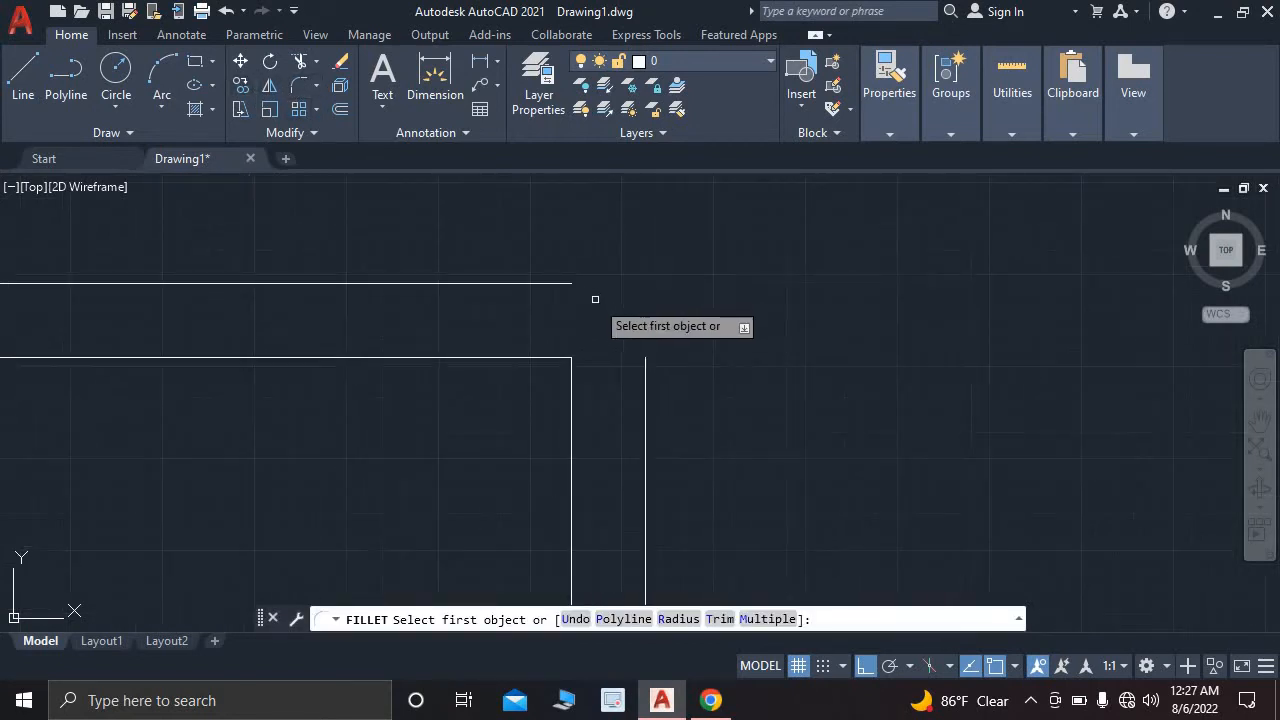
pyautogui.click(560, 284)
pyautogui.click(645, 366)
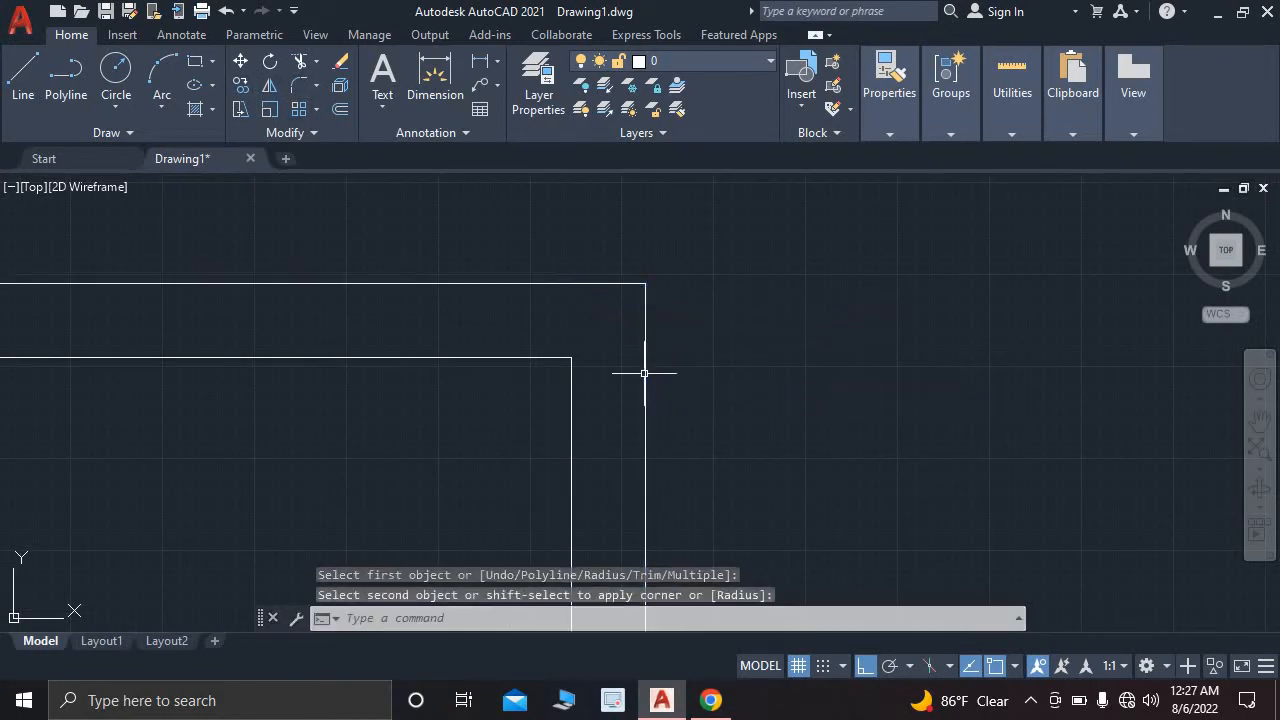
# - Check the floor plan reference in Chrome, return to AutoCAD and look over the outer walls and interior partition lines
pyautogui.scroll(-3, 648, 366)
pyautogui.moveTo(648, 366); pyautogui.dragTo(875, 325, button='middle')
pyautogui.scroll(-3, 623, 423)
pyautogui.moveTo(623, 423); pyautogui.dragTo(674, 289, button='middle')
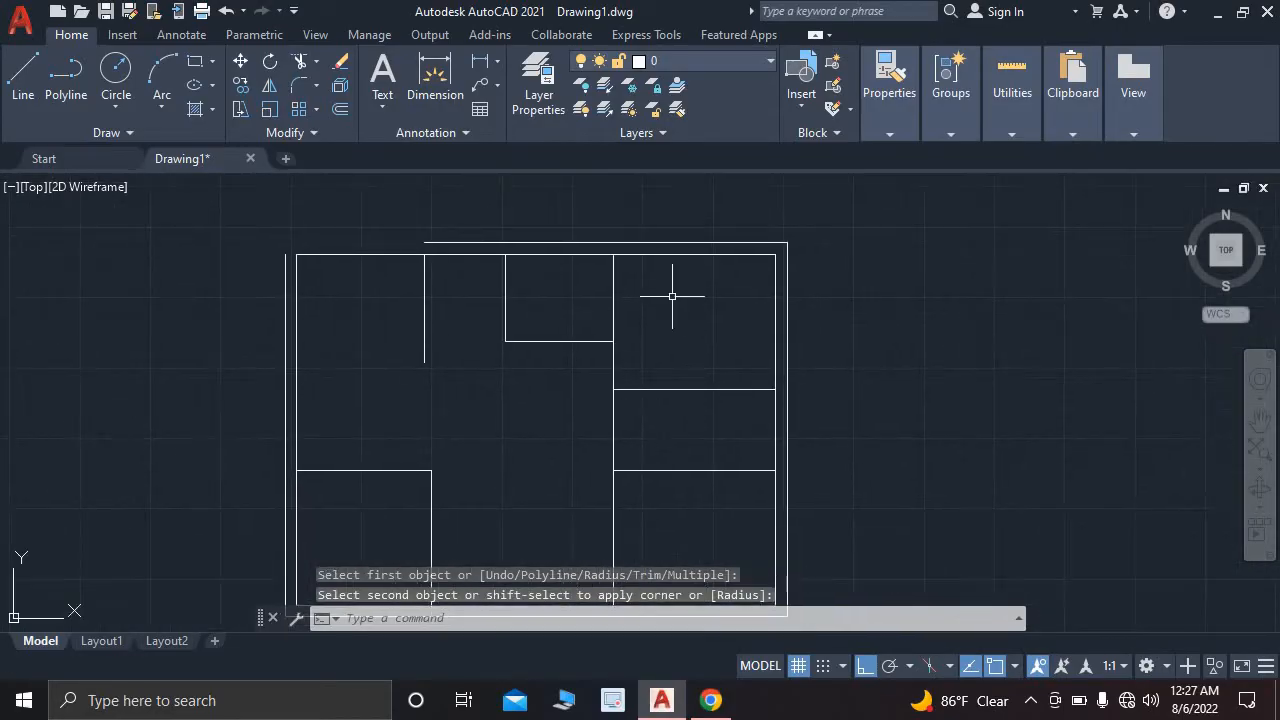
pyautogui.click(711, 700)
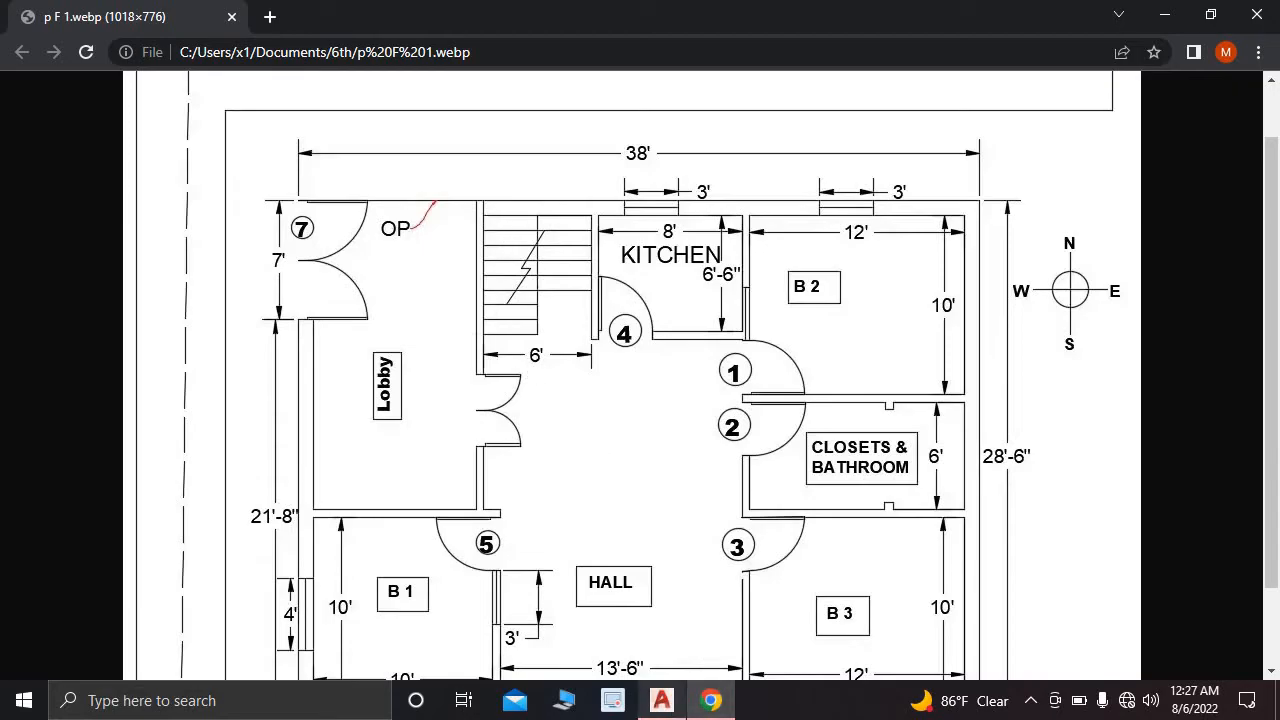
pyautogui.click(661, 700)
pyautogui.scroll(4, 543, 244)
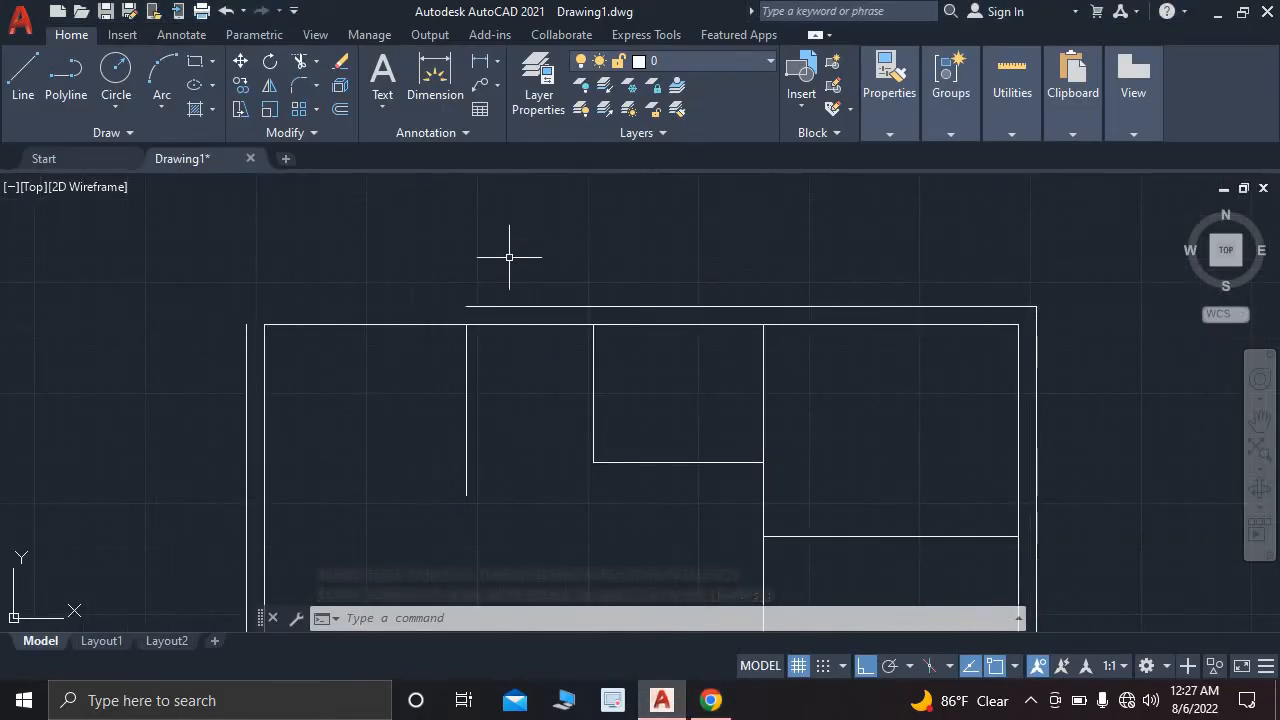
pyautogui.scroll(-4, 660, 443)
pyautogui.moveTo(660, 443); pyautogui.dragTo(611, 329, button='middle')
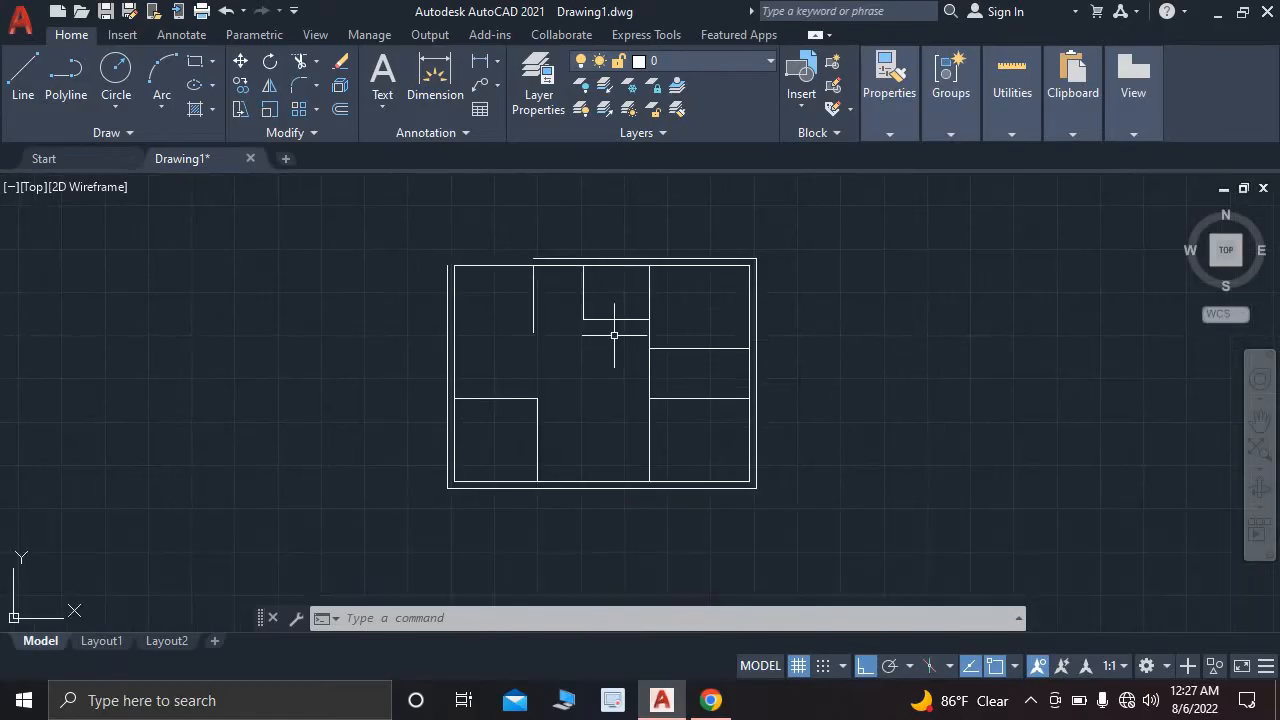
pyautogui.scroll(2, 627, 359)
pyautogui.scroll(2, 732, 399)
pyautogui.scroll(-2, 732, 399)
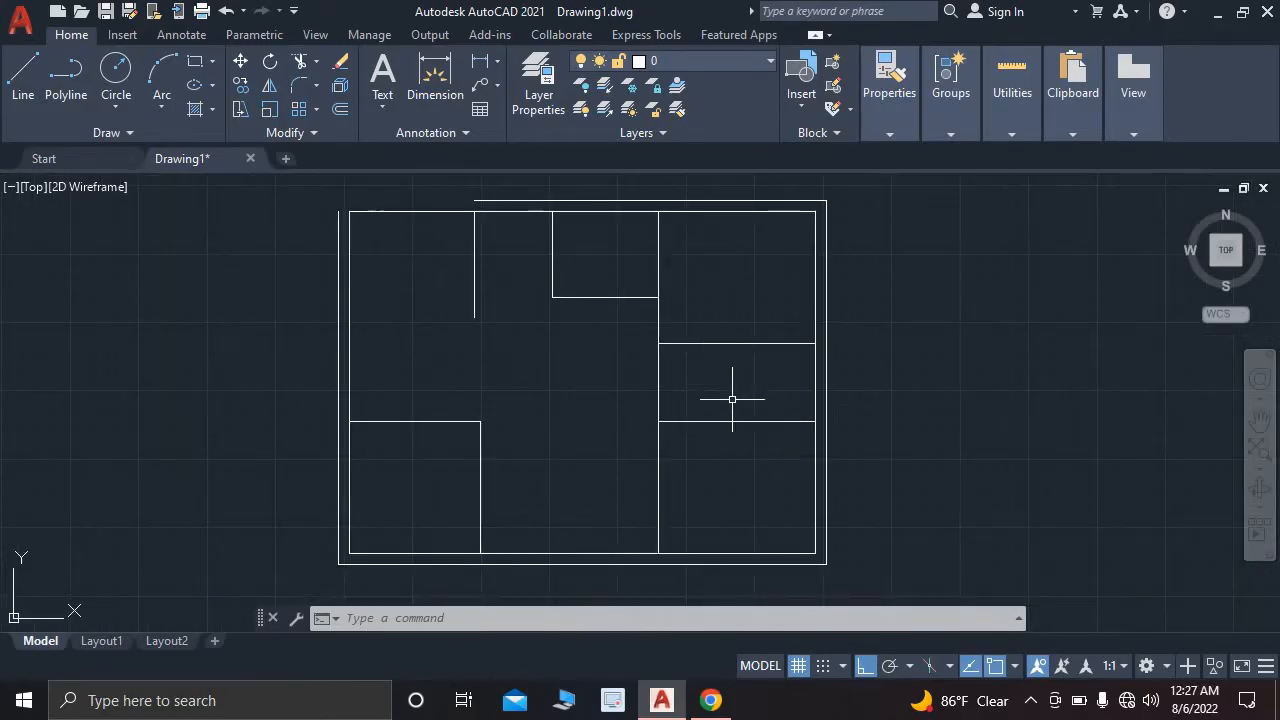
# - Offset bedroom B3's north wall line 5" south into the room, and the line separating B3 and the closets from the hall 5" east
pyautogui.scroll(2, 728, 414)
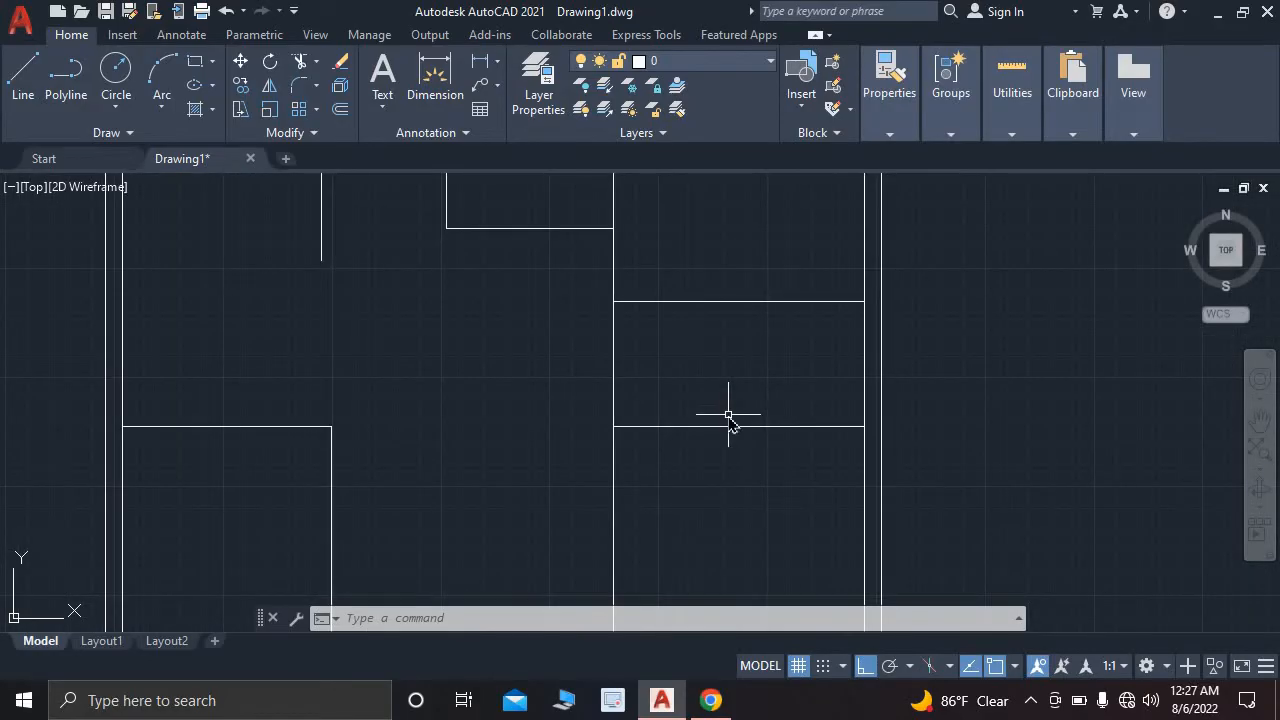
pyautogui.press('Return')
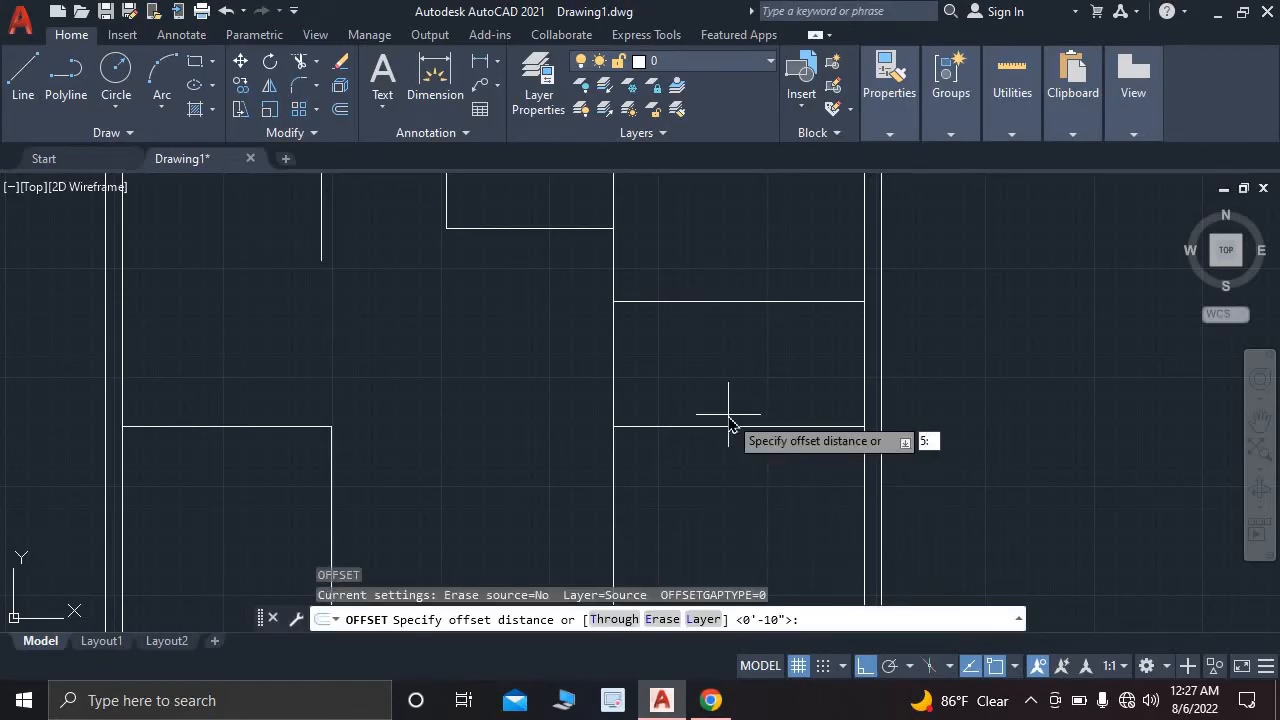
pyautogui.press('Return')
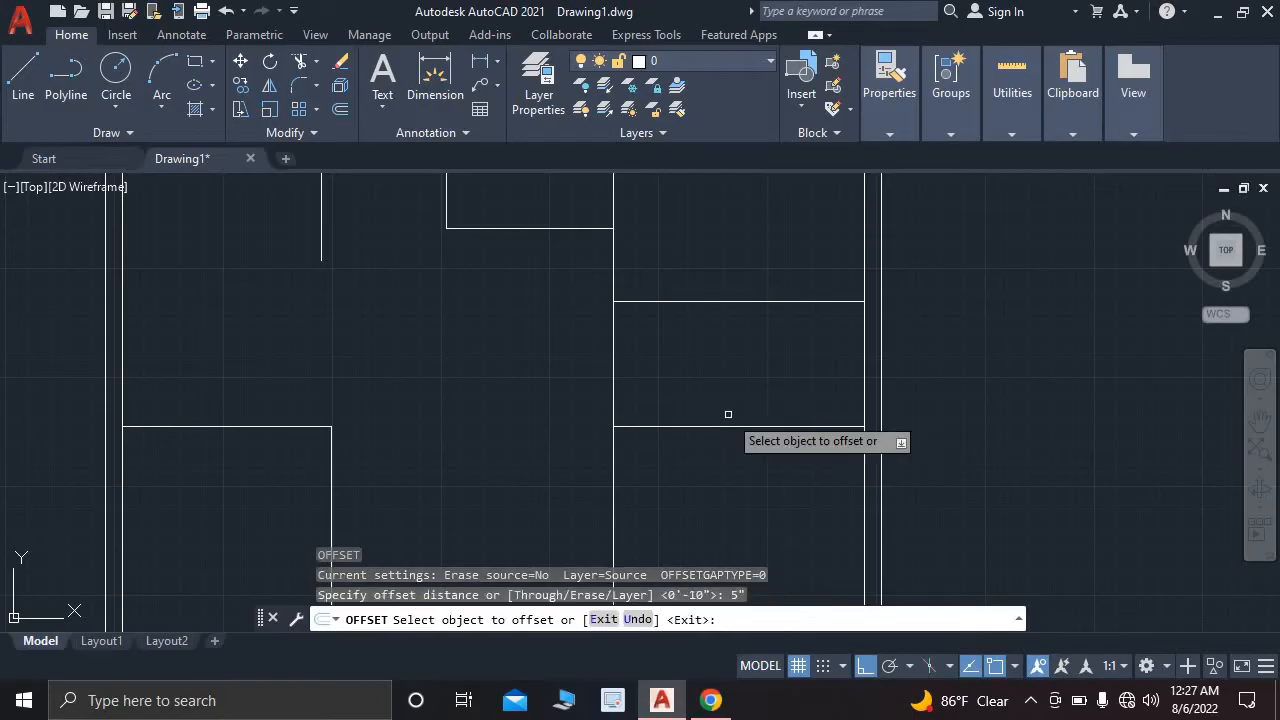
pyautogui.click(722, 426)
pyautogui.click(720, 445)
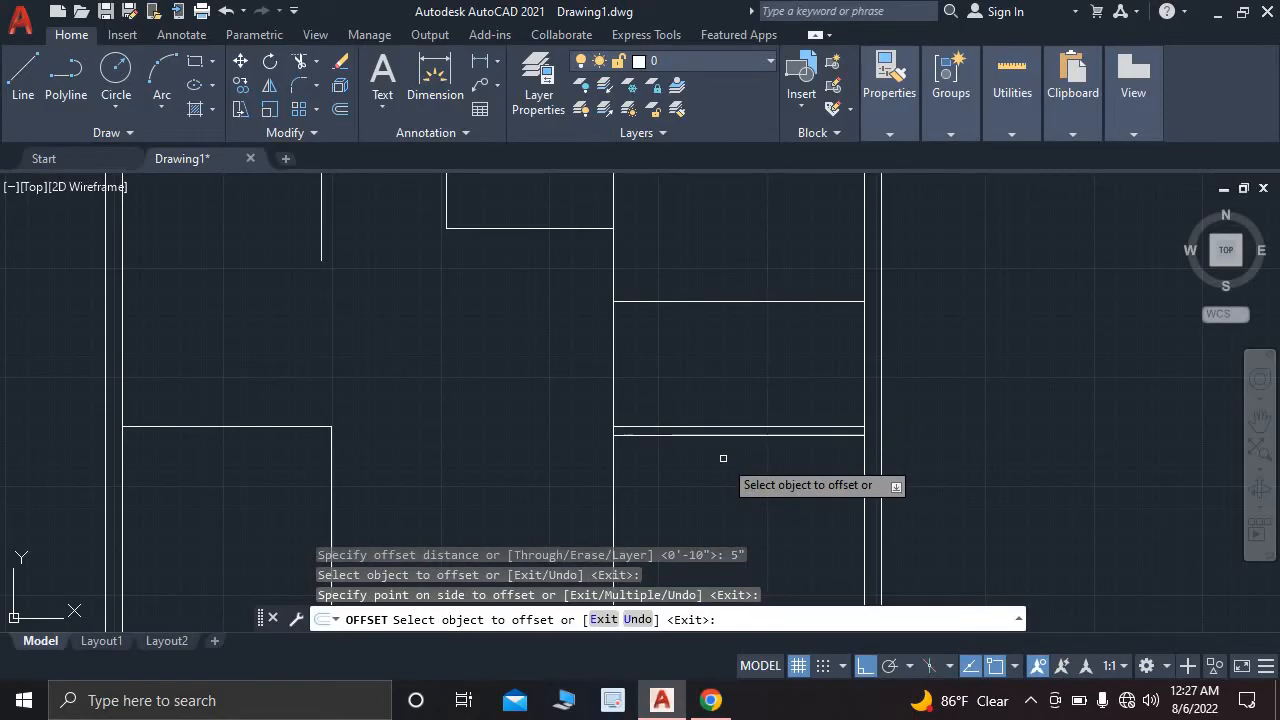
pyautogui.scroll(-2, 720, 450)
pyautogui.moveTo(718, 437); pyautogui.dragTo(713, 379, button='middle')
pyautogui.scroll(2, 600, 440)
pyautogui.click(677, 432)
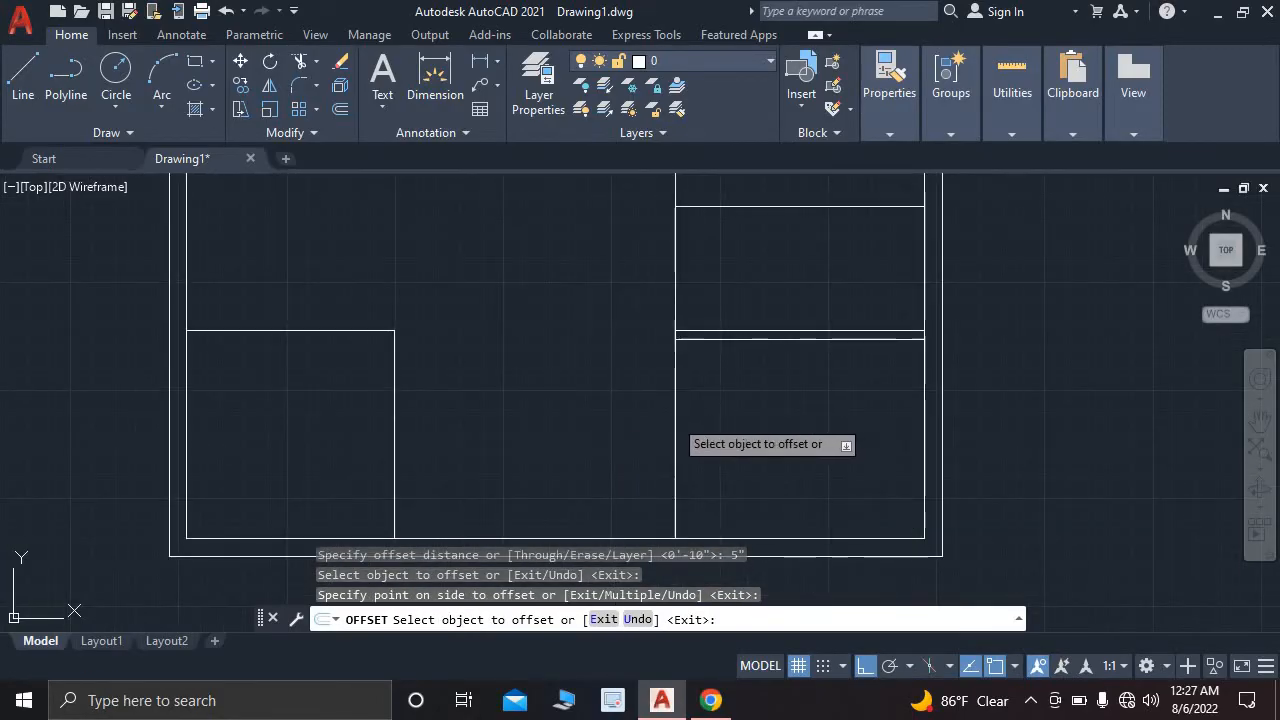
pyautogui.click(702, 422)
# - Offset the line between the closets and bedroom B2 5" north, and B2's west wall line 5" east
pyautogui.moveTo(709, 236); pyautogui.dragTo(693, 363, button='middle')
pyautogui.scroll(1, 693, 362)
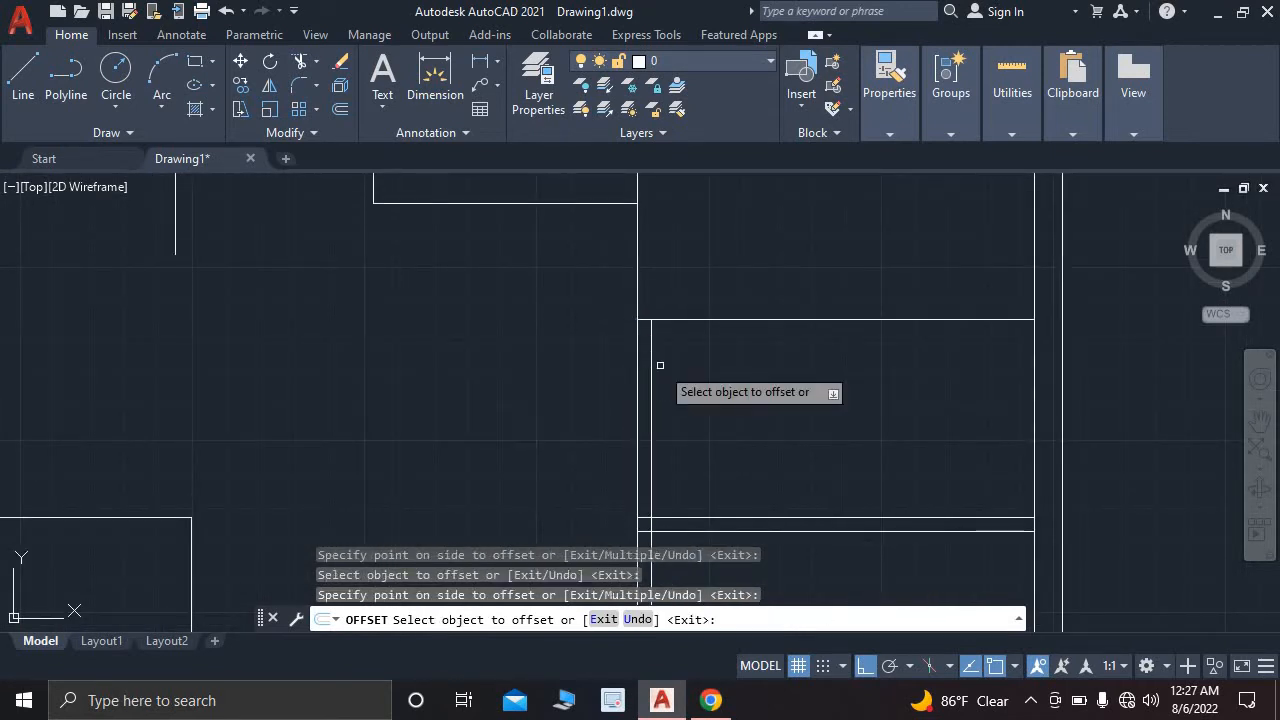
pyautogui.click(668, 320)
pyautogui.click(676, 282)
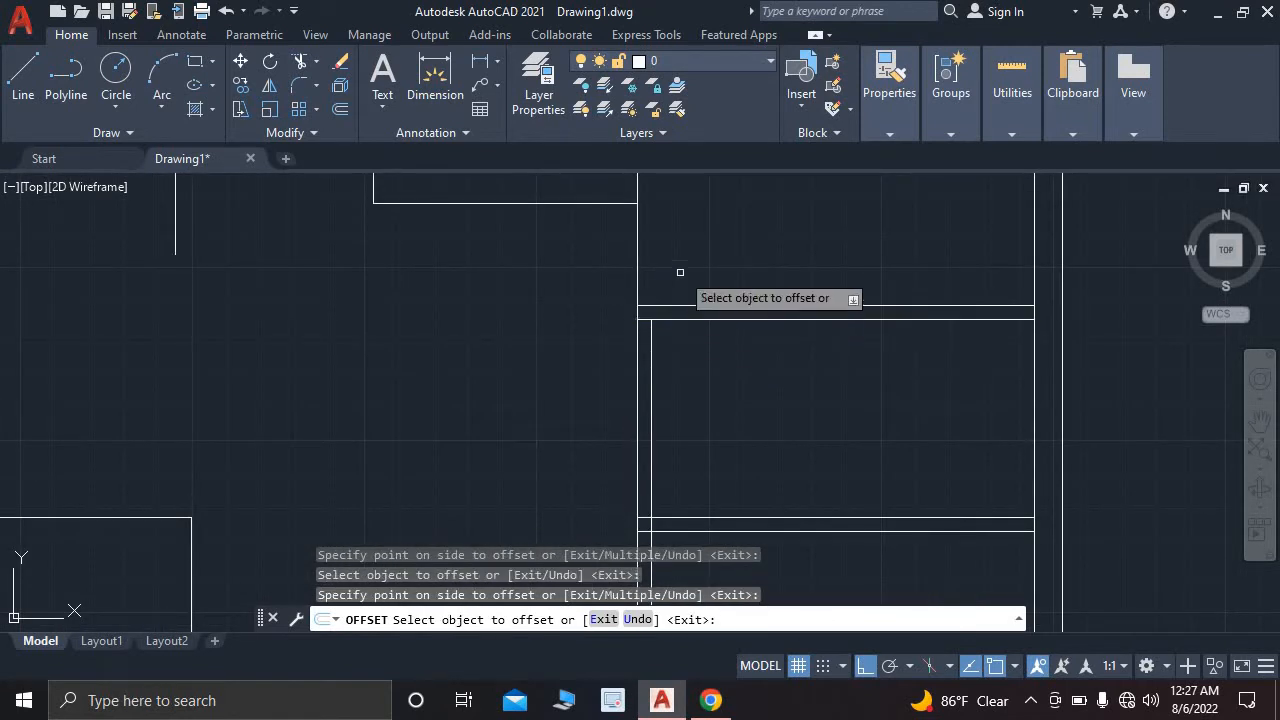
pyautogui.moveTo(677, 274); pyautogui.dragTo(654, 417, button='middle')
pyautogui.click(616, 292)
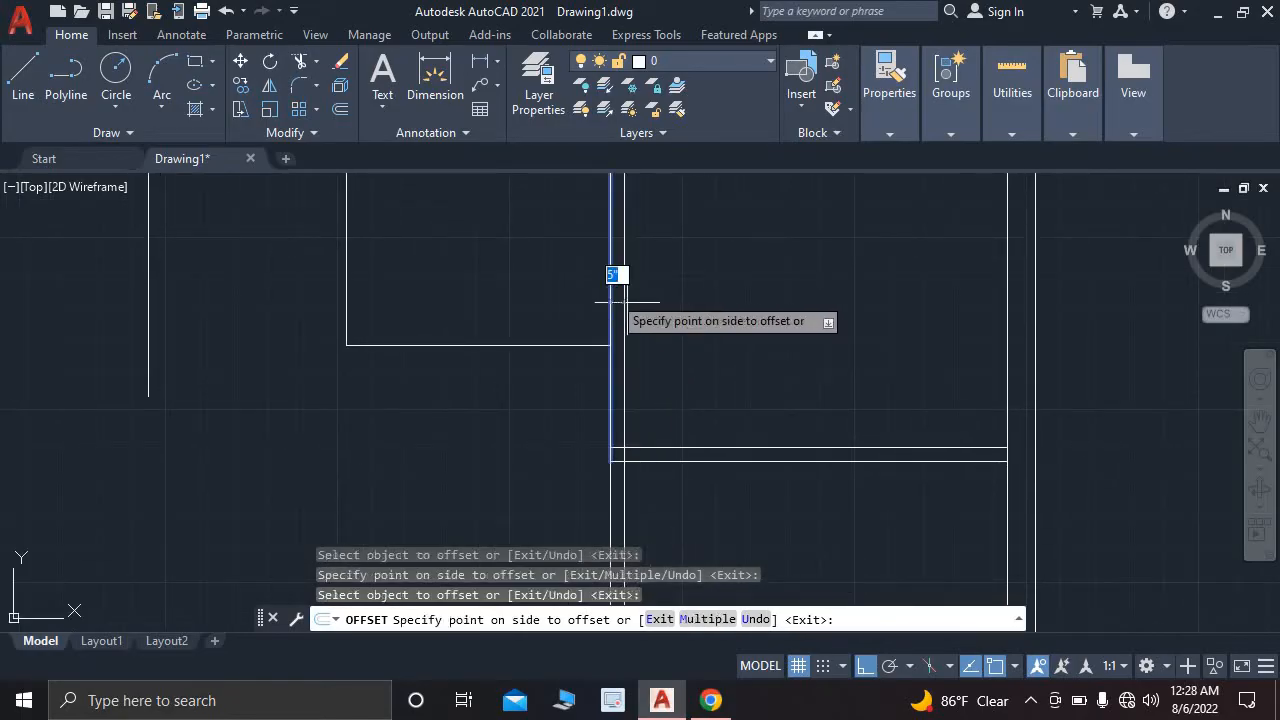
pyautogui.click(645, 305)
# - Offset the kitchen's west and south wall lines 5" inward
pyautogui.scroll(-3, 551, 286)
pyautogui.scroll(3, 507, 283)
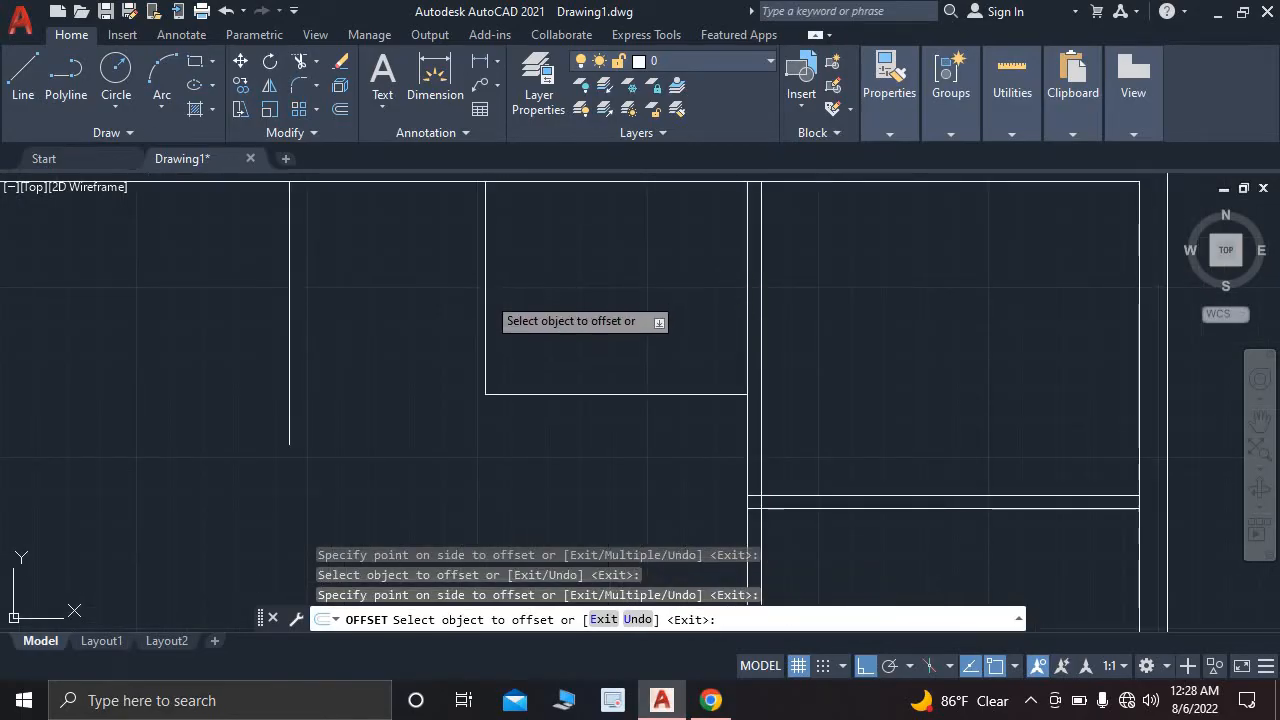
pyautogui.click(486, 318)
pyautogui.click(543, 396)
pyautogui.click(548, 393)
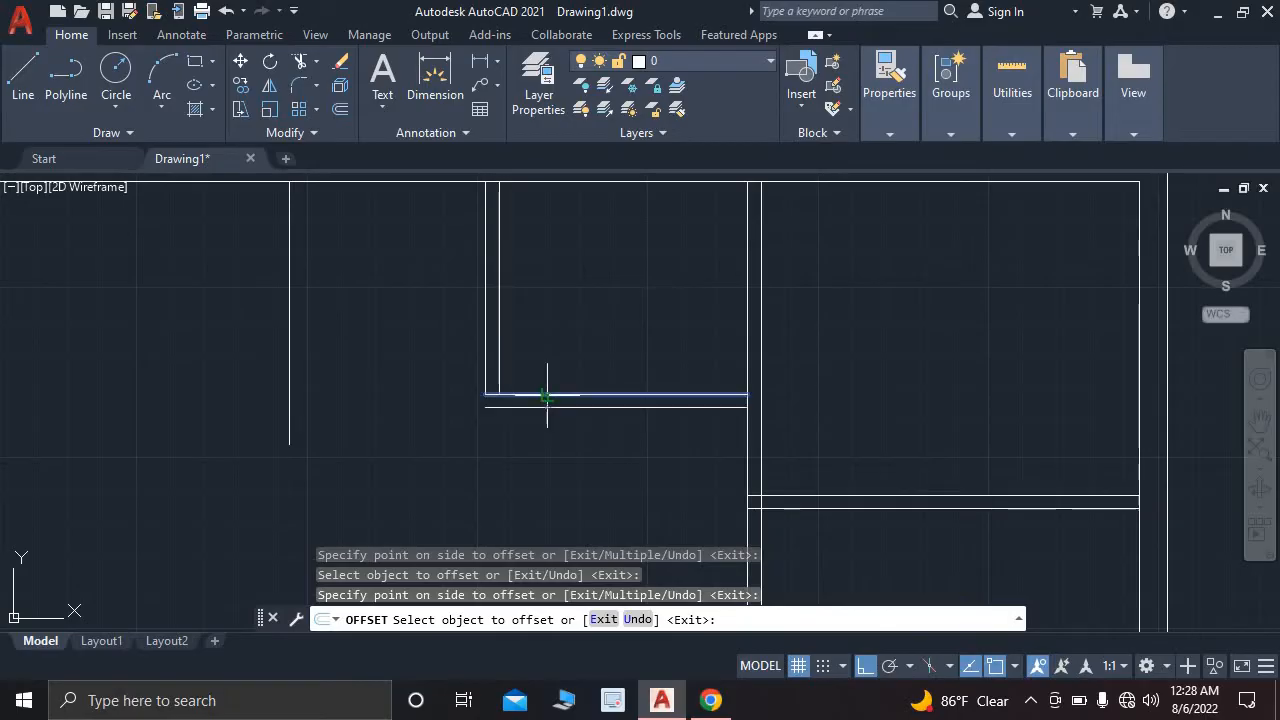
pyautogui.click(543, 366)
# - Offset the wall line between the lobby and the staircase 5" west
pyautogui.click(291, 363)
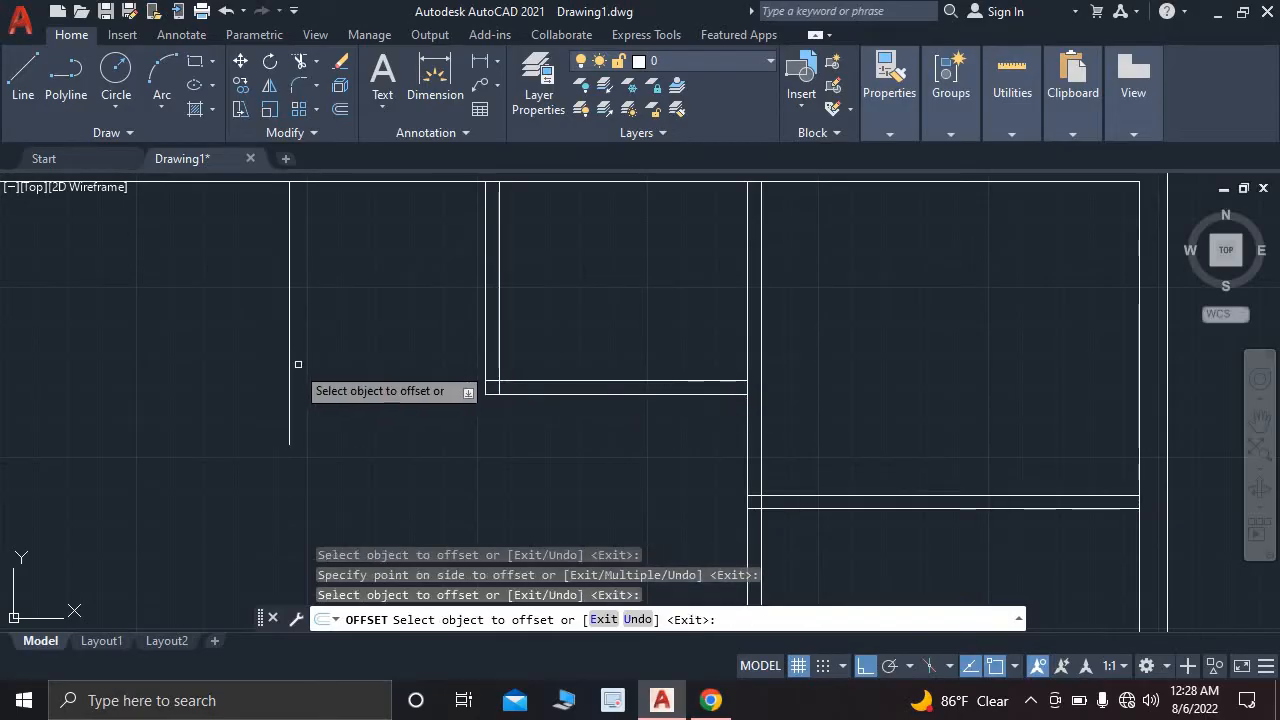
pyautogui.click(289, 355)
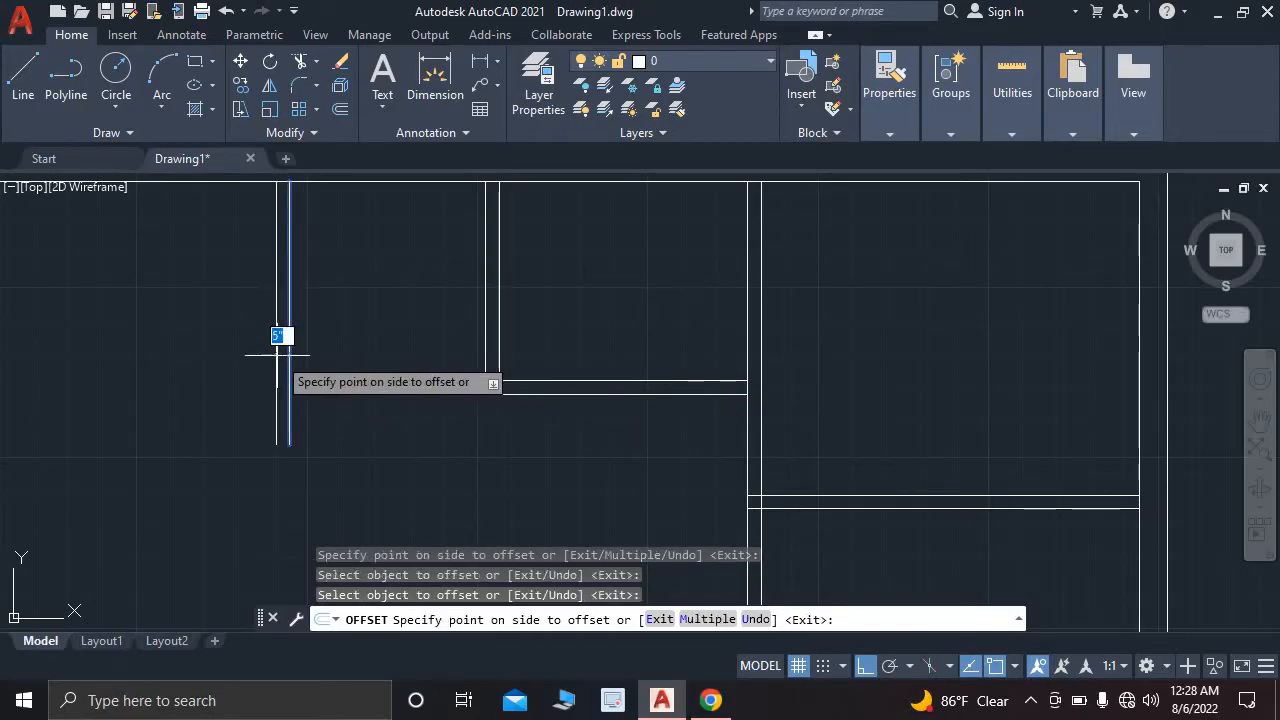
pyautogui.click(277, 352)
# - Offset bedroom B1's north and east wall lines 5" into the room and end the Offset command
pyautogui.scroll(-3, 383, 357)
pyautogui.moveTo(383, 357); pyautogui.dragTo(429, 254, button='middle')
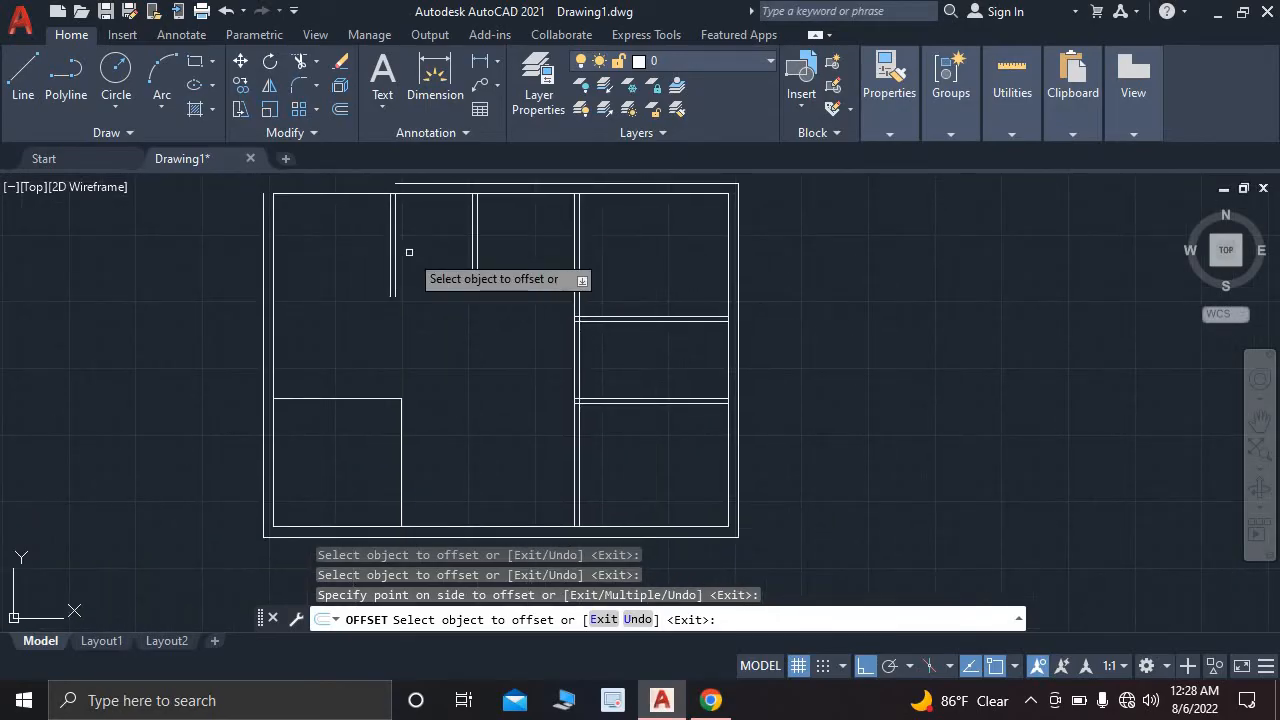
pyautogui.scroll(-2, 423, 294)
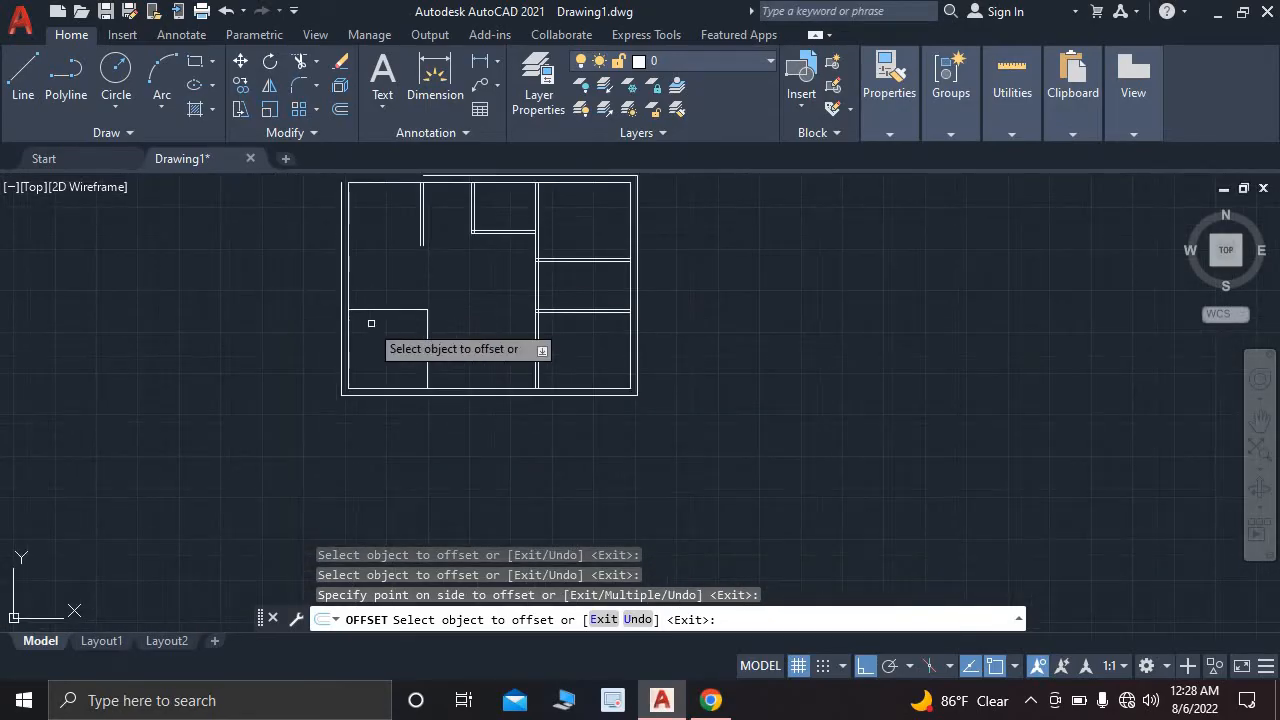
pyautogui.scroll(4, 390, 300)
pyautogui.click(406, 287)
pyautogui.click(408, 322)
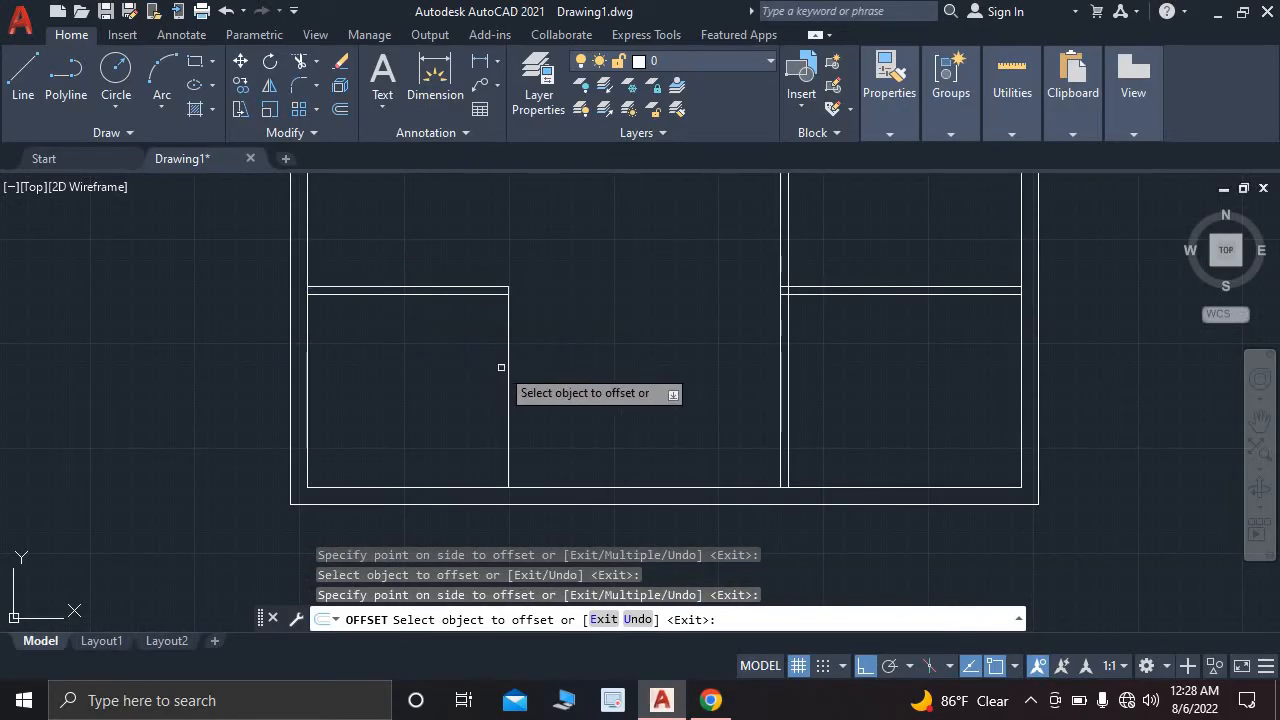
pyautogui.click(508, 374)
pyautogui.click(605, 300)
pyautogui.scroll(-4, 612, 310)
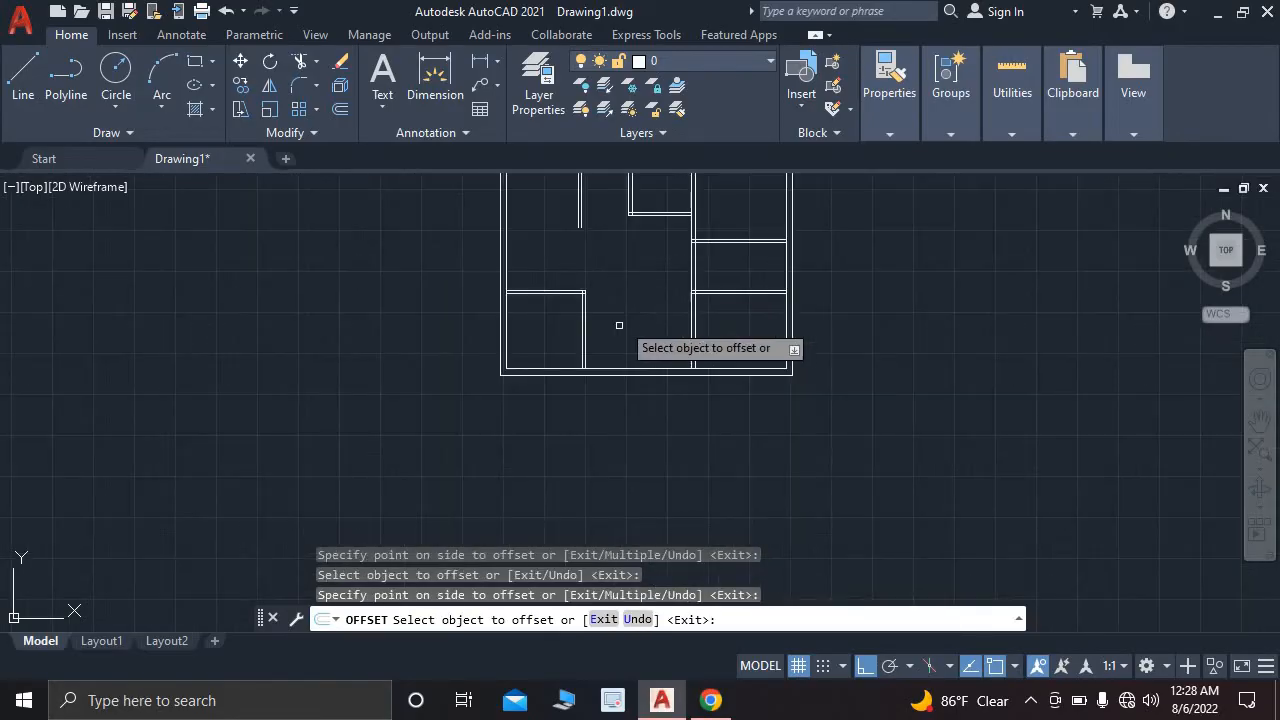
pyautogui.moveTo(620, 323); pyautogui.dragTo(502, 446, button='middle')
pyautogui.scroll(3, 508, 343)
pyautogui.scroll(-2, 531, 334)
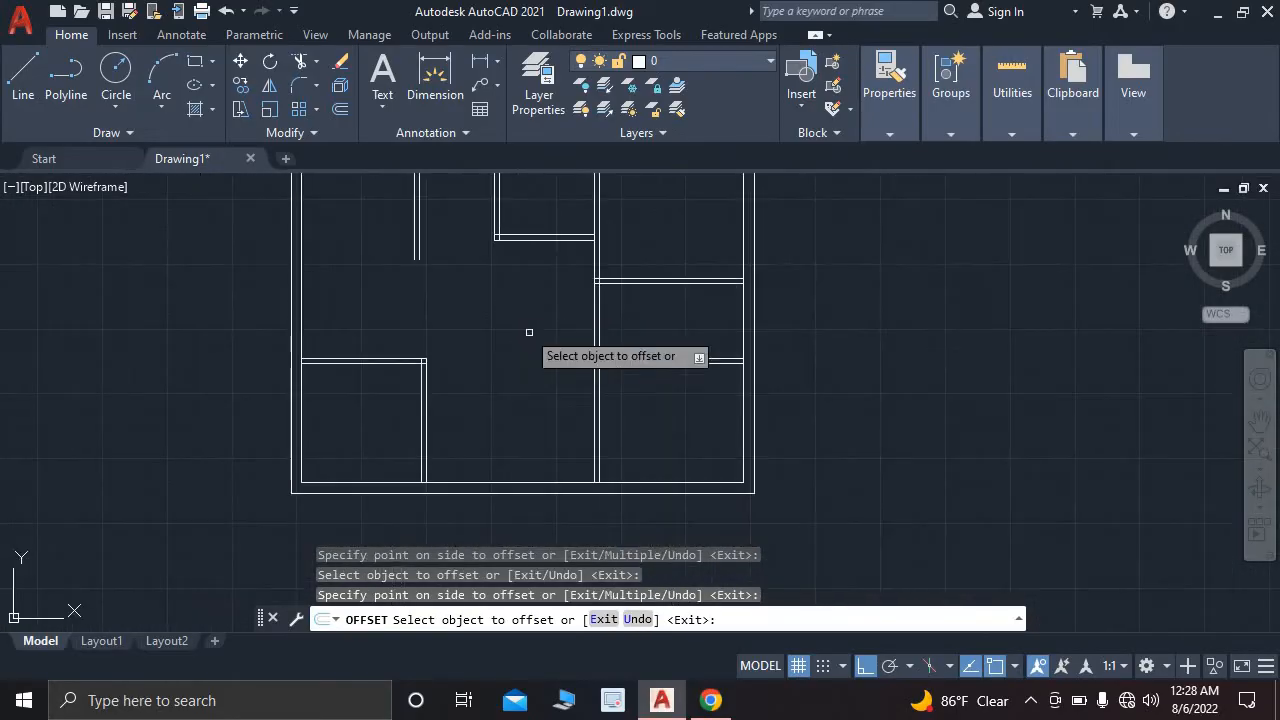
pyautogui.press('Escape')
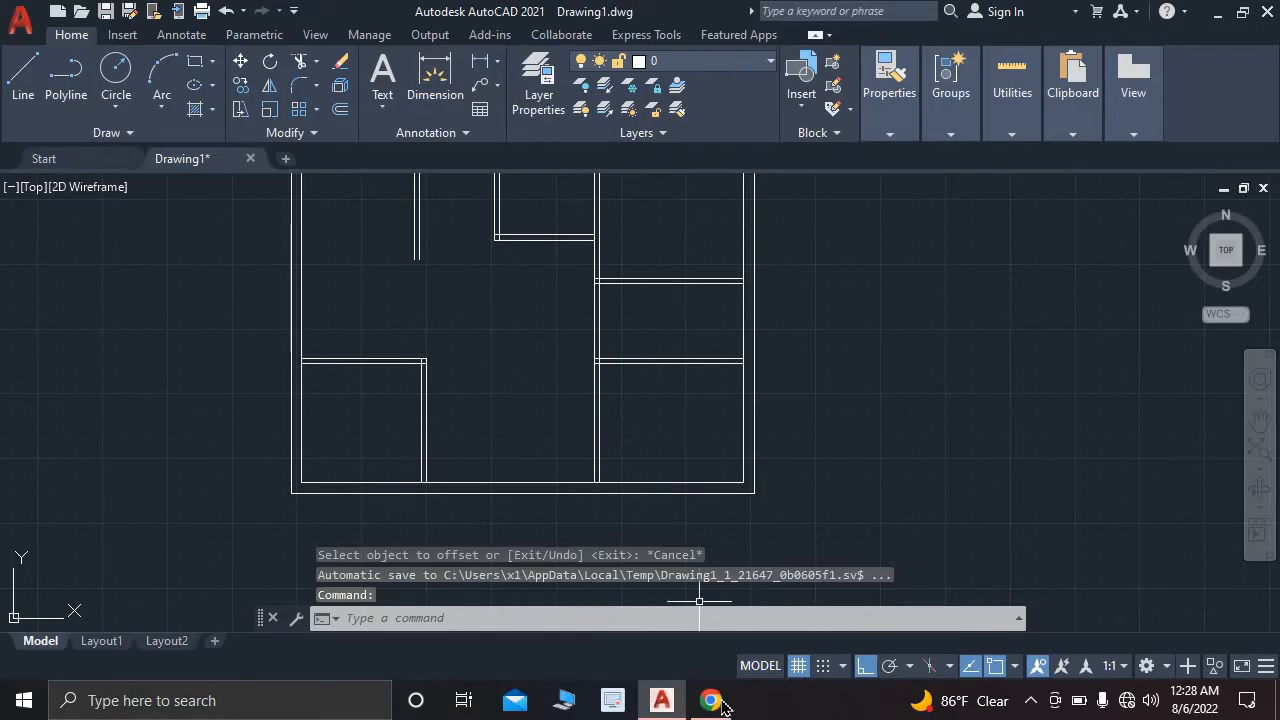
# - Check the interior walls and door openings on the Chrome reference, and return to AutoCAD to compare the drawn walls
pyautogui.click(724, 705)
pyautogui.scroll(-2, 730, 470)
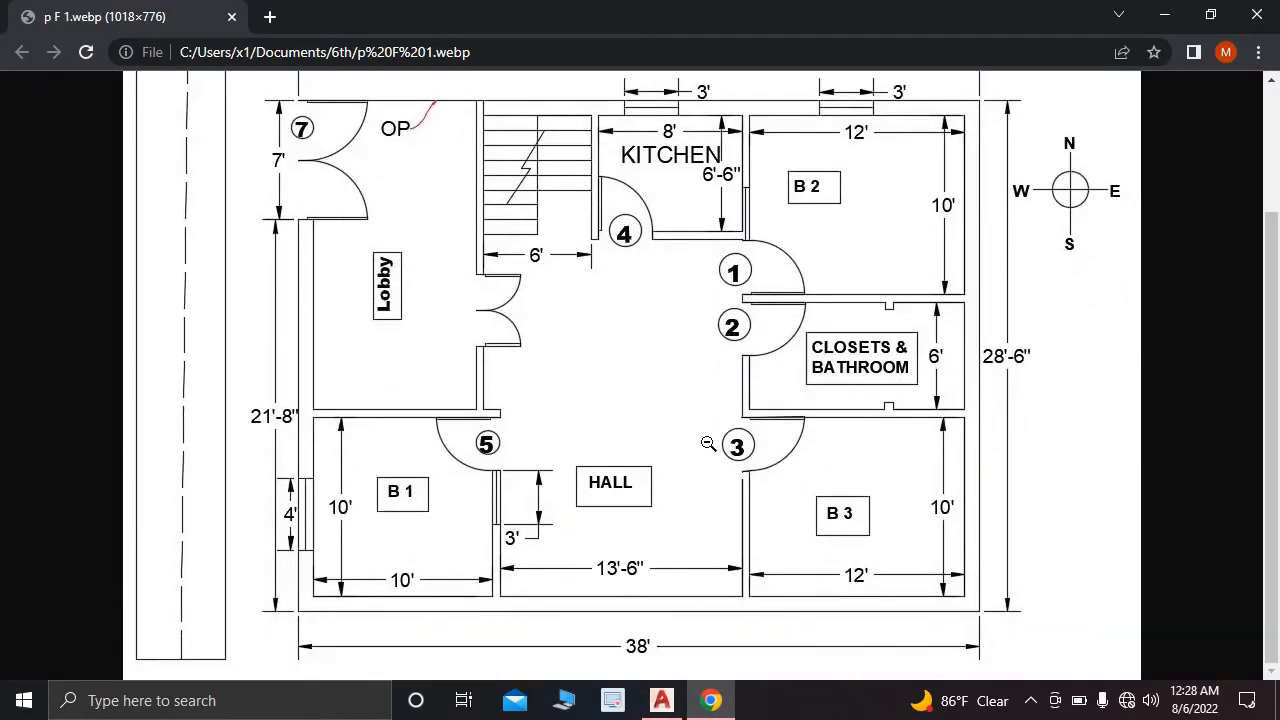
pyautogui.scroll(1, 692, 590)
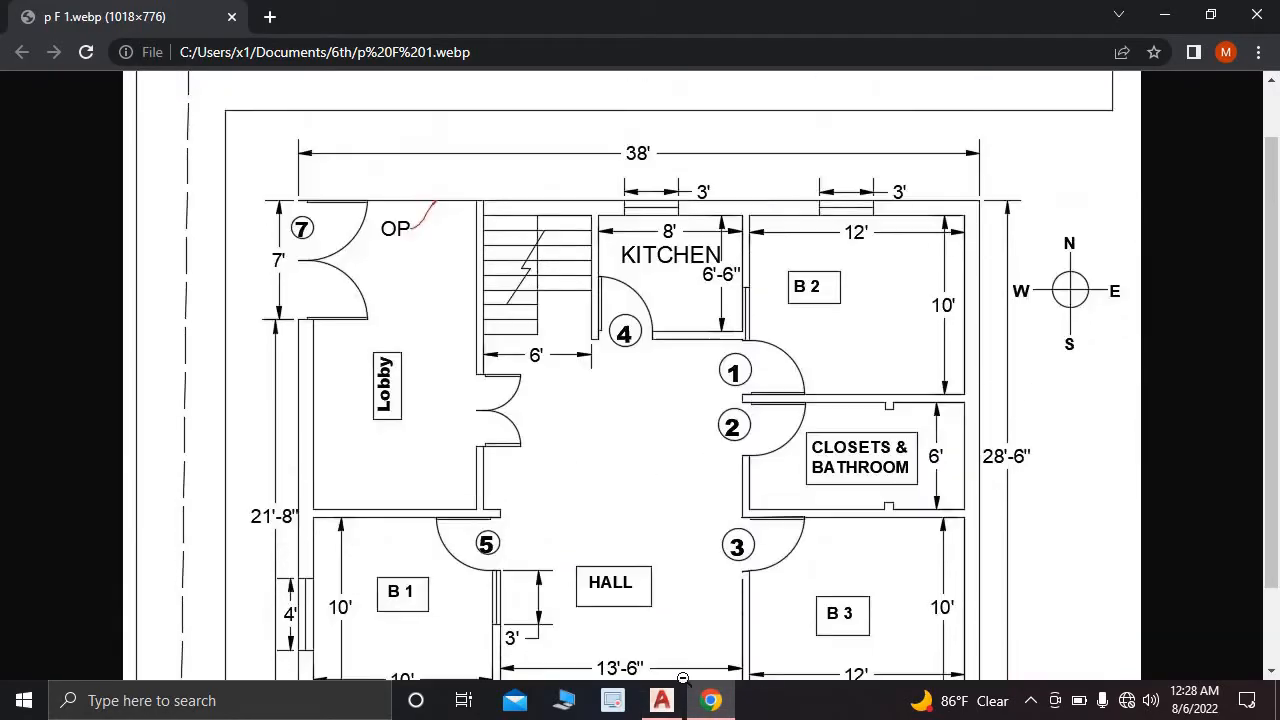
pyautogui.click(661, 702)
pyautogui.scroll(-1, 620, 357)
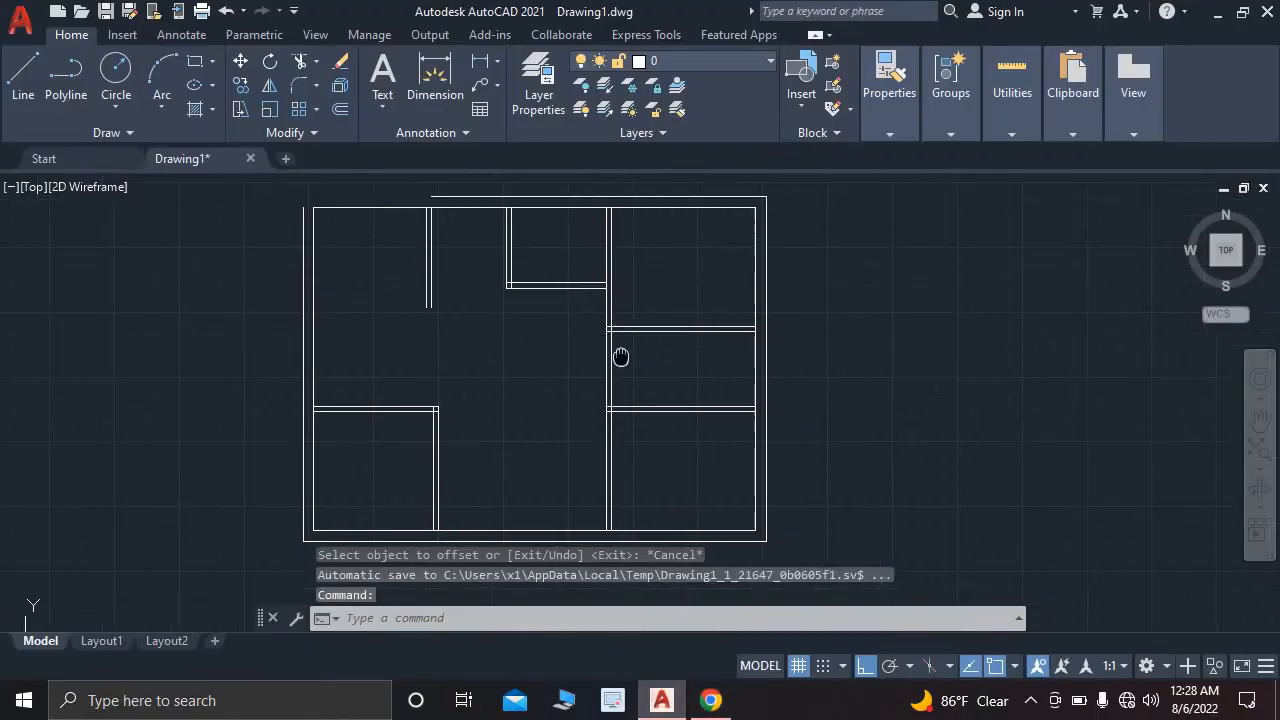
pyautogui.scroll(2, 457, 342)
pyautogui.scroll(-2, 457, 336)
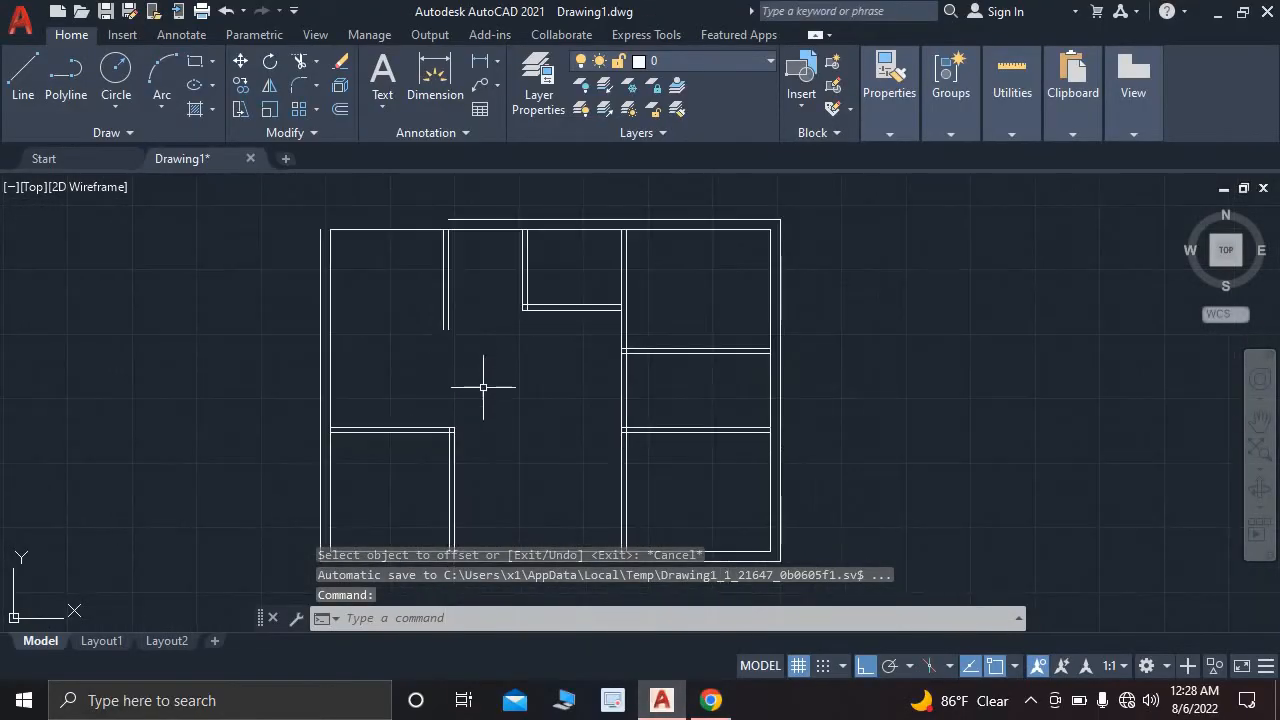
# - Trim the overlapping wall line ends at bedroom B1's northeast corner
pyautogui.scroll(3, 494, 420)
pyautogui.scroll(3, 457, 343)
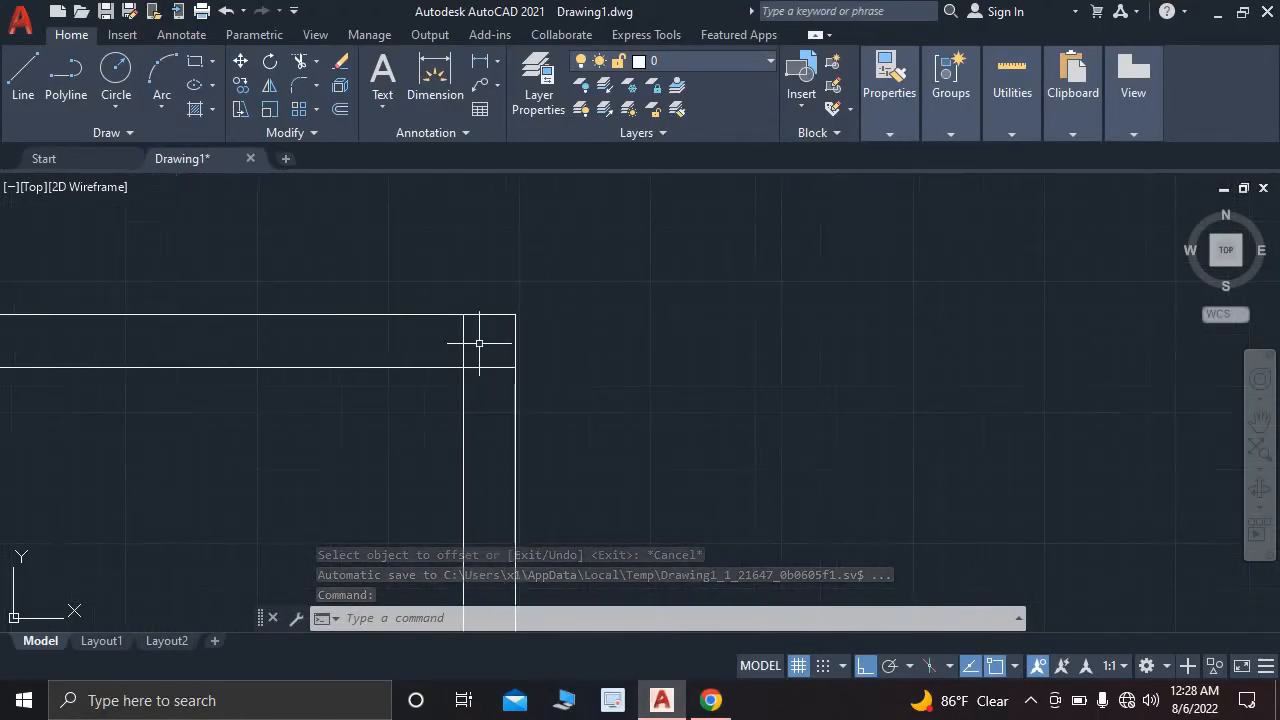
pyautogui.scroll(3, 468, 346)
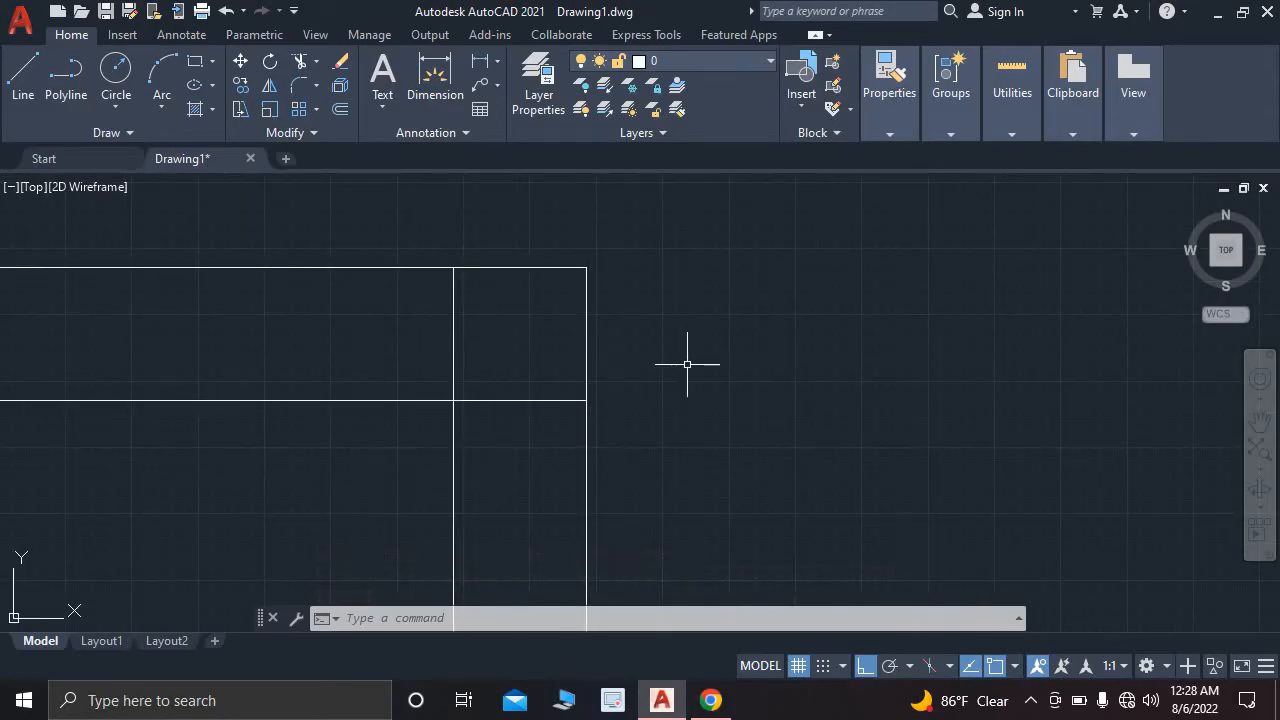
pyautogui.write('r')
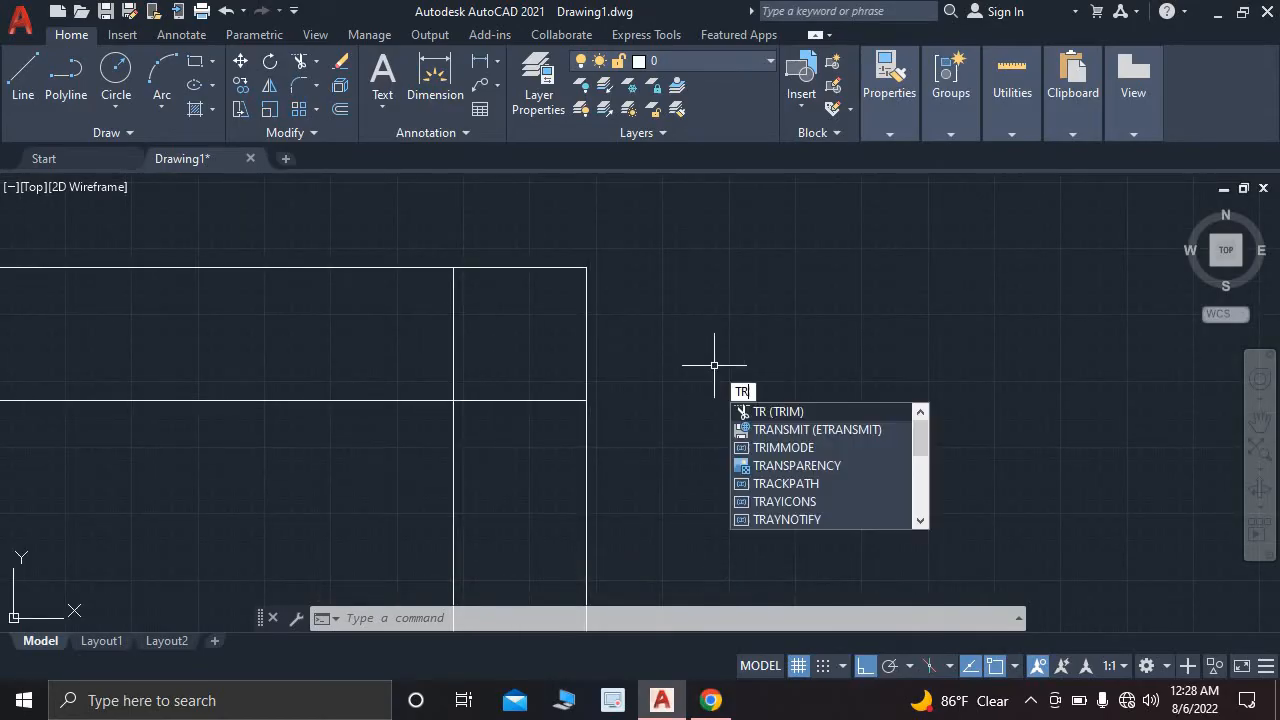
pyautogui.press('Return')
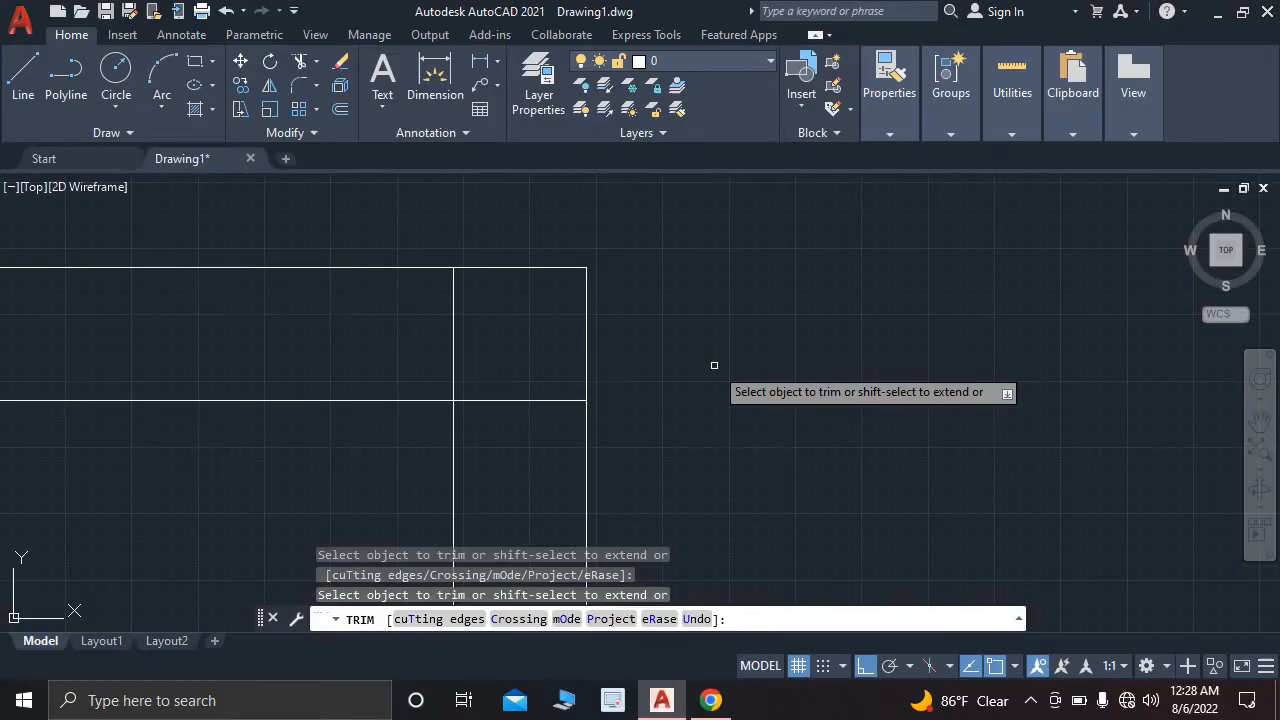
pyautogui.click(450, 362)
pyautogui.click(502, 395)
pyautogui.press('Return')
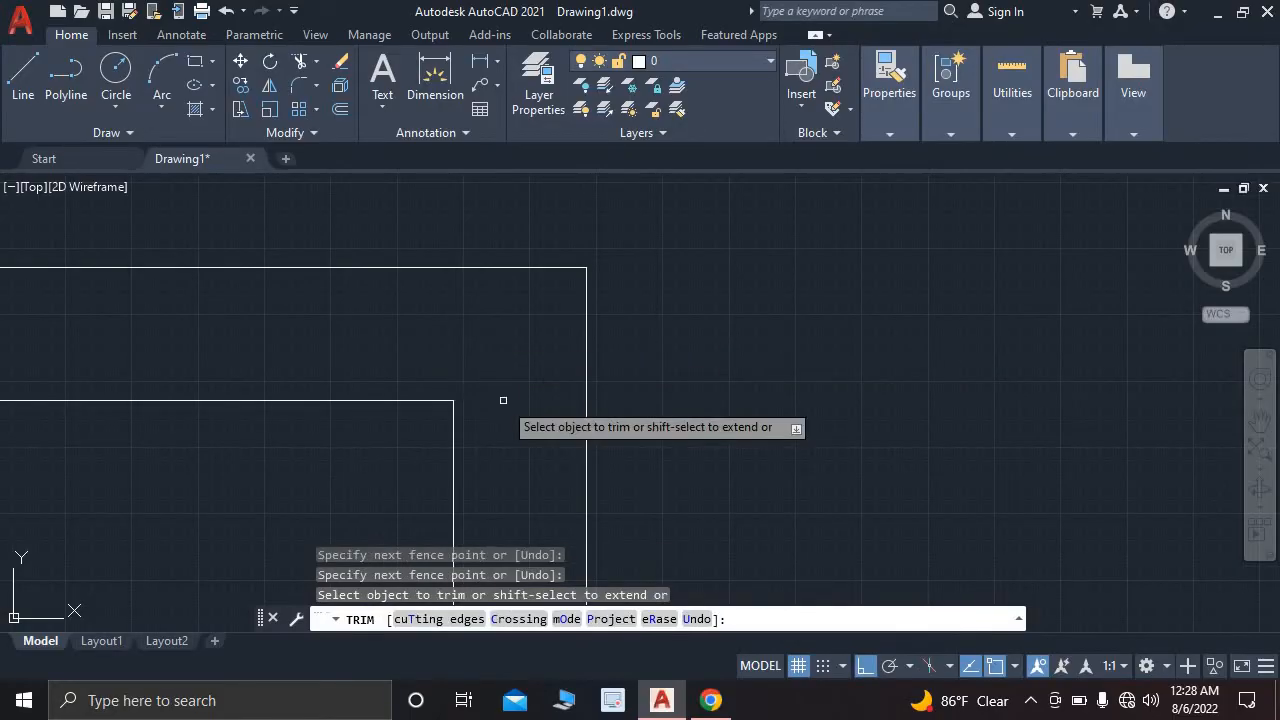
# - Trim the inner outer-wall lines where bedroom B1's north wall meets the west wall and its east wall meets the south wall
pyautogui.scroll(5, 503, 397)
pyautogui.scroll(2, 389, 228)
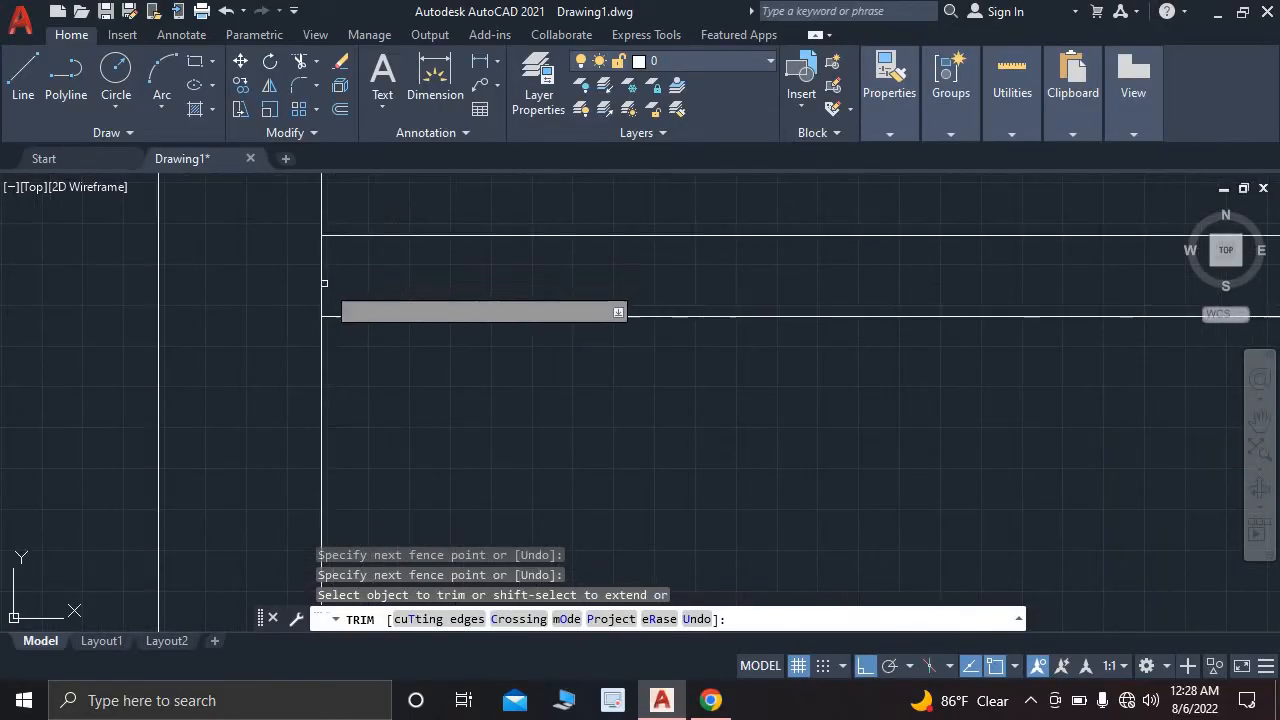
pyautogui.click(324, 286)
pyautogui.scroll(-4, 560, 288)
pyautogui.moveTo(635, 385); pyautogui.dragTo(407, 176, button='middle')
pyautogui.scroll(4, 515, 375)
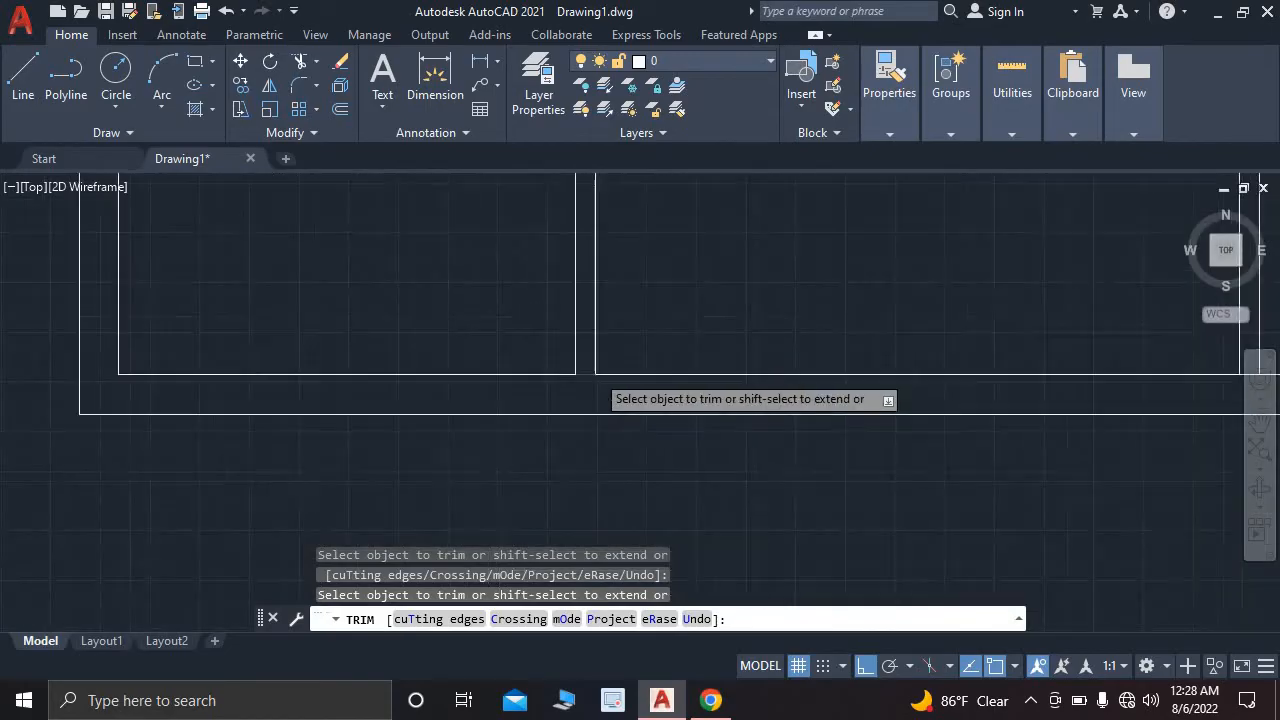
pyautogui.click(572, 371)
# - Trim the south wall's inner line between the two lines of the long central wall
pyautogui.scroll(-4, 569, 371)
pyautogui.moveTo(905, 348); pyautogui.dragTo(246, 391, button='middle')
pyautogui.scroll(4, 627, 374)
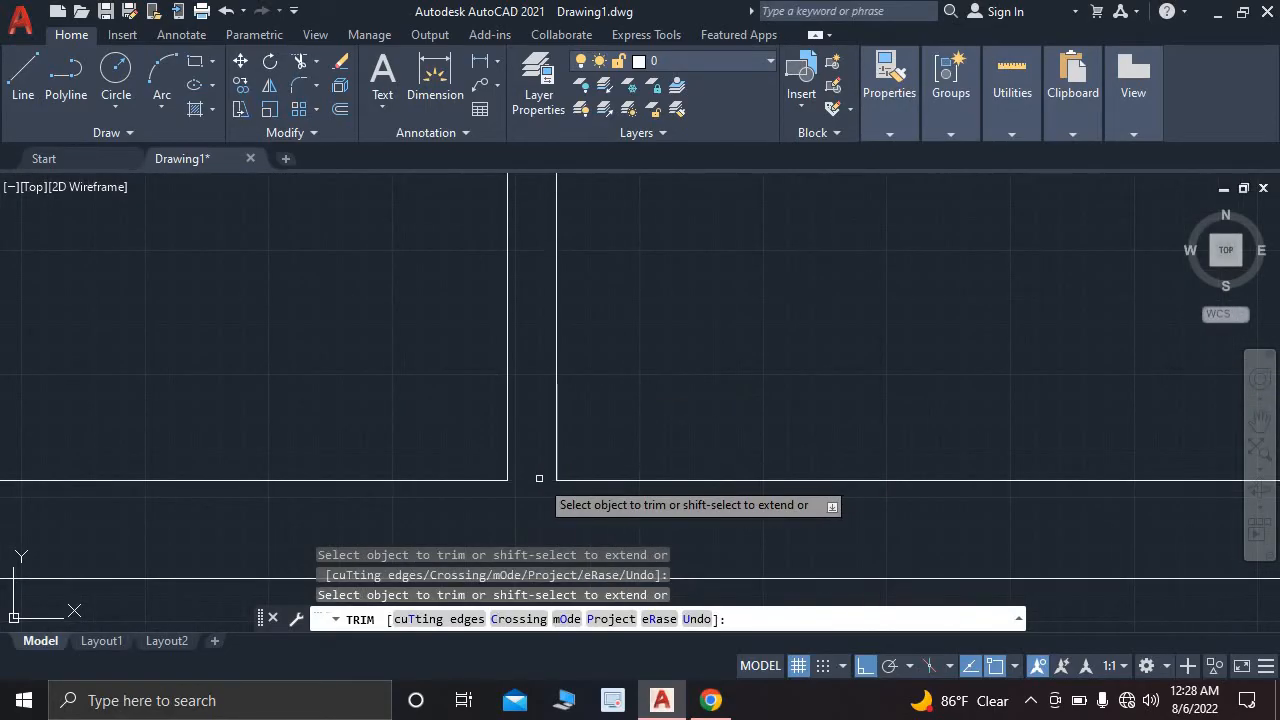
pyautogui.click(539, 478)
# - Trim the junctions of the lower east-side partition with the central wall and the east outer wall
pyautogui.scroll(-4, 555, 454)
pyautogui.moveTo(594, 380); pyautogui.dragTo(586, 297, button='middle')
pyautogui.scroll(4, 570, 396)
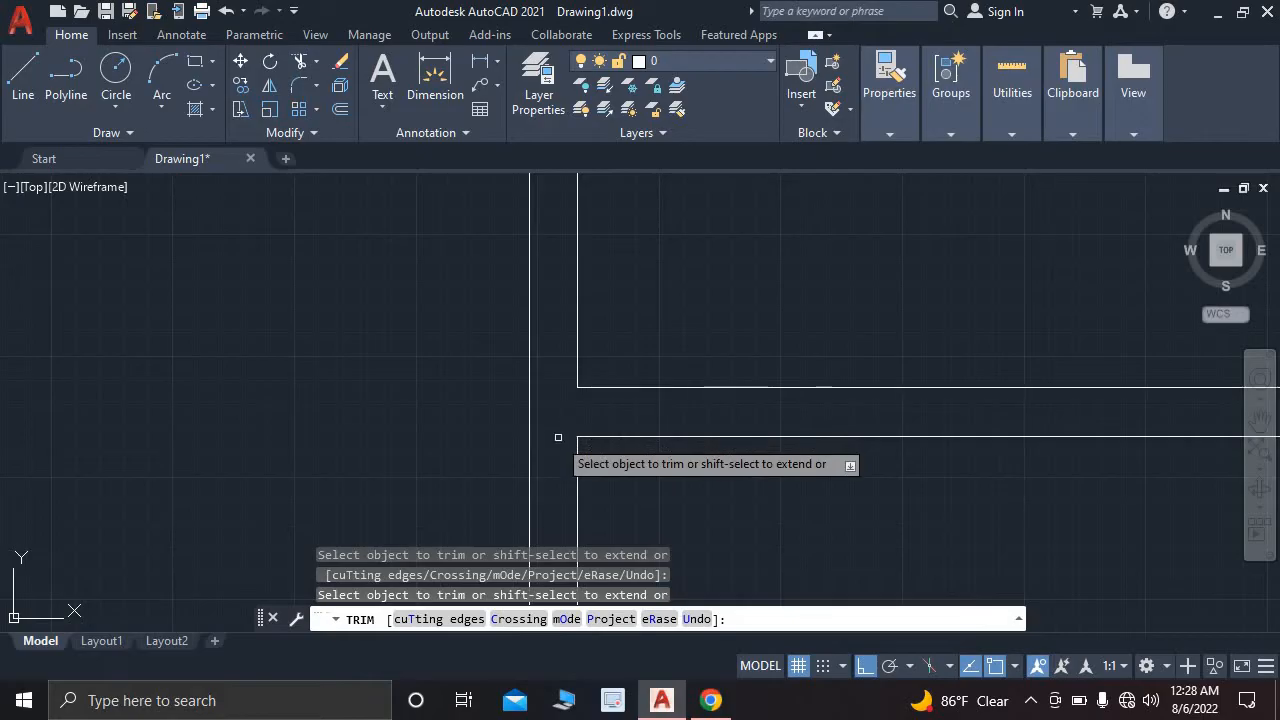
pyautogui.moveTo(558, 437)
pyautogui.mouseDown(button='middle')
pyautogui.moveTo(920, 366)
pyautogui.moveTo(586, 451)
pyautogui.moveTo(840, 500)
pyautogui.moveTo(784, 462)
pyautogui.mouseUp(button='middle')
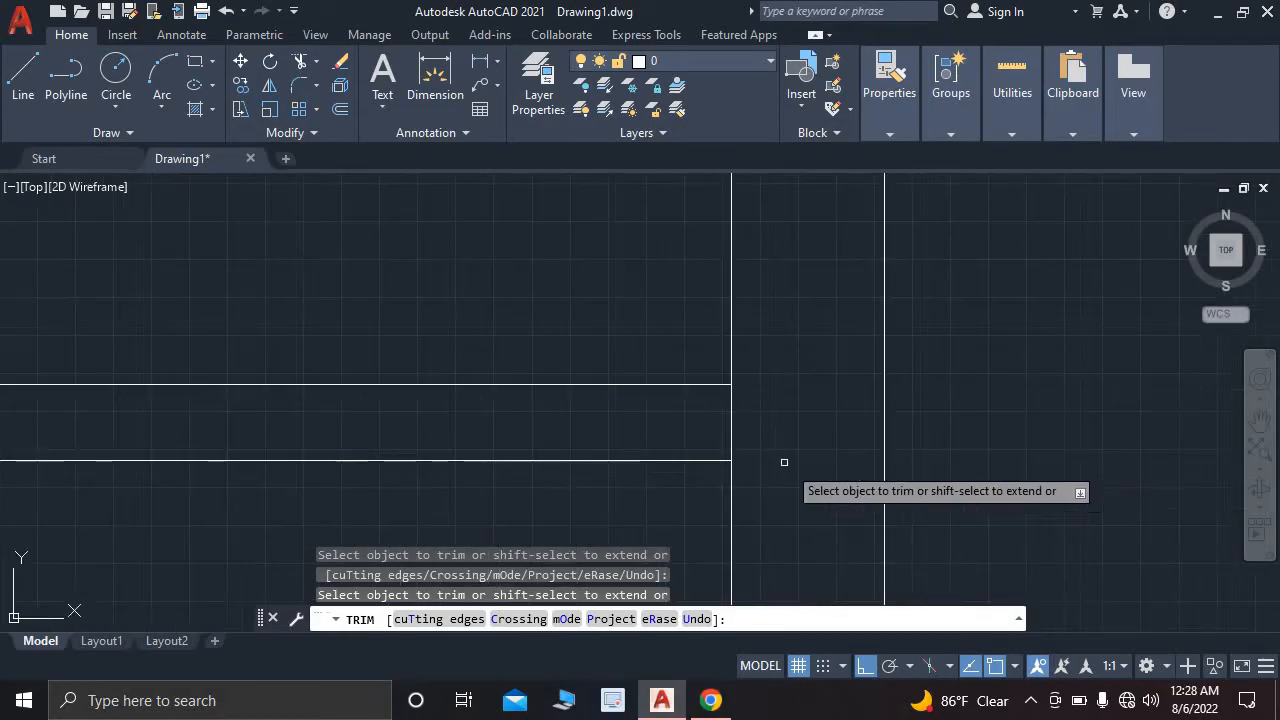
# - Trim the junctions of the upper east-side partition with the east outer wall and the central wall
pyautogui.moveTo(752, 404)
pyautogui.mouseDown(button='middle')
pyautogui.moveTo(771, 497)
pyautogui.moveTo(757, 317)
pyautogui.moveTo(745, 539)
pyautogui.moveTo(755, 572)
pyautogui.mouseUp(button='middle')
pyautogui.scroll(3, 765, 377)
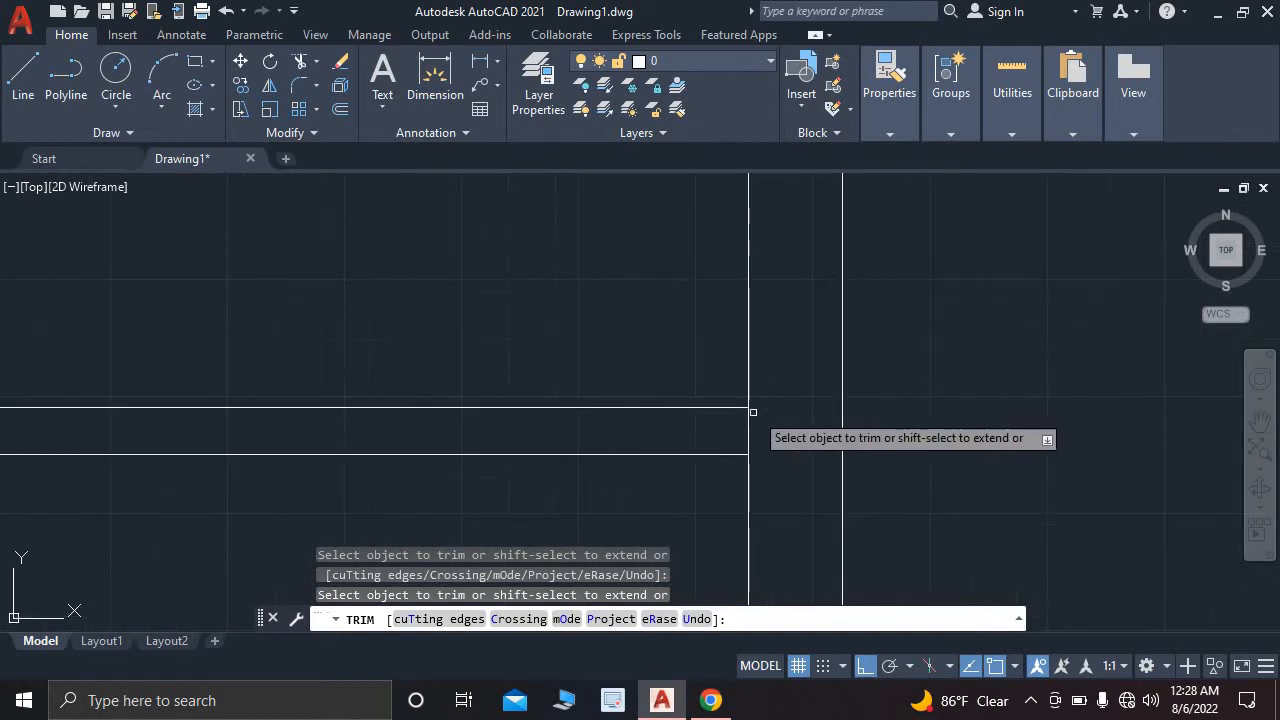
pyautogui.click(751, 432)
pyautogui.scroll(-3, 751, 432)
pyautogui.moveTo(751, 432); pyautogui.dragTo(935, 437, button='middle')
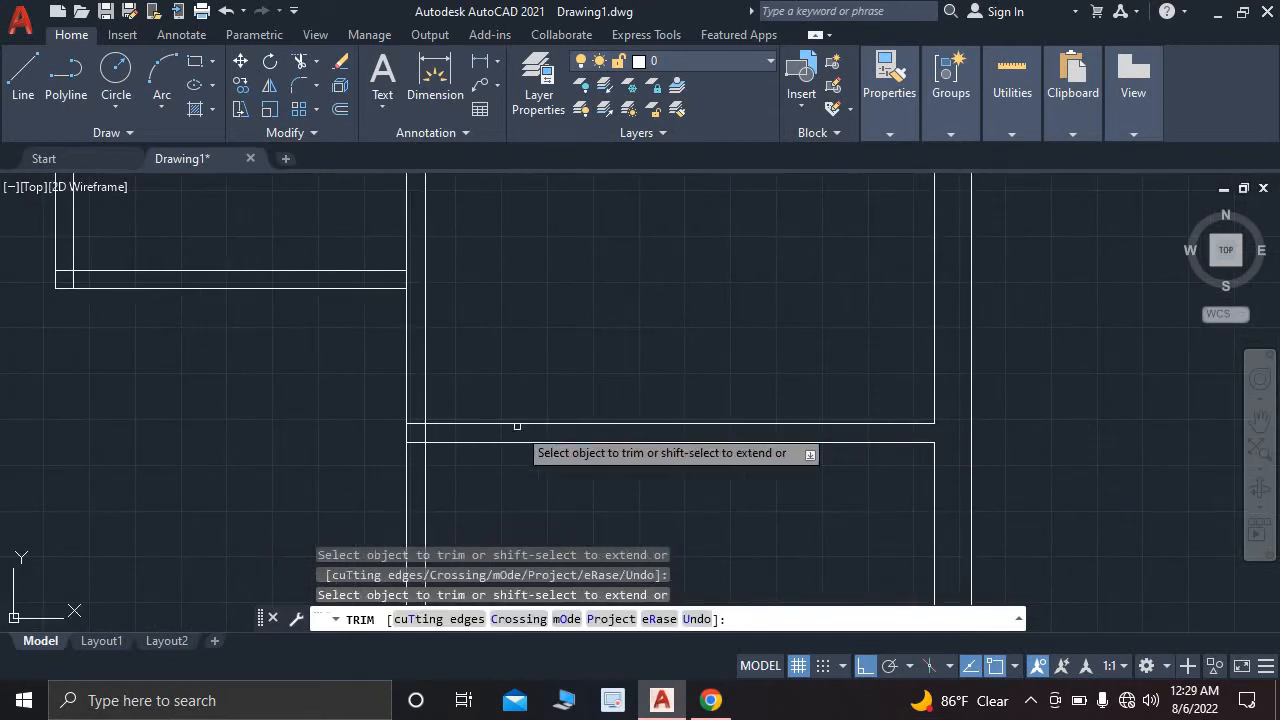
pyautogui.scroll(4, 406, 432)
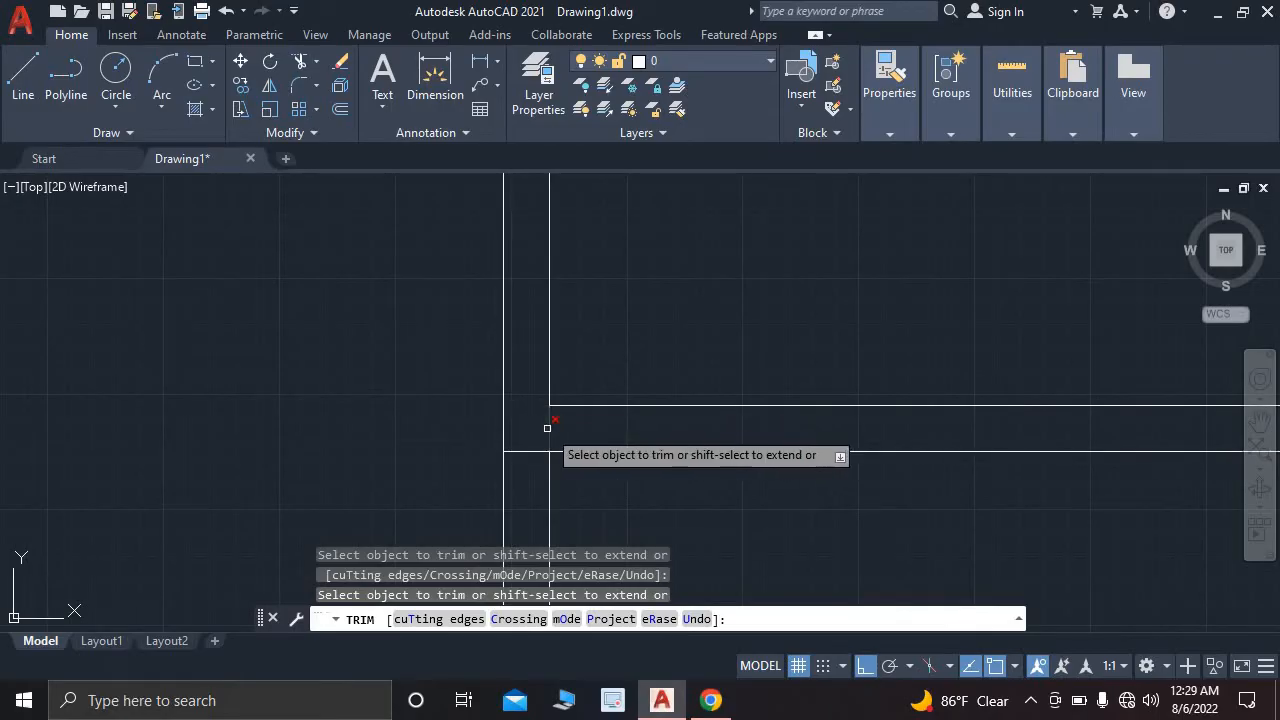
# - Trim the kitchen's south wall where it joins the central wall, and clean up the kitchen's southwest corner
pyautogui.scroll(-2, 632, 364)
pyautogui.moveTo(632, 366); pyautogui.dragTo(643, 509, button='middle')
pyautogui.scroll(2, 591, 379)
pyautogui.scroll(-2, 591, 383)
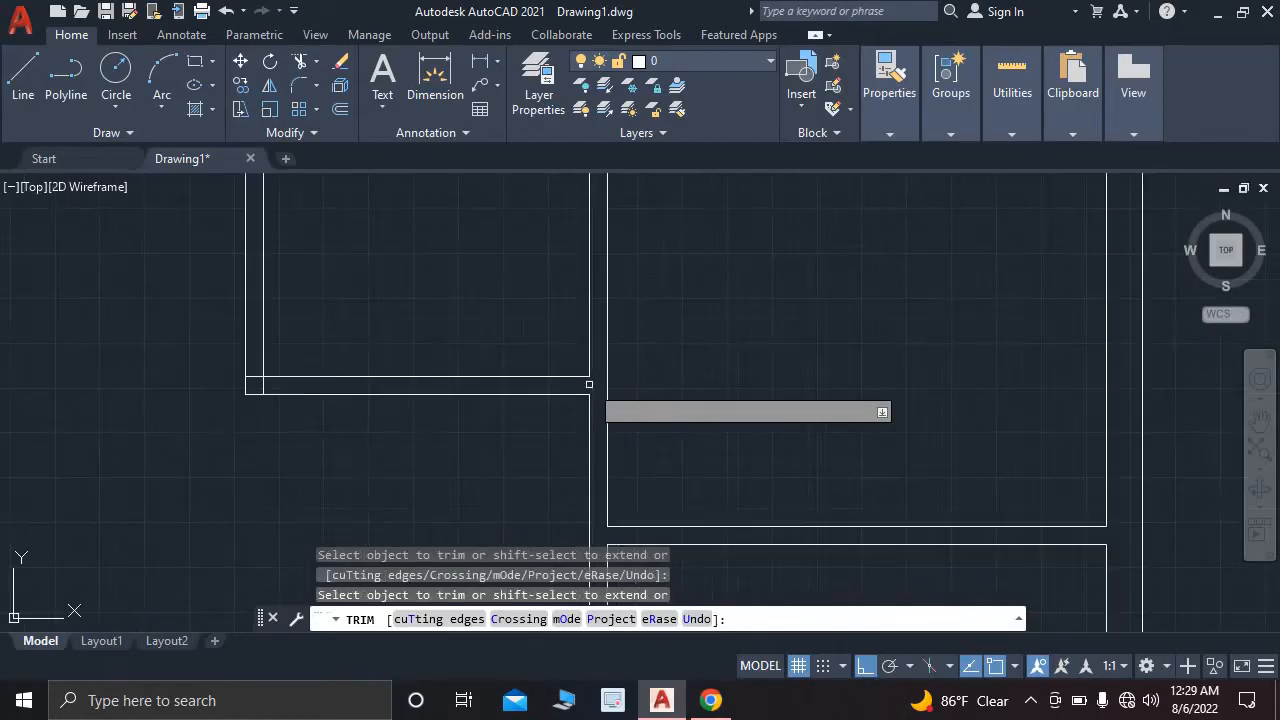
pyautogui.moveTo(591, 383); pyautogui.dragTo(465, 426, button='middle')
pyautogui.scroll(3, 491, 425)
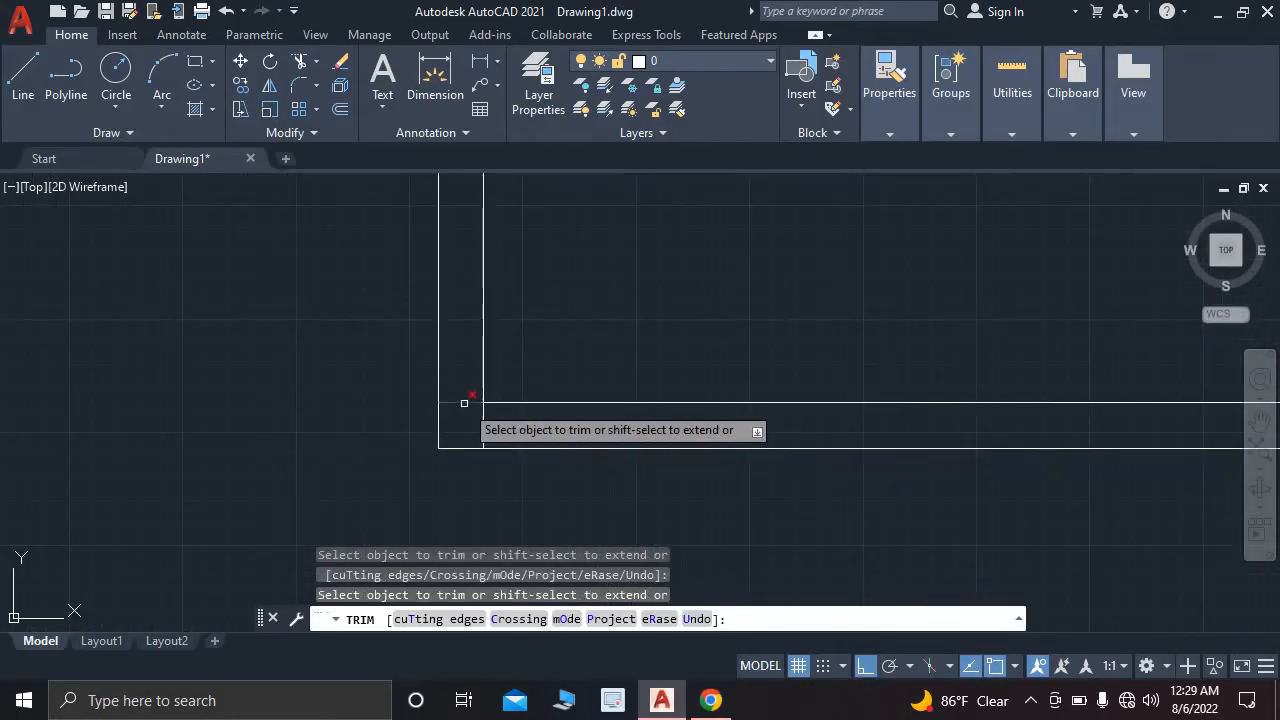
pyautogui.scroll(-3, 494, 405)
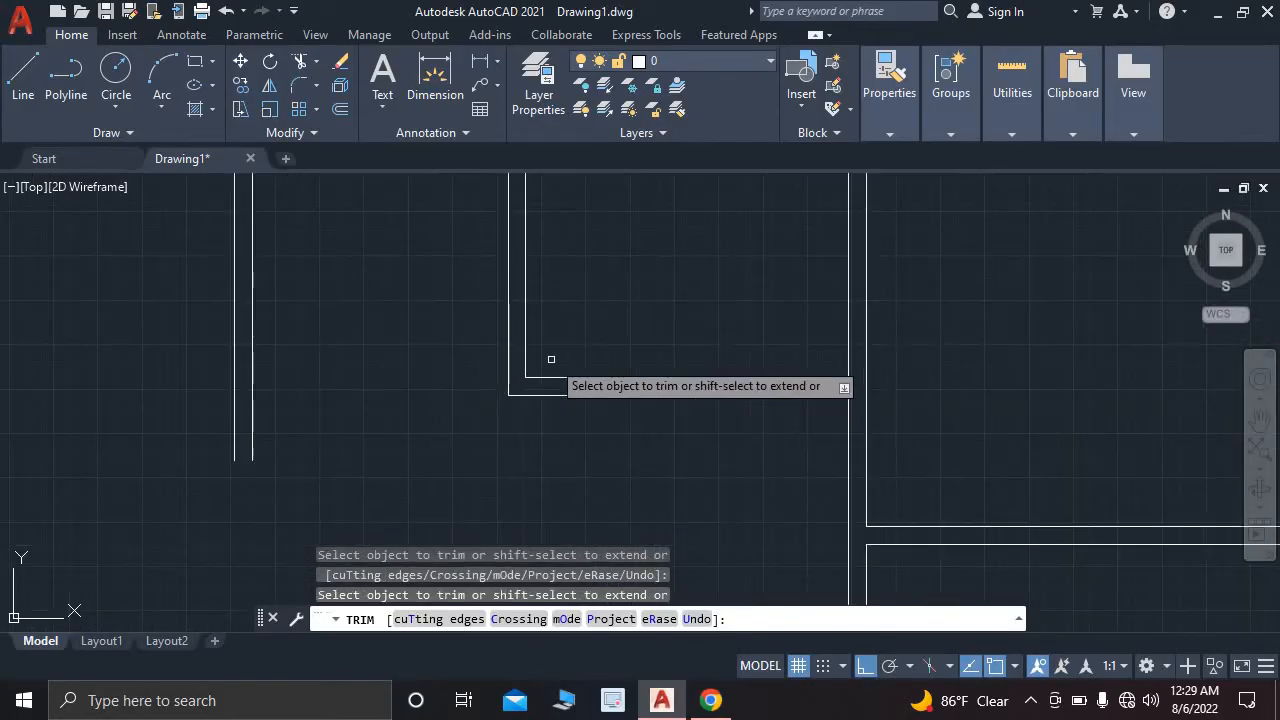
# - Trim the north wall's inner line where the central wall and the kitchen's west wall meet it
pyautogui.moveTo(563, 294); pyautogui.dragTo(511, 394, button='middle')
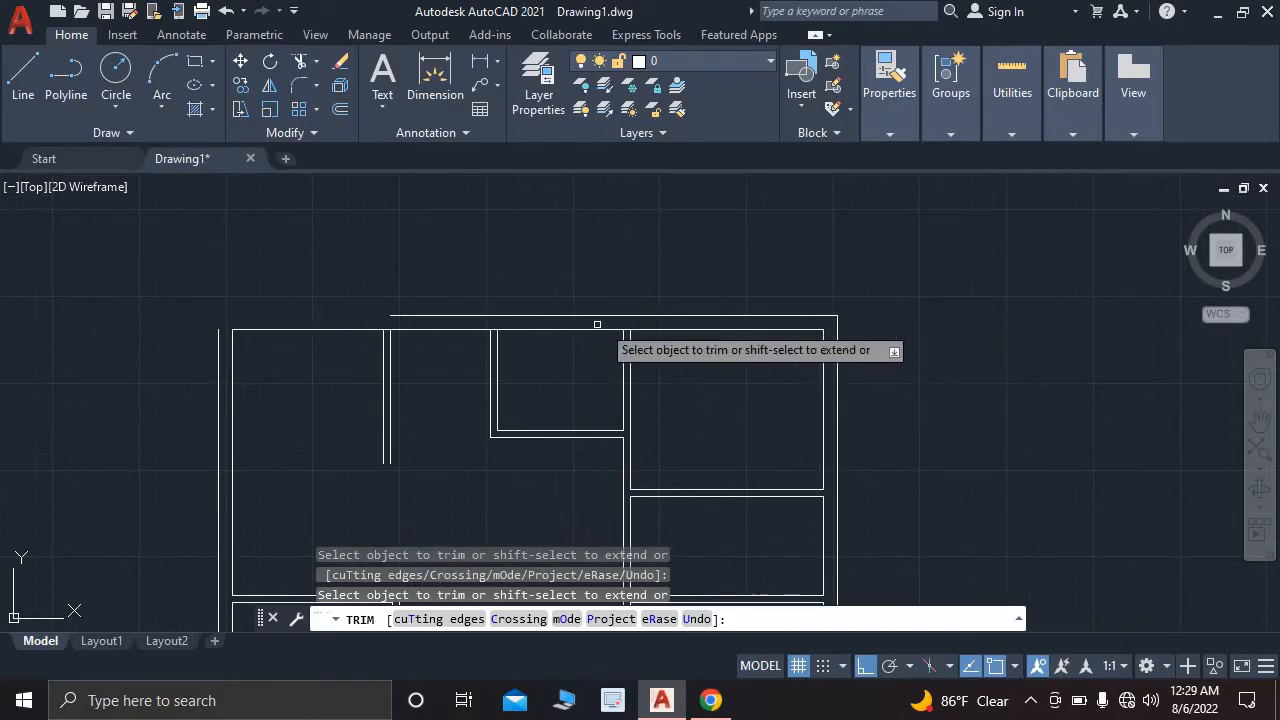
pyautogui.scroll(5, 627, 331)
pyautogui.scroll(-2, 483, 327)
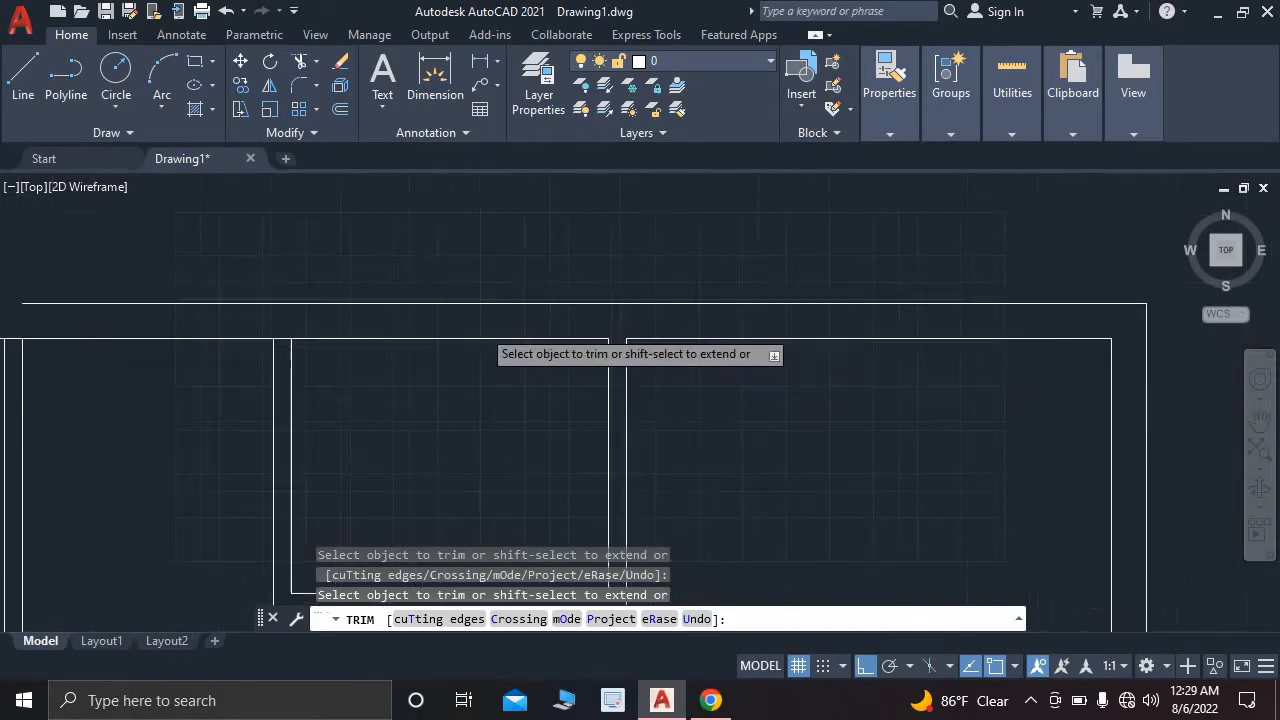
pyautogui.moveTo(483, 327); pyautogui.dragTo(549, 381, button='middle')
pyautogui.scroll(3, 549, 381)
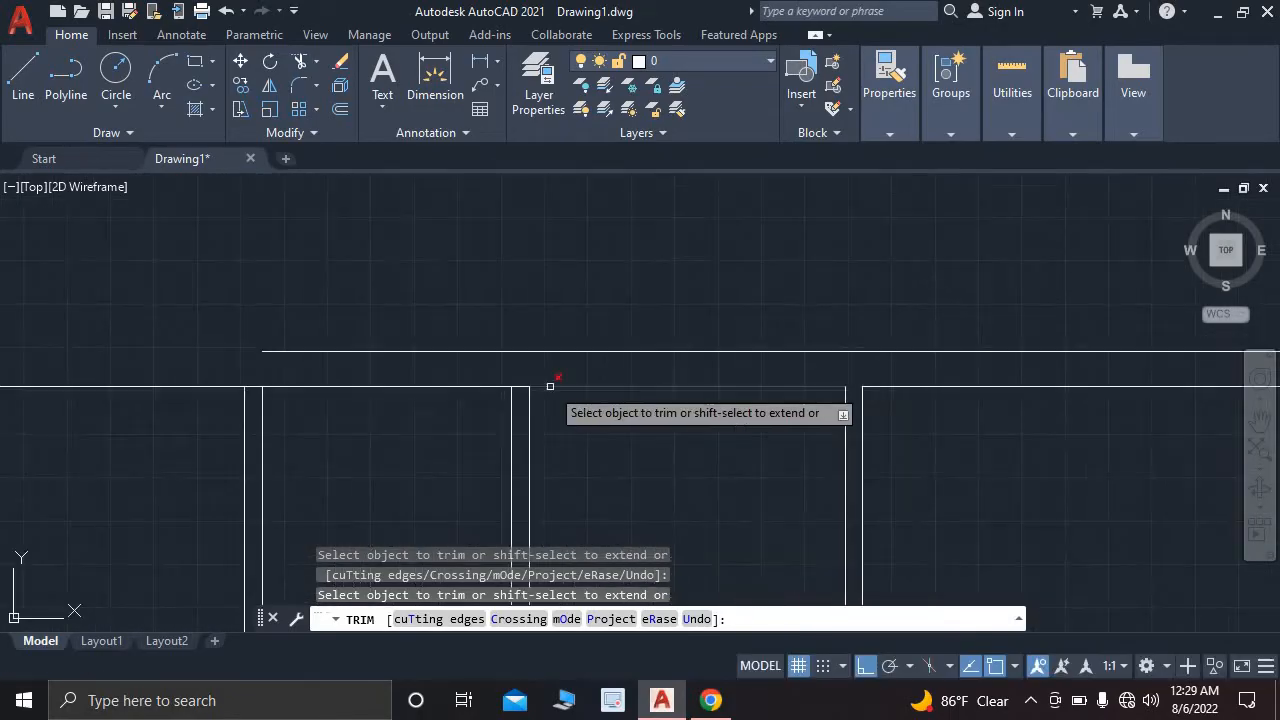
pyautogui.scroll(-2, 503, 382)
# - Trim the north wall's inner line between the lines of the lobby-staircase wall and end the Trim command
pyautogui.scroll(3, 434, 380)
pyautogui.click(476, 382)
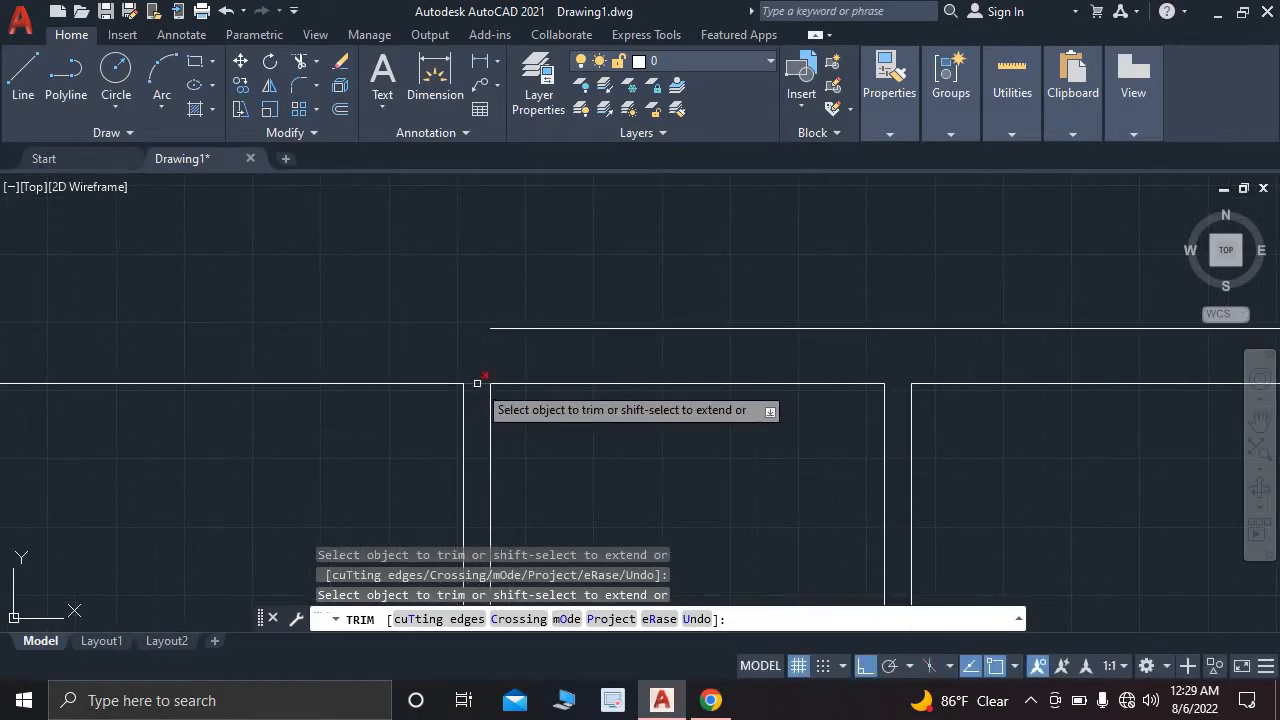
pyautogui.scroll(-2, 477, 384)
pyautogui.scroll(3, 560, 329)
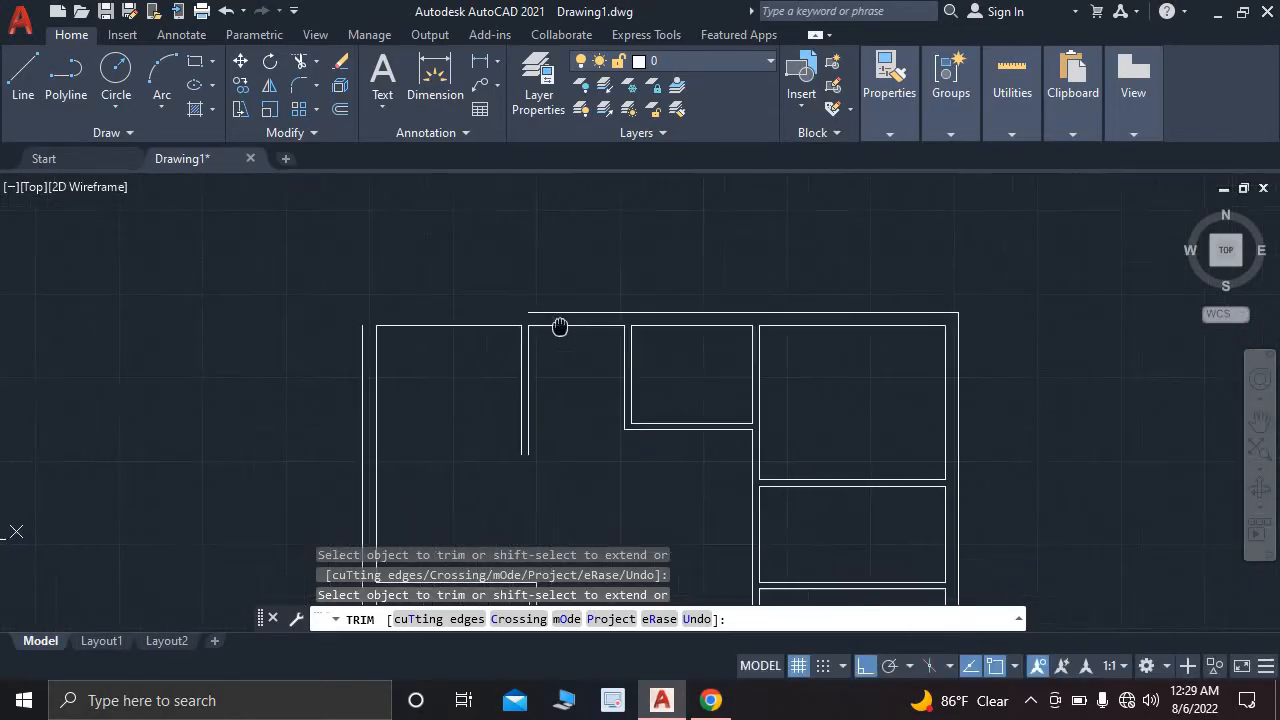
pyautogui.scroll(-1, 524, 418)
pyautogui.moveTo(524, 418); pyautogui.dragTo(529, 309, button='middle')
pyautogui.moveTo(563, 397); pyautogui.dragTo(551, 434, button='middle')
pyautogui.scroll(-1, 549, 296)
pyautogui.scroll(2, 551, 434)
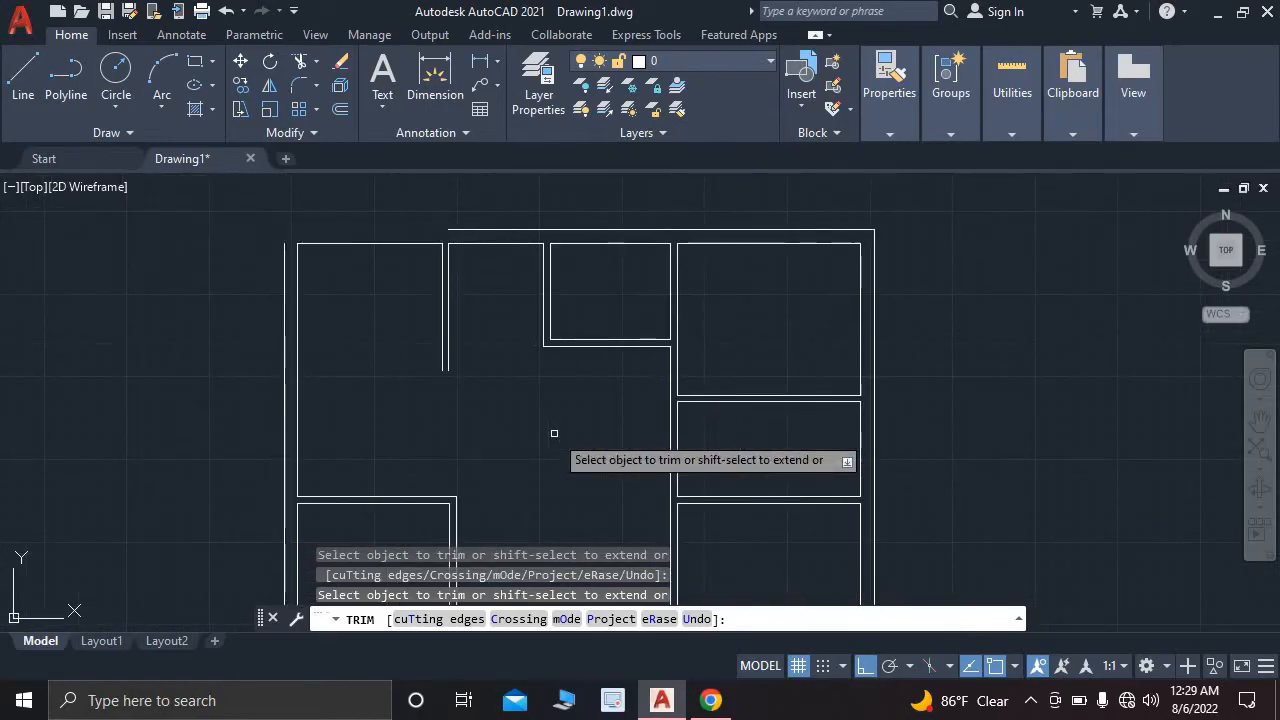
pyautogui.press('Escape')
# - Fillet the north wall's outer line with the west line of the lobby-staircase wall to form a square corner
pyautogui.scroll(3, 449, 372)
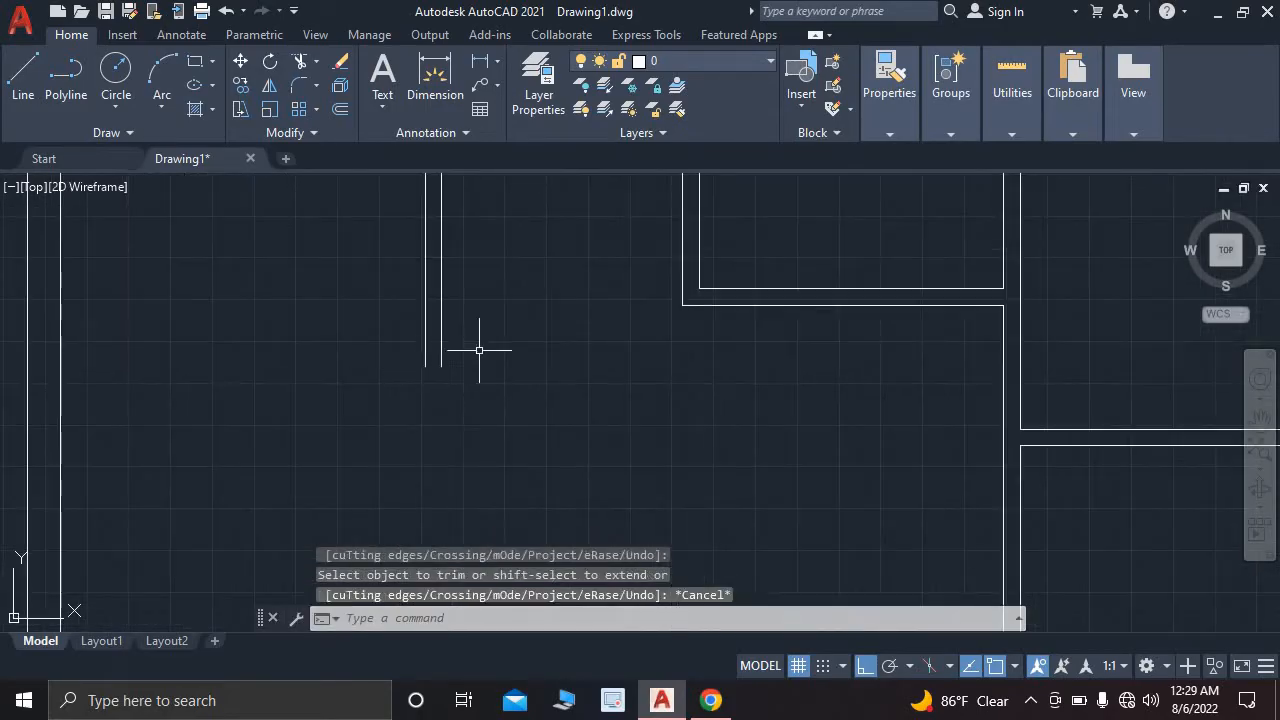
pyautogui.scroll(-3, 485, 355)
pyautogui.scroll(-1, 502, 323)
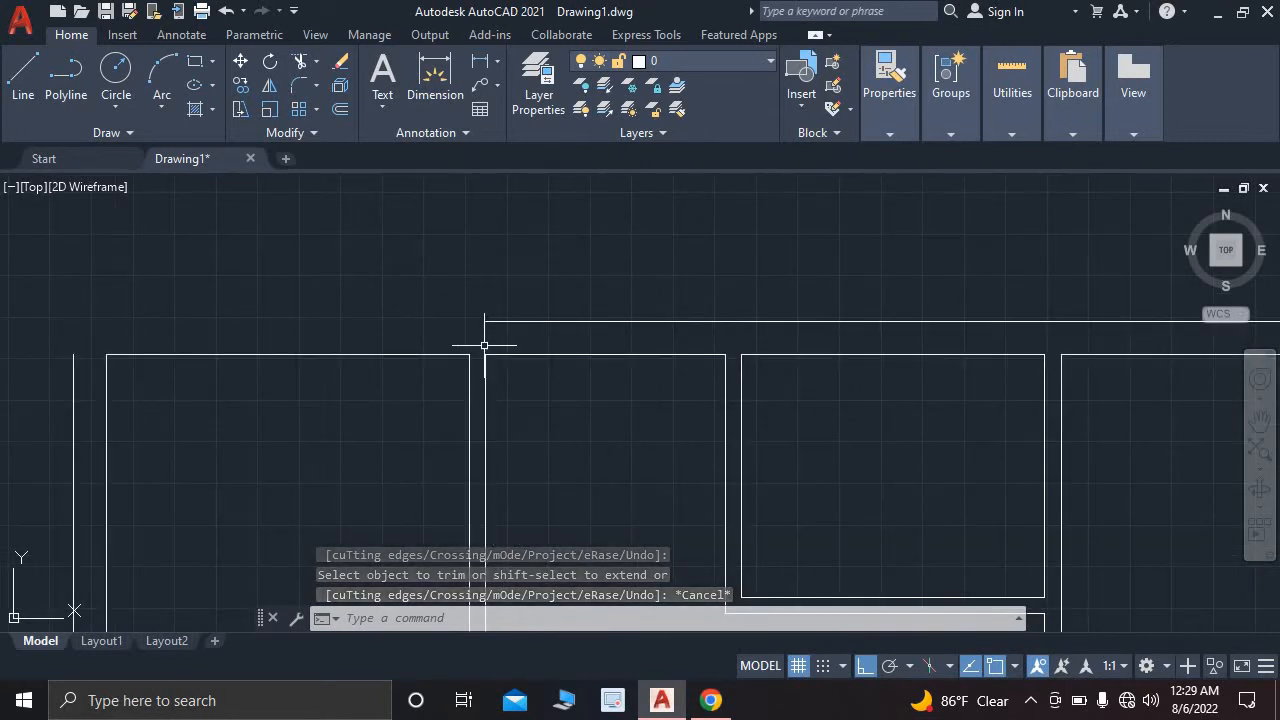
pyautogui.click(300, 87)
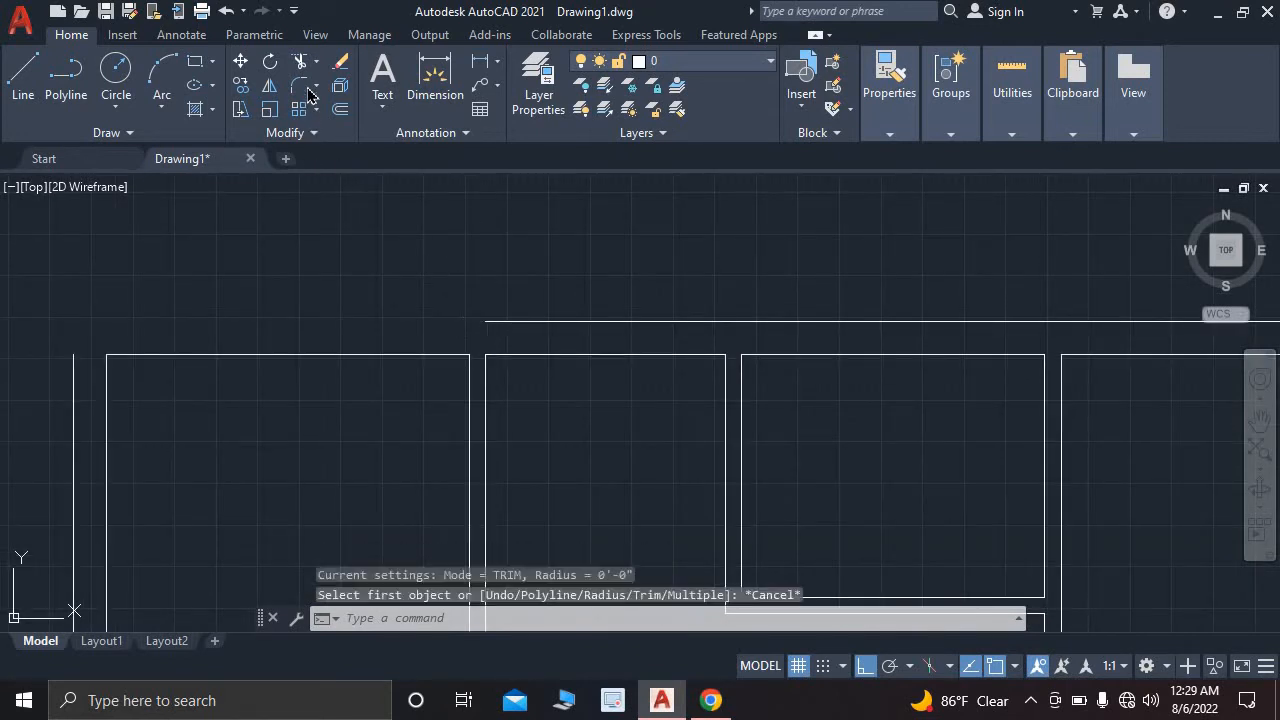
pyautogui.press('Return')
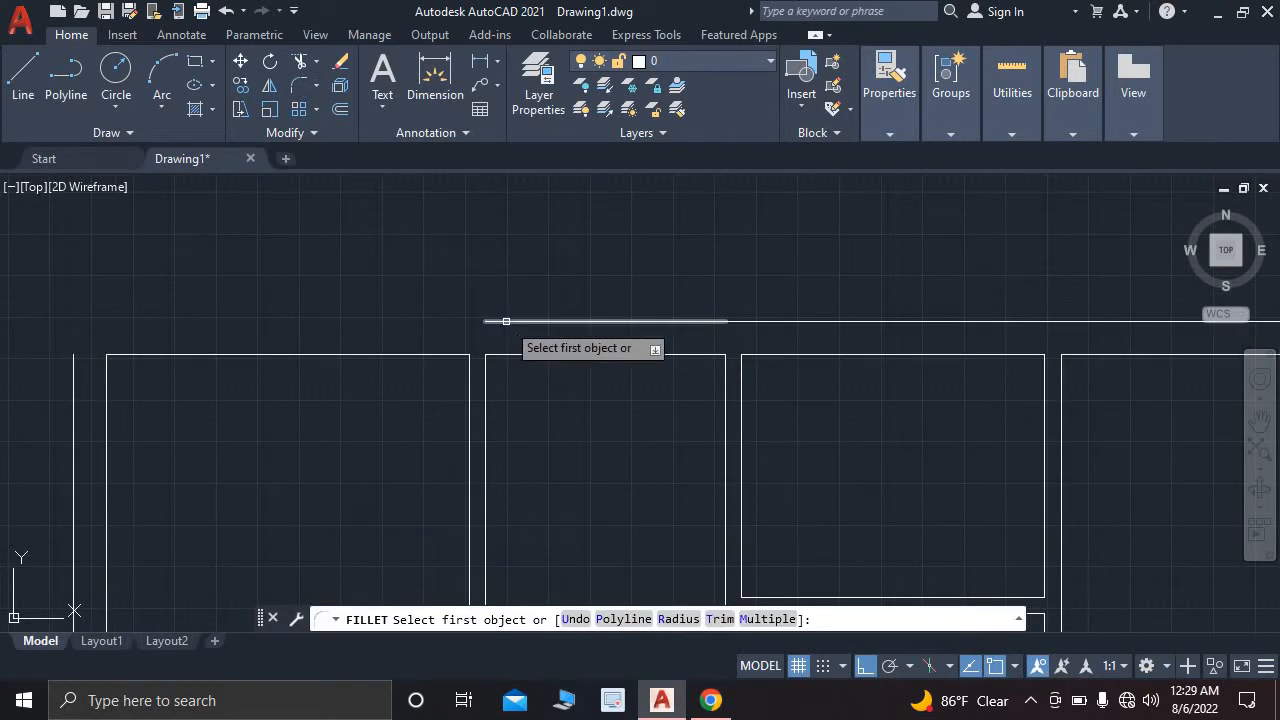
pyautogui.click(505, 322)
pyautogui.click(471, 374)
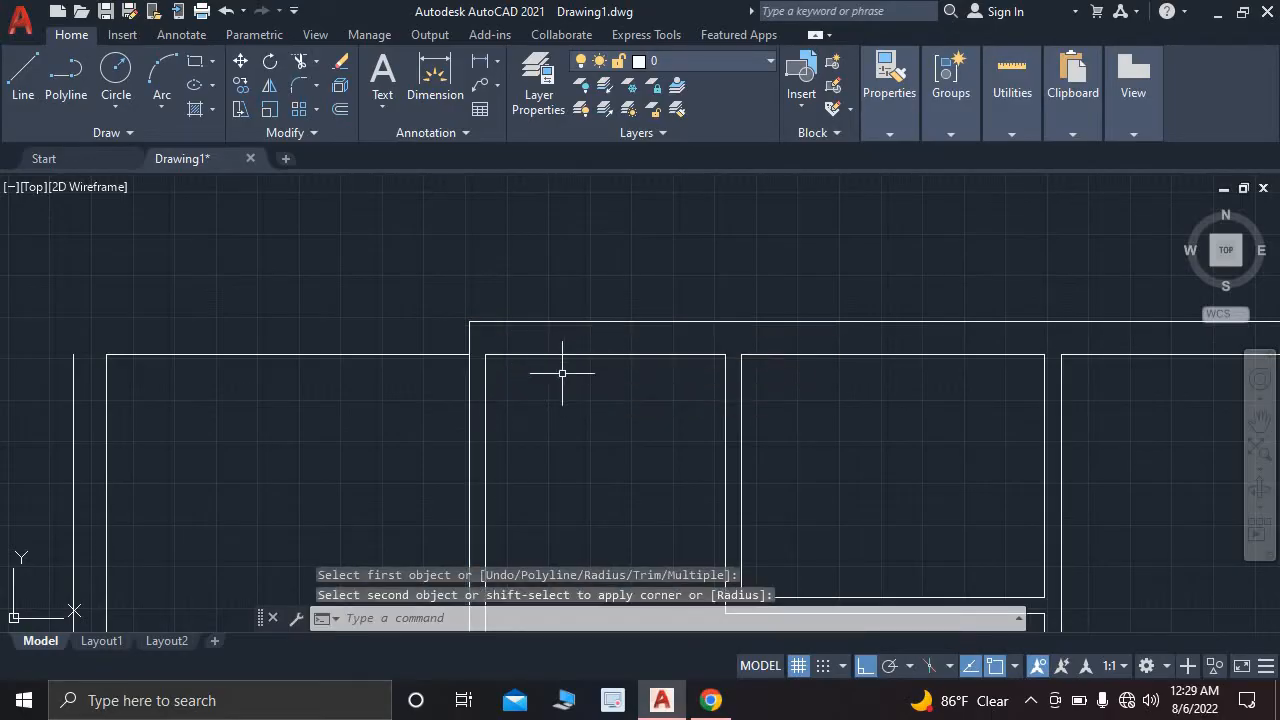
# - Draw a line closing the open south end of the lobby-staircase wall
pyautogui.scroll(-2, 555, 366)
pyautogui.moveTo(555, 366); pyautogui.dragTo(555, 219, button='middle')
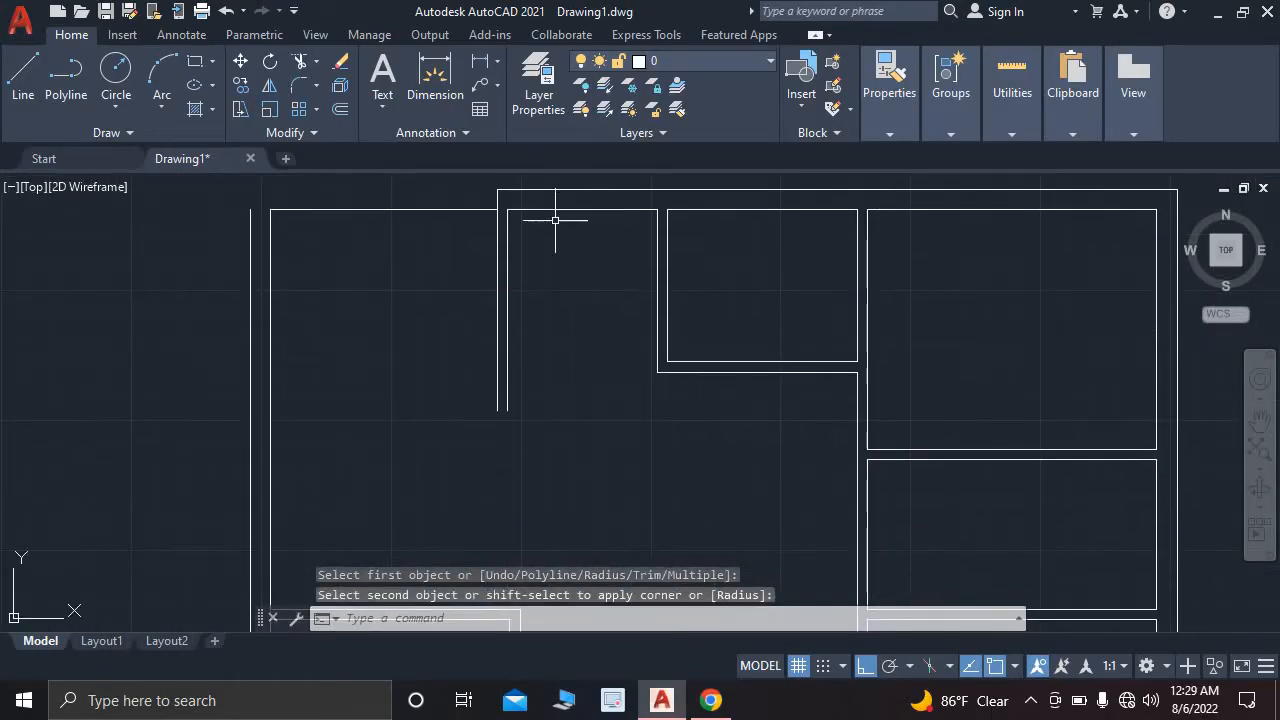
pyautogui.click(22, 88)
pyautogui.scroll(4, 484, 409)
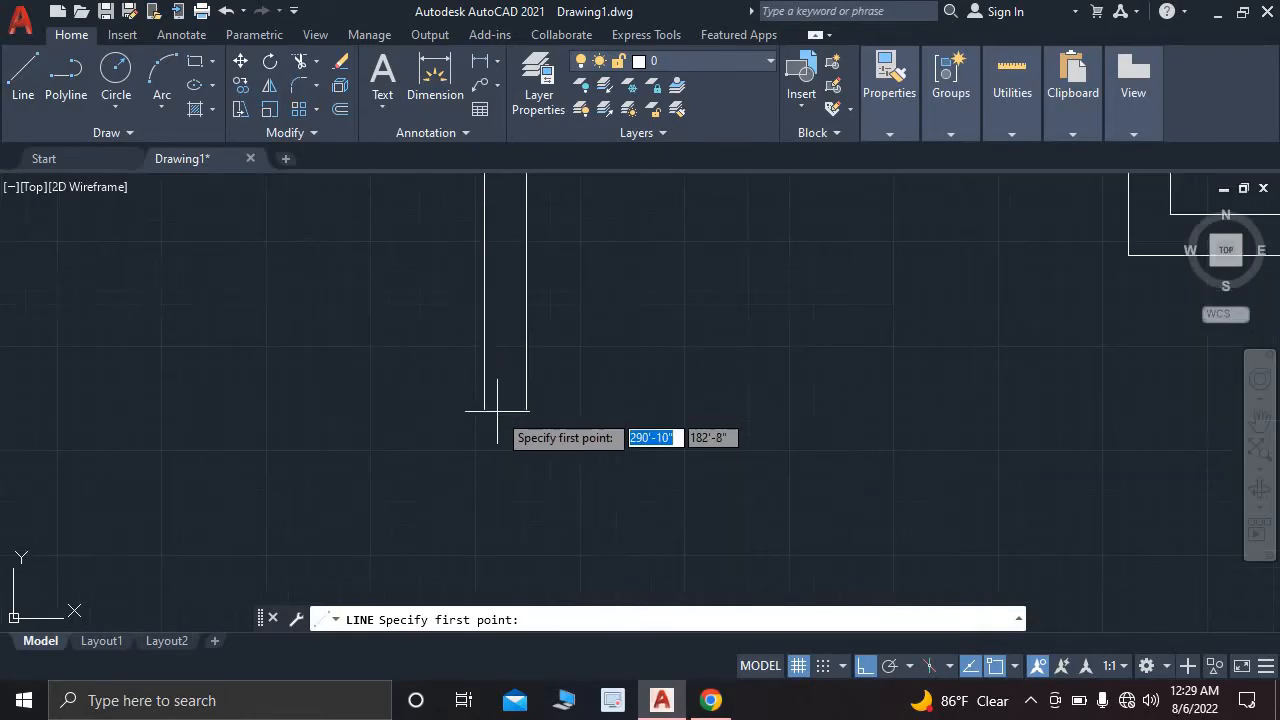
pyautogui.click(484, 409)
pyautogui.click(526, 409)
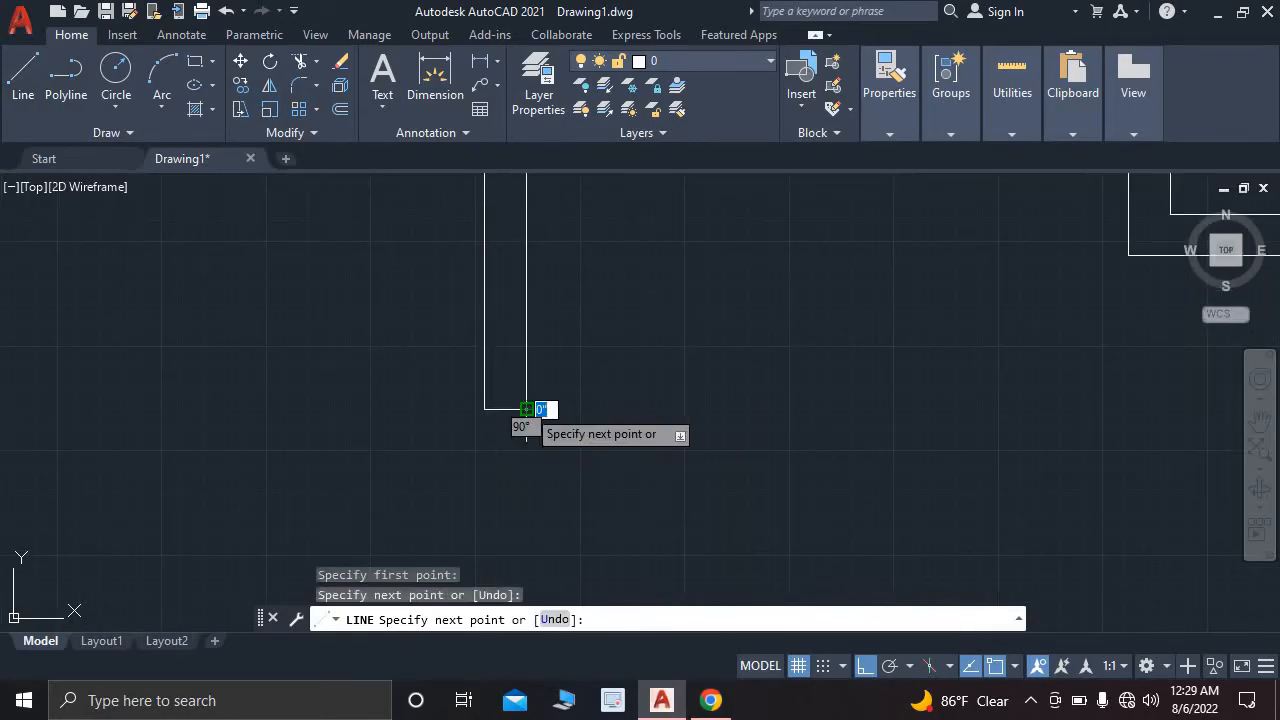
pyautogui.press('Escape')
# - Draw a line closing the open north end of the west outer wall
pyautogui.scroll(-5, 837, 451)
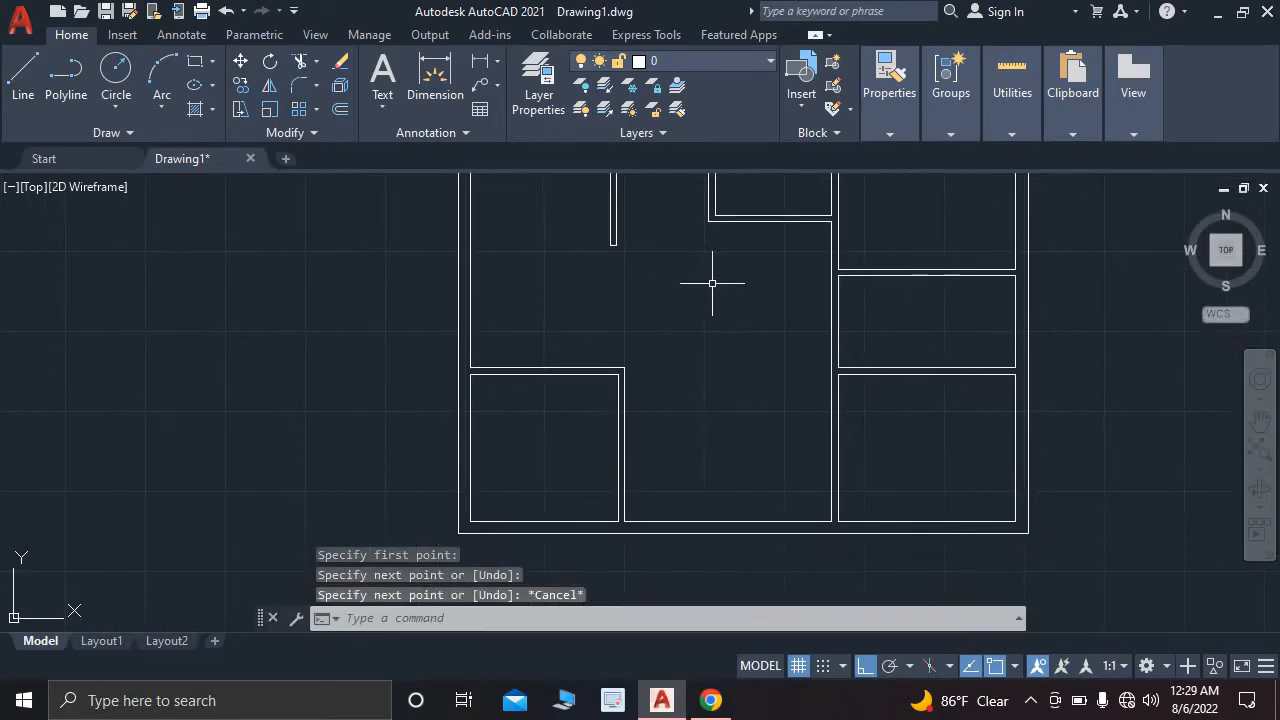
pyautogui.moveTo(711, 280); pyautogui.dragTo(579, 472, button='middle')
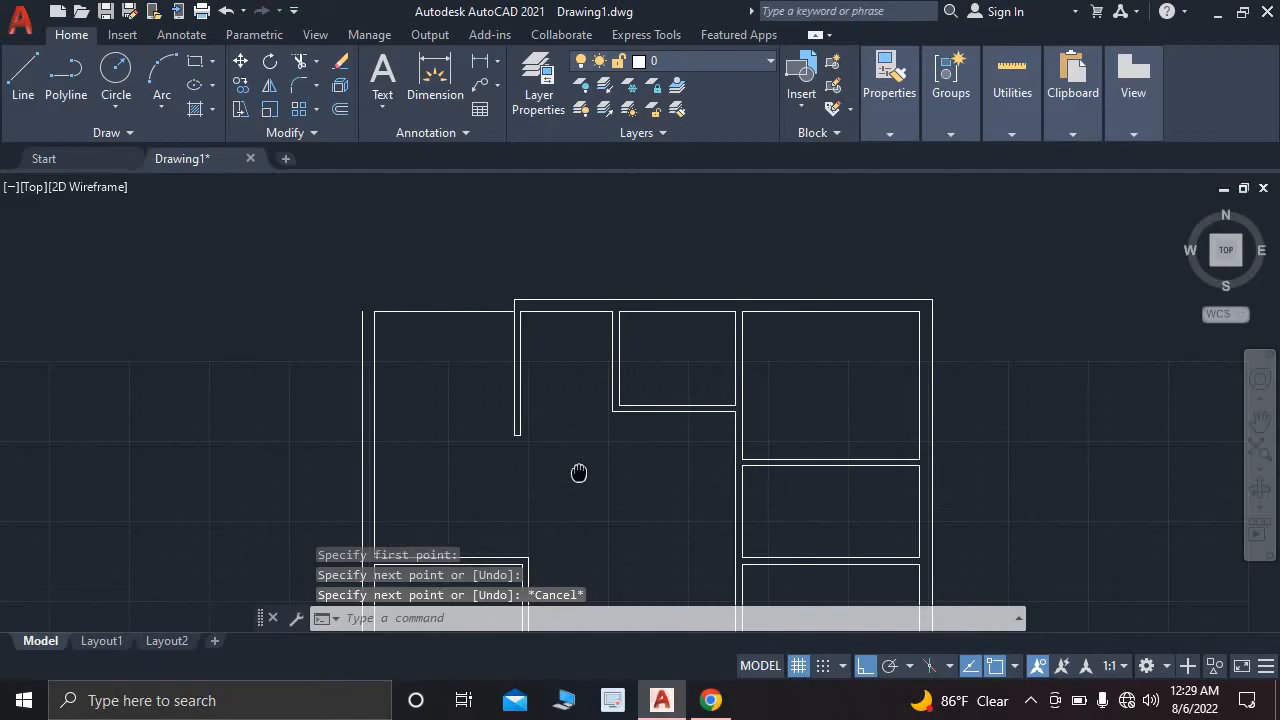
pyautogui.click(18, 82)
pyautogui.scroll(4, 288, 267)
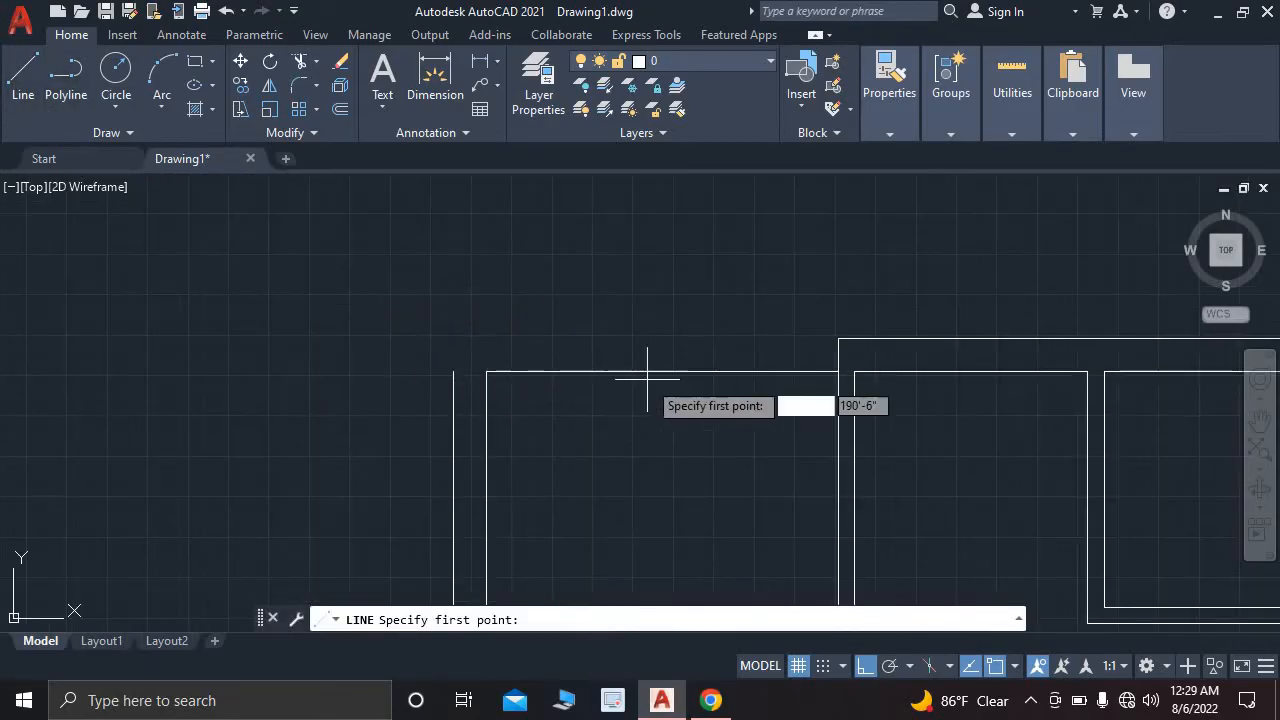
pyautogui.click(487, 372)
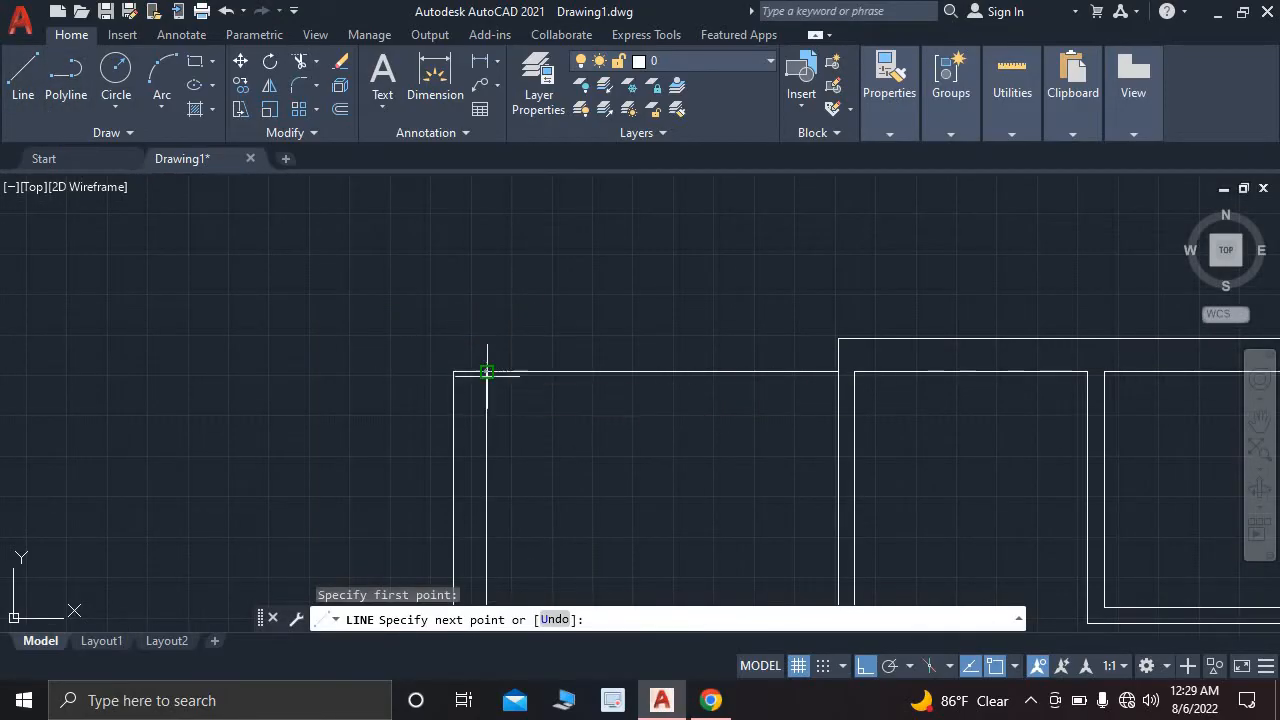
pyautogui.click(489, 373)
pyautogui.press('Escape')
pyautogui.scroll(-6, 611, 363)
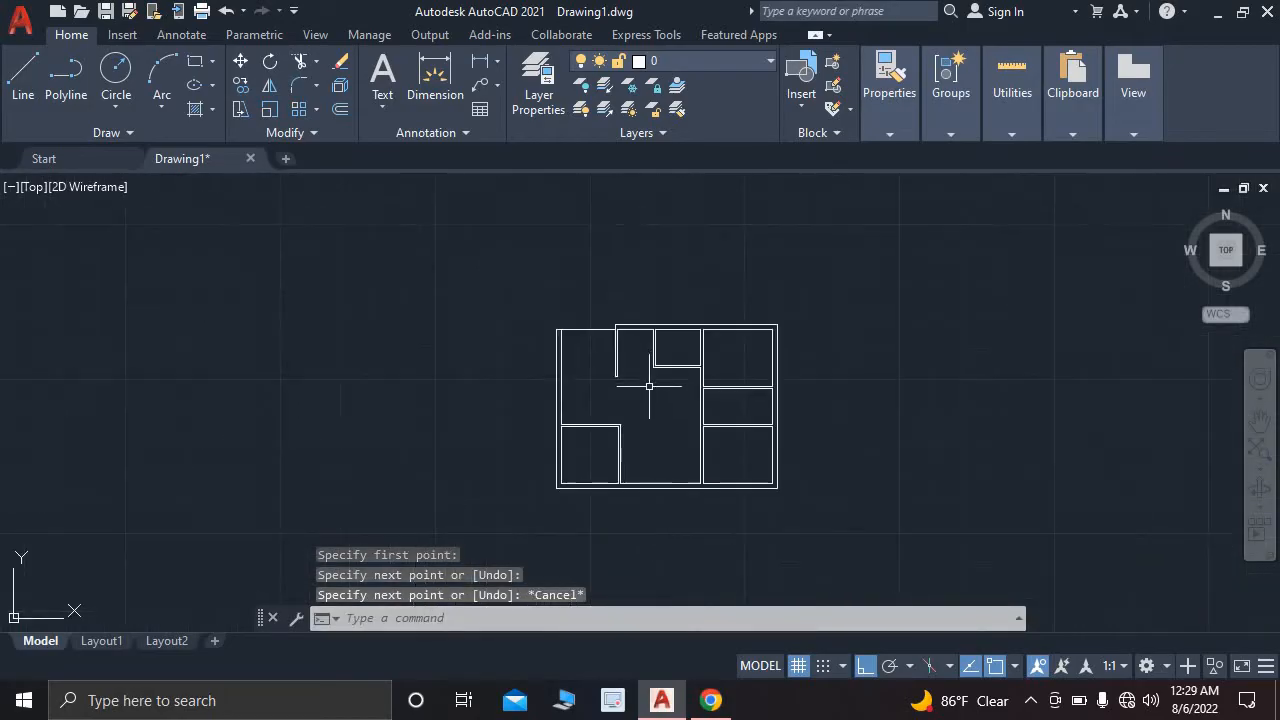
# - Examine the door openings, swings and room dimensions in the floor-plan reference image in Chrome, and return to the AutoCAD drawing
pyautogui.scroll(4, 677, 520)
pyautogui.scroll(-2, 707, 590)
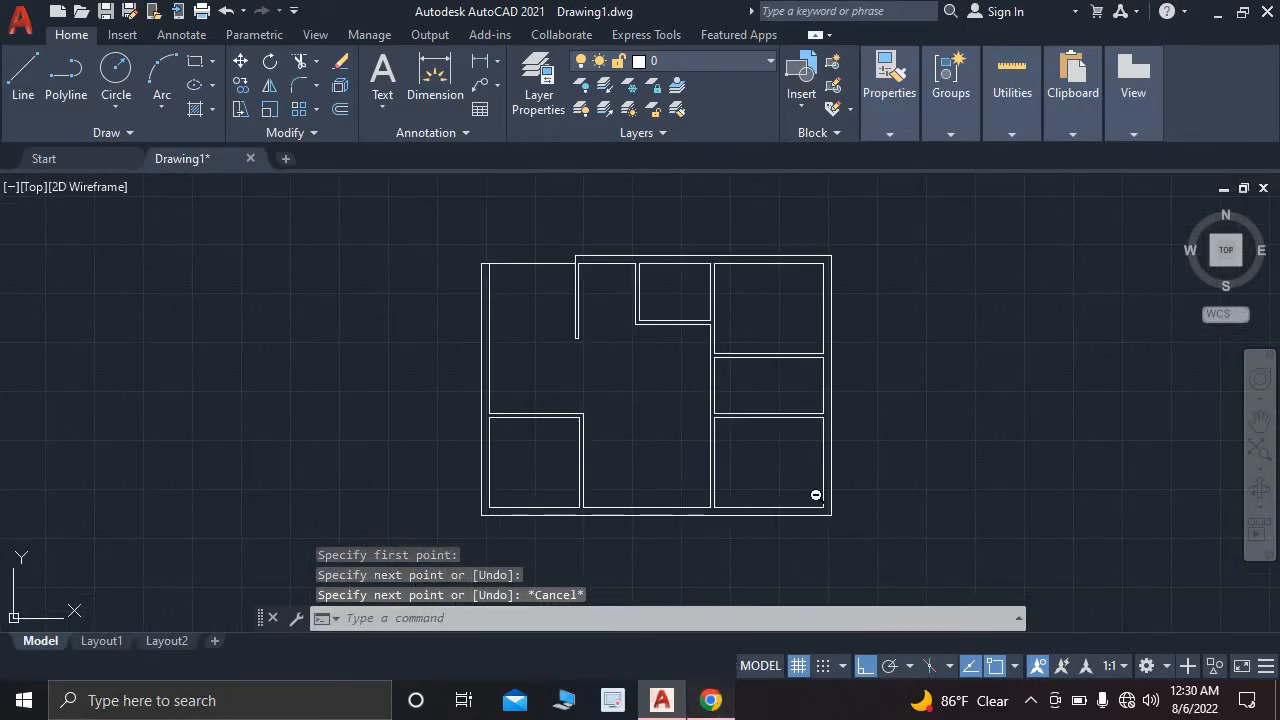
pyautogui.hotkey('alt', 'Tab')
pyautogui.scroll(-1, 761, 357)
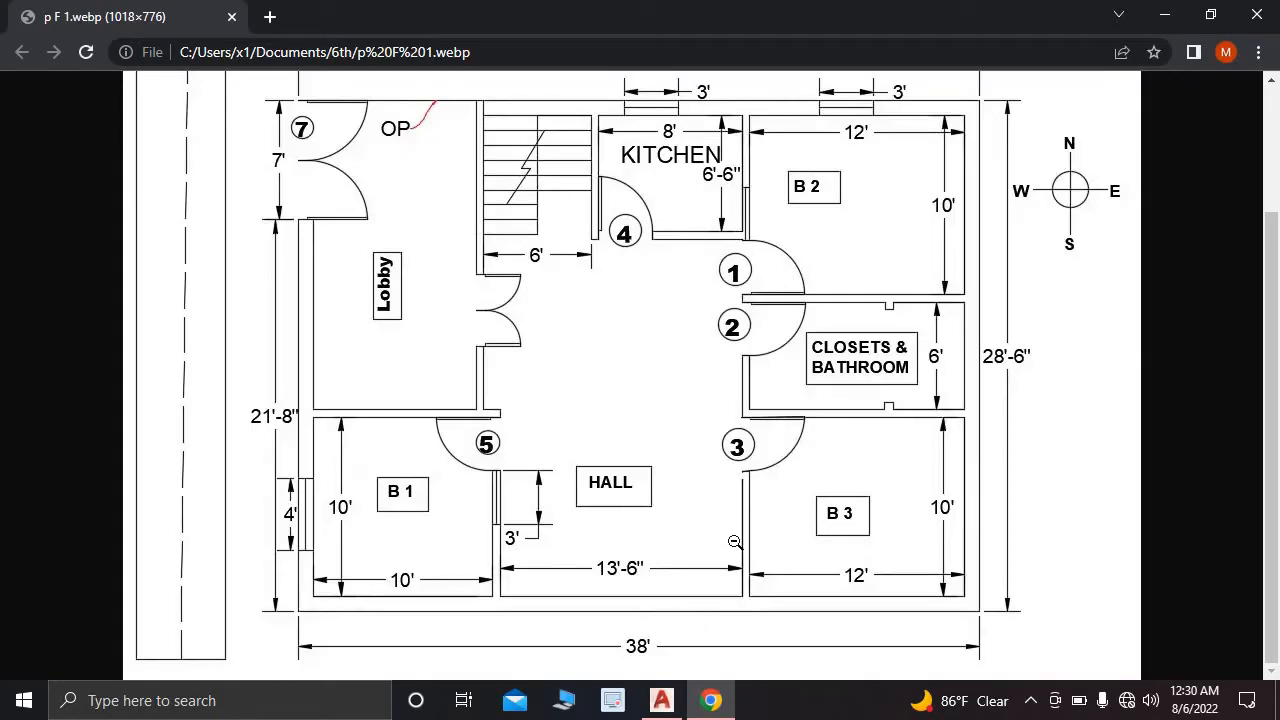
pyautogui.scroll(2, 735, 541)
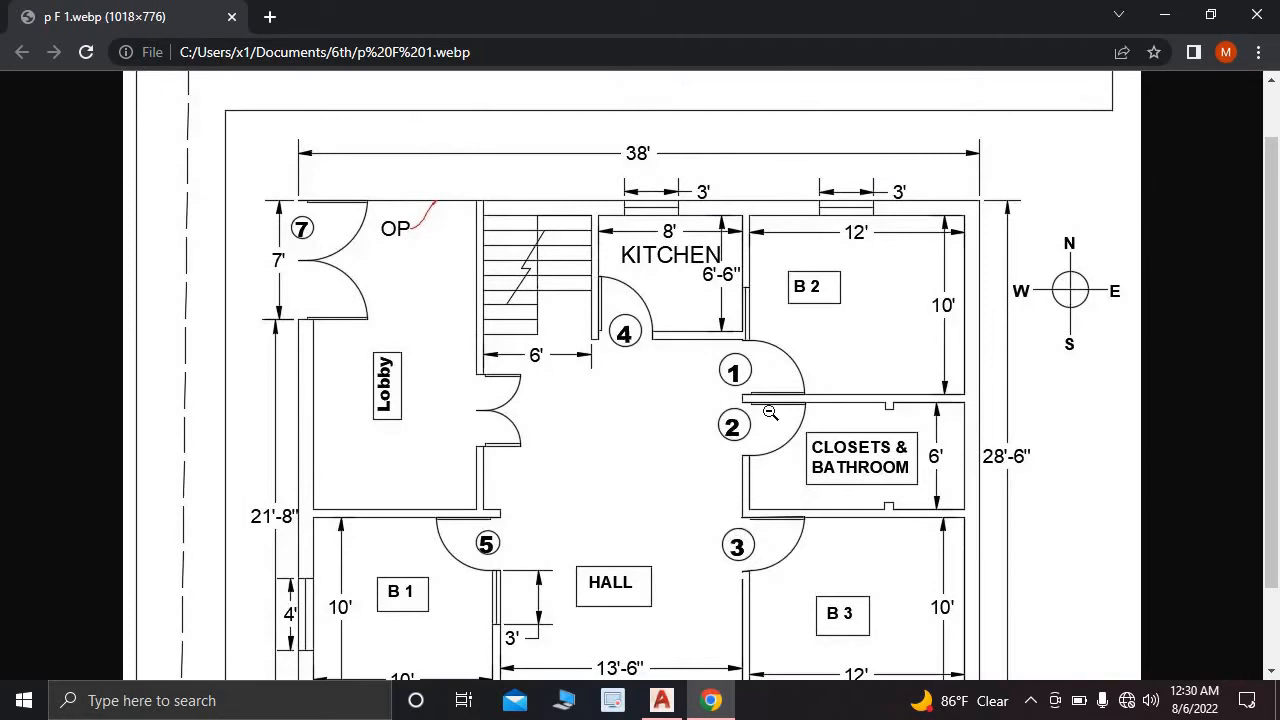
pyautogui.scroll(1, 748, 441)
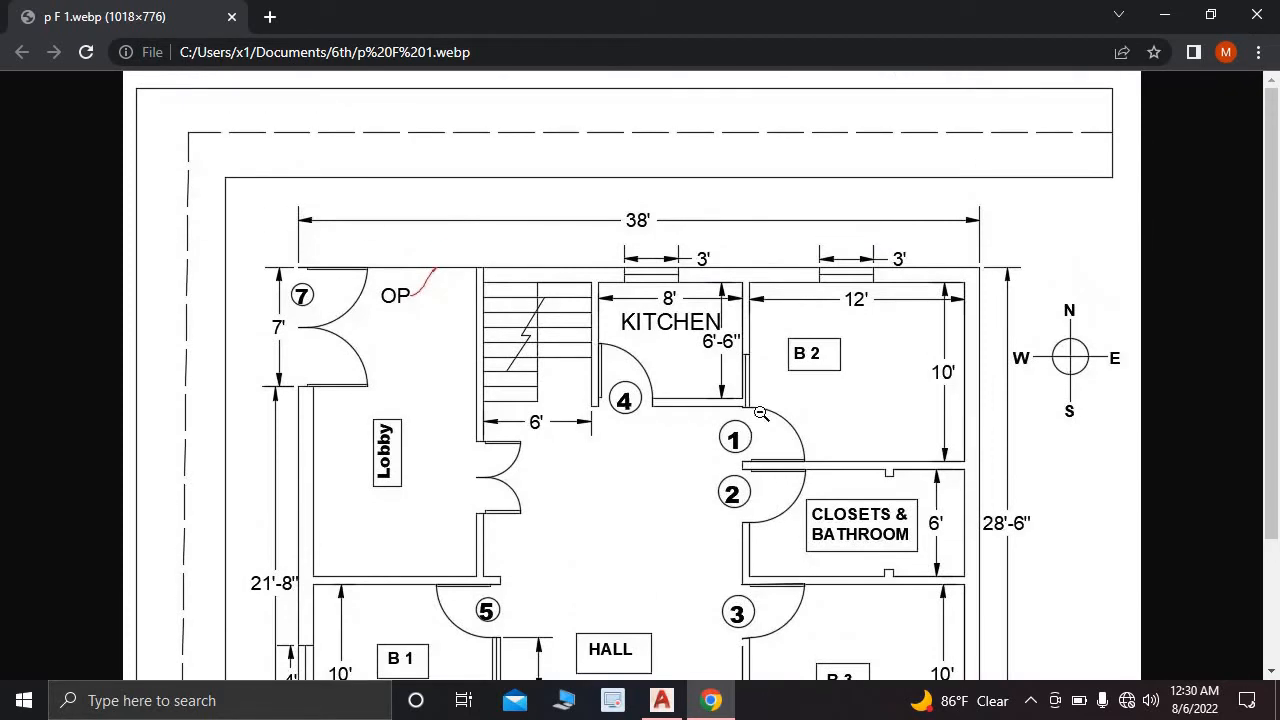
pyautogui.scroll(-2, 761, 413)
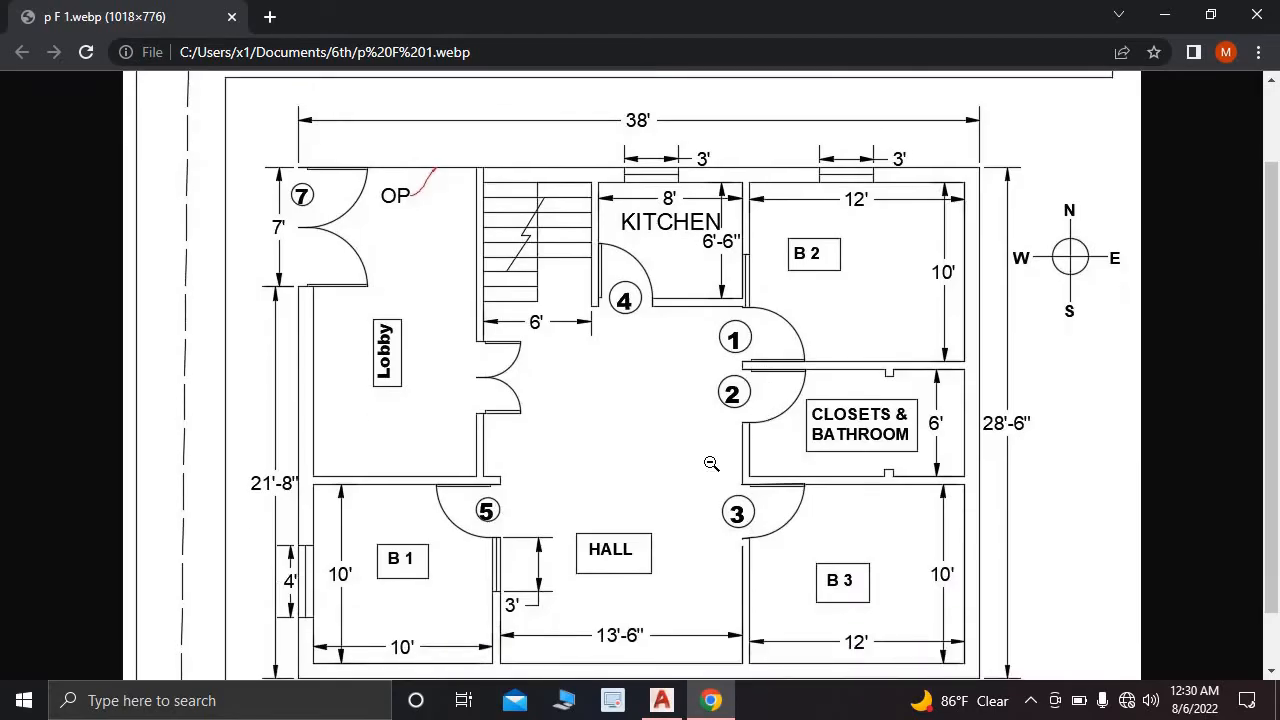
pyautogui.click(662, 701)
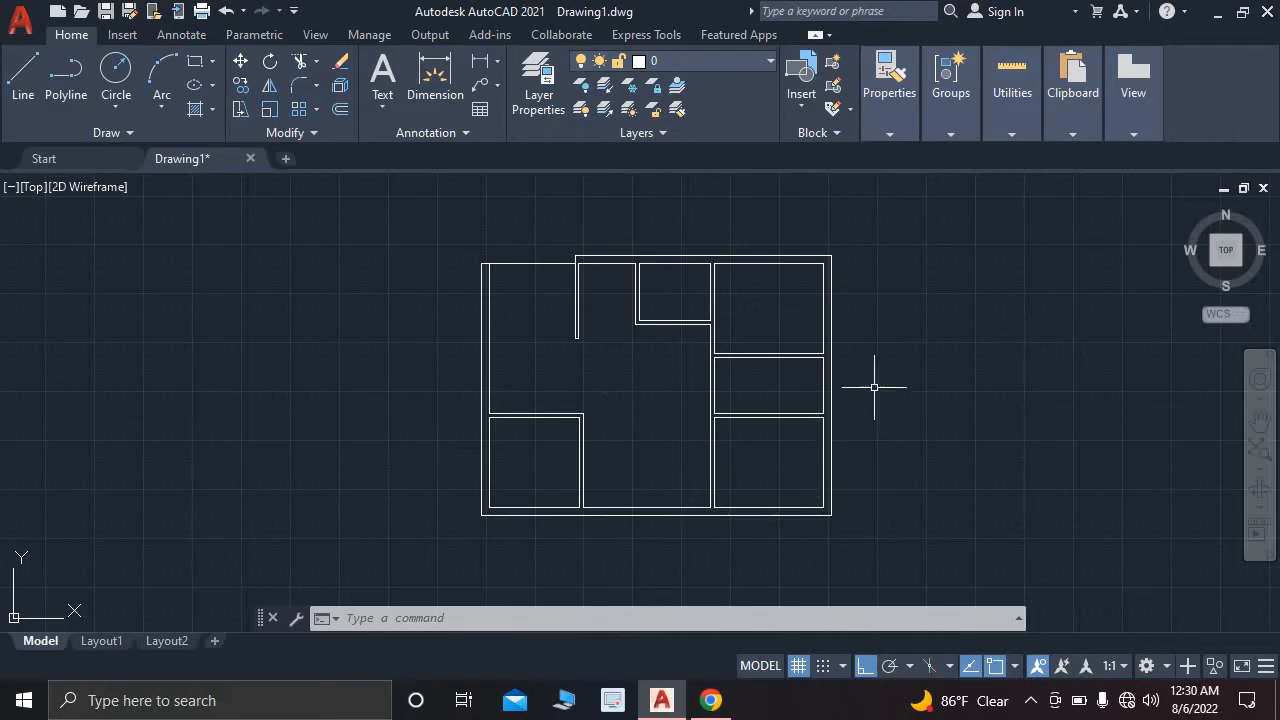
# - Insert the architectural Door - Imperial block at the lobby's north-west inner corner
pyautogui.scroll(2, 760, 395)
pyautogui.moveTo(734, 380); pyautogui.dragTo(529, 380, button='middle')
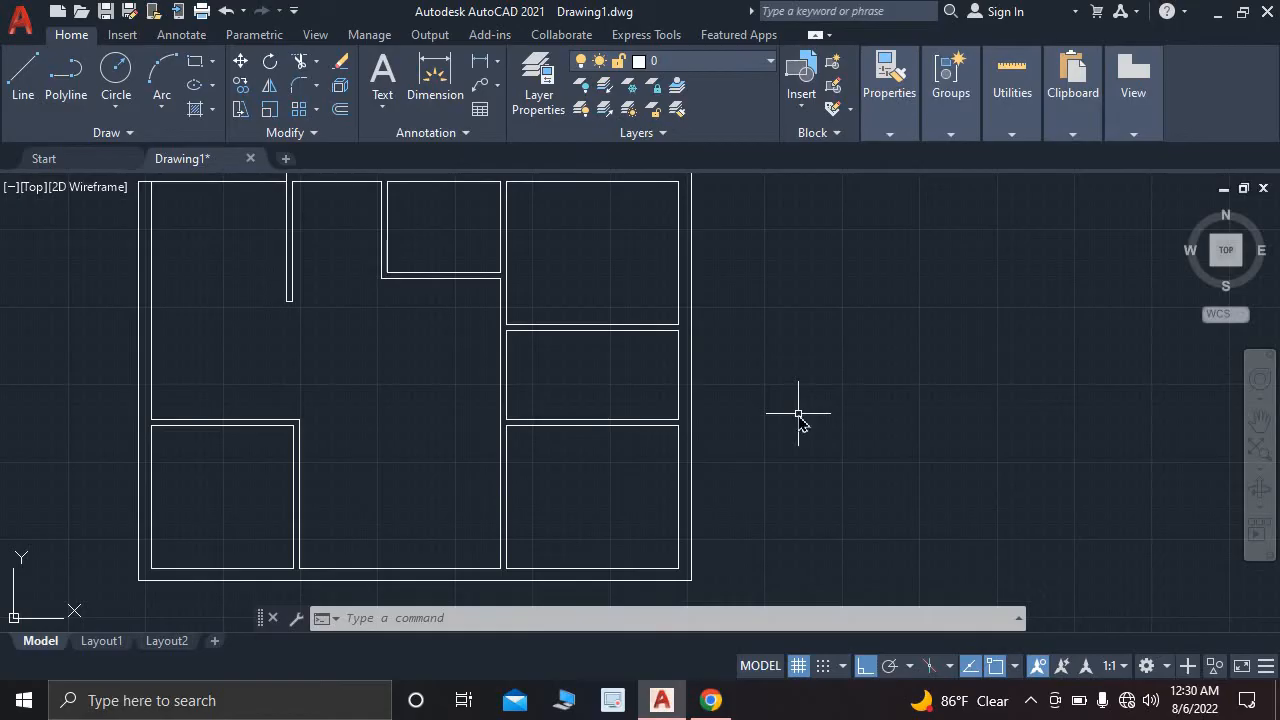
pyautogui.hotkey('ctrl', '3')
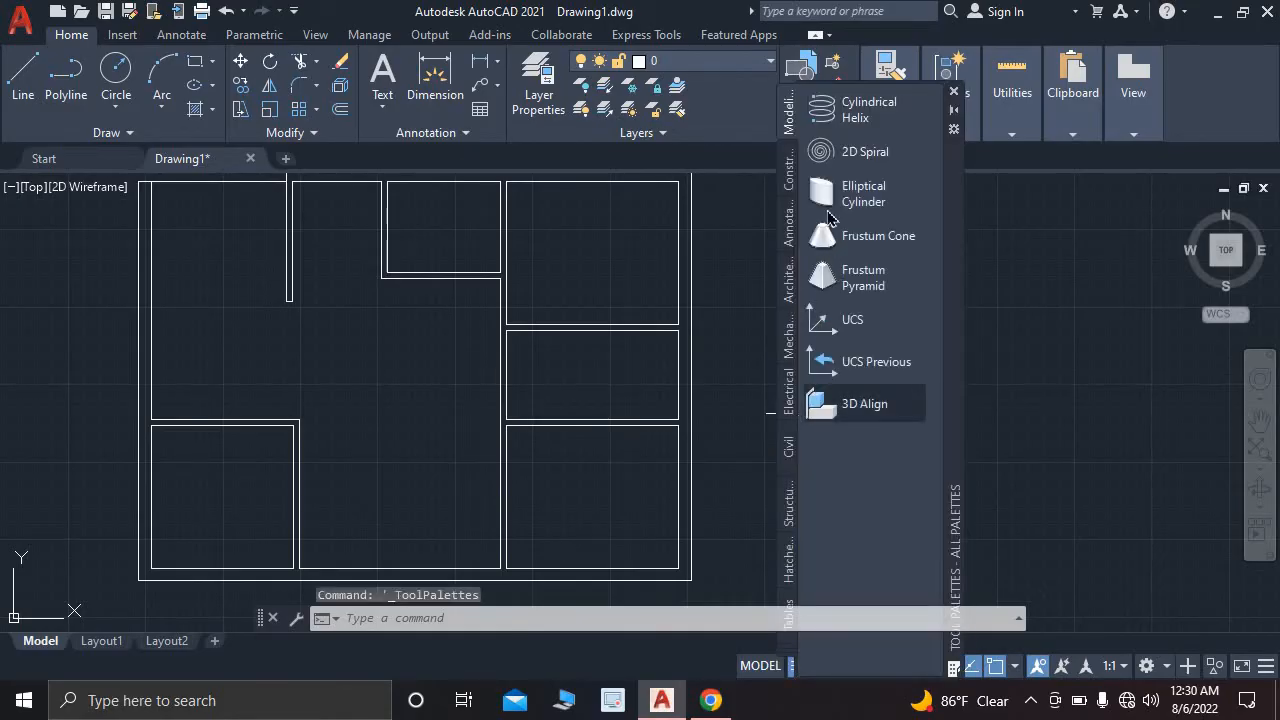
pyautogui.click(790, 302)
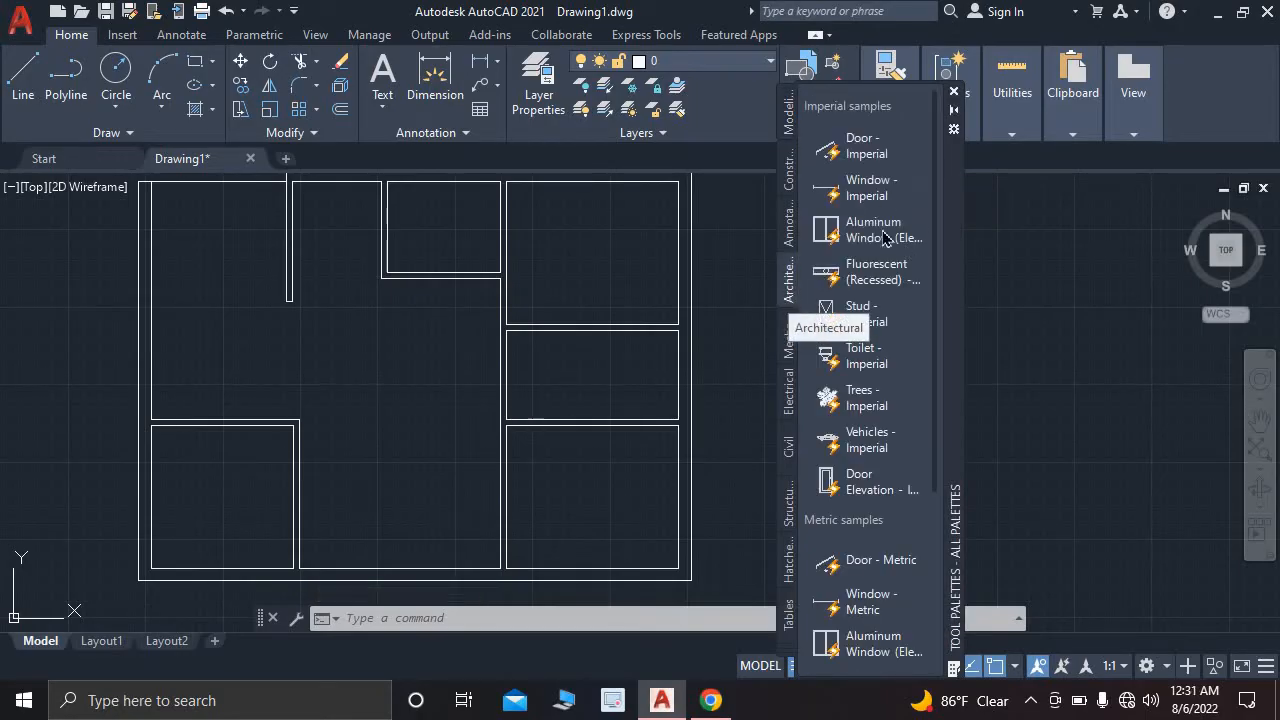
pyautogui.click(870, 150)
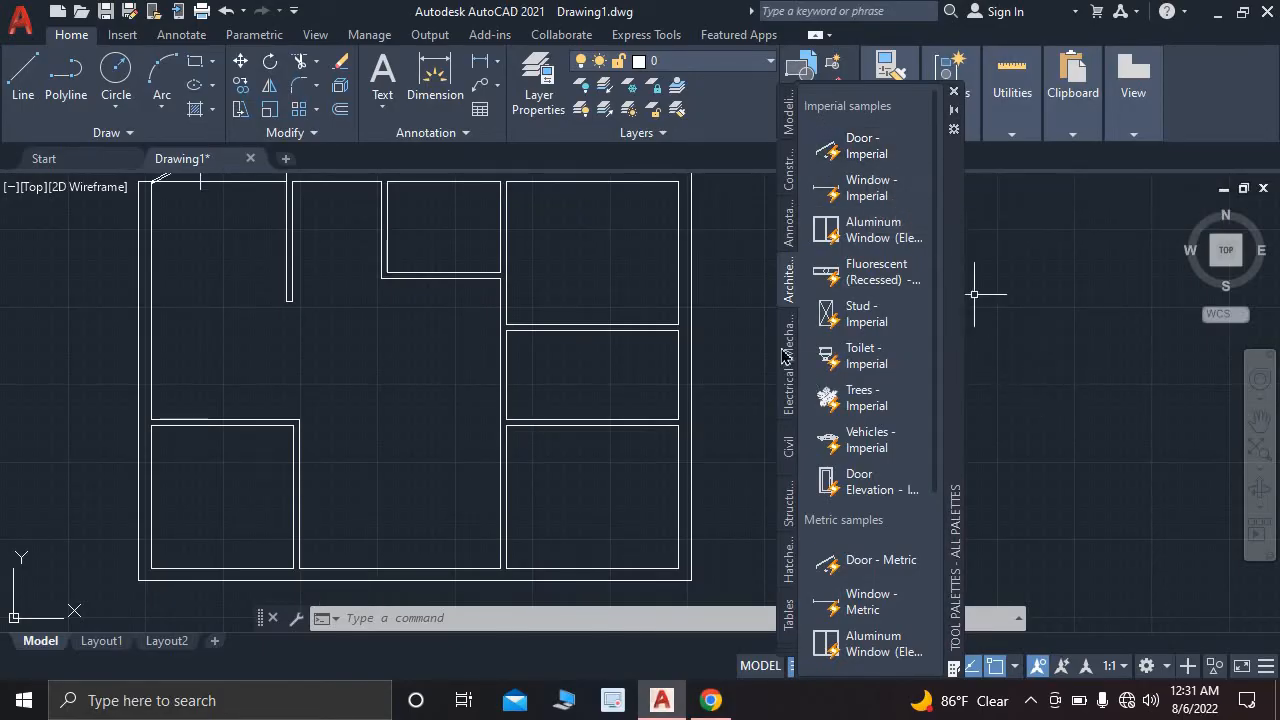
# - Insert another Door - Imperial block in the empty space east of the floor plan and close the tool palettes
pyautogui.click(866, 146)
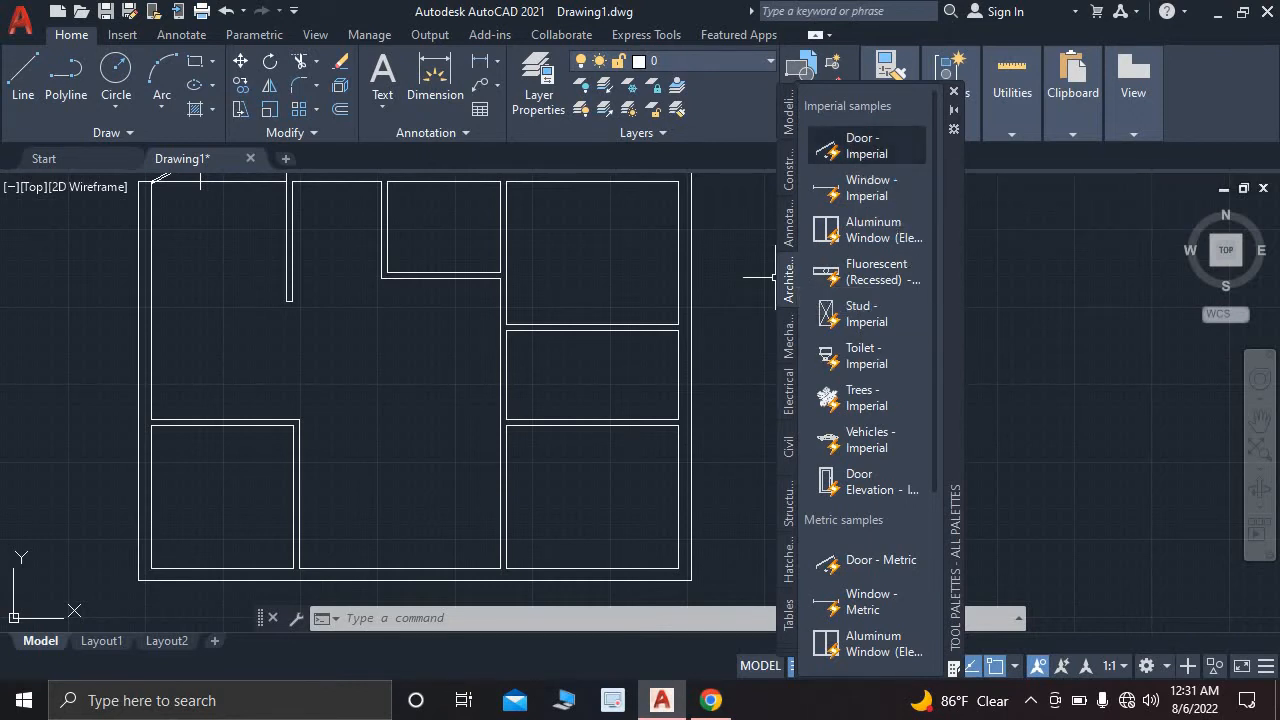
pyautogui.click(997, 400)
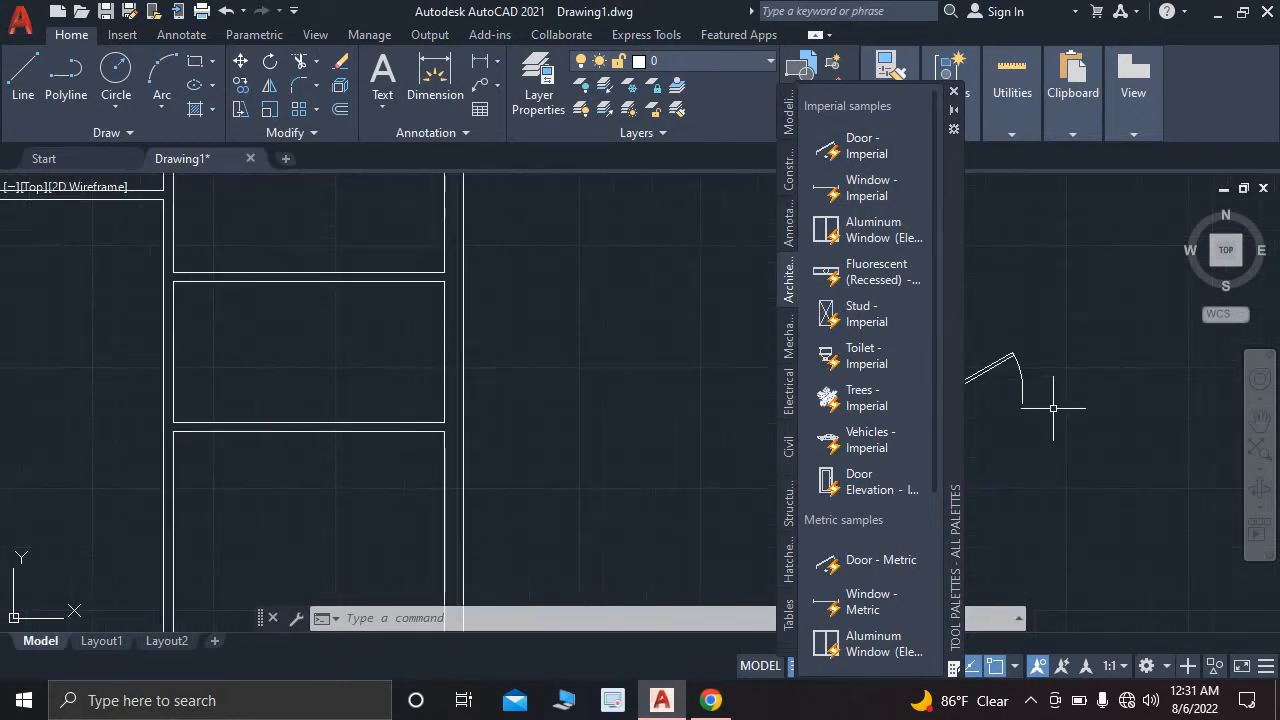
pyautogui.click(957, 90)
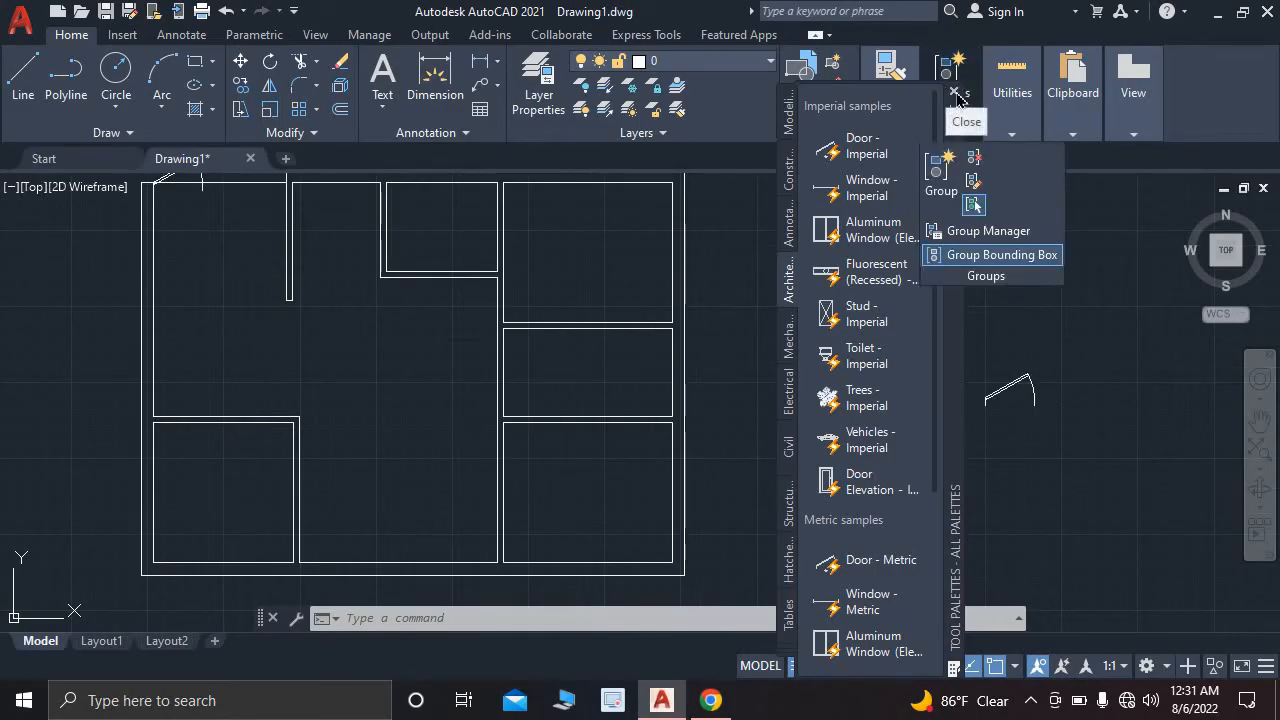
pyautogui.click(954, 95)
pyautogui.click(891, 300)
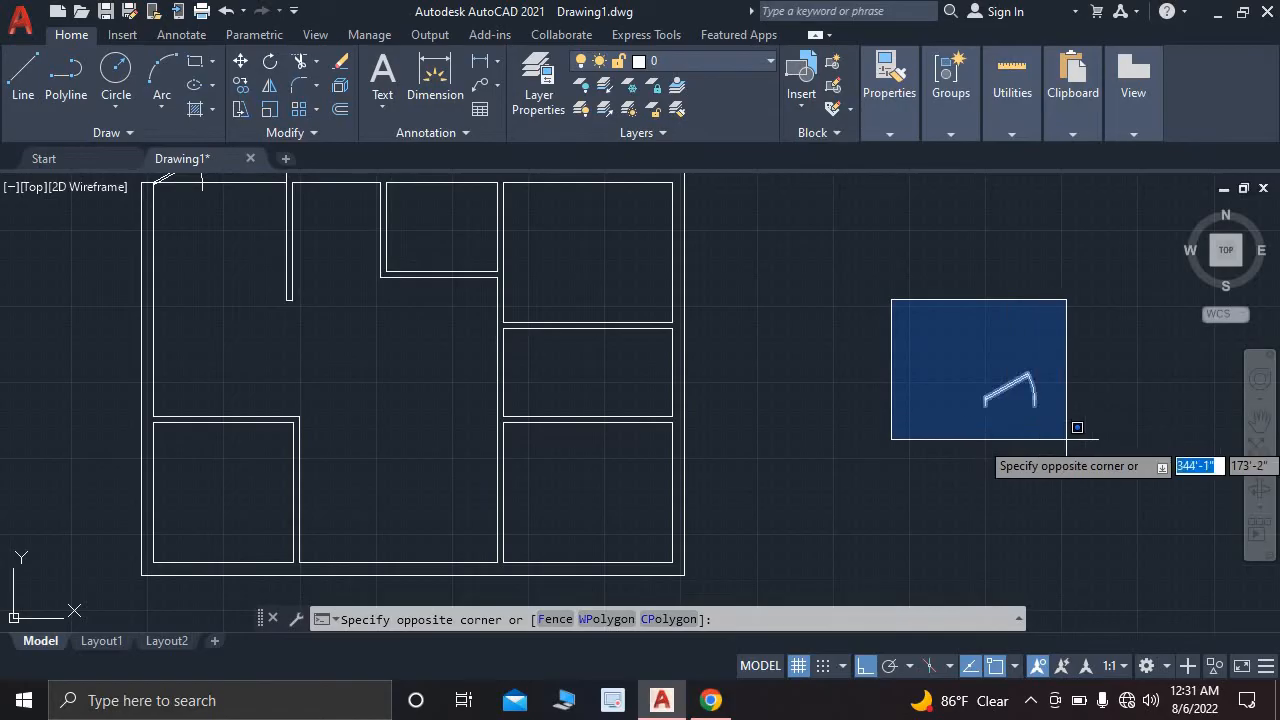
pyautogui.press('Escape')
# - Set the door block east of the plan to the Open 90º position
pyautogui.scroll(5, 1080, 423)
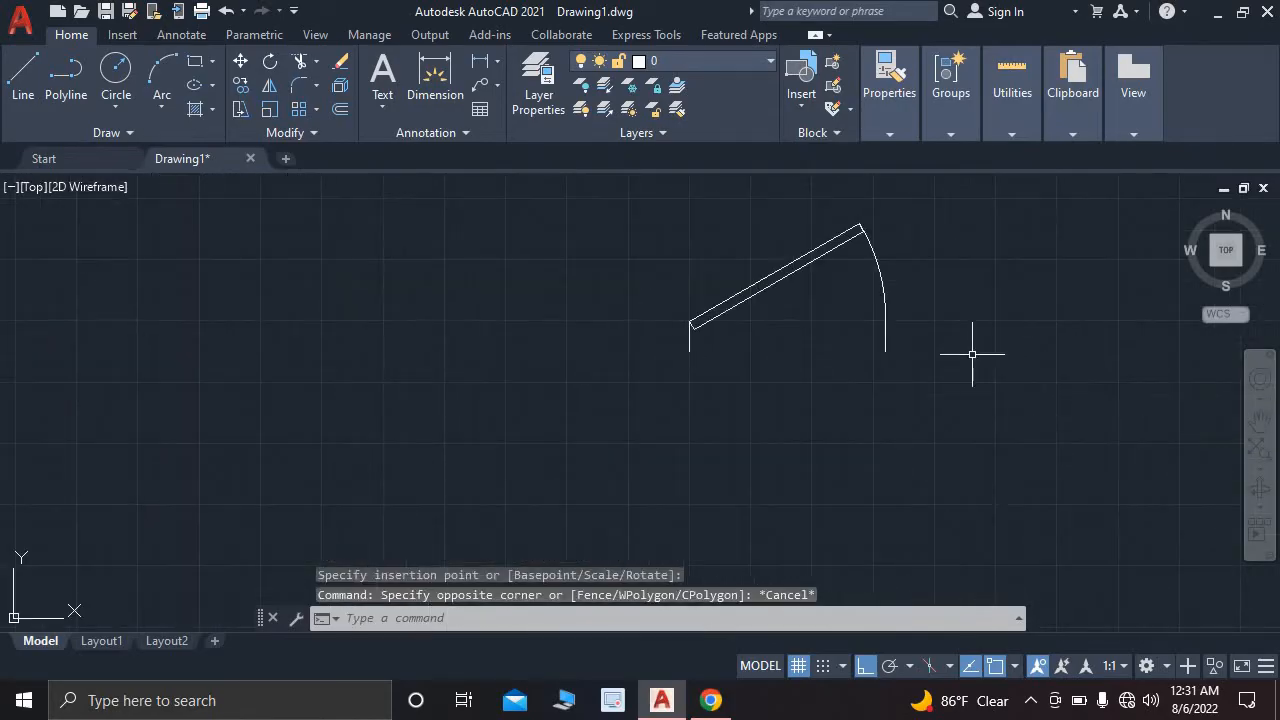
pyautogui.moveTo(898, 360); pyautogui.dragTo(852, 417, button='middle')
pyautogui.scroll(2, 852, 417)
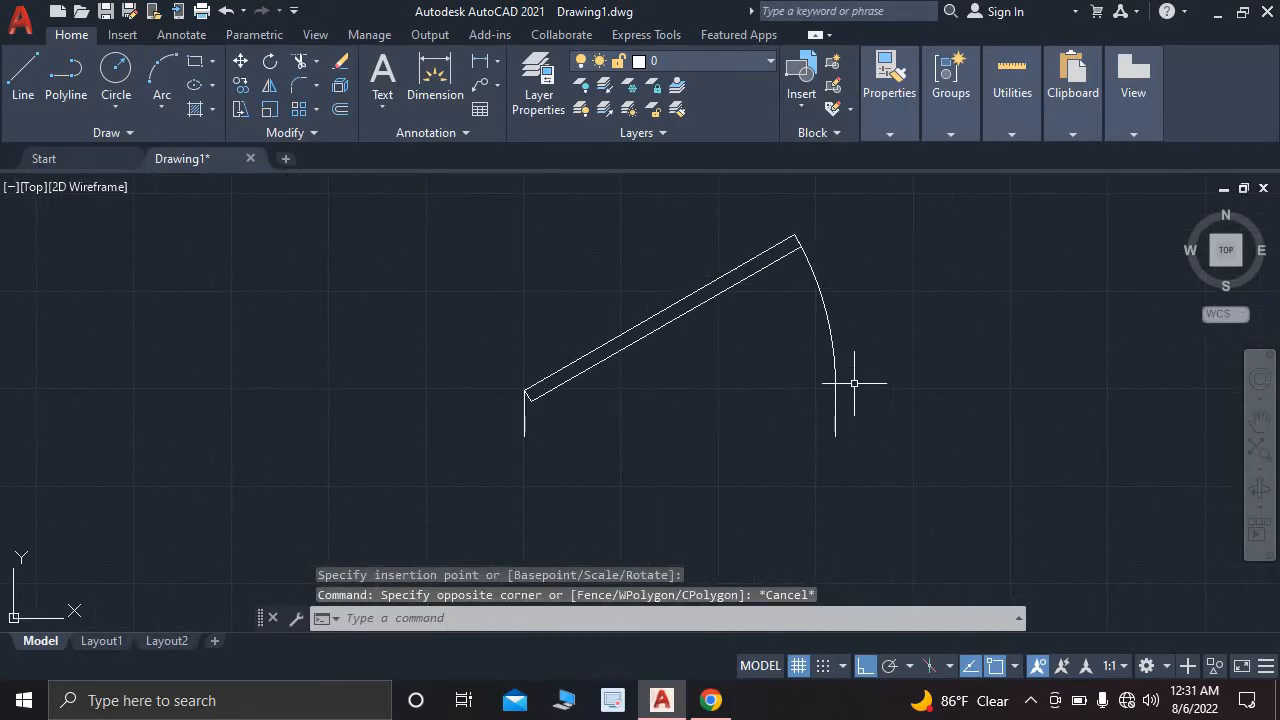
pyautogui.click(833, 353)
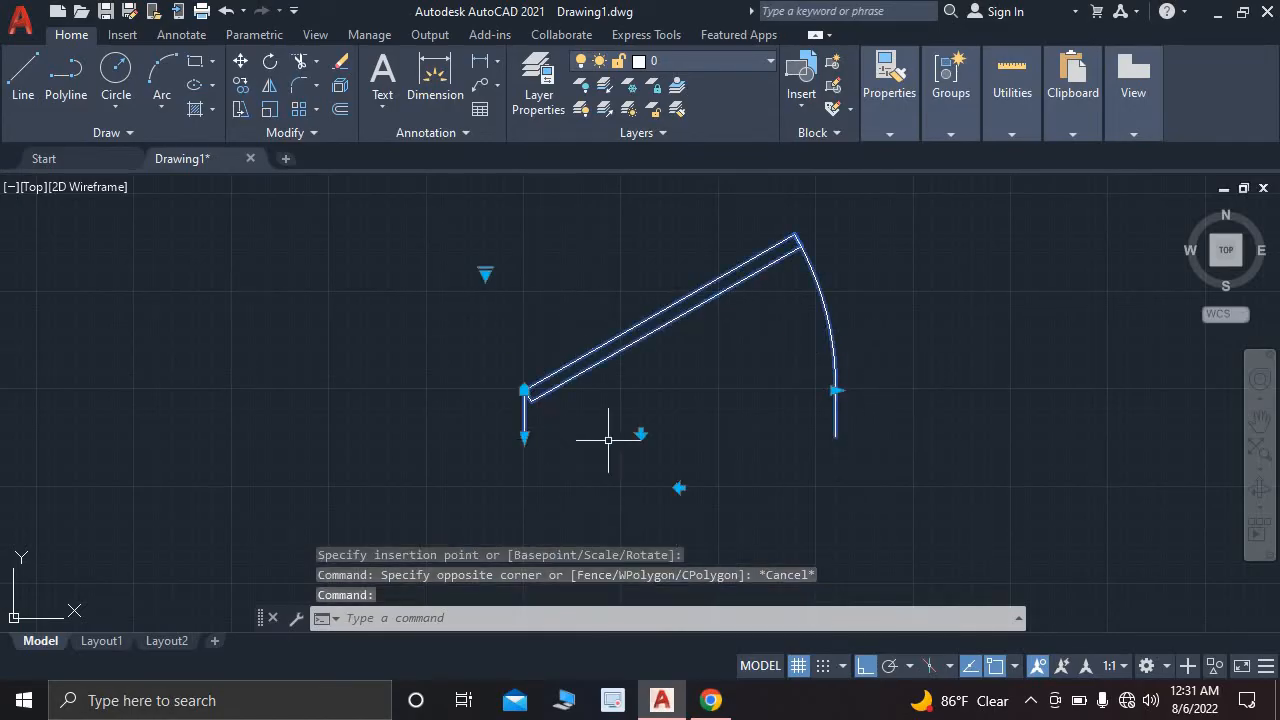
pyautogui.click(486, 274)
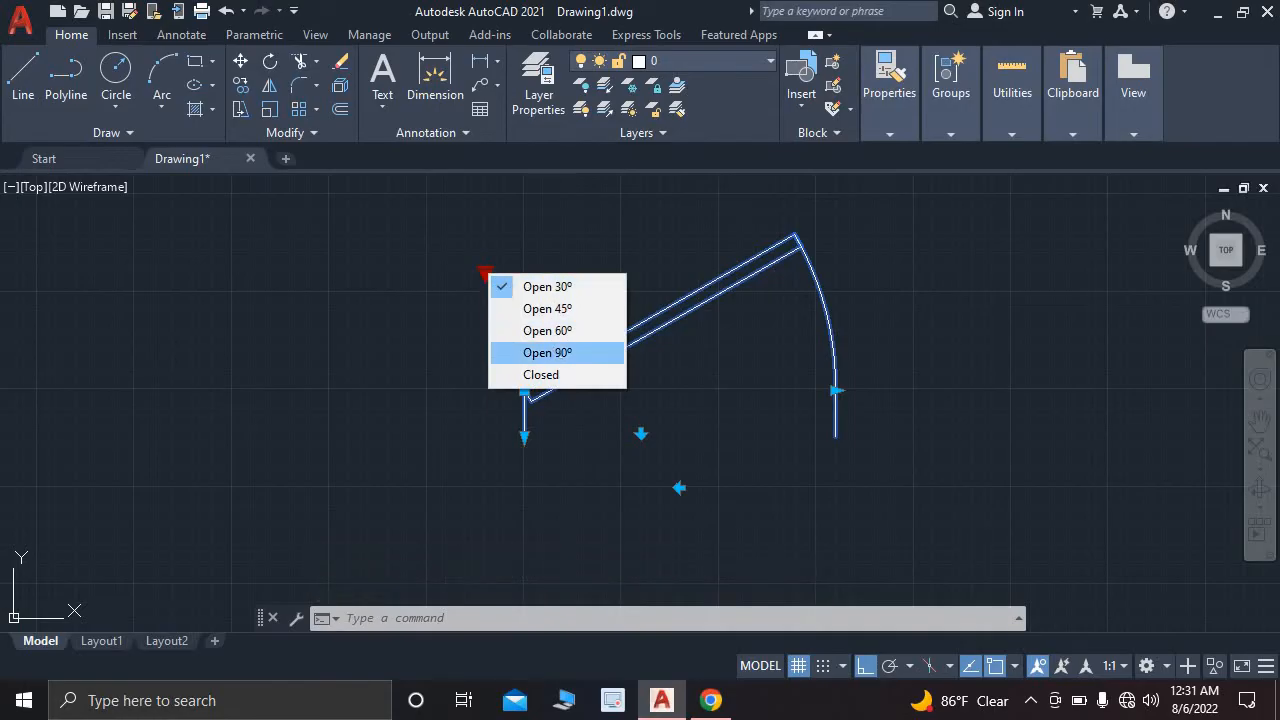
pyautogui.click(549, 352)
pyautogui.scroll(-5, 635, 345)
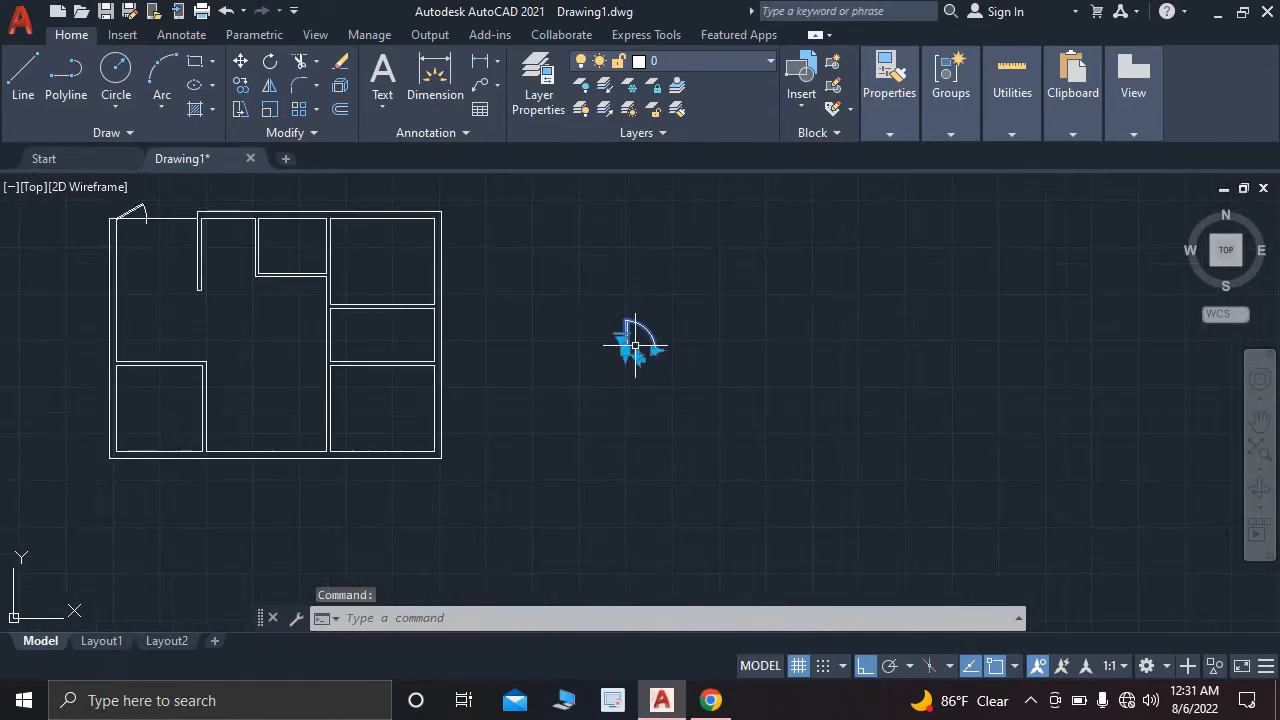
# - Set the opening width of the 90° door block to 33"
pyautogui.scroll(7, 635, 345)
pyautogui.scroll(2, 635, 345)
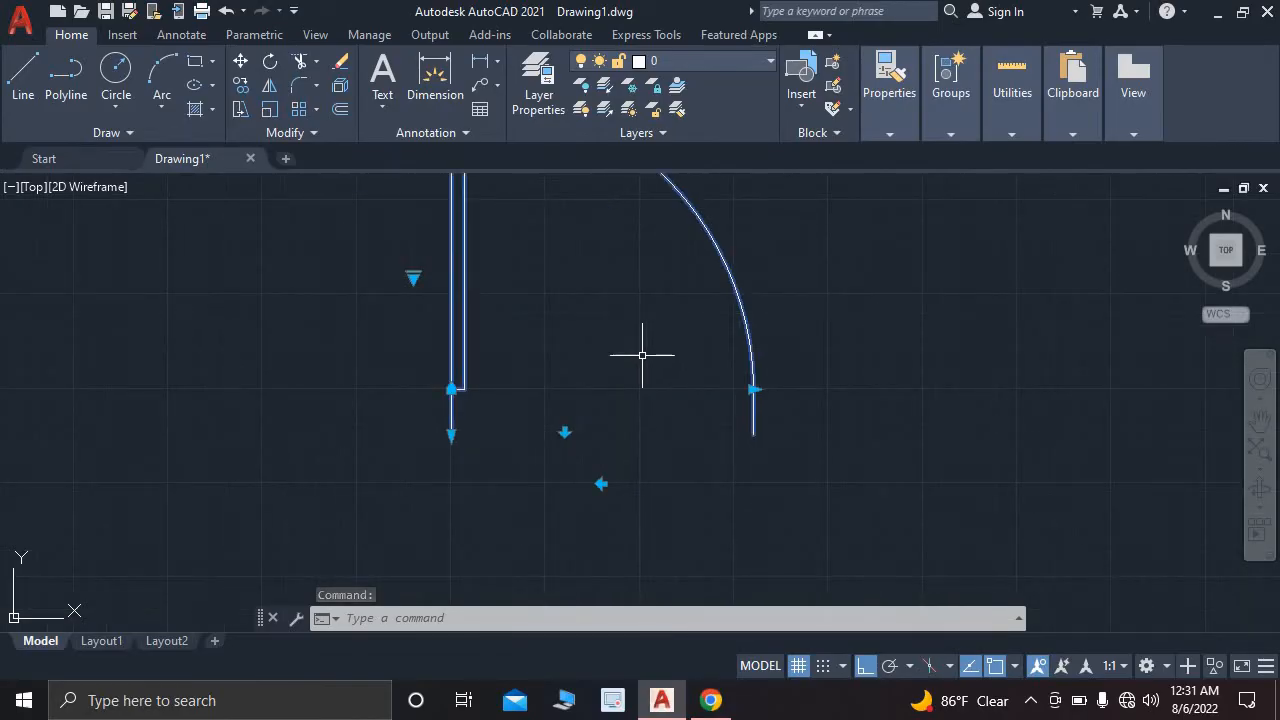
pyautogui.click(752, 389)
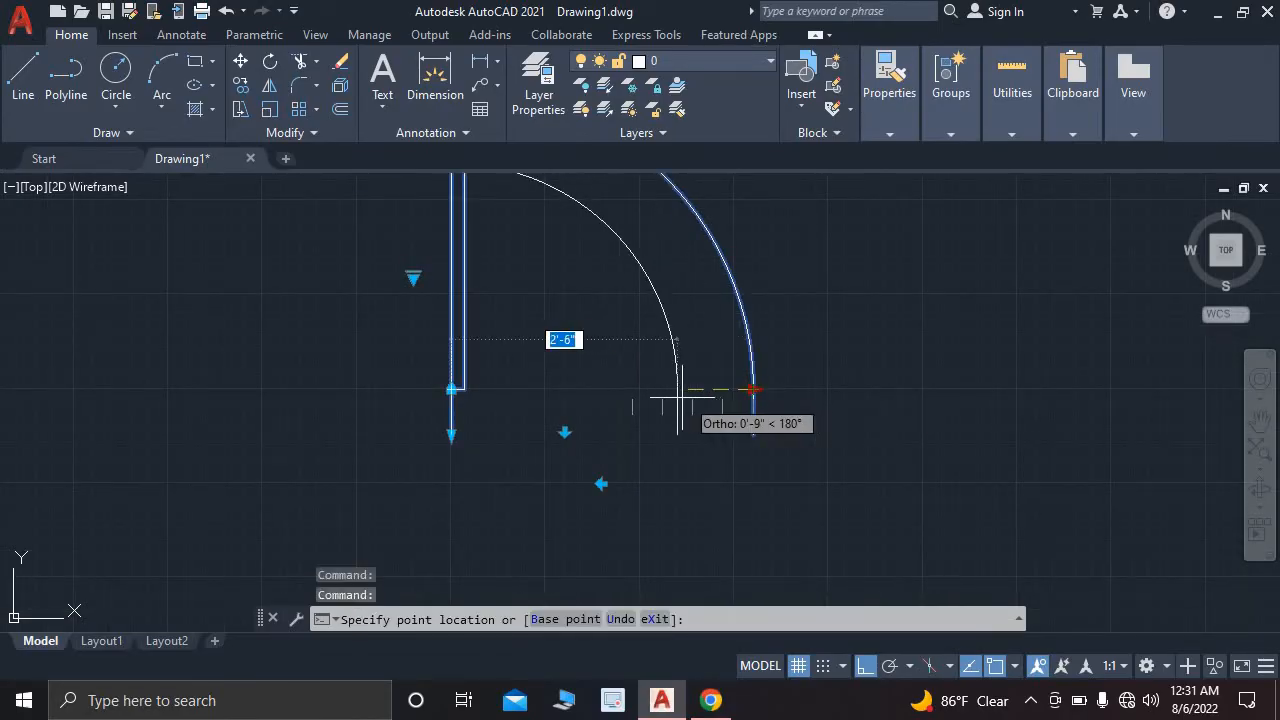
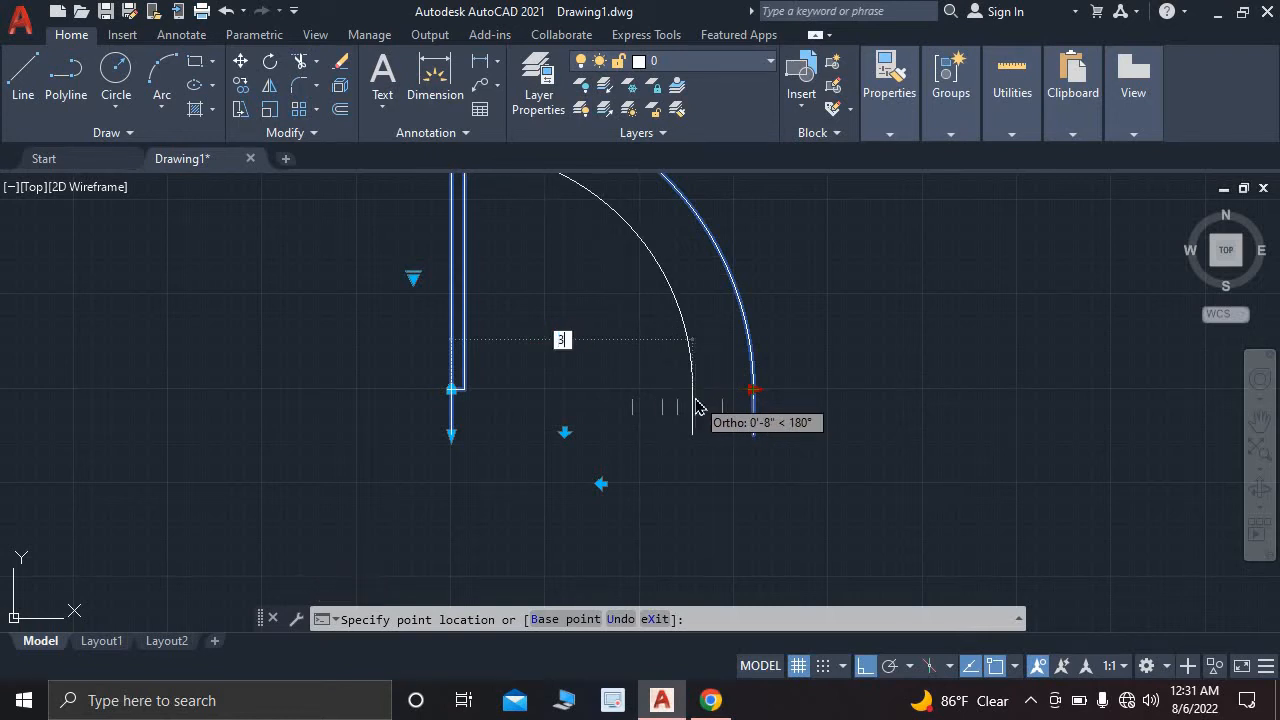
pyautogui.press('Return')
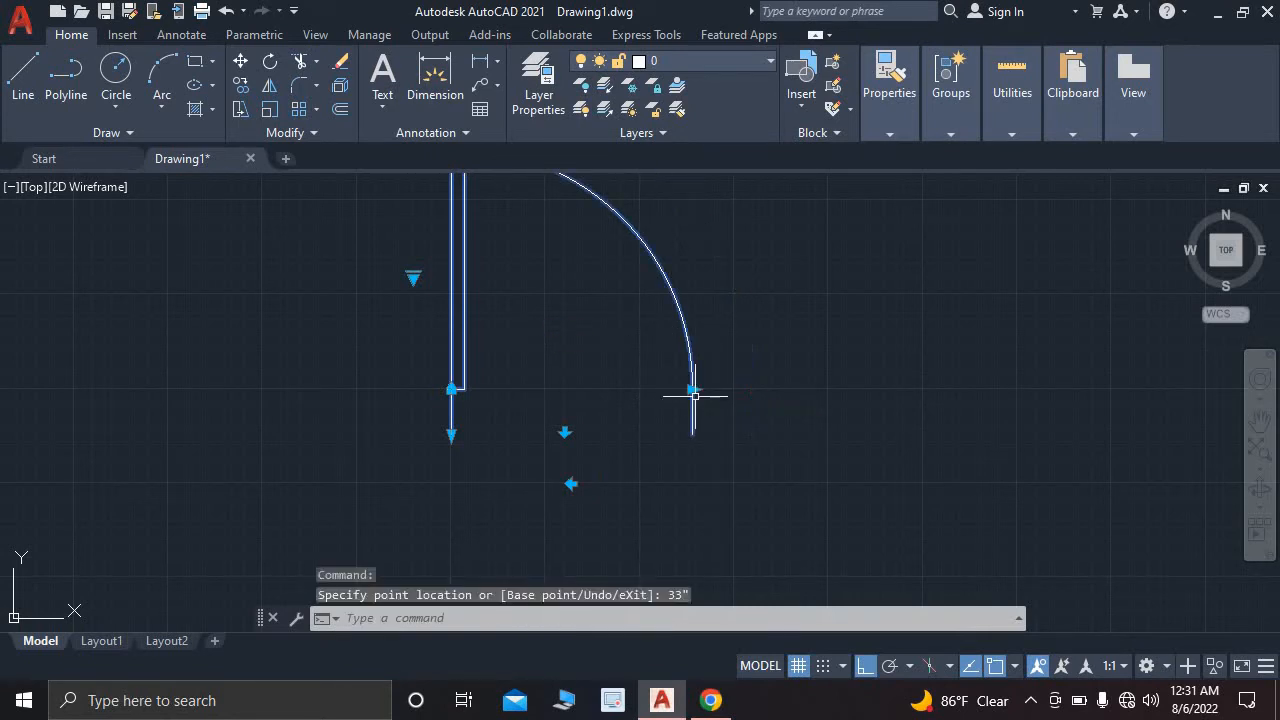
# - Flip the door block's swing to the opposite side of its opening and flip it back
pyautogui.scroll(-2, 482, 262)
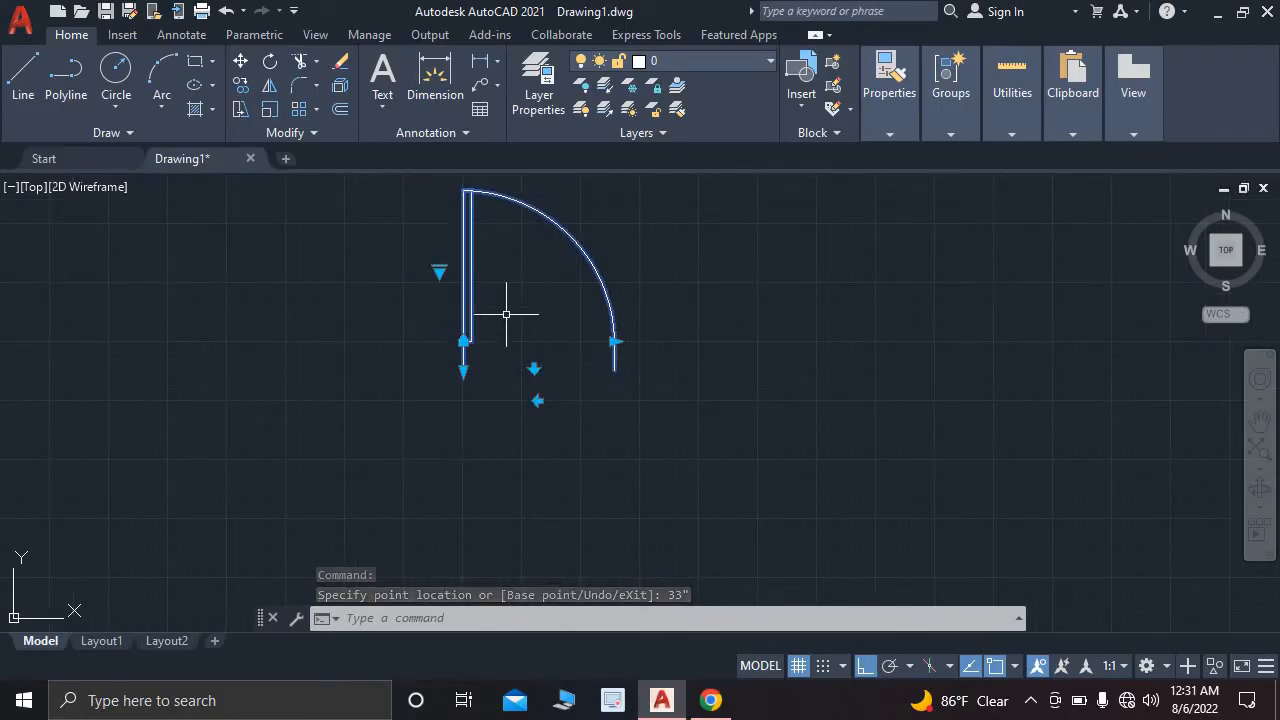
pyautogui.scroll(2, 506, 309)
pyautogui.scroll(-2, 531, 355)
pyautogui.scroll(2, 537, 366)
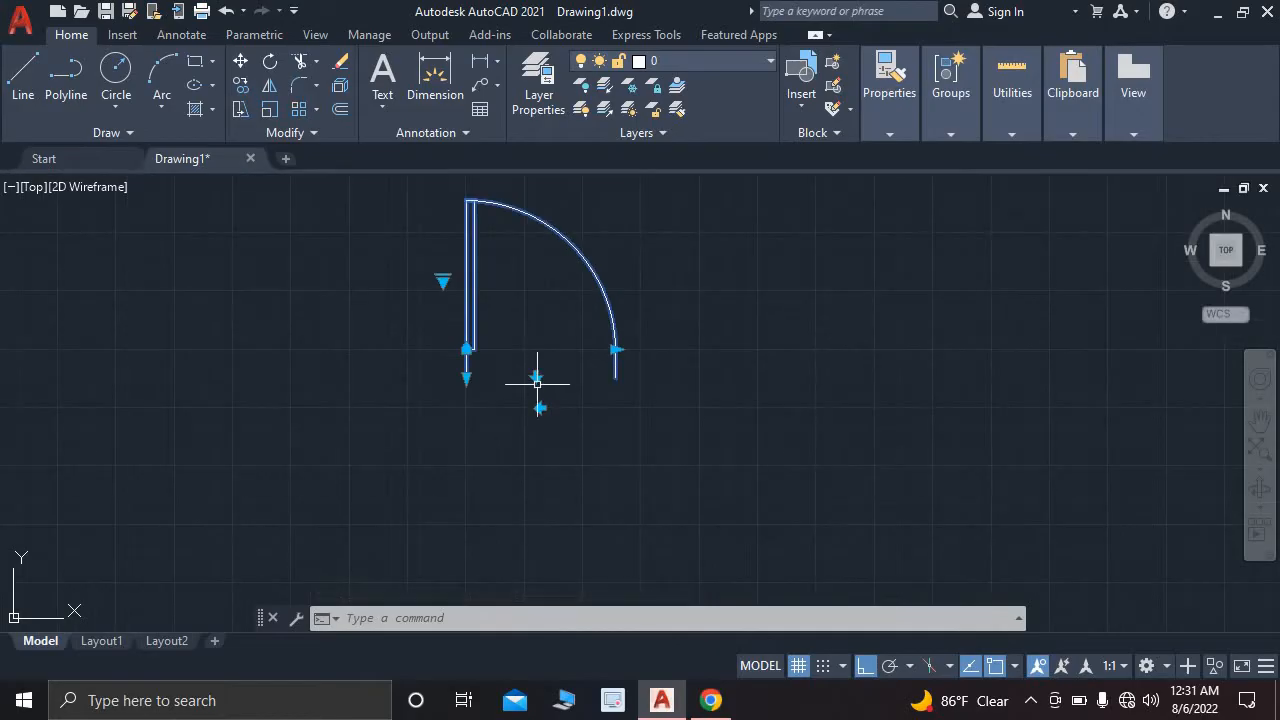
pyautogui.click(536, 376)
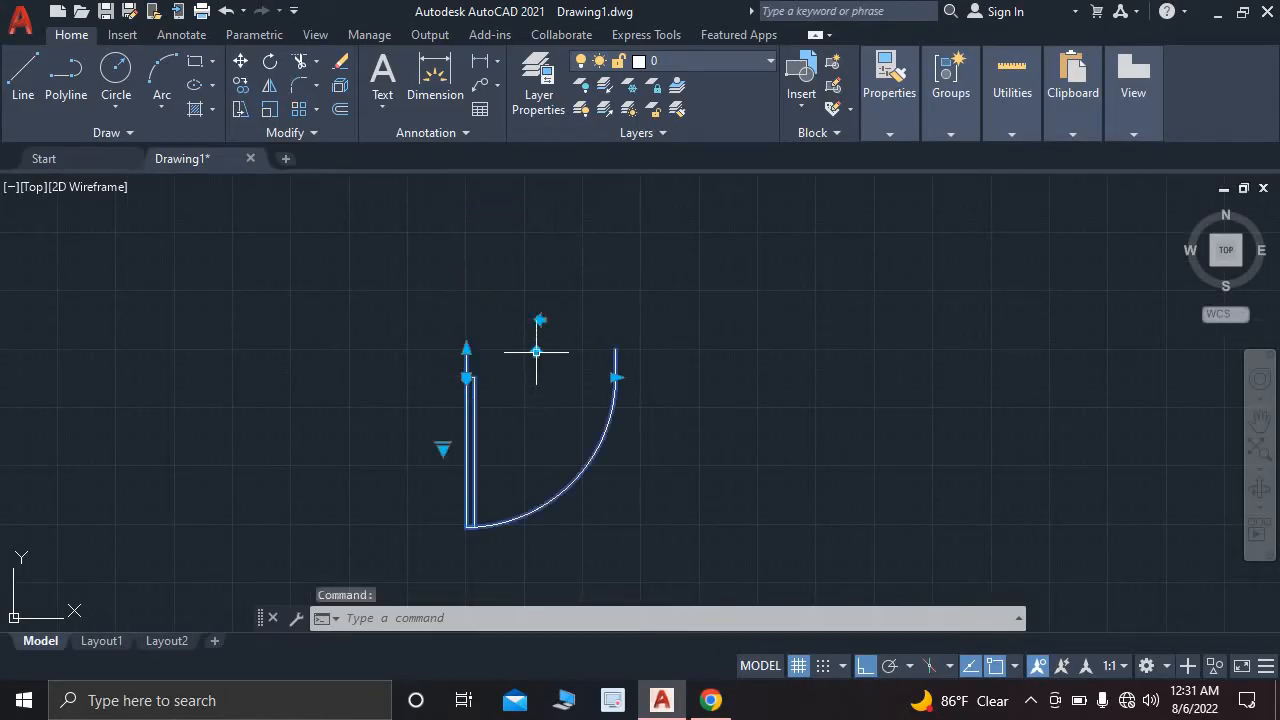
pyautogui.click(536, 352)
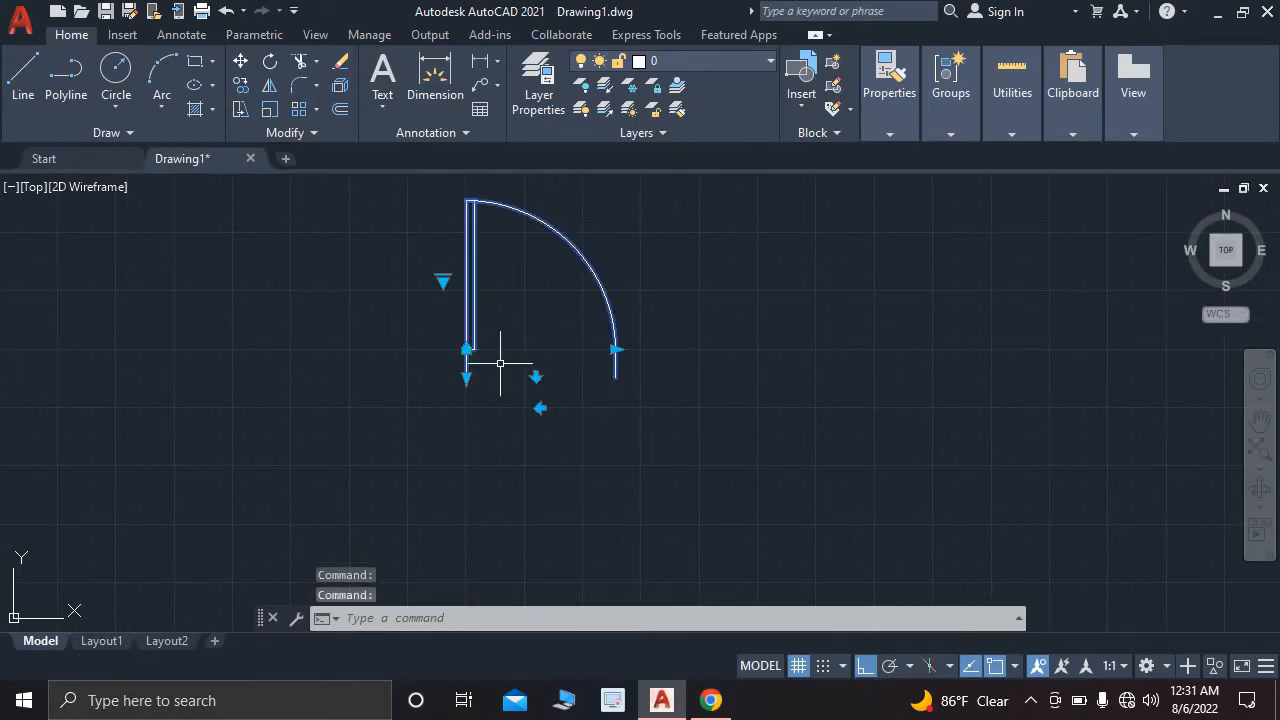
# - Set the door block's wall thickness to 5" and deselect the block
pyautogui.click(466, 377)
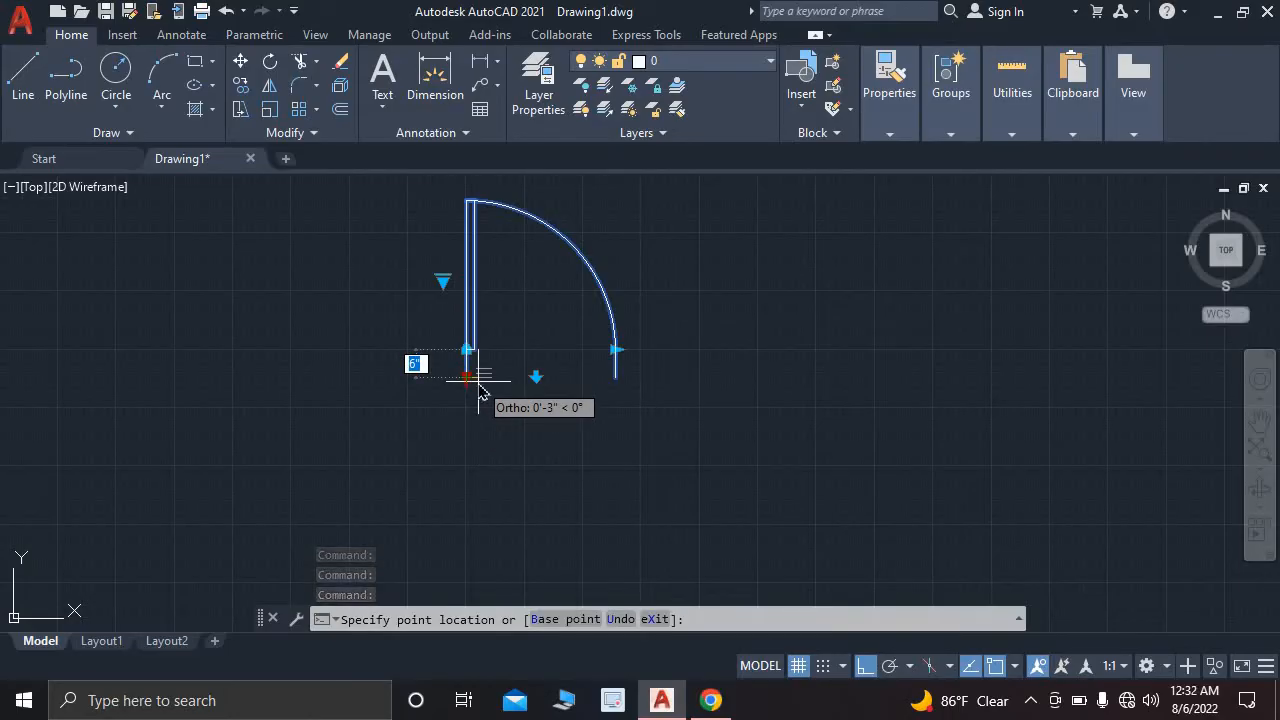
pyautogui.press('BackSpace')
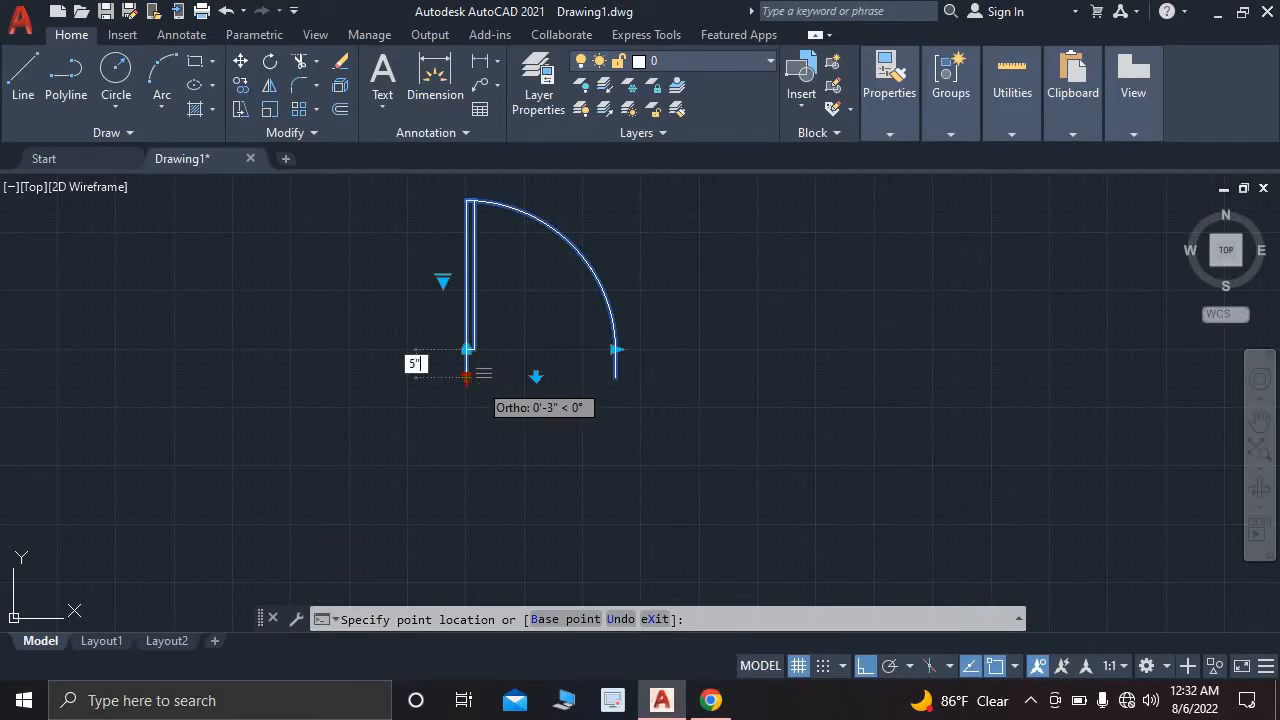
pyautogui.write('5"')
pyautogui.press('Return')
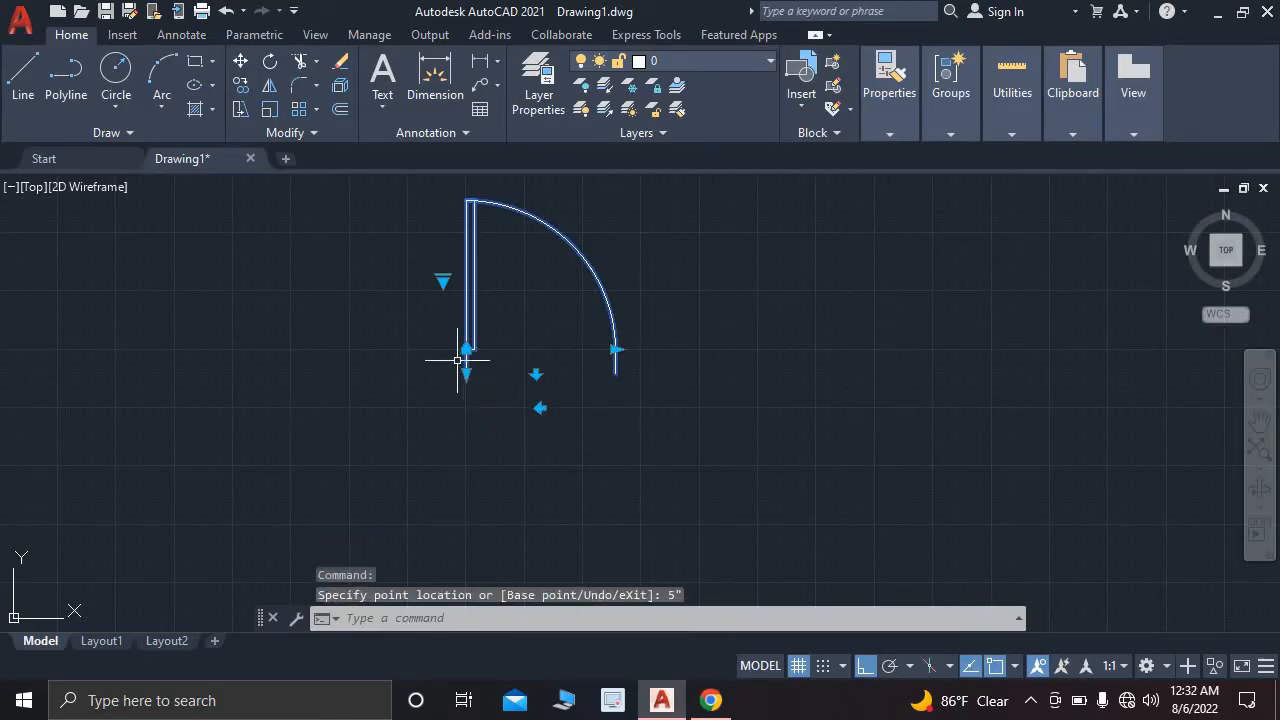
pyautogui.press('Escape')
pyautogui.scroll(-2, 532, 340)
pyautogui.scroll(4, 531, 340)
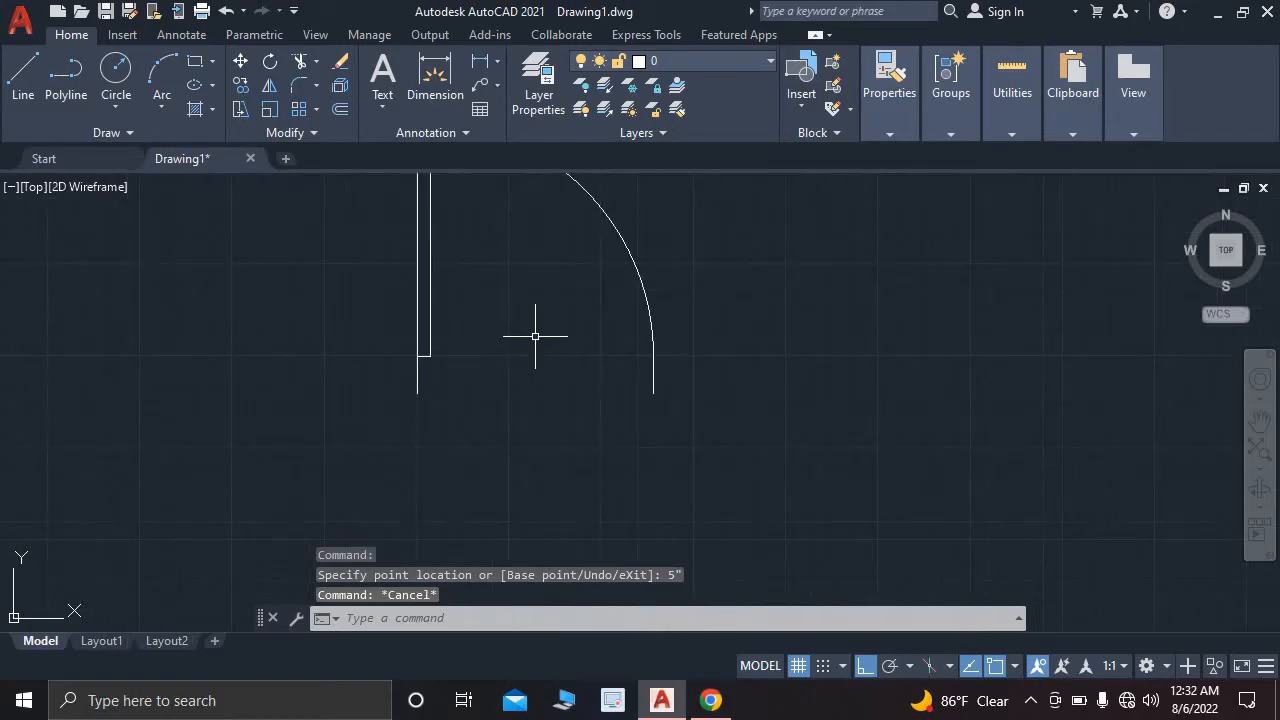
# - Copy the 33" door block about 8' to the east, using its hinge-opposite jamb as base point
pyautogui.scroll(-4, 510, 395)
pyautogui.click(406, 278)
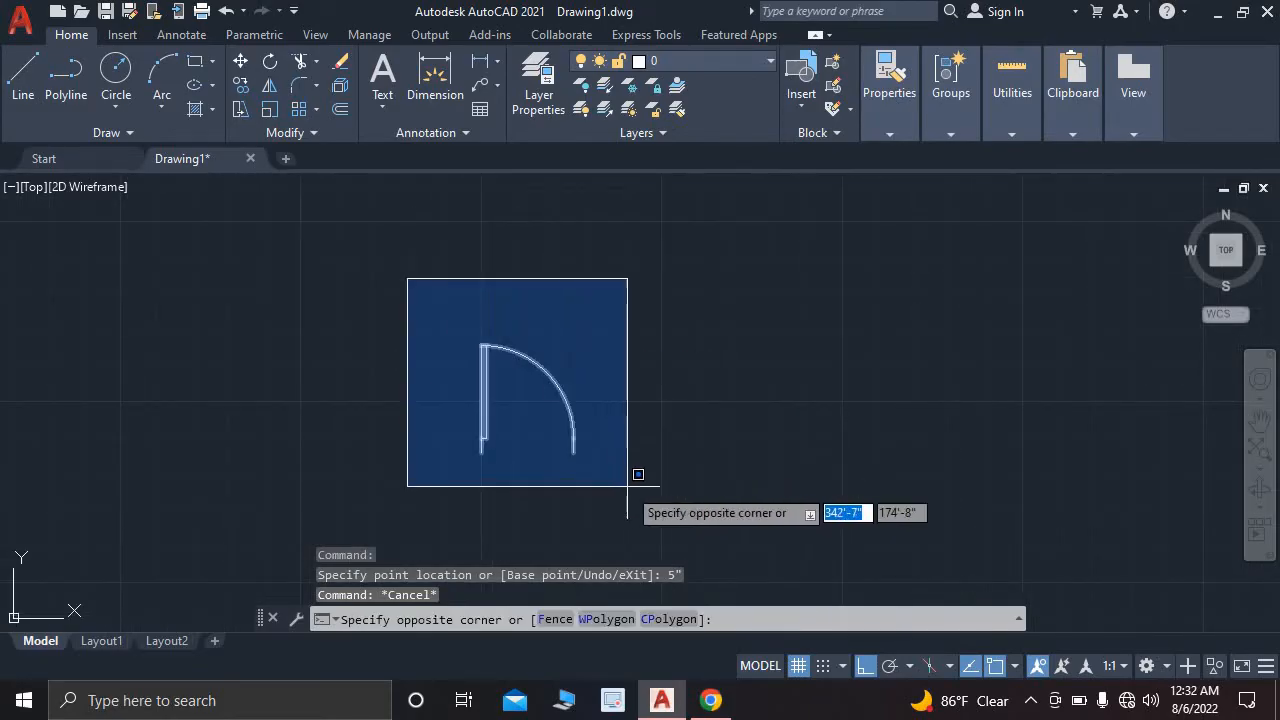
pyautogui.click(646, 490)
pyautogui.write('co')
pyautogui.press('Return')
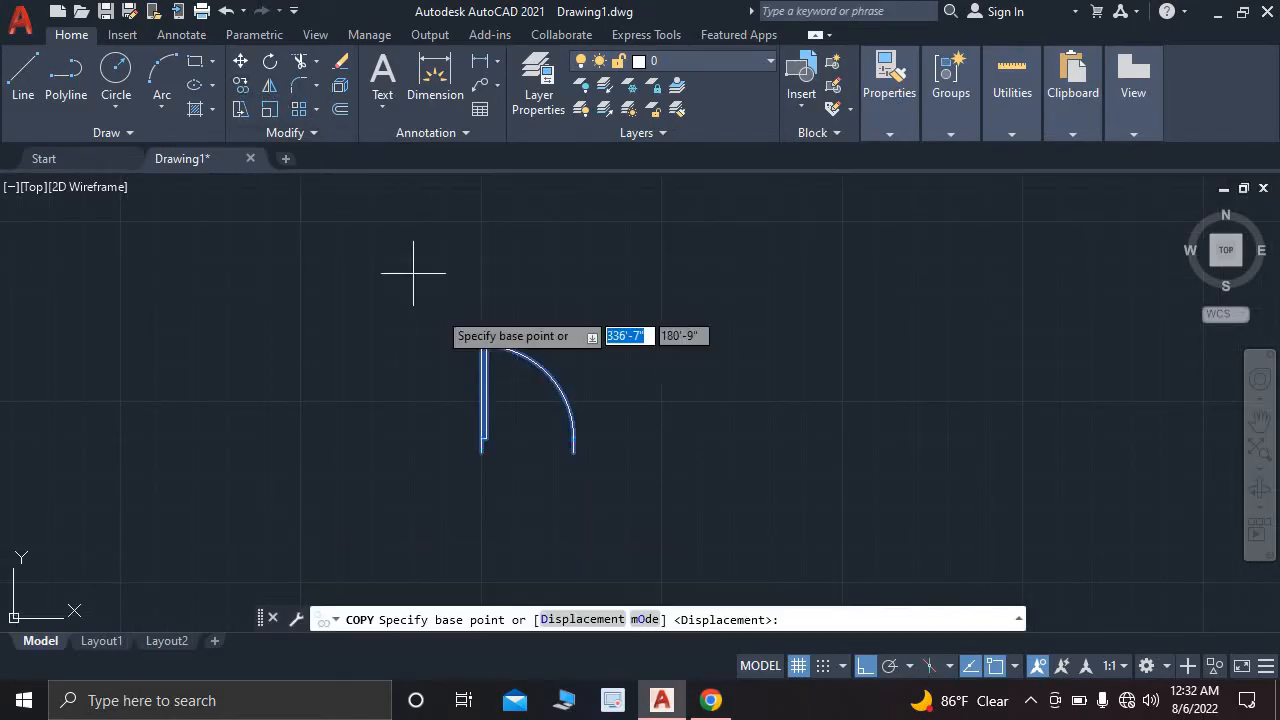
pyautogui.click(573, 438)
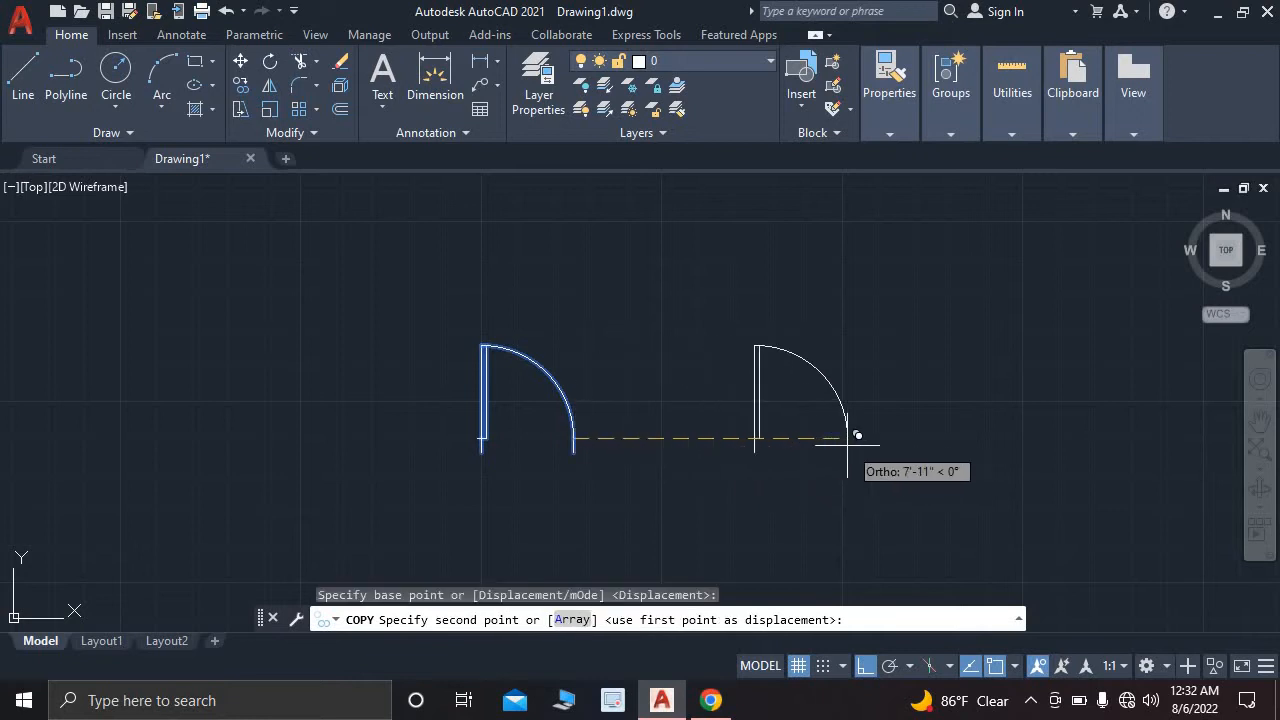
pyautogui.click(852, 438)
pyautogui.press('Escape')
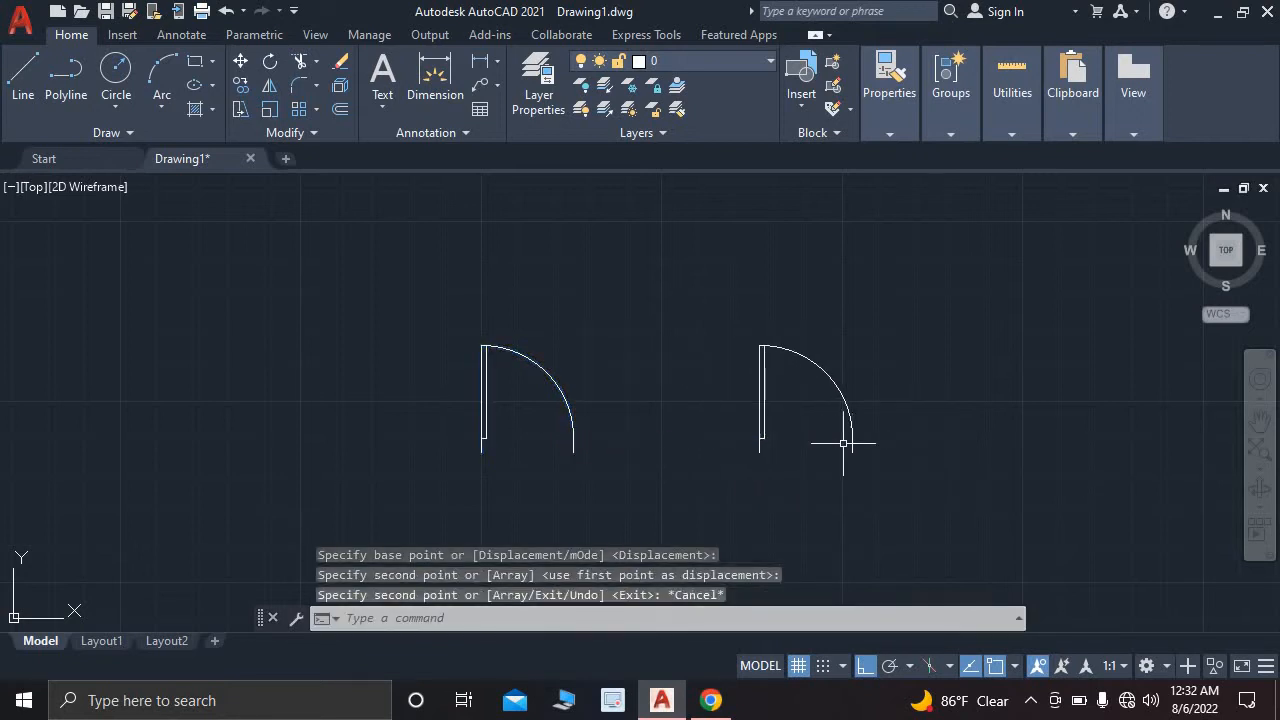
# - Enter 10" as the wall thickness of the east door block copy and deselect it
pyautogui.scroll(3, 845, 440)
pyautogui.scroll(2, 698, 412)
pyautogui.click(698, 412)
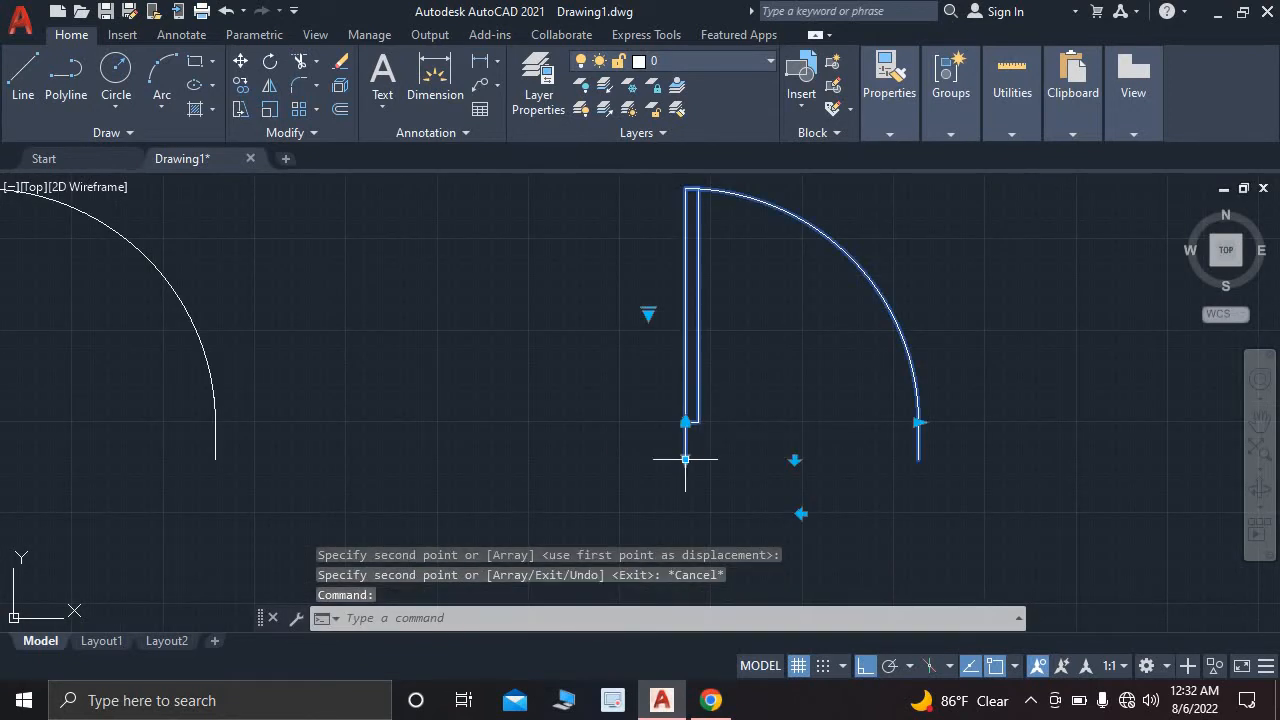
pyautogui.click(685, 459)
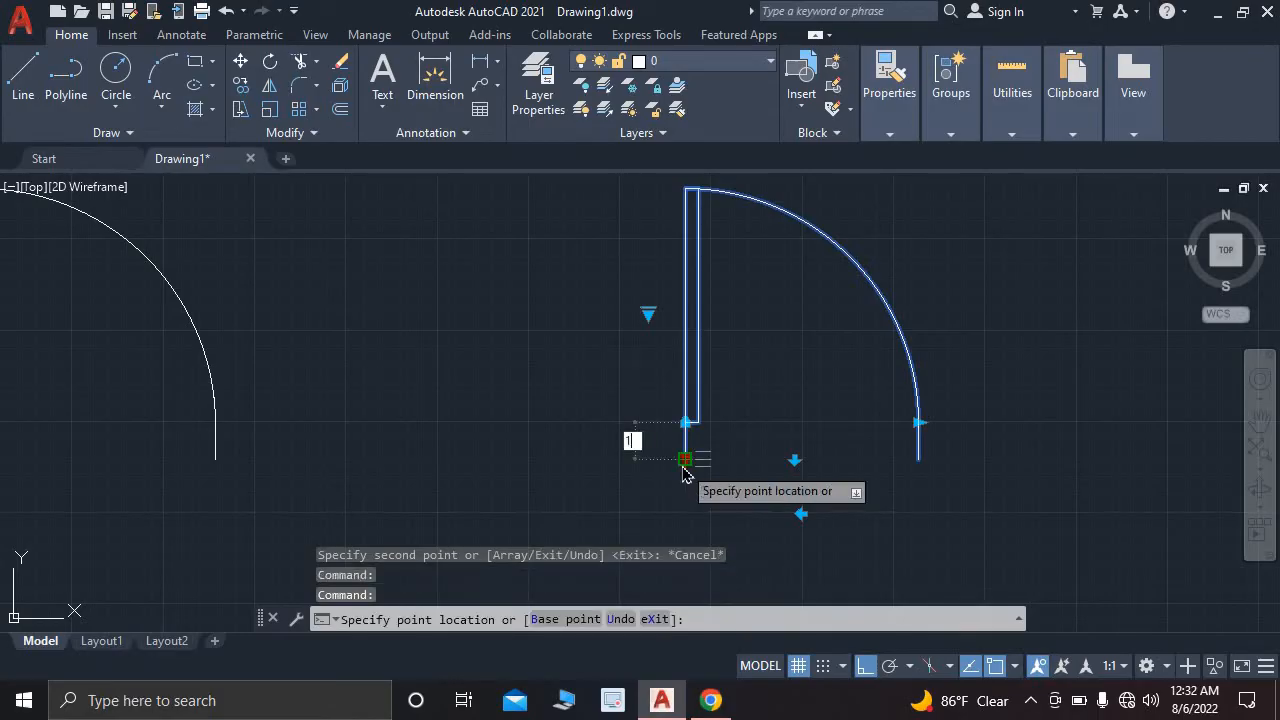
pyautogui.press('Return')
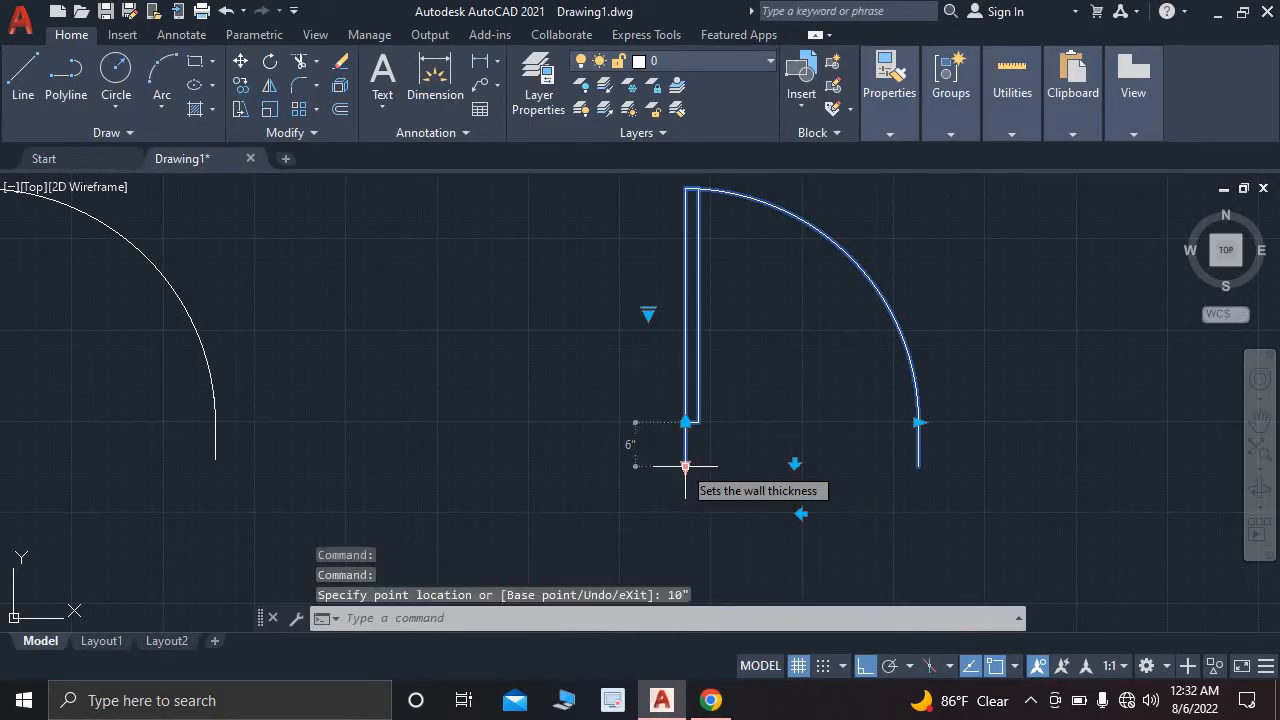
pyautogui.press('Escape')
pyautogui.scroll(-3, 466, 391)
pyautogui.moveTo(466, 391); pyautogui.dragTo(646, 380, button='middle')
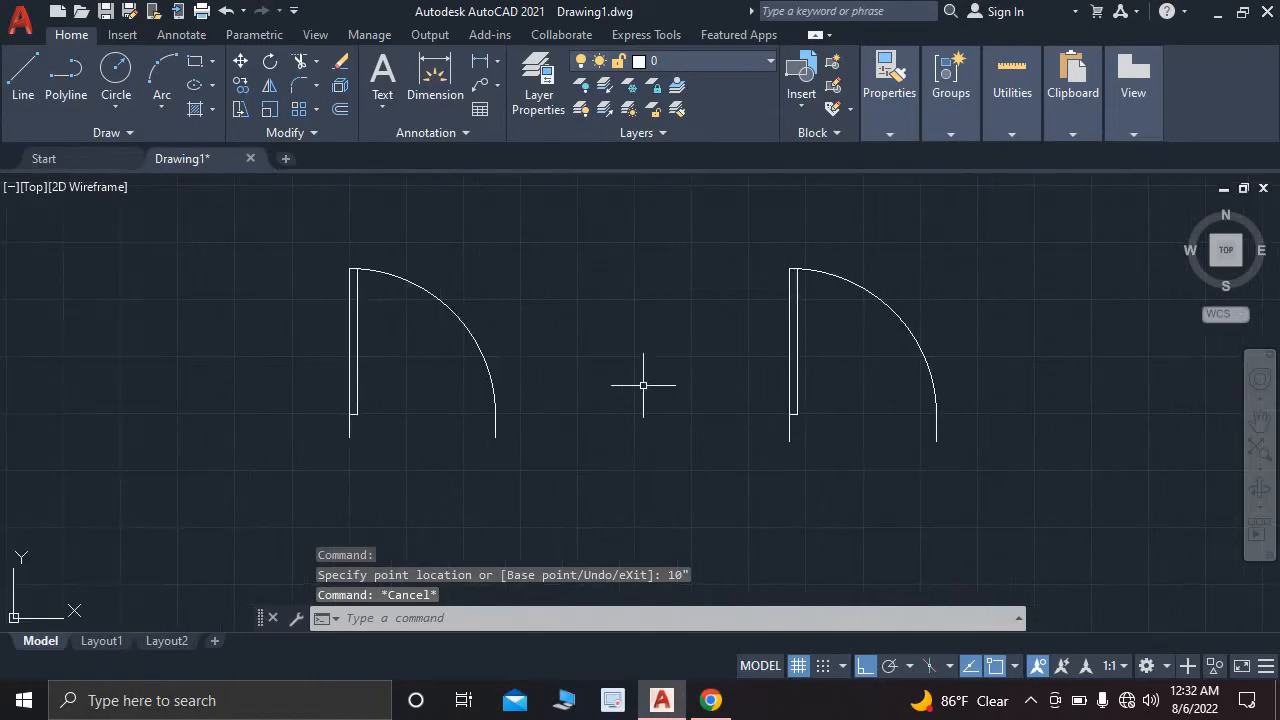
pyautogui.scroll(2, 327, 398)
pyautogui.scroll(-2, 385, 420)
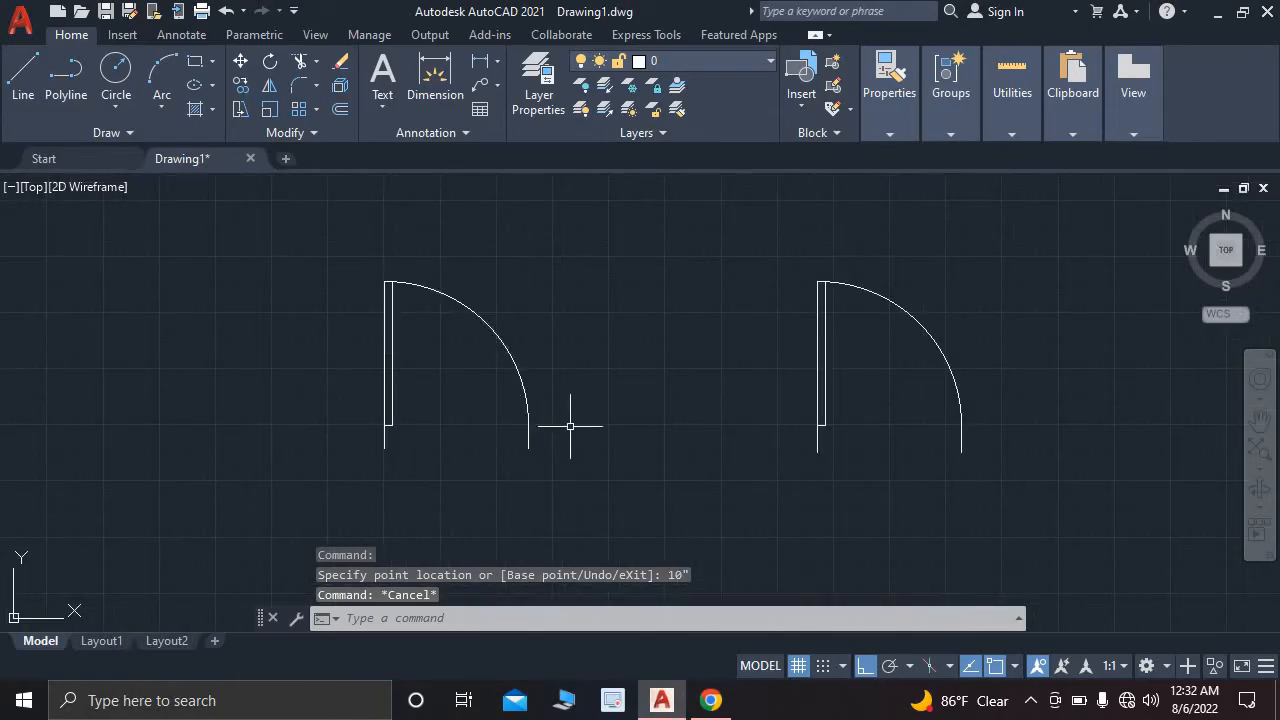
# - Check the numbered doors on the reference plan in Chrome, and flip the west door block's hinge to its east jamb in AutoCAD
pyautogui.click(713, 702)
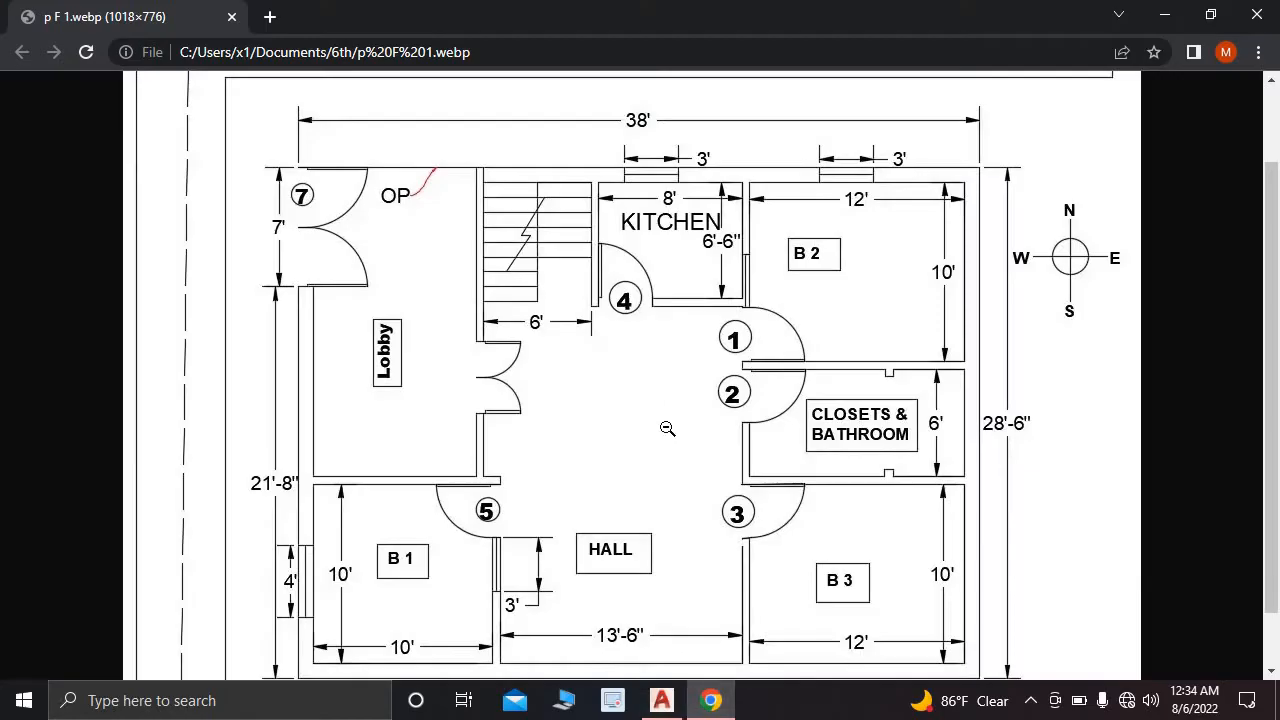
pyautogui.scroll(-1, 787, 458)
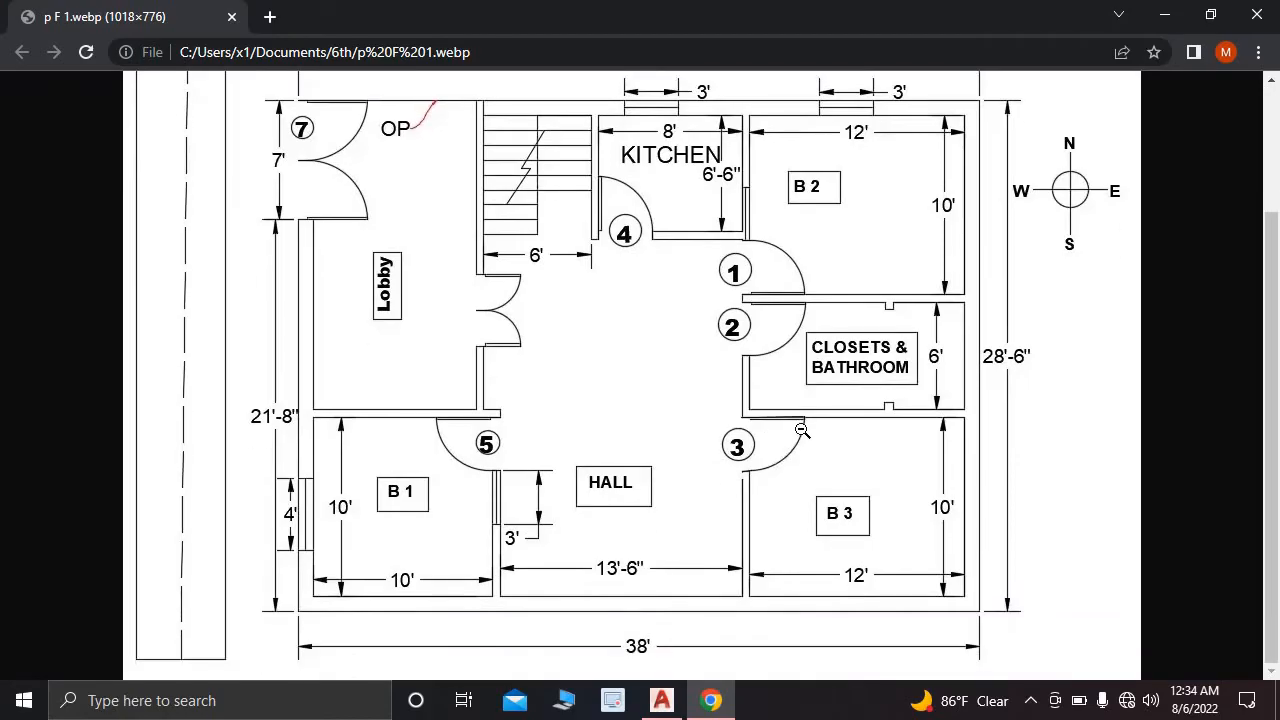
pyautogui.scroll(1, 801, 430)
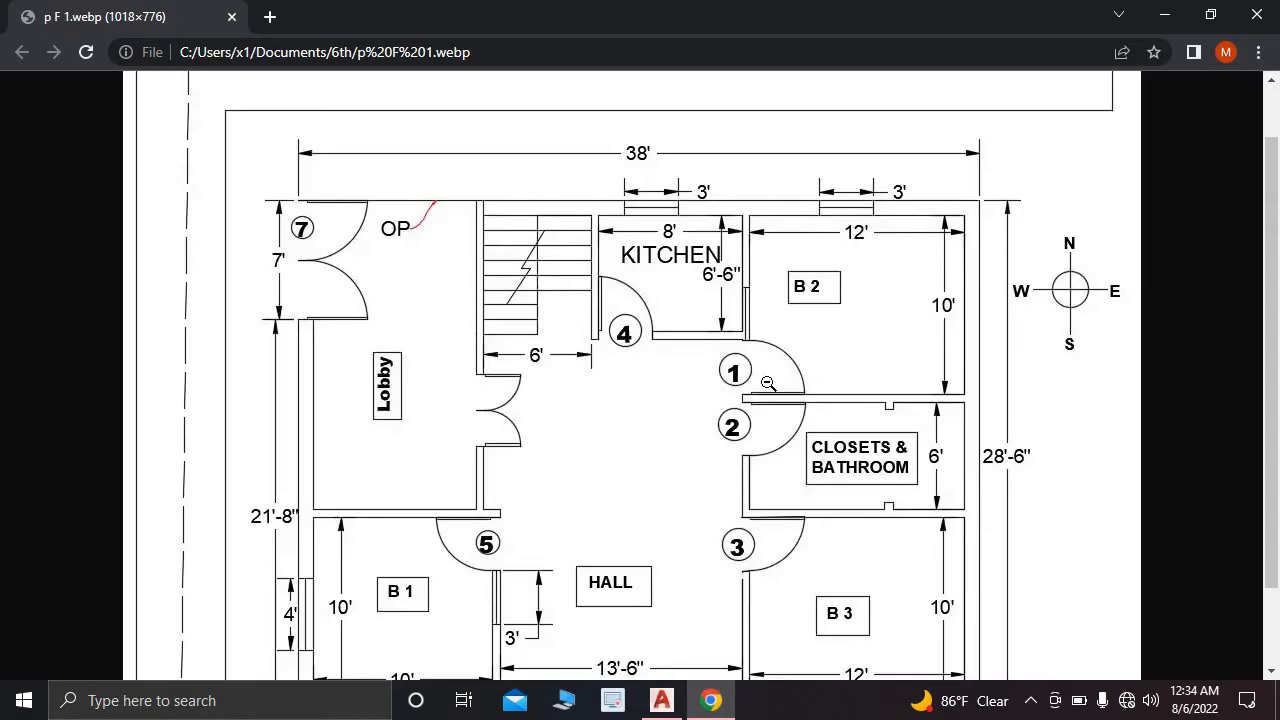
pyautogui.hotkey('alt', 'Tab')
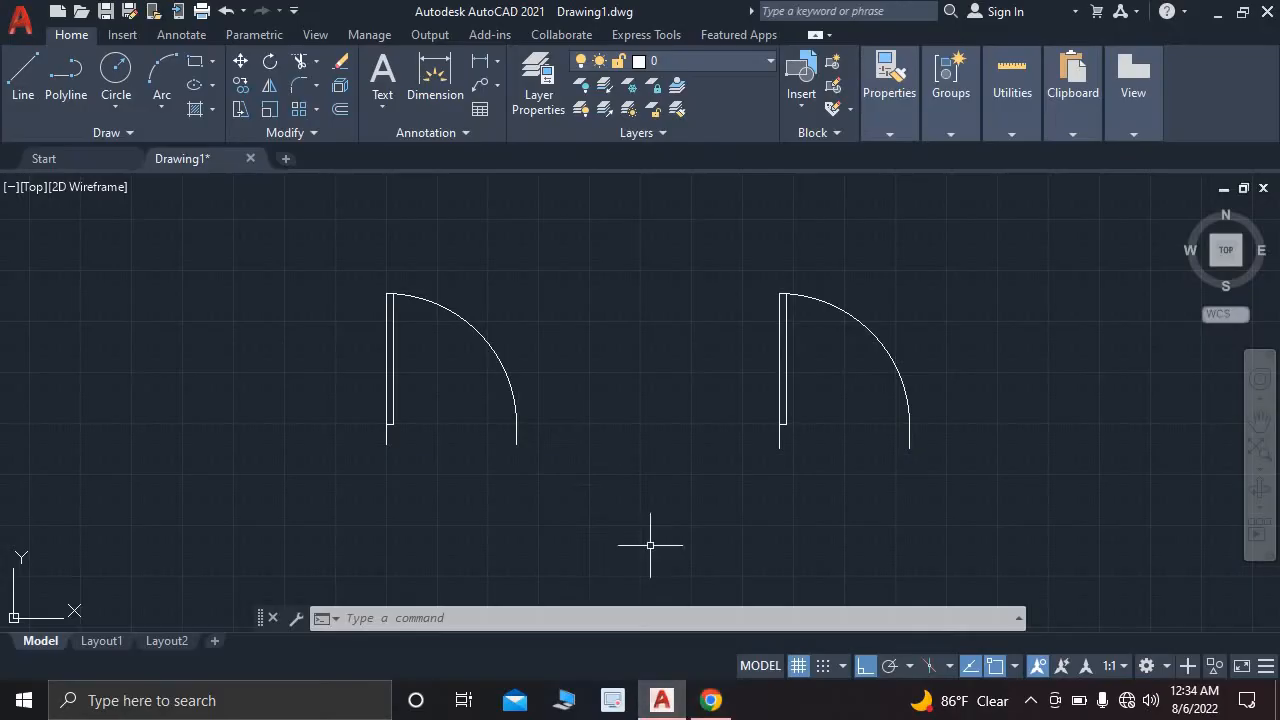
pyautogui.click(402, 365)
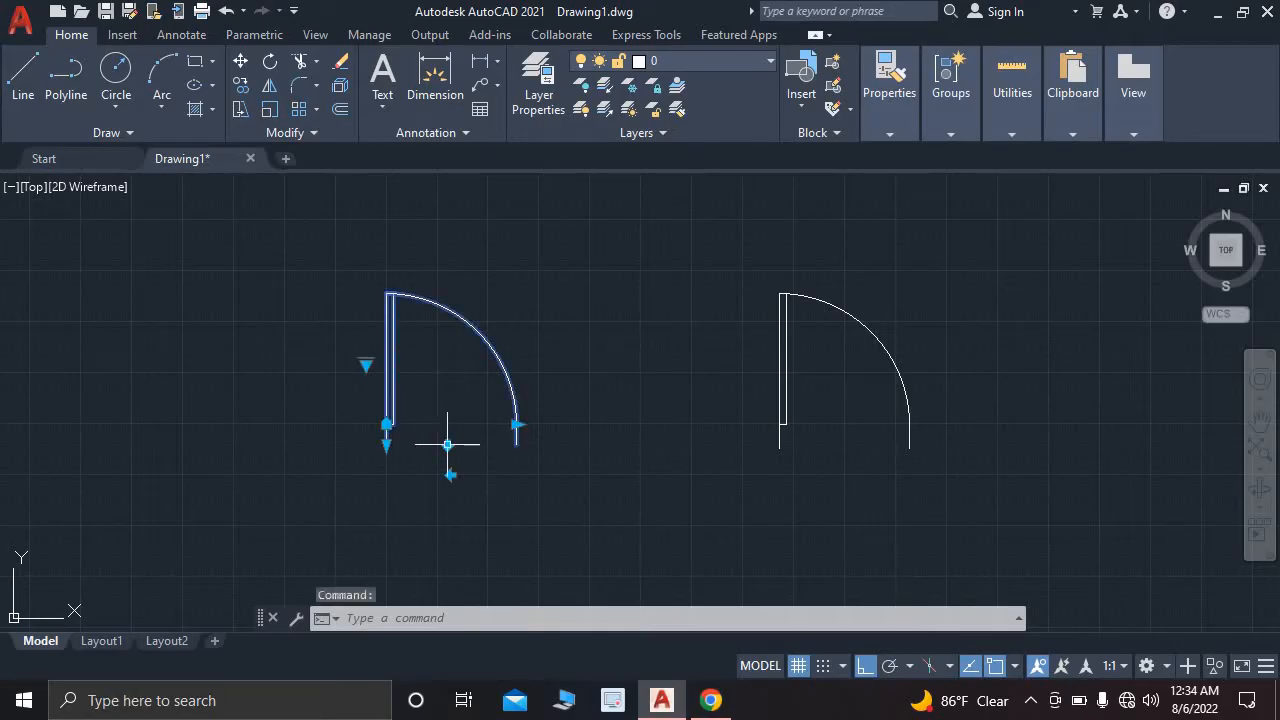
pyautogui.click(451, 476)
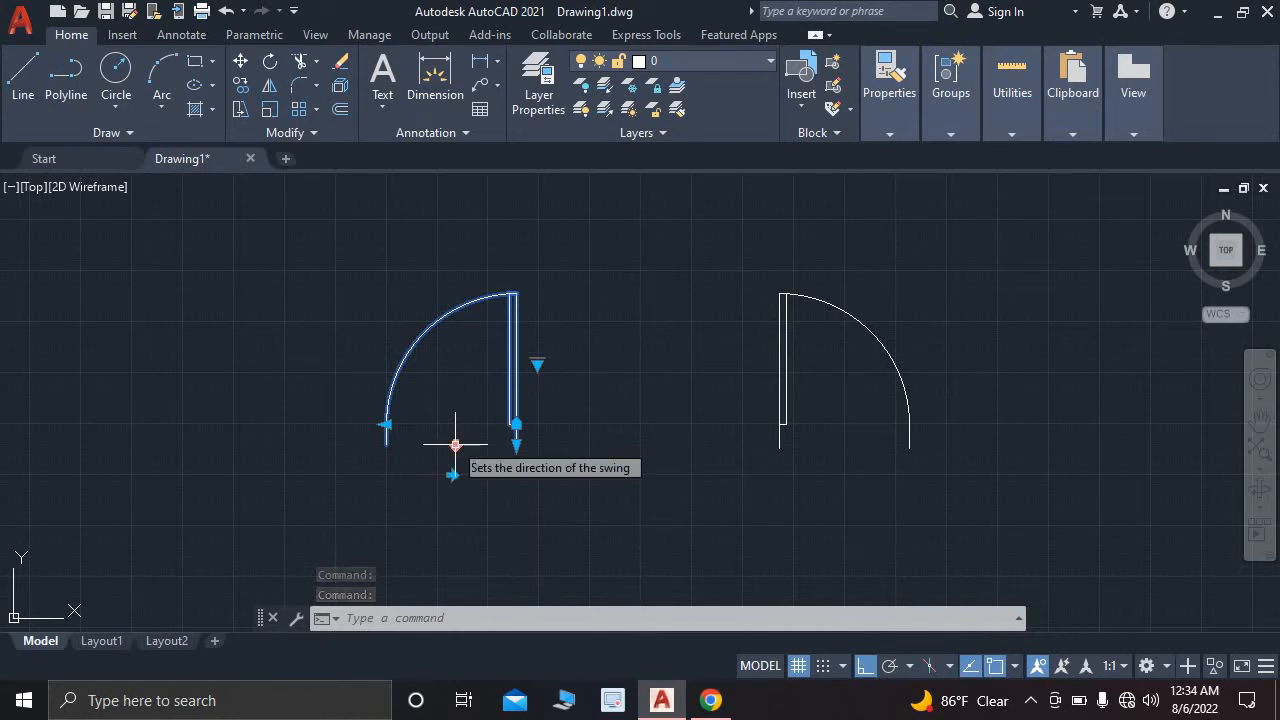
pyautogui.press('Escape')
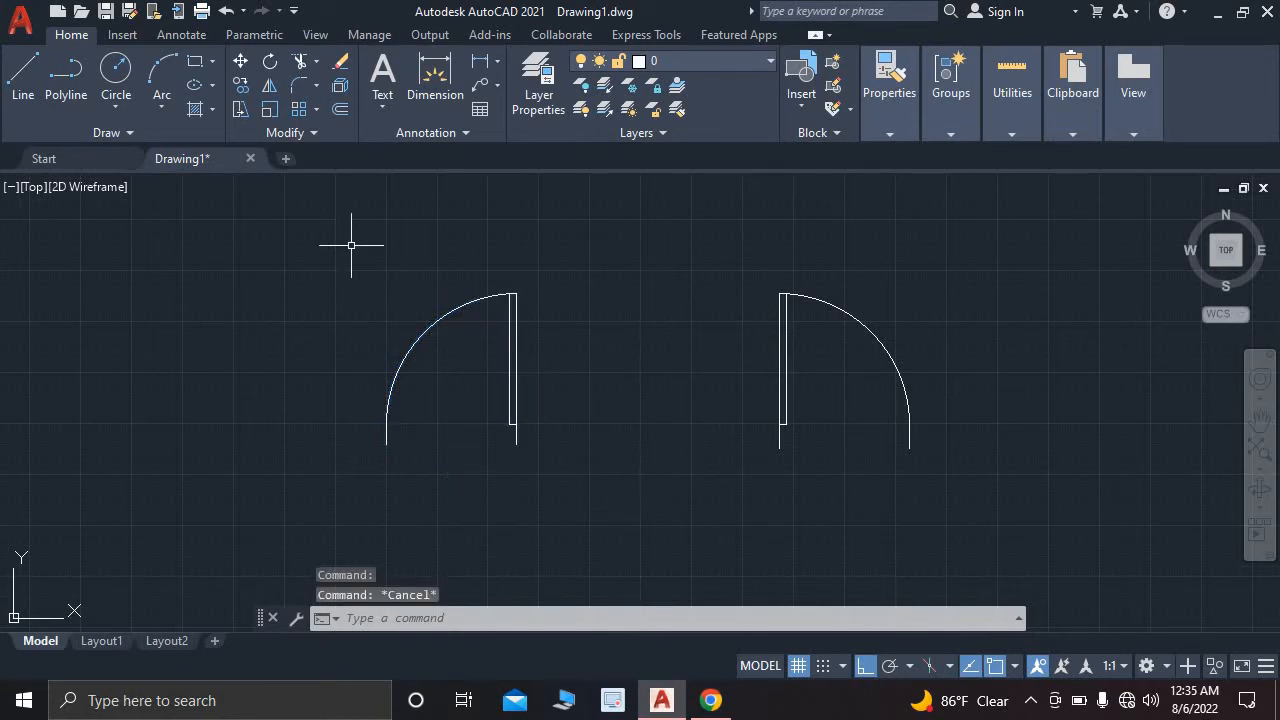
# - Rotate the west door block 90° clockwise about the lower end of its hinge jamb
pyautogui.click(297, 231)
pyautogui.click(599, 489)
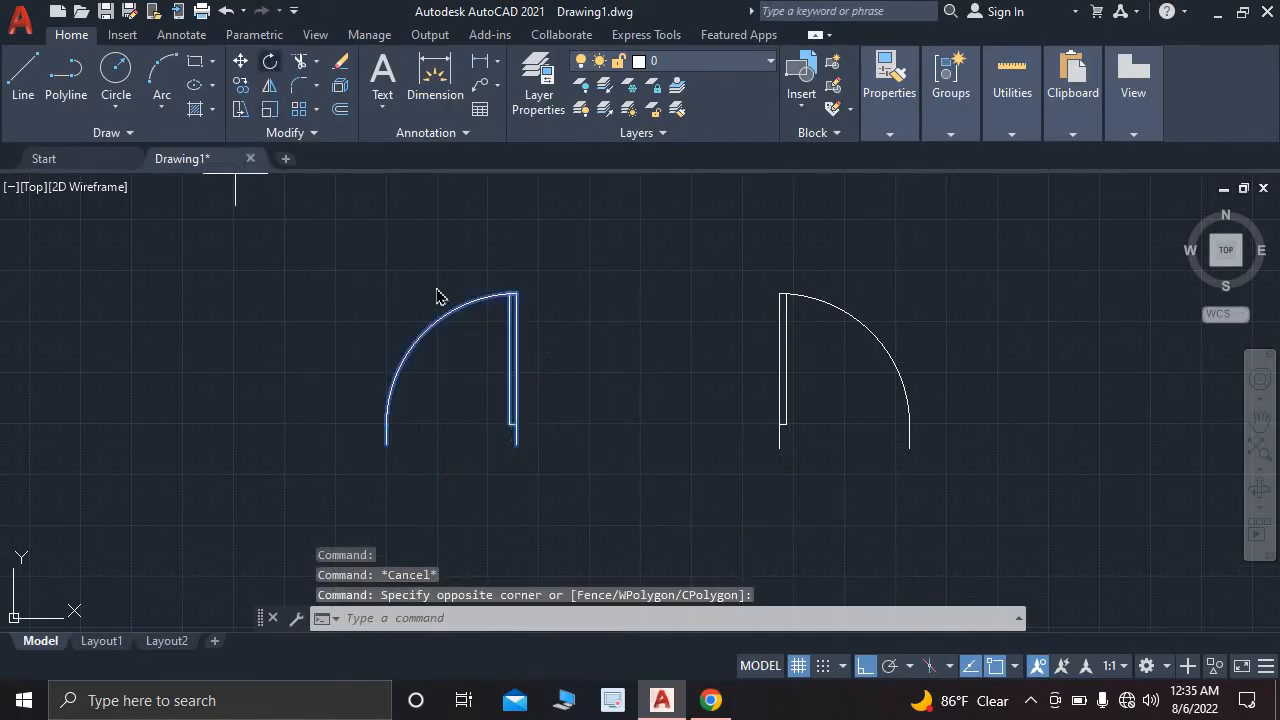
pyautogui.write('ro')
pyautogui.press('Return')
pyautogui.click(516, 444)
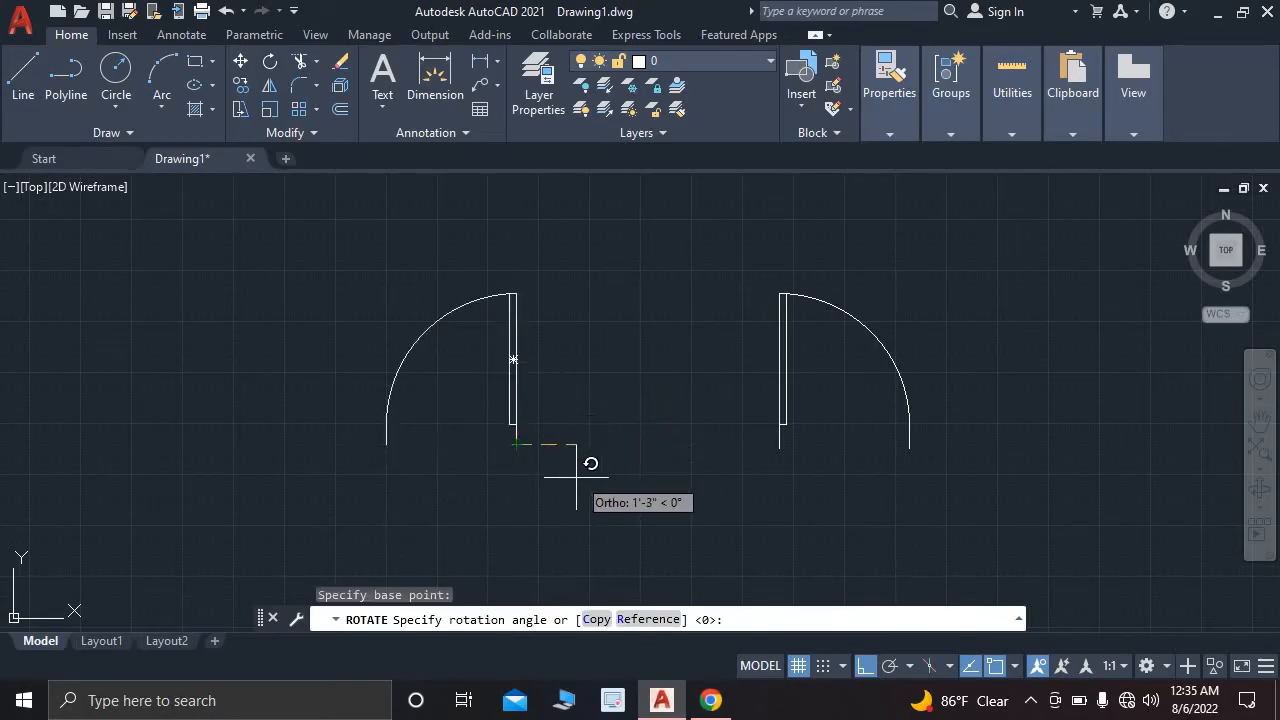
pyautogui.click(500, 479)
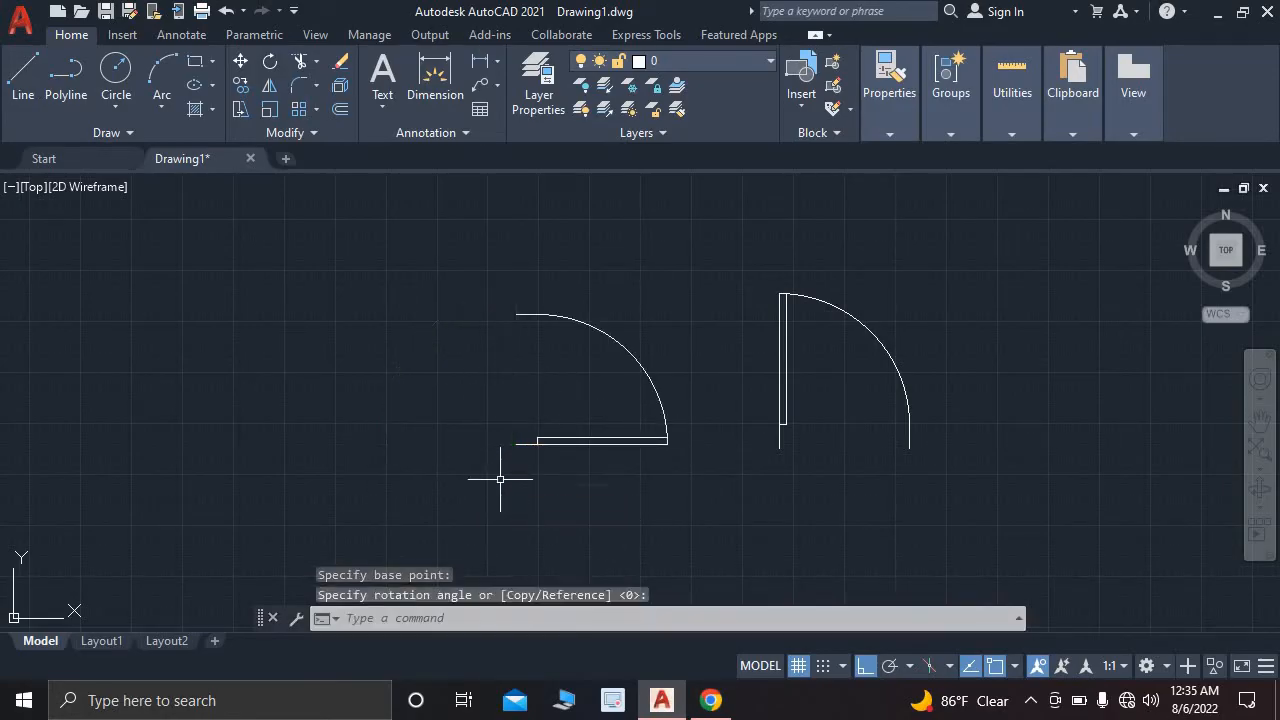
# - Copy the rotated door block by its hinge-jamb corner to the southwest corner of room B2, with Ortho off
pyautogui.click(463, 257)
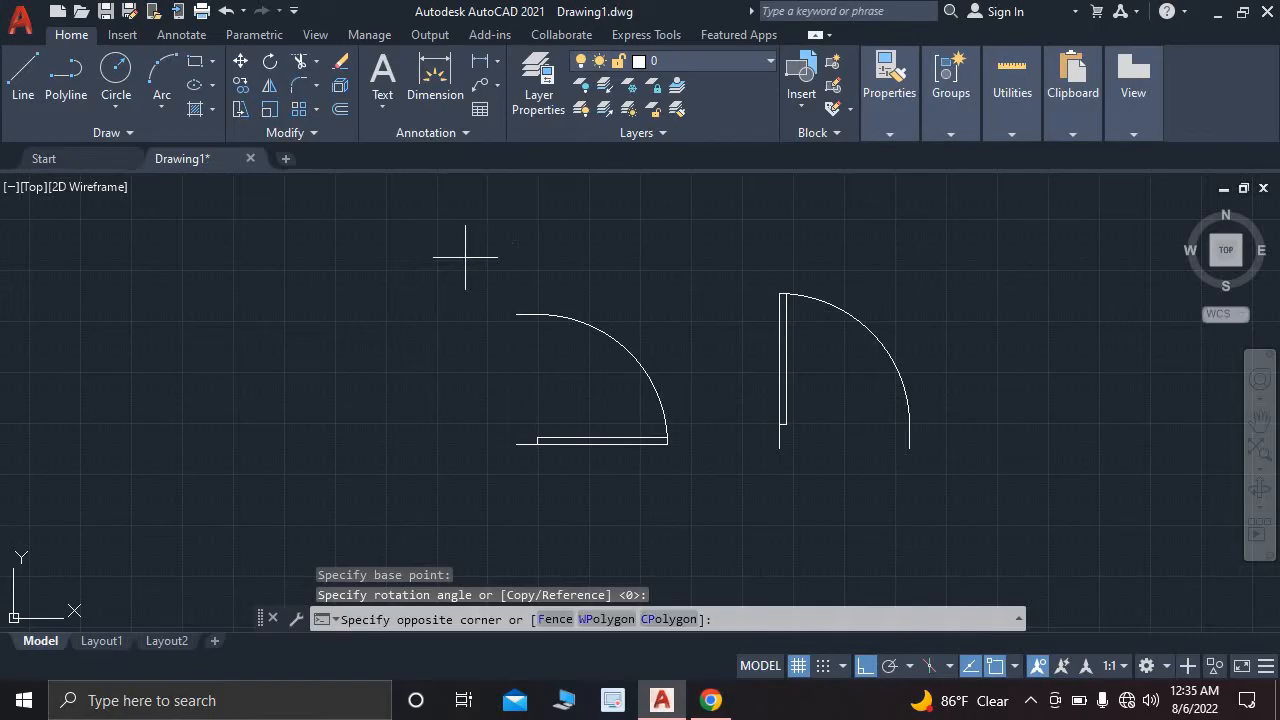
pyautogui.click(688, 517)
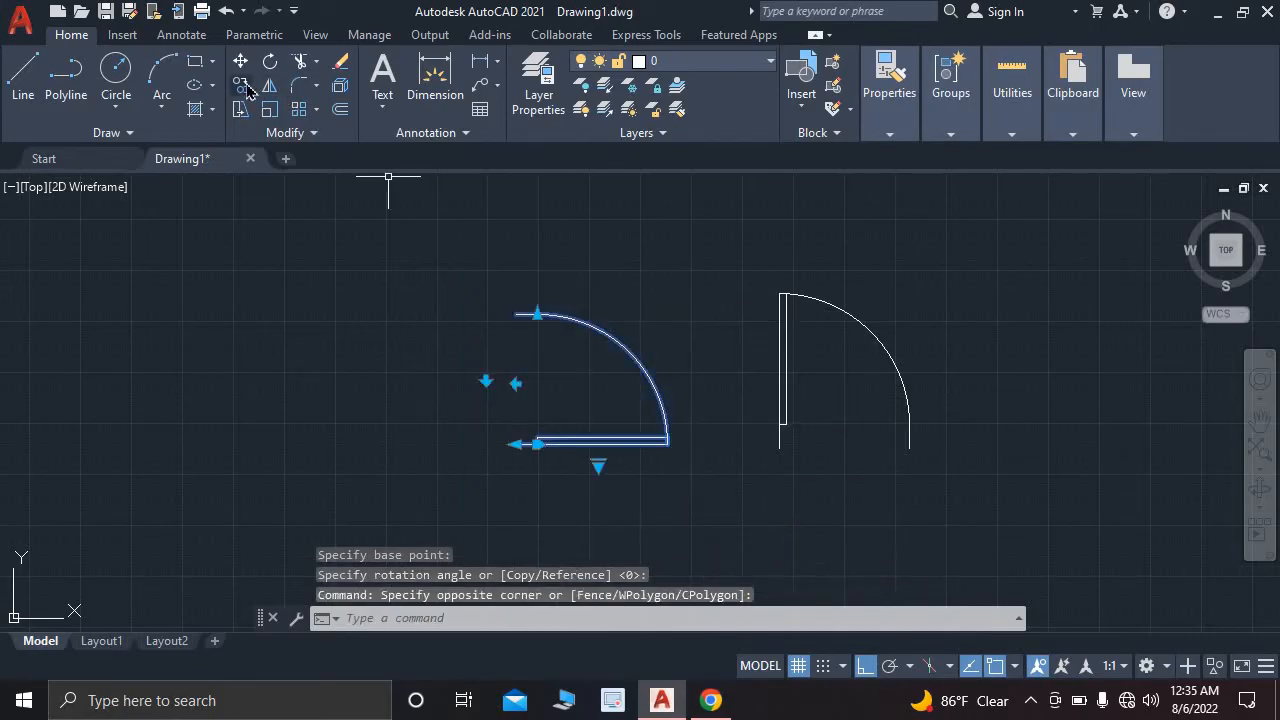
pyautogui.click(515, 442)
pyautogui.press('F8')
pyautogui.scroll(-5, 510, 375)
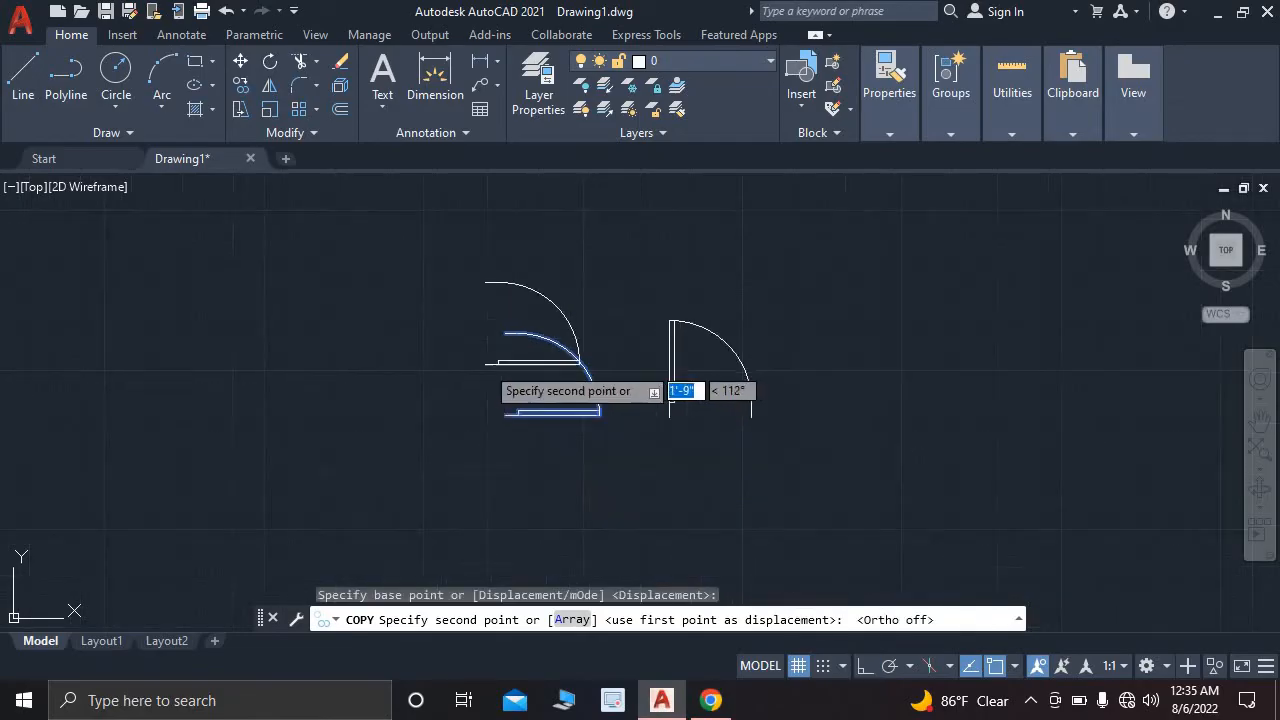
pyautogui.moveTo(465, 330); pyautogui.dragTo(568, 419, button='middle')
pyautogui.scroll(6, 395, 375)
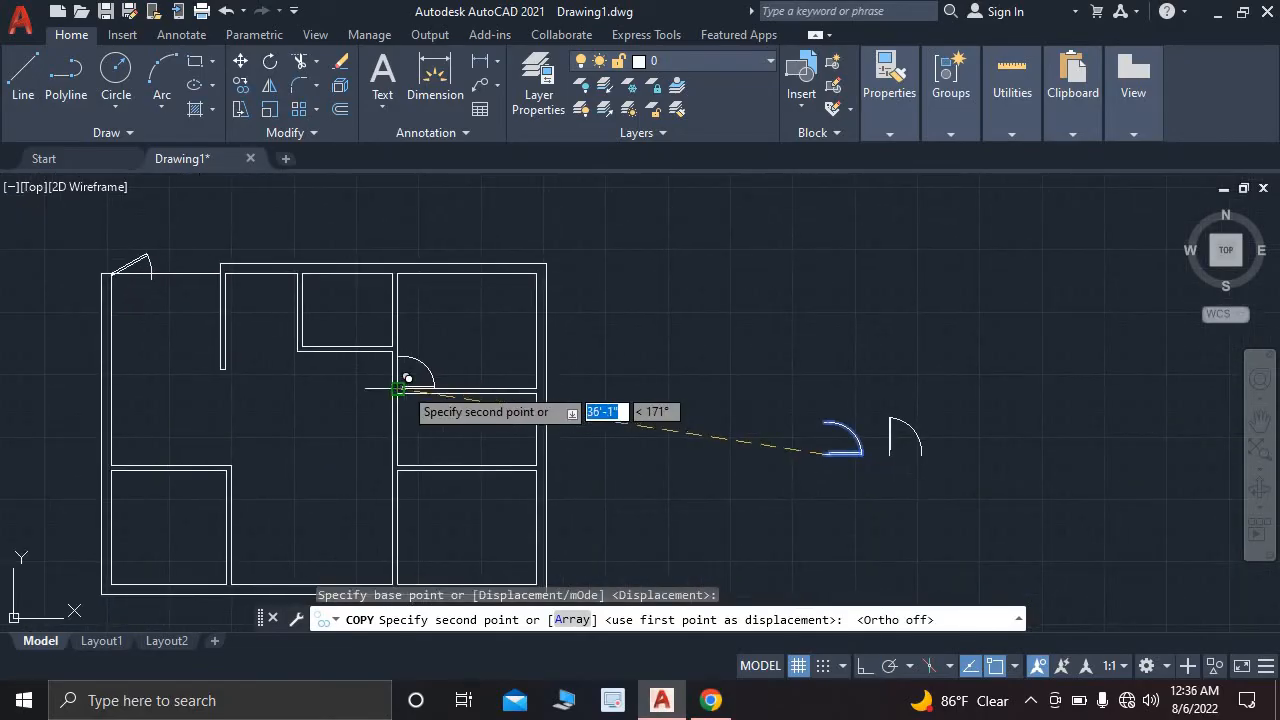
pyautogui.scroll(4, 380, 378)
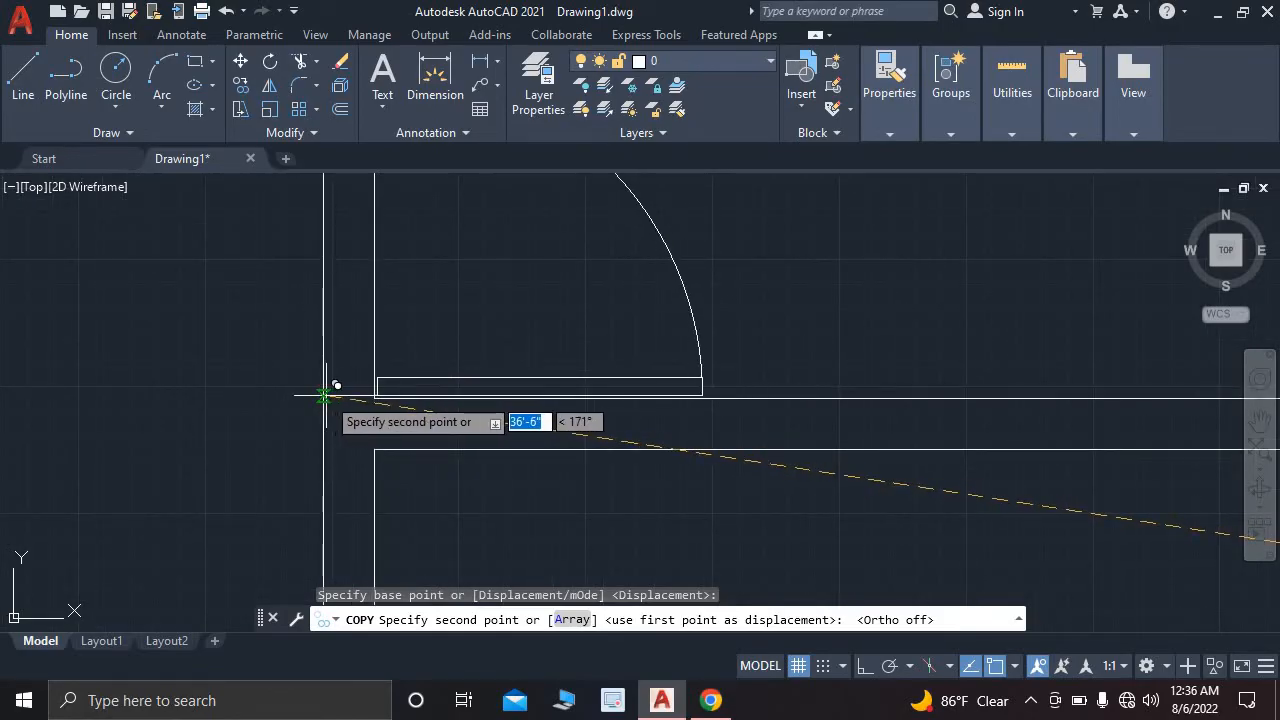
pyautogui.scroll(2, 325, 396)
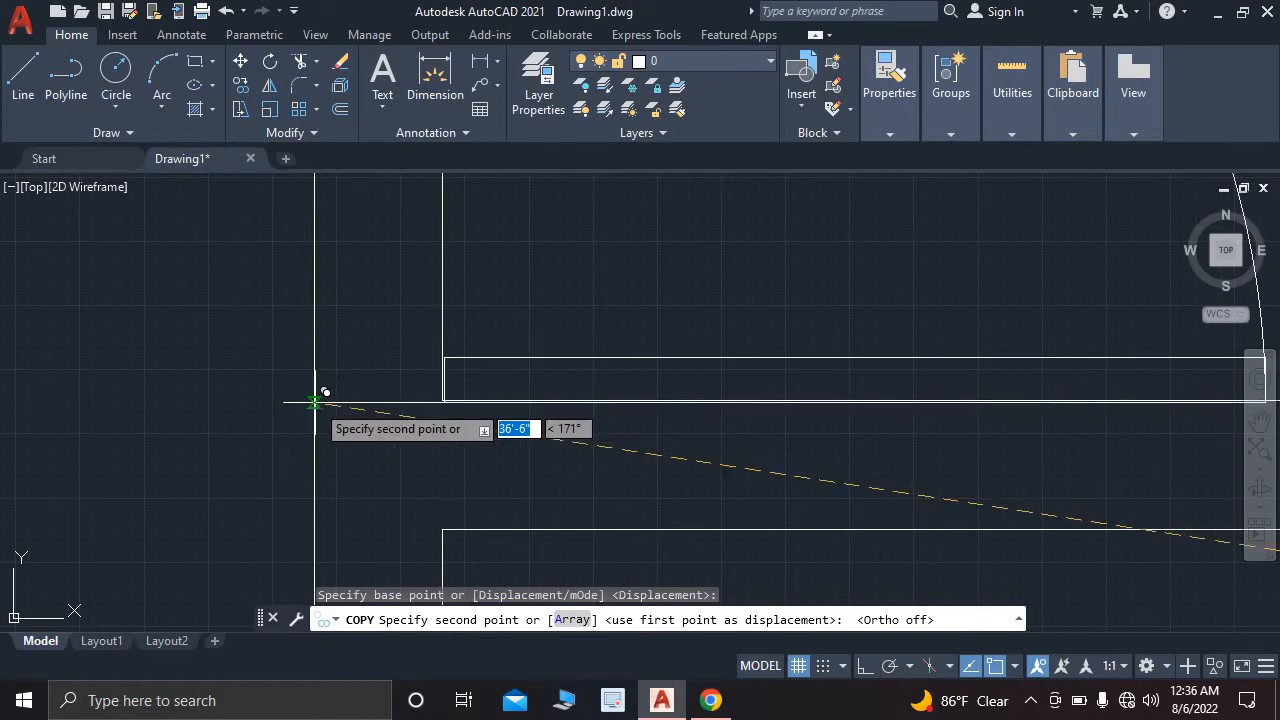
pyautogui.click(314, 401)
pyautogui.press('Escape')
# - Trim both lines of B2's west wall across the new door opening
pyautogui.scroll(-5, 543, 371)
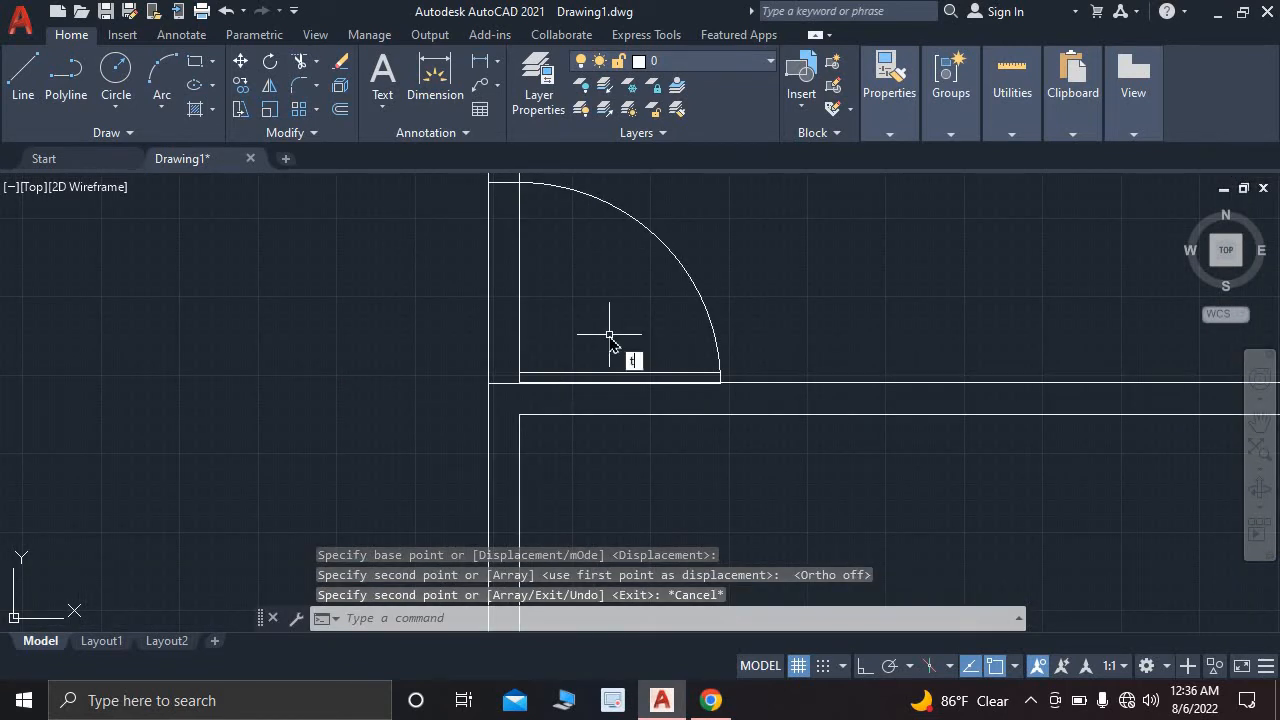
pyautogui.press('Return')
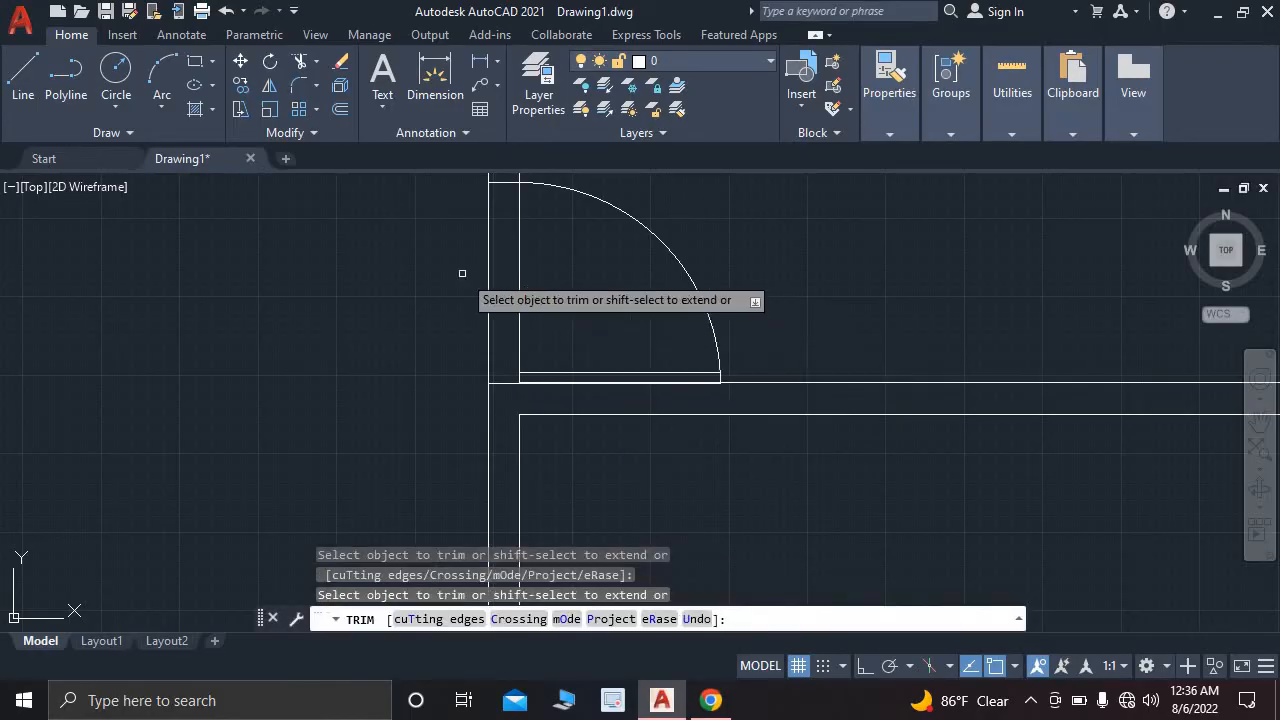
pyautogui.click(518, 311)
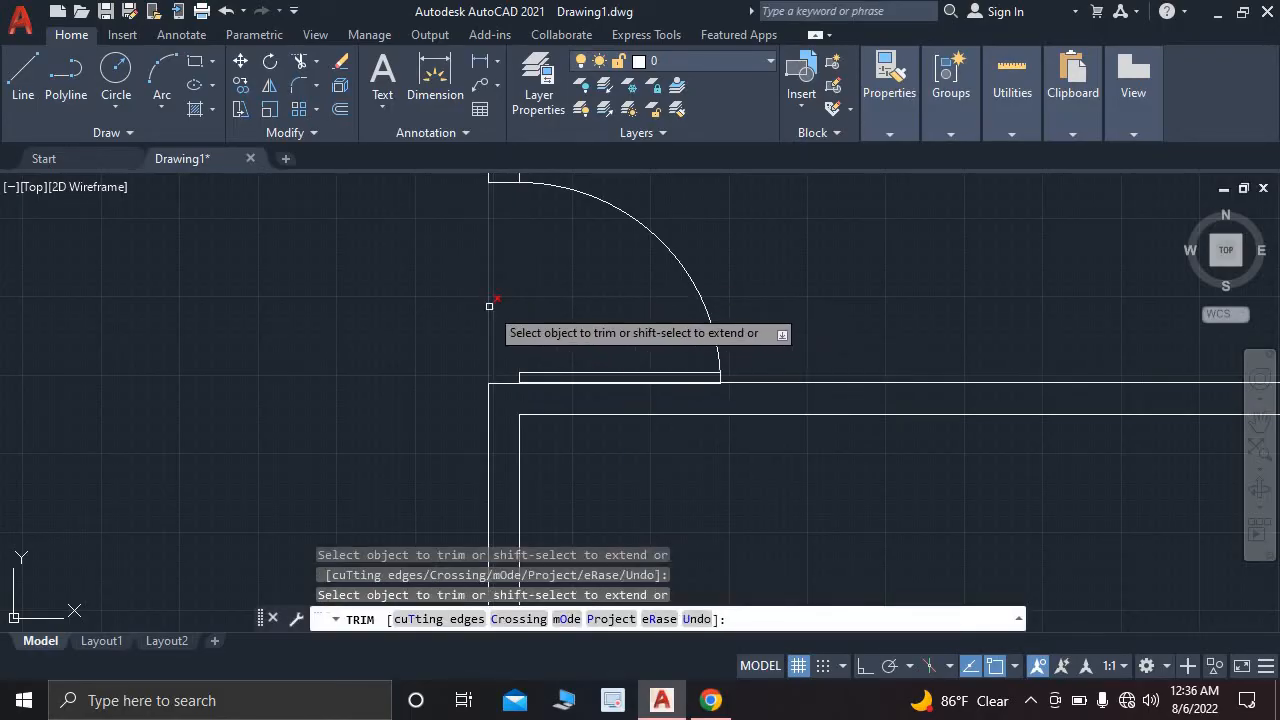
pyautogui.scroll(-8, 666, 314)
pyautogui.scroll(4, 717, 353)
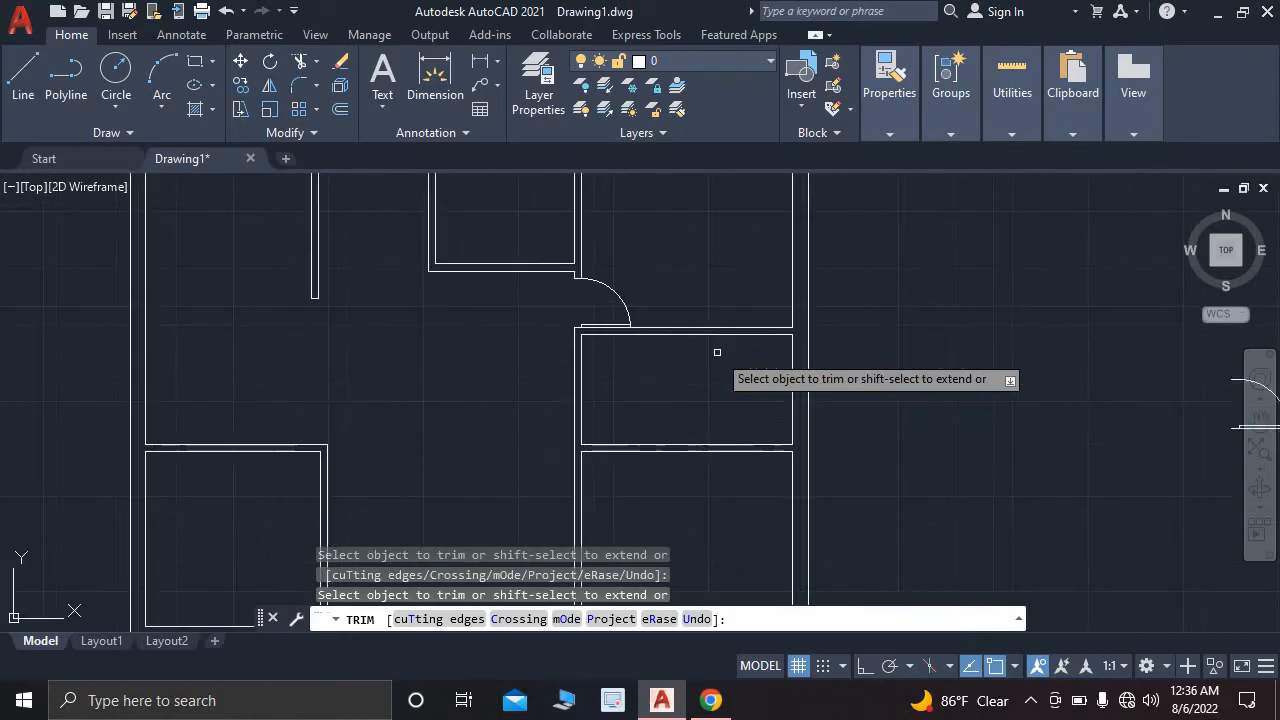
pyautogui.scroll(-2, 708, 349)
pyautogui.moveTo(706, 349); pyautogui.dragTo(608, 337, button='middle')
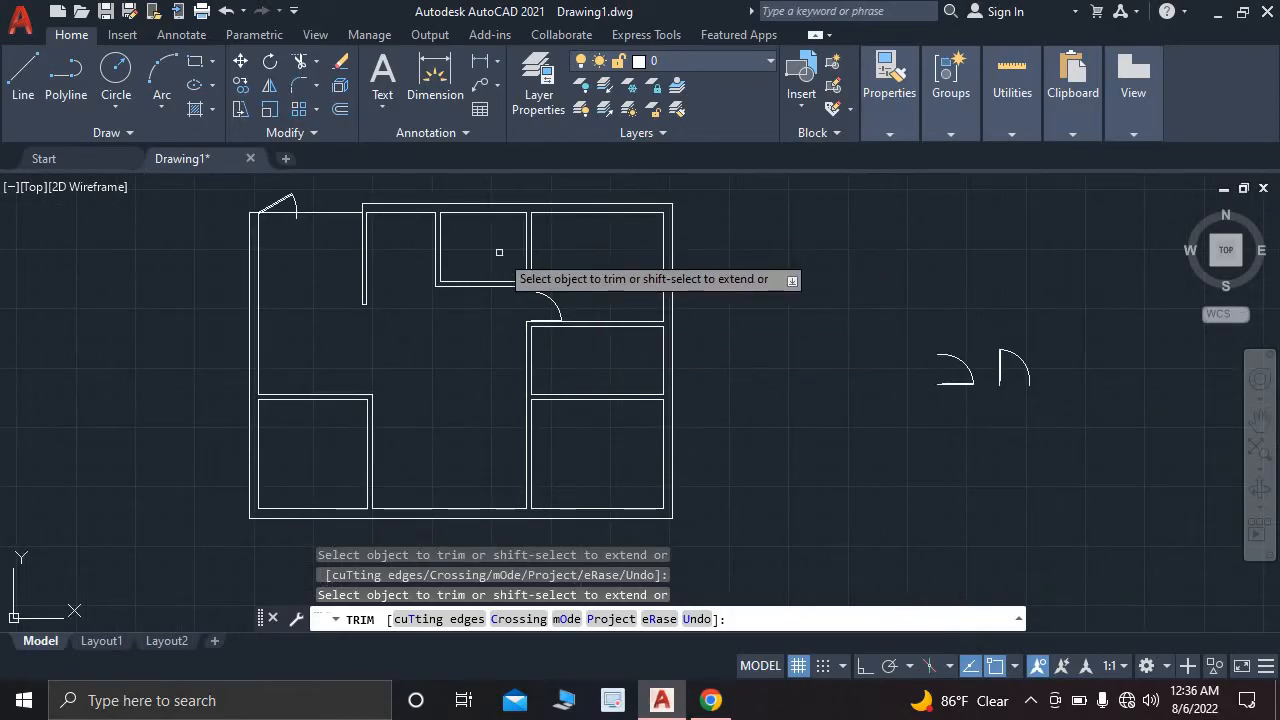
pyautogui.press('Escape')
# - Delete the partly open door block at the northwest corner of the floor plan
pyautogui.scroll(5, 320, 290)
pyautogui.click(307, 268)
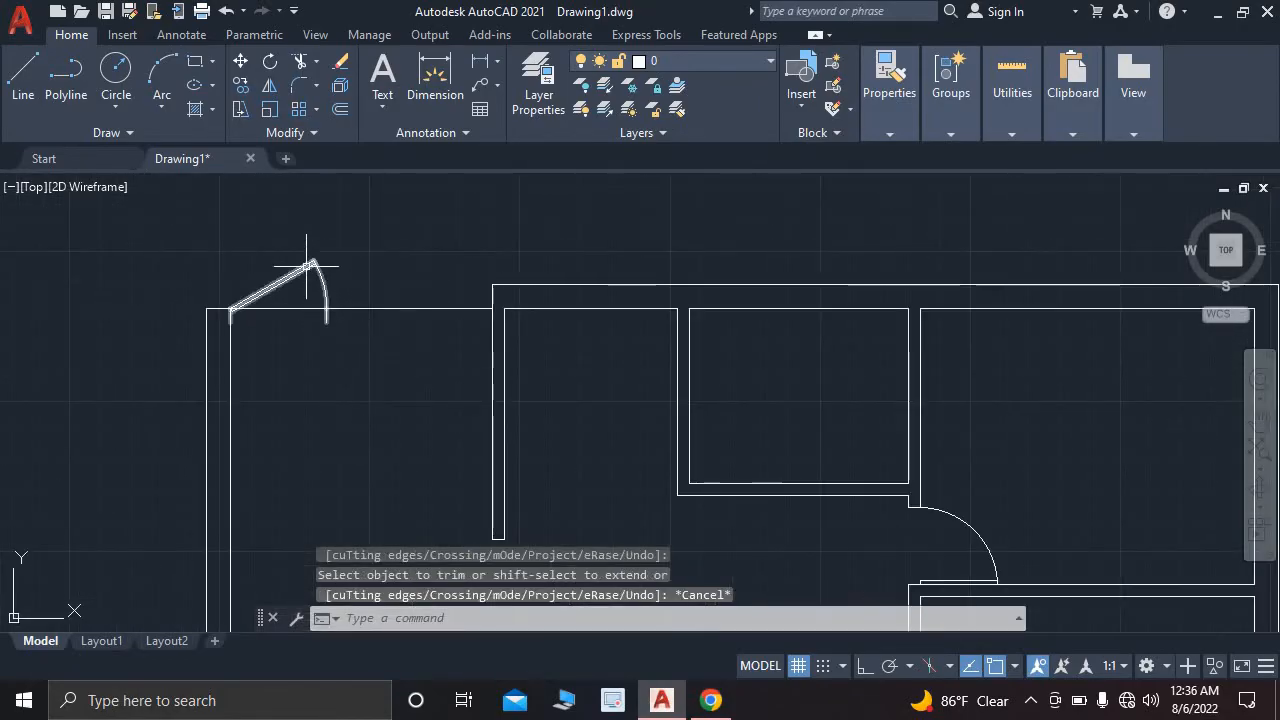
pyautogui.press('Delete')
pyautogui.scroll(-5, 378, 181)
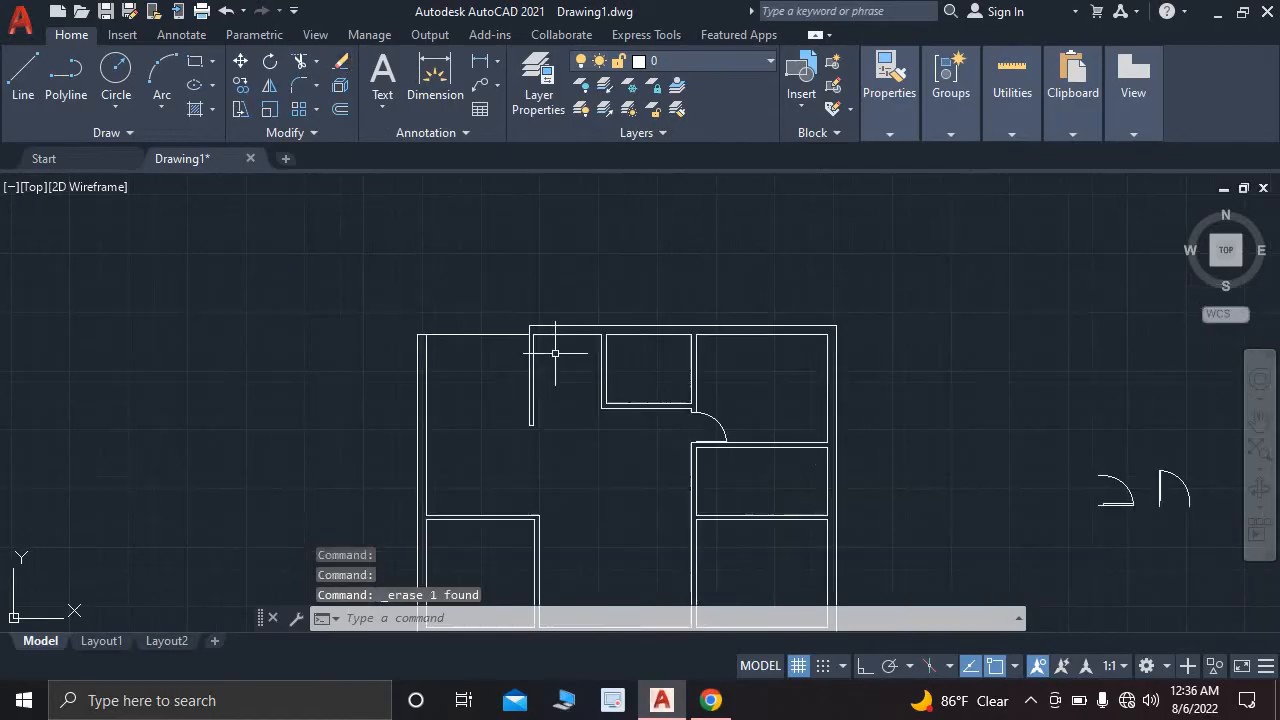
# - Check door 2 in the reference plan in Chrome, and flip the hung side of the west spare door block so its leaf lies north
pyautogui.click(712, 702)
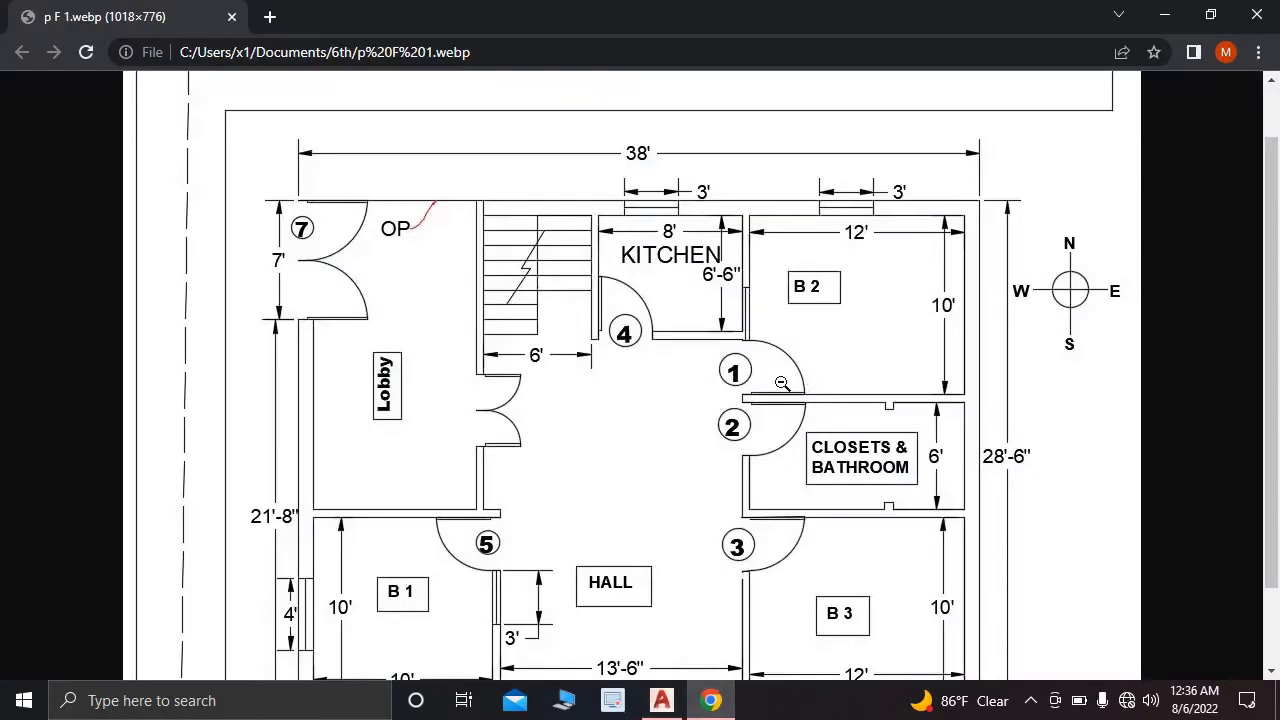
pyautogui.scroll(-2, 820, 403)
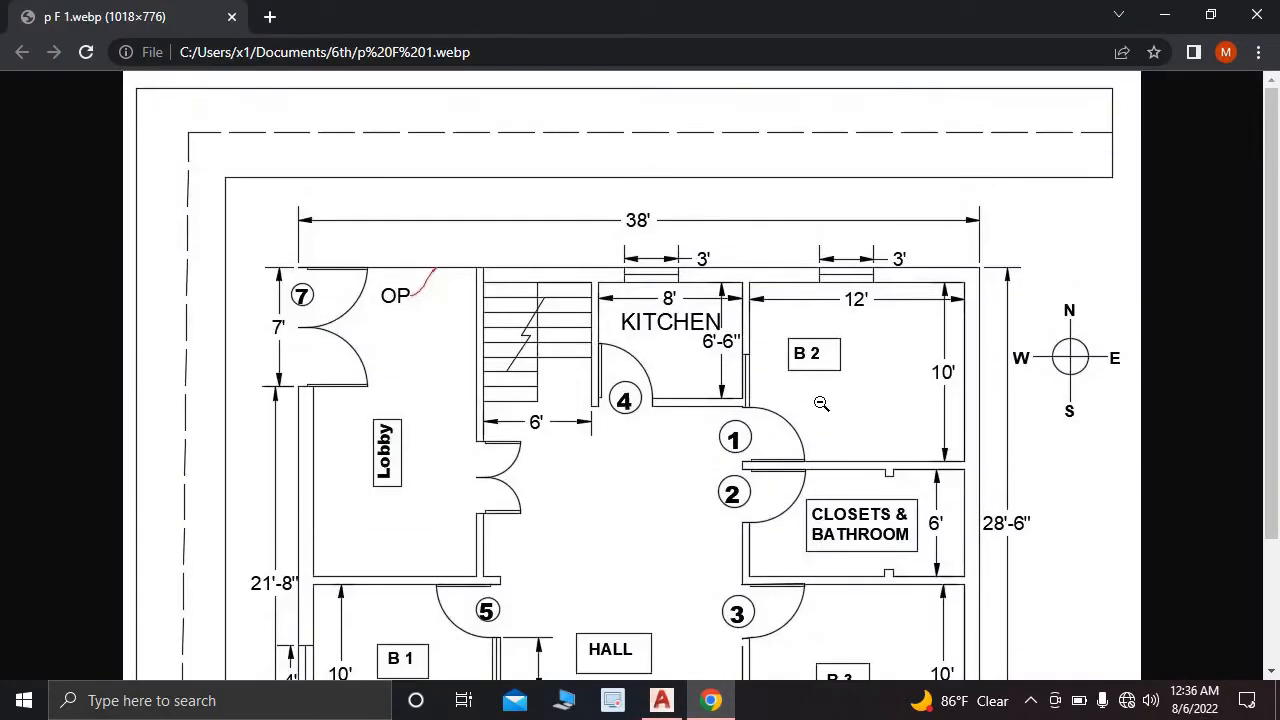
pyautogui.click(662, 700)
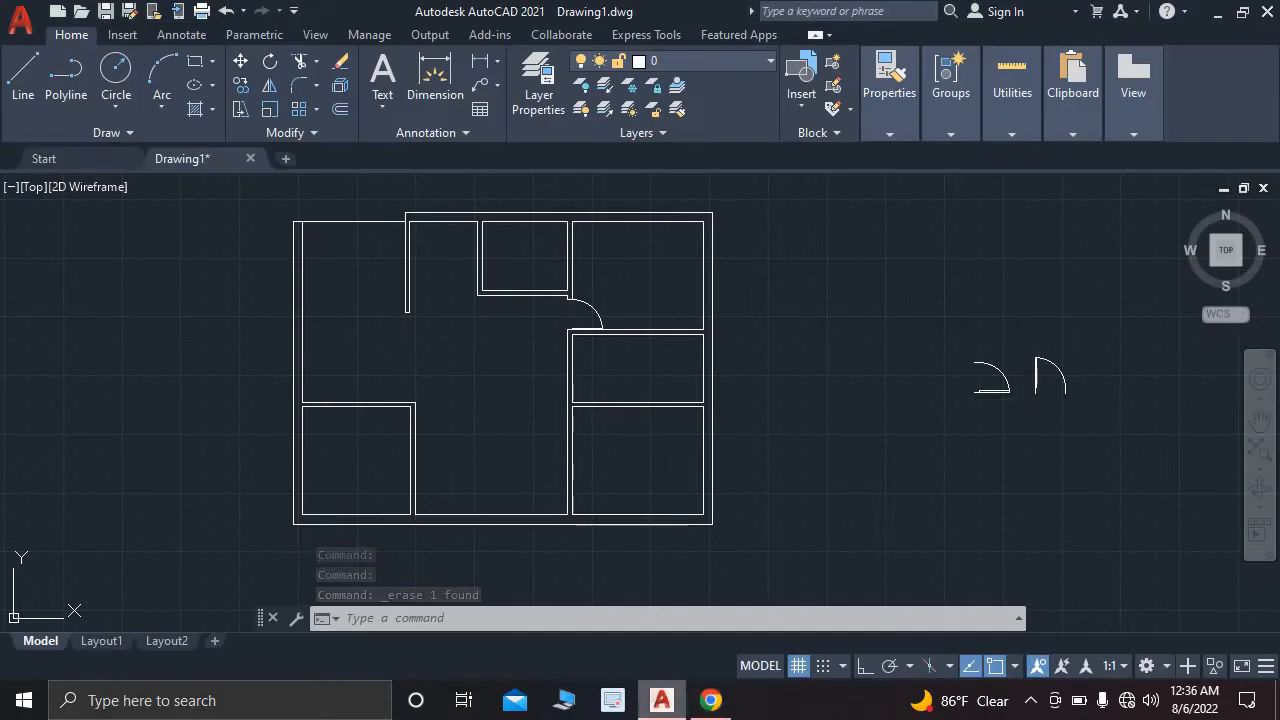
pyautogui.scroll(4, 846, 432)
pyautogui.scroll(2, 846, 432)
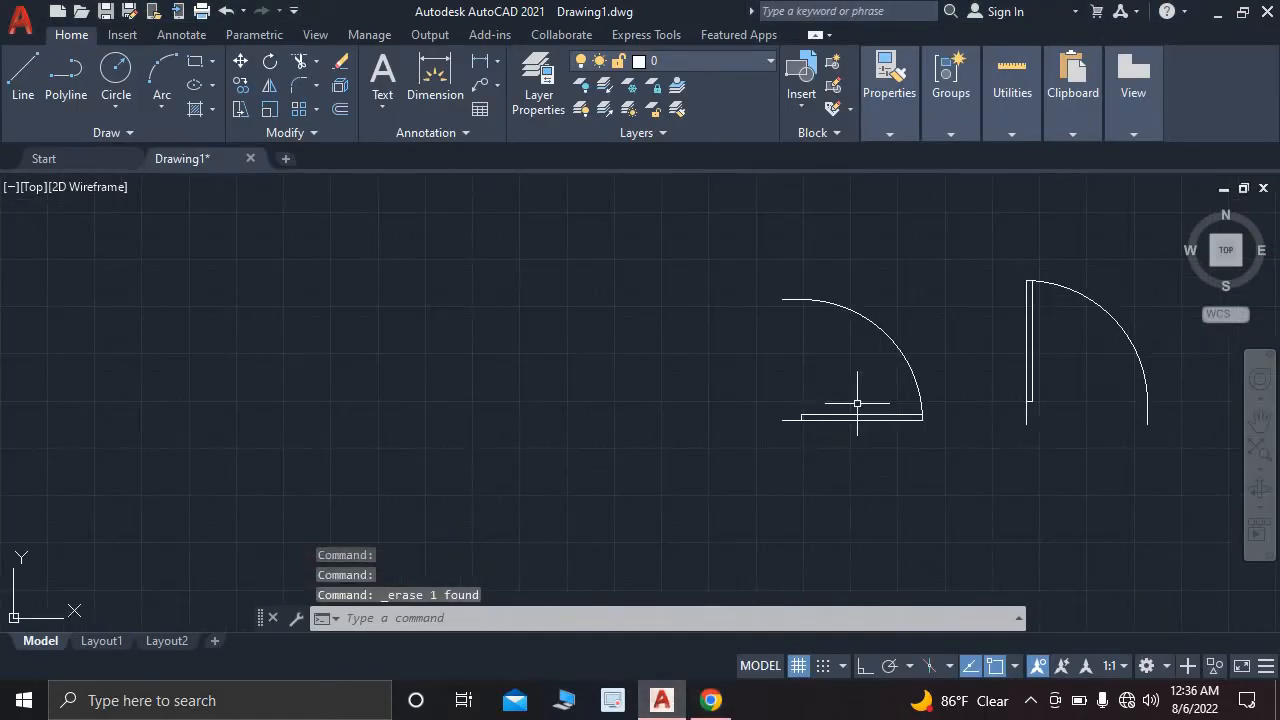
pyautogui.click(859, 418)
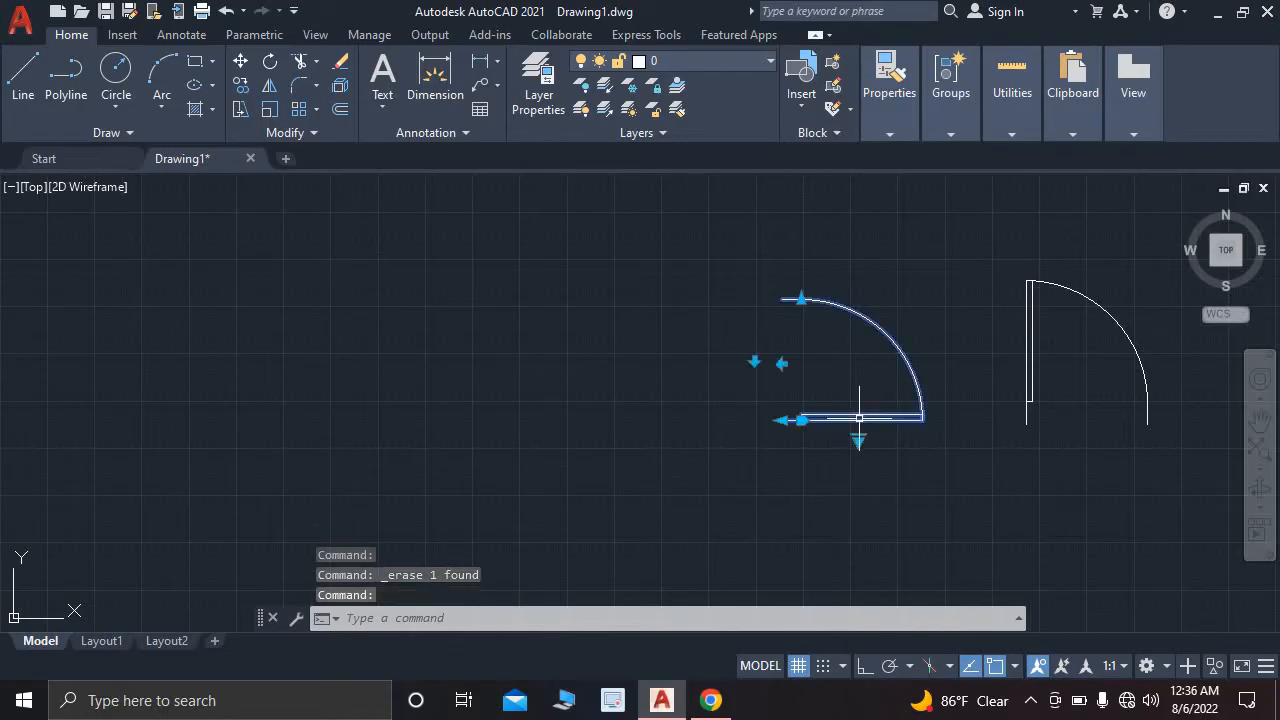
pyautogui.click(860, 432)
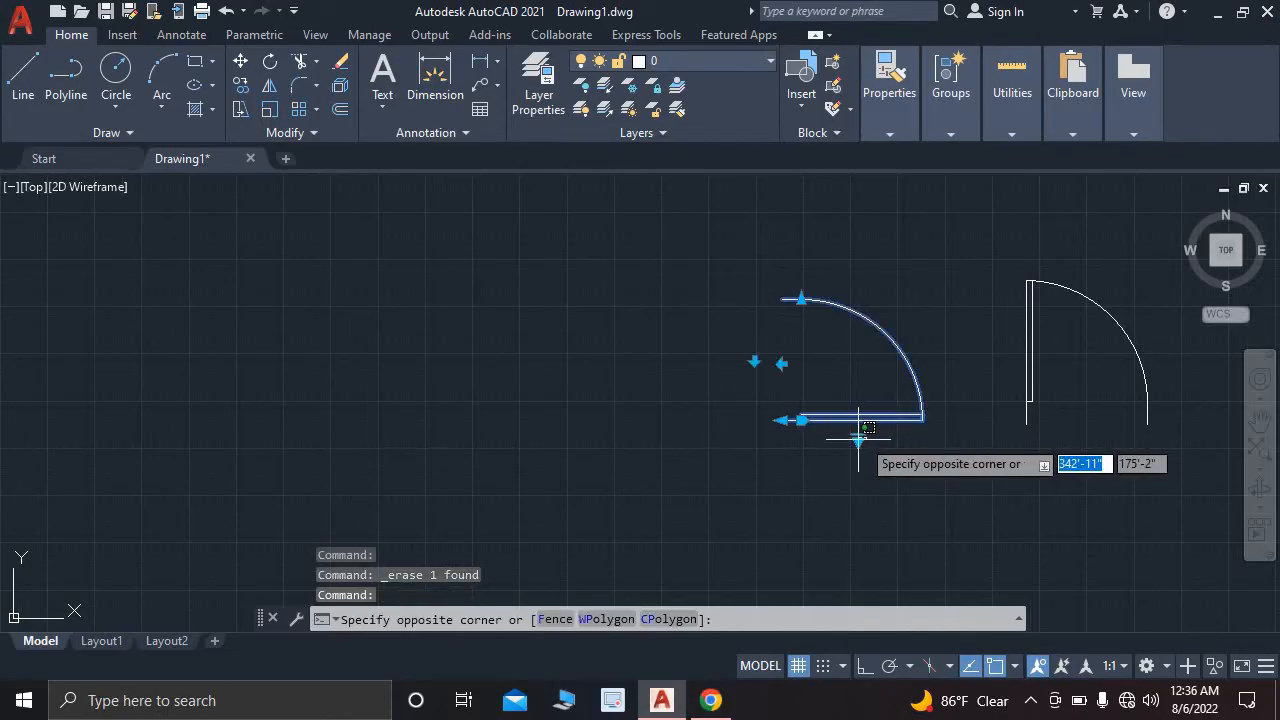
pyautogui.press('Escape')
pyautogui.click(860, 418)
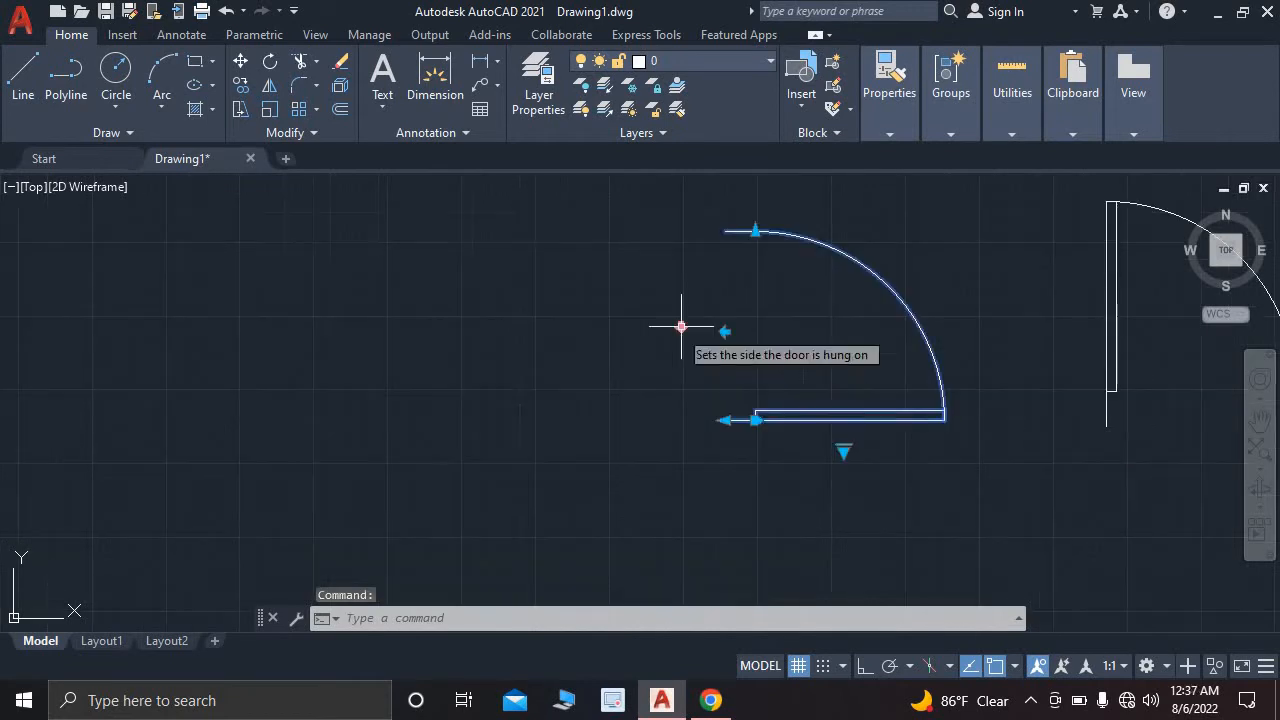
pyautogui.click(681, 326)
pyautogui.scroll(-4, 722, 318)
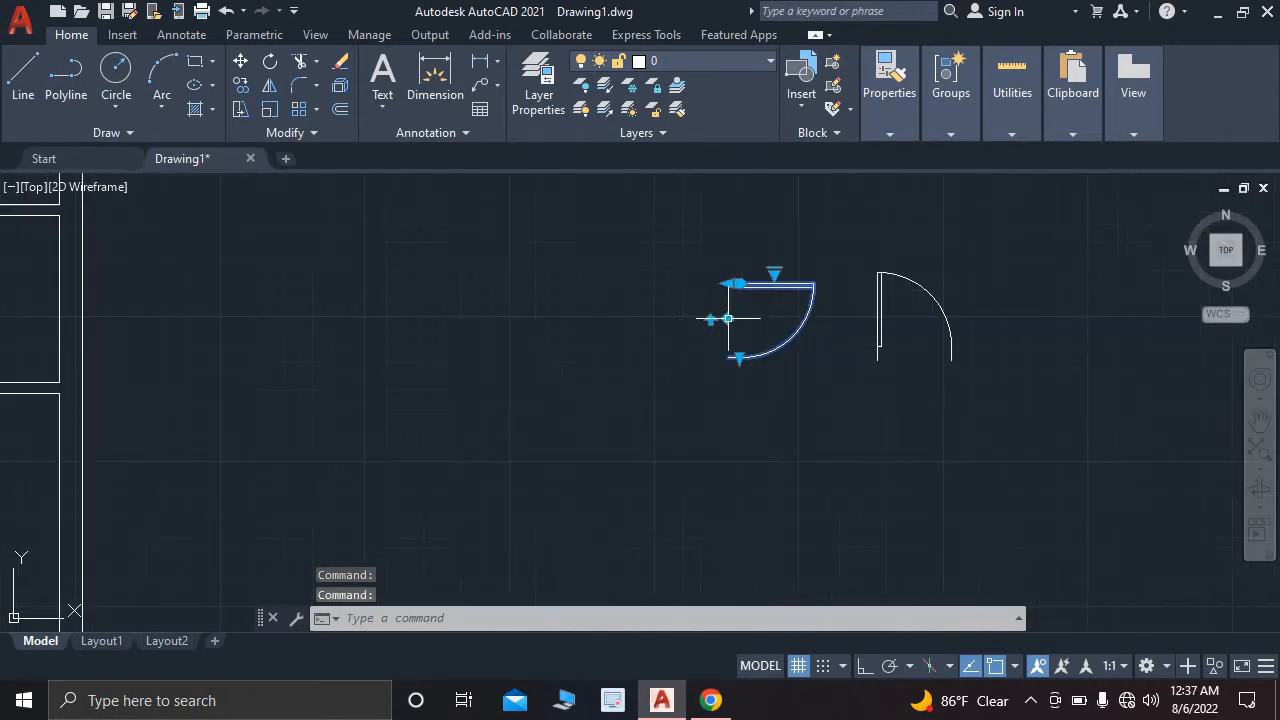
pyautogui.press('Escape')
# - Copy the flipped door block by its hinge jamb's outer end to the northwest corner of the closets and bathroom room, at the wall's hall face
pyautogui.click(723, 264)
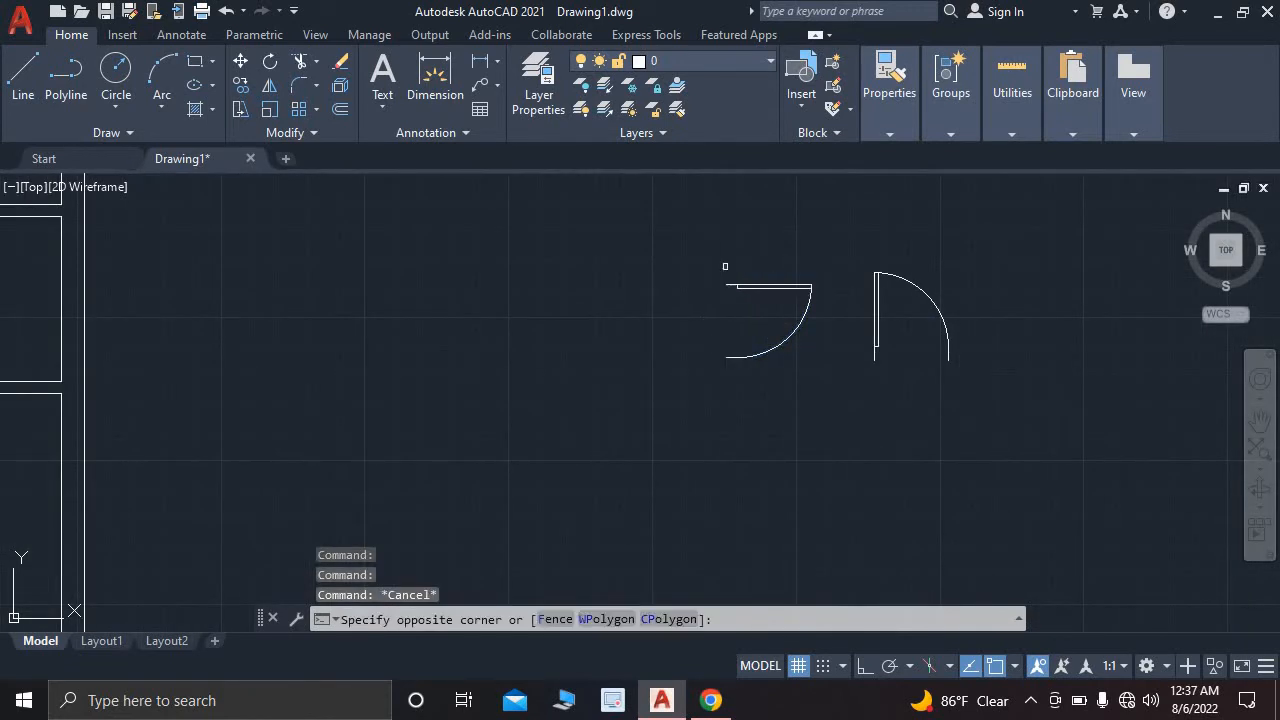
pyautogui.click(794, 422)
pyautogui.click(711, 254)
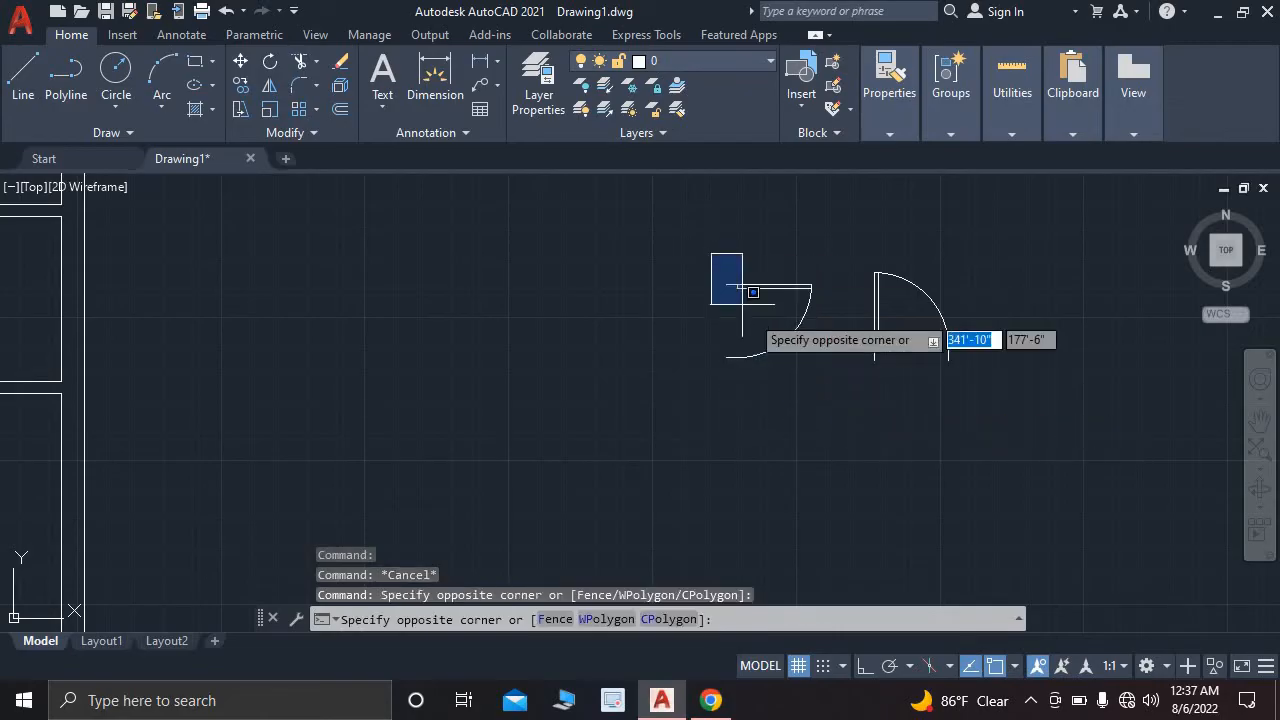
pyautogui.click(816, 410)
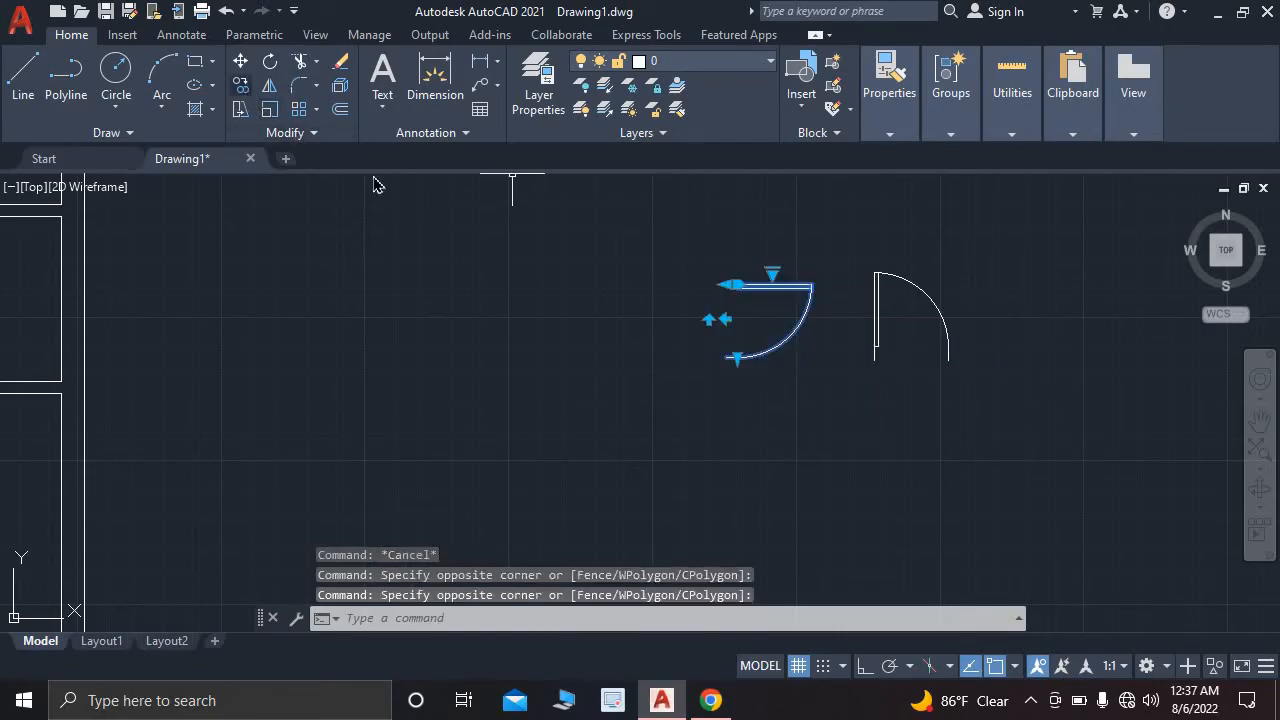
pyautogui.write('co')
pyautogui.press('Return')
pyautogui.scroll(5, 760, 288)
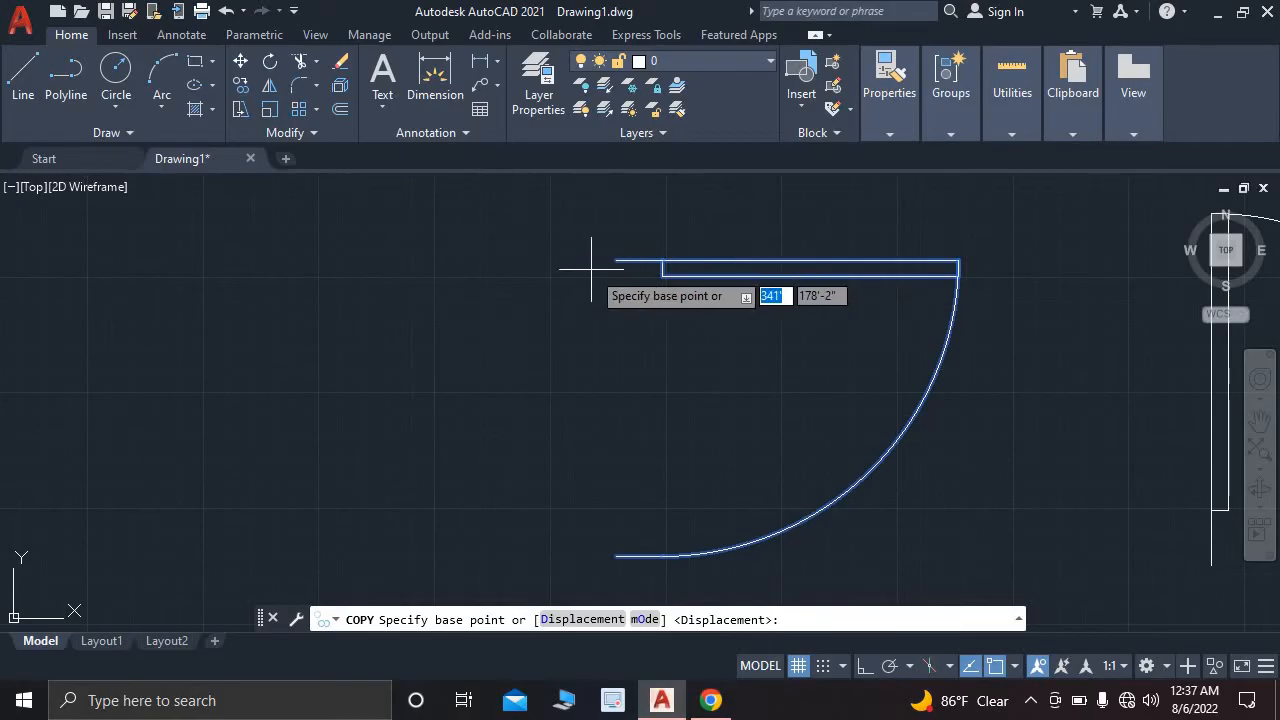
pyautogui.click(623, 261)
pyautogui.scroll(-4, 500, 320)
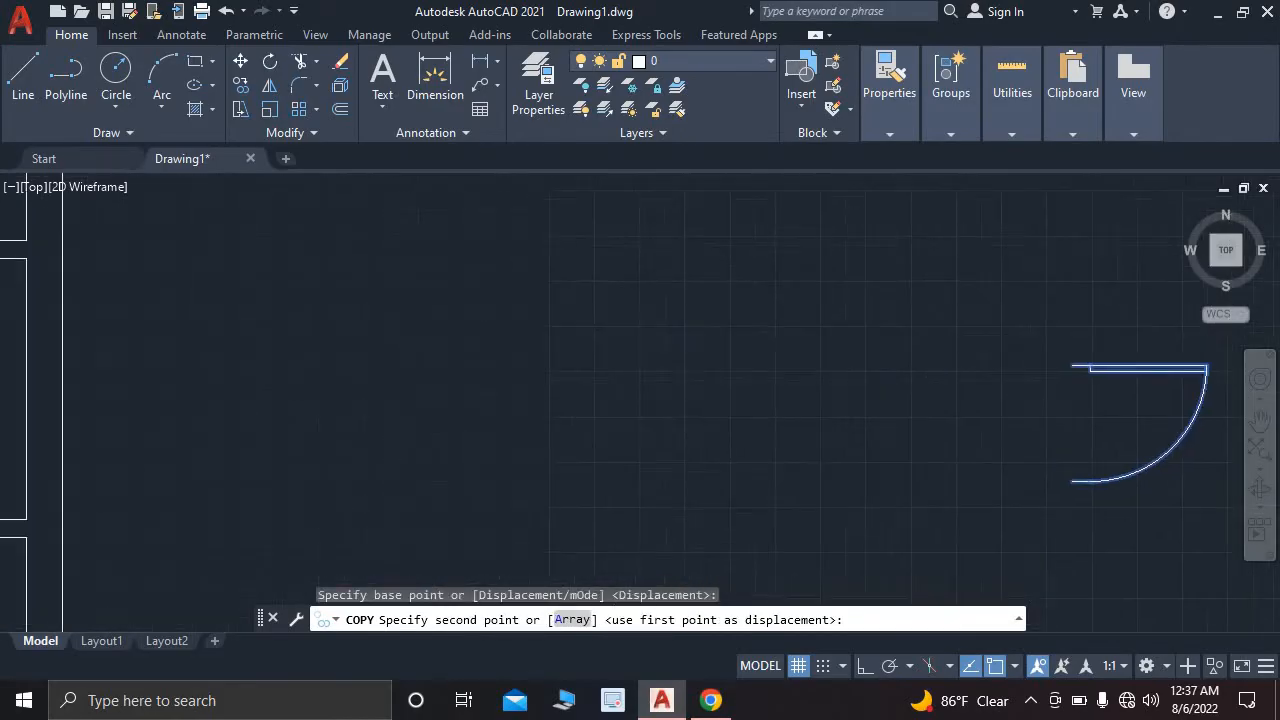
pyautogui.scroll(-3, 763, 414)
pyautogui.scroll(6, 500, 337)
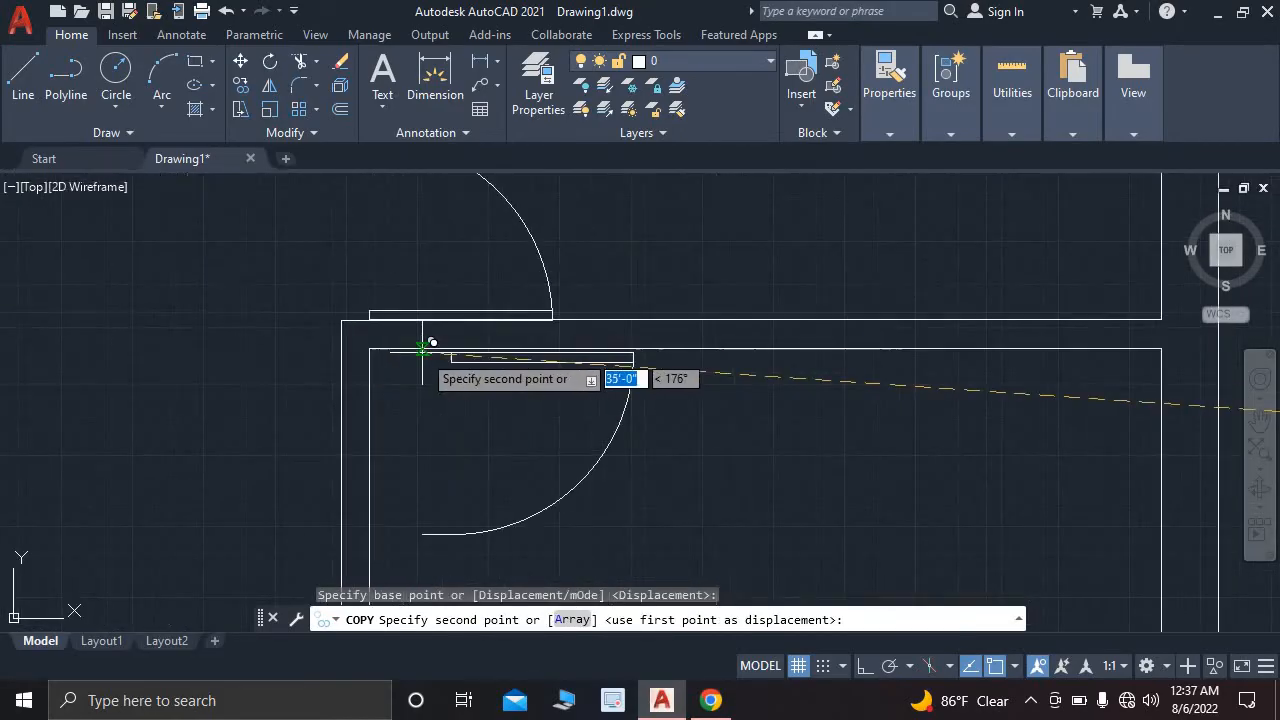
pyautogui.scroll(2, 379, 338)
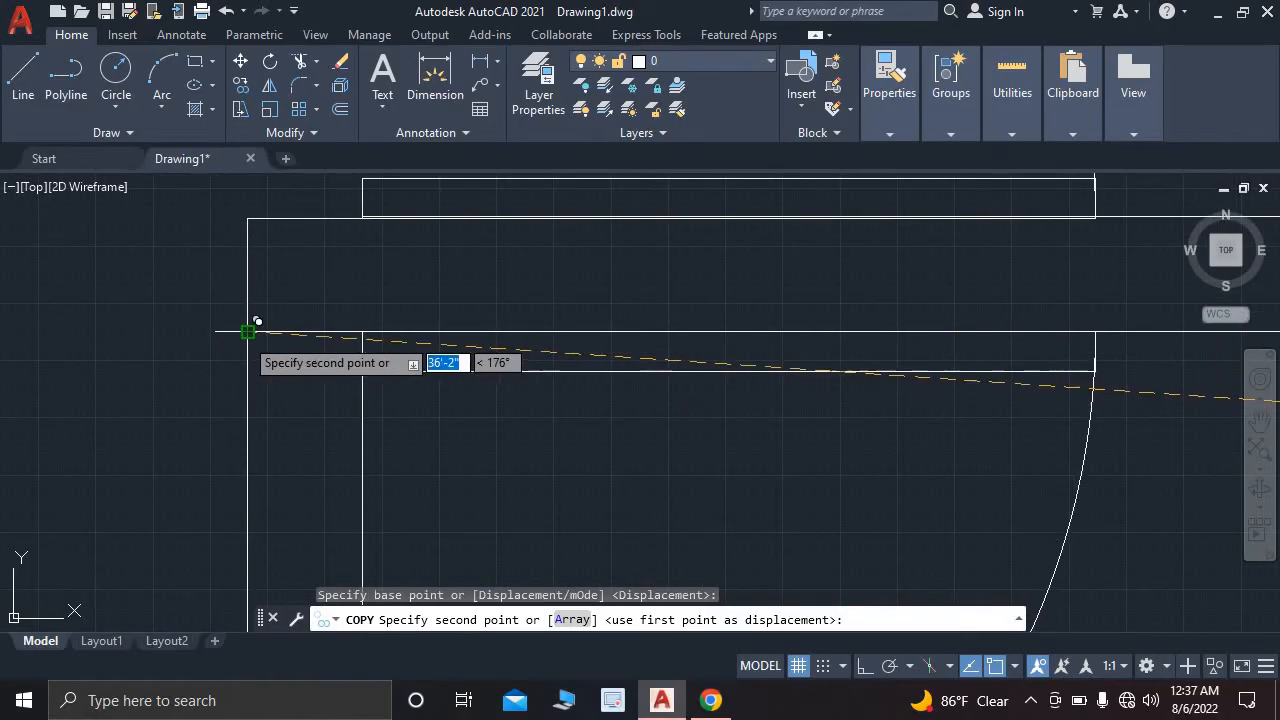
pyautogui.click(254, 328)
pyautogui.press('Escape')
# - Trim both lines of the closets and bathroom room's west wall across the new door opening
pyautogui.scroll(-2, 453, 400)
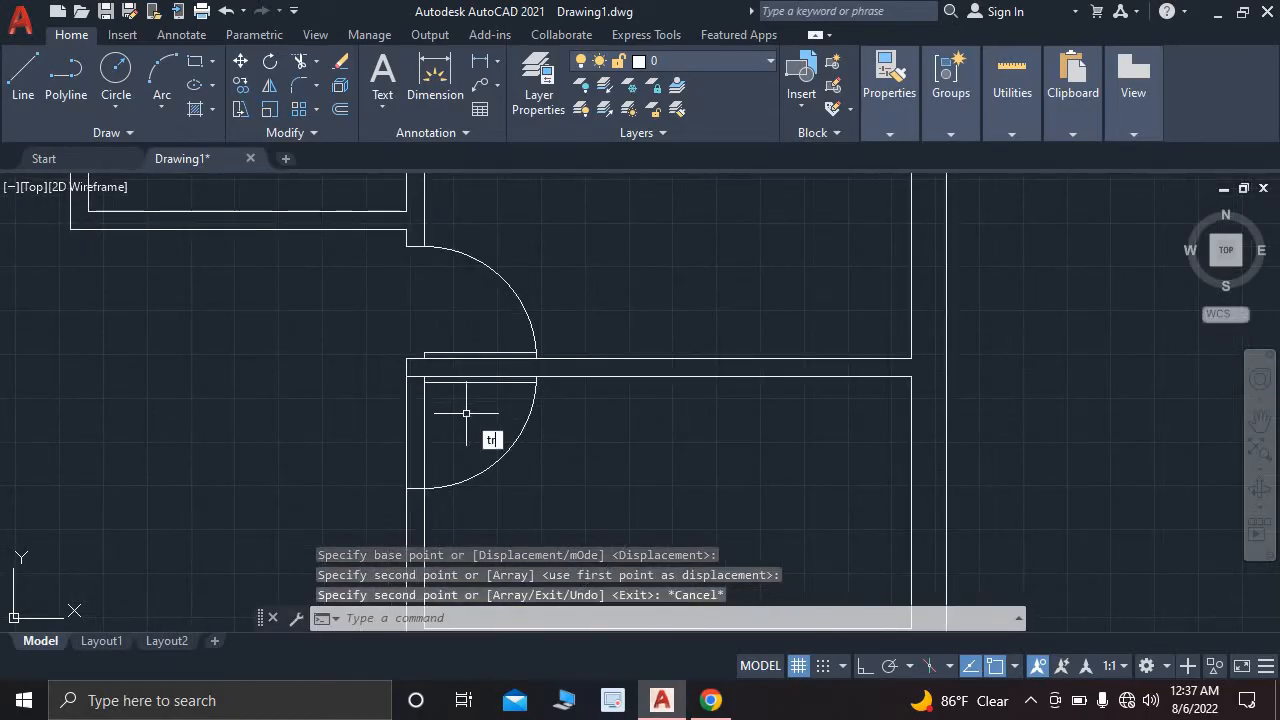
pyautogui.write('tr')
pyautogui.press('Return')
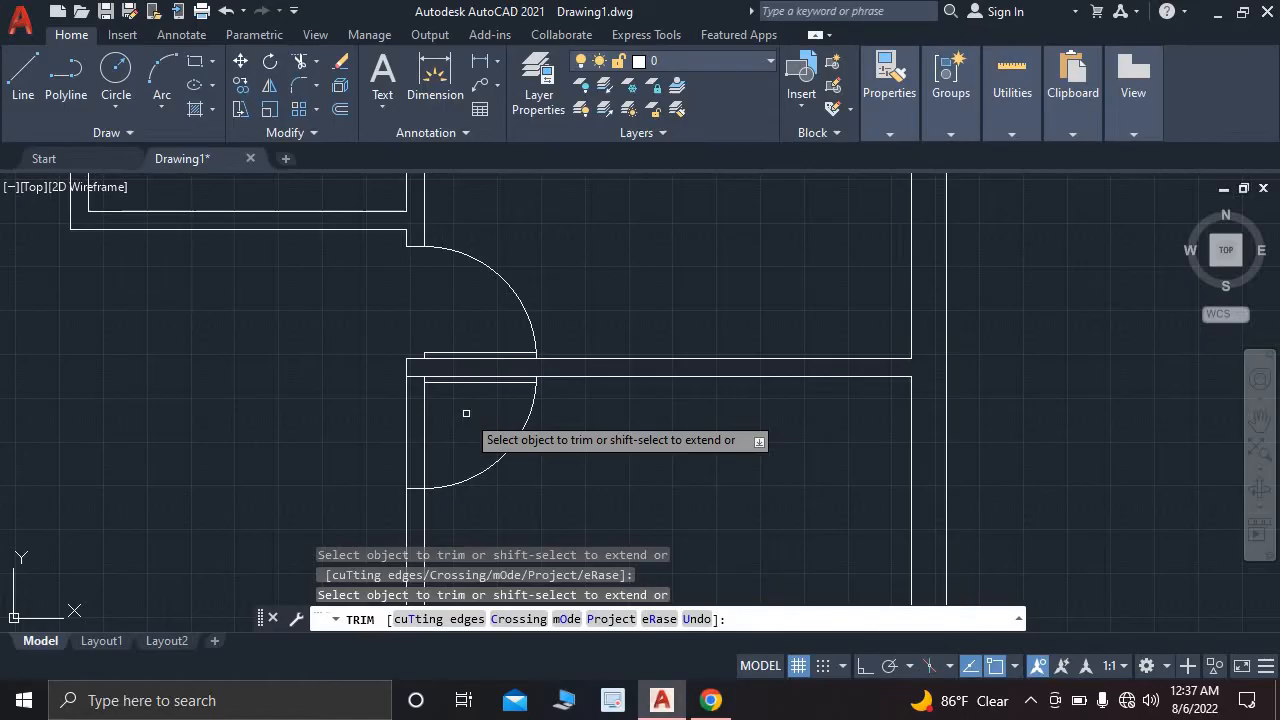
pyautogui.click(402, 428)
pyautogui.click(409, 429)
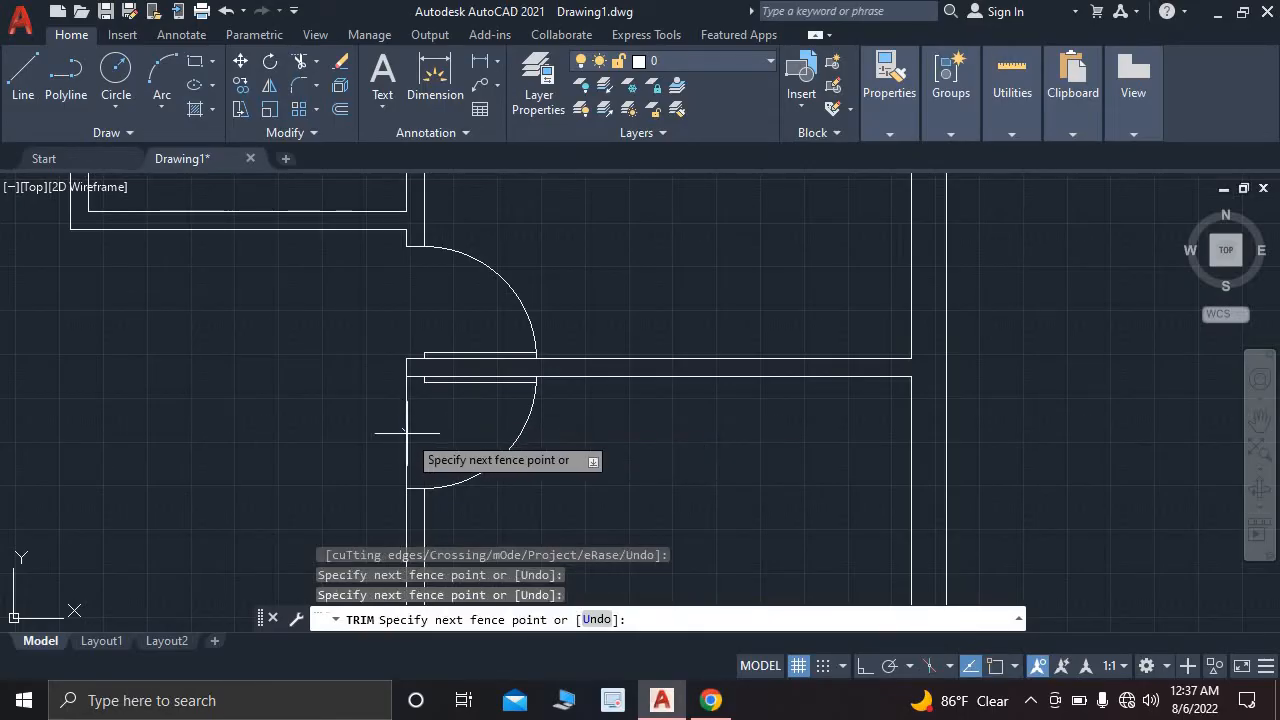
pyautogui.press('Return')
pyautogui.scroll(-5, 470, 434)
pyautogui.scroll(2, 580, 462)
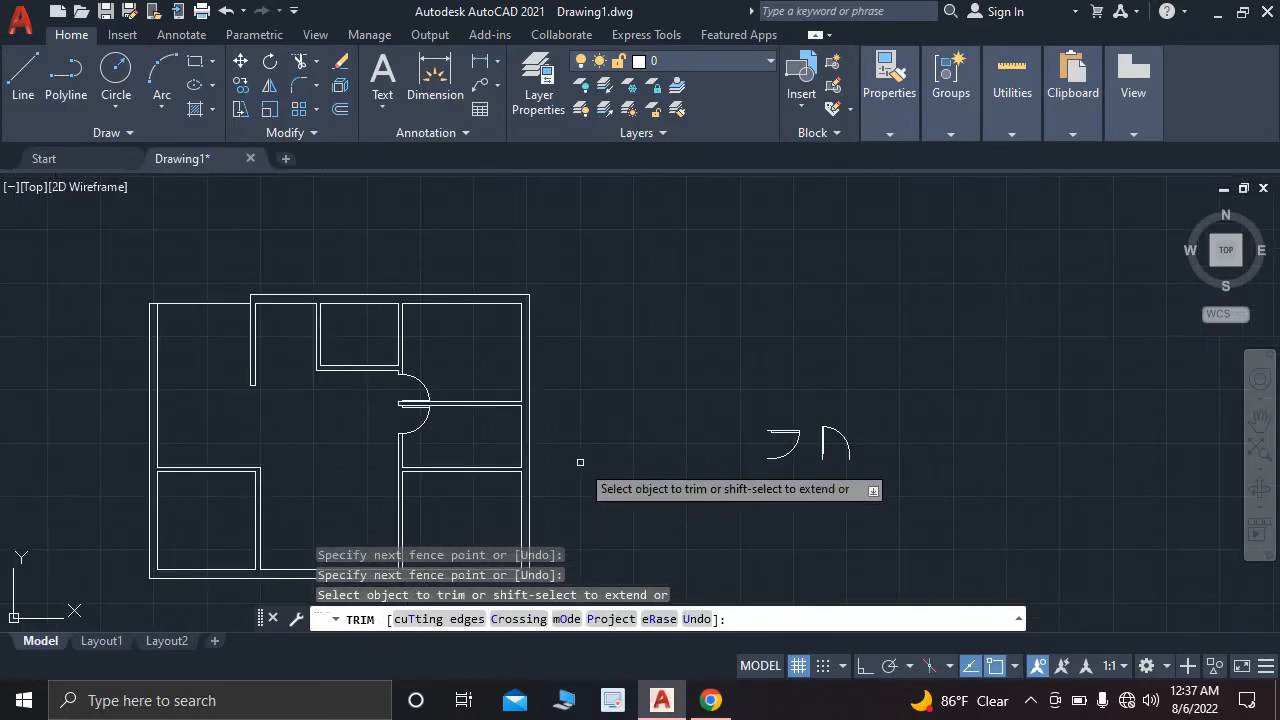
pyautogui.moveTo(580, 462); pyautogui.dragTo(655, 345, button='middle')
# - Check door 3 in the reference plan, and copy the flipped door block by its outer hinge-jamb end to B3's northwest corner at the hall face
pyautogui.click(711, 702)
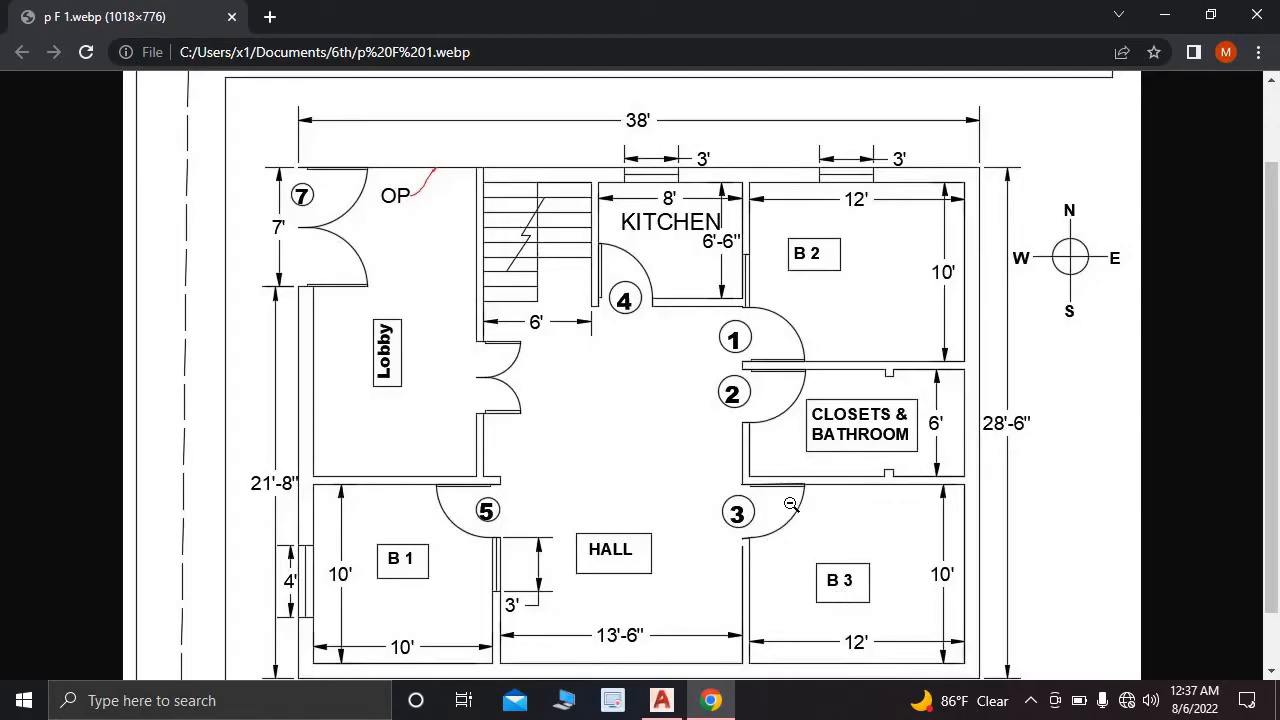
pyautogui.click(663, 702)
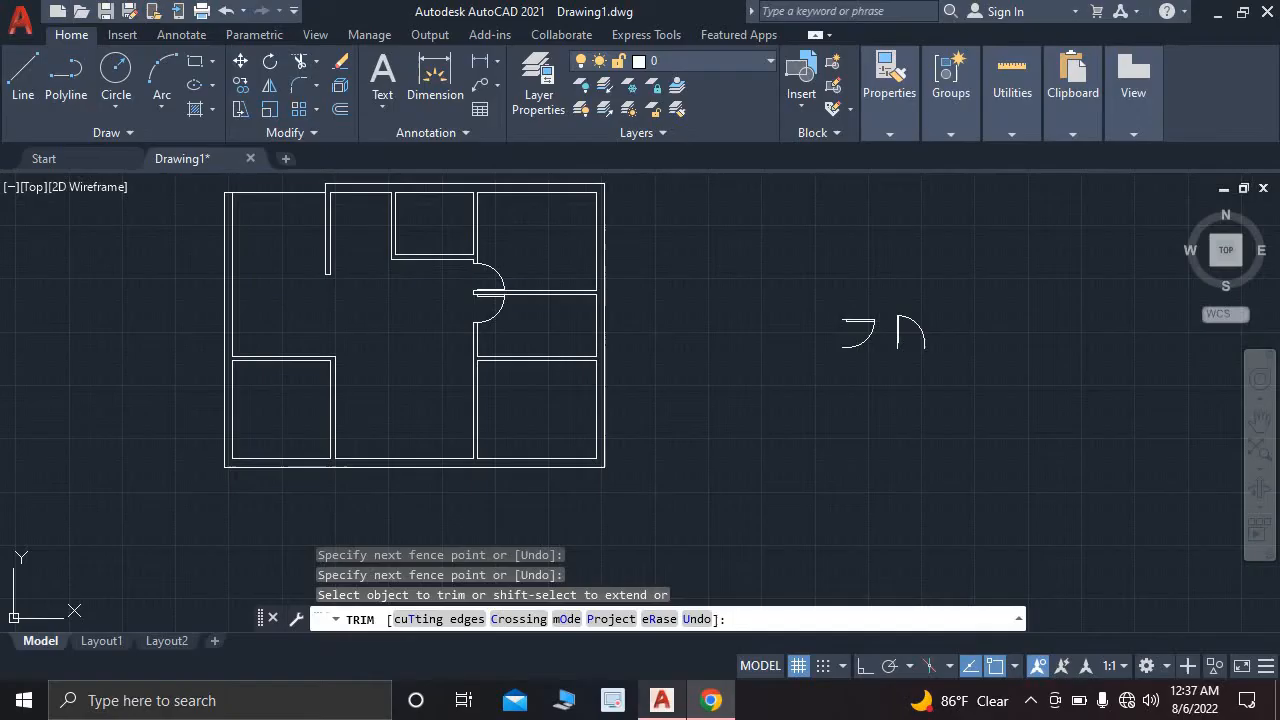
pyautogui.scroll(4, 864, 358)
pyautogui.press('Escape')
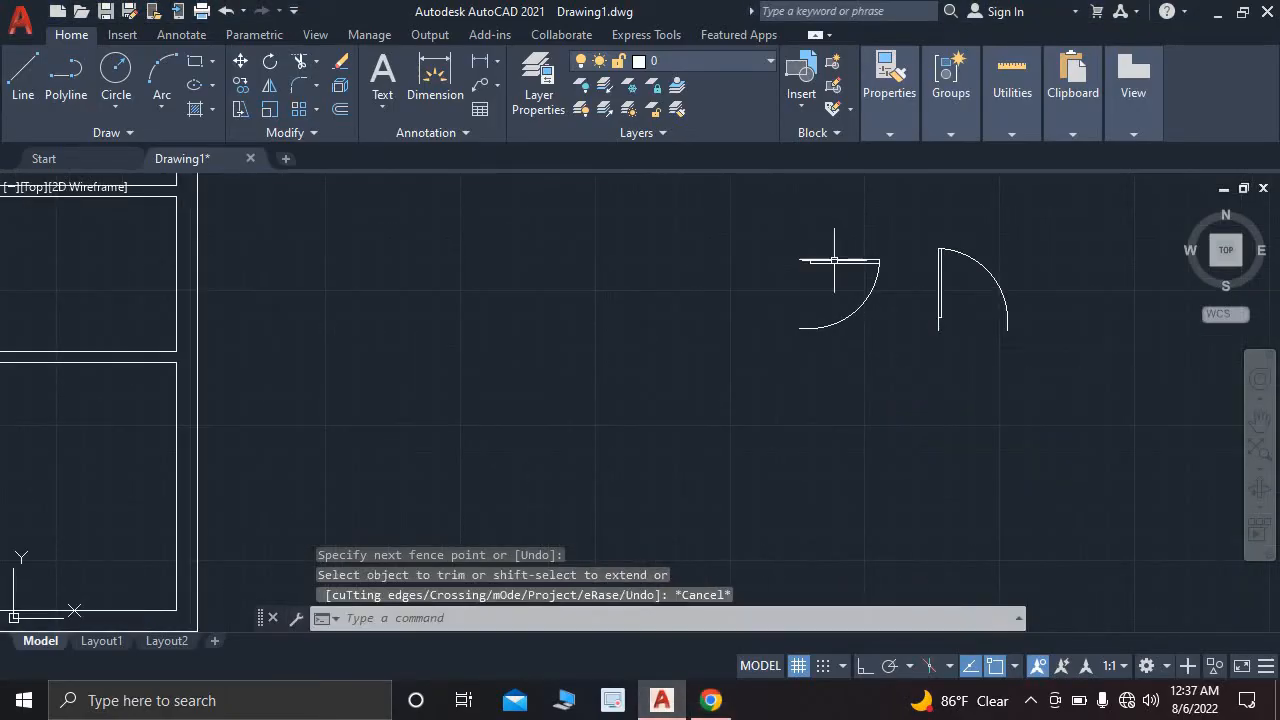
pyautogui.click(765, 233)
pyautogui.click(892, 347)
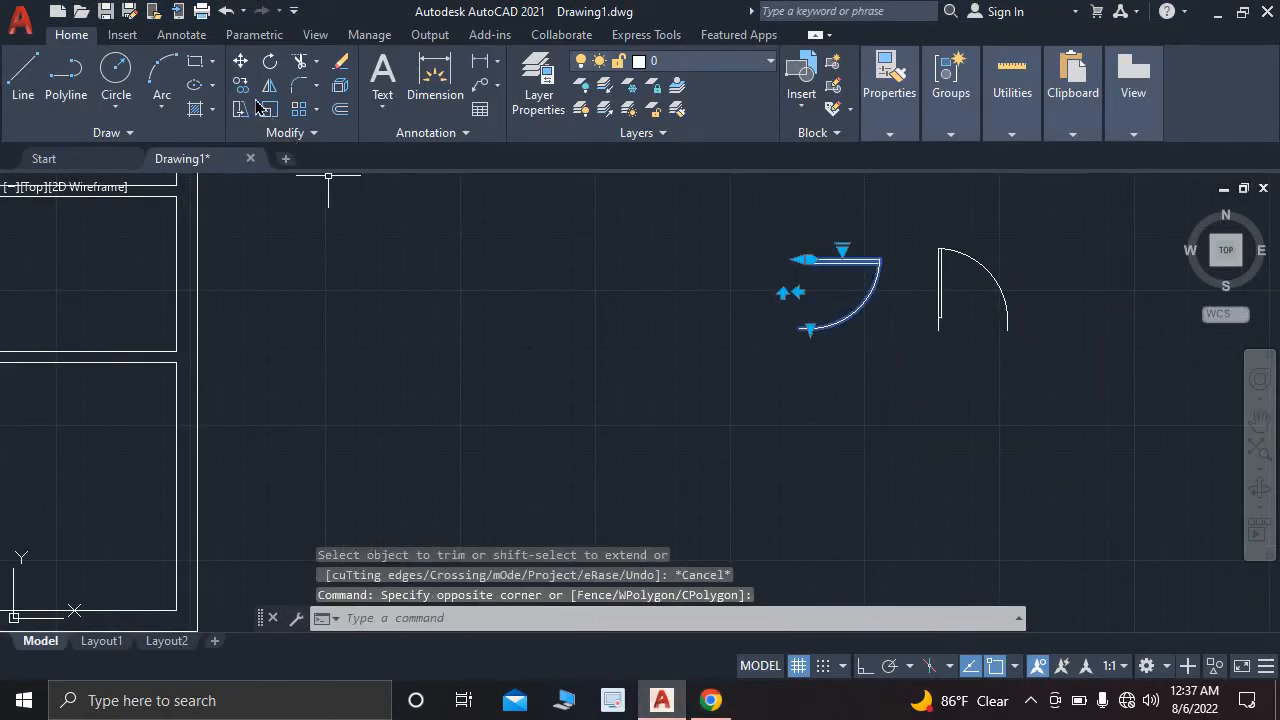
pyautogui.write('co')
pyautogui.press('Return')
pyautogui.scroll(5, 823, 271)
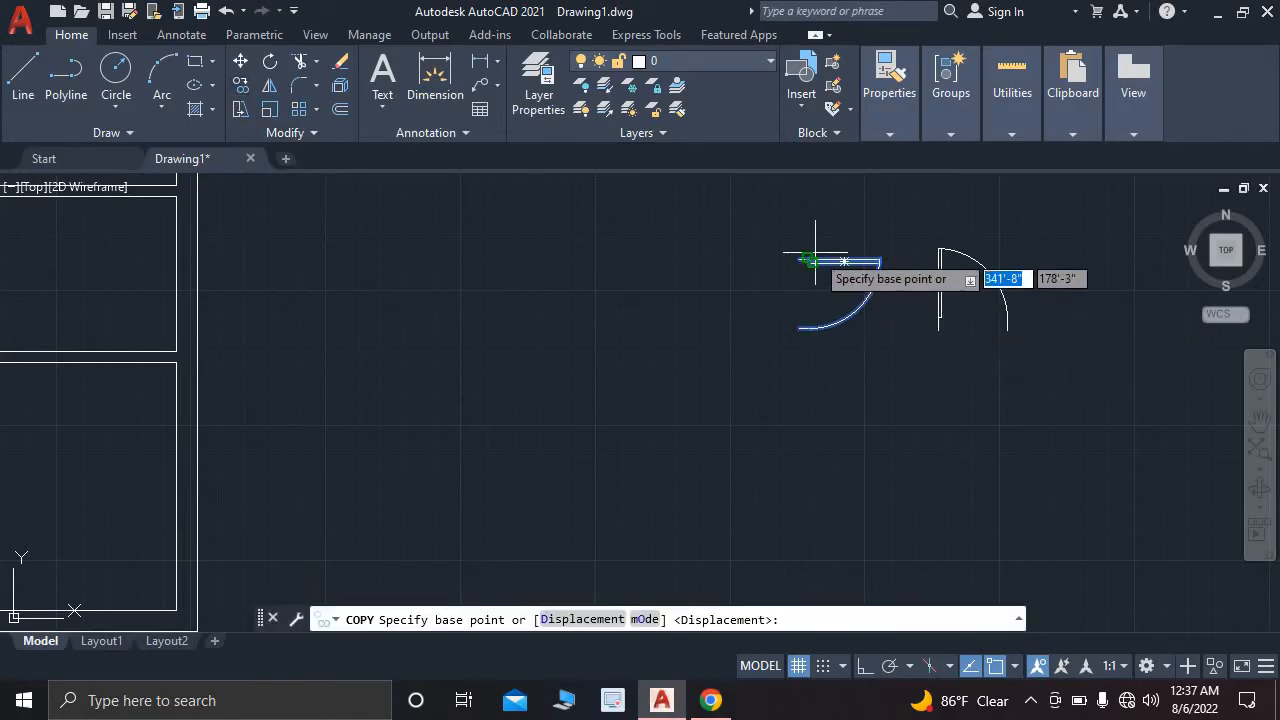
pyautogui.click(738, 284)
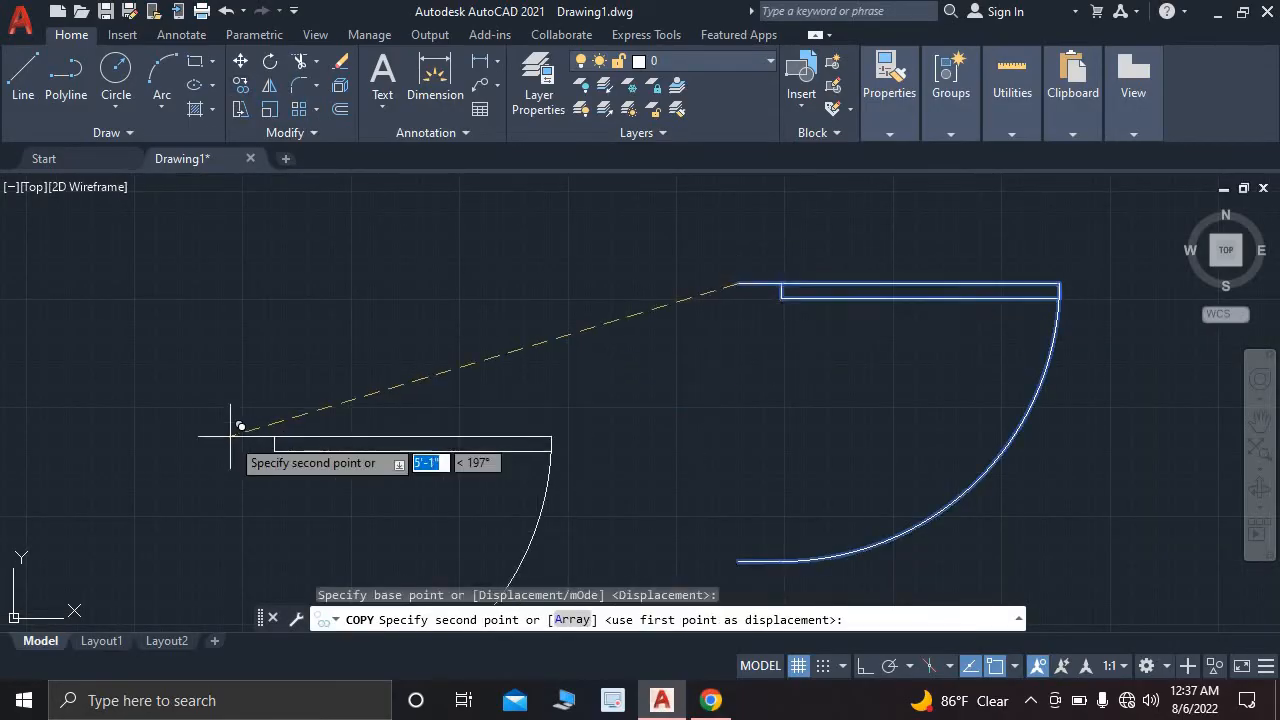
pyautogui.scroll(-4, 886, 343)
pyautogui.scroll(-6, 410, 368)
pyautogui.moveTo(452, 370); pyautogui.dragTo(775, 398, button='middle')
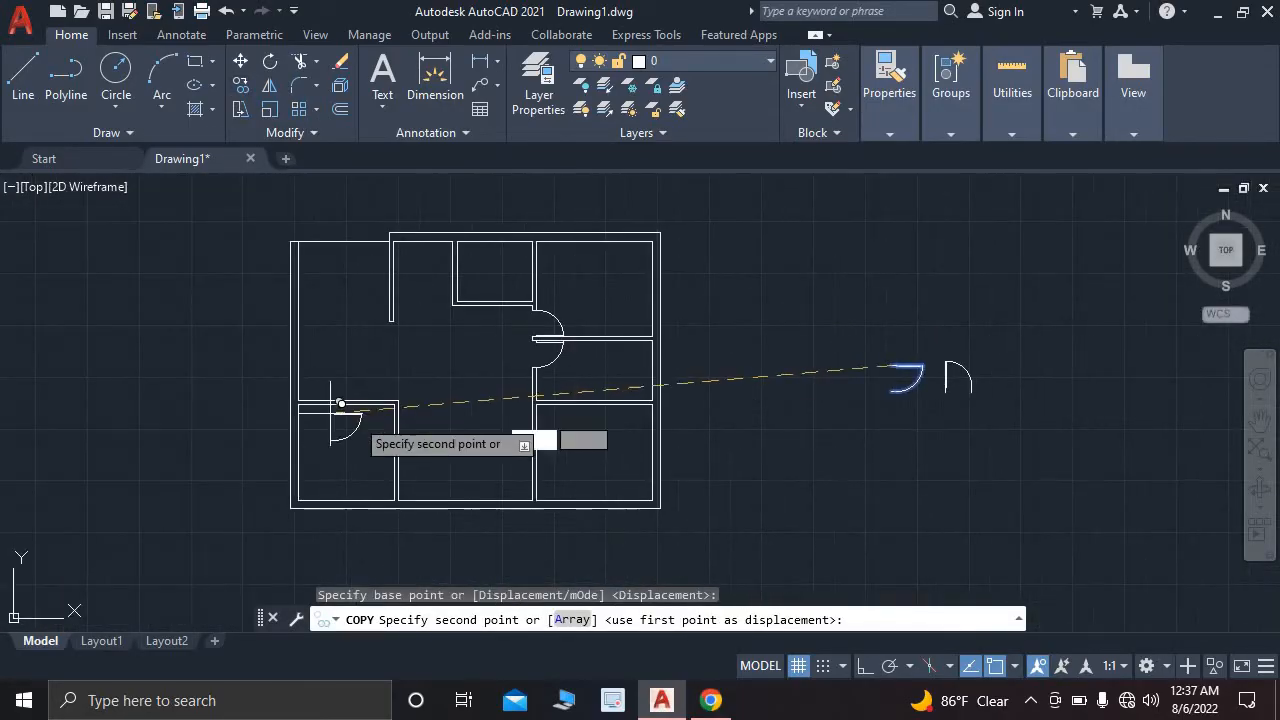
pyautogui.scroll(7, 550, 405)
pyautogui.scroll(6, 471, 395)
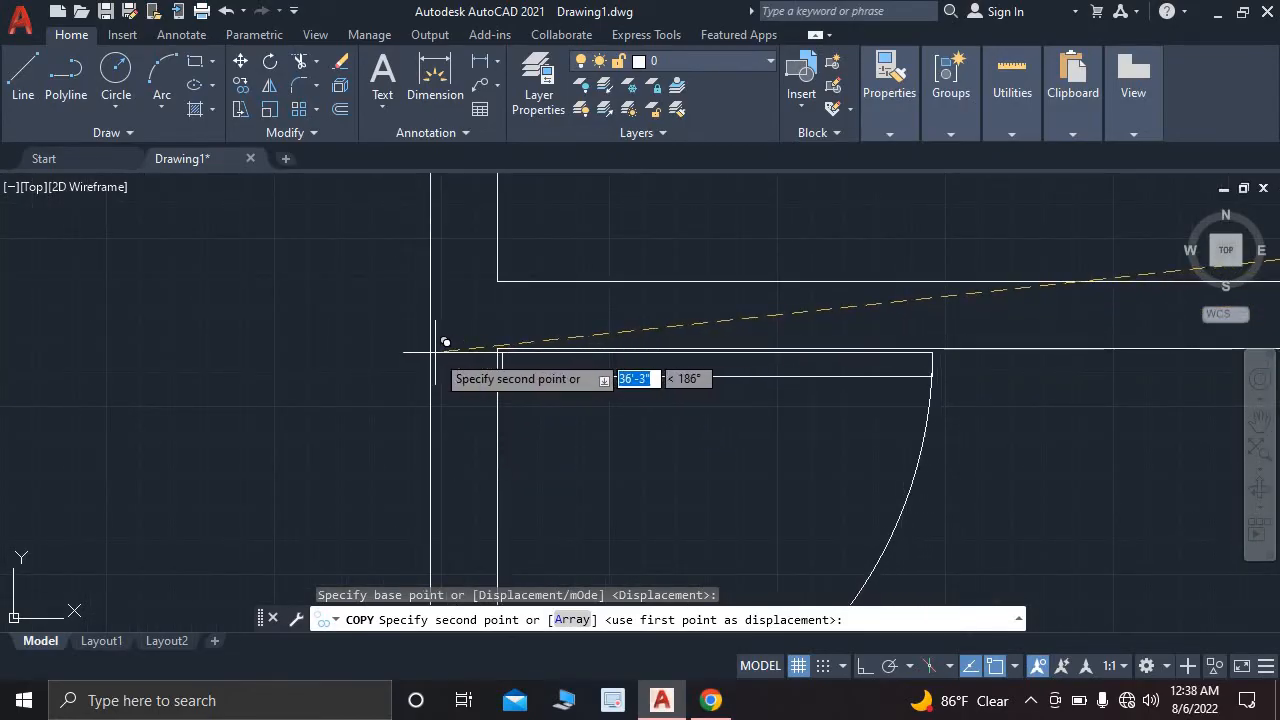
pyautogui.scroll(3, 428, 353)
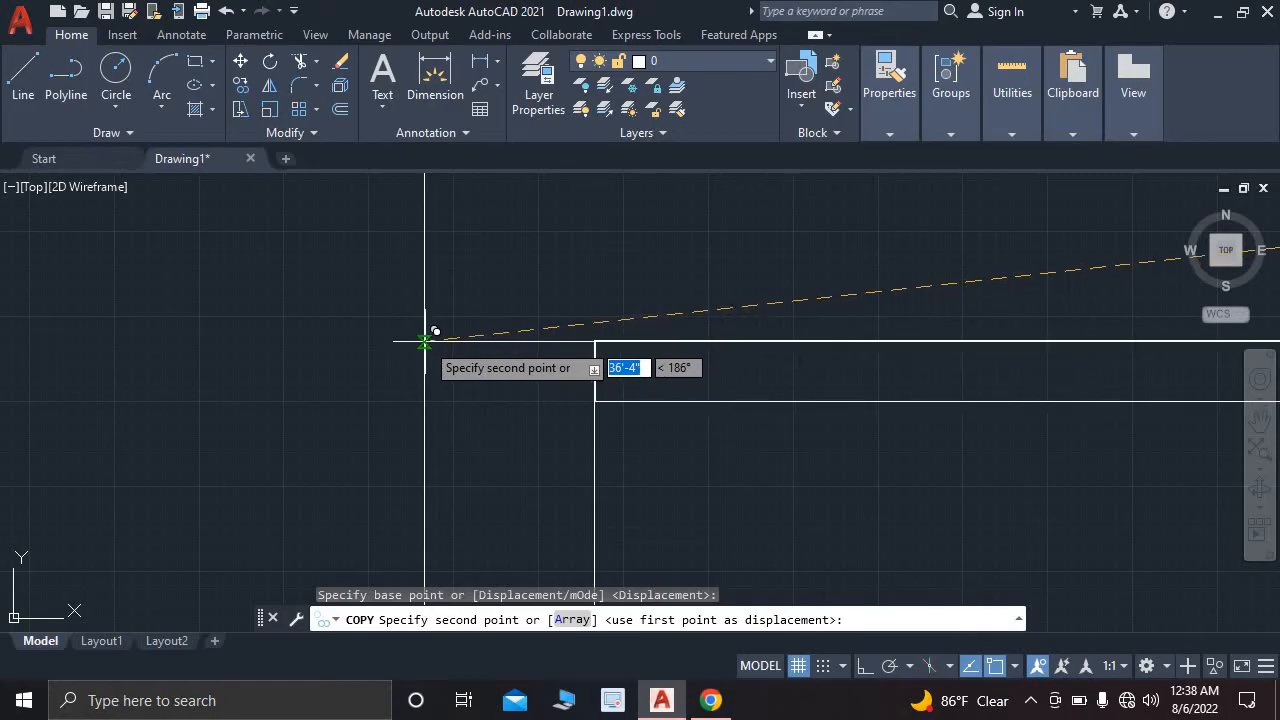
pyautogui.click(425, 340)
pyautogui.press('Escape')
# - Trim both lines of B3's west wall across the new door opening
pyautogui.scroll(-4, 610, 412)
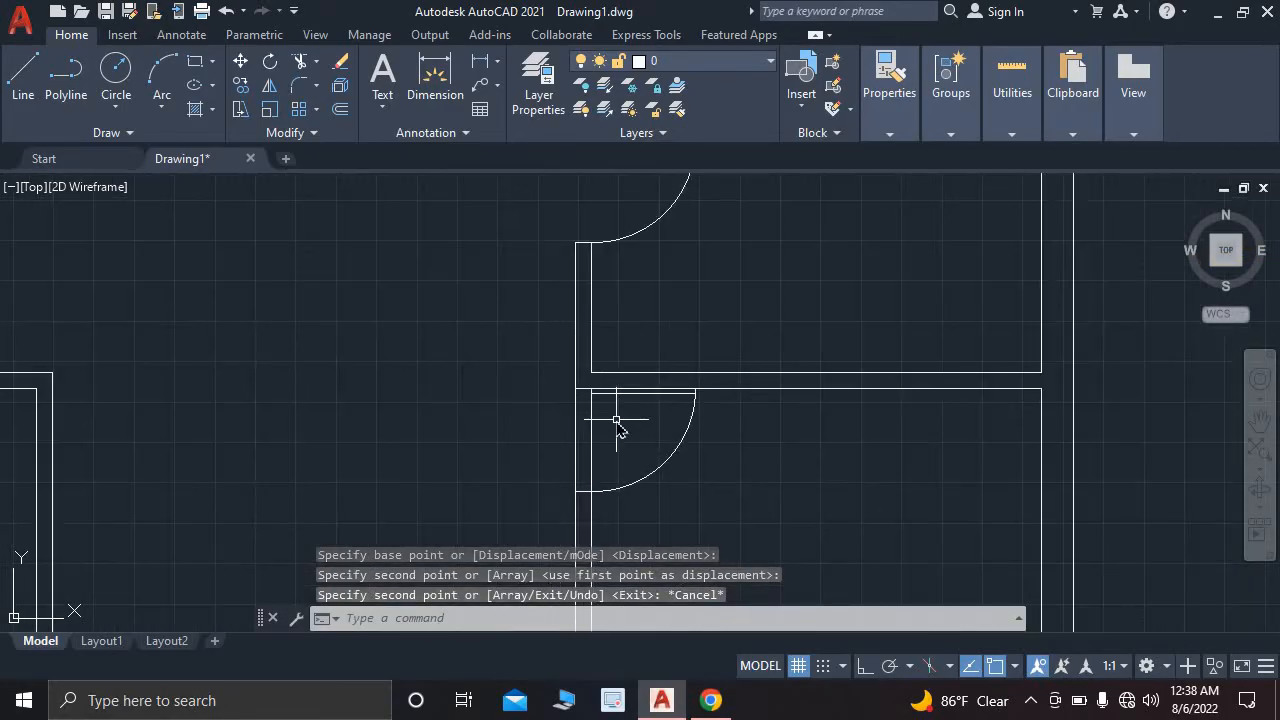
pyautogui.press('Return')
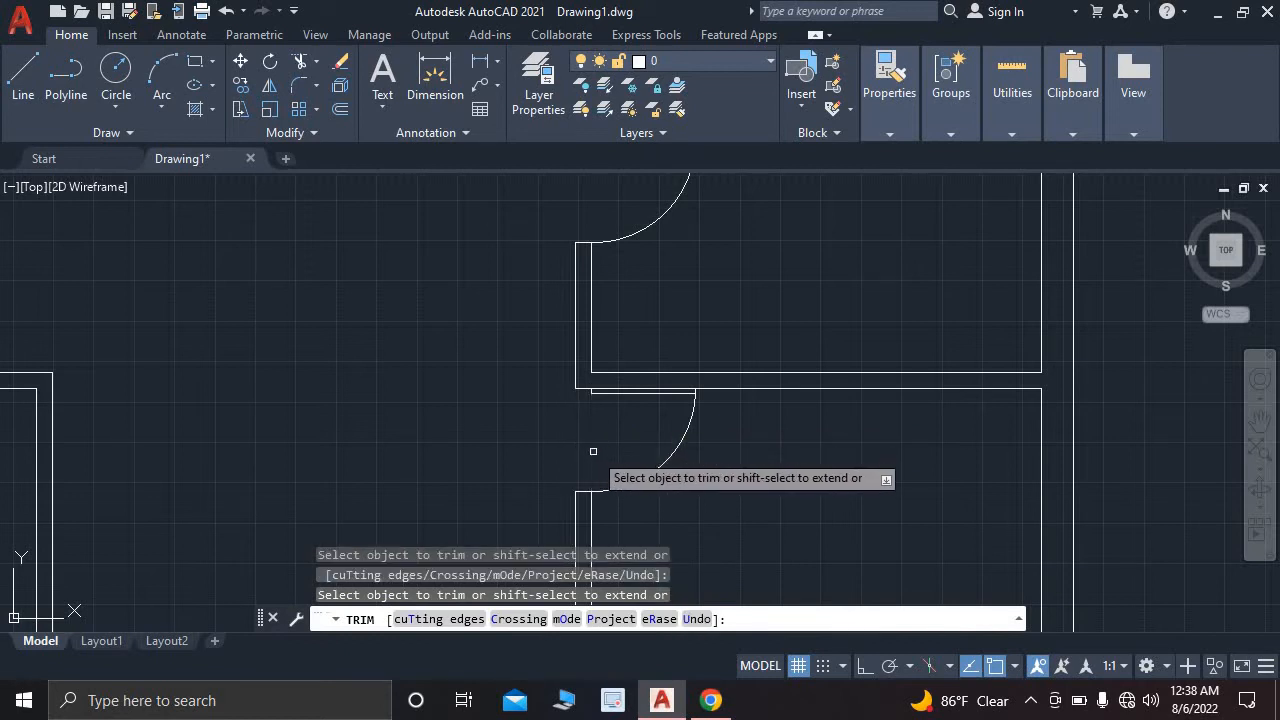
pyautogui.scroll(-6, 600, 450)
pyautogui.scroll(2, 726, 450)
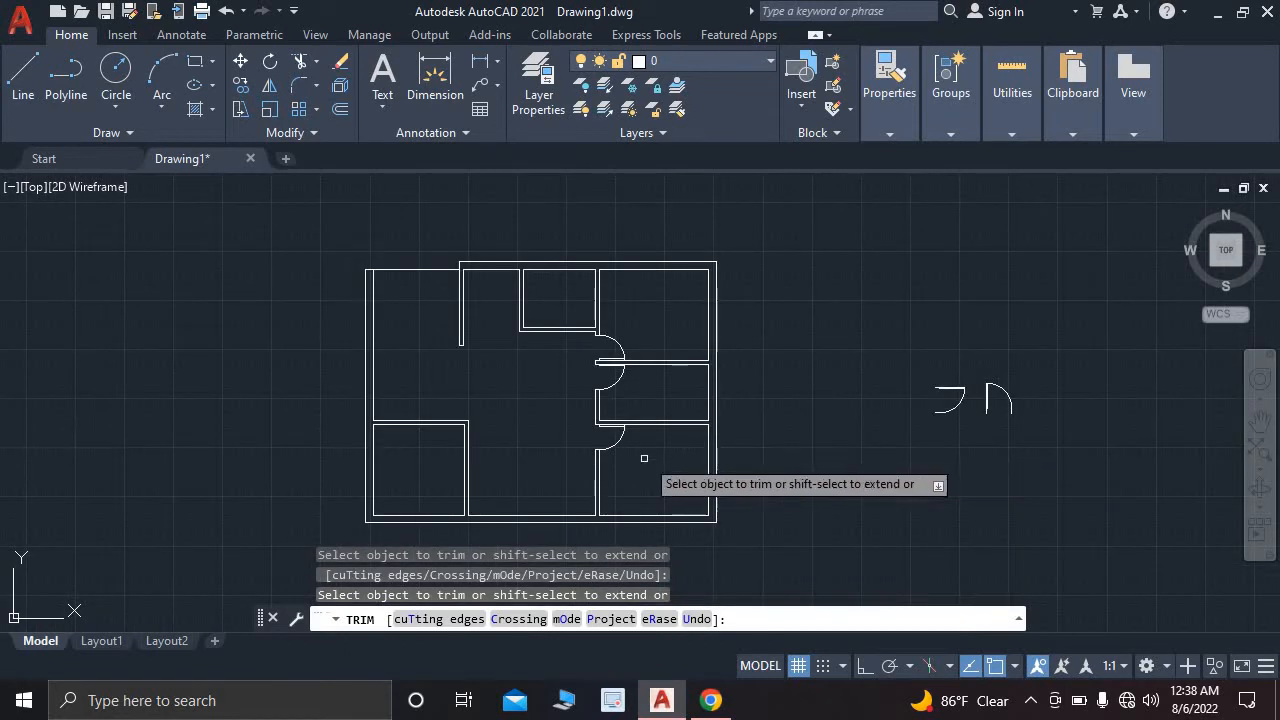
pyautogui.scroll(2, 633, 464)
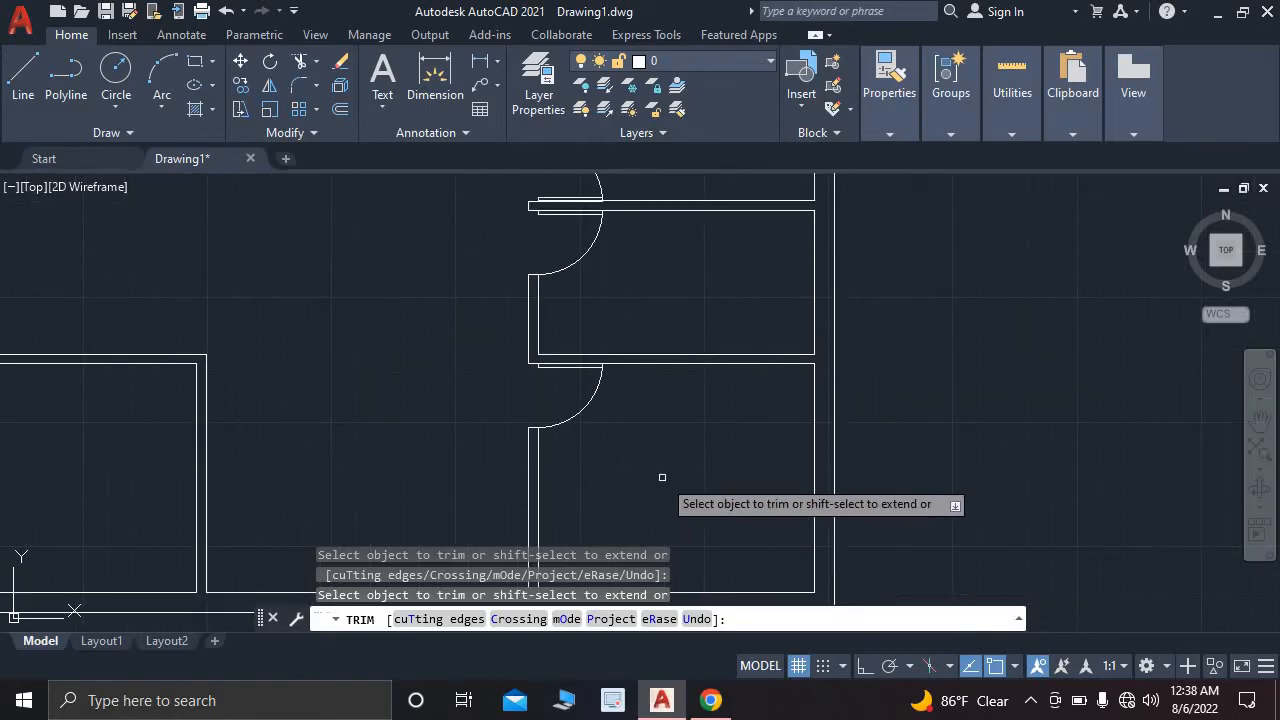
pyautogui.scroll(-1, 665, 478)
pyautogui.scroll(-2, 670, 479)
pyautogui.scroll(2, 640, 417)
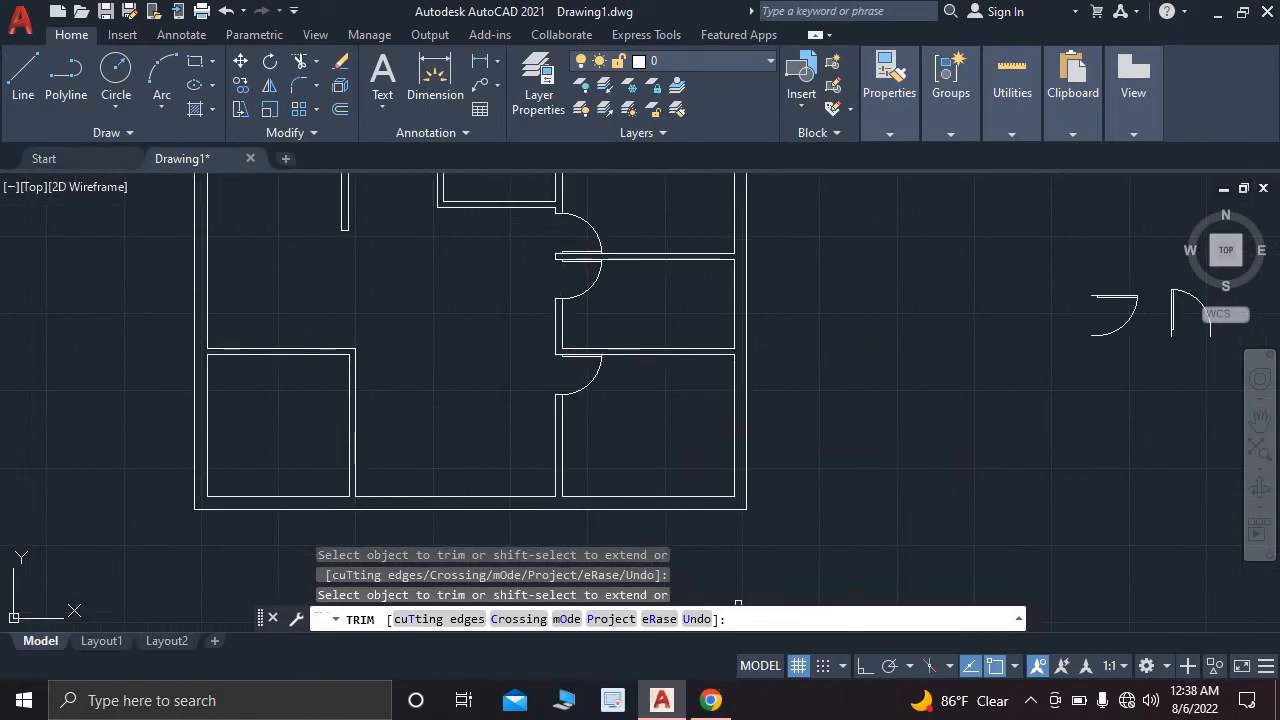
pyautogui.press('Escape')
# - Examine the remaining door positions in the reference floor plan in Chrome
pyautogui.click(710, 700)
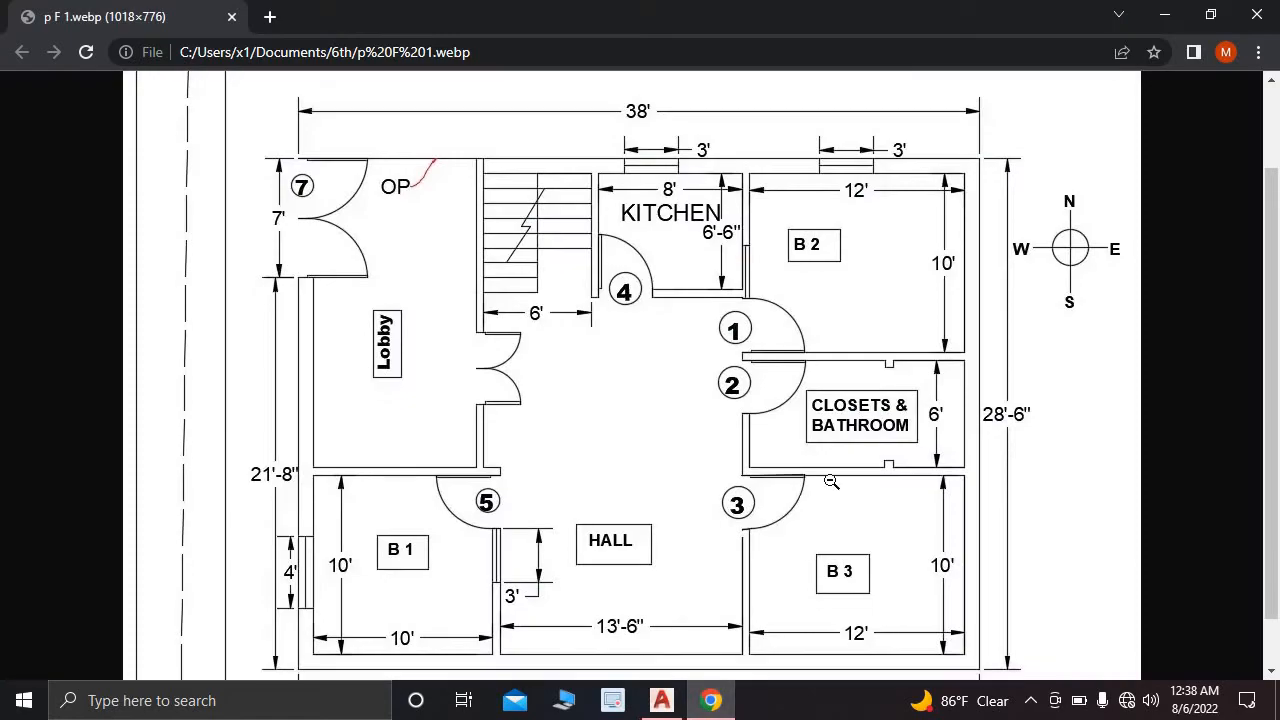
pyautogui.scroll(-1, 831, 481)
pyautogui.scroll(1, 831, 481)
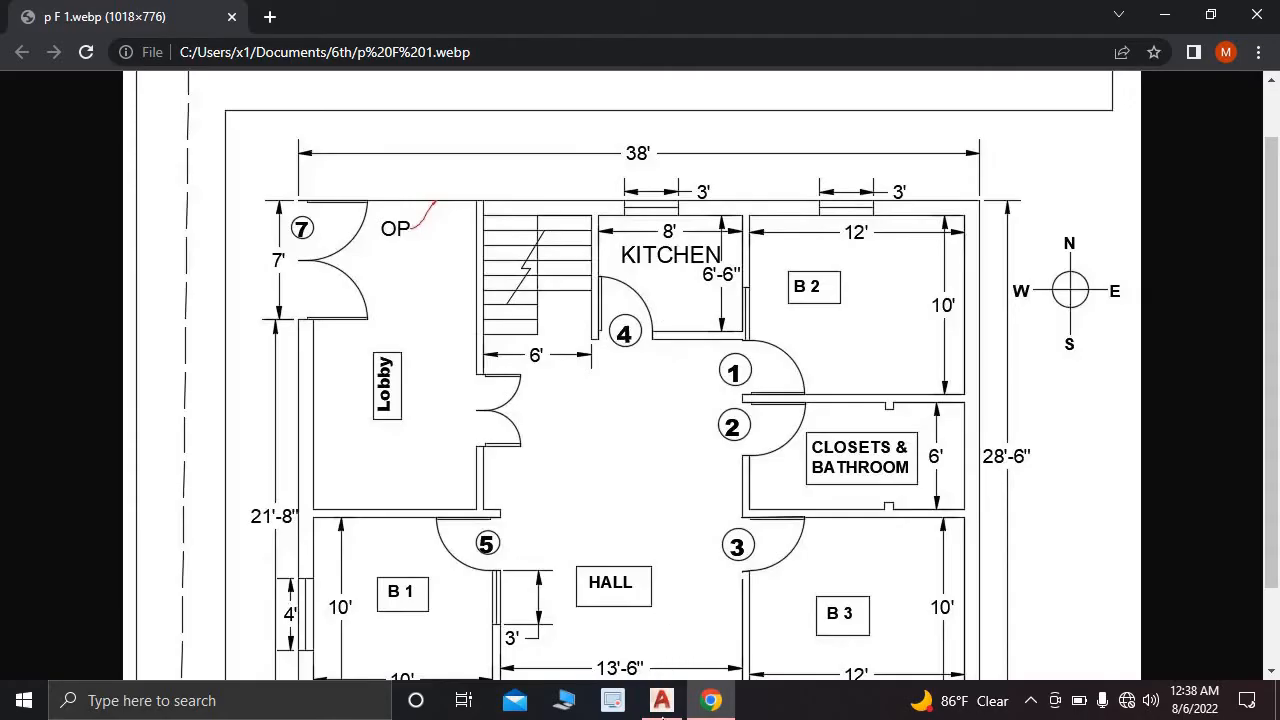
# - Switch to AutoCAD and copy the upright door block by its outer hinge-jamb end to the kitchen's southwest corner, just past the south wall's hall face
pyautogui.hotkey('alt', 'Tab')
pyautogui.scroll(5, 911, 415)
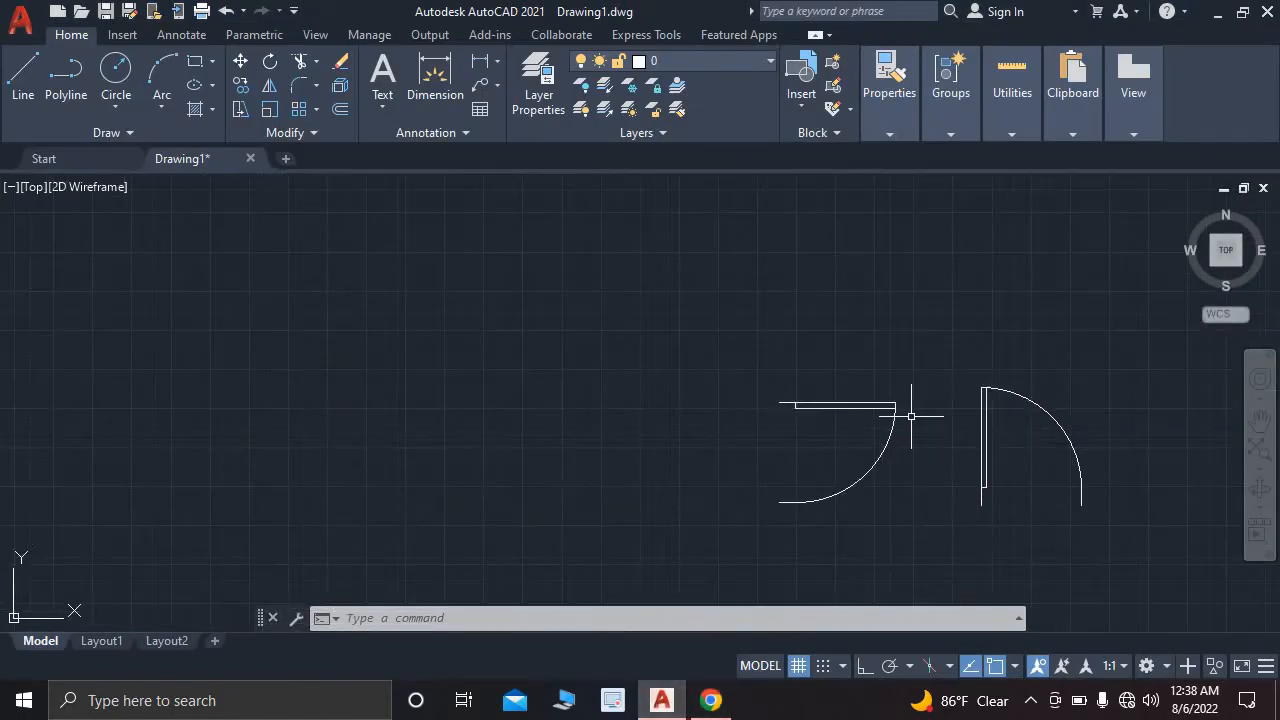
pyautogui.click(970, 355)
pyautogui.click(1131, 528)
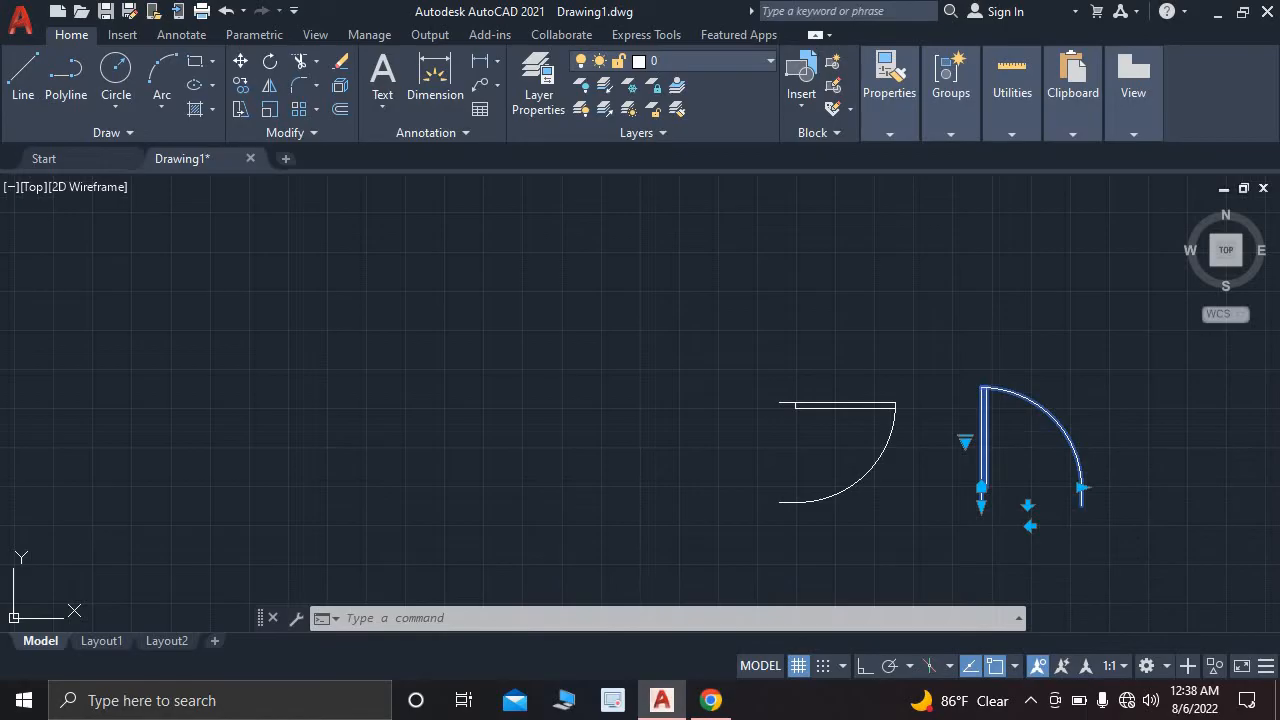
pyautogui.click(240, 84)
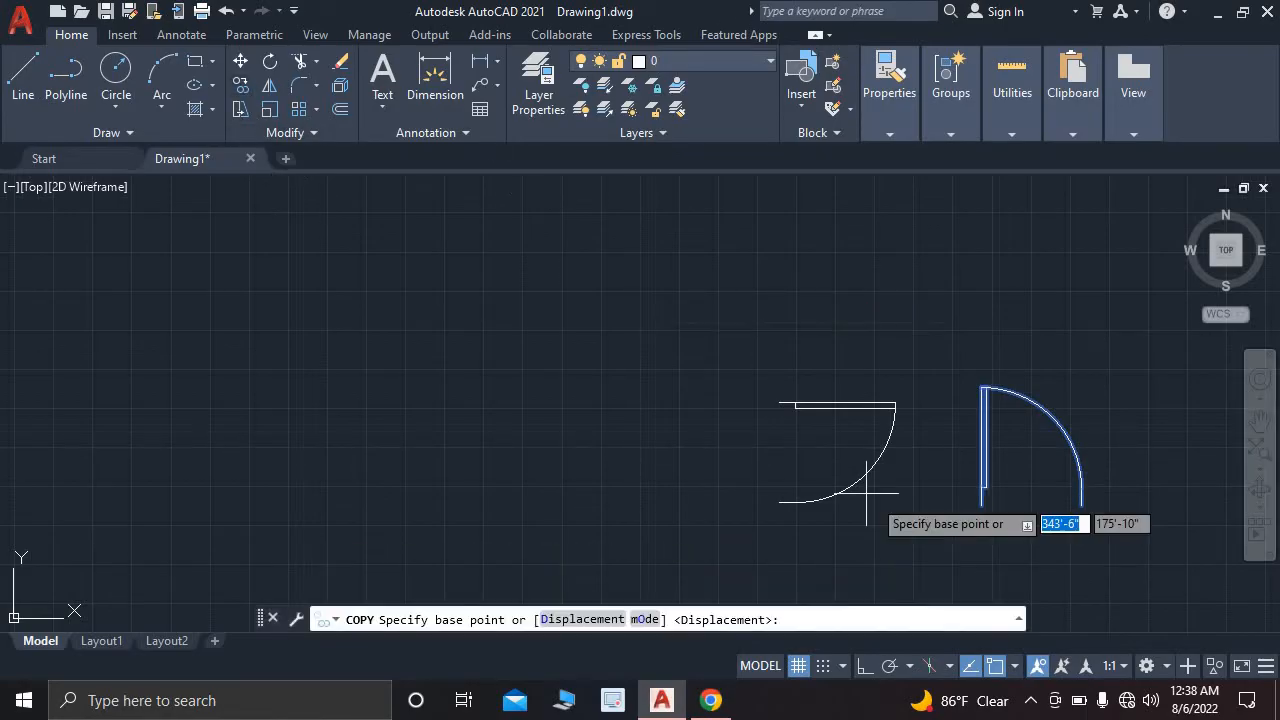
pyautogui.click(982, 505)
pyautogui.scroll(-4, 900, 466)
pyautogui.scroll(6, 490, 370)
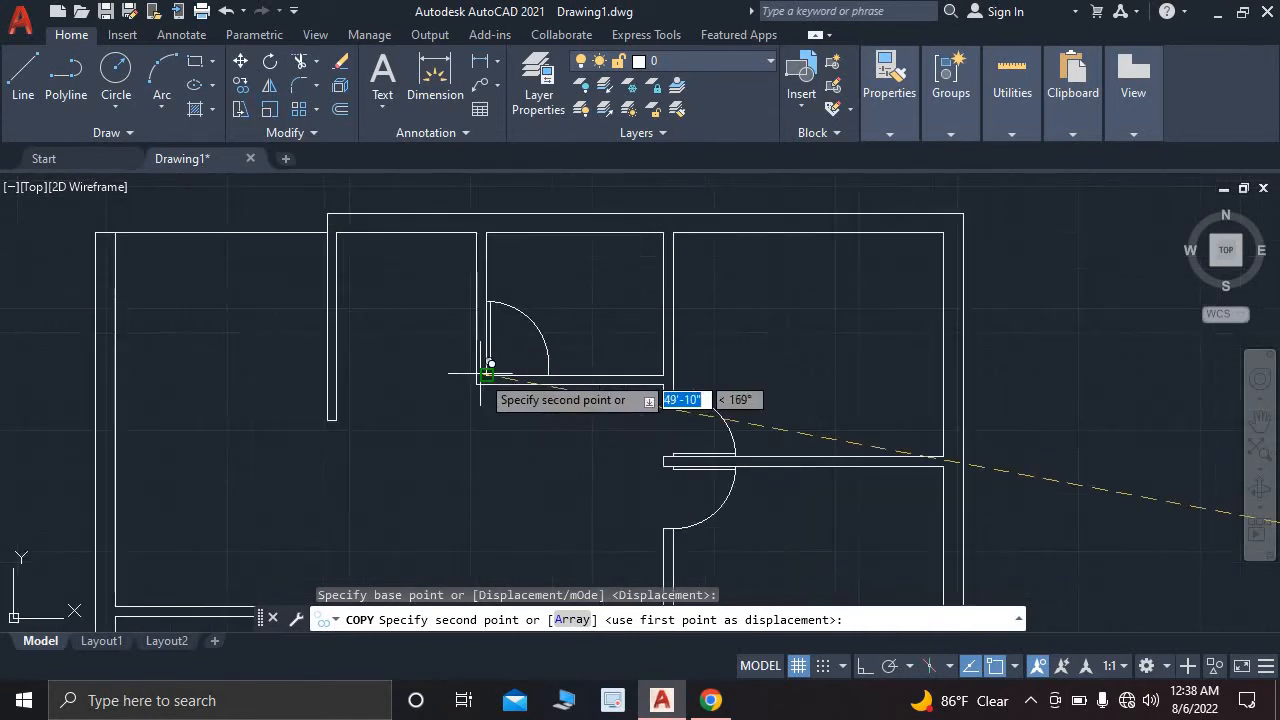
pyautogui.scroll(4, 490, 372)
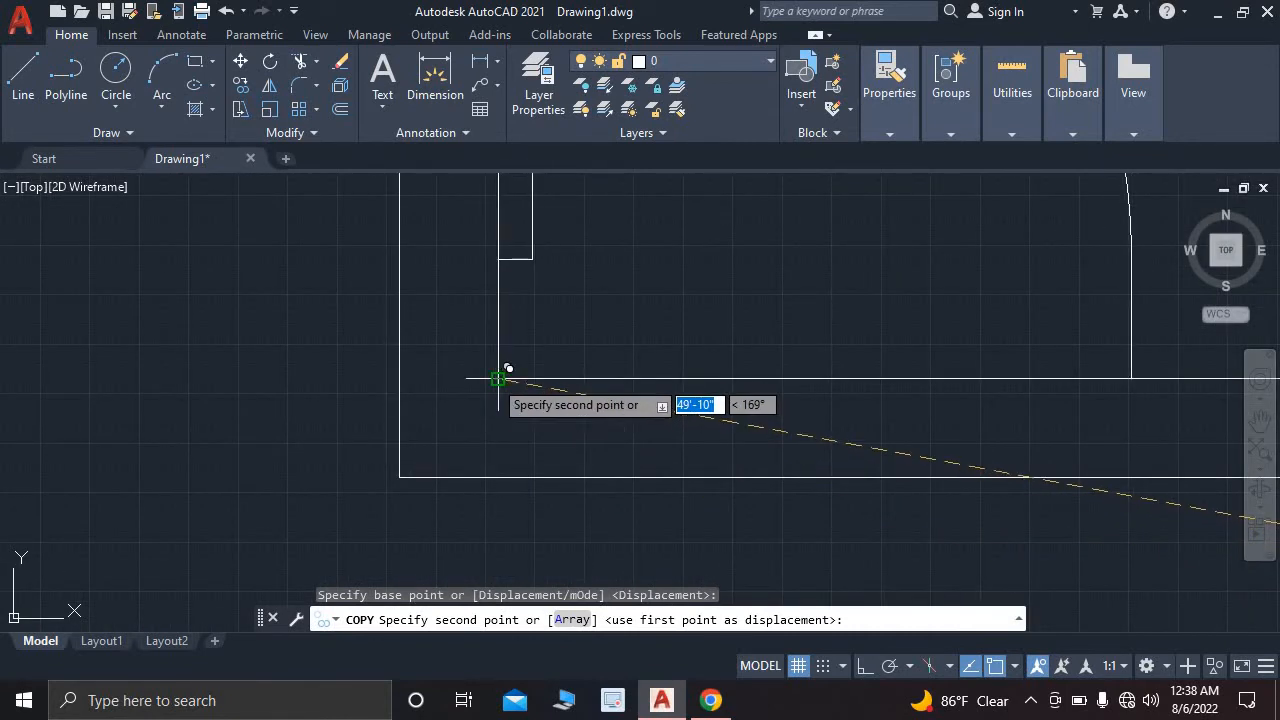
pyautogui.click(498, 495)
pyautogui.press('Escape')
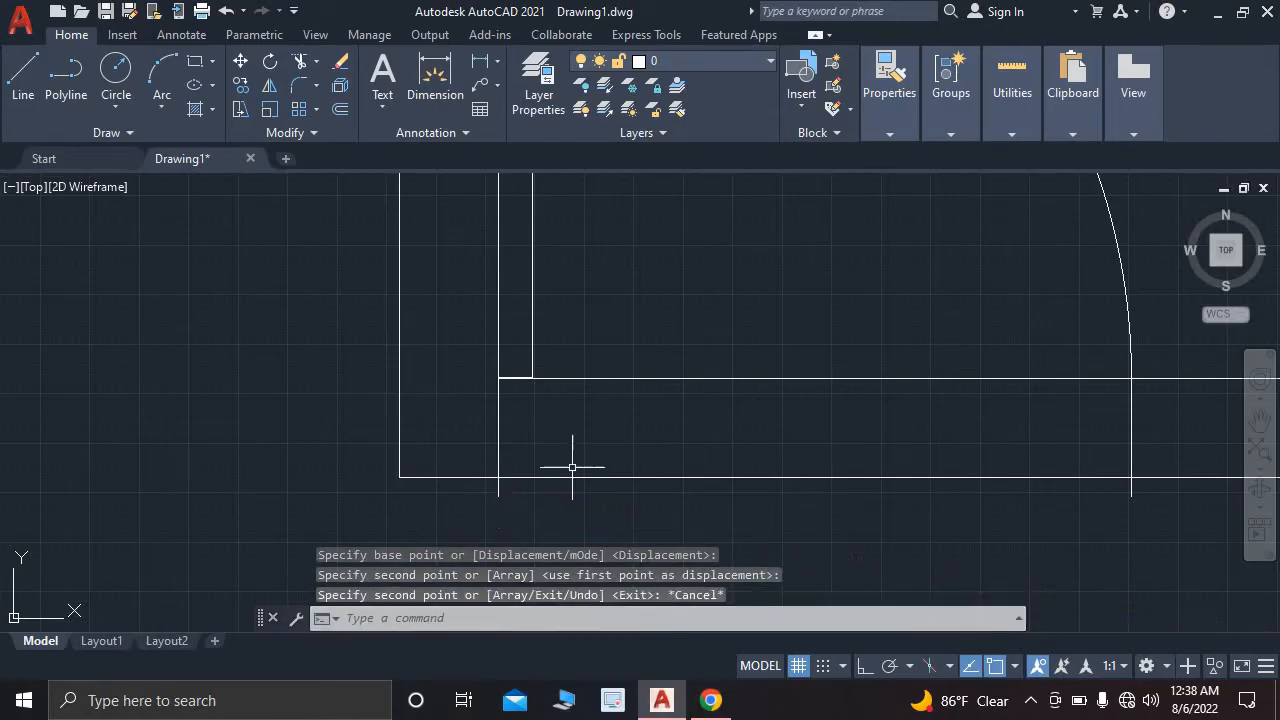
# - Trim both lines of the kitchen's south wall across the new door opening
pyautogui.scroll(-4, 571, 463)
pyautogui.scroll(6, 625, 385)
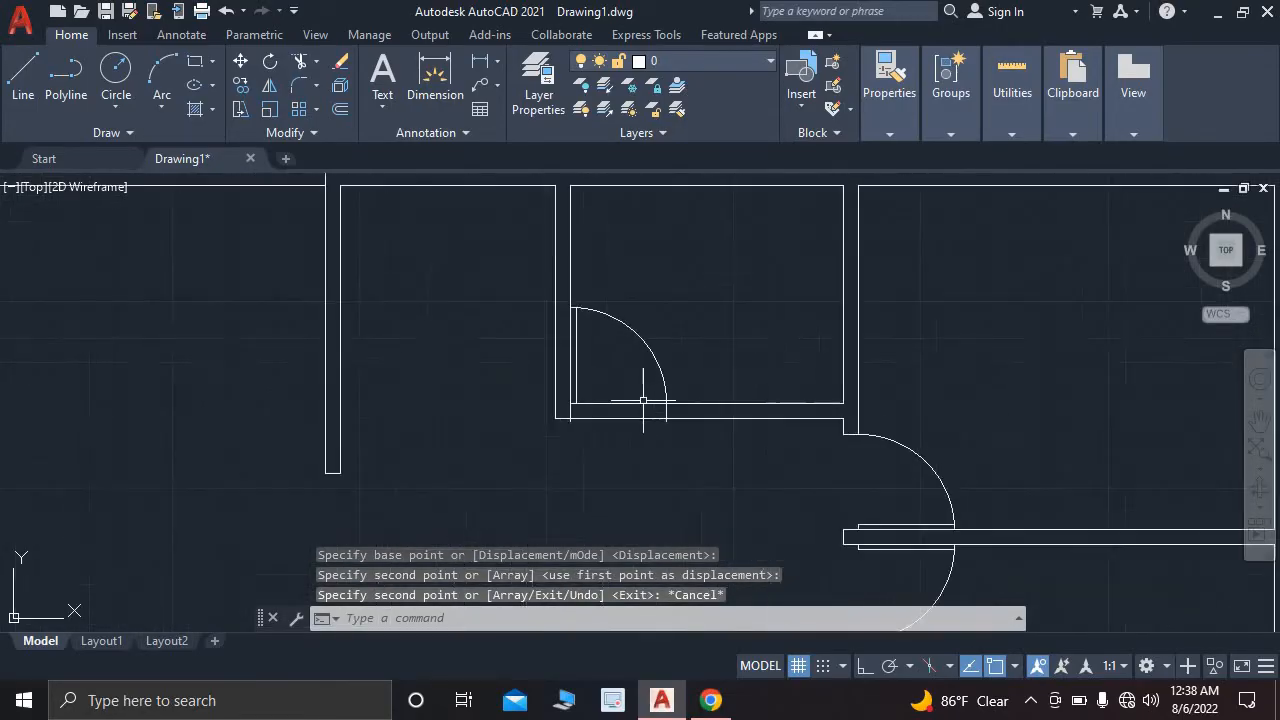
pyautogui.write('tr')
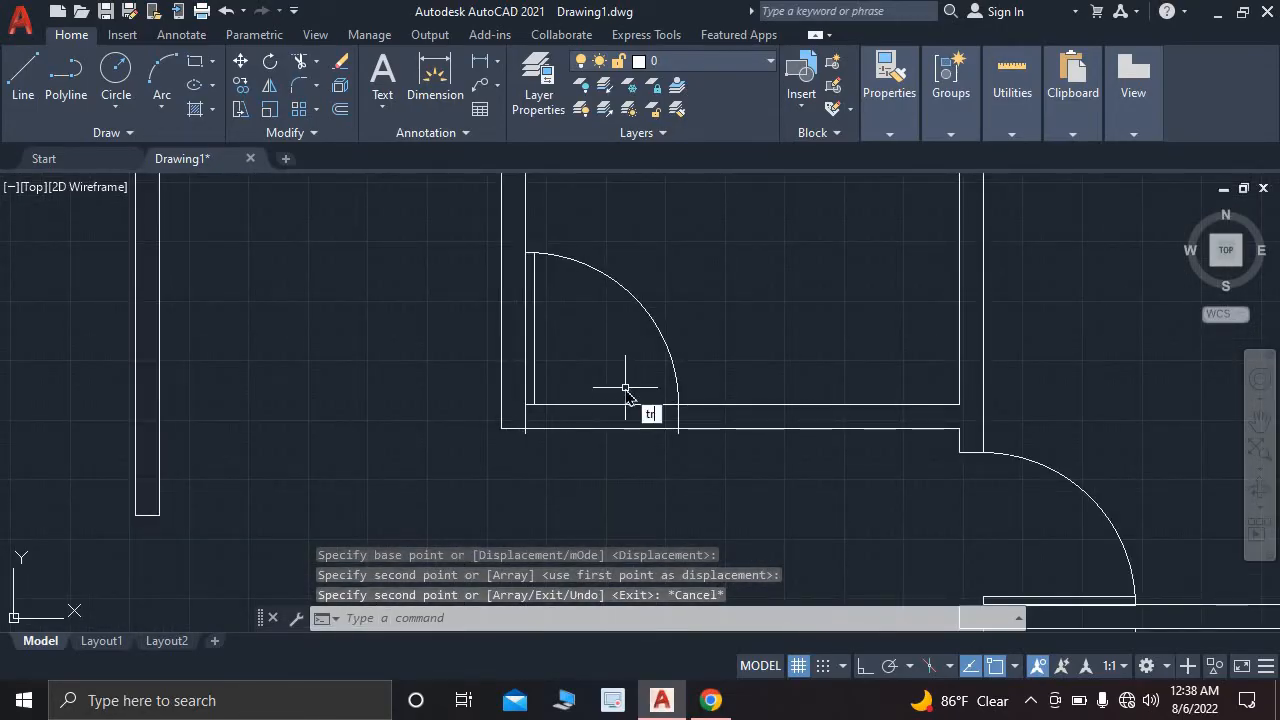
pyautogui.press('Return')
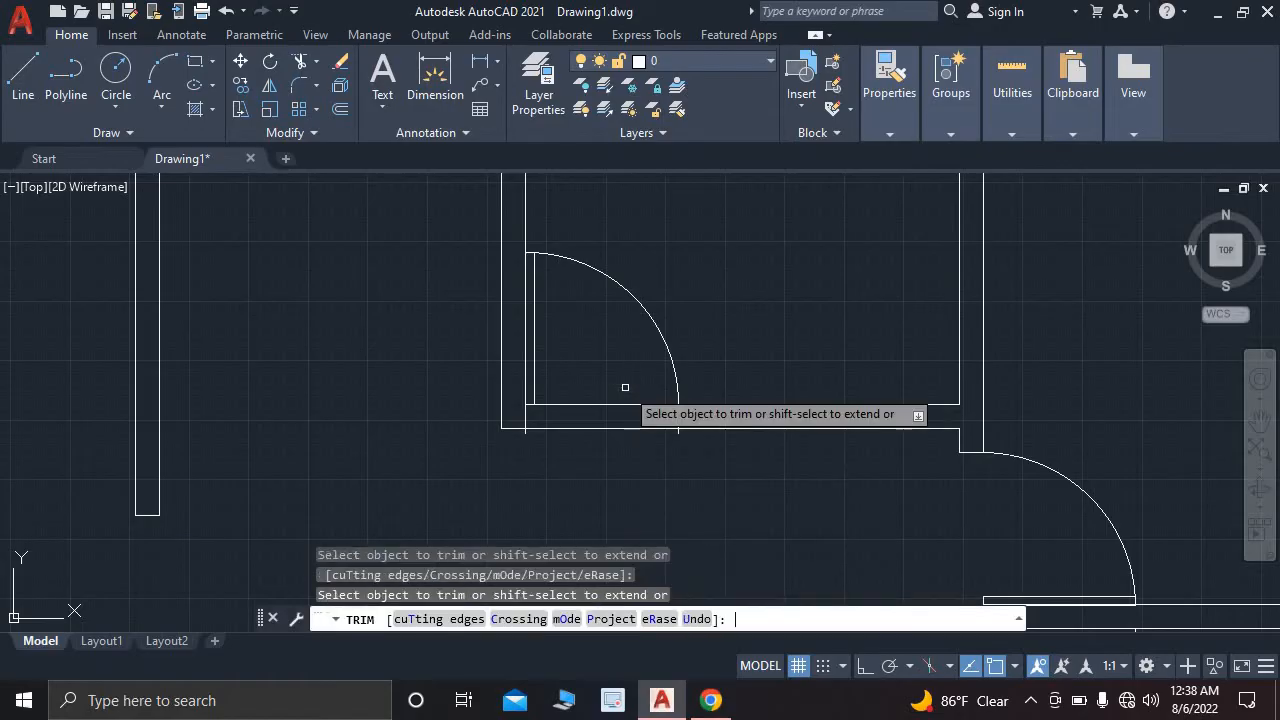
pyautogui.scroll(3, 666, 408)
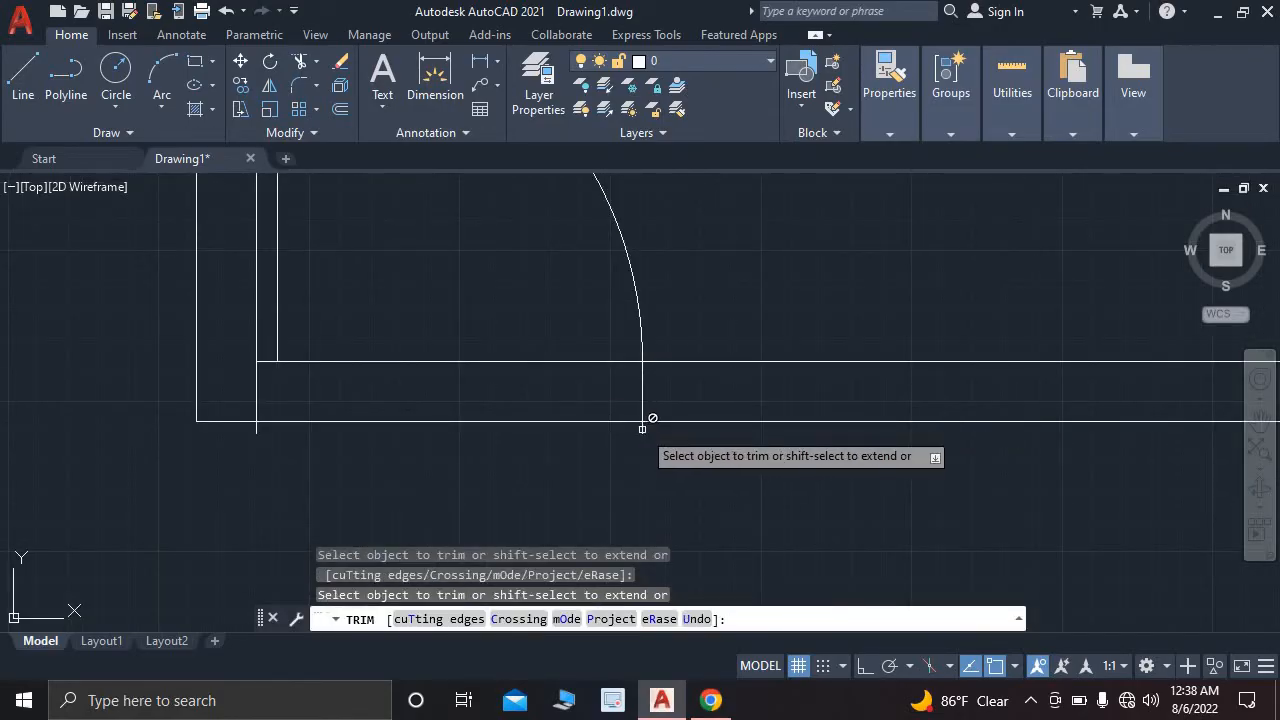
pyautogui.click(518, 361)
pyautogui.click(513, 420)
pyautogui.scroll(-5, 520, 422)
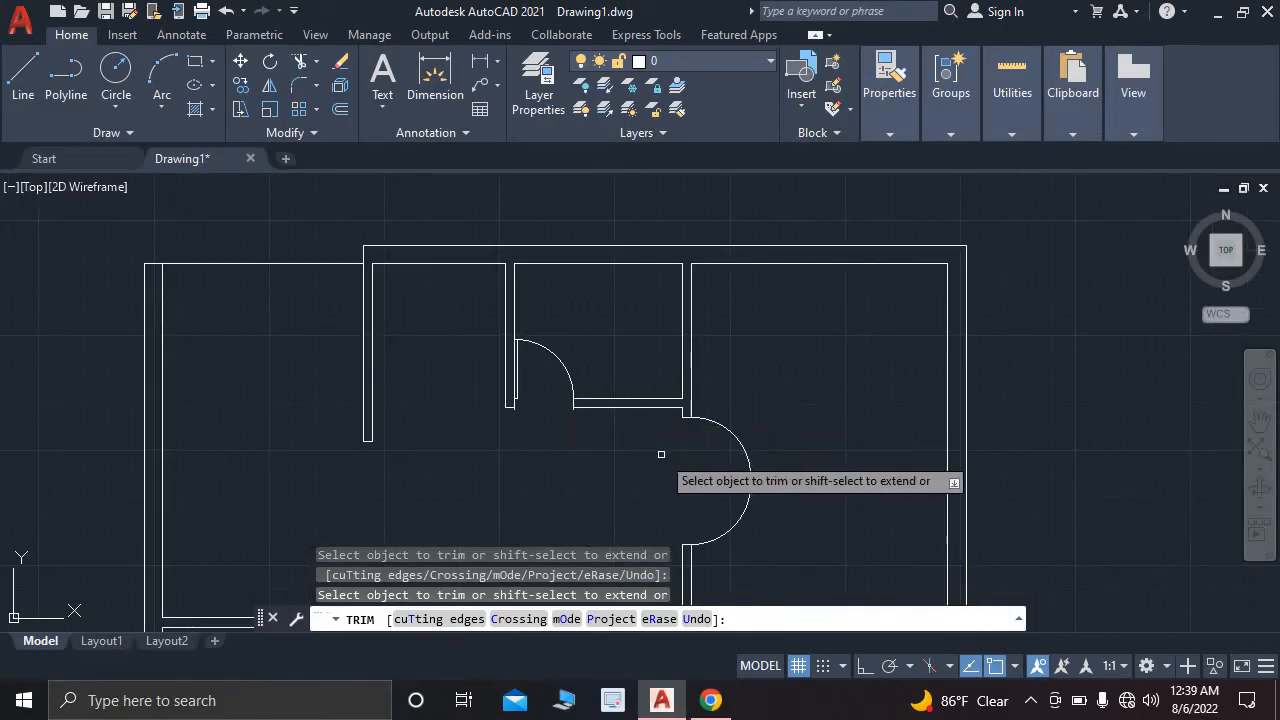
# - Check door 5 in the reference plan, and mirror the horizontal door block about a vertical line through its outer hinge-jamb end, erasing the source
pyautogui.click(711, 700)
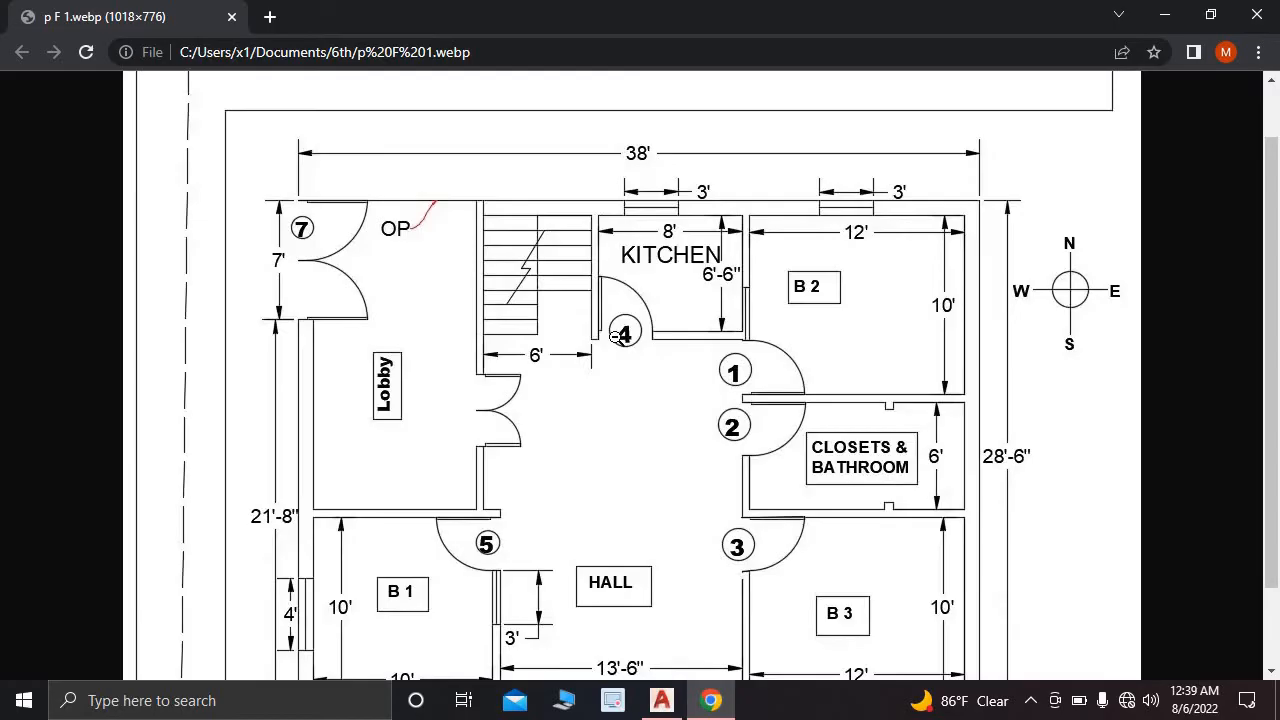
pyautogui.scroll(-1, 617, 350)
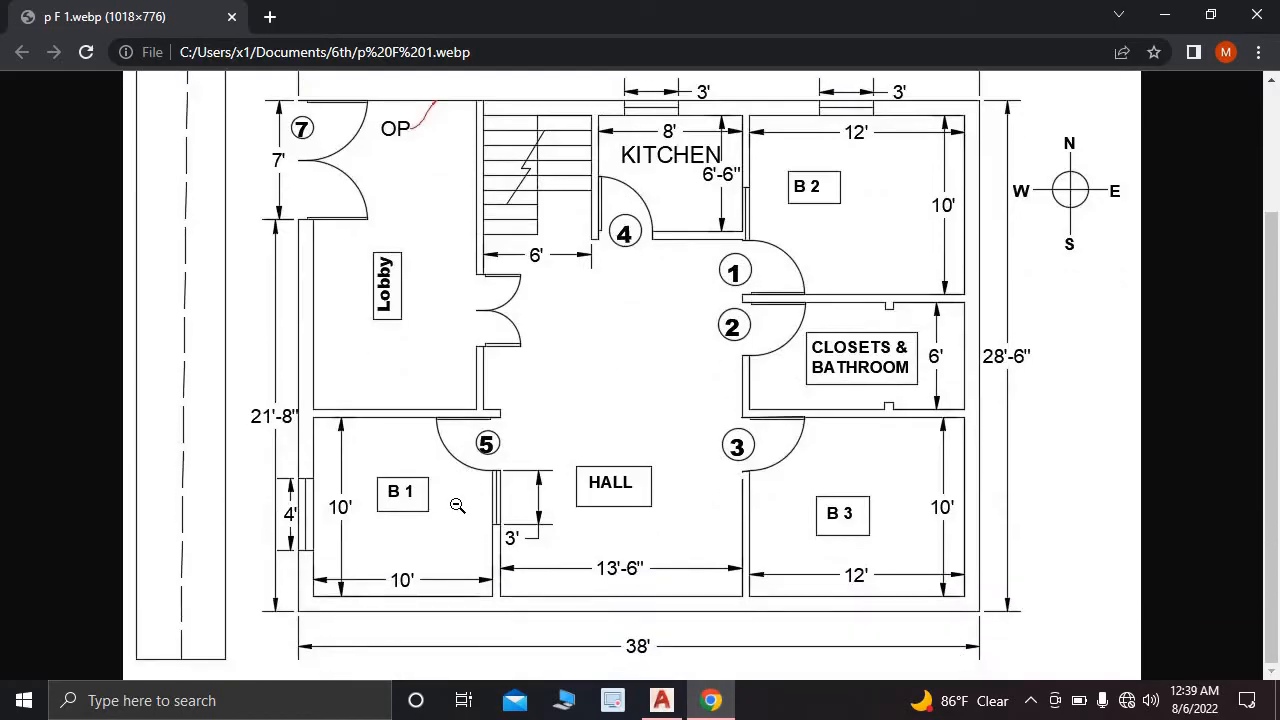
pyautogui.scroll(1, 455, 495)
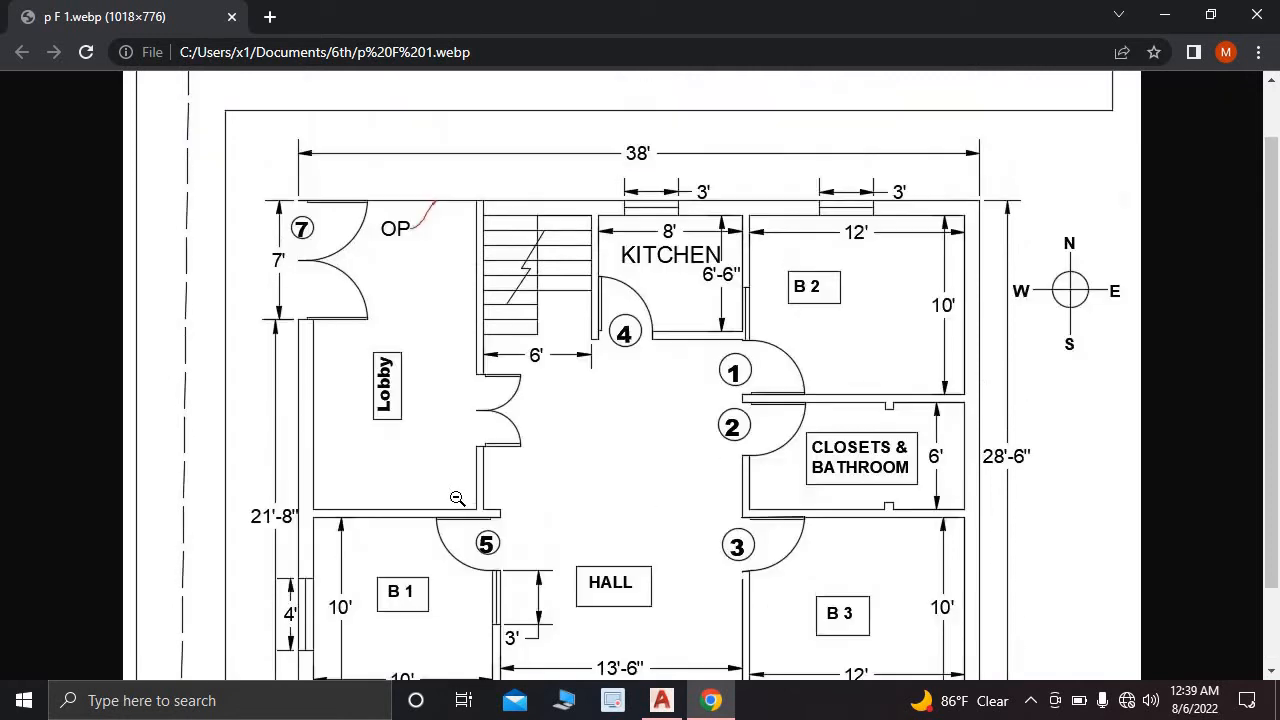
pyautogui.scroll(-1, 700, 470)
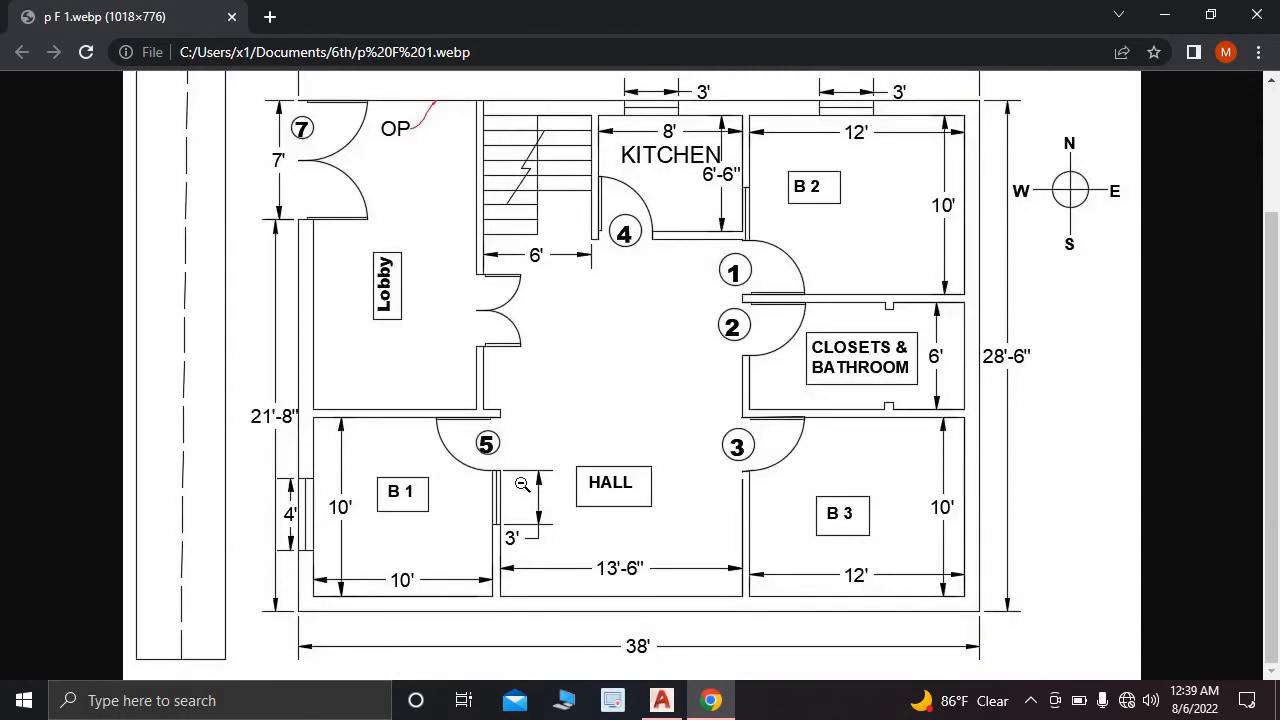
pyautogui.hotkey('alt', 'Tab')
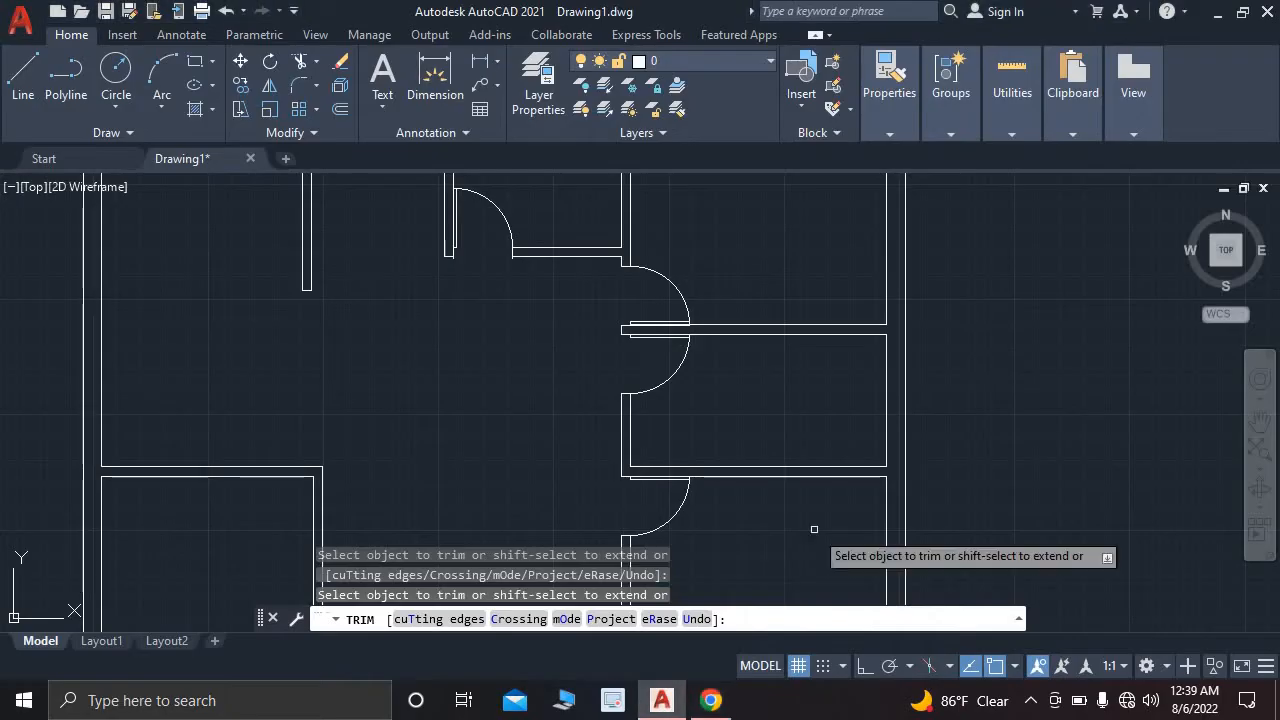
pyautogui.scroll(-3, 975, 370)
pyautogui.scroll(5, 573, 423)
pyautogui.scroll(3, 800, 460)
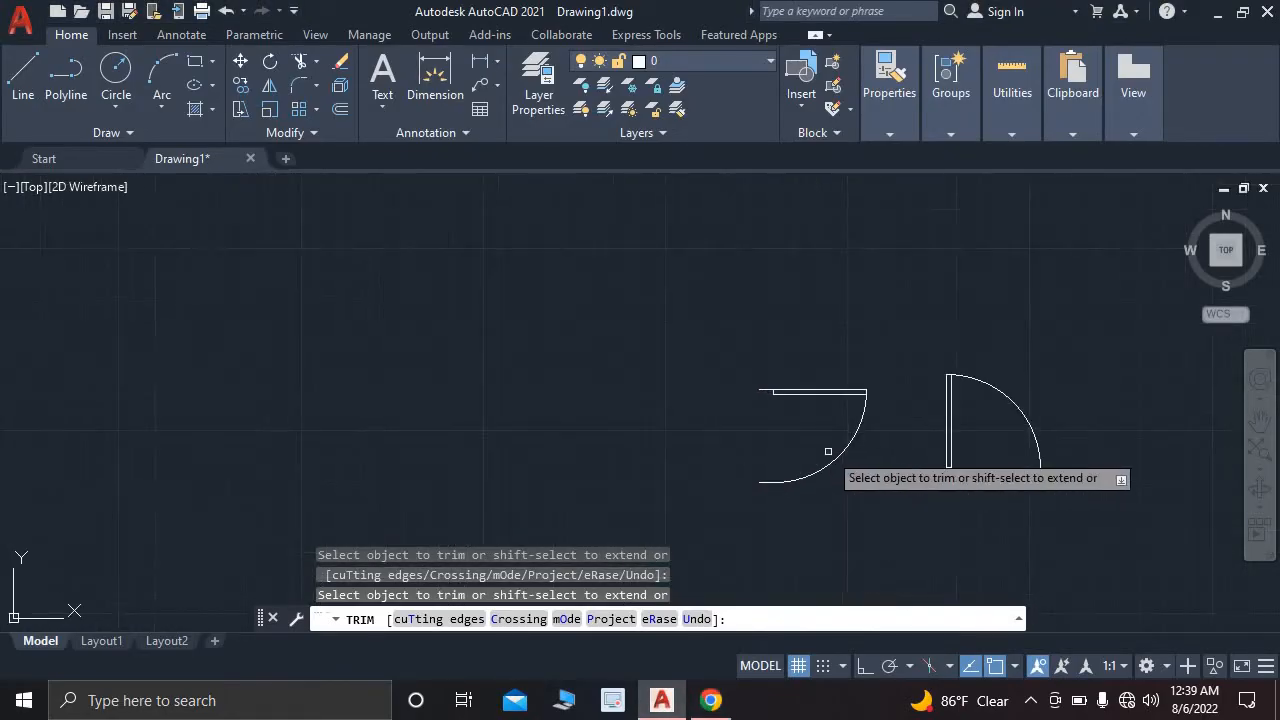
pyautogui.press('Escape')
pyautogui.click(866, 668)
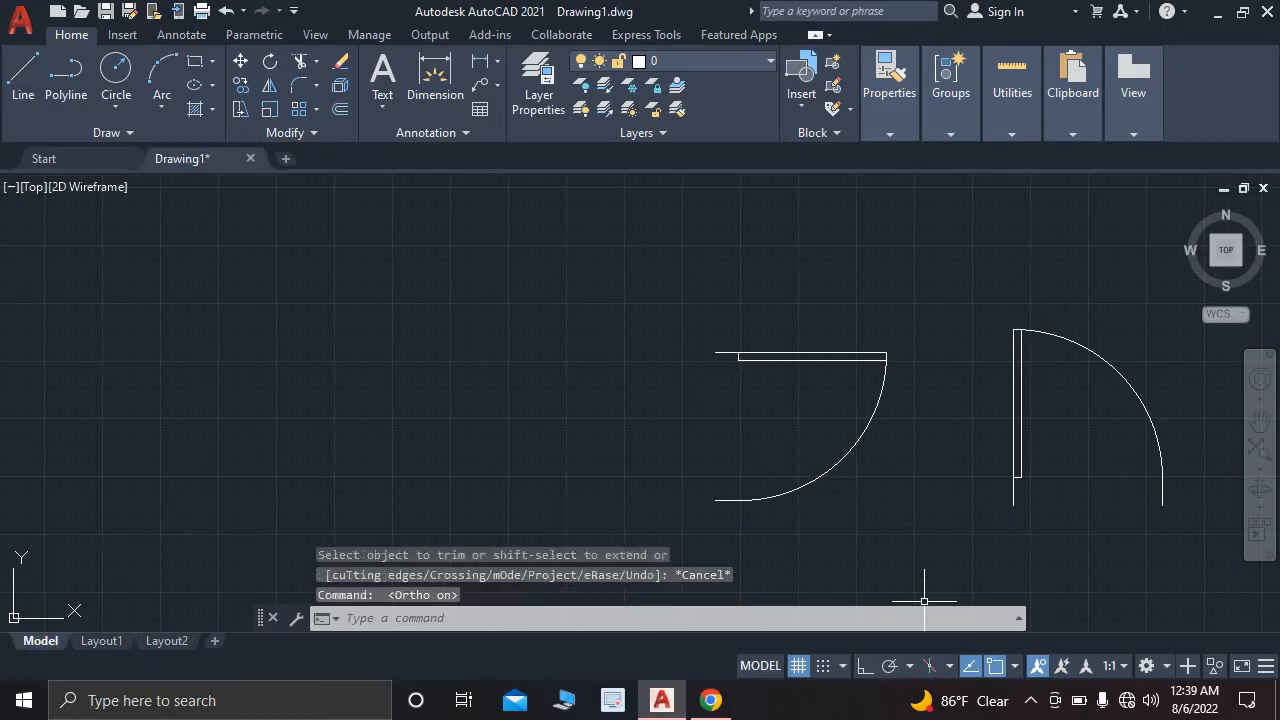
pyautogui.click(674, 315)
pyautogui.click(880, 525)
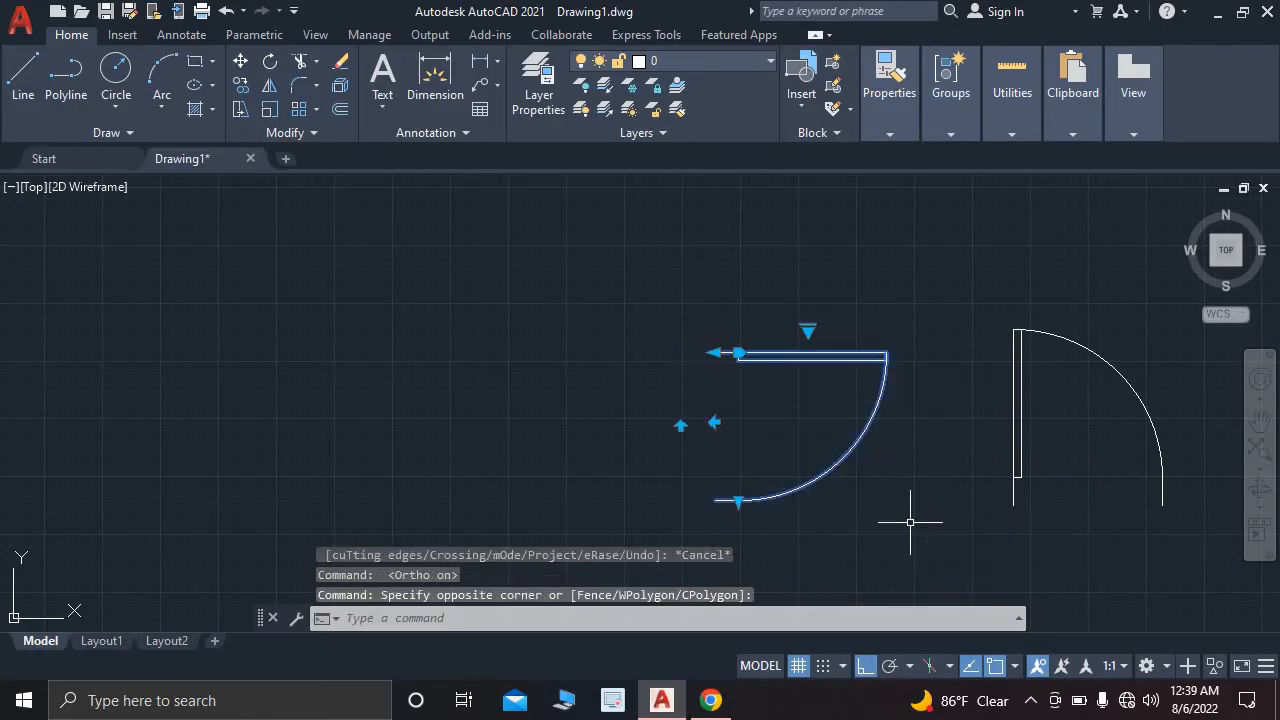
pyautogui.click(269, 88)
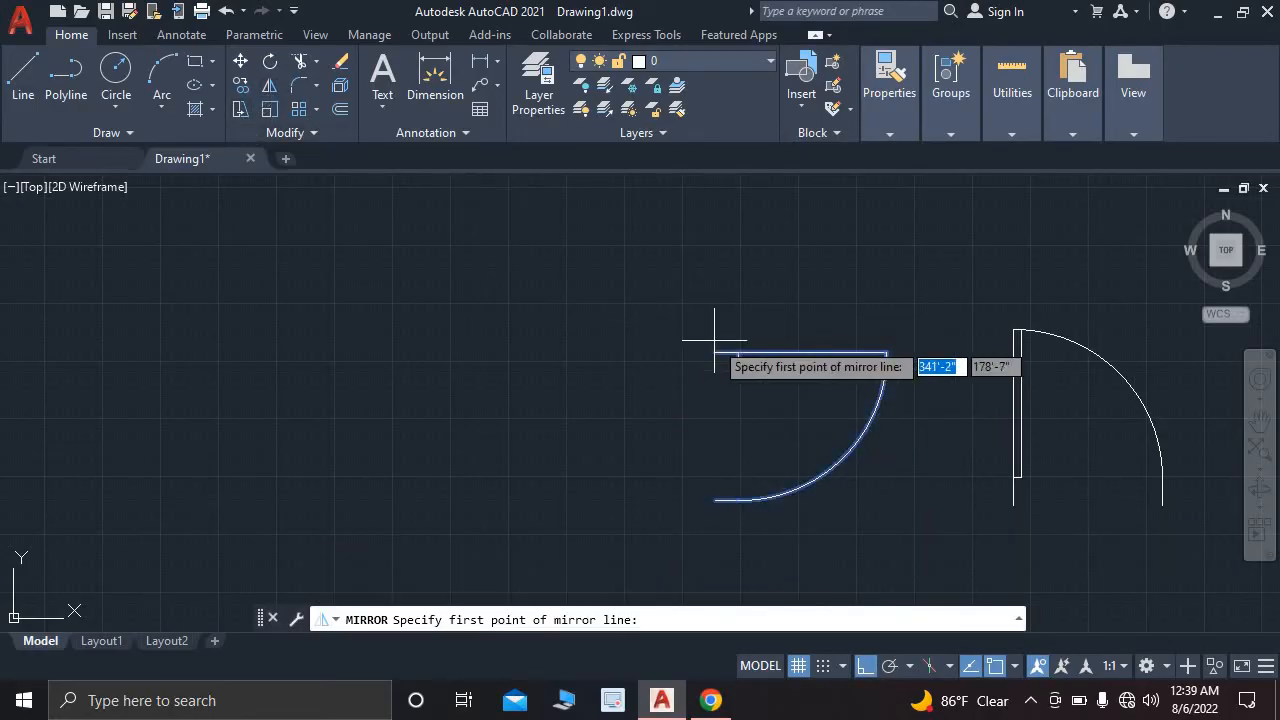
pyautogui.click(715, 355)
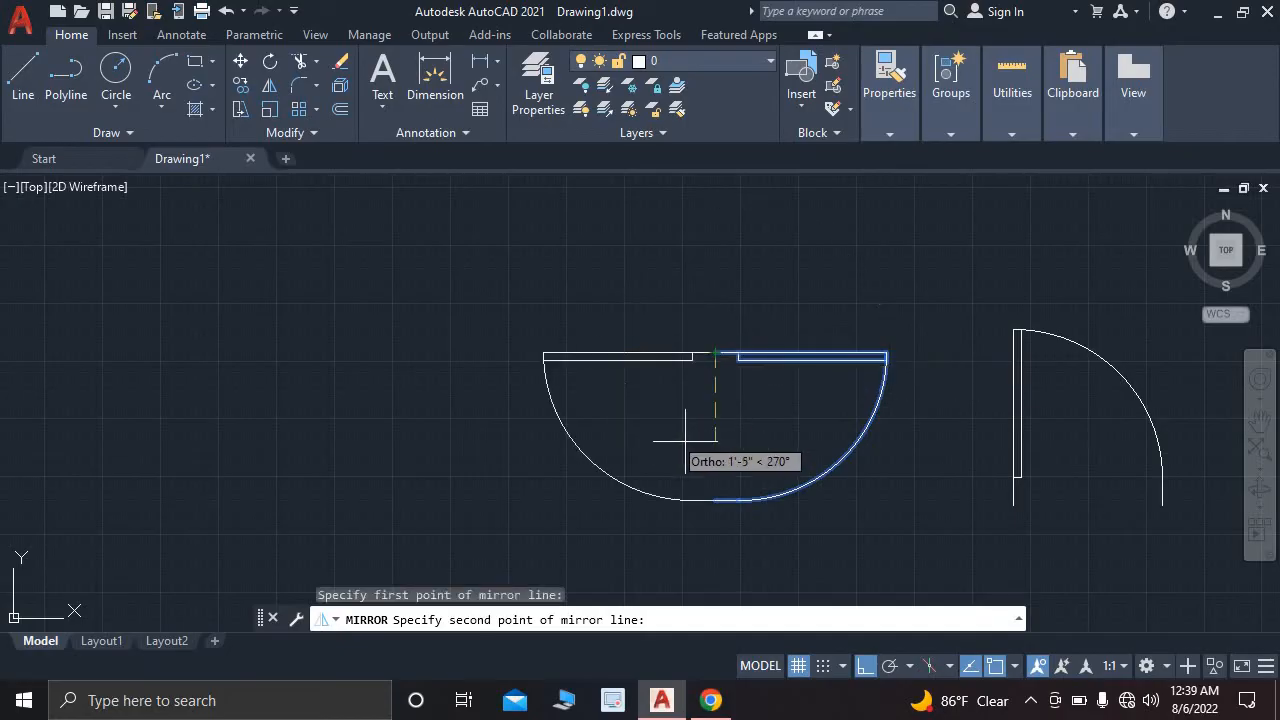
pyautogui.click(726, 470)
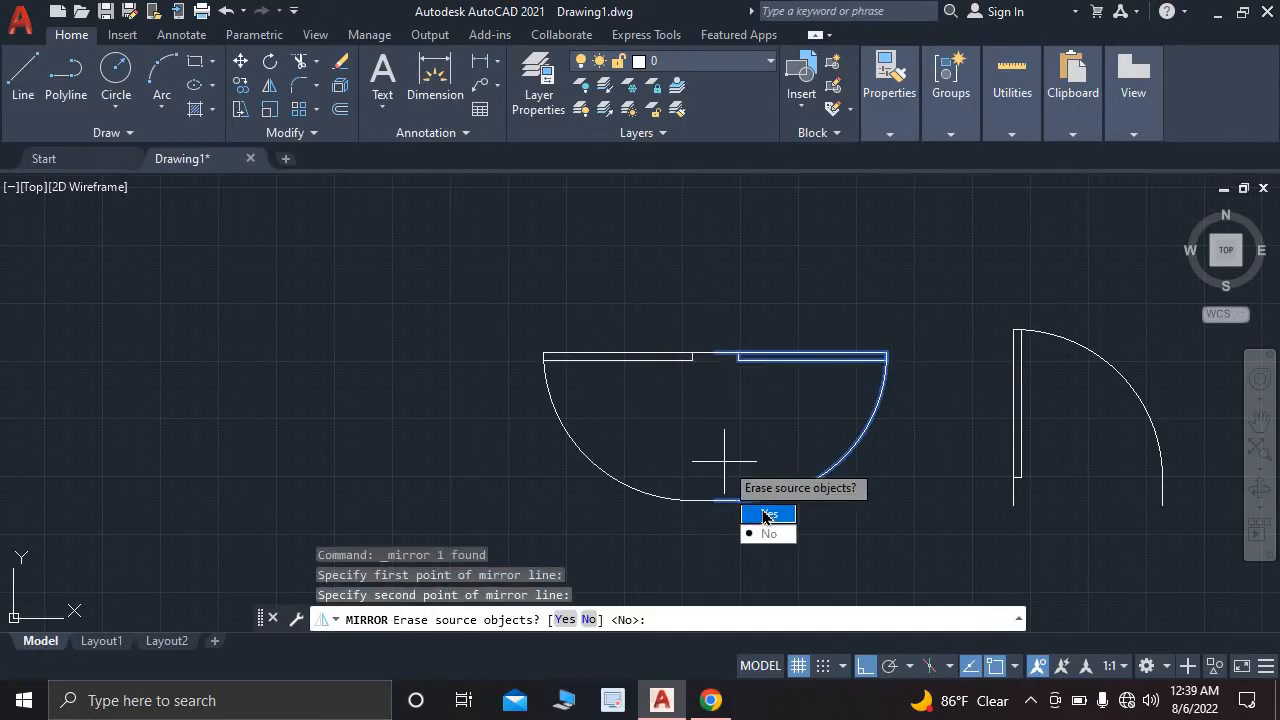
pyautogui.press('Return')
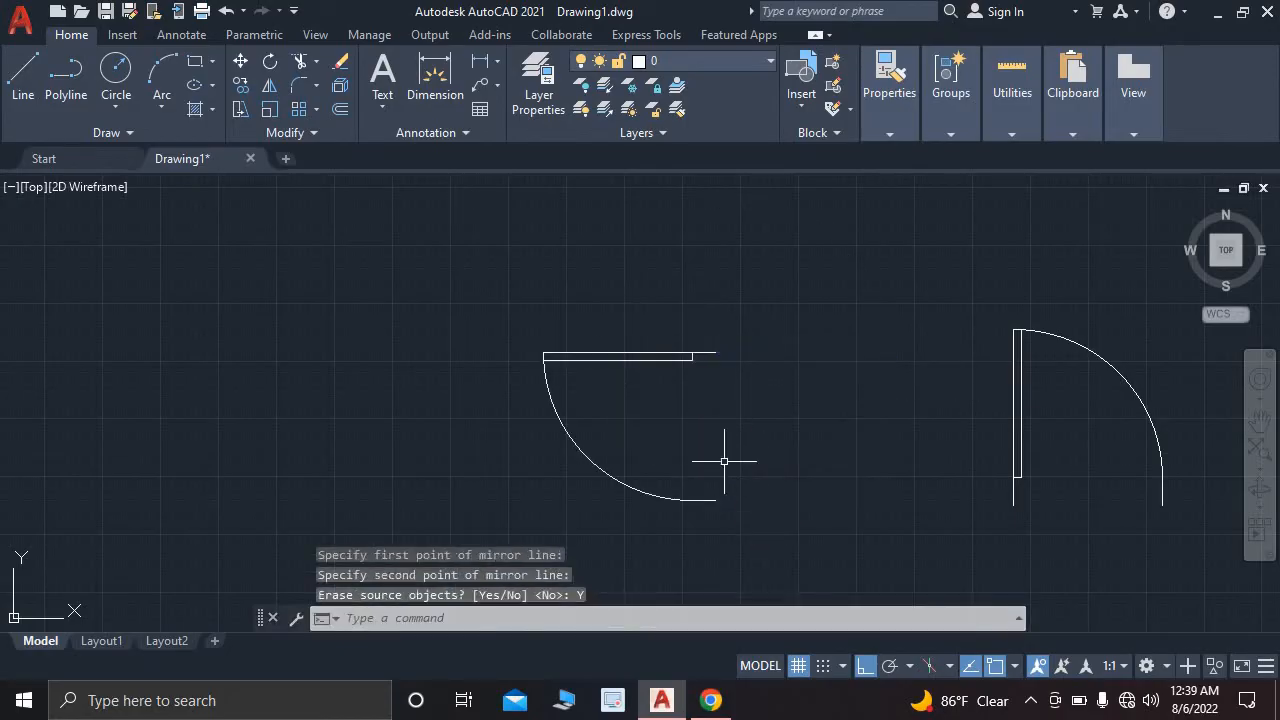
# - Copy the mirrored door block by its outer hinge-jamb end to B1's northeast corner at the hall face, with Ortho off
pyautogui.click(500, 290)
pyautogui.click(764, 514)
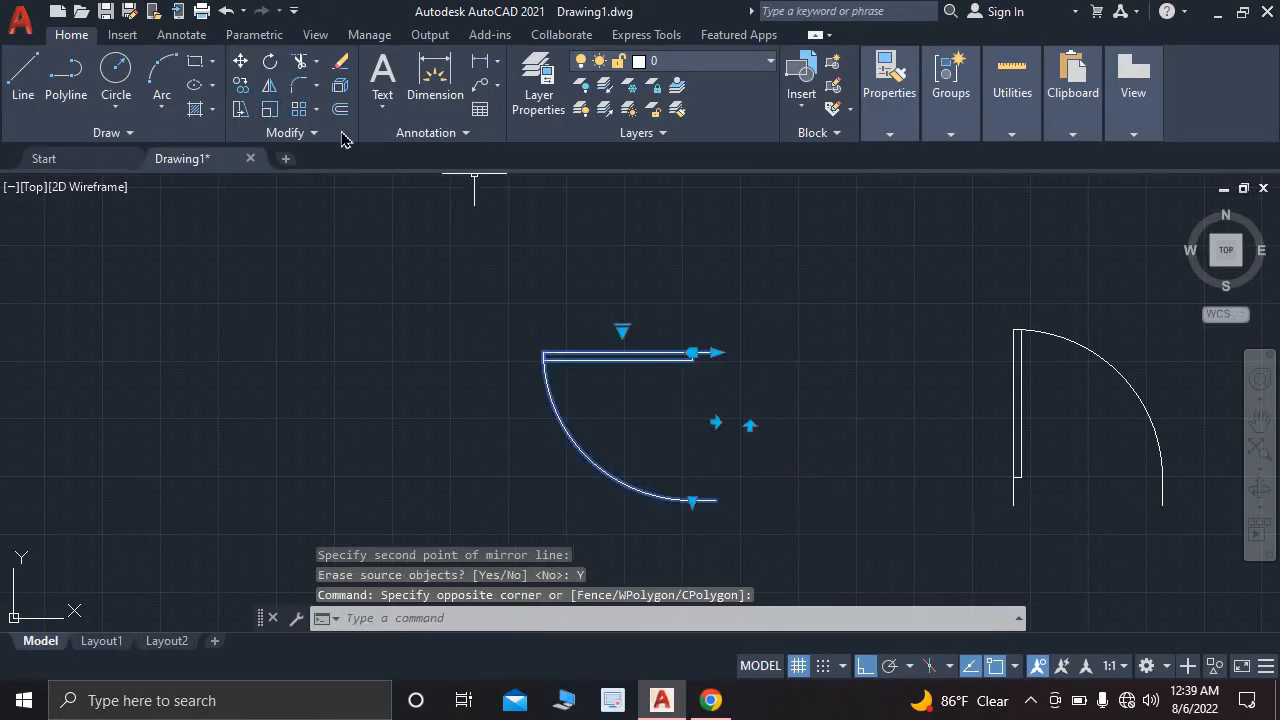
pyautogui.click(717, 352)
pyautogui.scroll(-2, 216, 344)
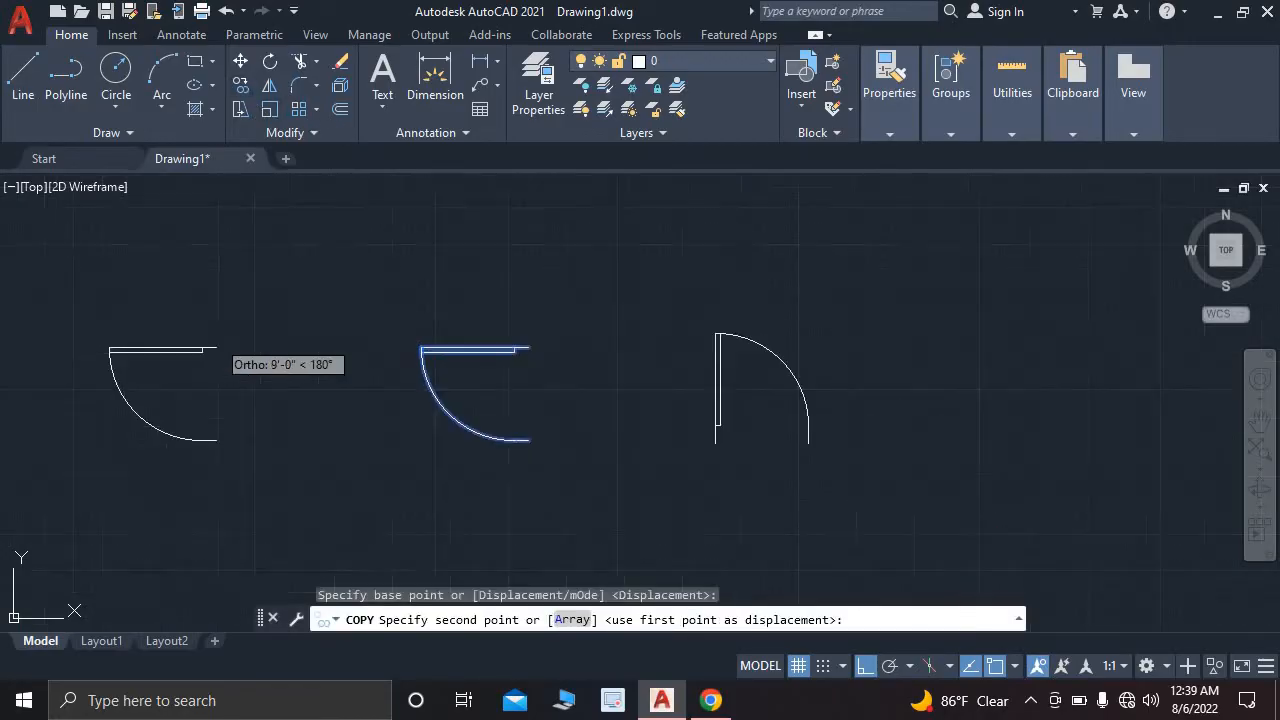
pyautogui.moveTo(251, 369); pyautogui.dragTo(528, 304, button='middle')
pyautogui.press('F8')
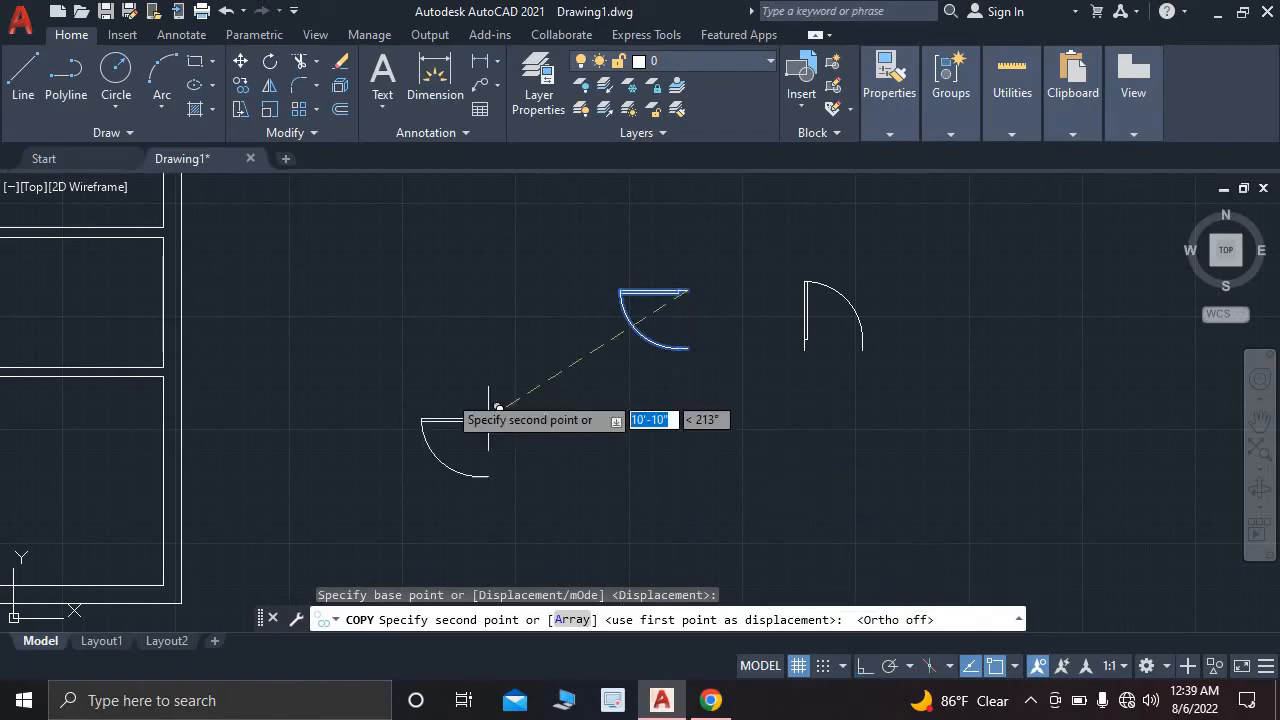
pyautogui.scroll(-3, 486, 420)
pyautogui.moveTo(504, 430); pyautogui.dragTo(894, 412, button='middle')
pyautogui.scroll(6, 555, 383)
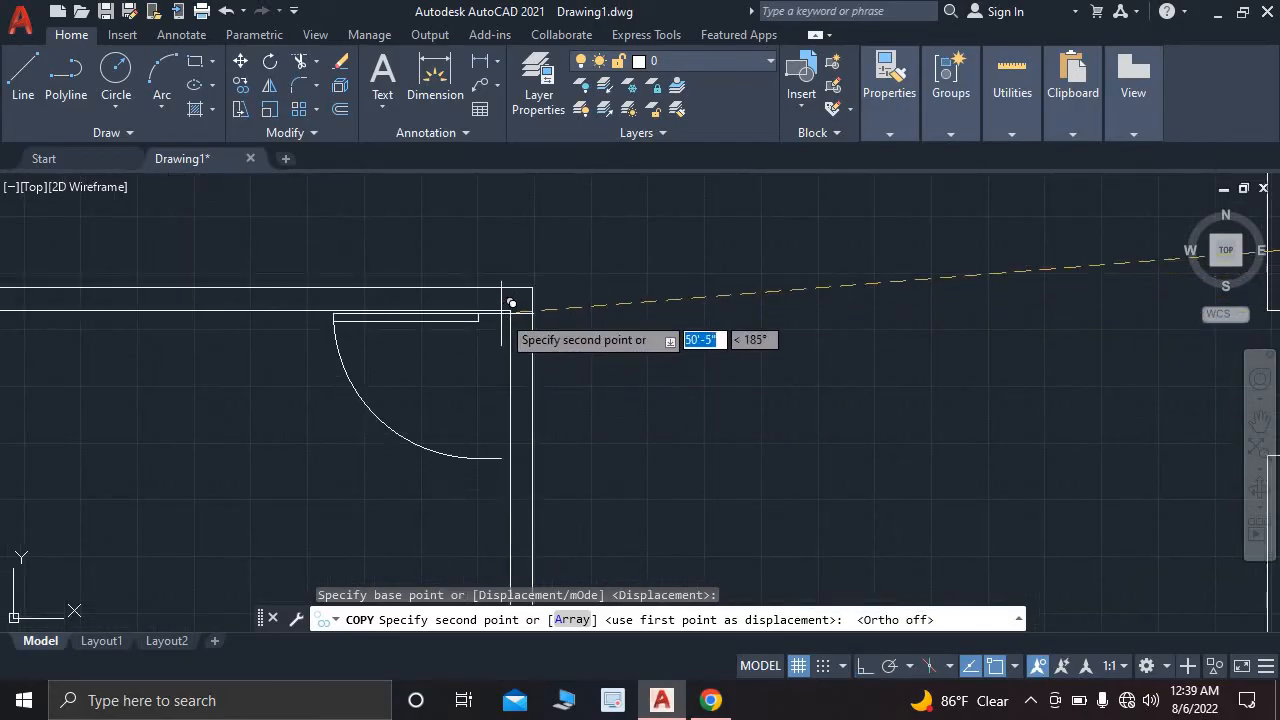
pyautogui.scroll(2, 504, 308)
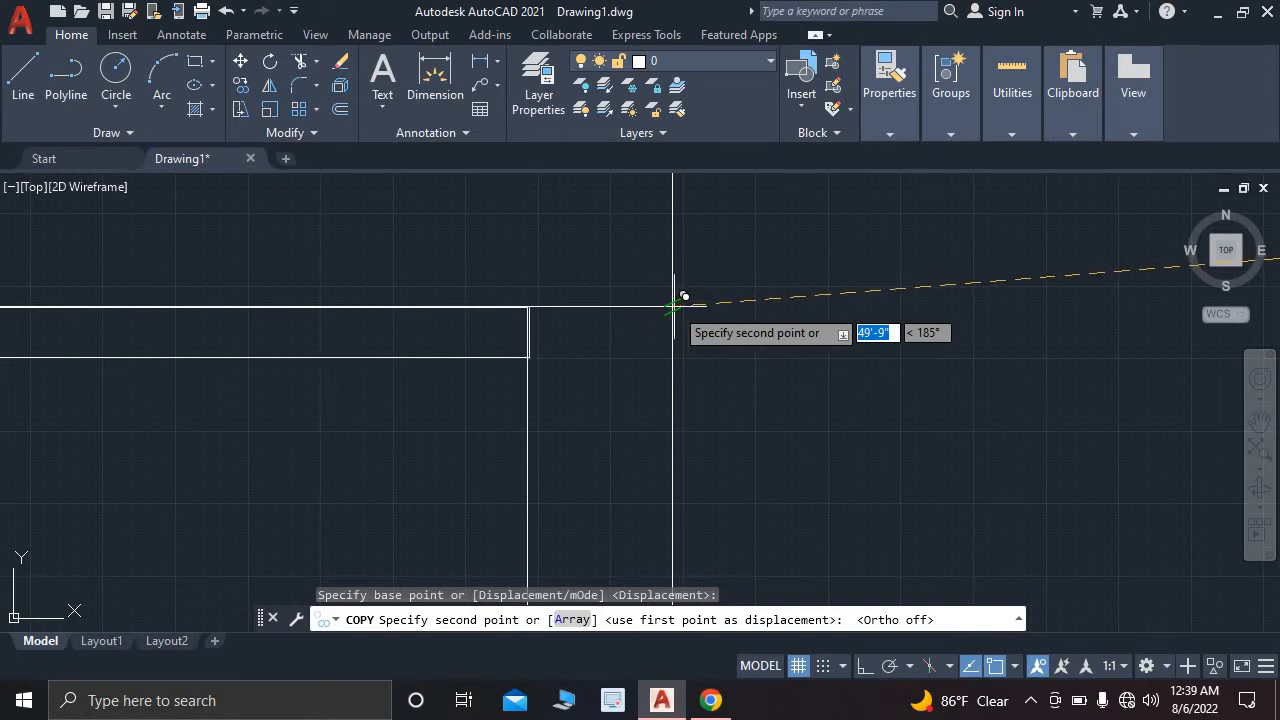
pyautogui.click(673, 306)
pyautogui.press('Escape')
# - Trim both lines of B1's east wall across the new door opening
pyautogui.scroll(-3, 758, 310)
pyautogui.moveTo(855, 433); pyautogui.dragTo(792, 358, button='middle')
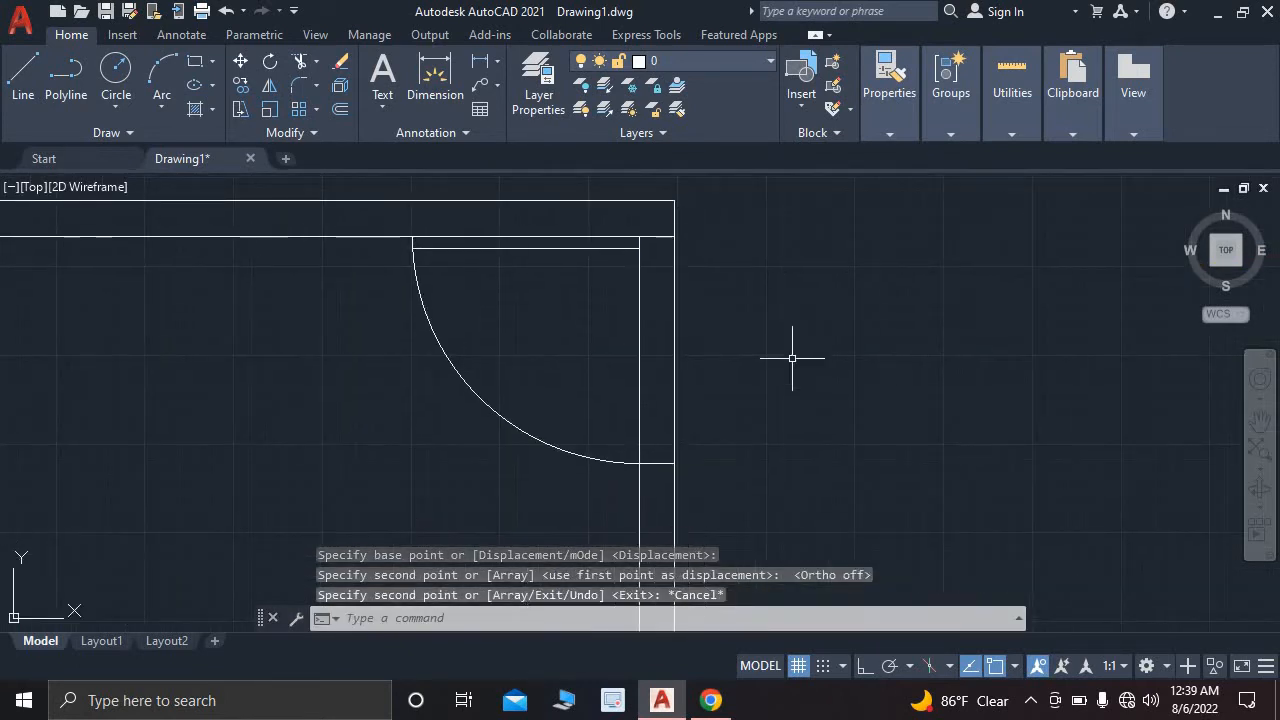
pyautogui.write('tr')
pyautogui.press('Return')
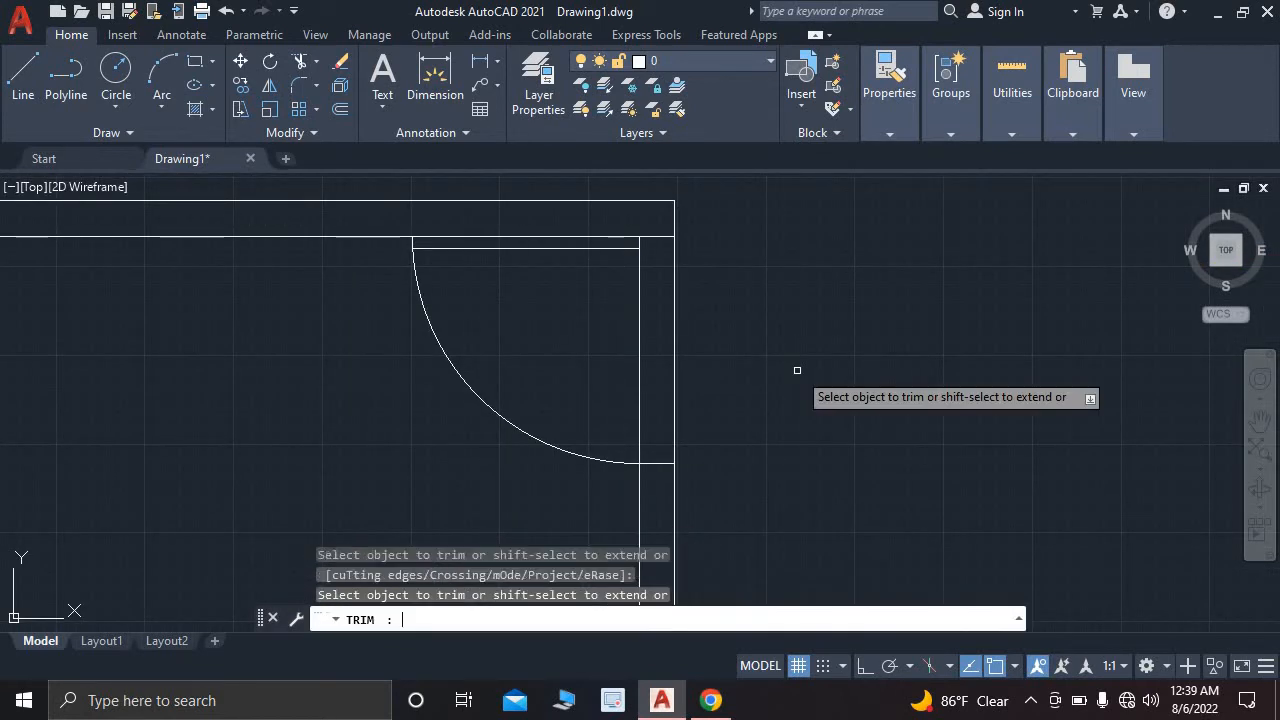
pyautogui.press('Escape')
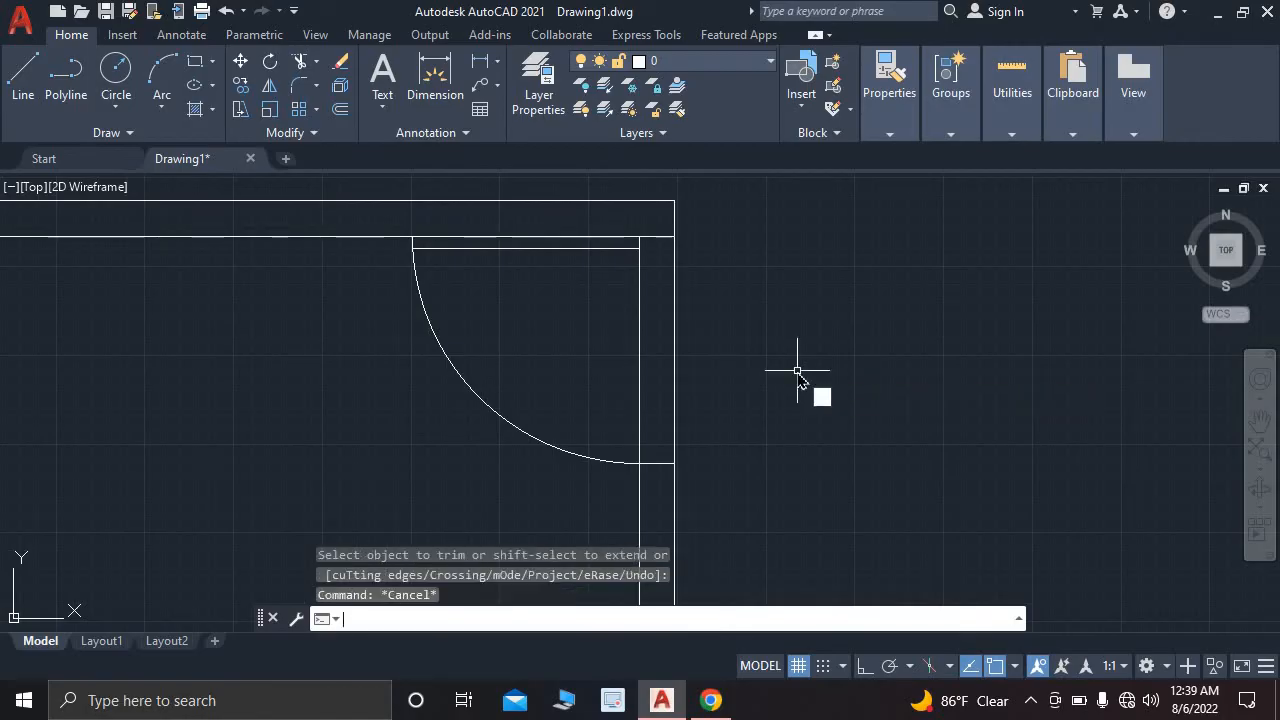
pyautogui.press('Return')
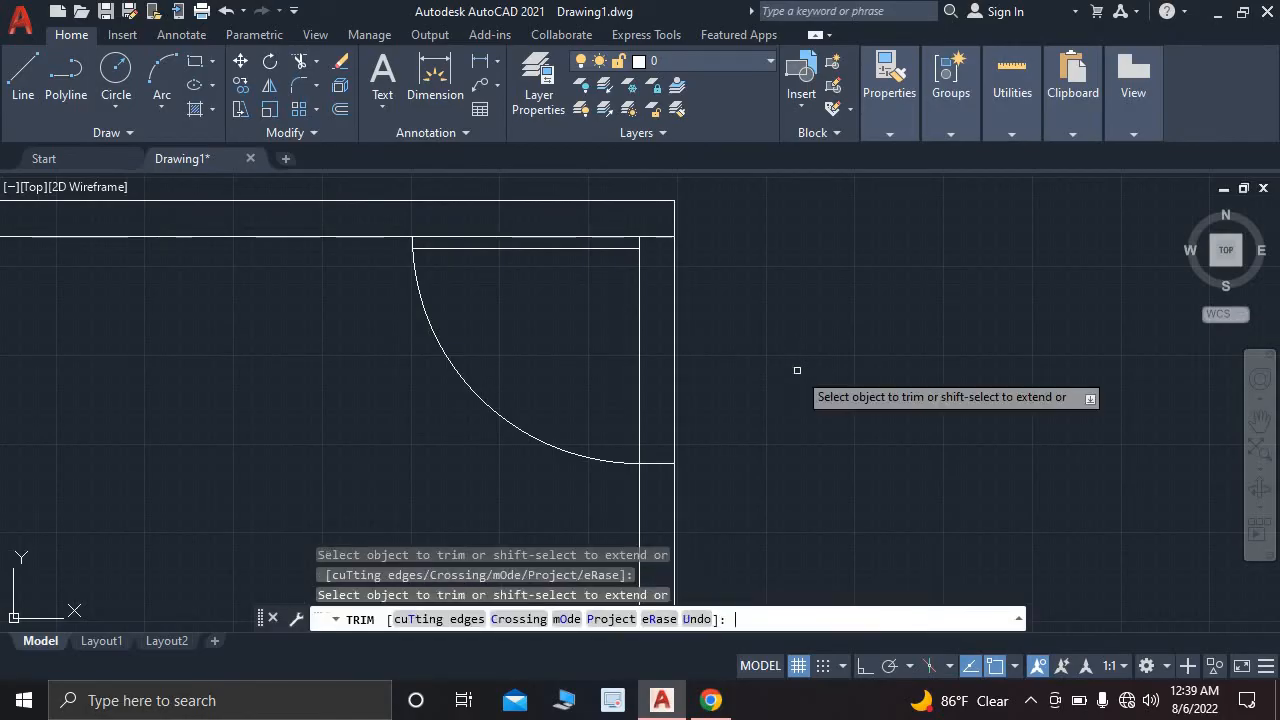
pyautogui.click(639, 357)
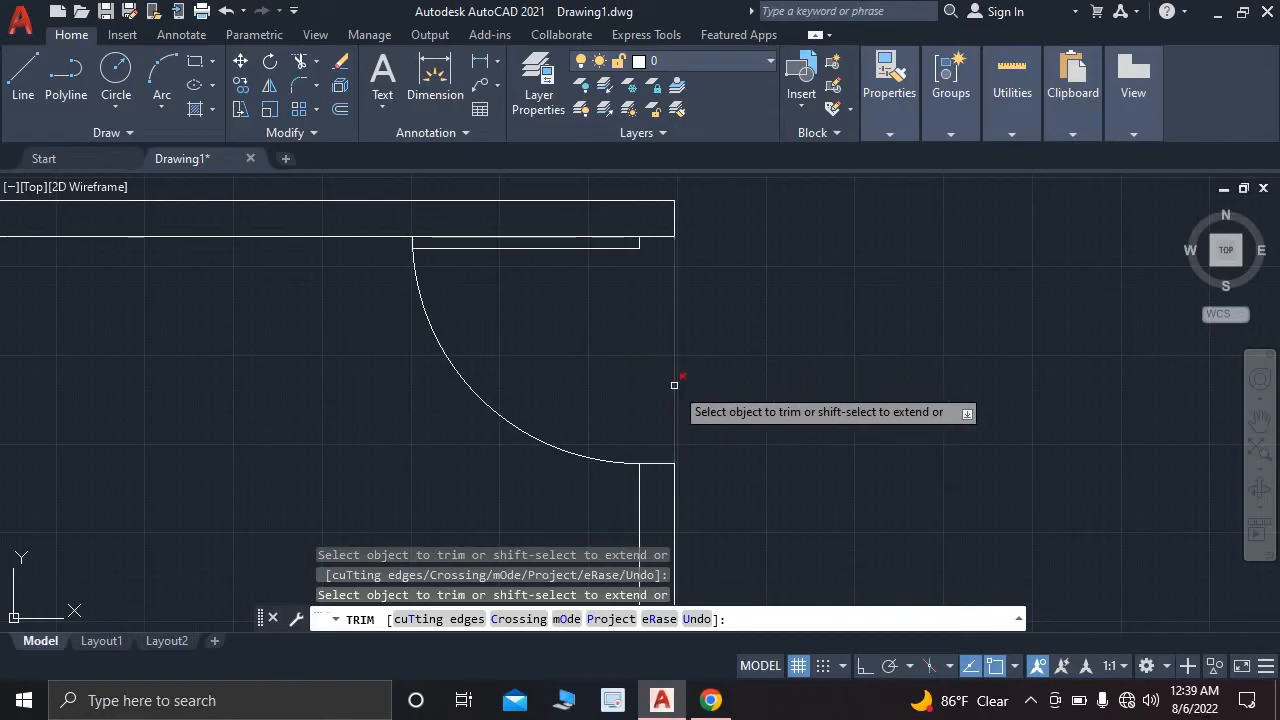
pyautogui.scroll(-4, 677, 385)
pyautogui.moveTo(811, 344); pyautogui.dragTo(673, 432, button='middle')
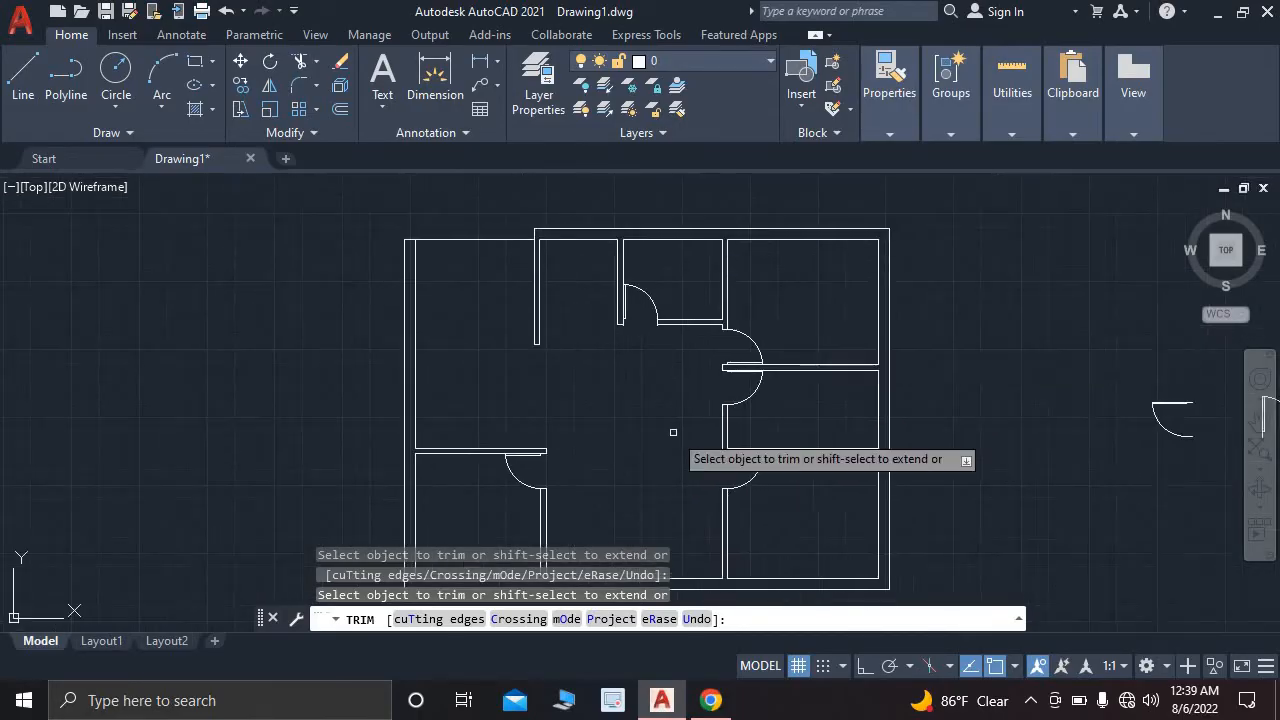
pyautogui.scroll(-2, 675, 432)
pyautogui.scroll(2, 652, 378)
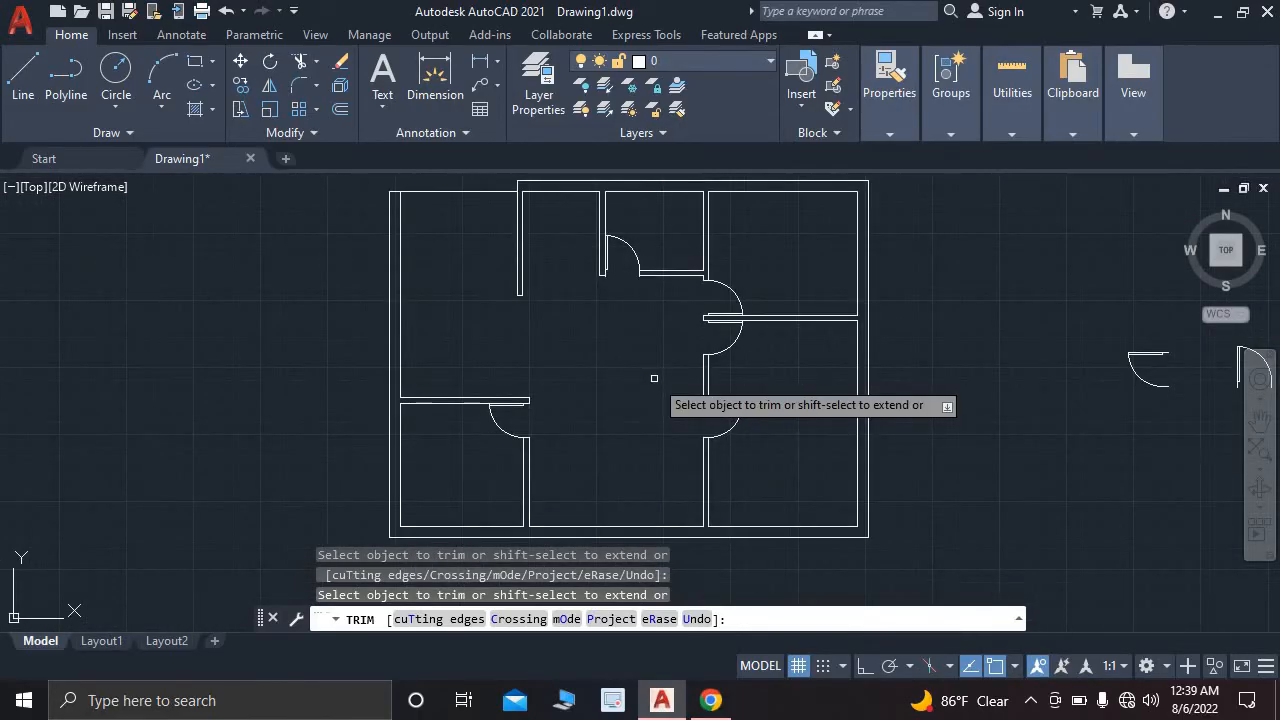
# - End trimming, and check the lobby's double doors and entrance door 7 in the reference plan
pyautogui.press('Escape')
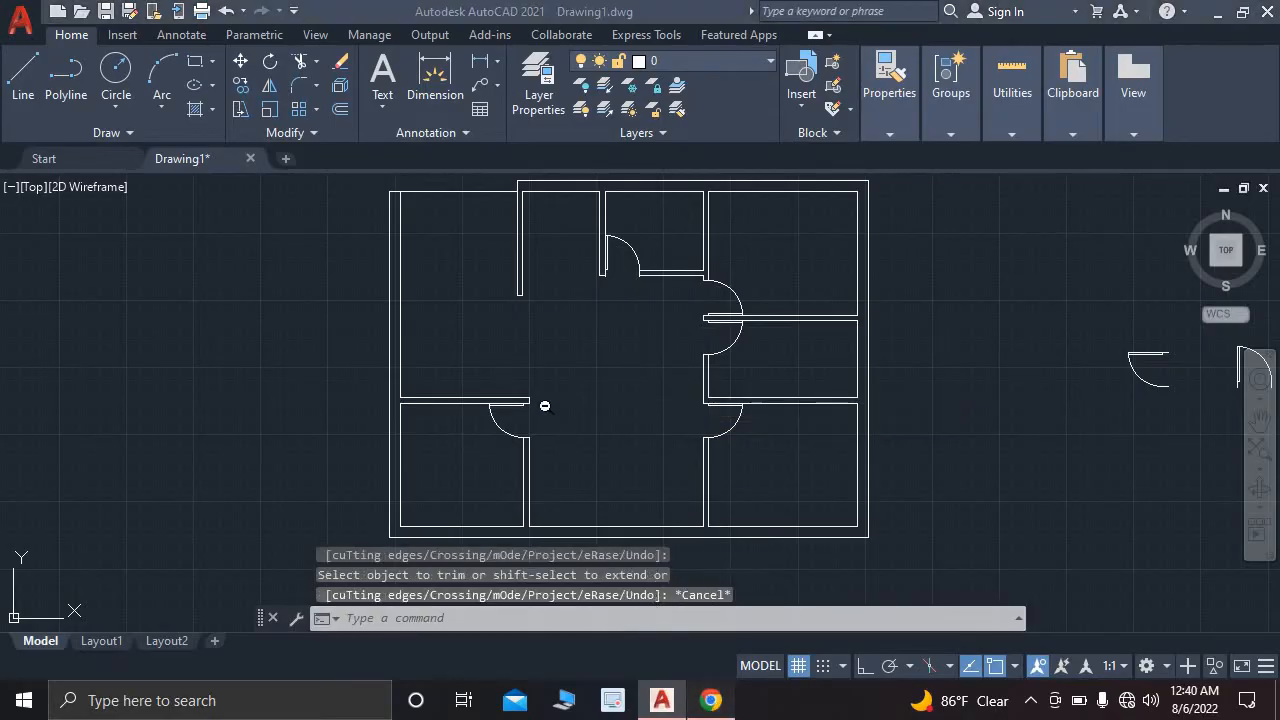
pyautogui.hotkey('alt', 'Tab')
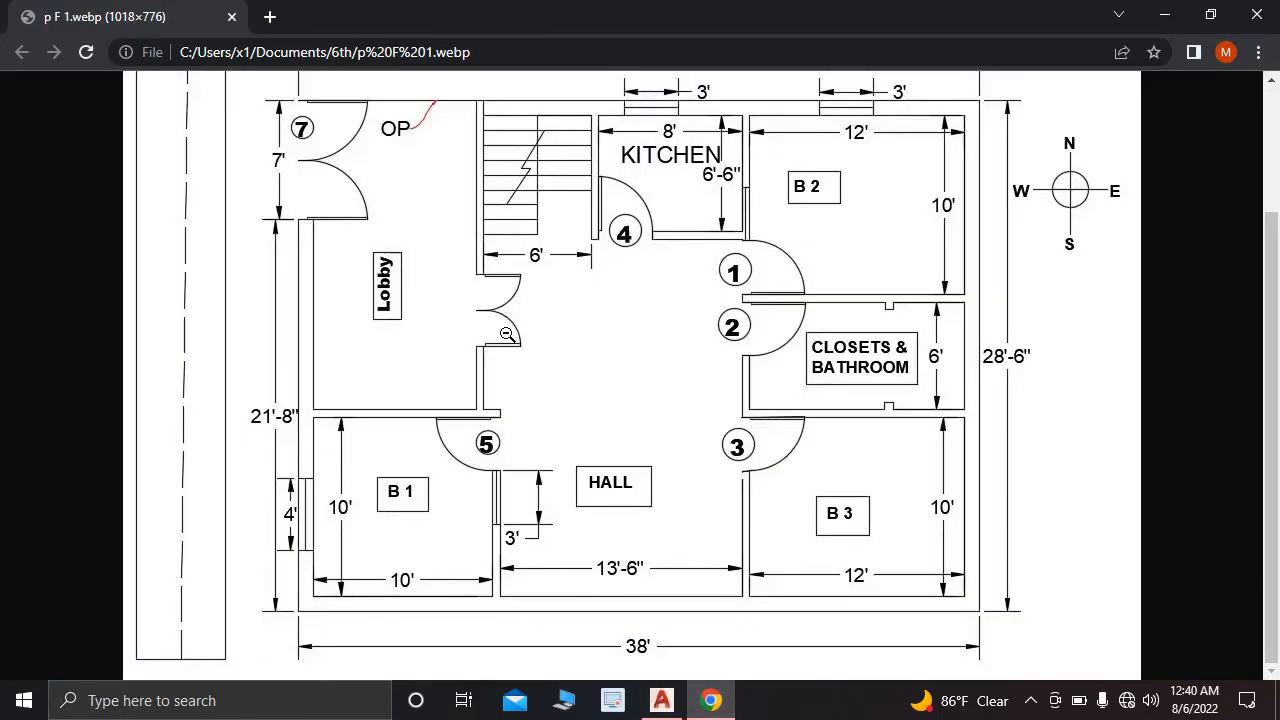
pyautogui.scroll(1, 507, 335)
pyautogui.scroll(-1, 507, 335)
pyautogui.scroll(1, 450, 337)
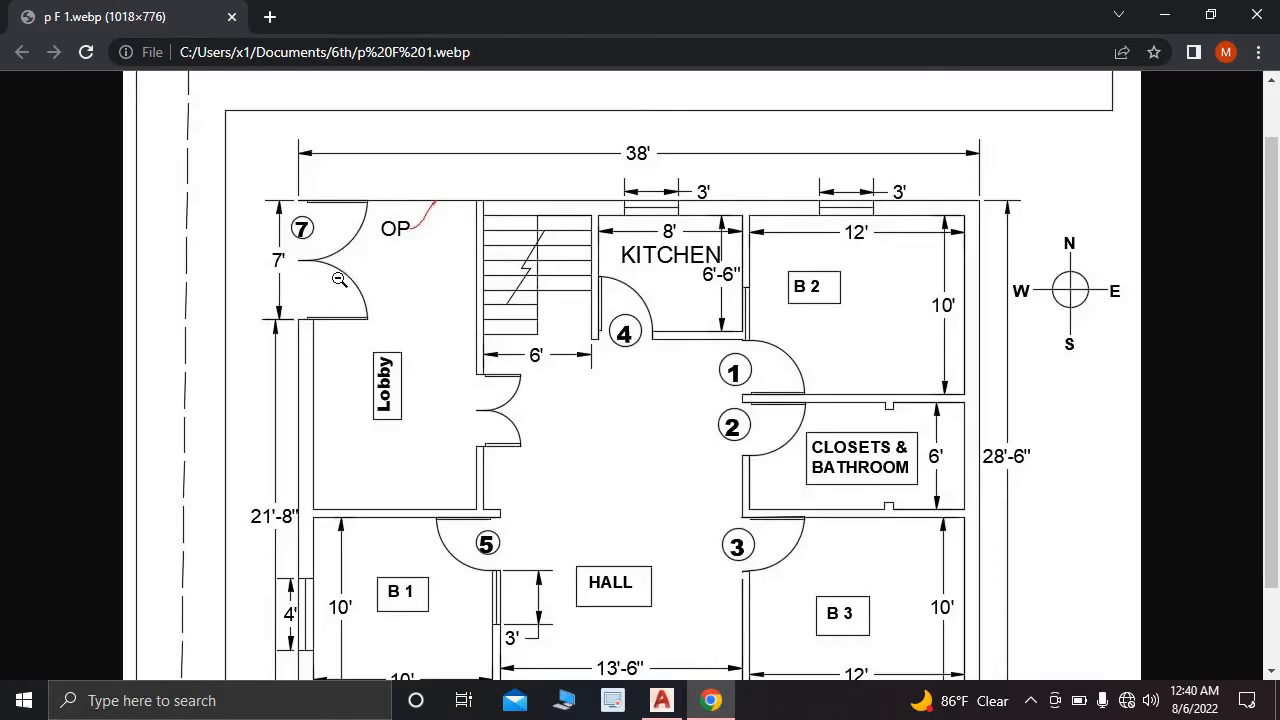
pyautogui.click(672, 701)
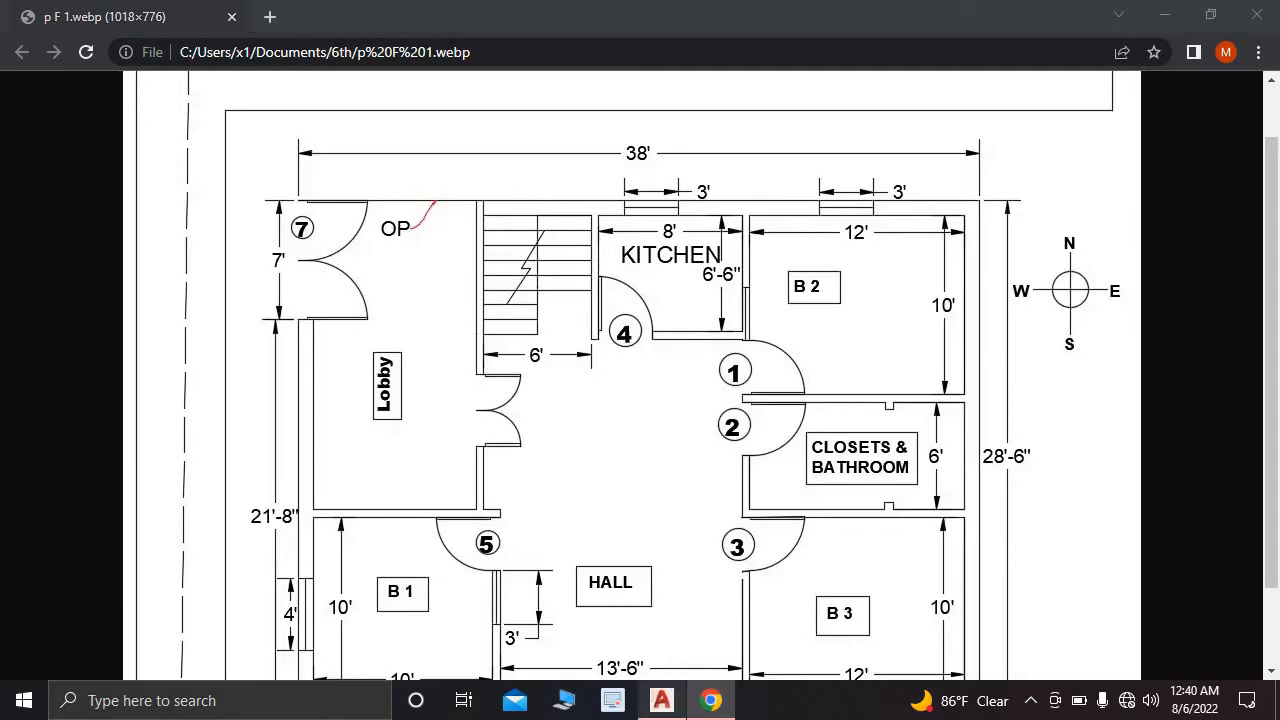
# - Select the spare vertical door block beside the floor plan and start mirroring it
pyautogui.moveTo(953, 389); pyautogui.dragTo(749, 429, button='middle')
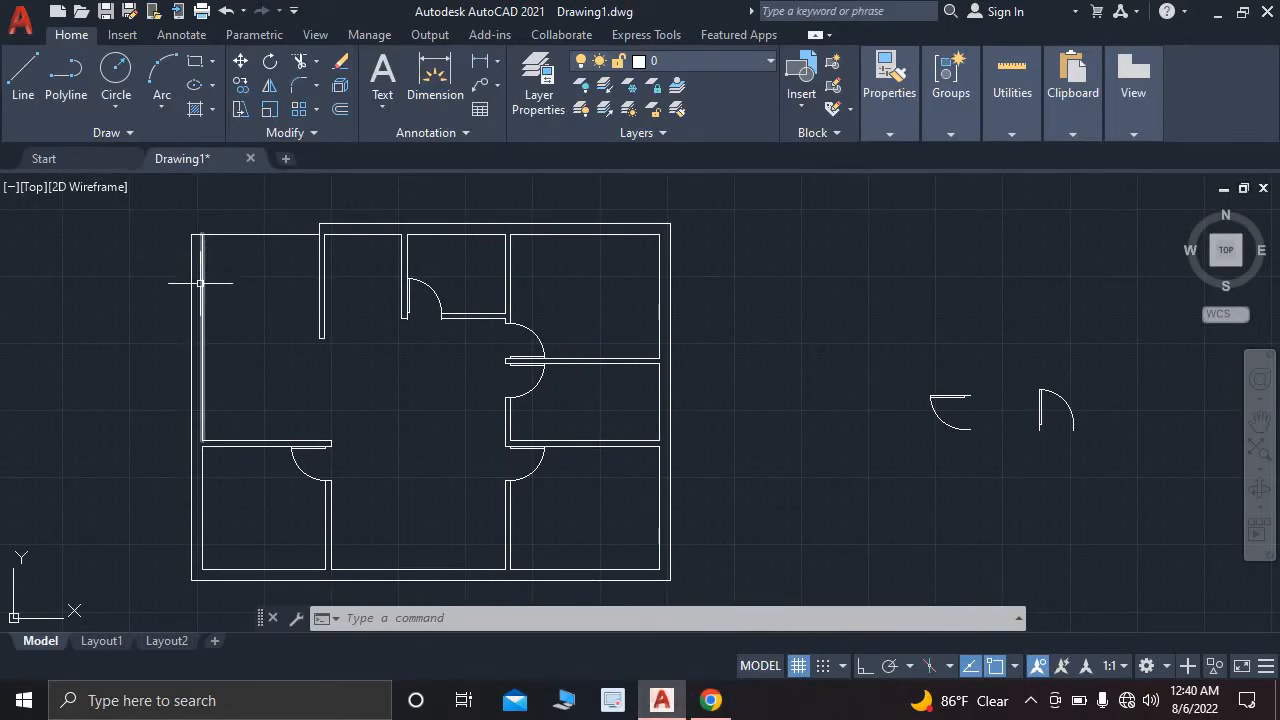
pyautogui.moveTo(997, 430); pyautogui.dragTo(791, 442, button='middle')
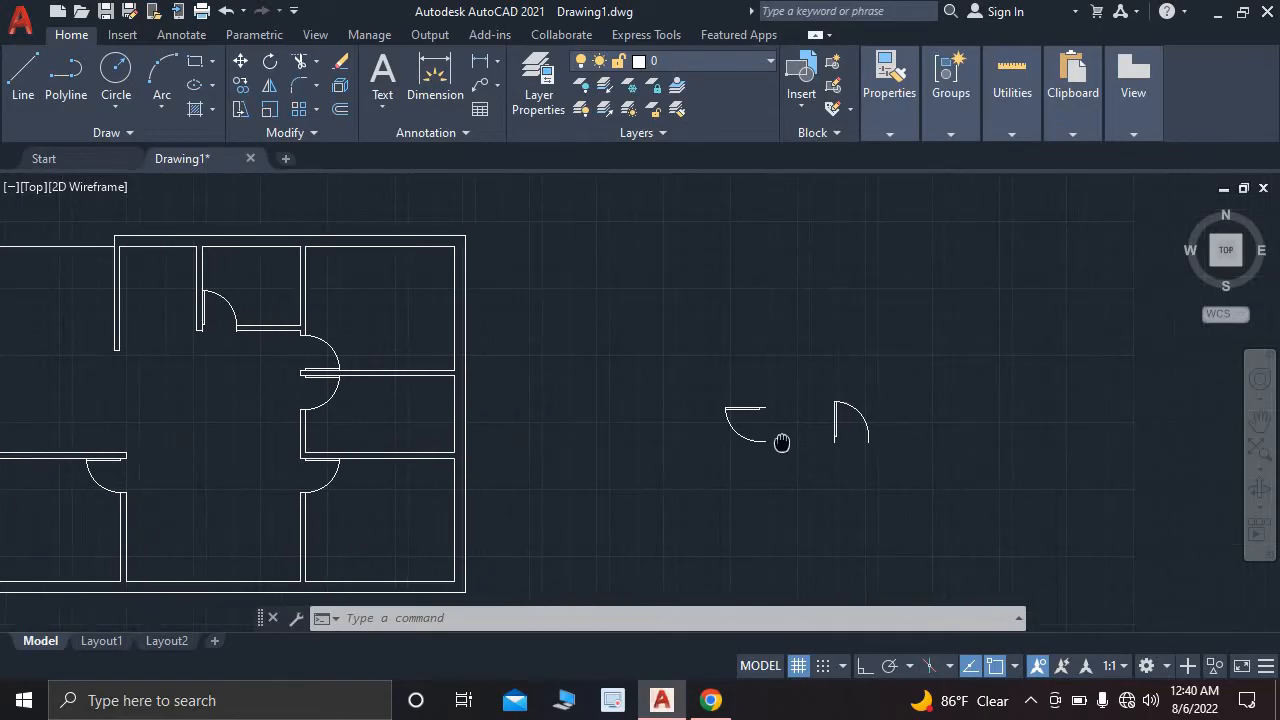
pyautogui.click(811, 380)
pyautogui.click(905, 461)
pyautogui.scroll(8, 903, 452)
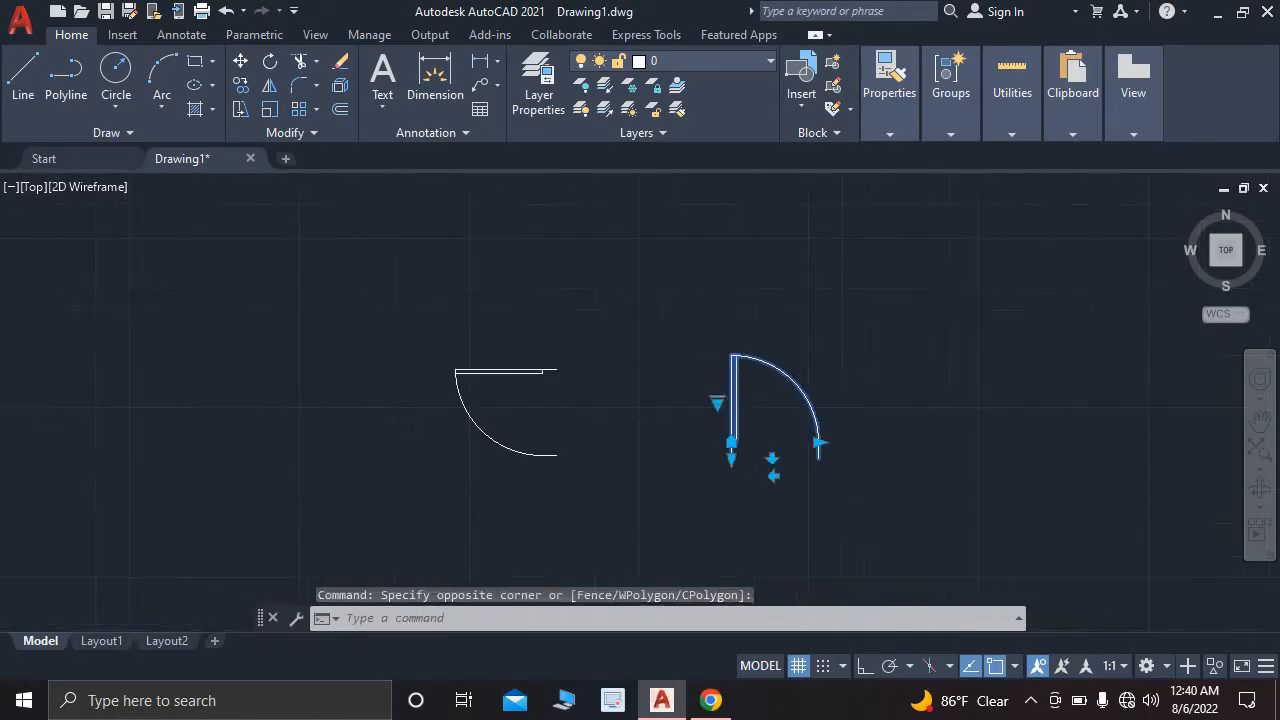
pyautogui.click(268, 87)
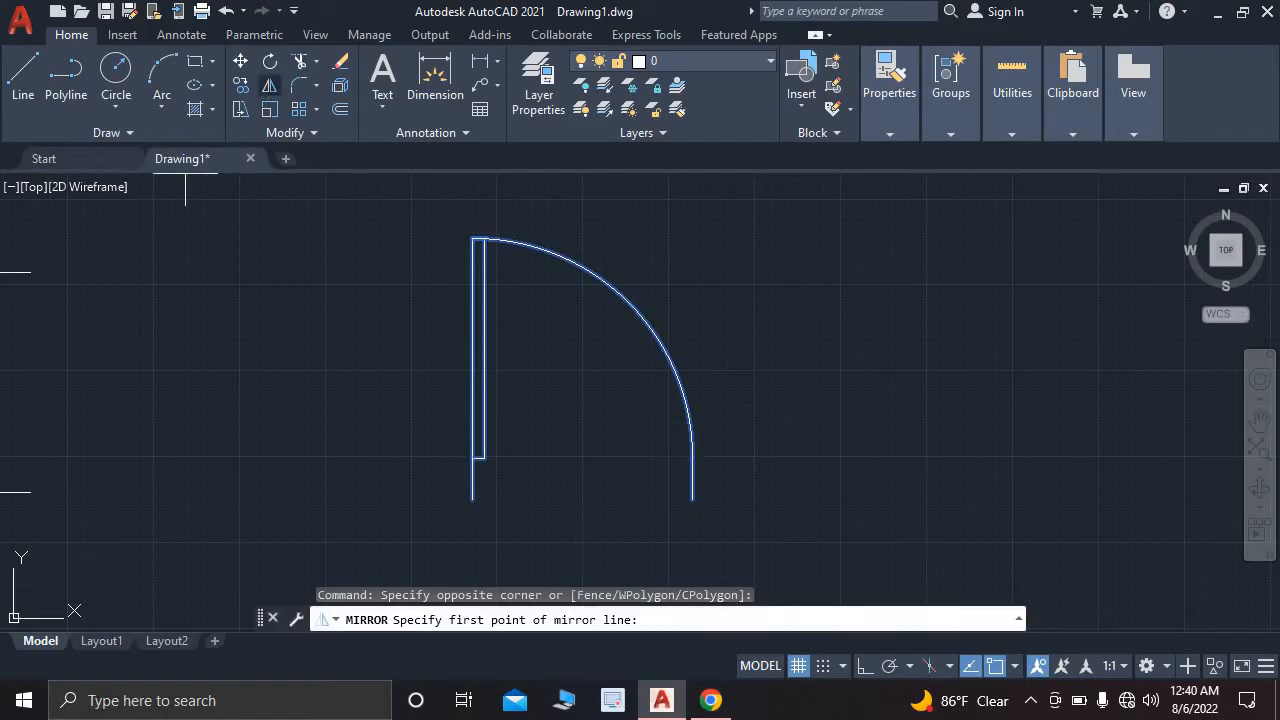
# - Mirror the selected single door about a vertical line through the end of its arc, keeping the source, to form a double door
pyautogui.click(691, 497)
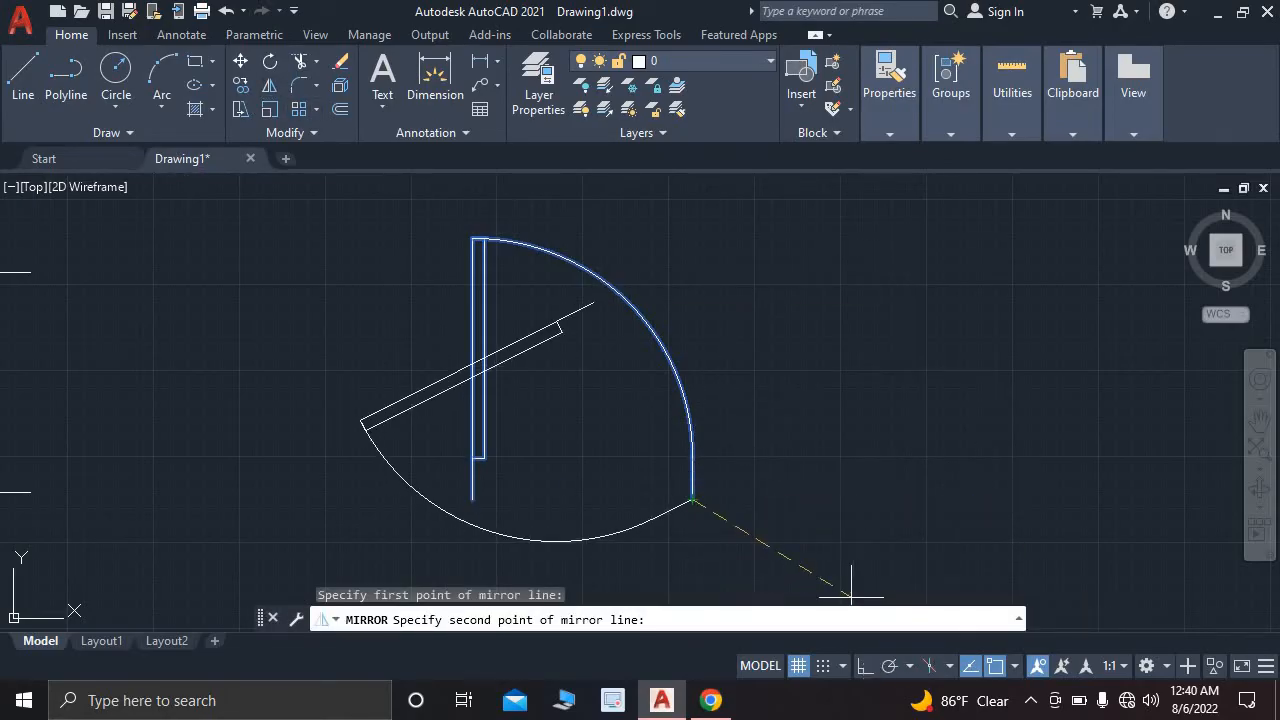
pyautogui.press('F8')
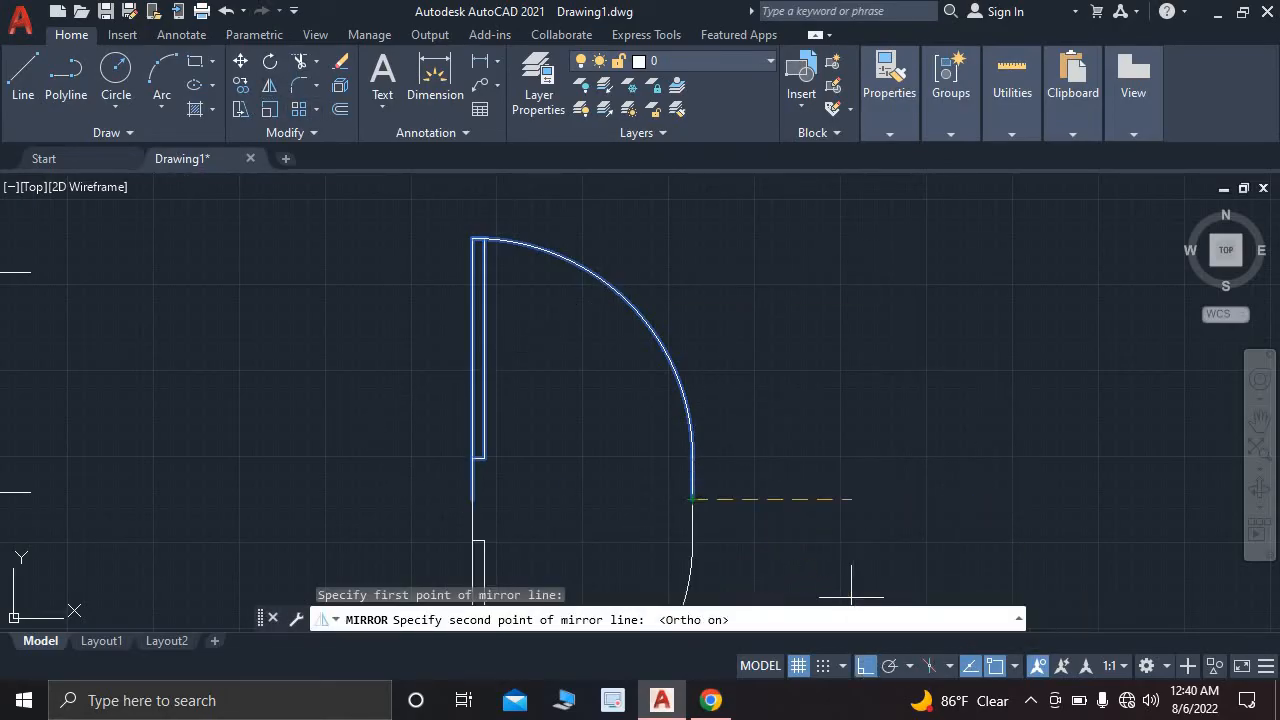
pyautogui.click(742, 402)
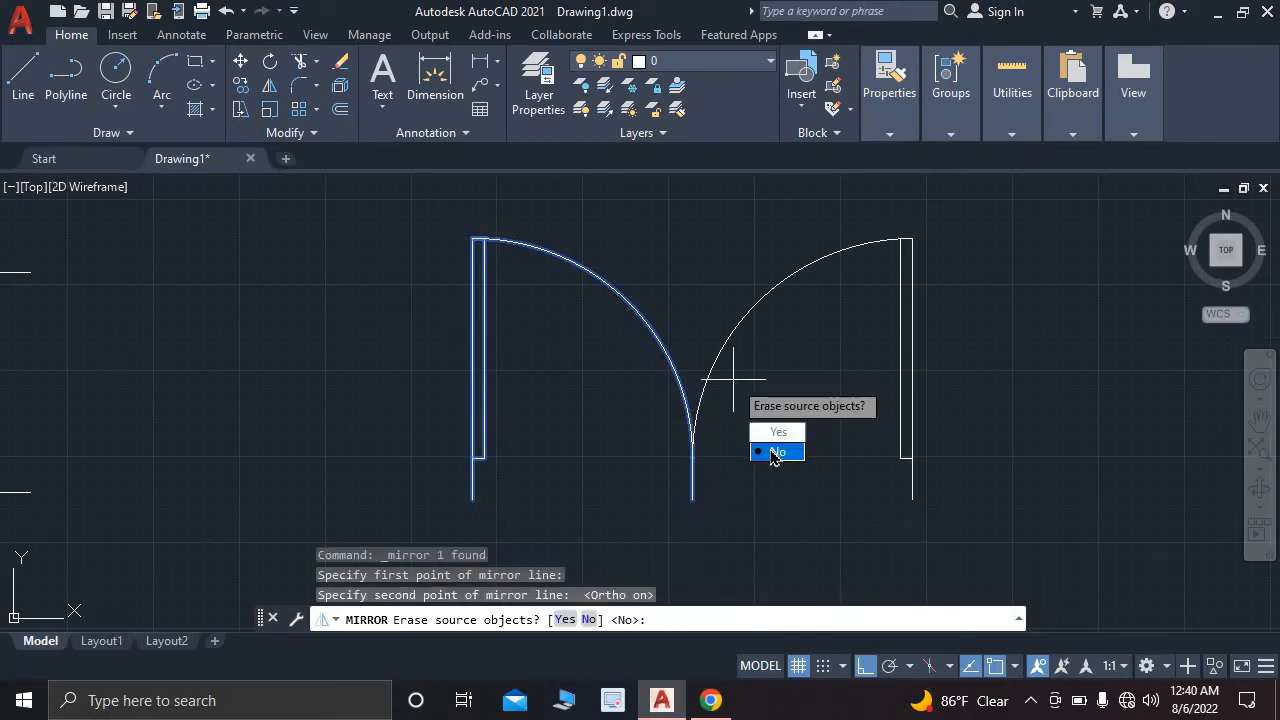
pyautogui.press('Return')
pyautogui.scroll(-6, 733, 379)
pyautogui.scroll(4, 733, 379)
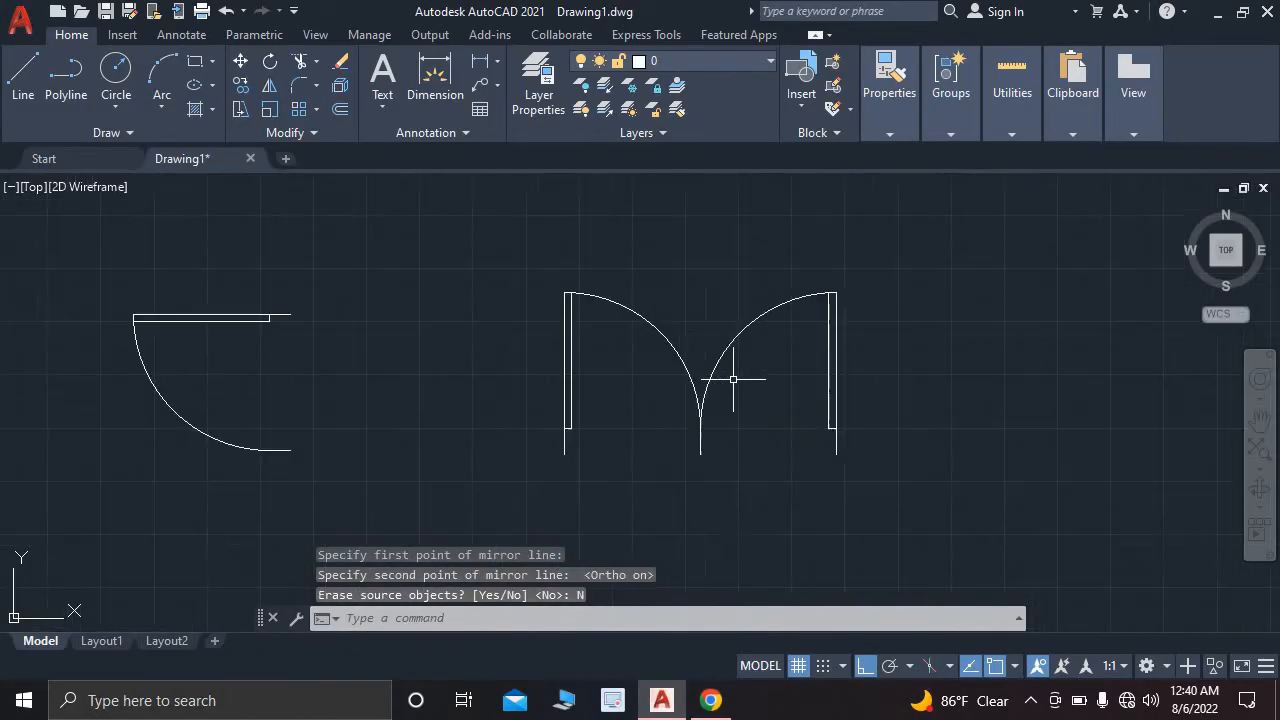
# - Check the reference floor plan, rotate the double door 270° about the lower end of its far jamb, and turn Ortho off
pyautogui.click(710, 700)
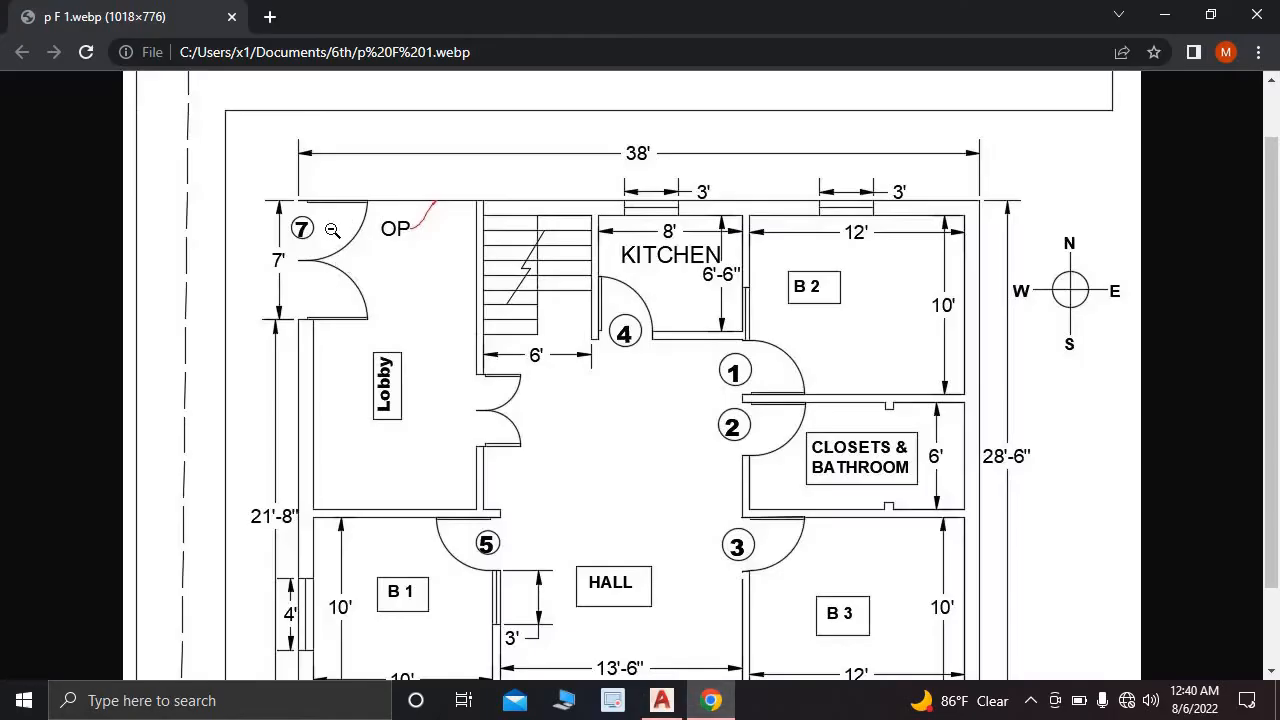
pyautogui.click(662, 700)
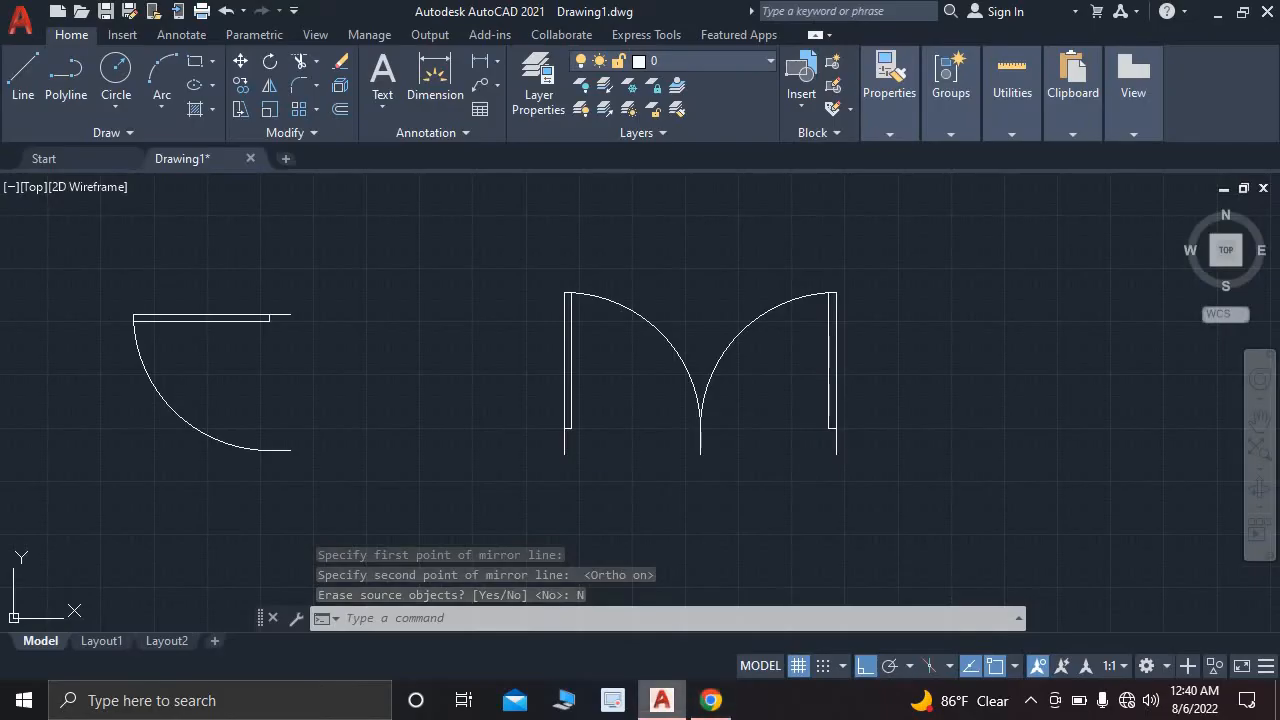
pyautogui.click(500, 262)
pyautogui.click(891, 523)
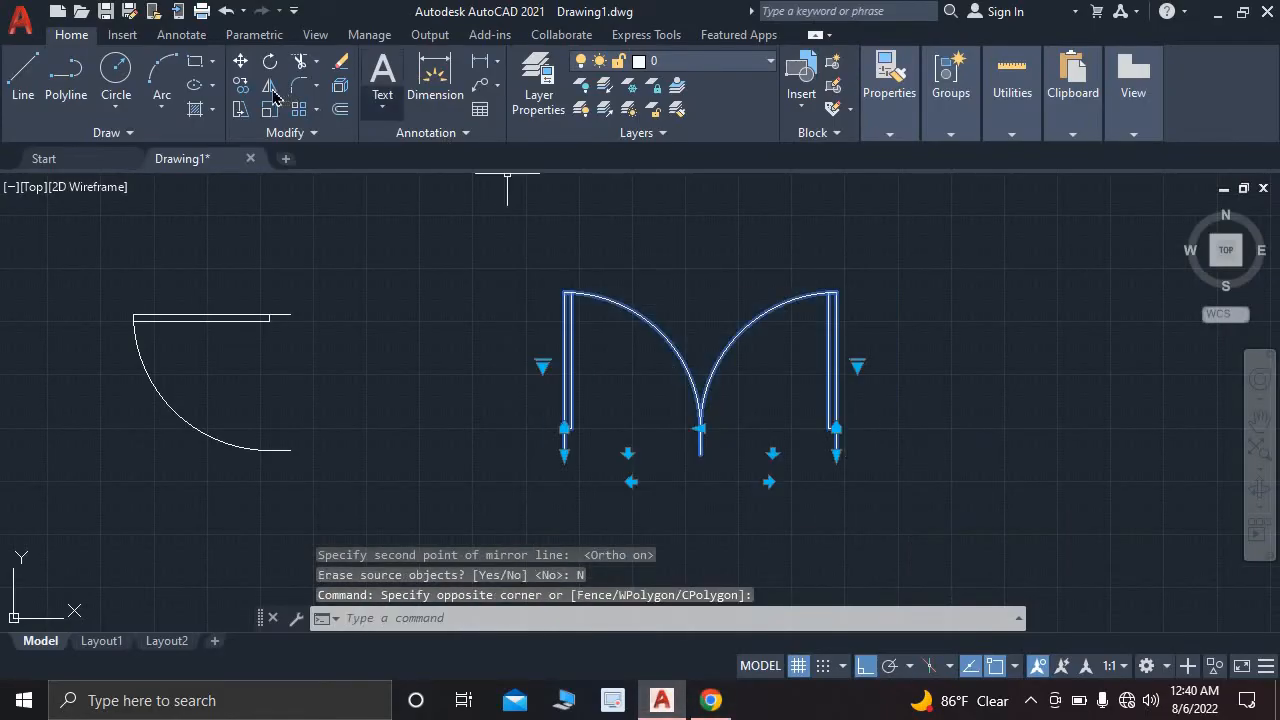
pyautogui.click(270, 61)
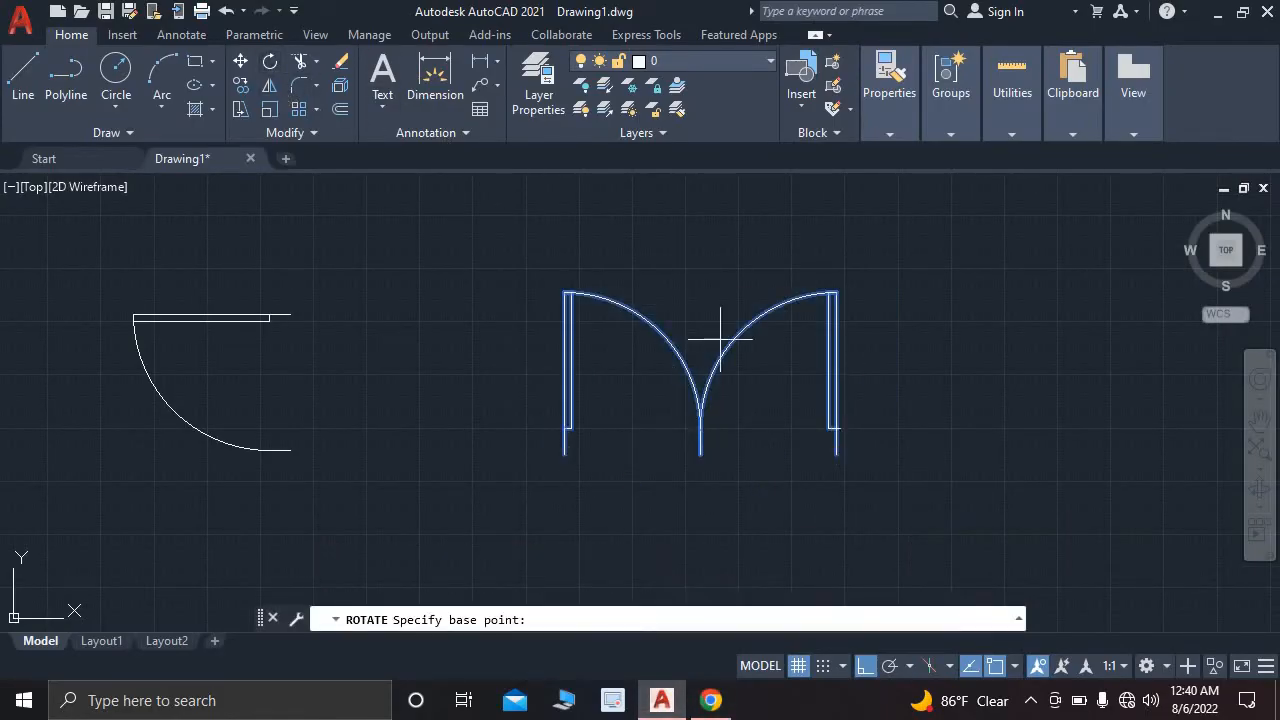
pyautogui.click(836, 453)
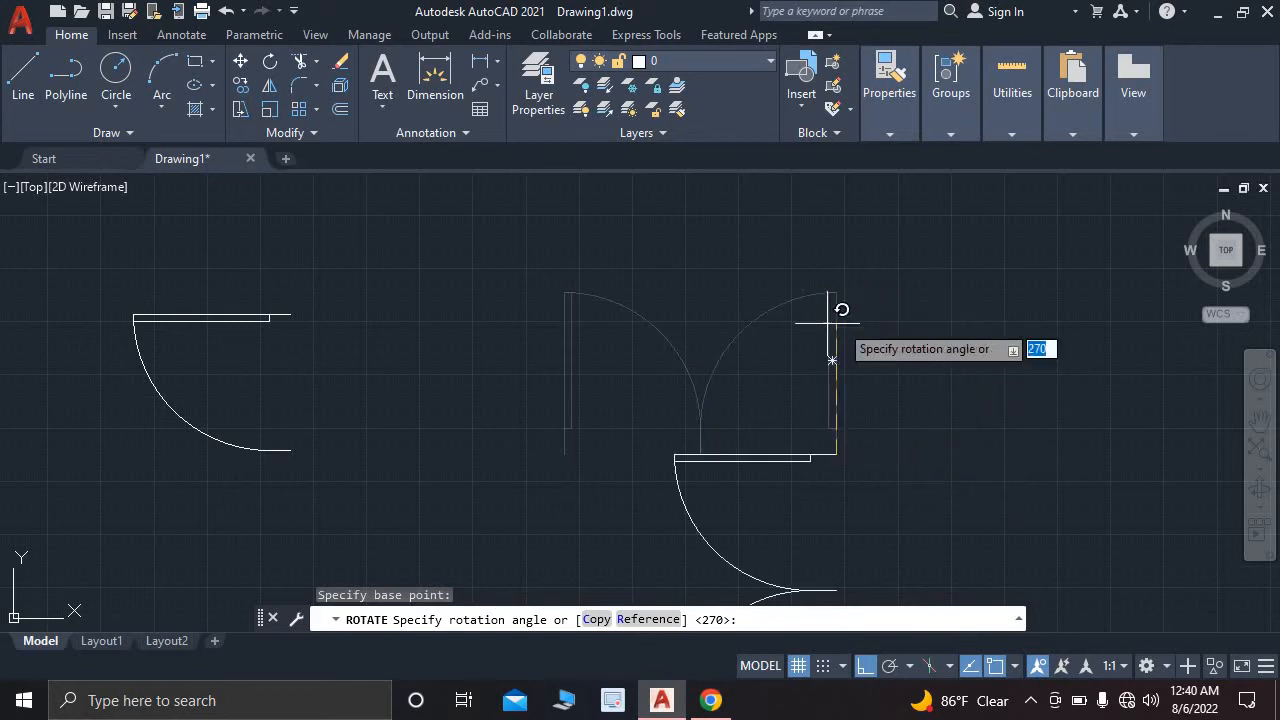
pyautogui.click(897, 547)
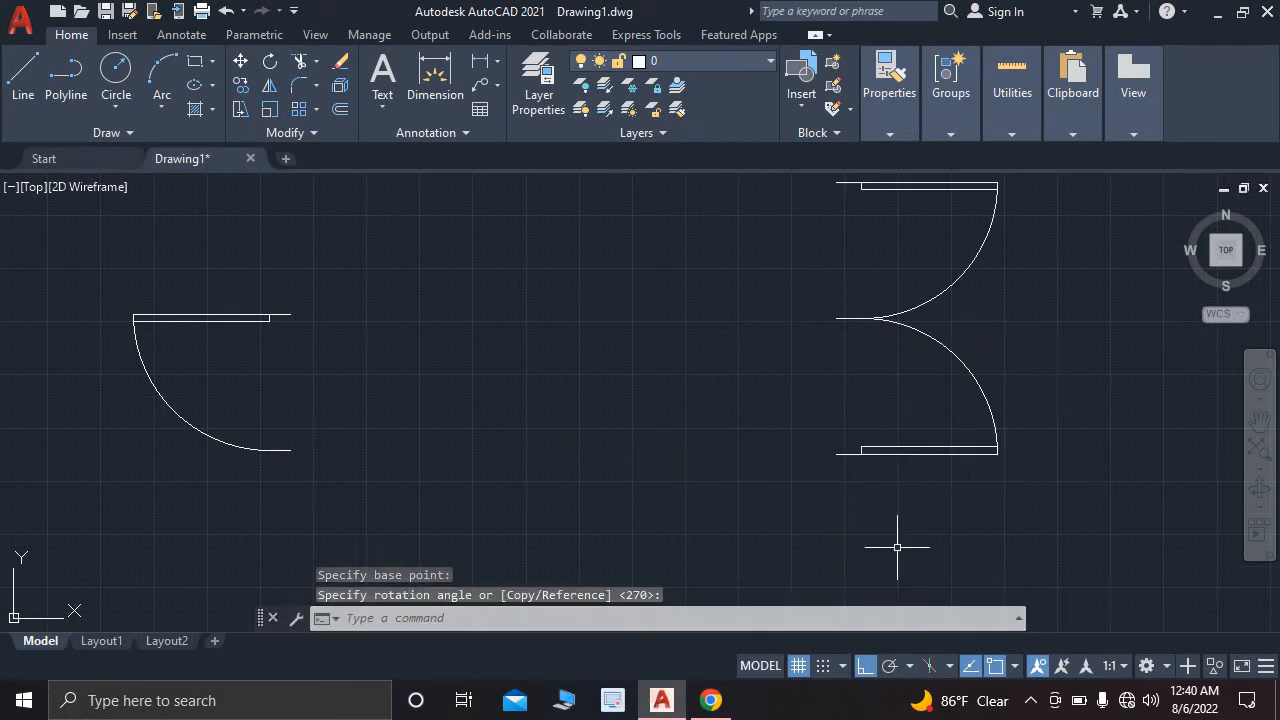
pyautogui.click(874, 670)
# - Copy the double door from its upper jamb end to the outer north-west corner of the lobby
pyautogui.scroll(-2, 840, 500)
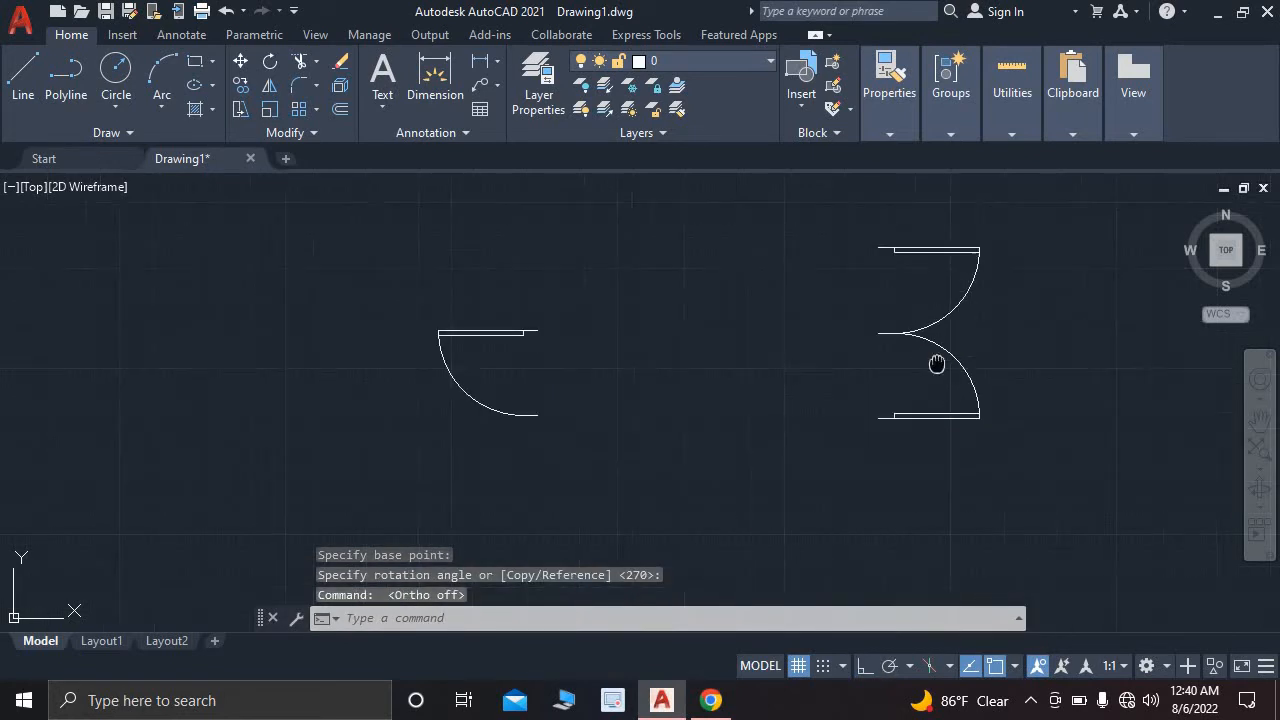
pyautogui.click(757, 250)
pyautogui.click(1001, 514)
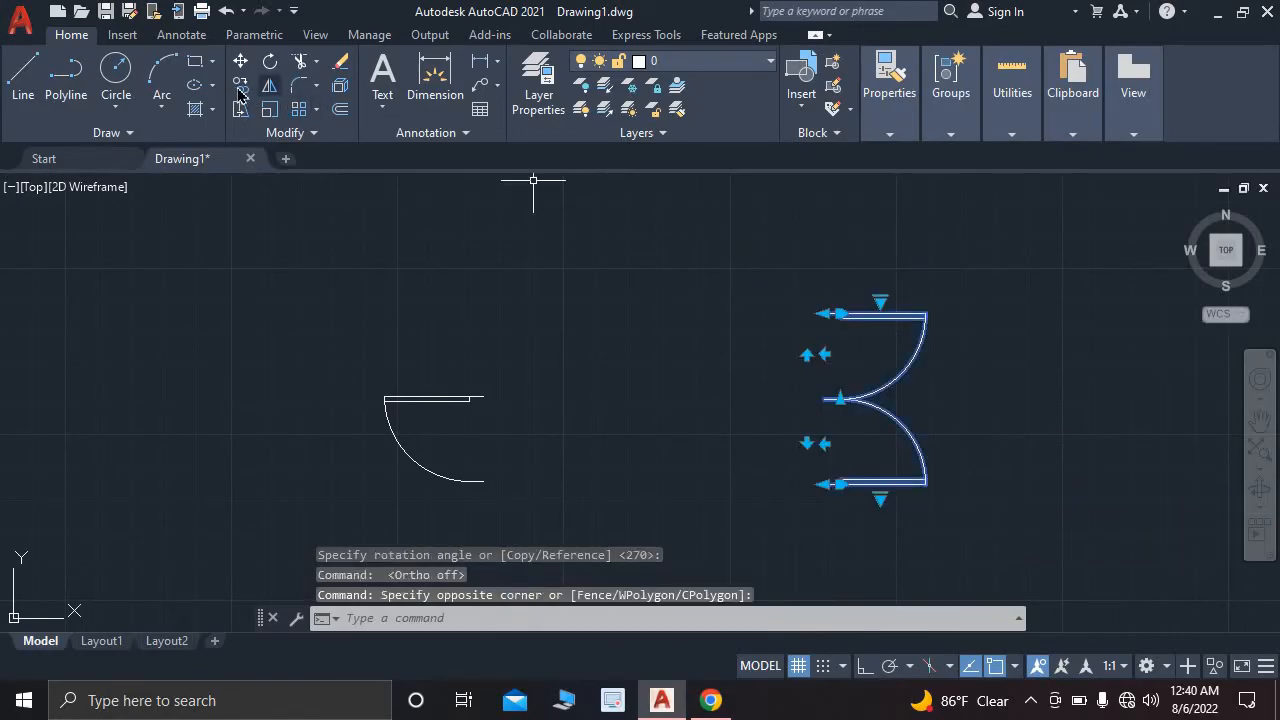
pyautogui.write('co')
pyautogui.press('Return')
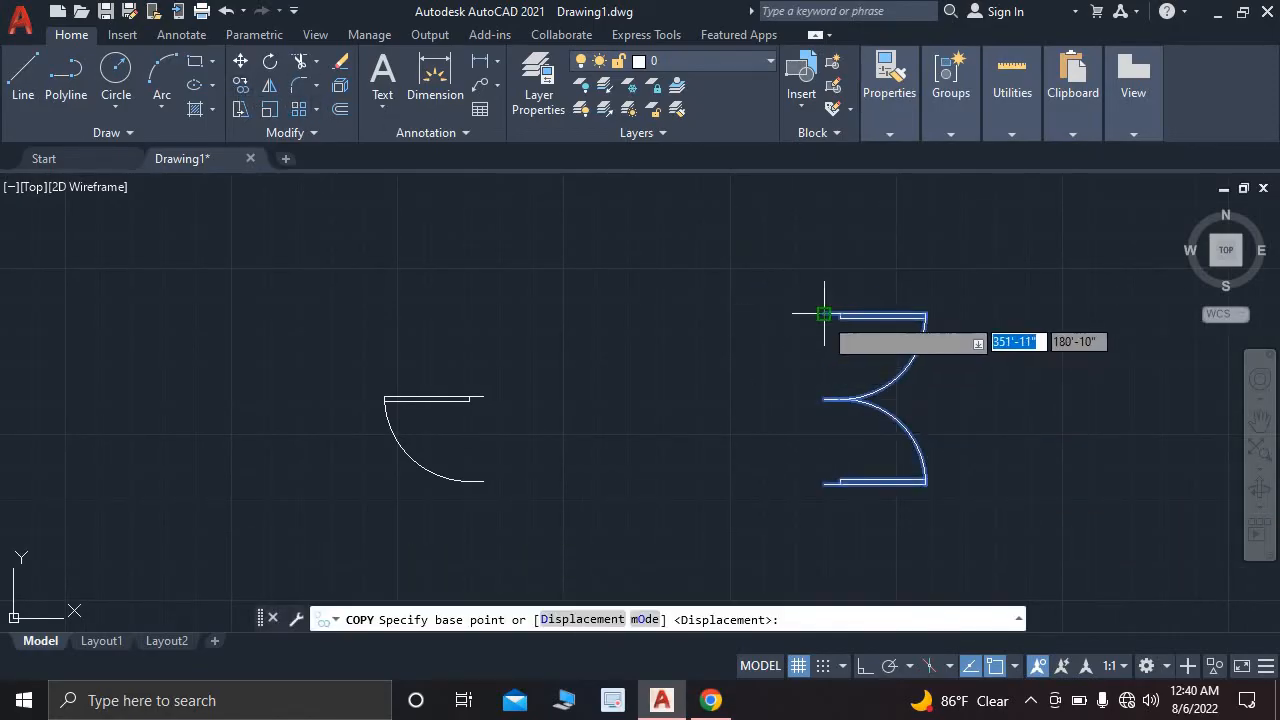
pyautogui.click(826, 311)
pyautogui.scroll(-4, 440, 340)
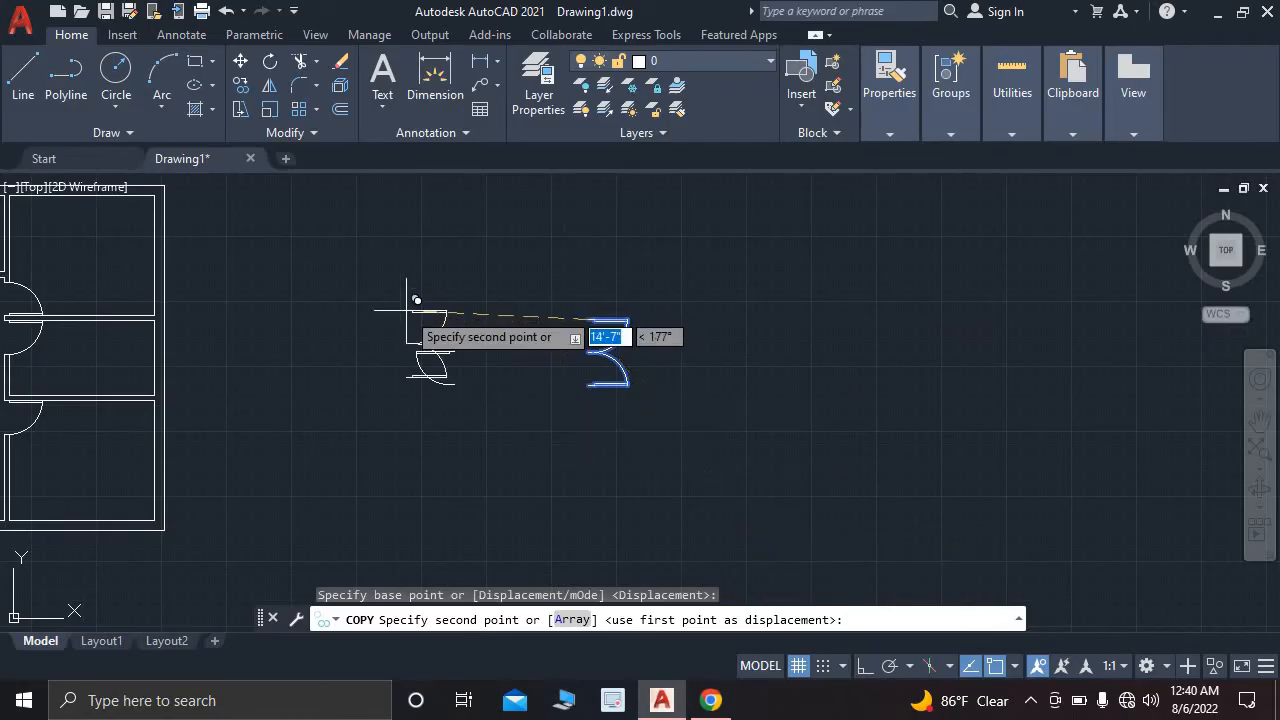
pyautogui.moveTo(414, 286); pyautogui.dragTo(1264, 324, button='middle')
pyautogui.scroll(1, 614, 300)
pyautogui.scroll(5, 490, 213)
pyautogui.scroll(6, 490, 212)
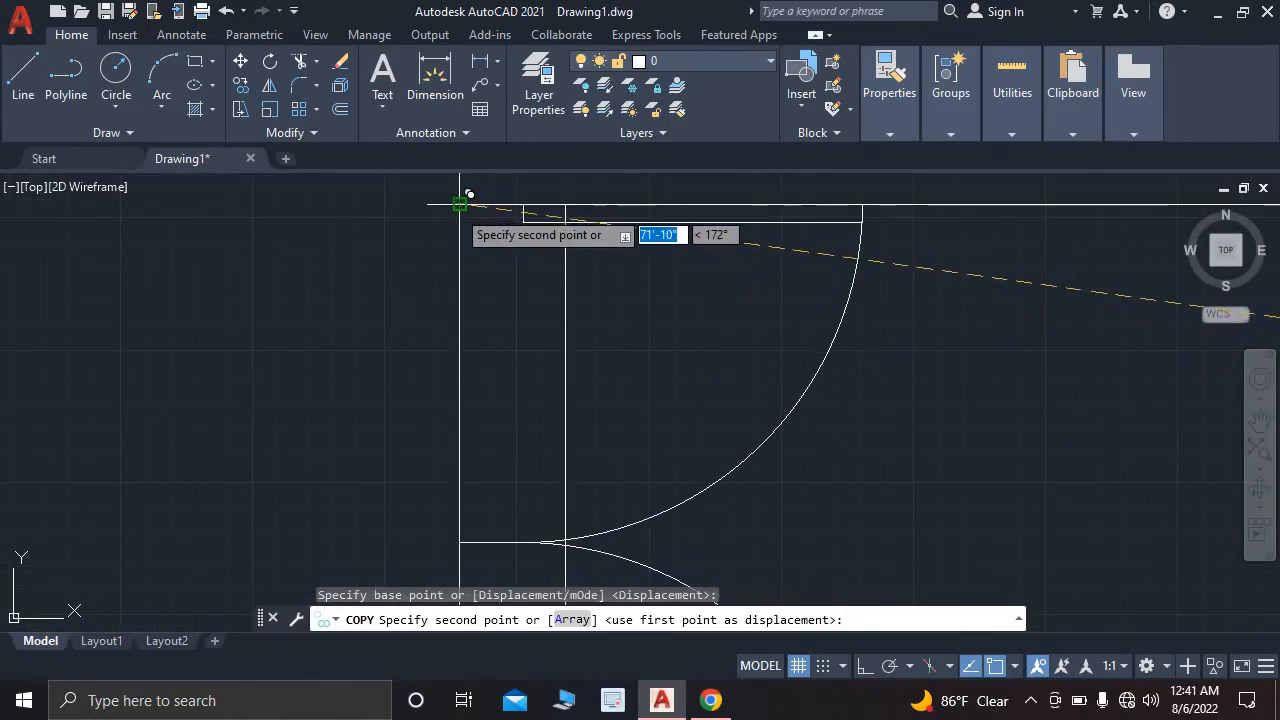
pyautogui.click(459, 204)
pyautogui.press('Escape')
# - Trim both lobby wall lines across the full opening of the double door
pyautogui.scroll(-4, 624, 213)
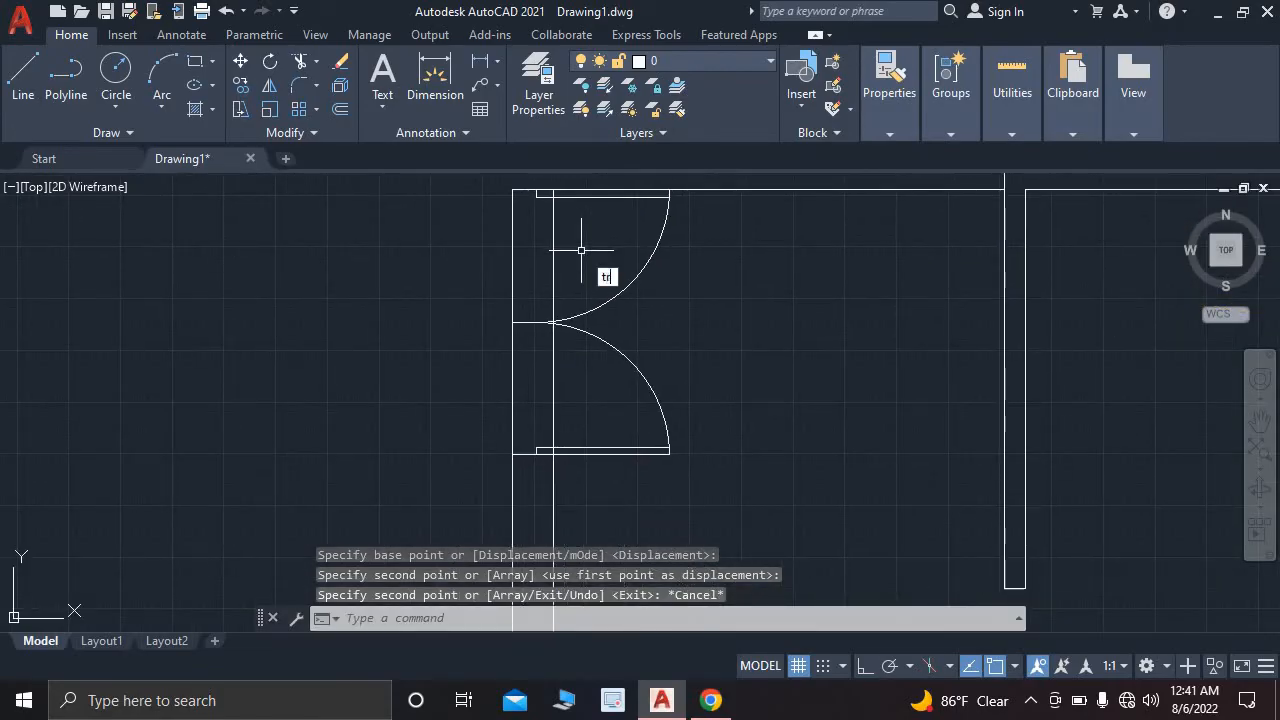
pyautogui.press('Return')
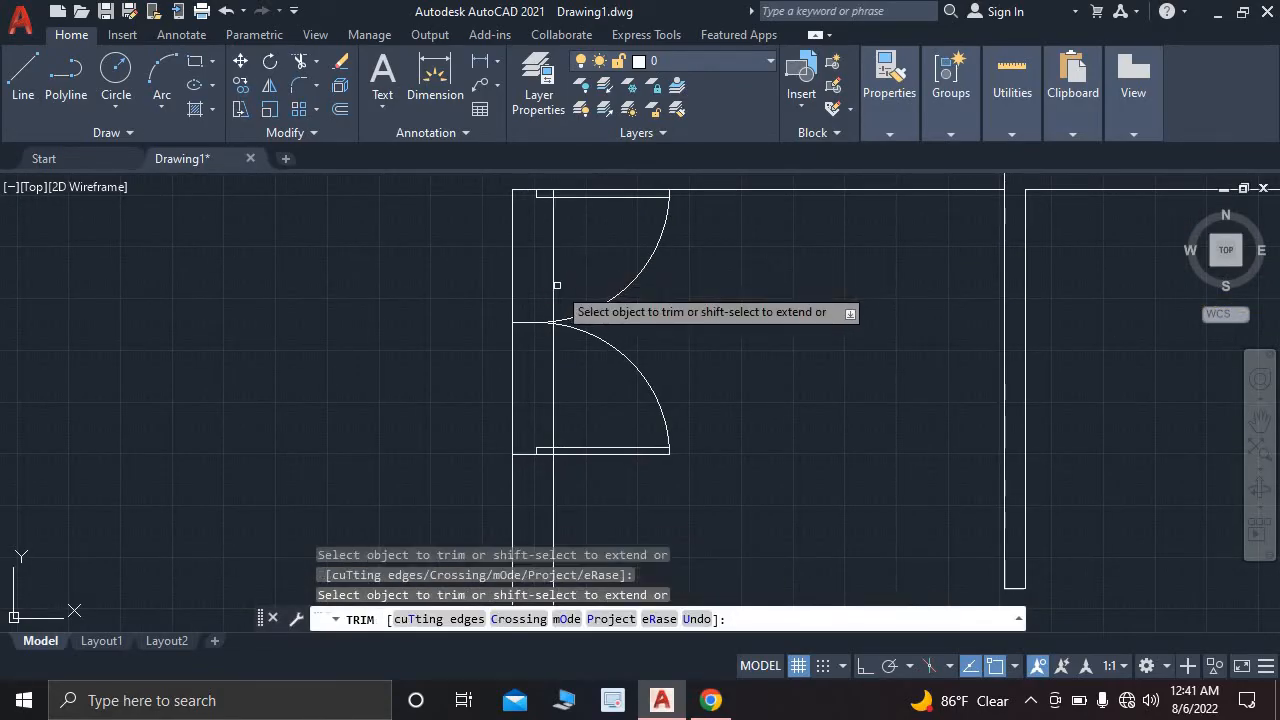
pyautogui.click(554, 284)
pyautogui.click(513, 276)
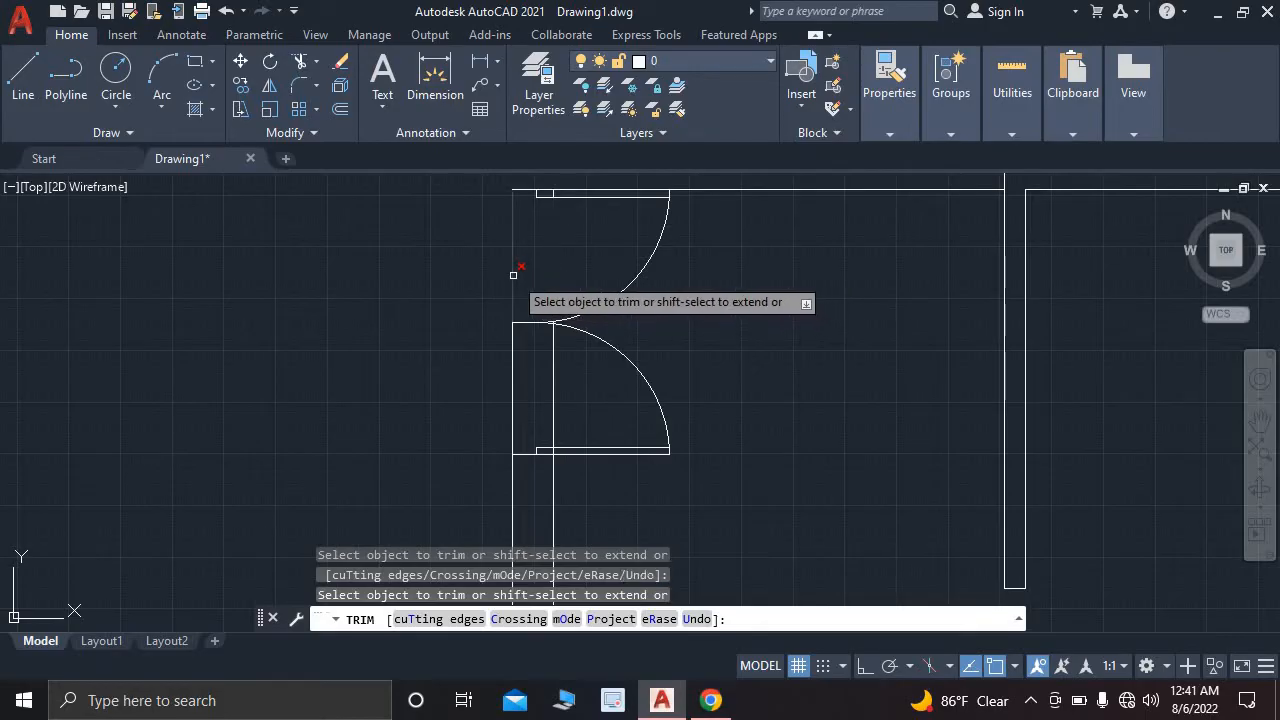
pyautogui.click(513, 390)
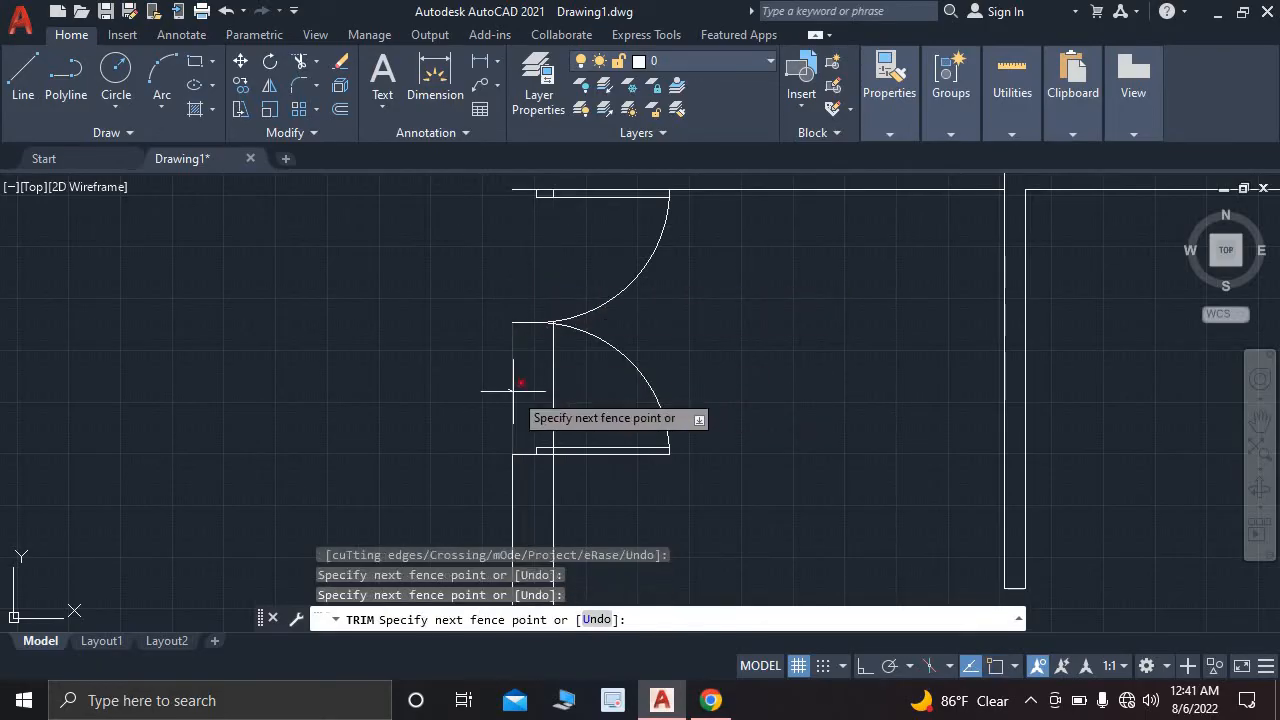
pyautogui.press('Return')
pyautogui.click(551, 391)
pyautogui.scroll(-6, 704, 387)
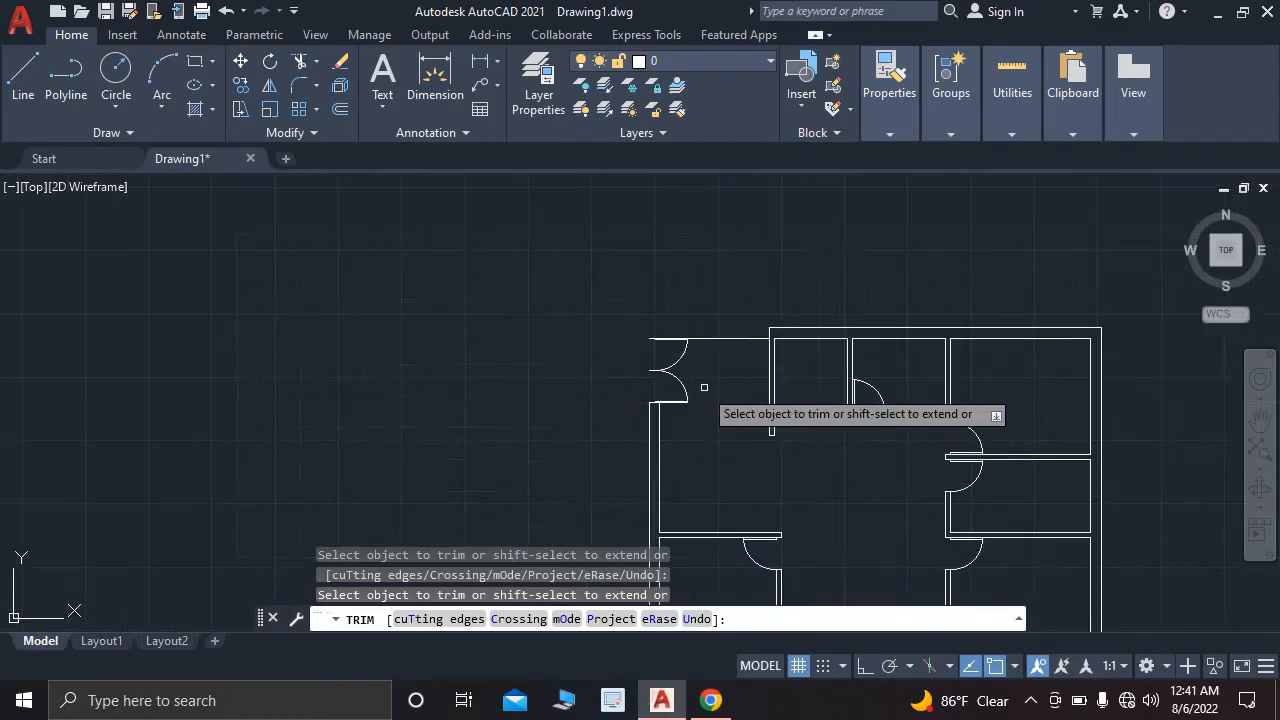
pyautogui.moveTo(704, 387); pyautogui.dragTo(507, 287, button='middle')
pyautogui.scroll(3, 578, 353)
pyautogui.scroll(-3, 556, 324)
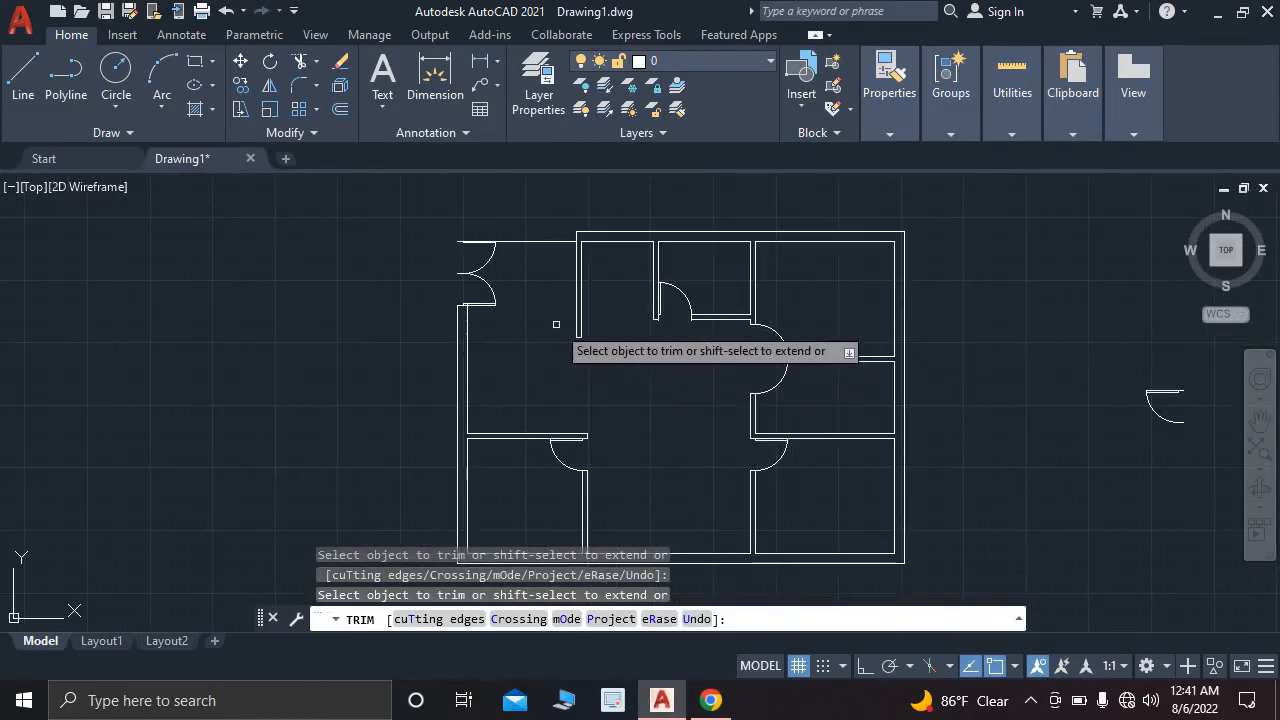
pyautogui.scroll(6, 556, 324)
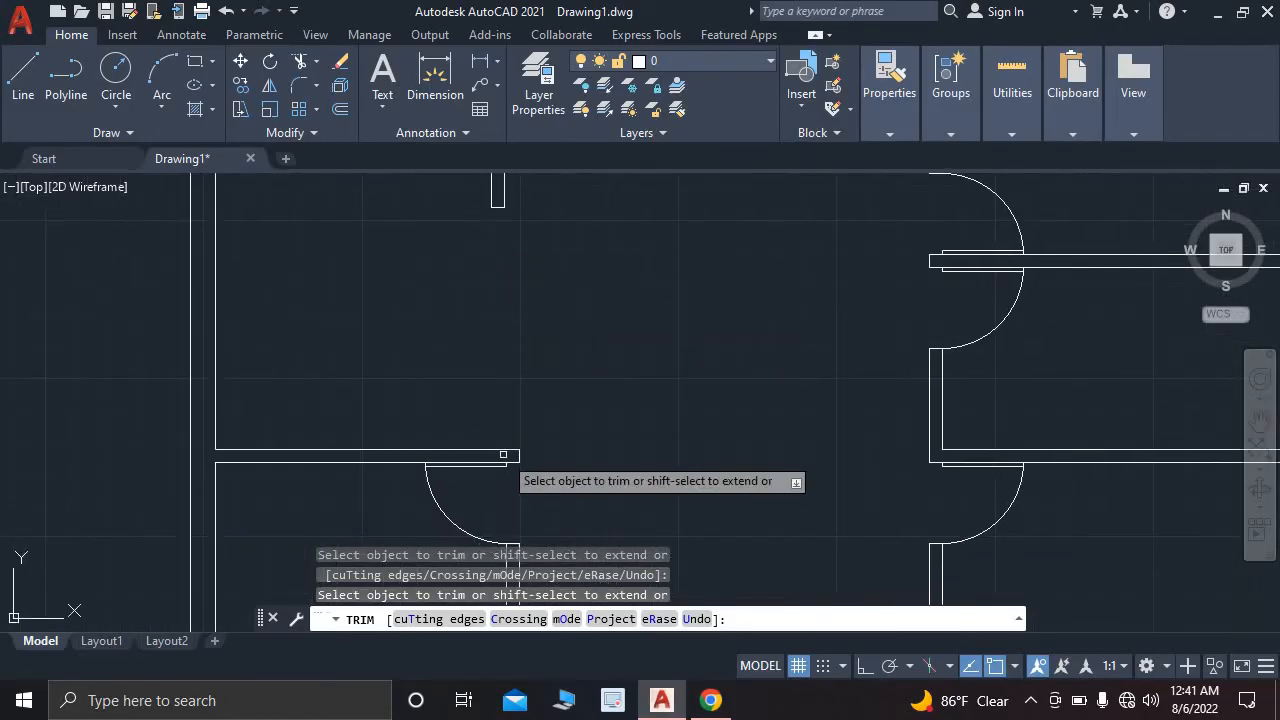
pyautogui.moveTo(505, 326); pyautogui.dragTo(507, 392, button='middle')
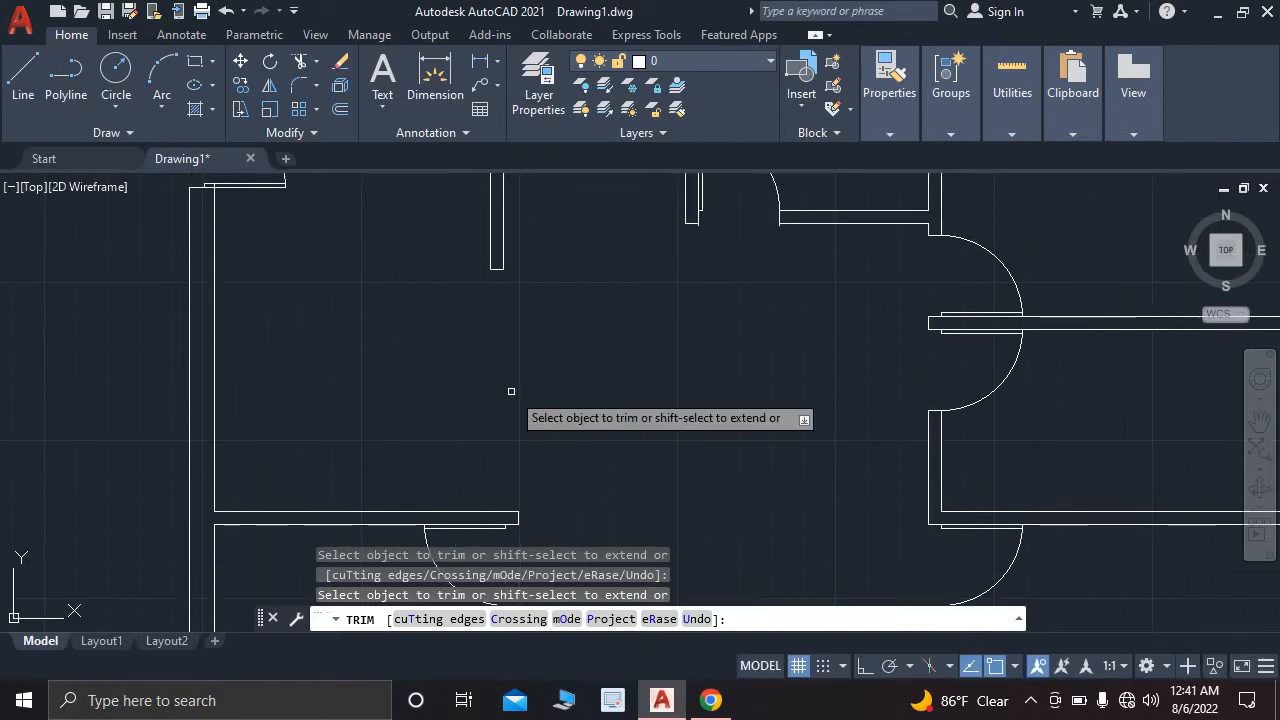
pyautogui.press('Escape')
# - Erase the short line closing the end of the wall stub between the lobby and the staircase area
pyautogui.scroll(4, 511, 258)
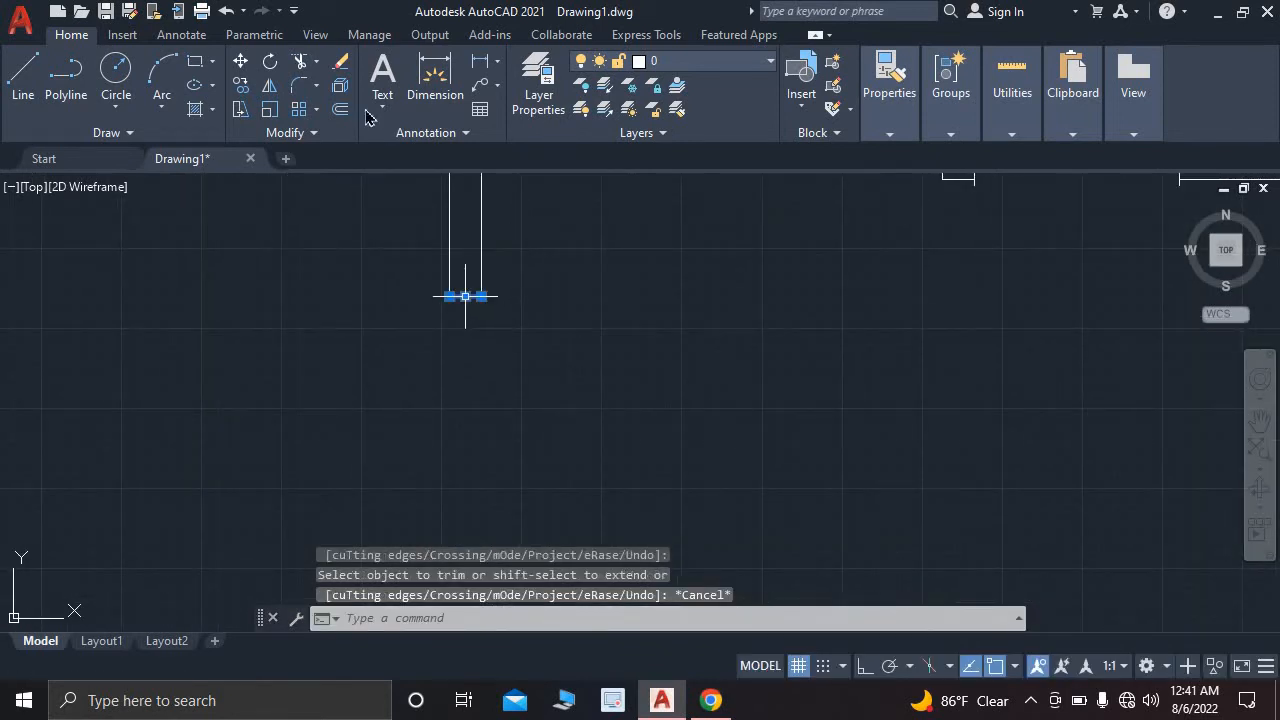
pyautogui.click(494, 289)
pyautogui.press('Delete')
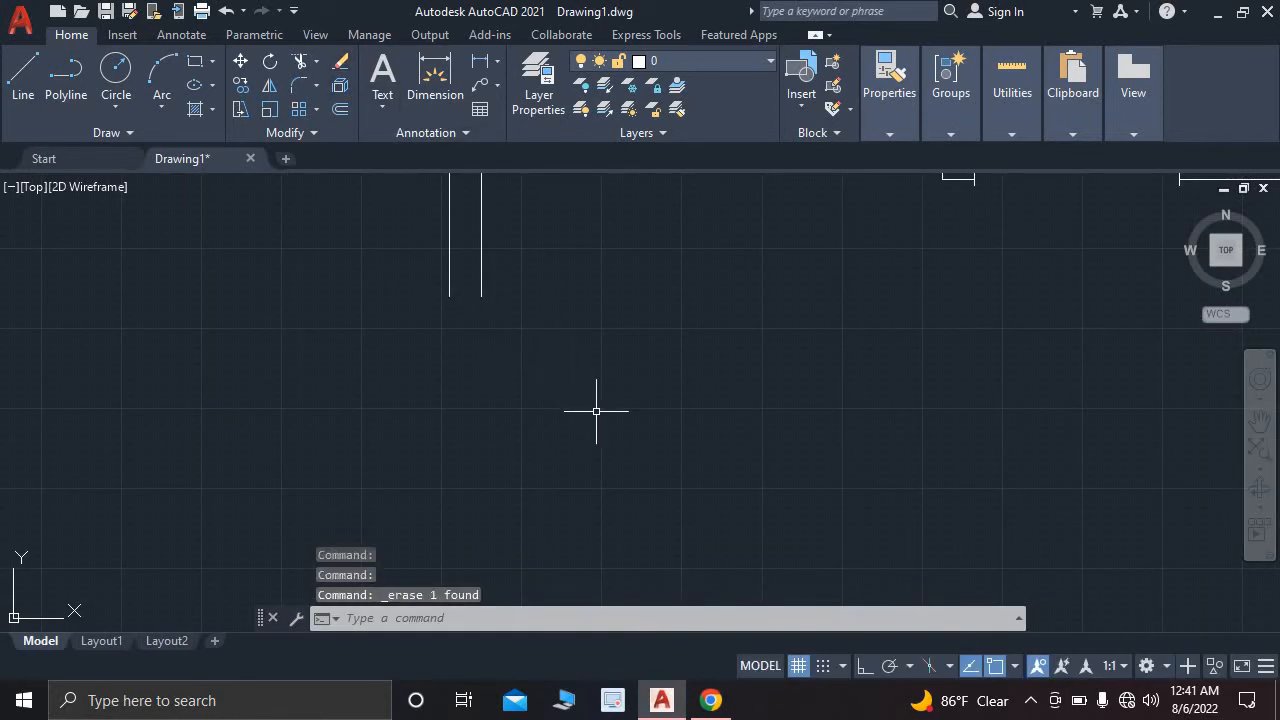
# - Extend both lines of the open-ended wall between lobby and hall down to the wall above bedroom B 1
pyautogui.write('ex')
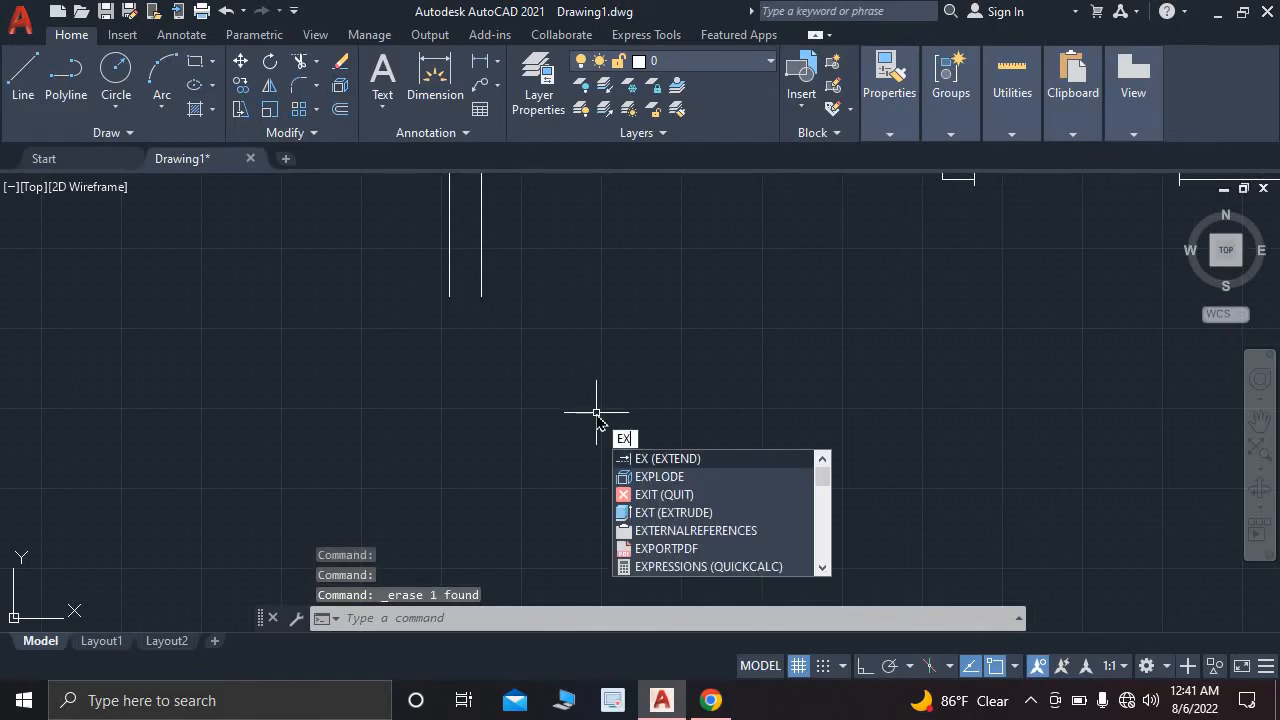
pyautogui.press('Return')
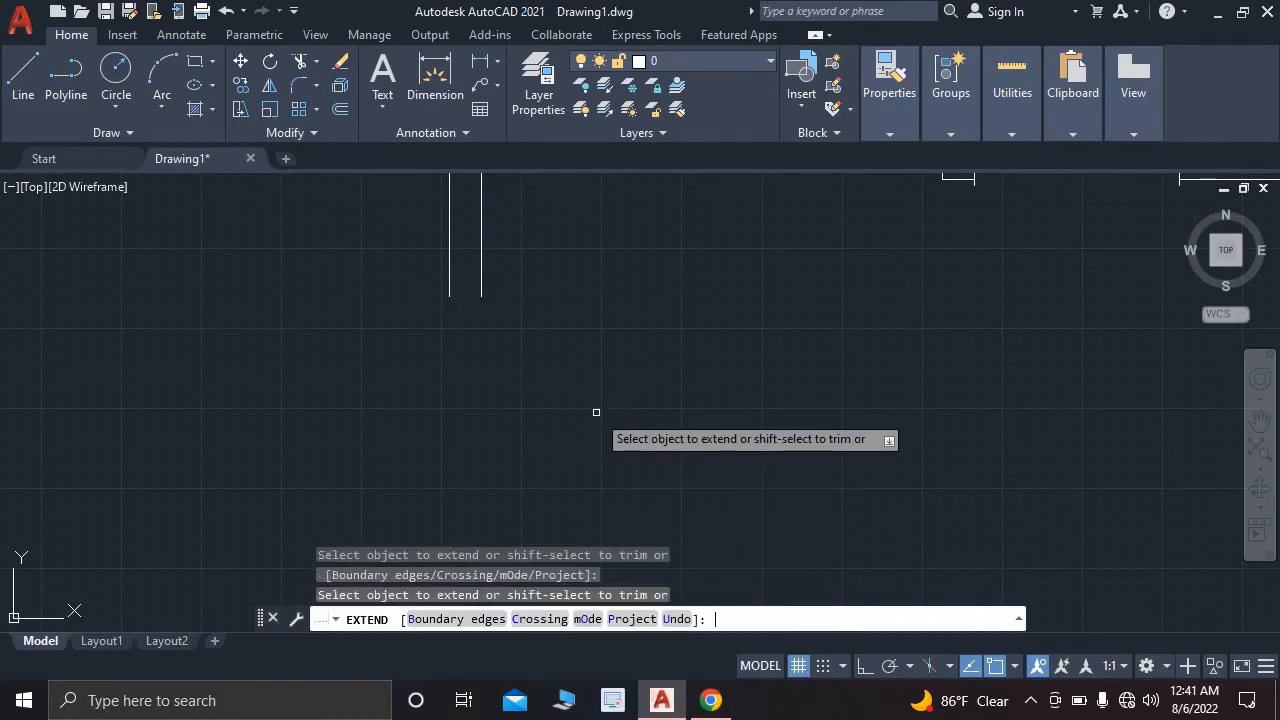
pyautogui.scroll(-2, 574, 398)
pyautogui.moveTo(571, 397)
pyautogui.mouseDown(button='middle')
pyautogui.moveTo(563, 255)
pyautogui.moveTo(560, 291)
pyautogui.mouseUp(button='middle')
pyautogui.scroll(1, 560, 259)
pyautogui.scroll(-1, 560, 259)
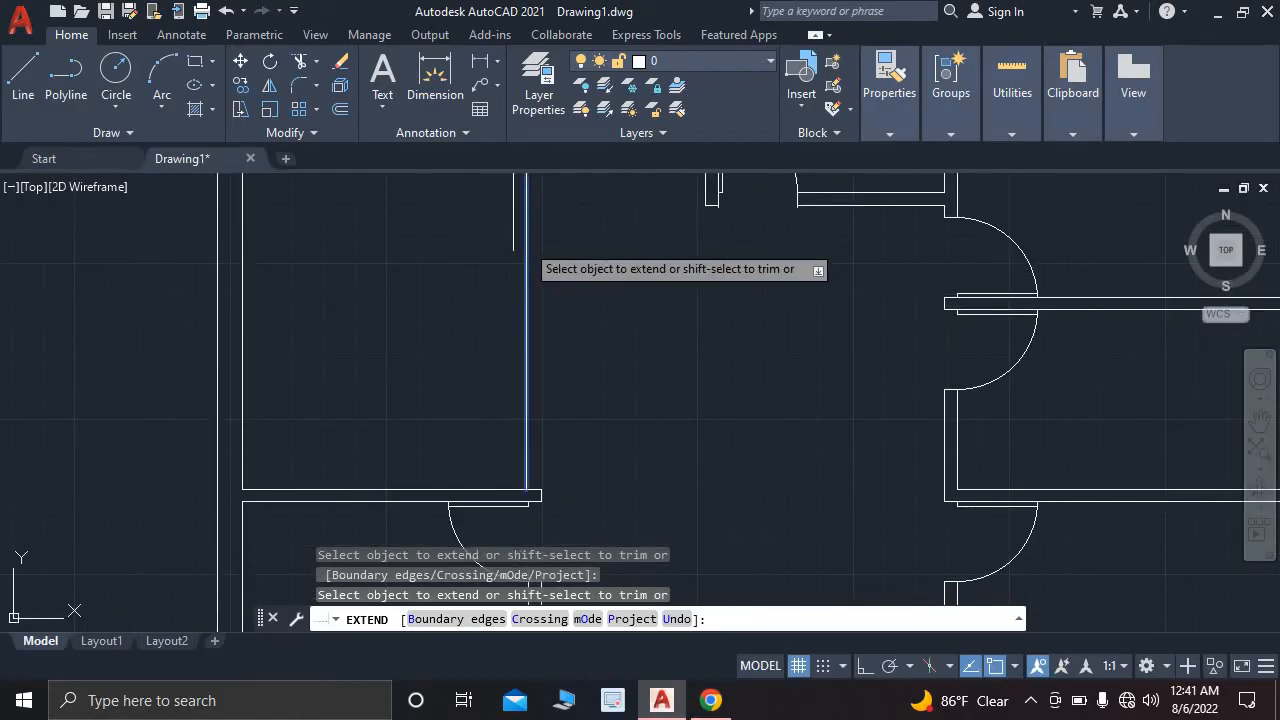
pyautogui.click(519, 240)
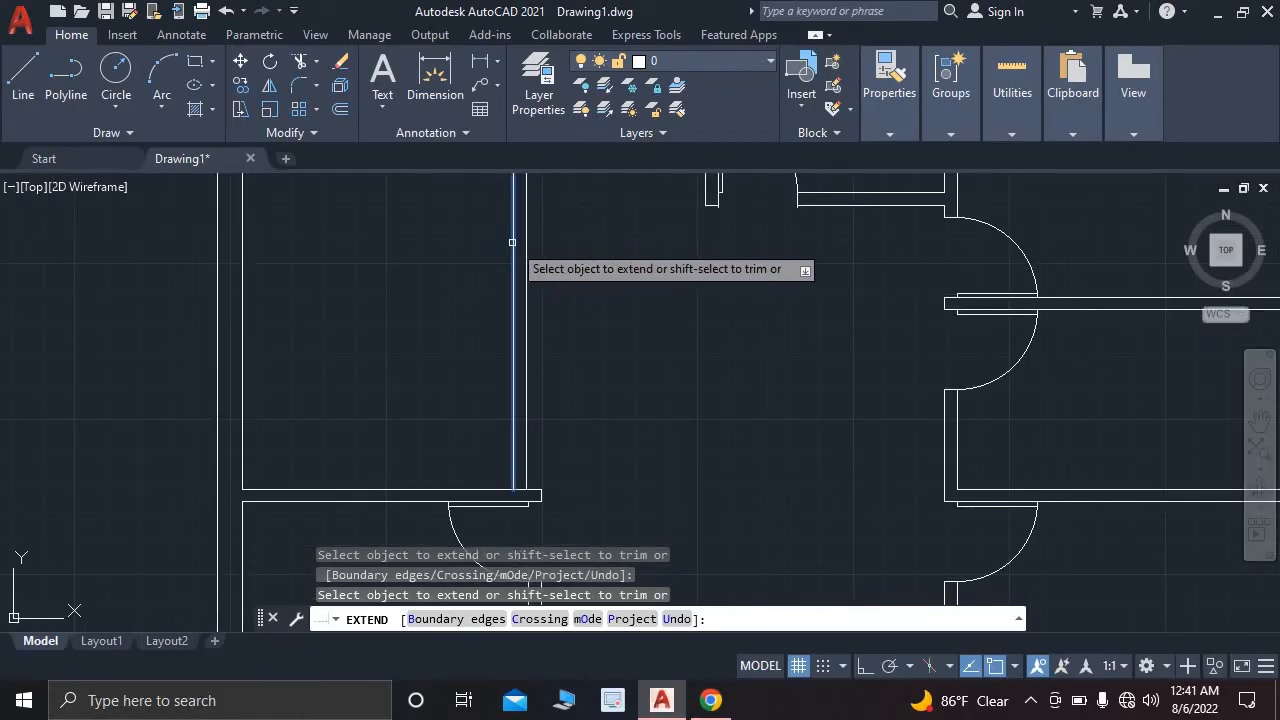
pyautogui.click(512, 242)
pyautogui.scroll(-2, 569, 345)
pyautogui.scroll(2, 569, 371)
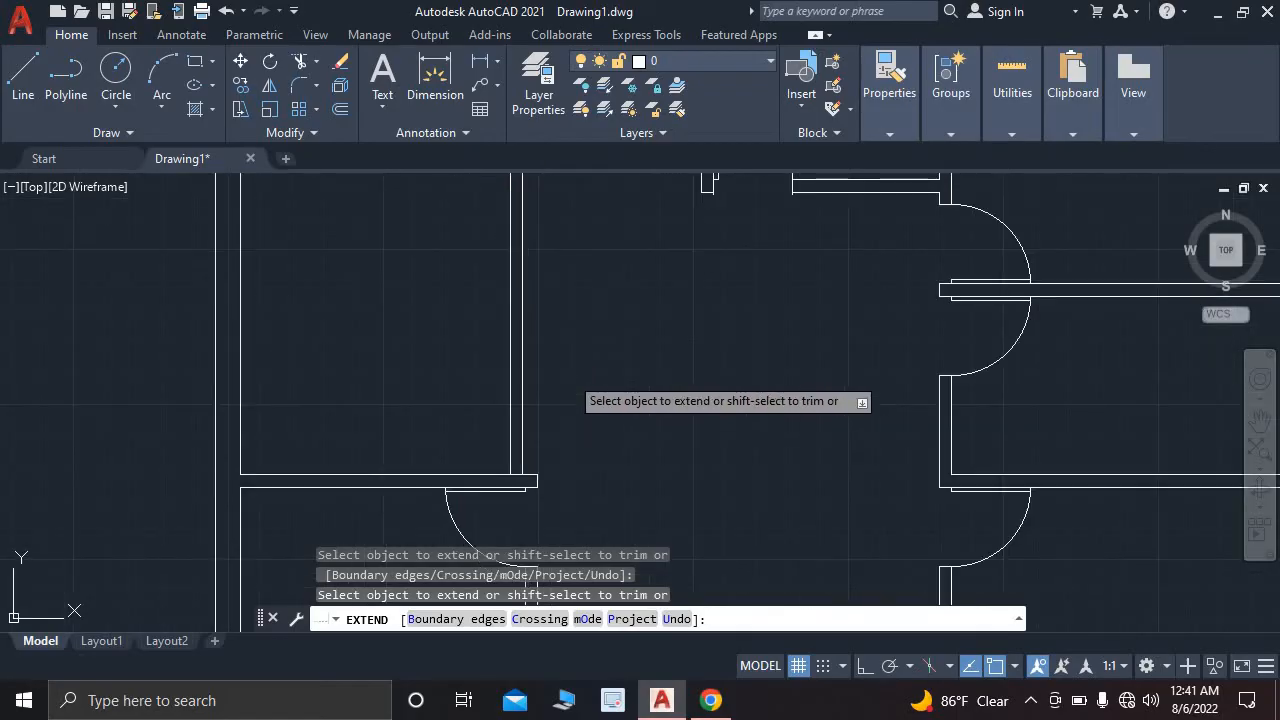
pyautogui.press('Escape')
pyautogui.write('r')
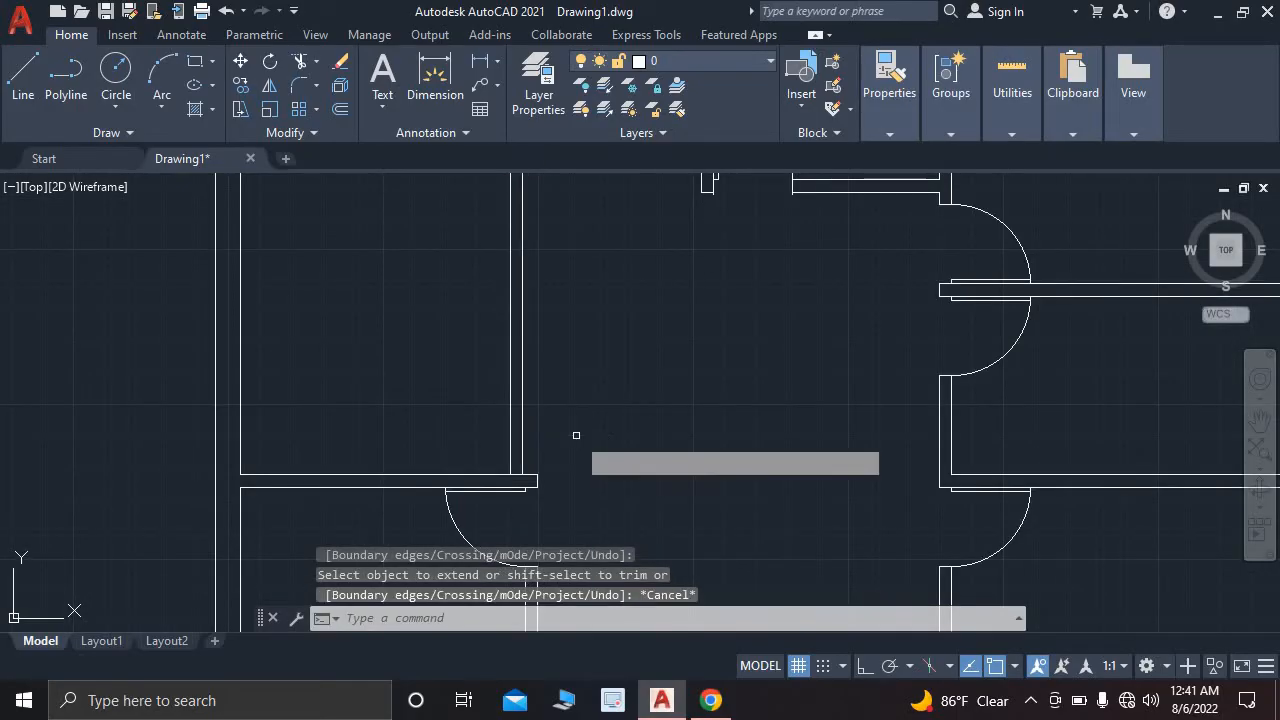
pyautogui.press('Return')
pyautogui.scroll(8, 512, 476)
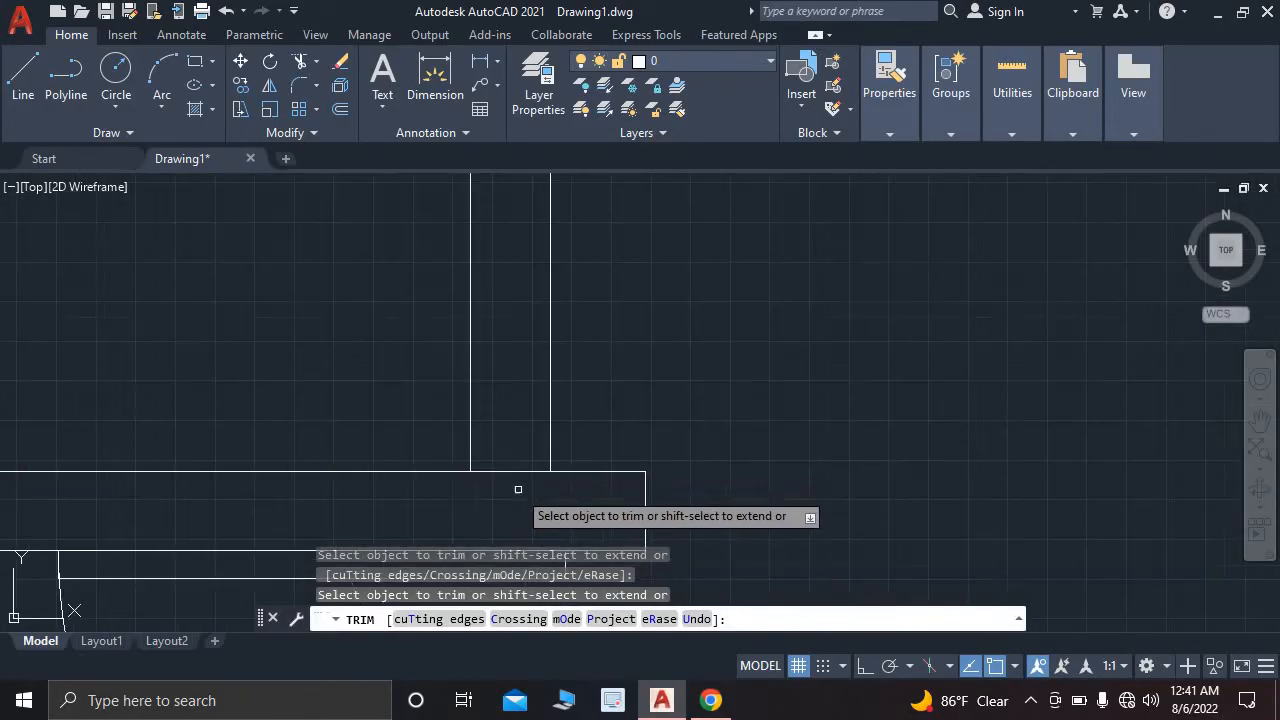
pyautogui.scroll(-8, 512, 478)
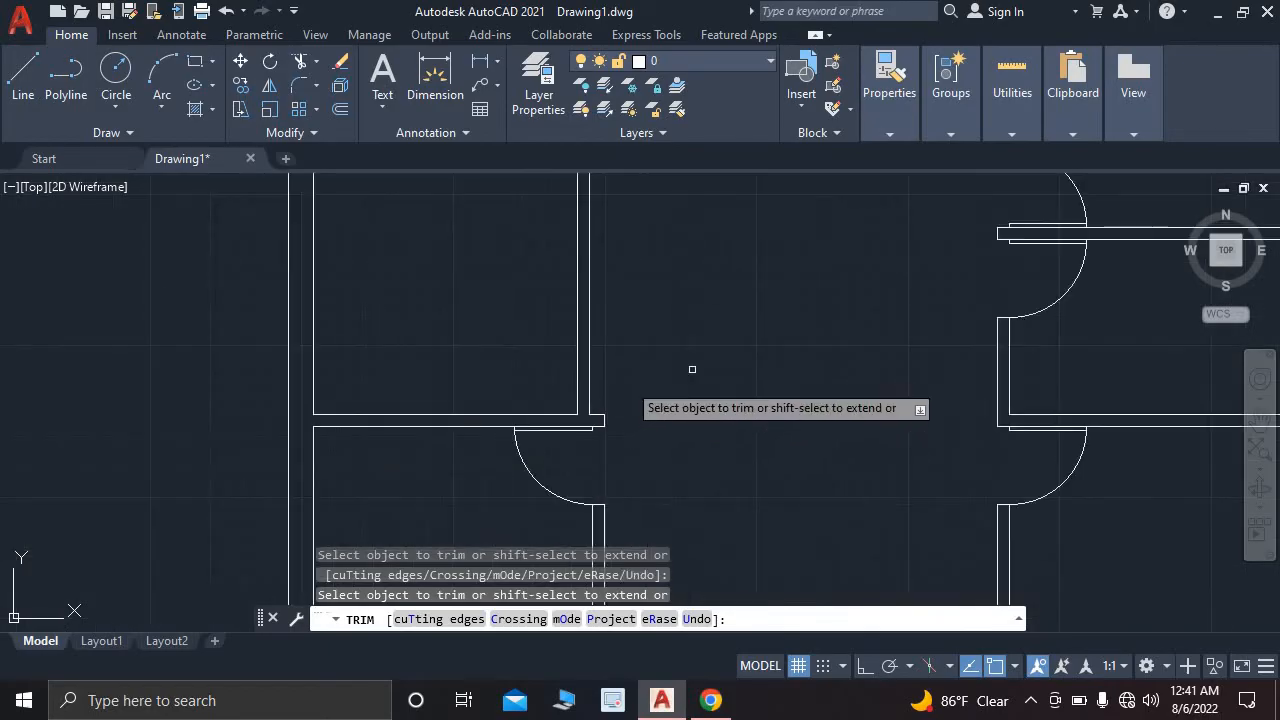
pyautogui.moveTo(734, 363); pyautogui.dragTo(463, 349, button='middle')
pyautogui.press('Escape')
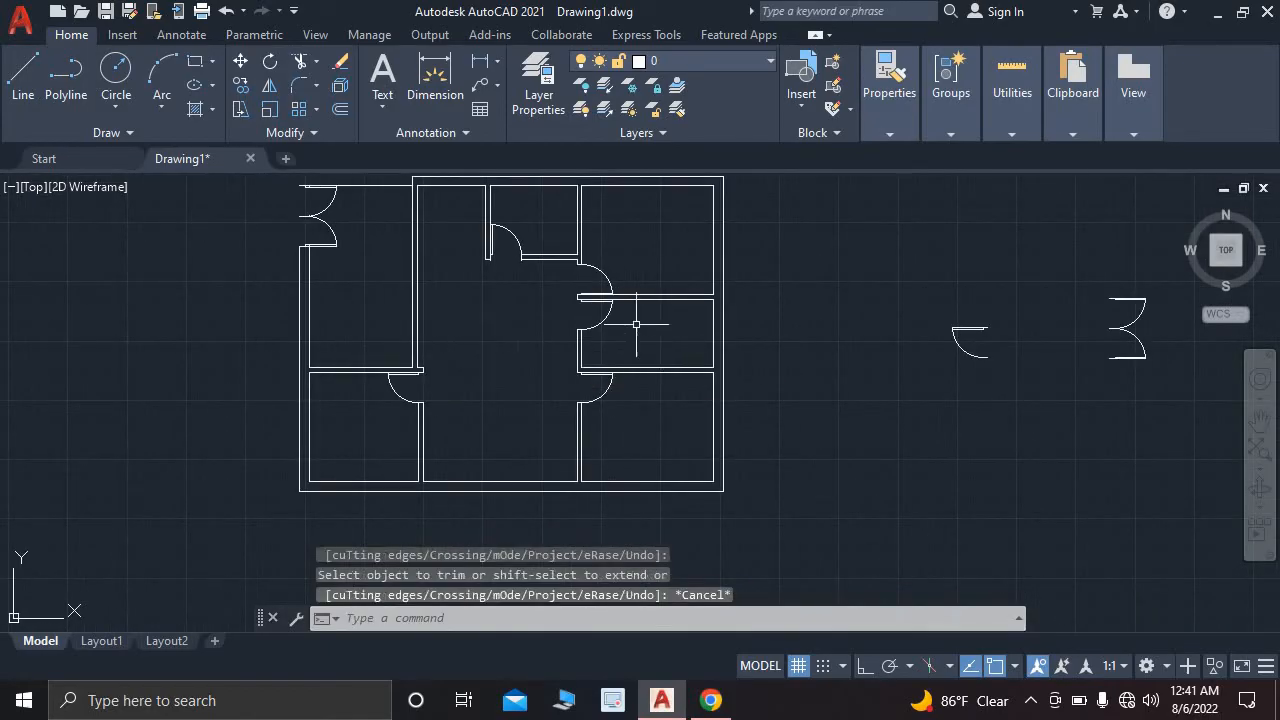
pyautogui.moveTo(433, 303); pyautogui.dragTo(435, 344, button='middle')
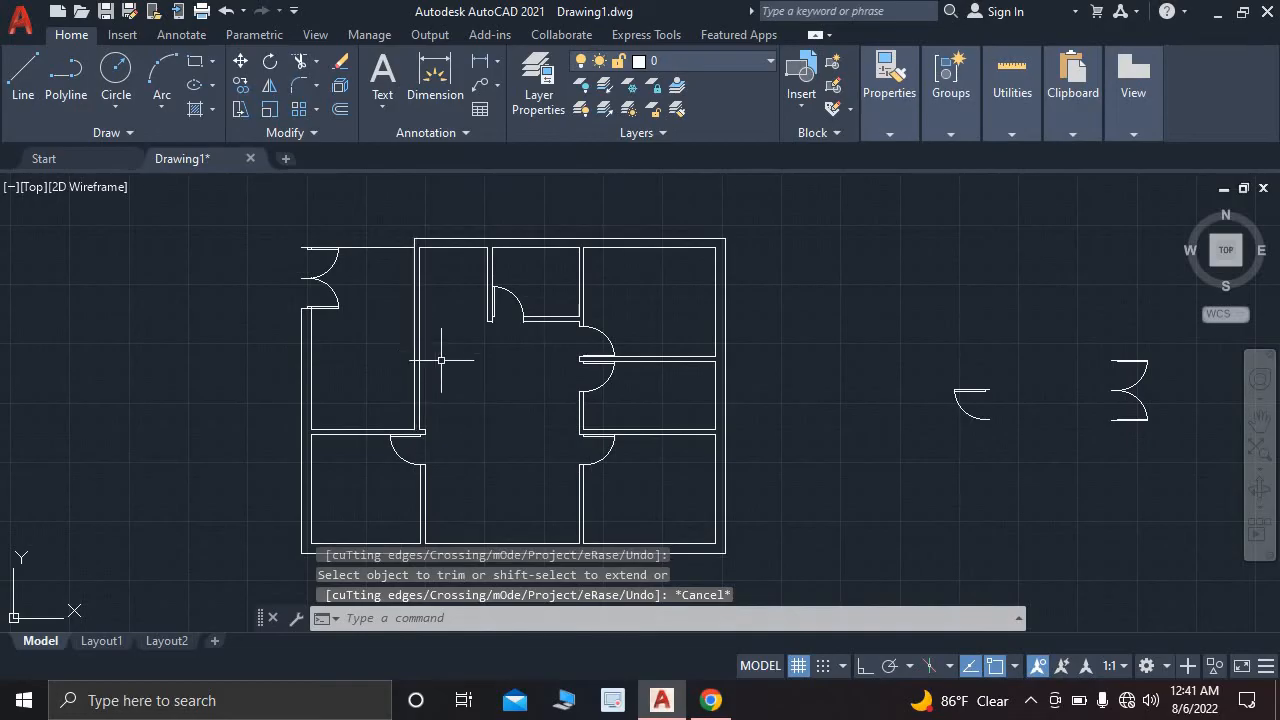
# - Switch to the reference image in Chrome, examine the double door between the lobby and hall, and return to AutoCAD
pyautogui.scroll(4, 443, 357)
pyautogui.scroll(-2, 349, 357)
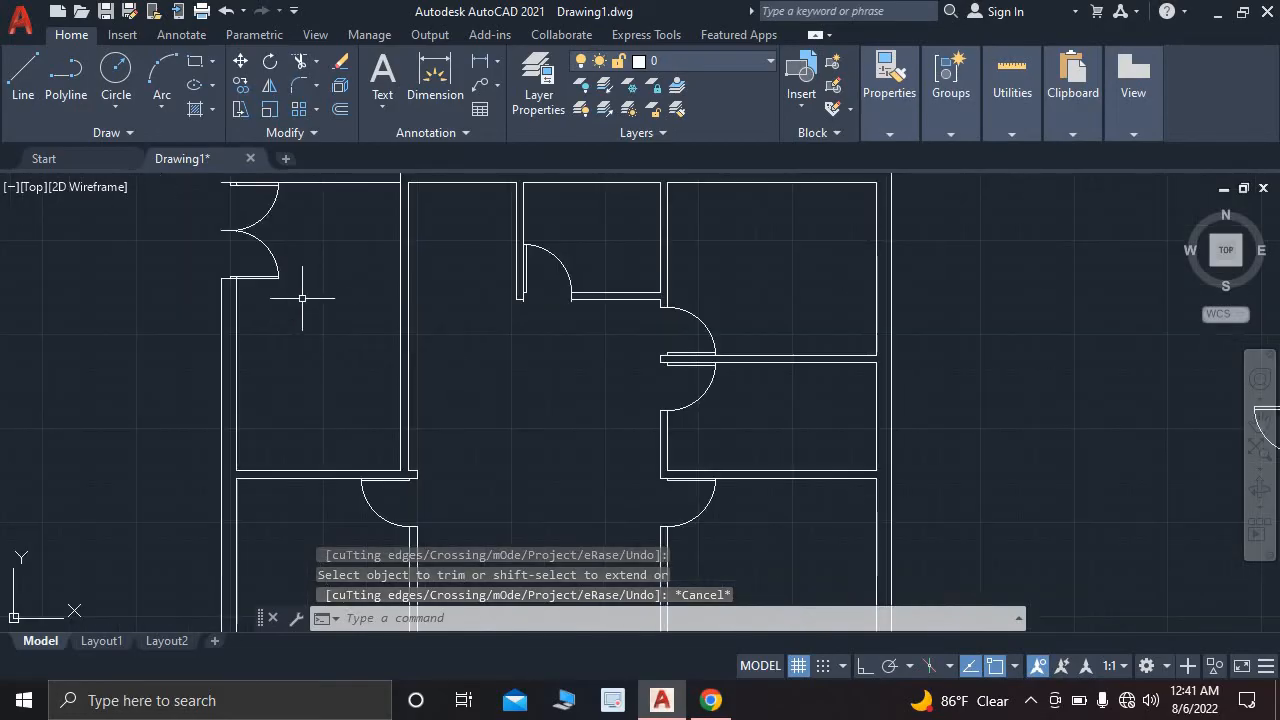
pyautogui.click(710, 700)
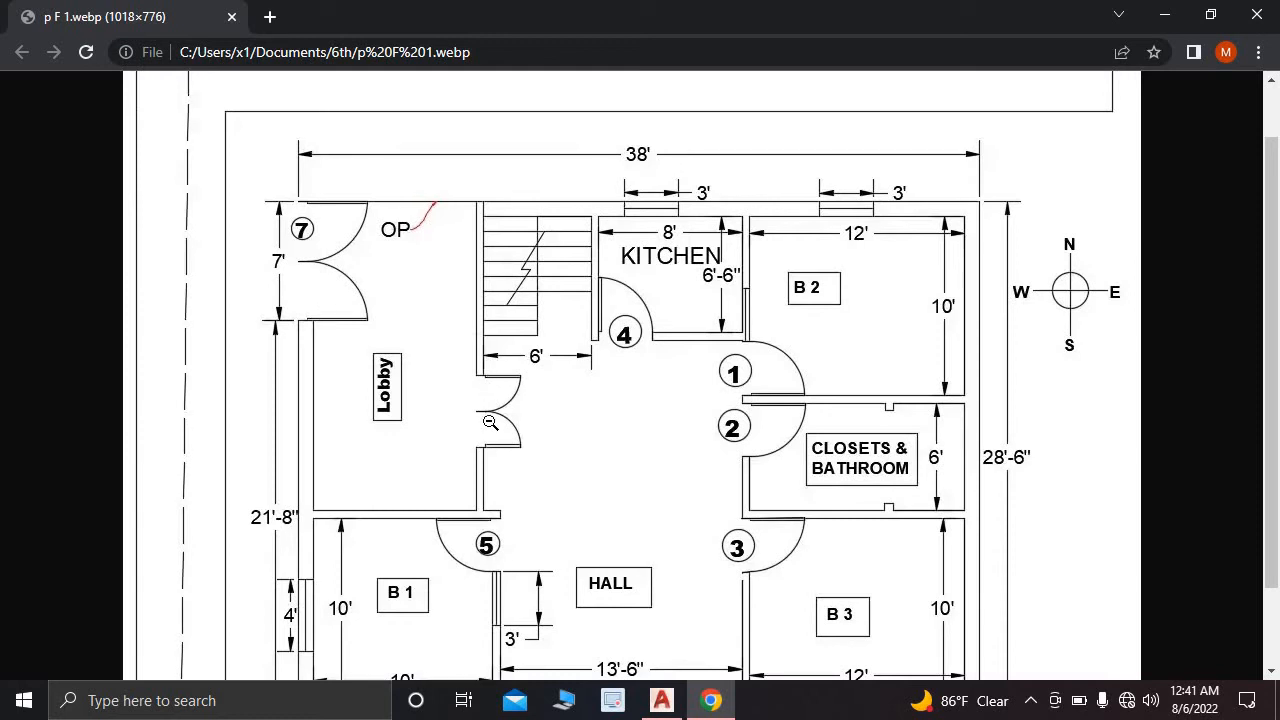
pyautogui.scroll(1, 491, 400)
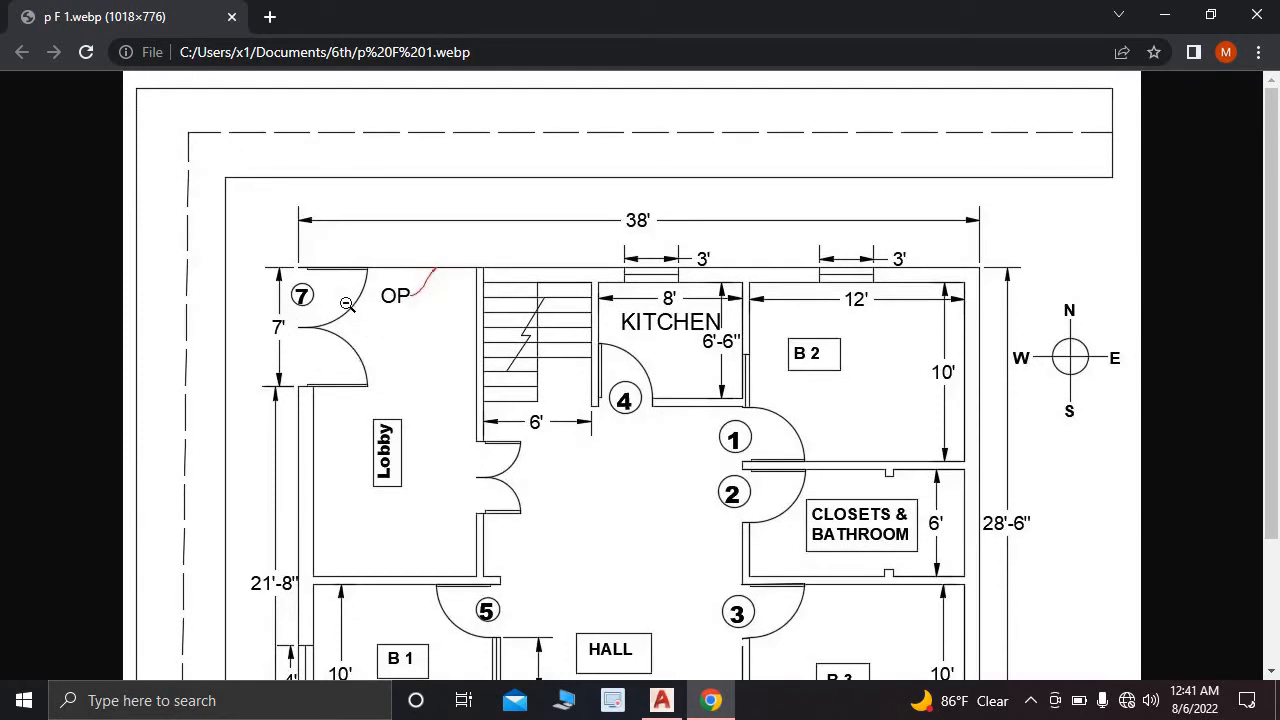
pyautogui.click(662, 700)
# - Resize the upper leaf of the spare double door beside the plan to a 2' opening
pyautogui.scroll(-5, 885, 428)
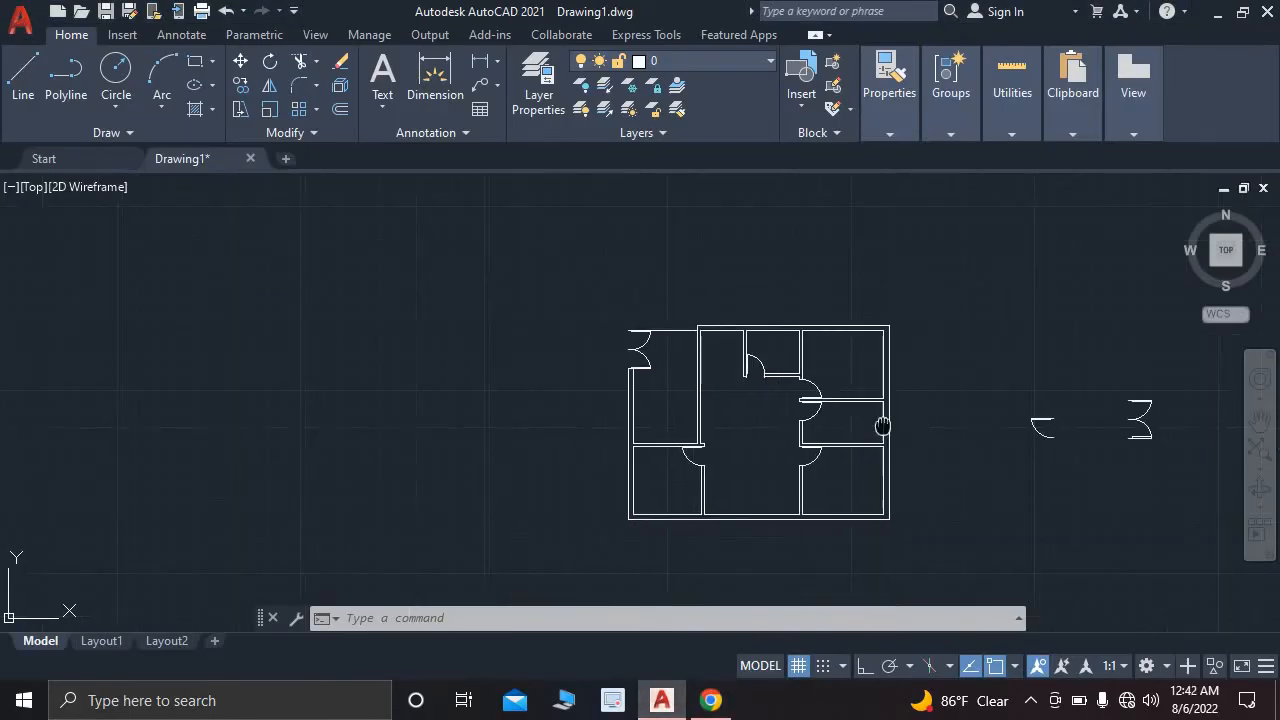
pyautogui.moveTo(883, 428); pyautogui.dragTo(543, 457, button='middle')
pyautogui.scroll(5, 737, 451)
pyautogui.moveTo(905, 429); pyautogui.dragTo(762, 440, button='middle')
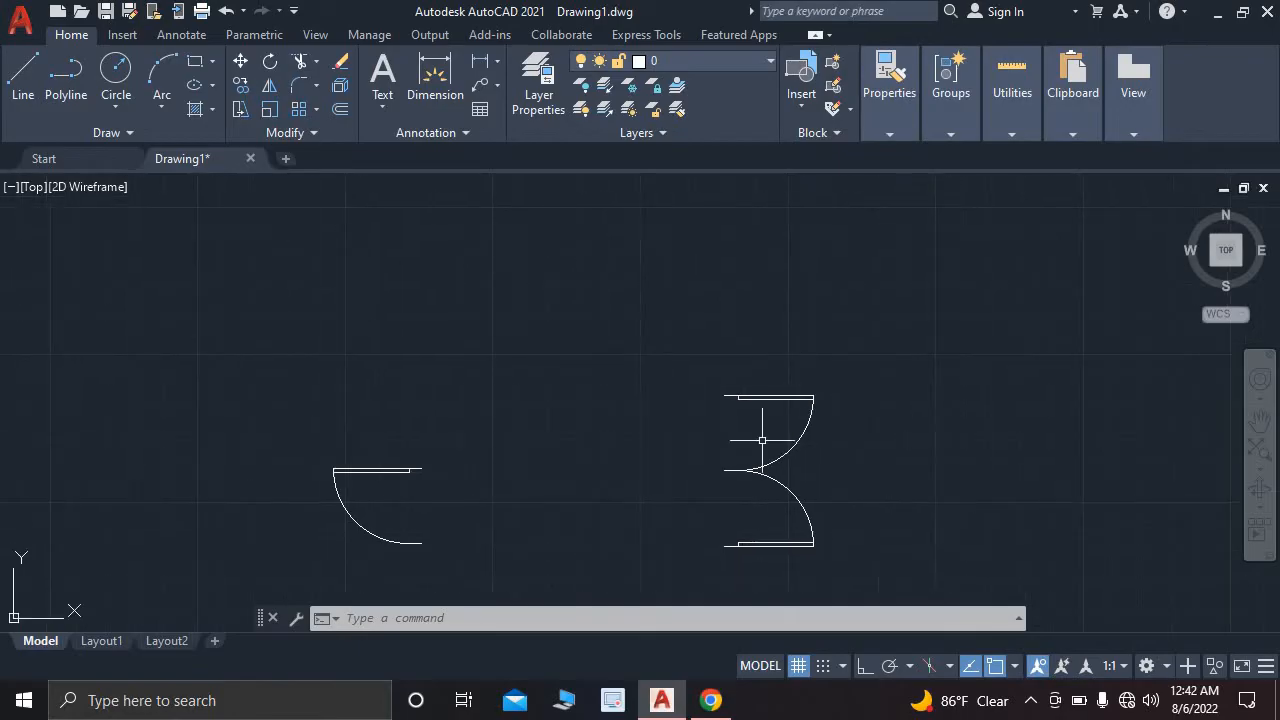
pyautogui.scroll(4, 762, 440)
pyautogui.click(737, 337)
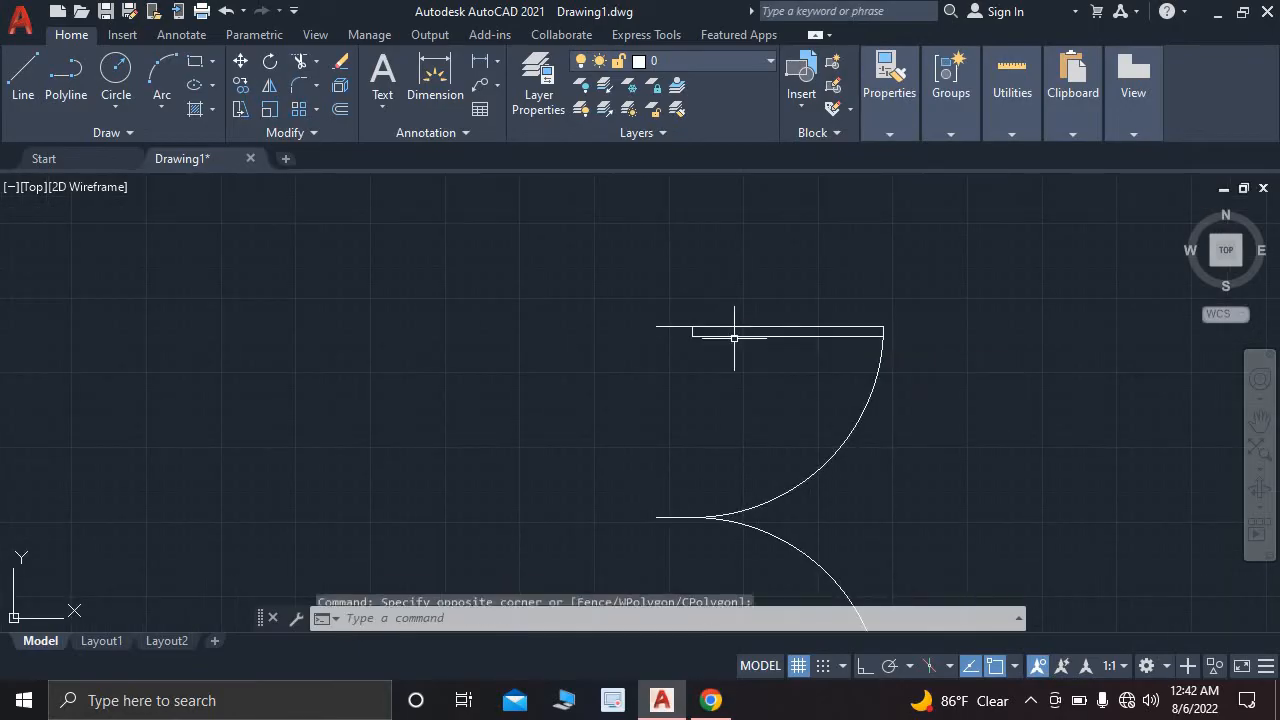
pyautogui.press('Escape')
pyautogui.click(734, 337)
pyautogui.scroll(-2, 737, 360)
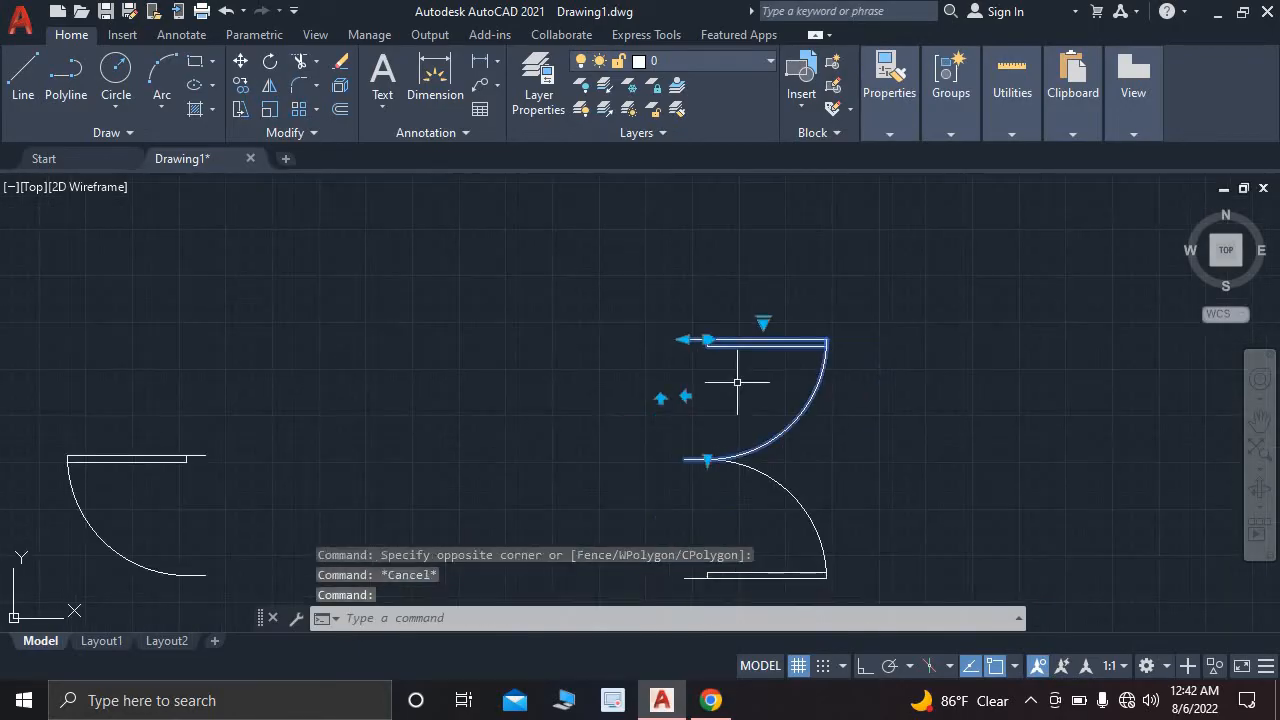
pyautogui.moveTo(737, 382); pyautogui.dragTo(700, 313, button='middle')
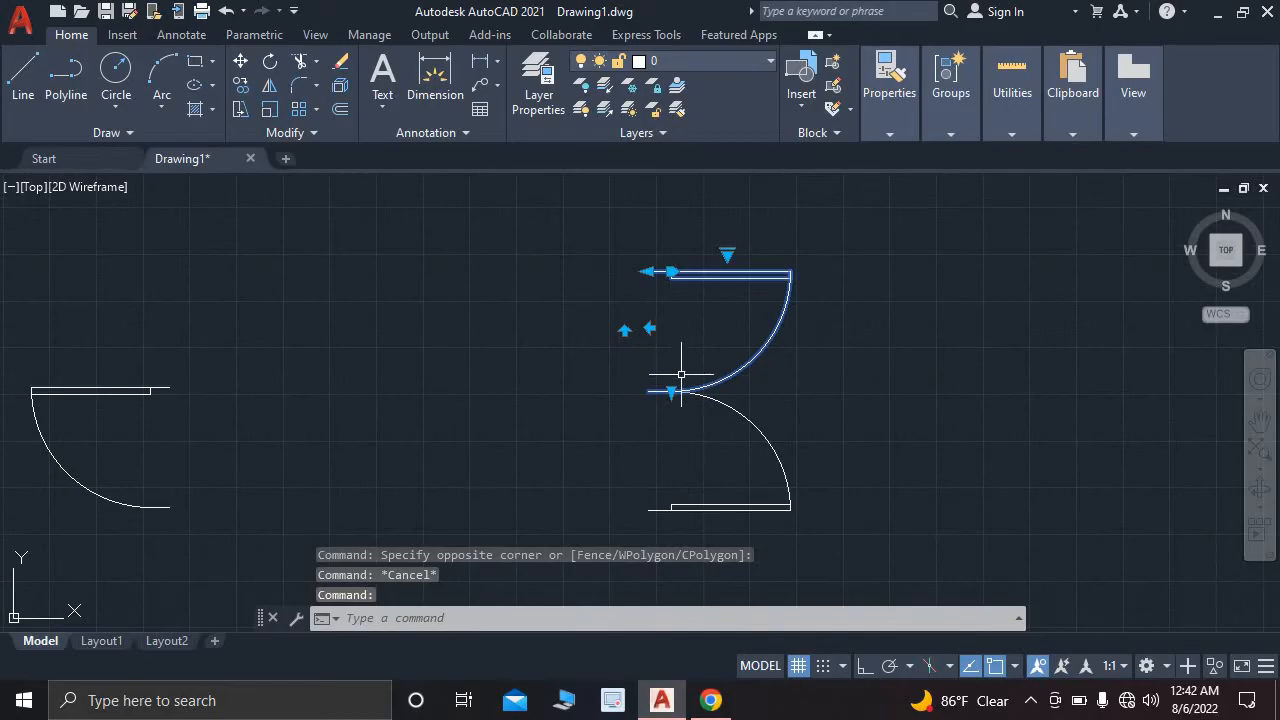
pyautogui.scroll(2, 681, 374)
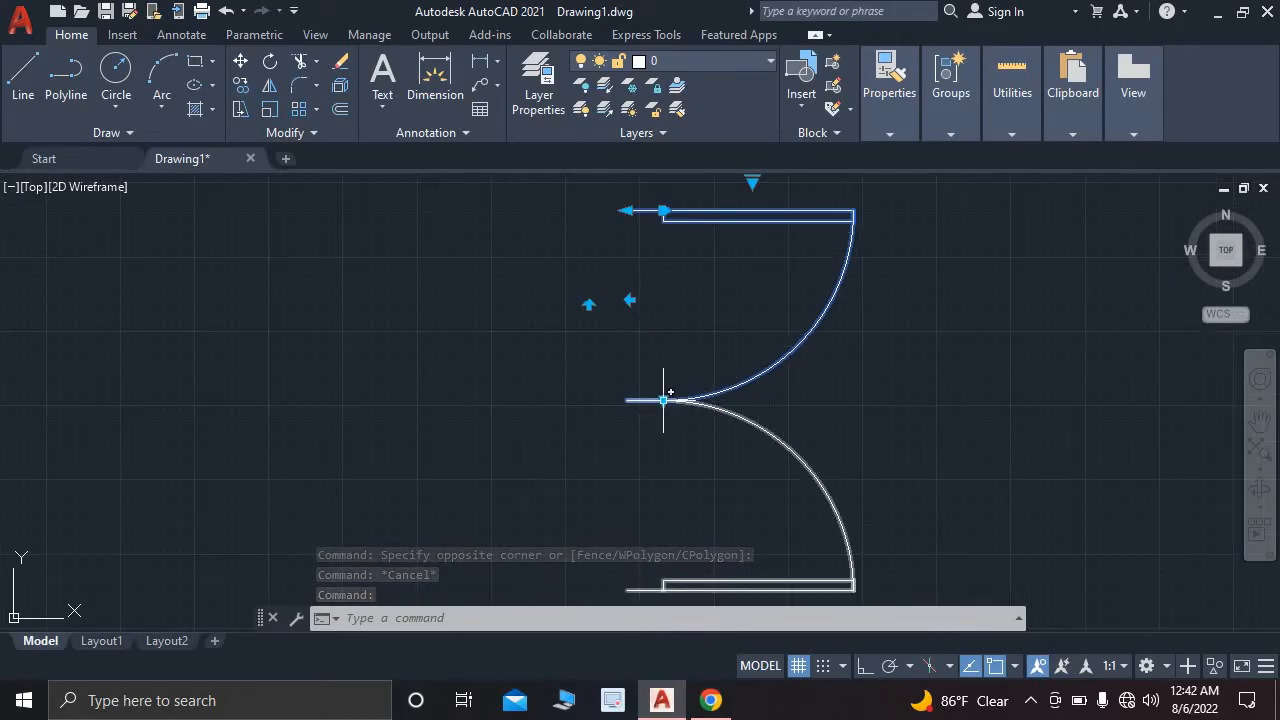
pyautogui.click(663, 400)
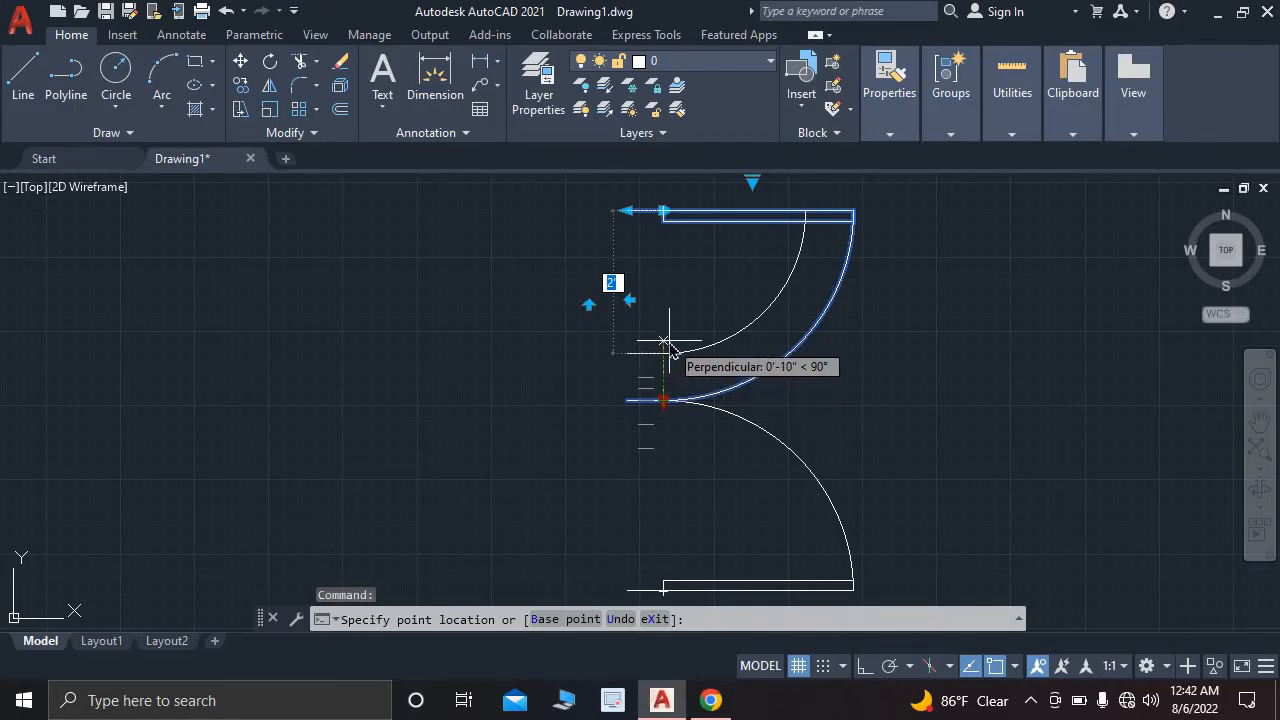
pyautogui.write("2'")
pyautogui.press('Return')
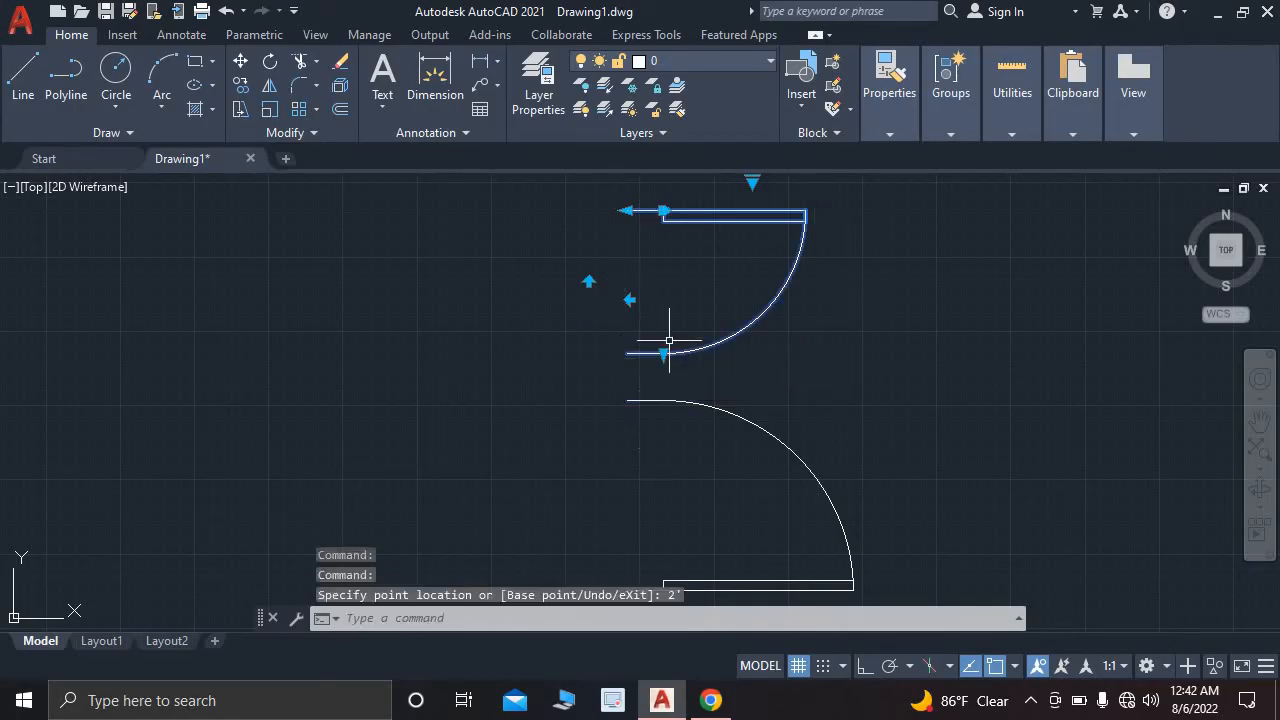
pyautogui.press('Escape')
# - Erase the larger lower leaf of the spare double door
pyautogui.scroll(-2, 710, 380)
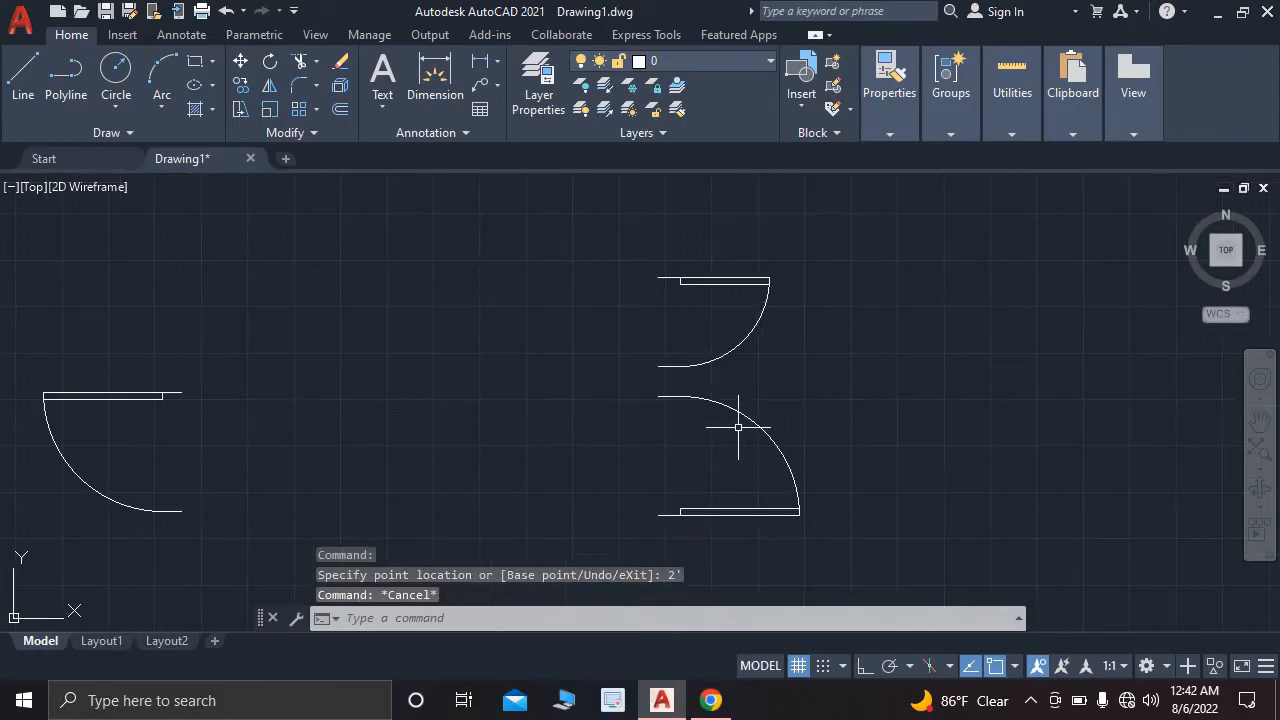
pyautogui.click(739, 412)
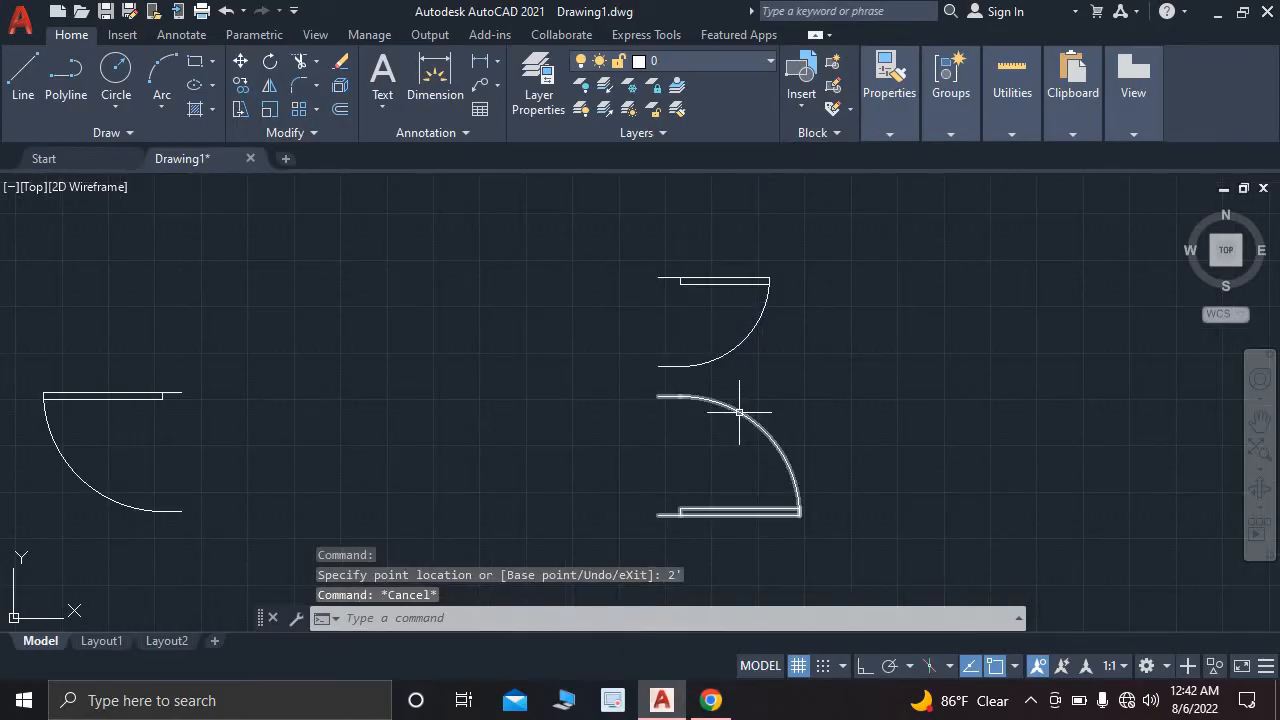
pyautogui.click(340, 61)
# - Mirror the 2' door leaf about a horizontal line through its lower jamb end, keeping the source, with Ortho on
pyautogui.scroll(2, 714, 285)
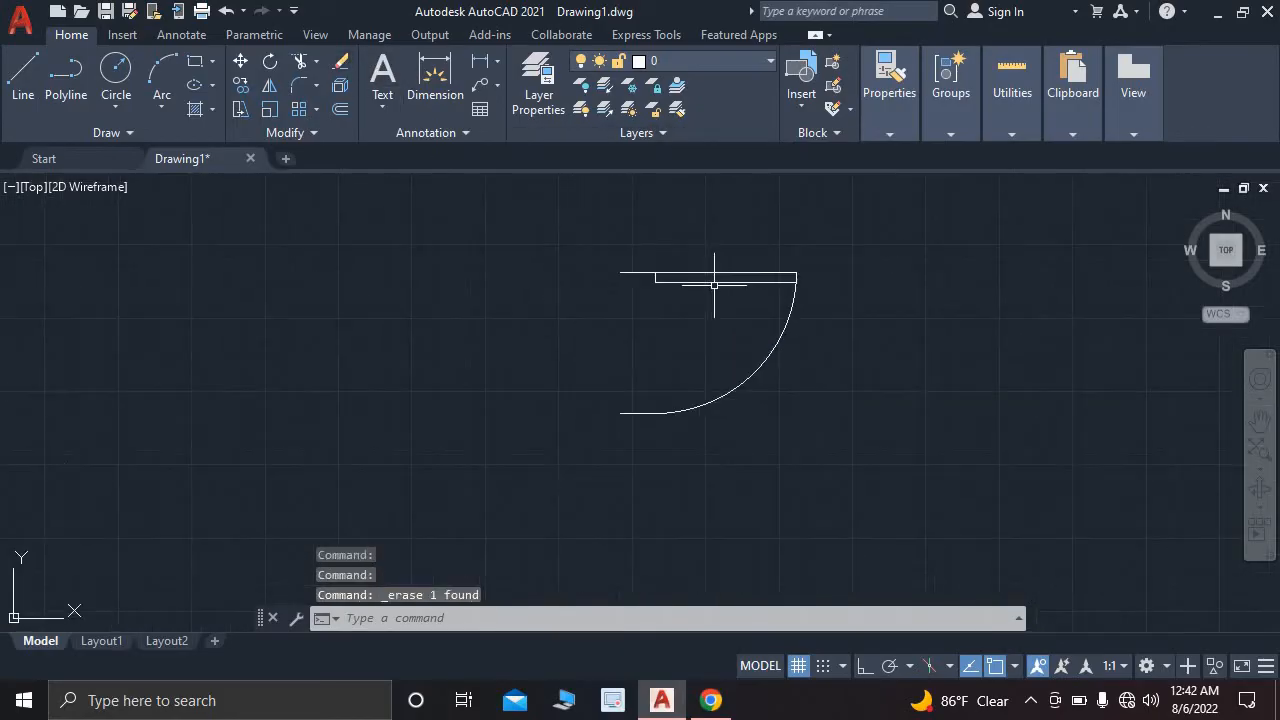
pyautogui.click(605, 248)
pyautogui.click(829, 457)
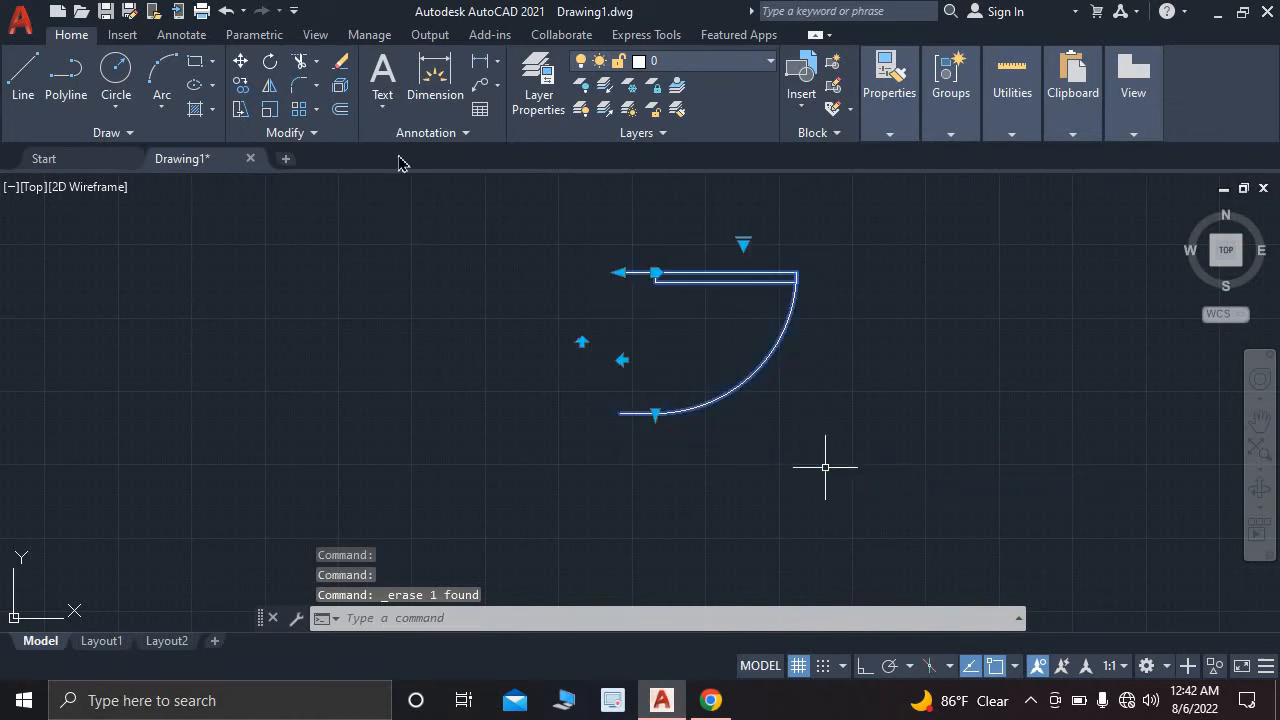
pyautogui.click(269, 85)
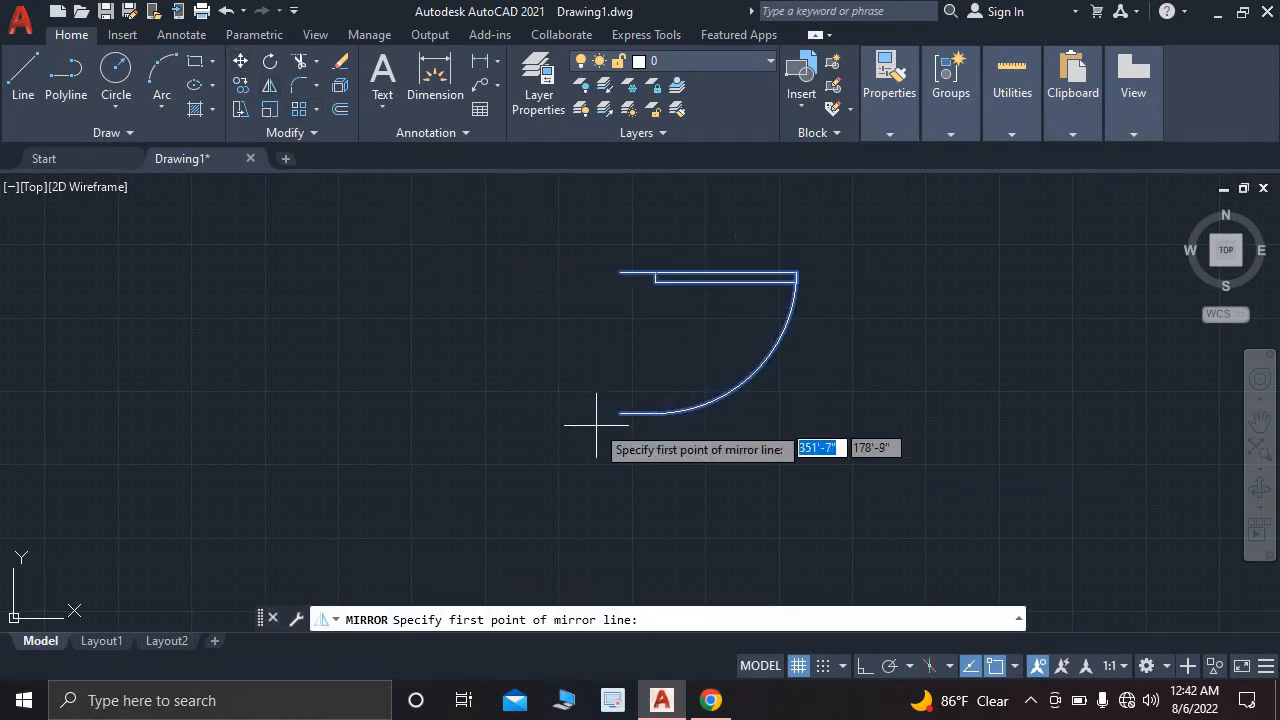
pyautogui.click(620, 412)
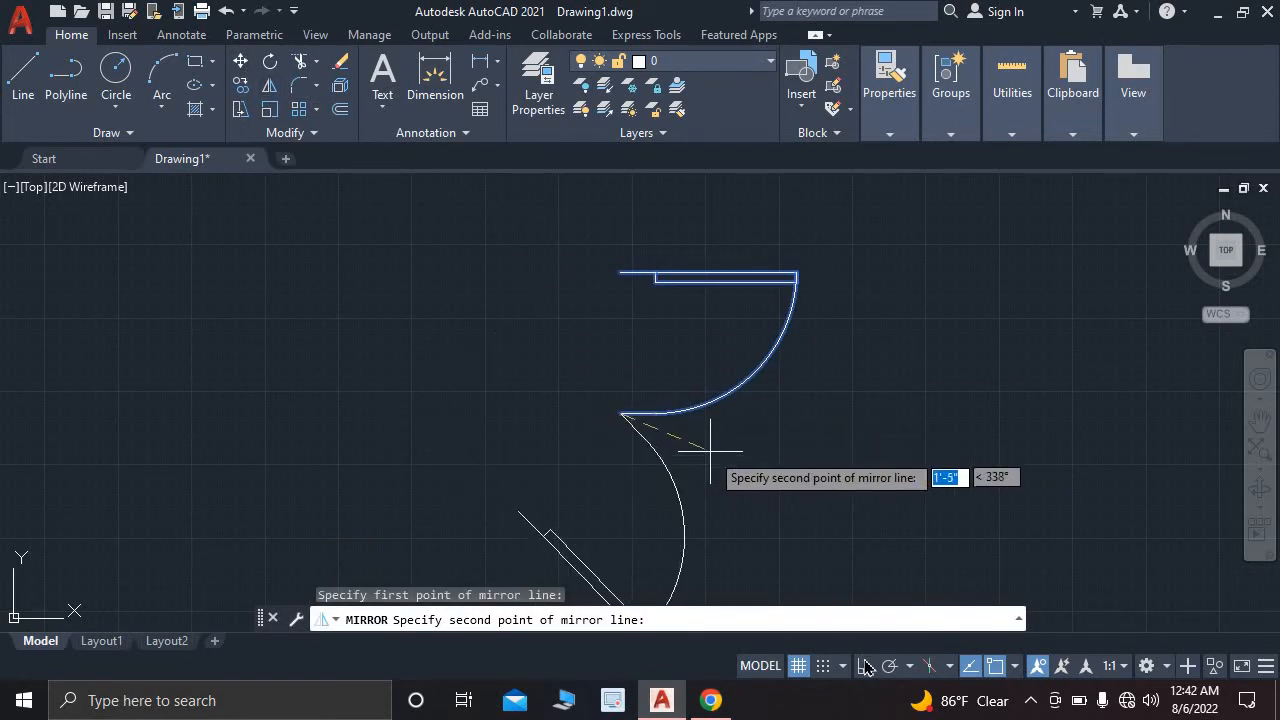
pyautogui.press('F8')
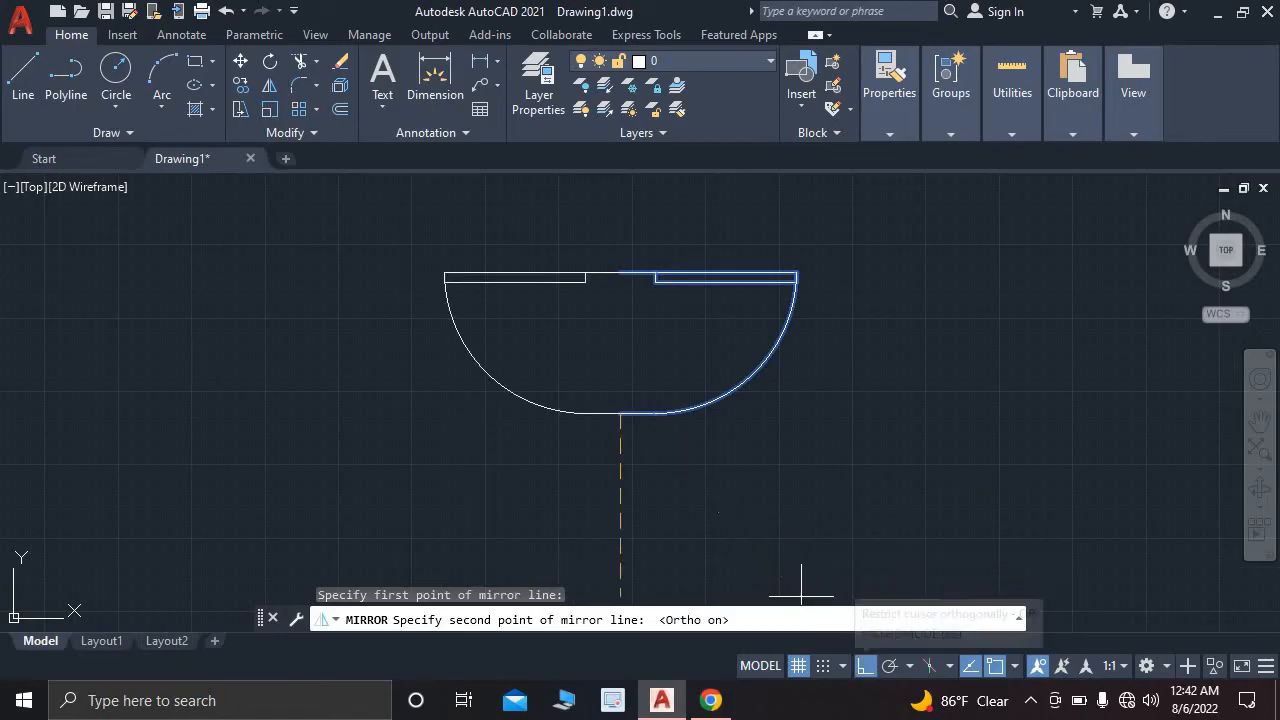
pyautogui.click(742, 507)
pyautogui.press('Return')
pyautogui.scroll(-6, 706, 392)
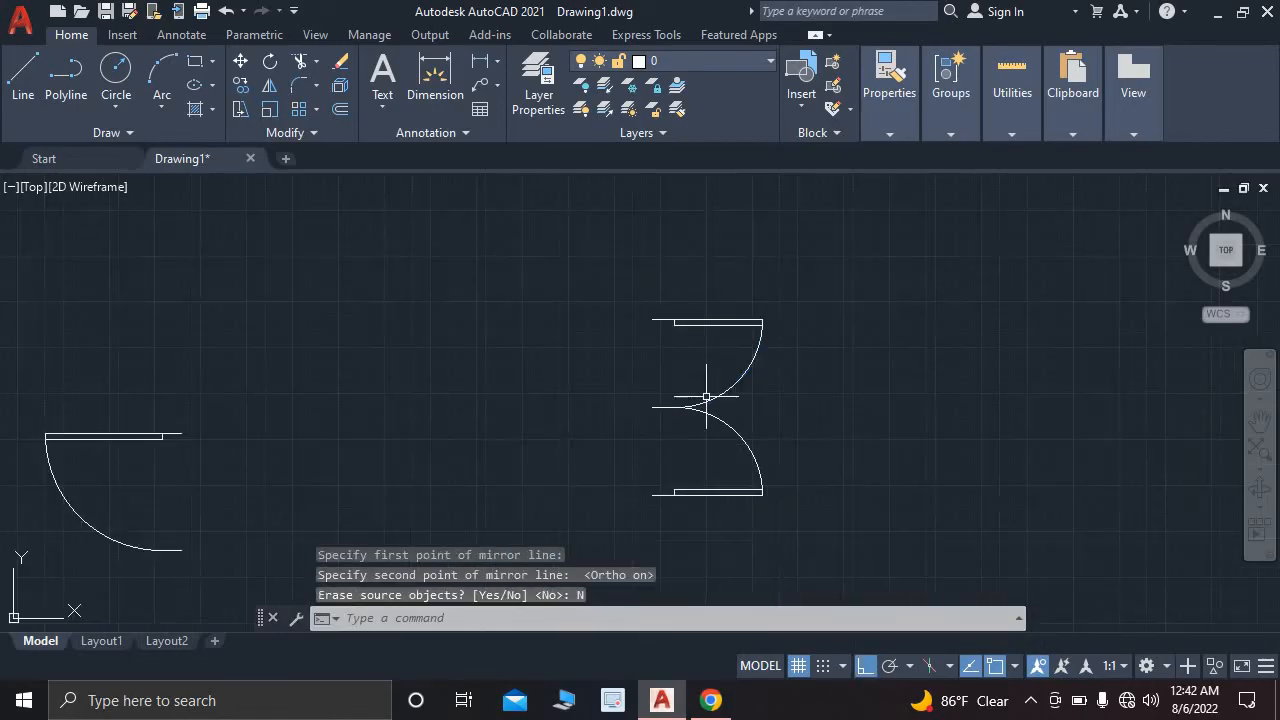
# - Copy the smaller double door from its middle end point onto the lobby-side line of the lobby–hall wall, with Ortho off
pyautogui.scroll(-3, 706, 392)
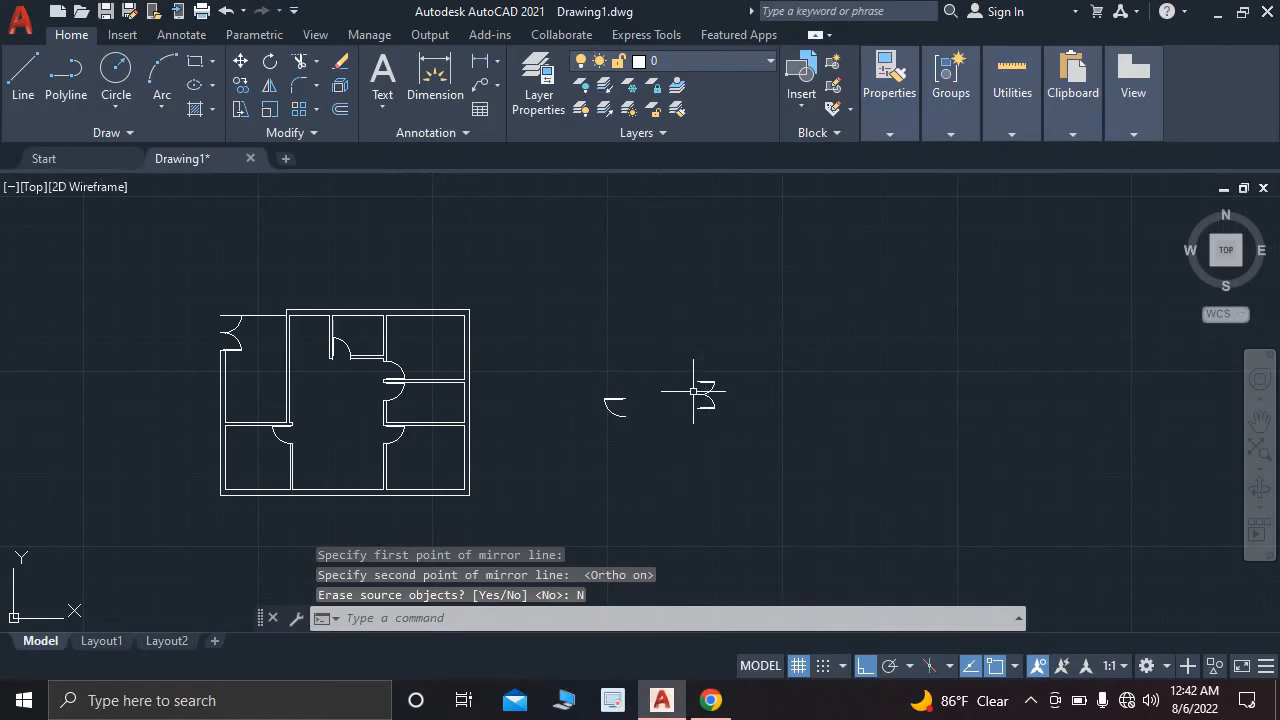
pyautogui.scroll(4, 693, 391)
pyautogui.click(666, 343)
pyautogui.click(780, 440)
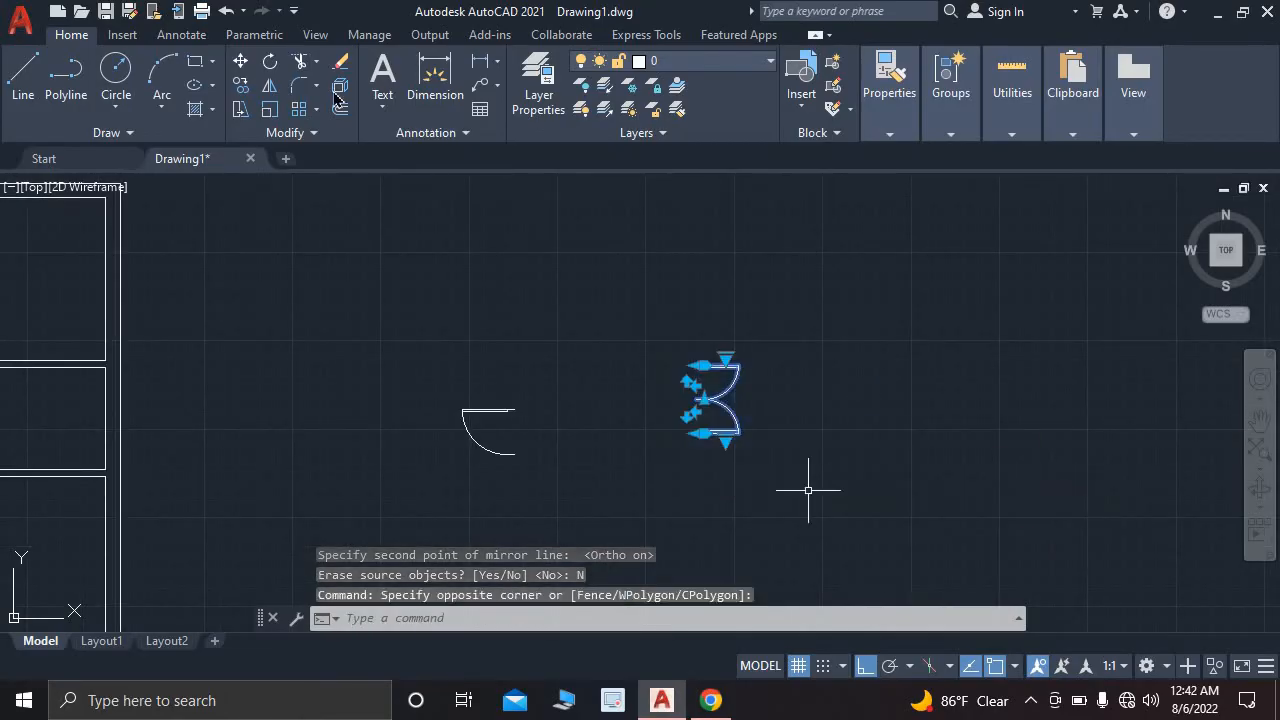
pyautogui.click(240, 84)
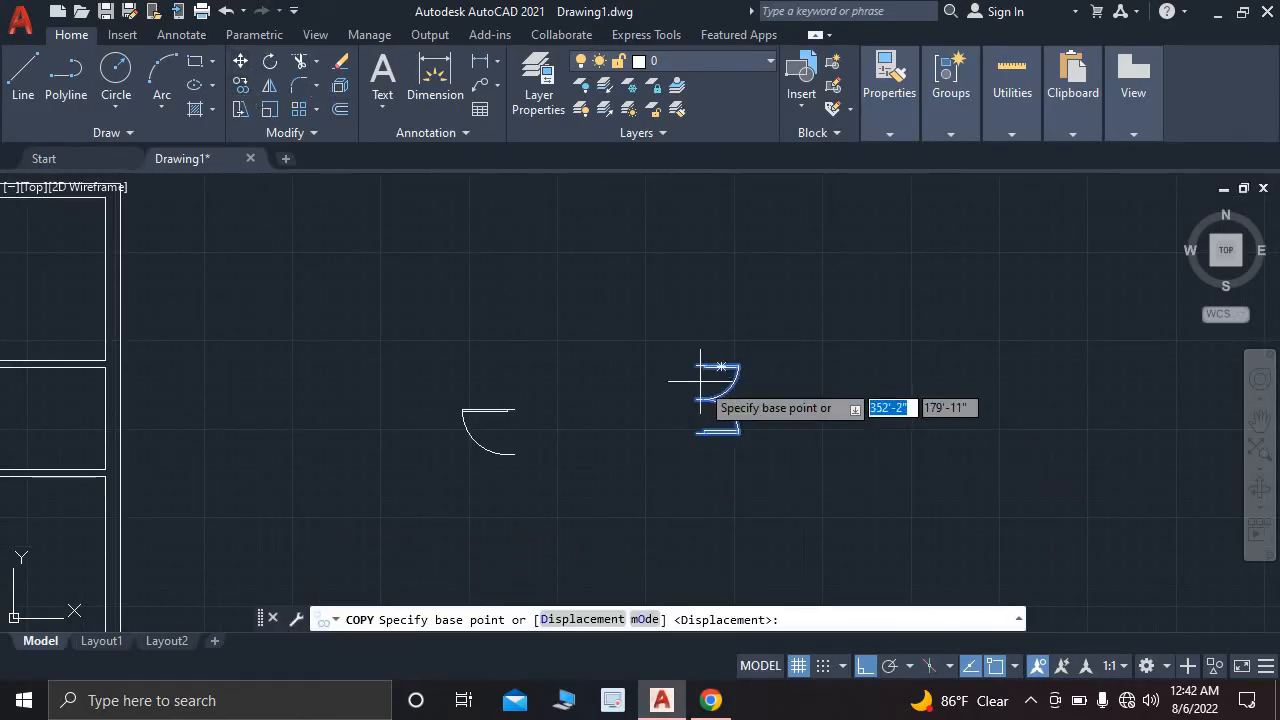
pyautogui.scroll(3, 686, 371)
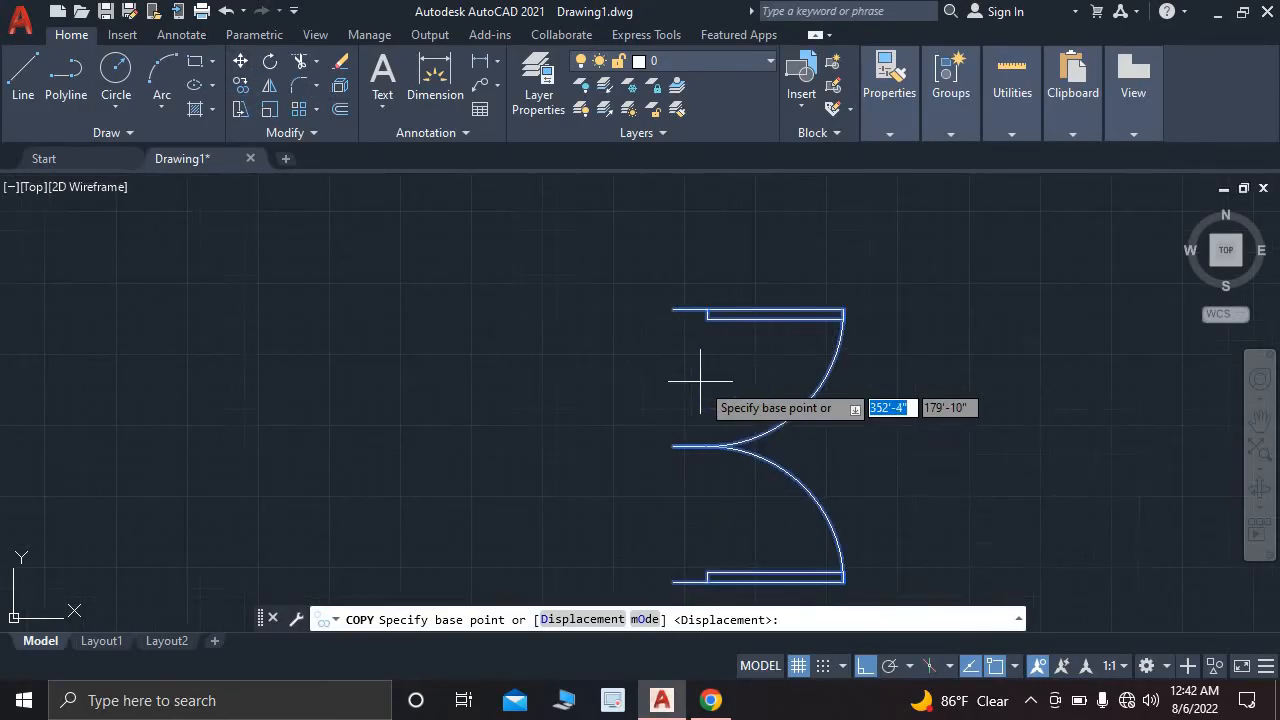
pyautogui.click(672, 445)
pyautogui.scroll(-4, 366, 306)
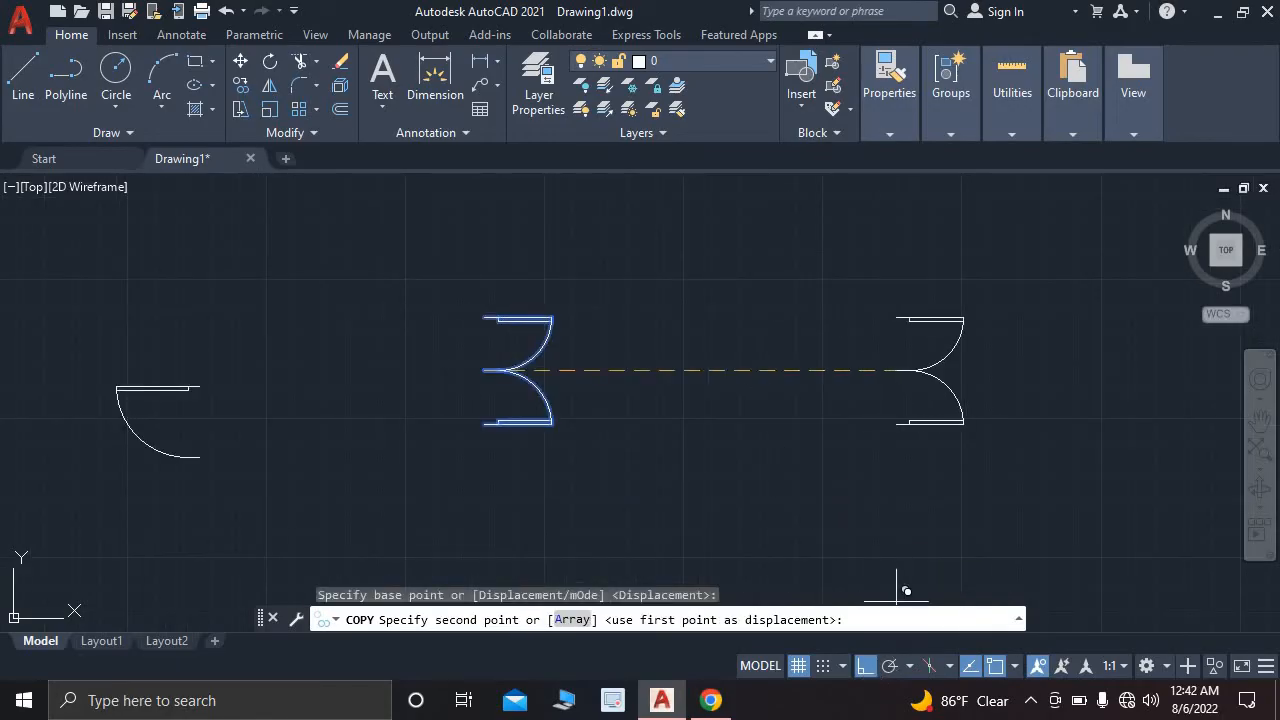
pyautogui.press('F8')
pyautogui.scroll(-4, 600, 402)
pyautogui.moveTo(606, 404); pyautogui.dragTo(1086, 339, button='middle')
pyautogui.scroll(-2, 1086, 339)
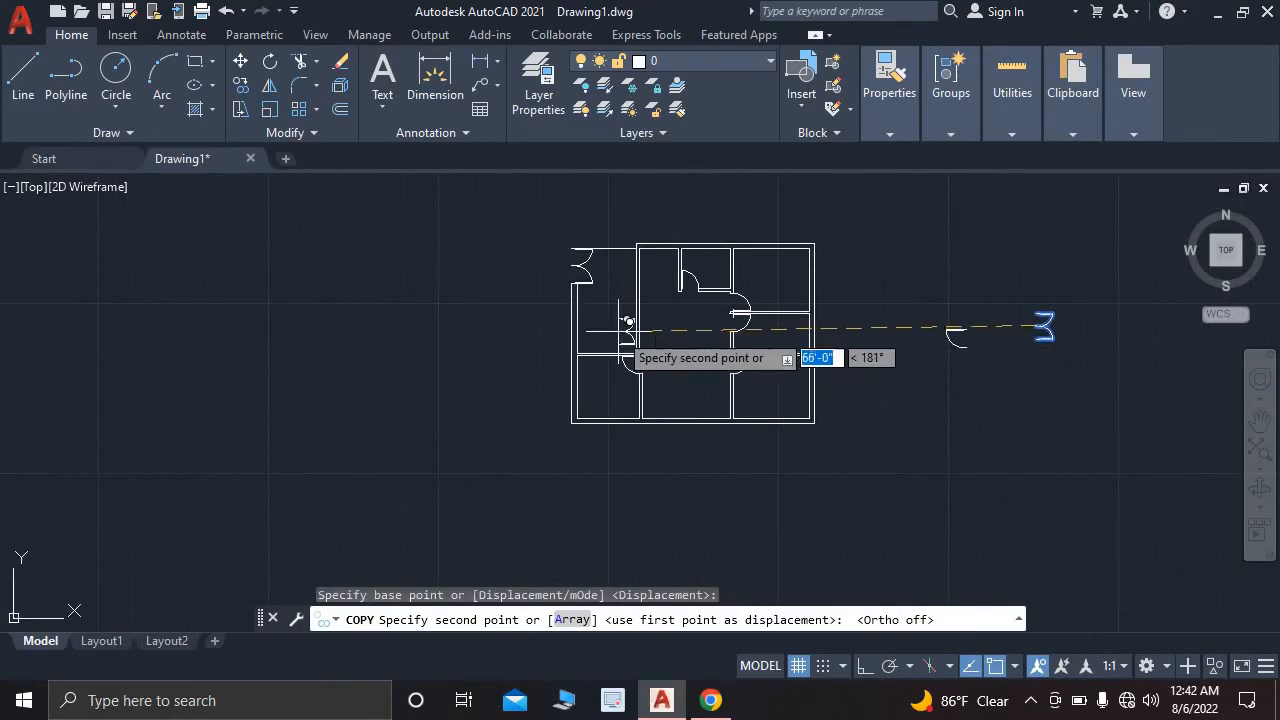
pyautogui.scroll(5, 566, 306)
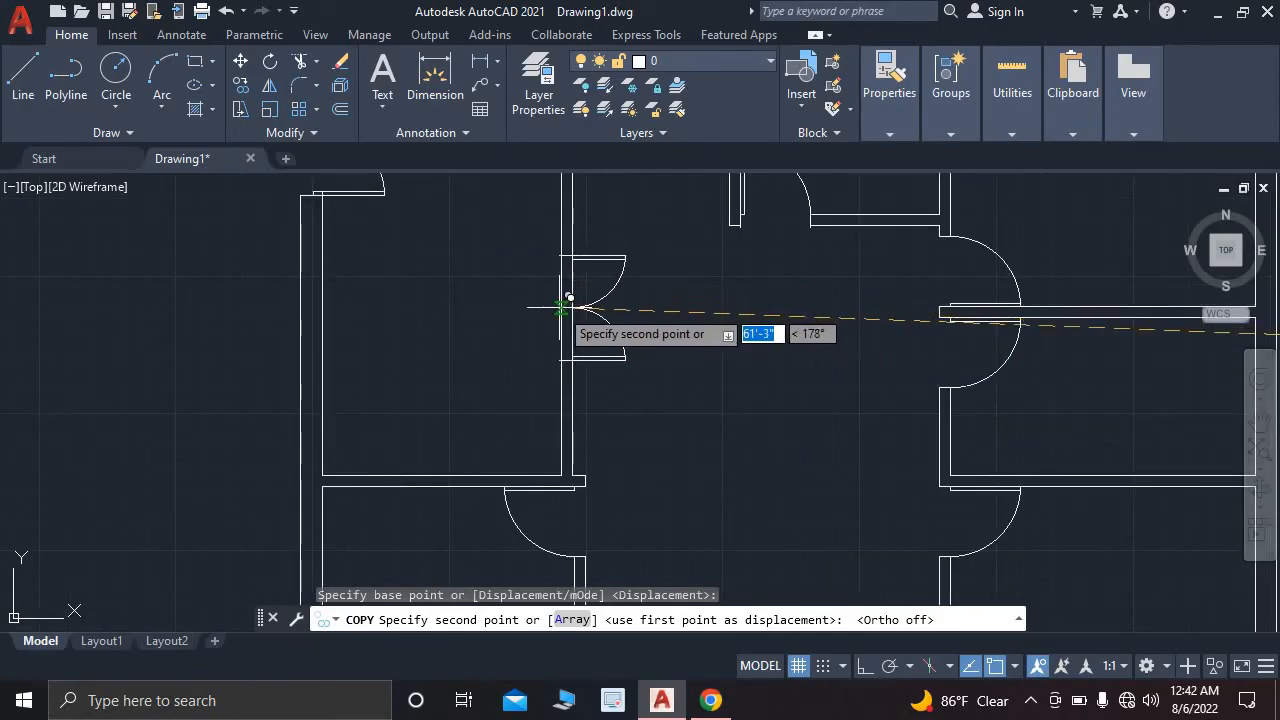
pyautogui.scroll(2, 564, 340)
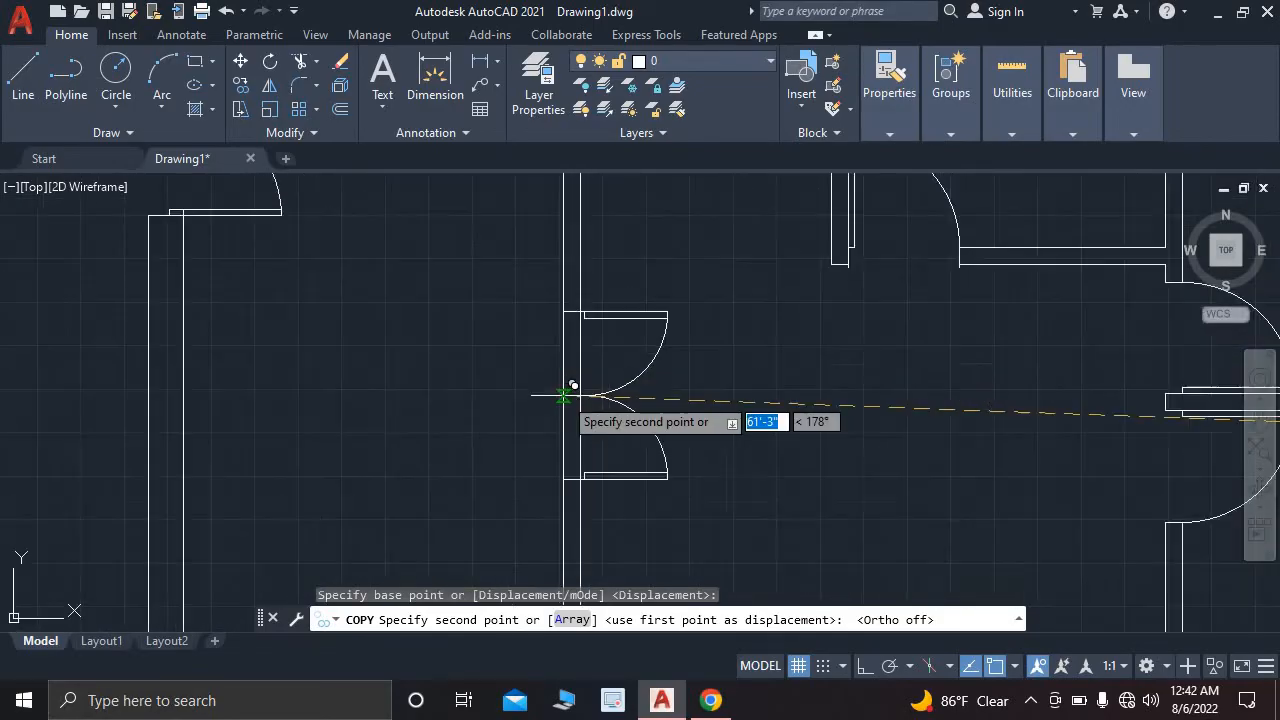
pyautogui.scroll(1, 564, 396)
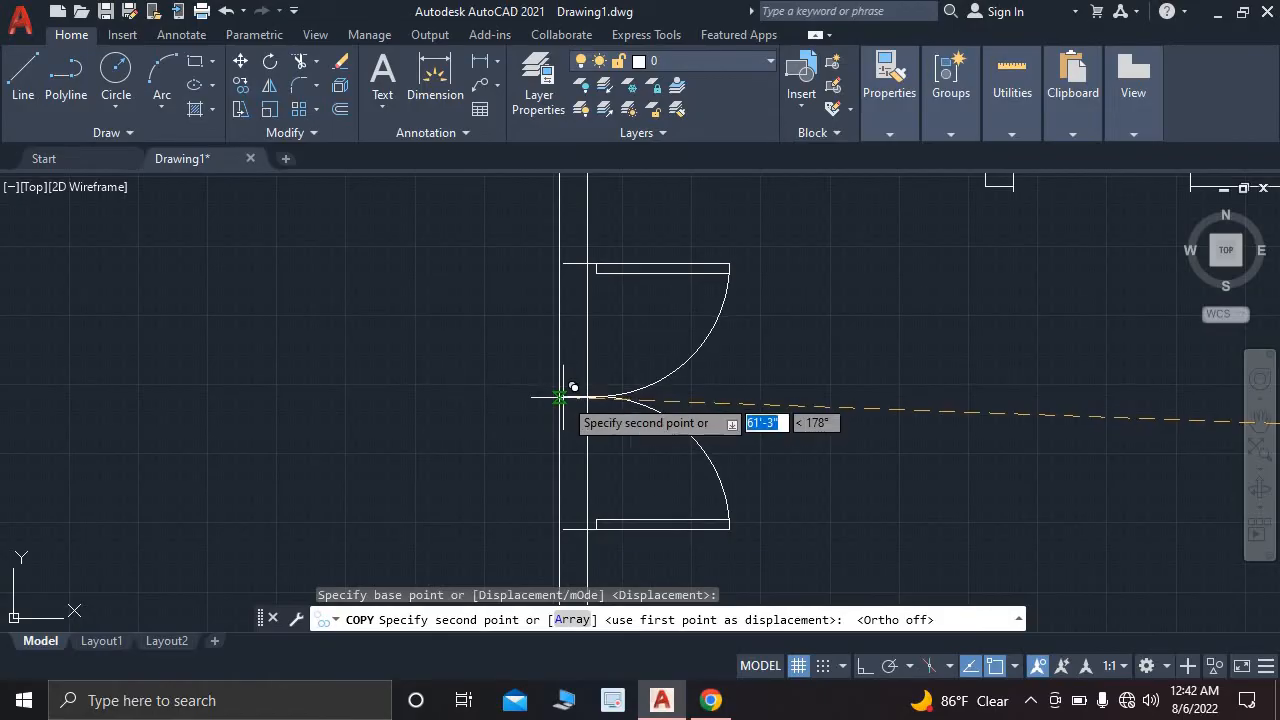
pyautogui.scroll(-4, 562, 398)
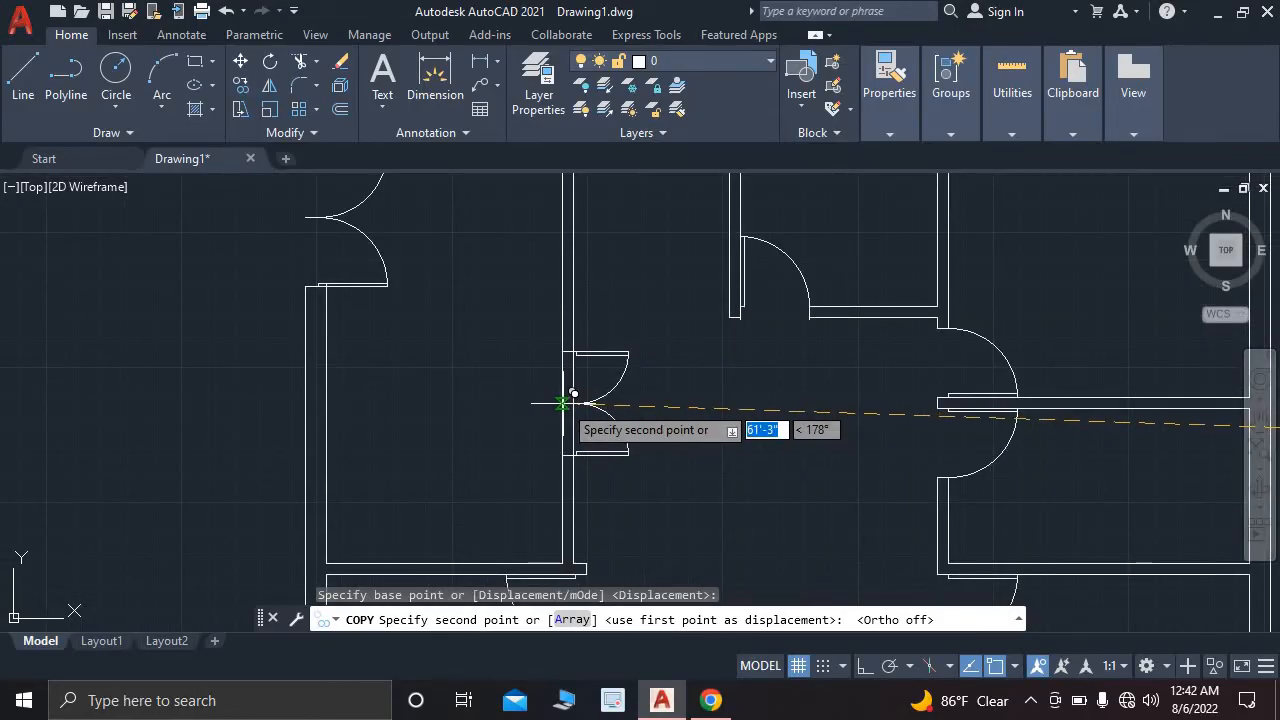
pyautogui.scroll(2, 563, 400)
pyautogui.scroll(3, 562, 400)
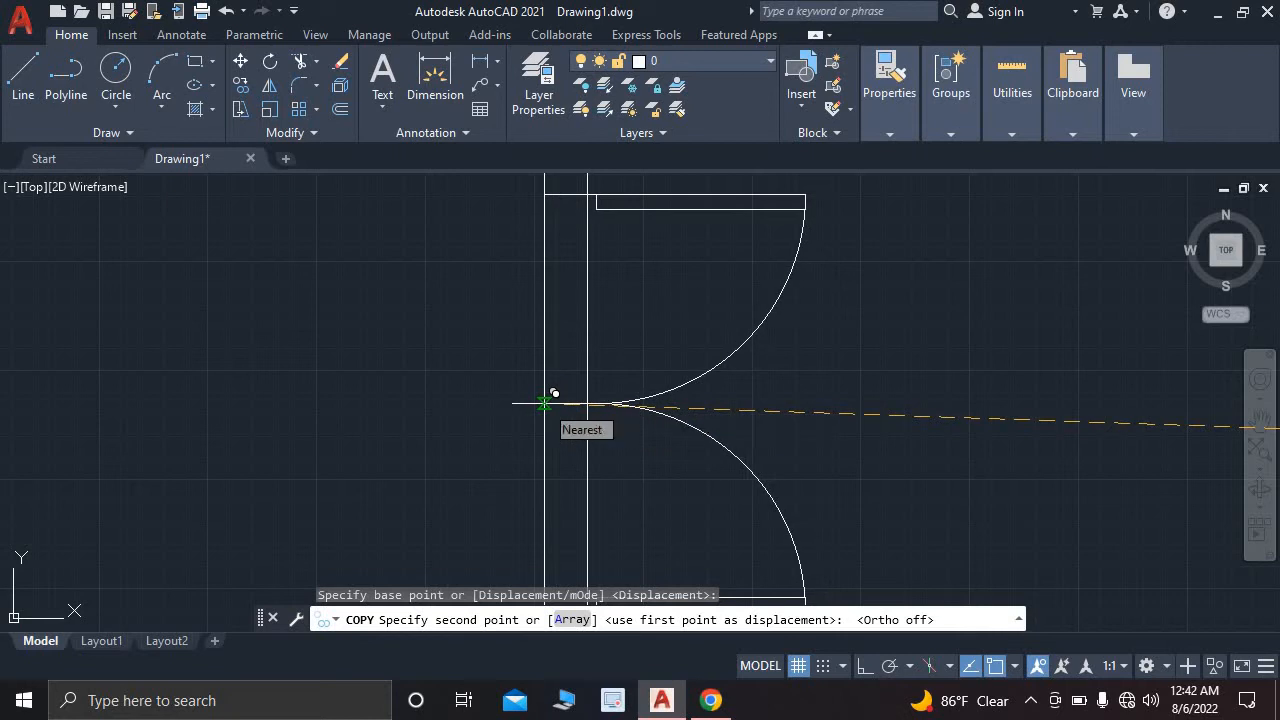
pyautogui.click(543, 402)
pyautogui.press('Escape')
# - Trim both lines of the lobby–hall wall across the full opening of the new double door
pyautogui.scroll(-4, 620, 375)
pyautogui.scroll(-2, 680, 368)
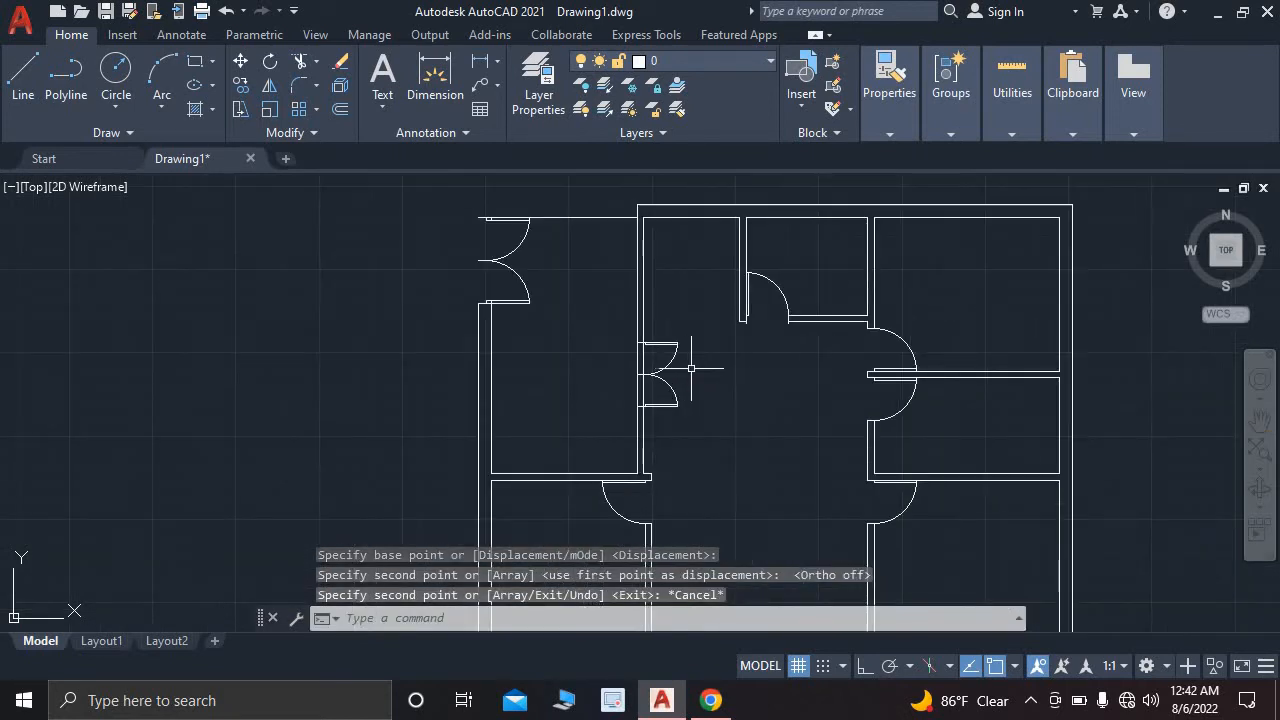
pyautogui.press('Return')
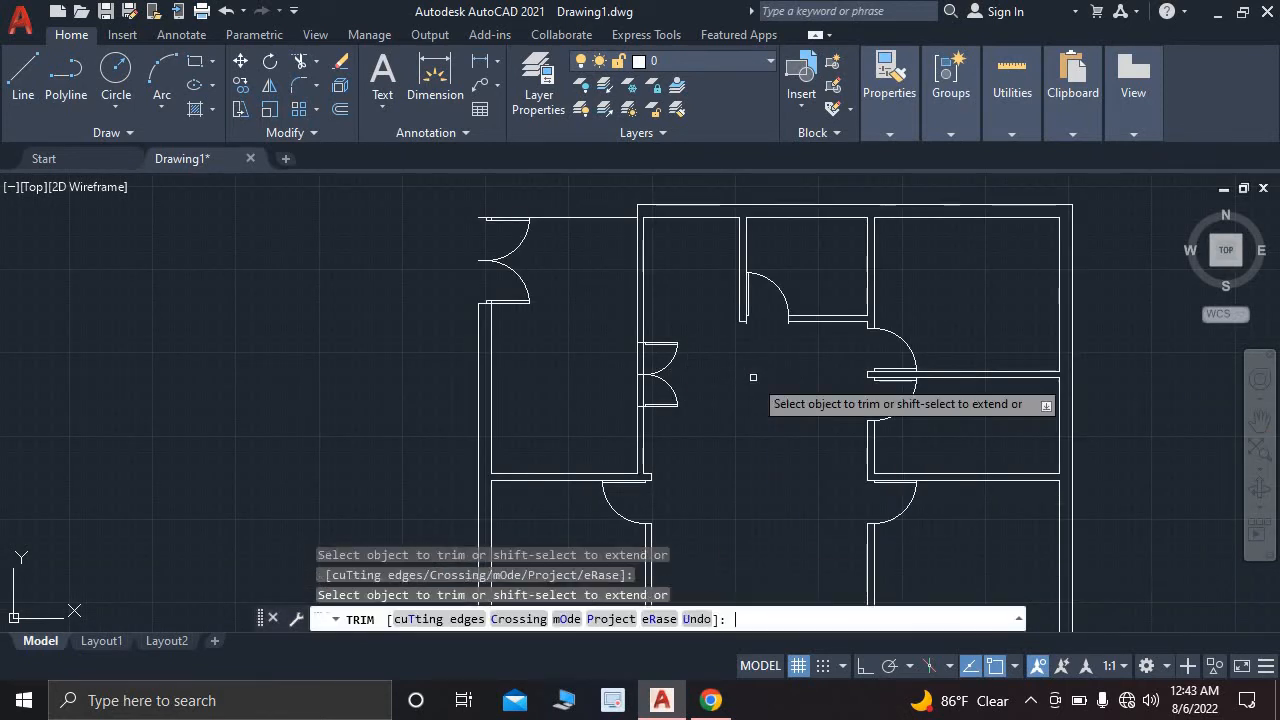
pyautogui.scroll(3, 645, 386)
pyautogui.scroll(2, 645, 386)
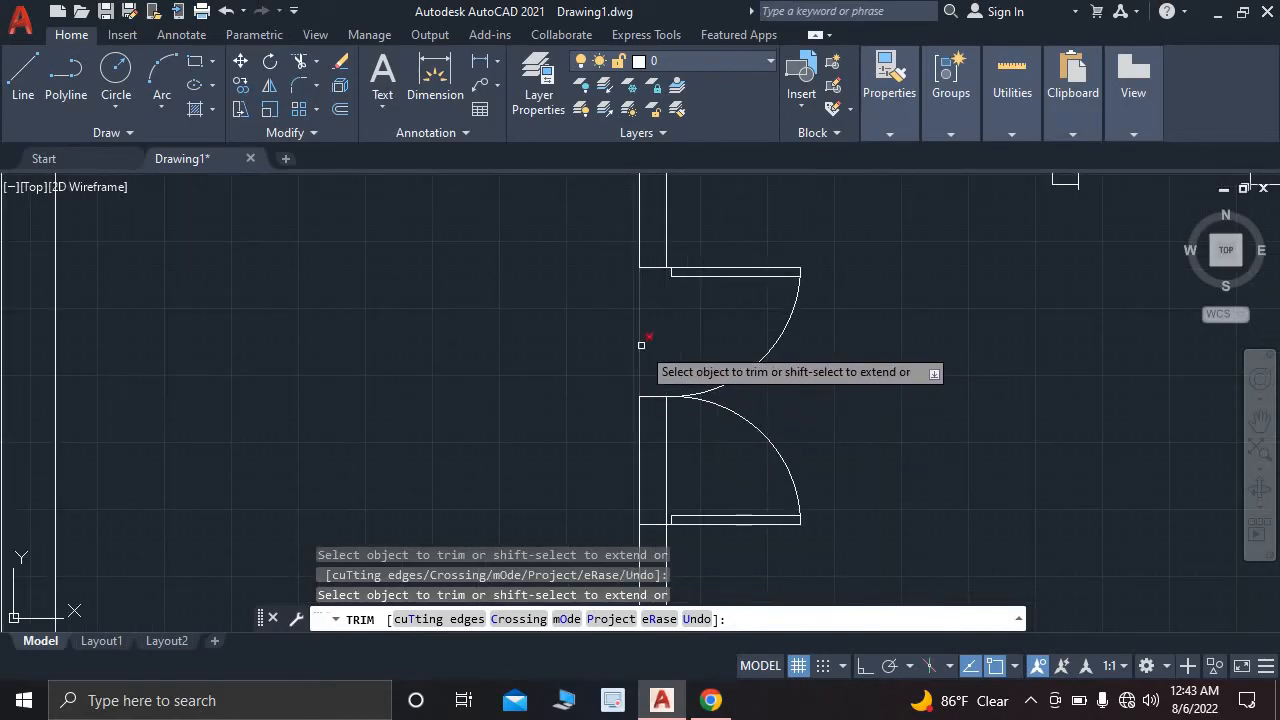
pyautogui.scroll(-3, 684, 372)
pyautogui.scroll(4, 686, 376)
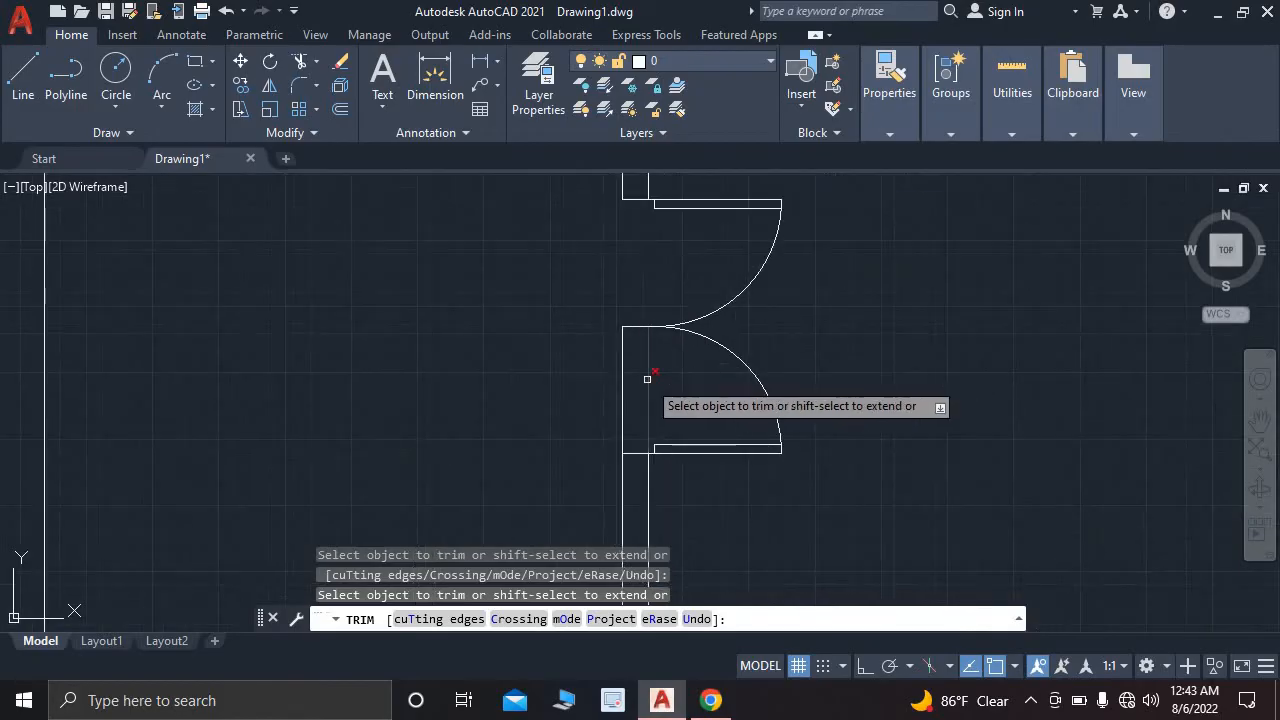
pyautogui.click(646, 382)
pyautogui.click(621, 386)
pyautogui.scroll(-6, 758, 365)
pyautogui.press('Escape')
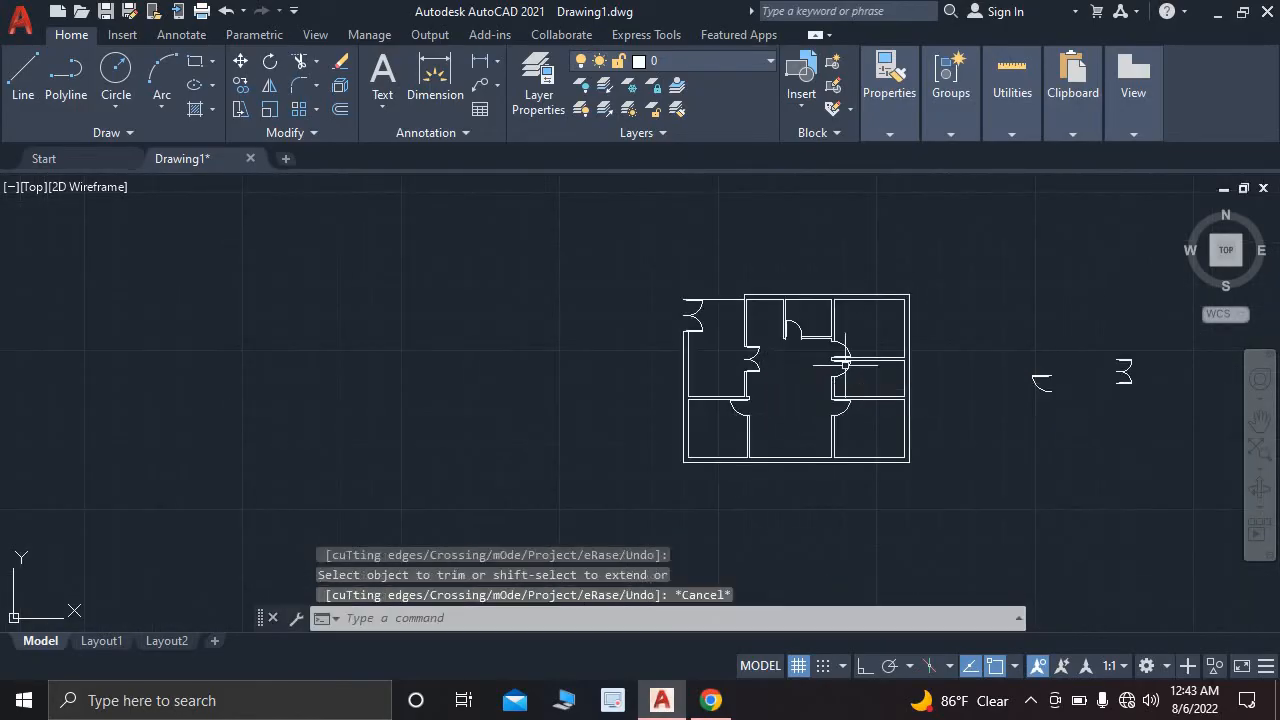
# - Switch between the drawing and the reference image in Chrome to compare the placed doors and examine the room labels
pyautogui.scroll(3, 810, 400)
pyautogui.scroll(-2, 623, 423)
pyautogui.click(710, 703)
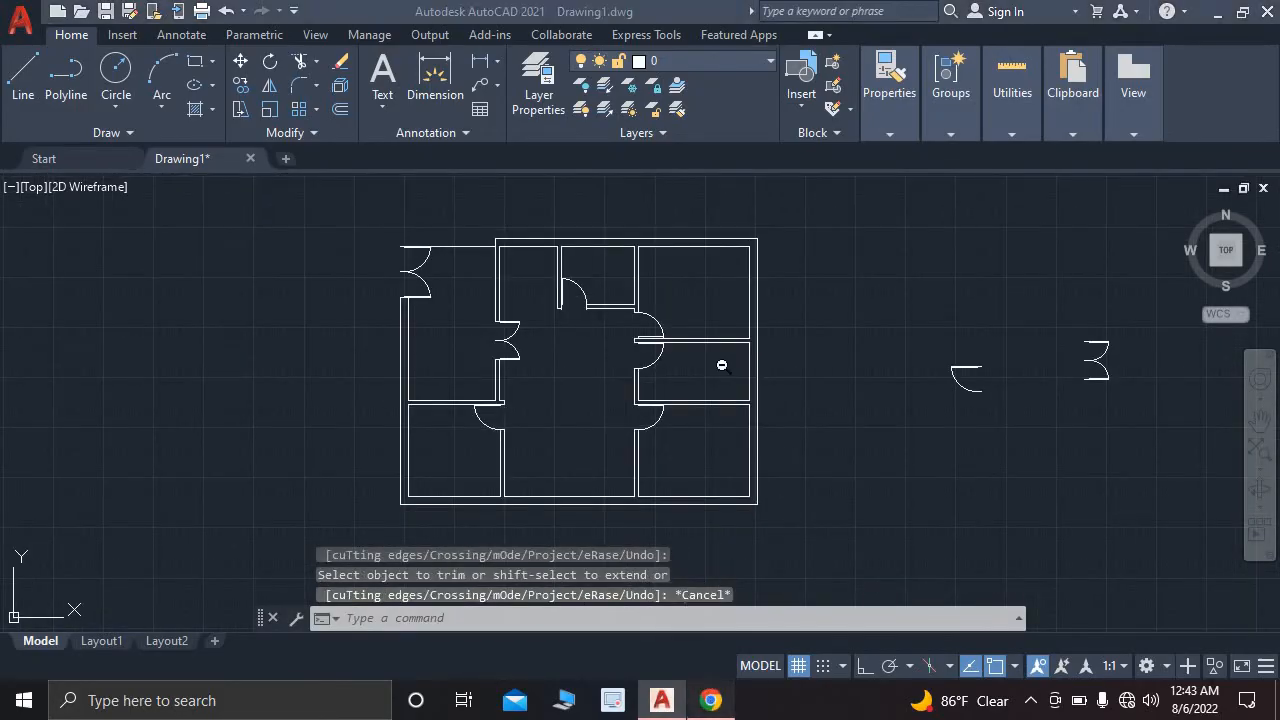
pyautogui.scroll(-2, 605, 360)
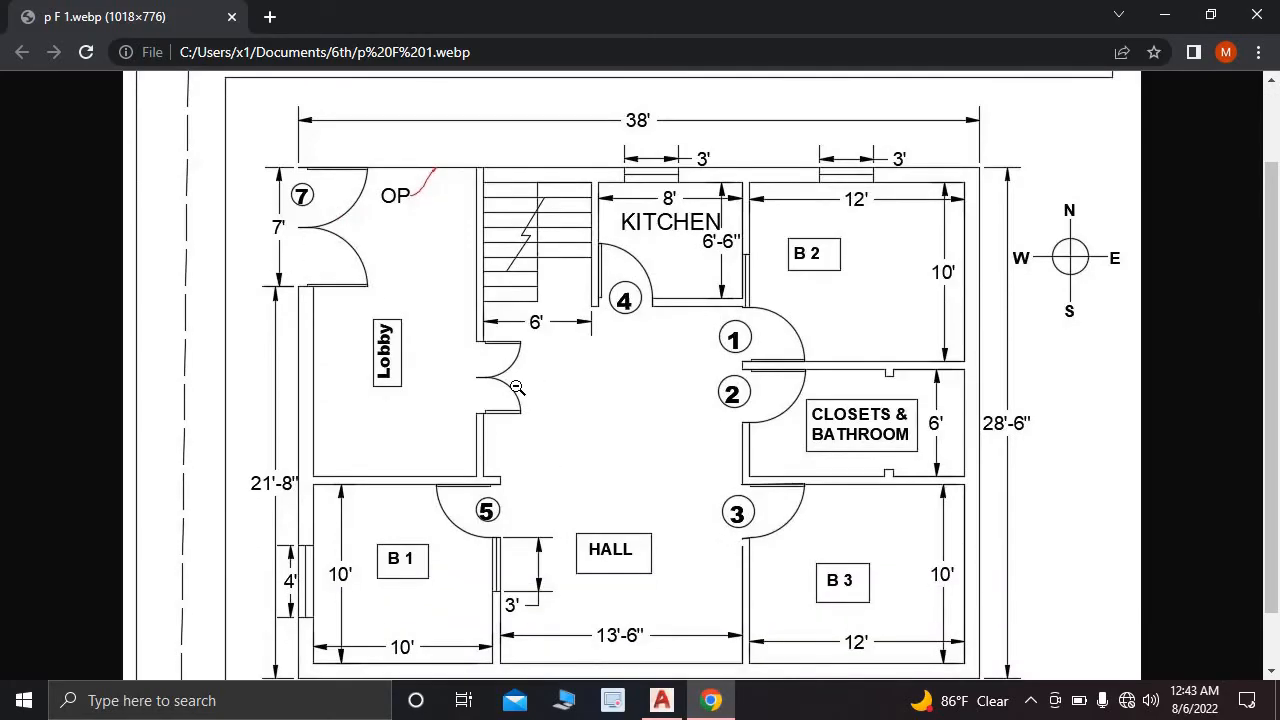
pyautogui.scroll(-1, 518, 420)
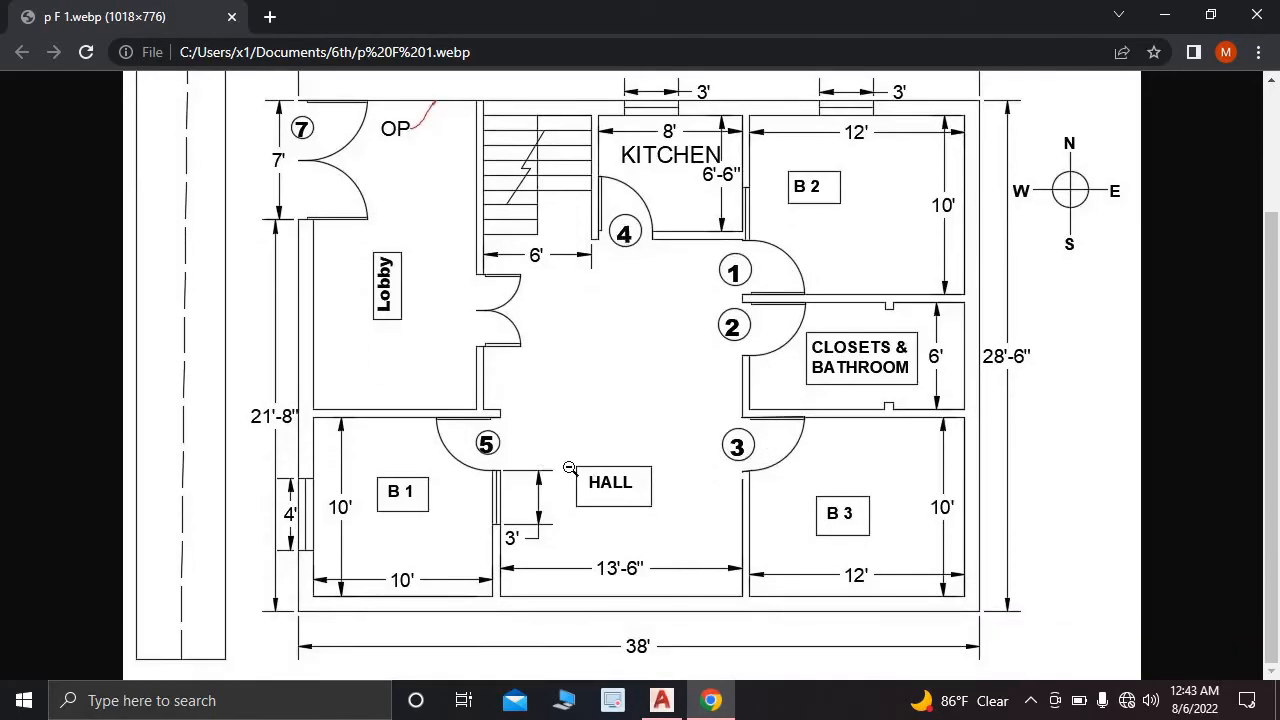
pyautogui.scroll(1, 853, 541)
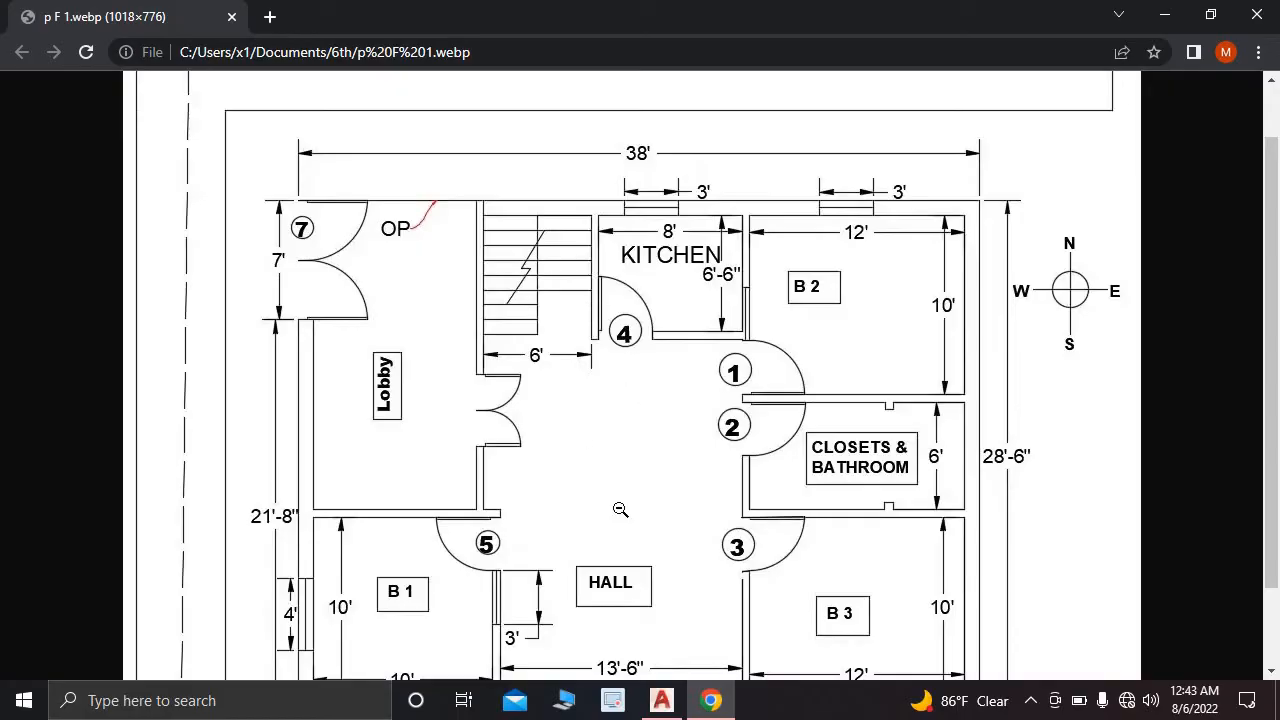
pyautogui.click(683, 670)
pyautogui.click(661, 700)
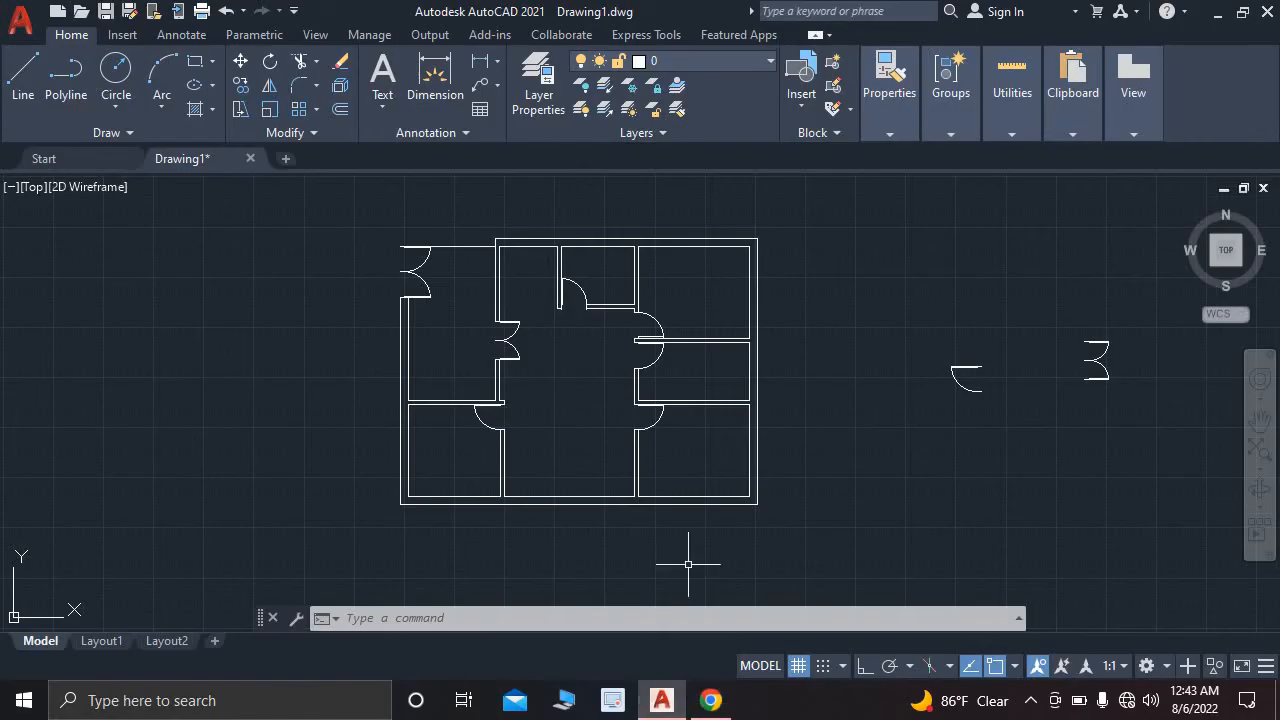
pyautogui.scroll(2, 596, 328)
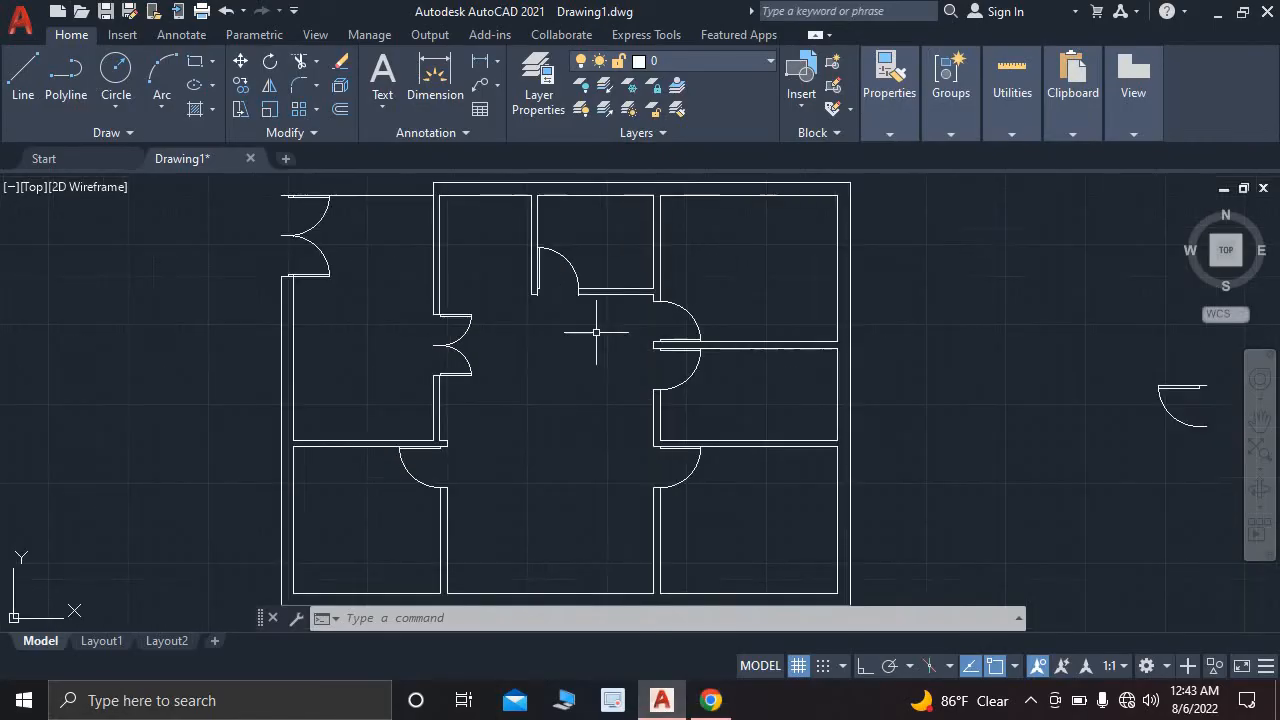
pyautogui.click(710, 700)
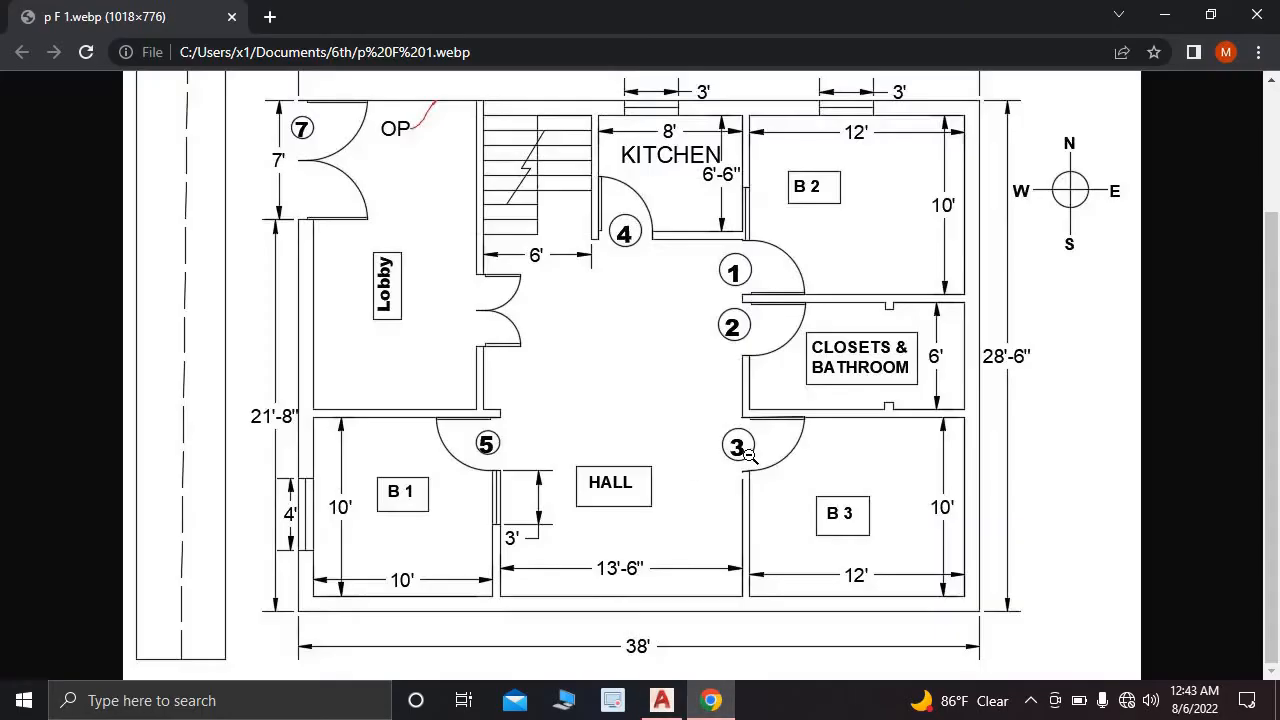
pyautogui.click(850, 397)
pyautogui.click(600, 406)
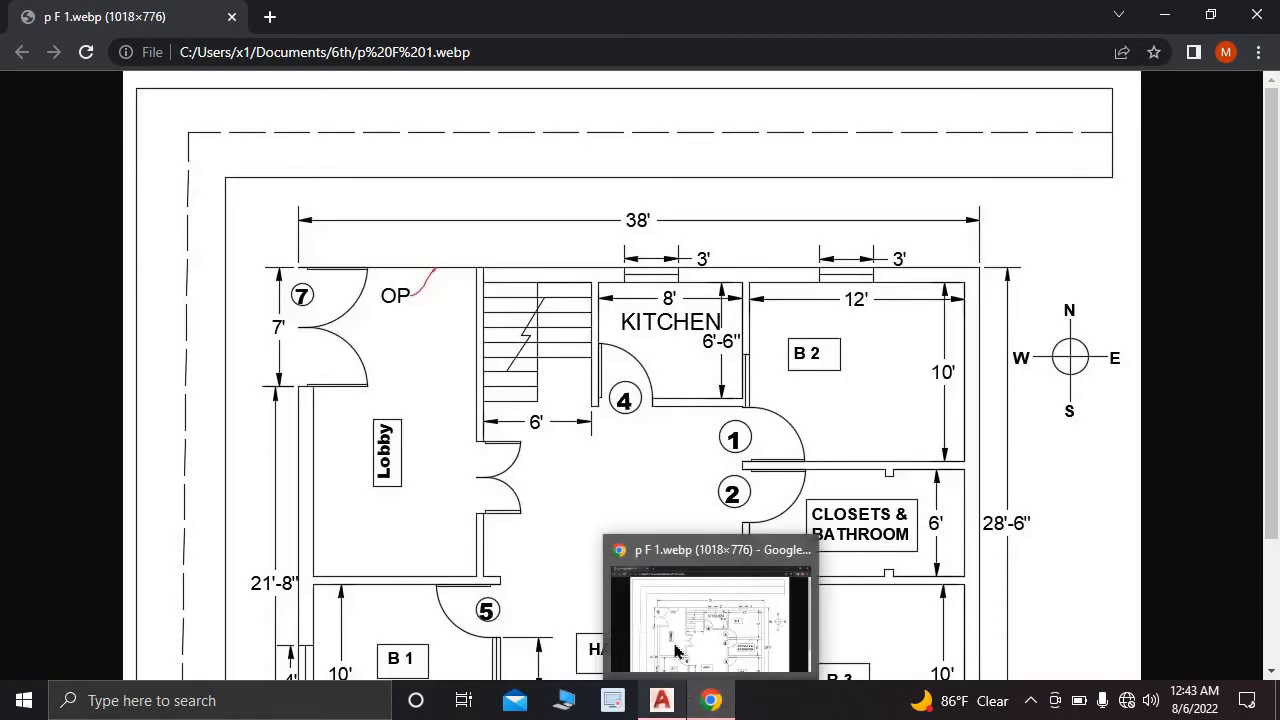
# - Back in AutoCAD, place the single-line text "KITCHEN" in the kitchen, about 8" high with 0° rotation and Ortho on
pyautogui.click(662, 702)
pyautogui.moveTo(530, 295); pyautogui.dragTo(528, 459, button='middle')
pyautogui.scroll(2, 572, 380)
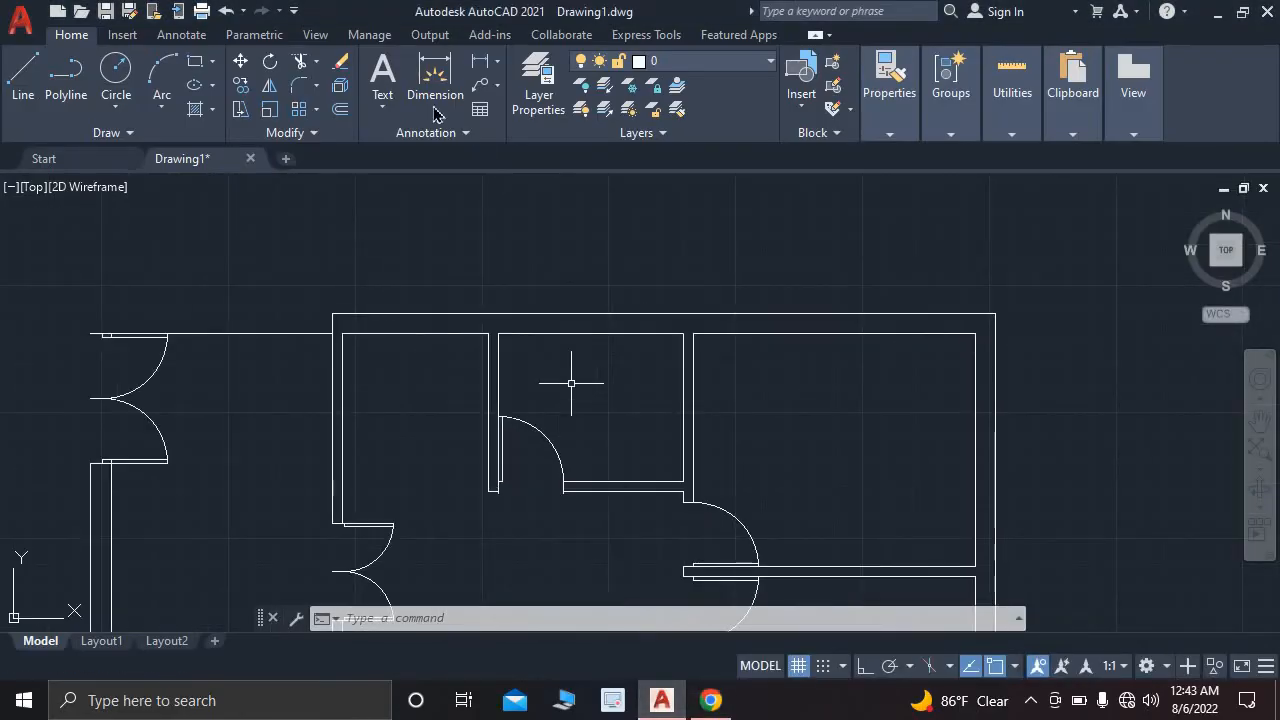
pyautogui.click(382, 104)
pyautogui.click(417, 186)
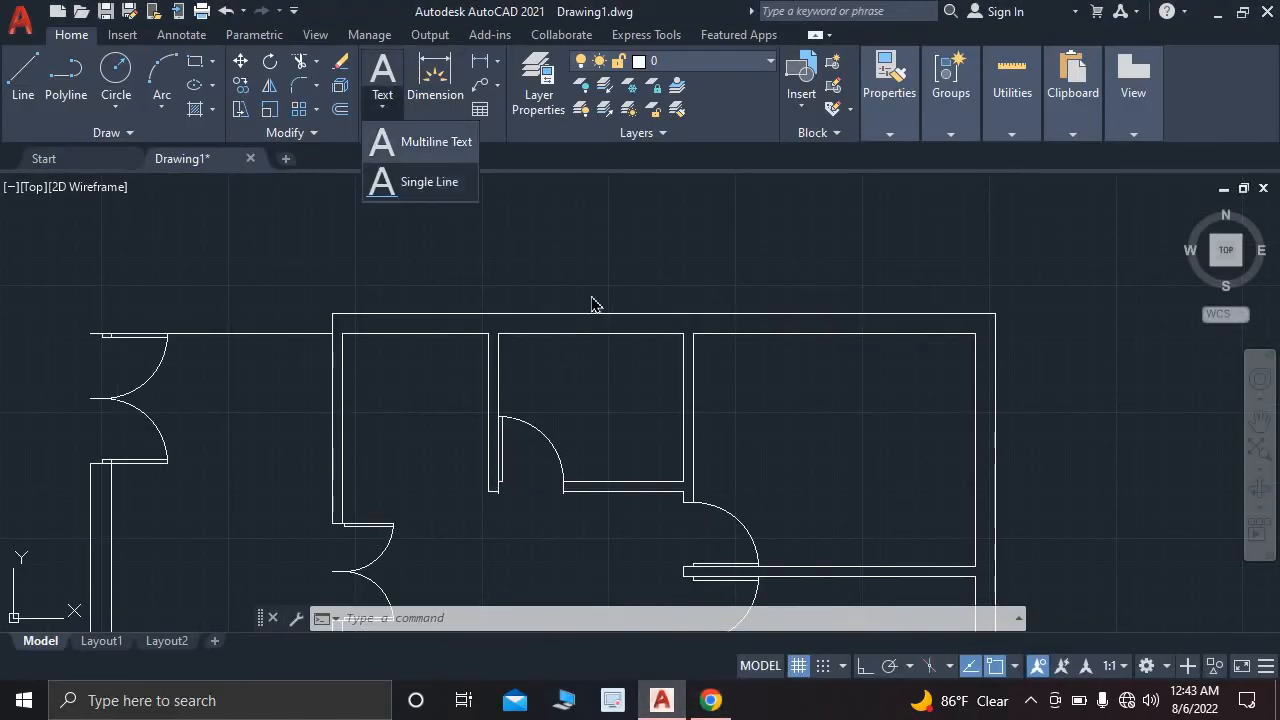
pyautogui.click(865, 666)
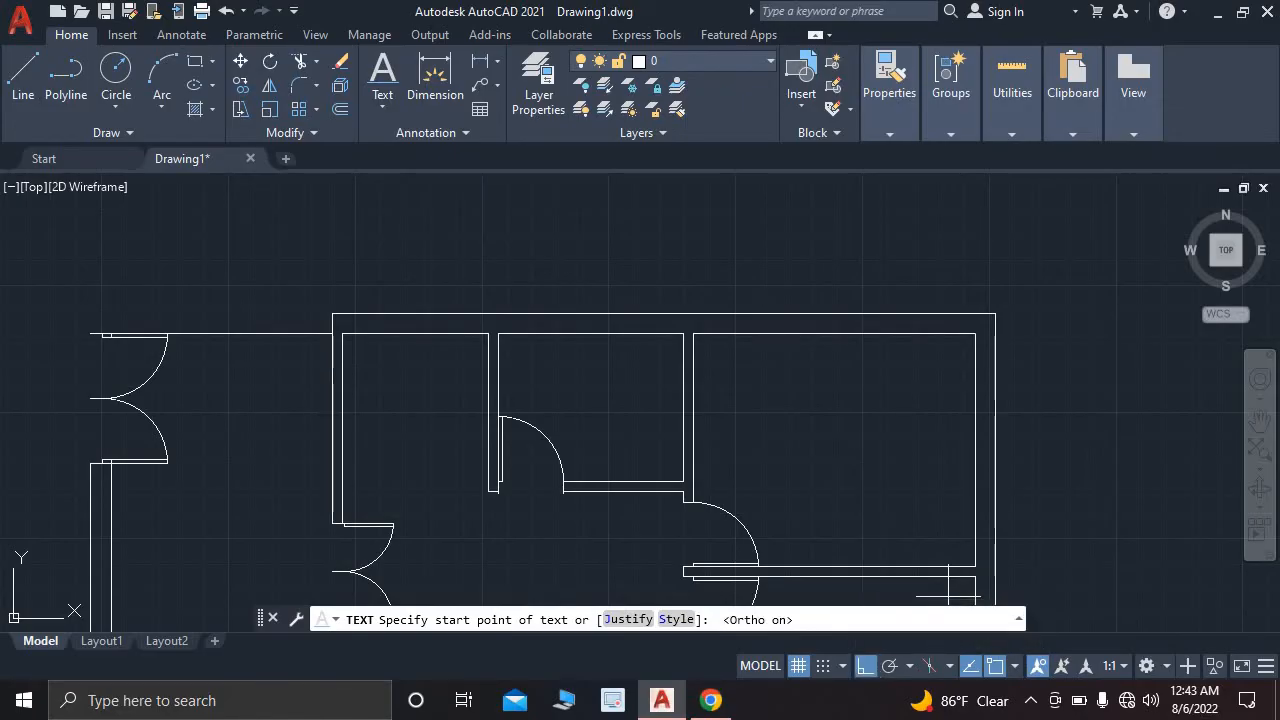
pyautogui.scroll(5, 541, 349)
pyautogui.click(367, 308)
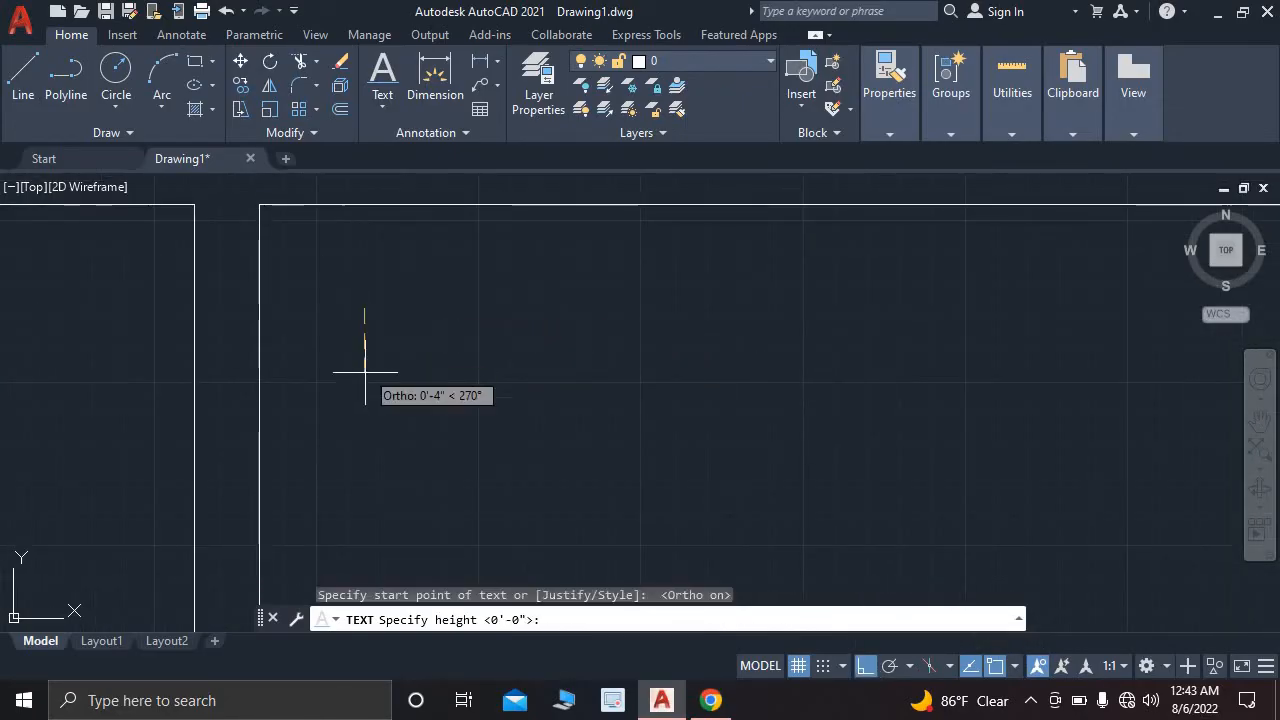
pyautogui.click(363, 429)
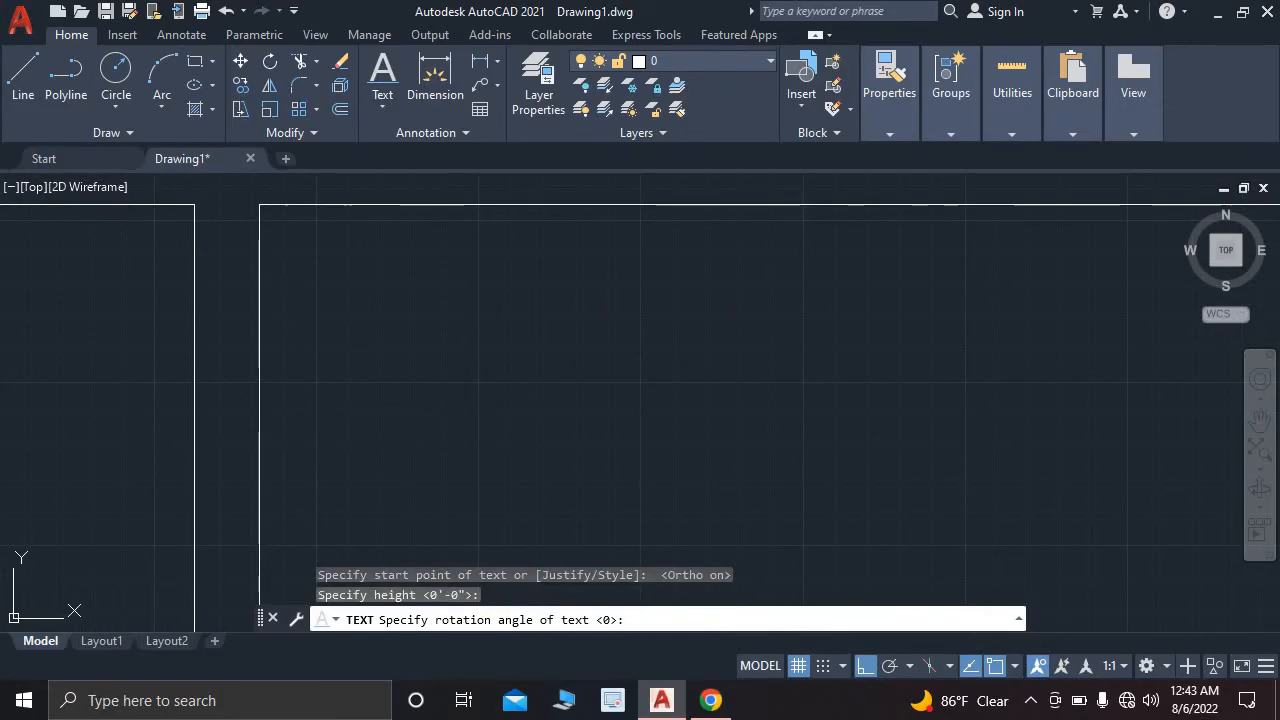
pyautogui.scroll(-2, 625, 335)
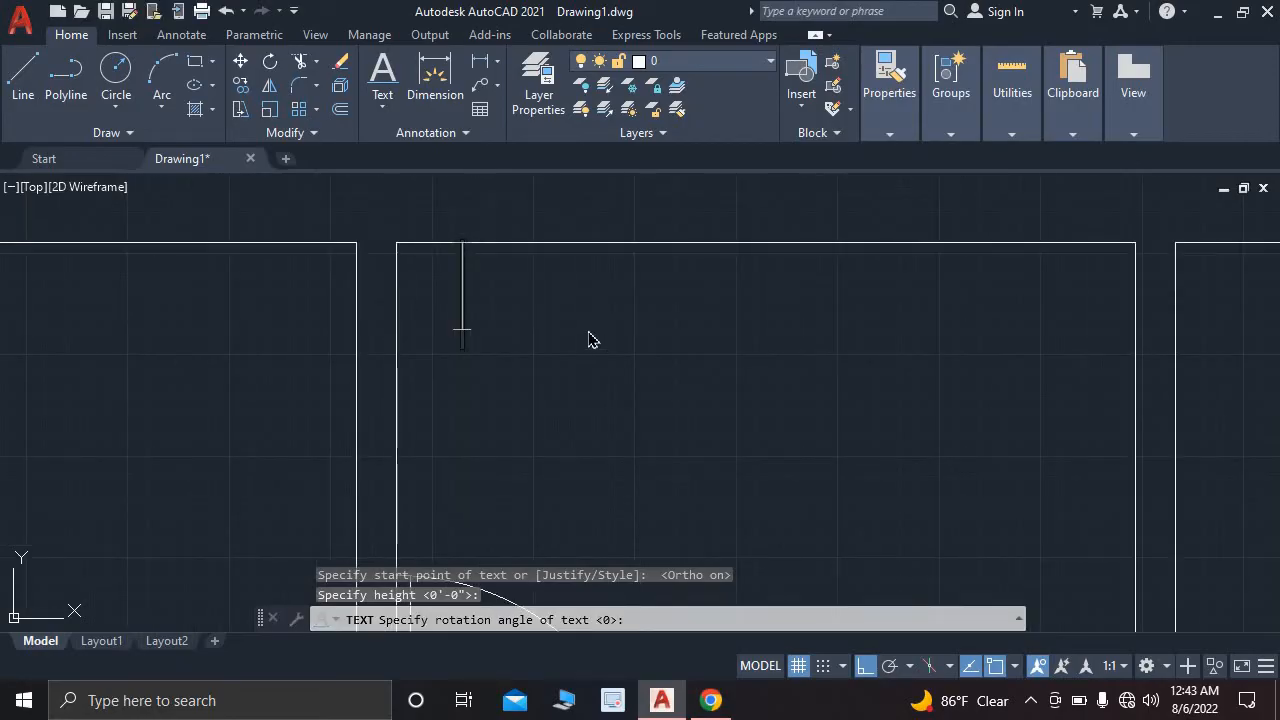
pyautogui.write('KI')
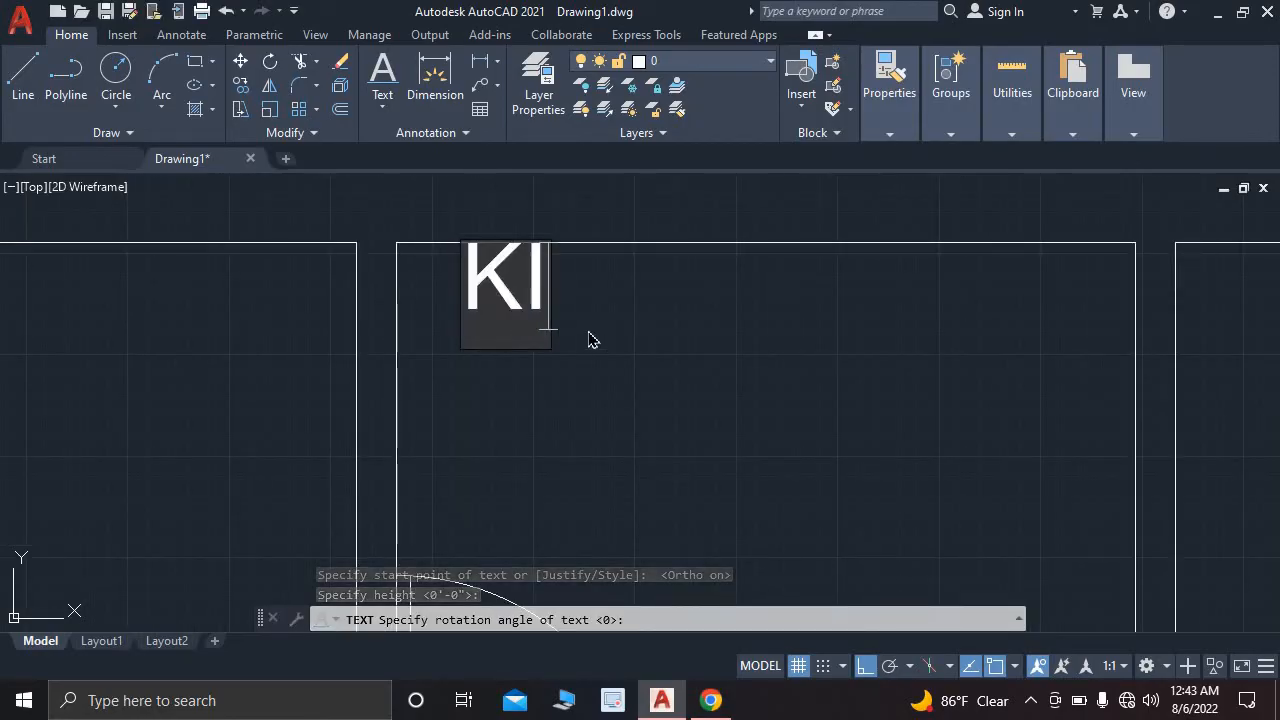
pyautogui.write('TC')
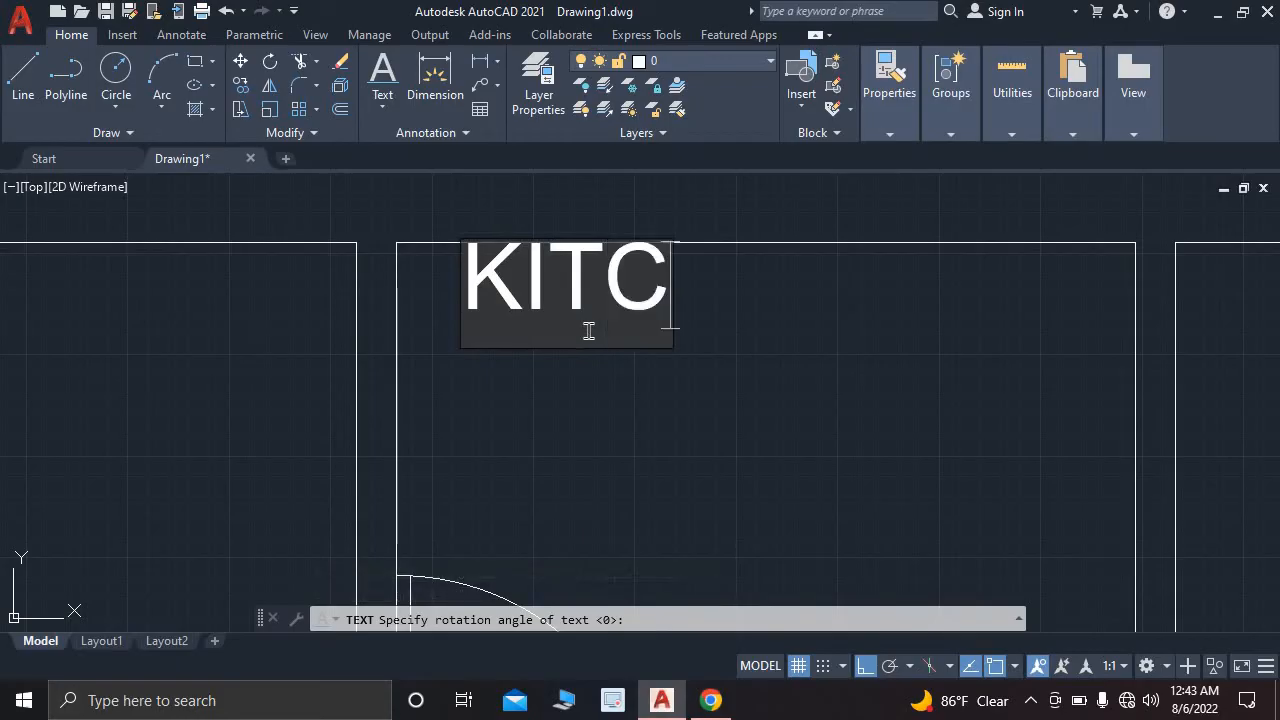
pyautogui.write('HEN')
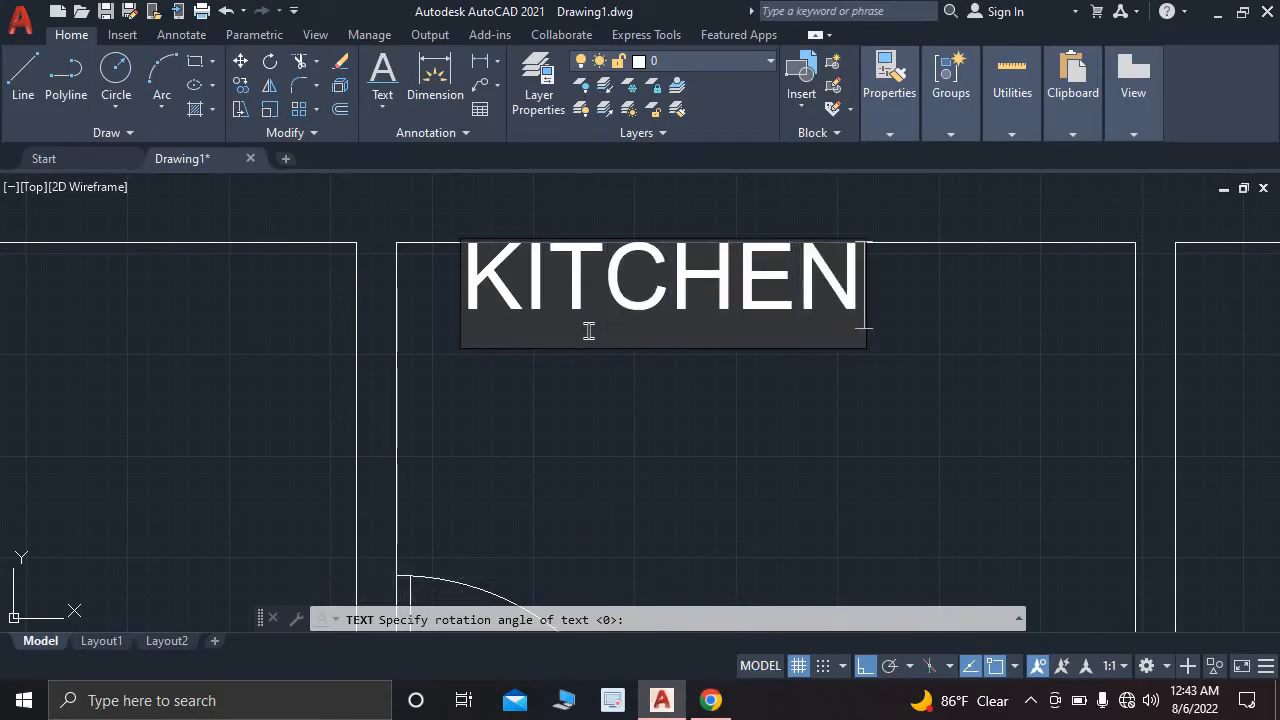
pyautogui.press('Return')
pyautogui.press('Return')
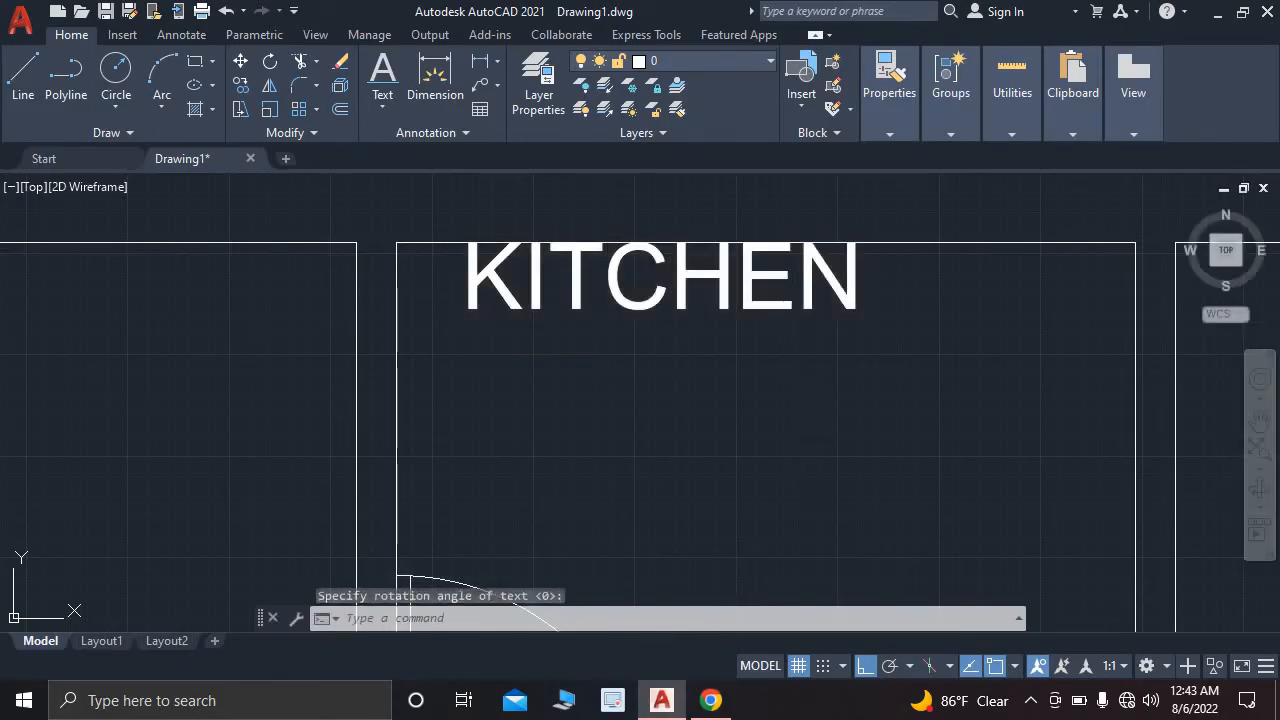
# - Move the KITCHEN label straight down by about 1'-2" so it clears the kitchen's upper wall
pyautogui.scroll(-6, 755, 400)
pyautogui.scroll(5, 750, 397)
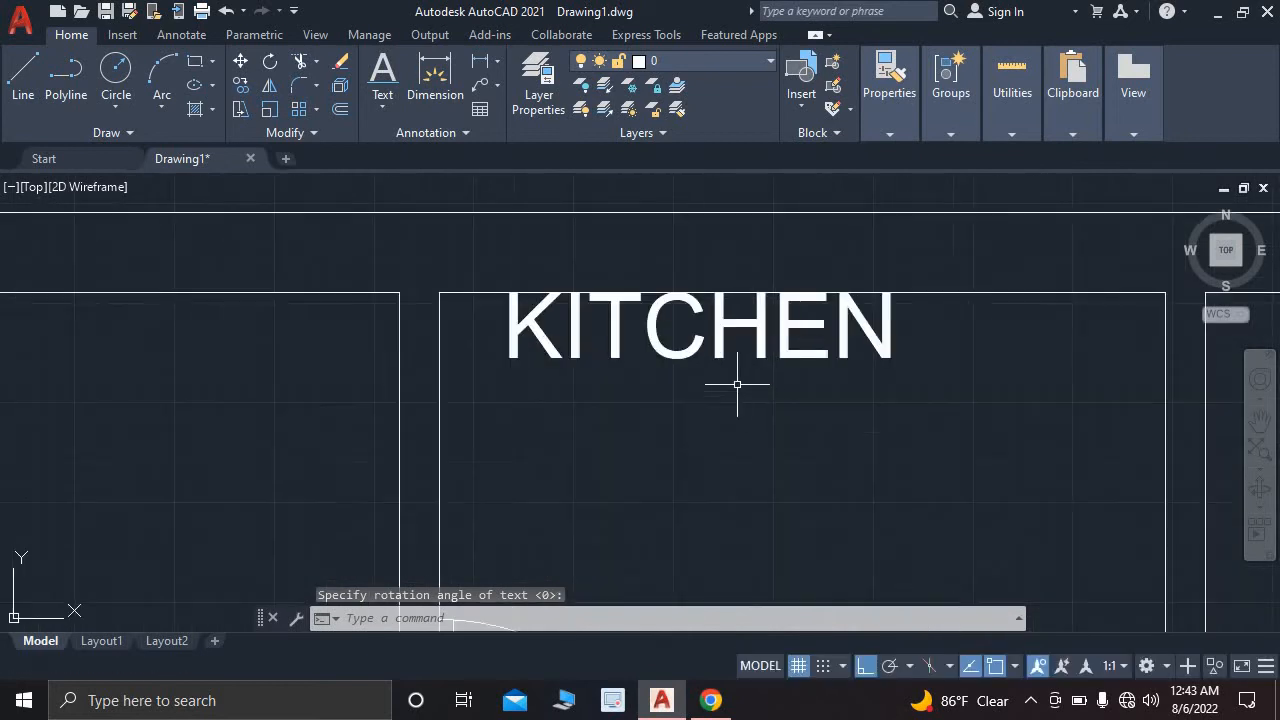
pyautogui.click(729, 320)
pyautogui.press('Escape')
pyautogui.click(725, 330)
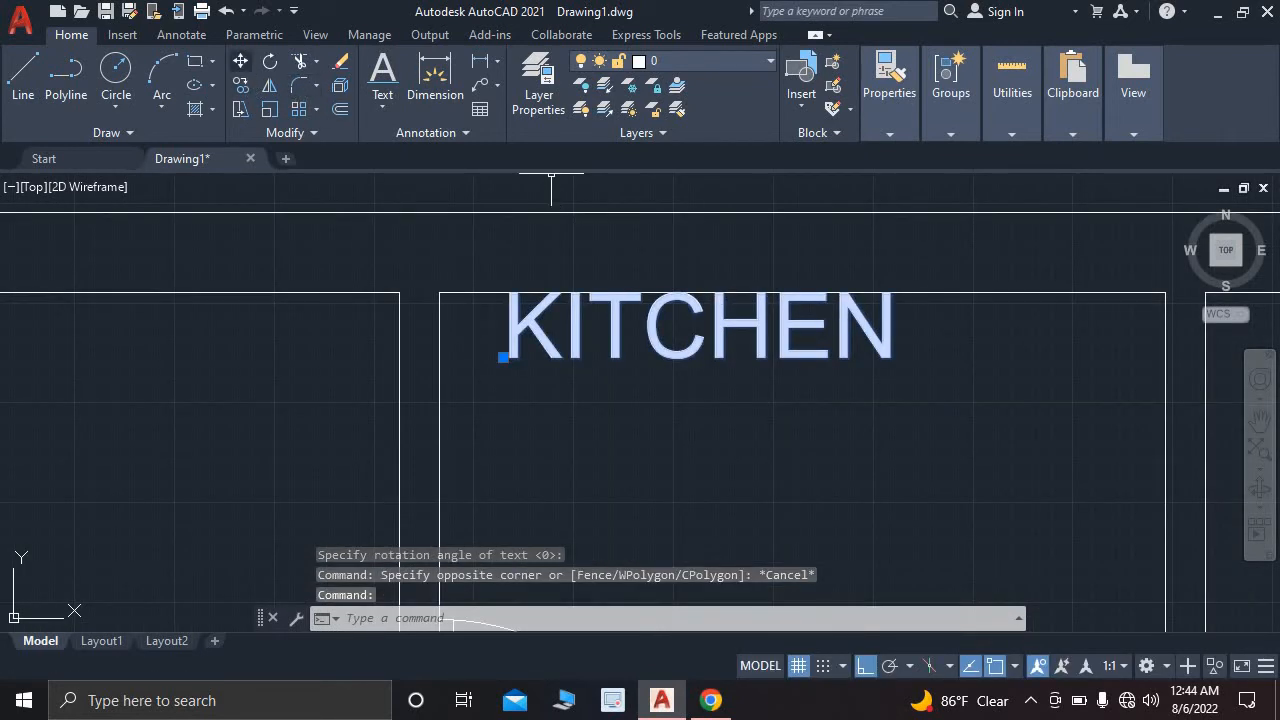
pyautogui.click(240, 61)
pyautogui.click(722, 330)
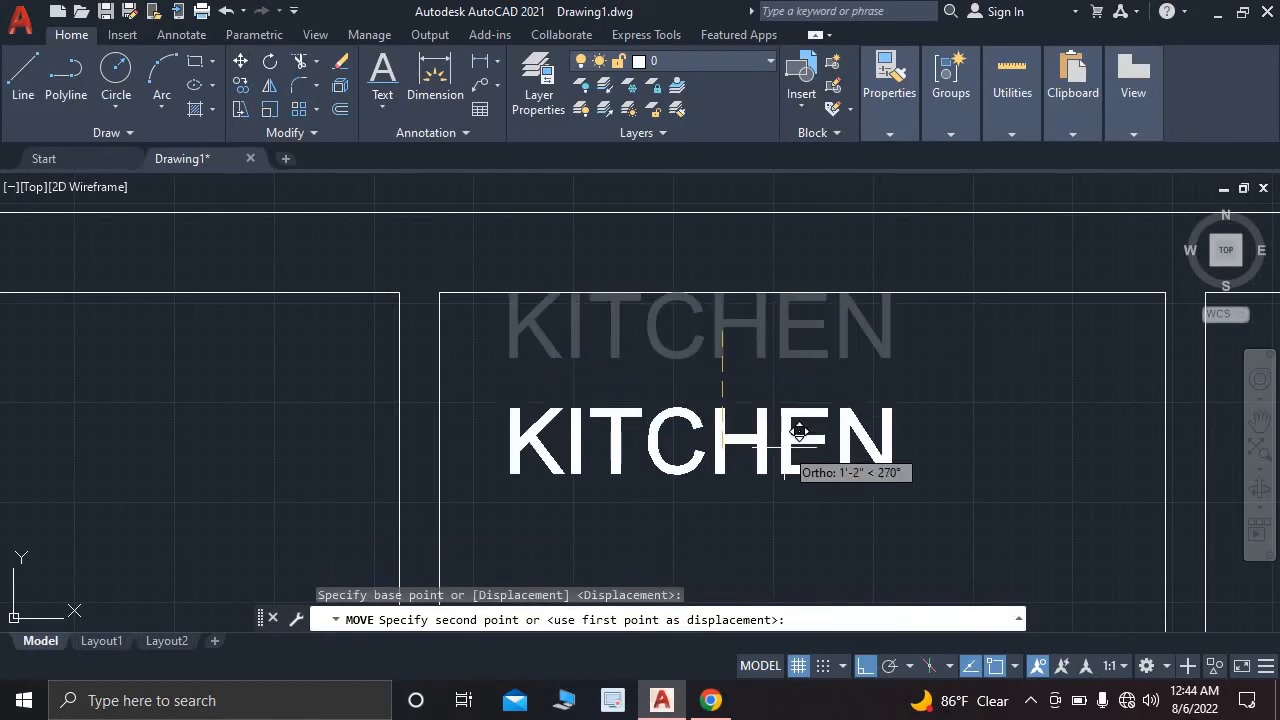
pyautogui.click(800, 430)
pyautogui.scroll(-5, 790, 440)
pyautogui.scroll(2, 745, 376)
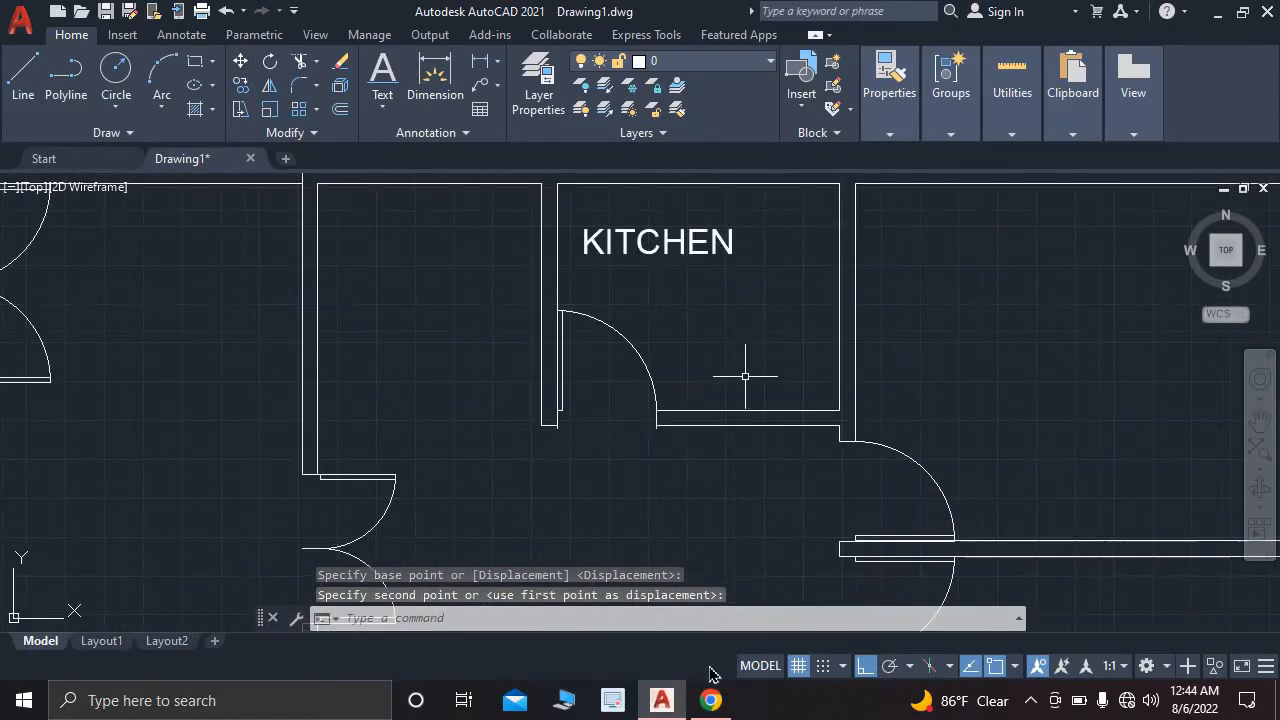
# - Switch to the reference image in Chrome and examine the remaining room labels, including the lobby label's orientation
pyautogui.hotkey('alt', 'Tab')
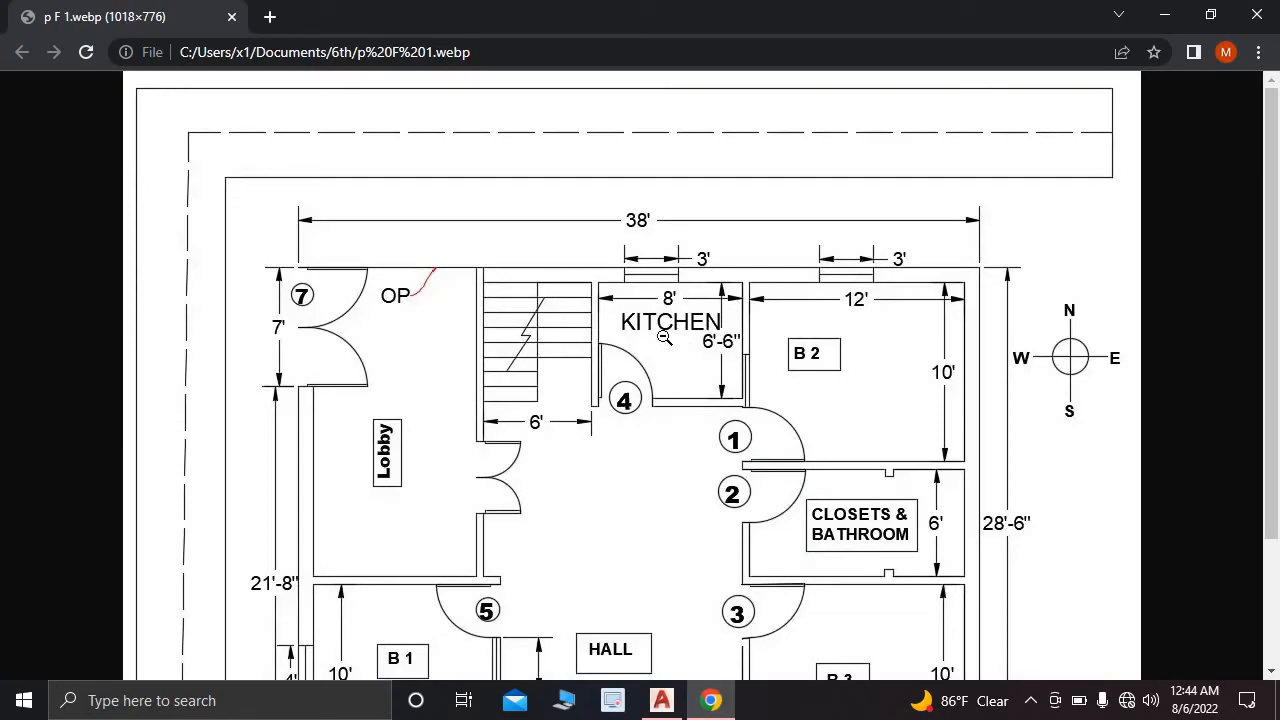
pyautogui.click(473, 338)
pyautogui.click(370, 368)
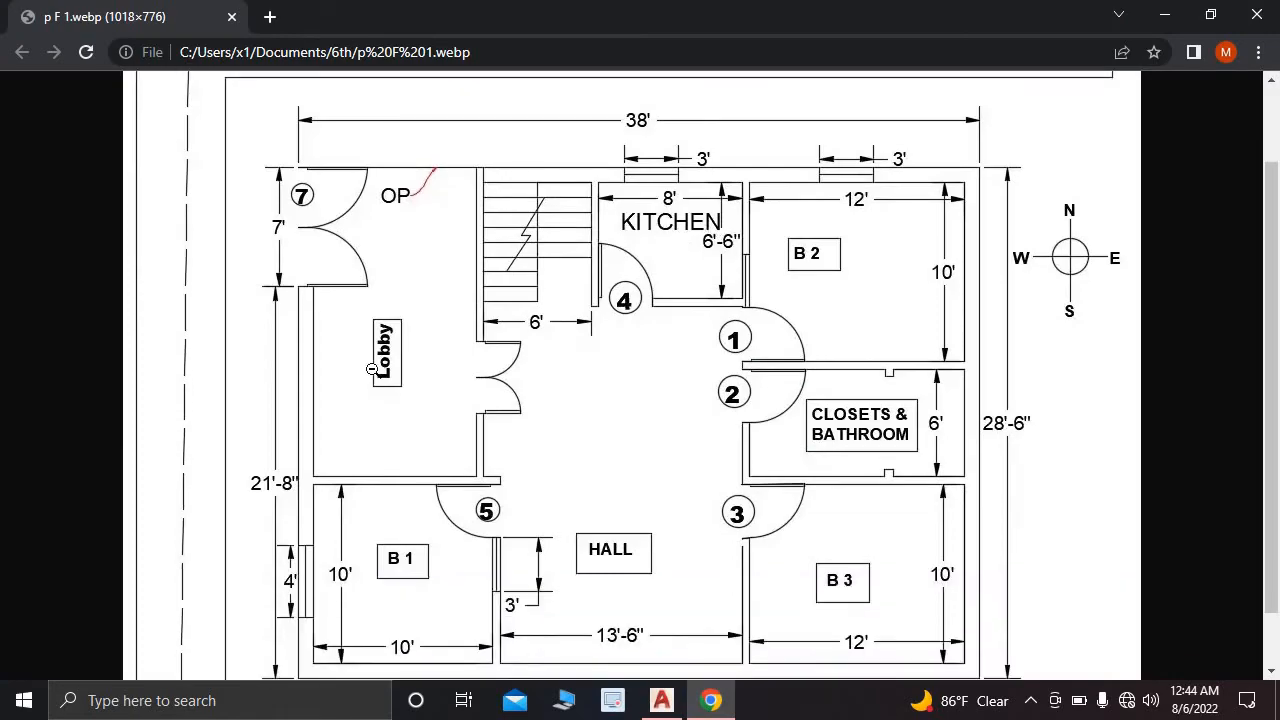
pyautogui.scroll(-2, 378, 370)
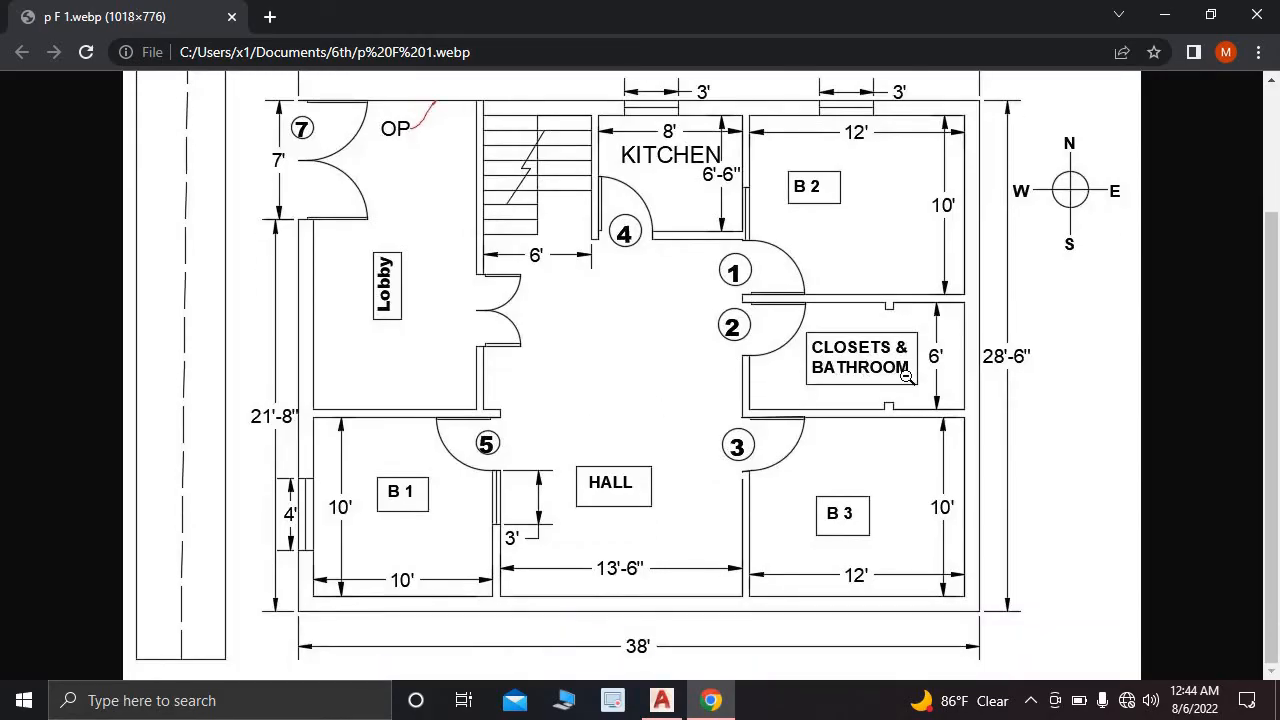
# - Back in AutoCAD, place the single-line text "lobby" in the lobby, 8" high, running vertically downward at 270°
pyautogui.click(662, 700)
pyautogui.scroll(-4, 435, 251)
pyautogui.moveTo(435, 251); pyautogui.dragTo(697, 325, button='middle')
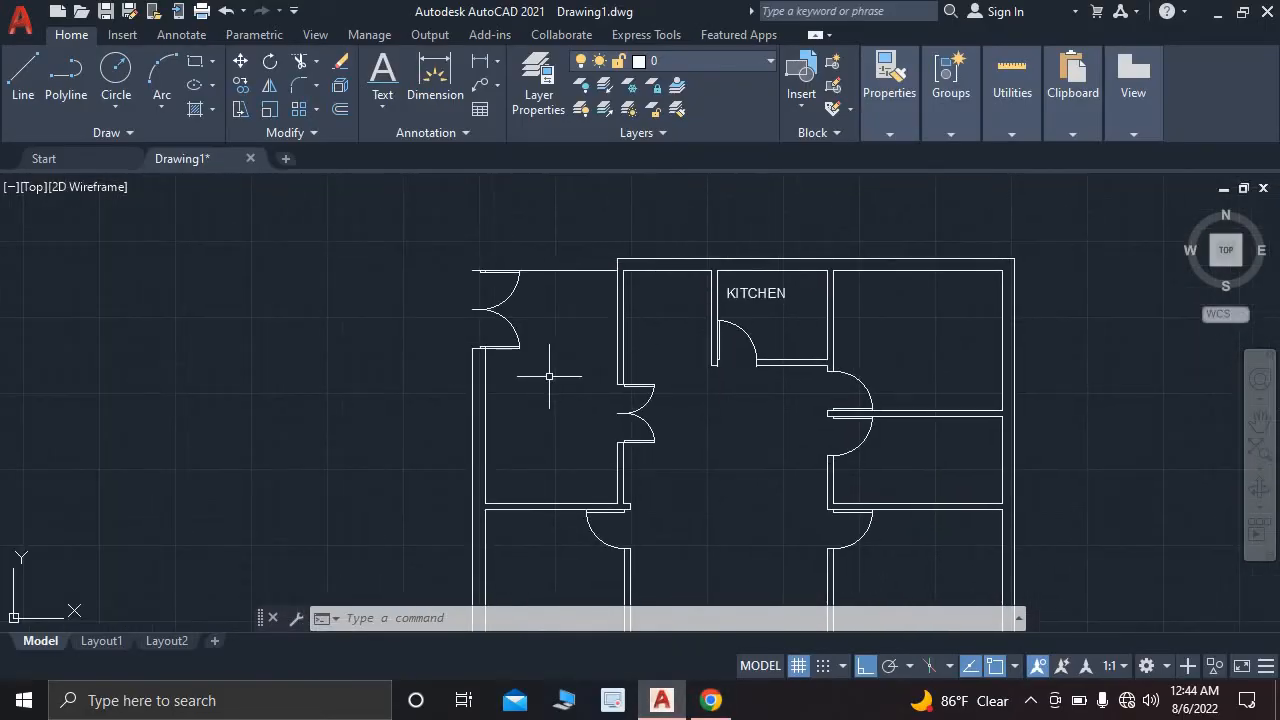
pyautogui.scroll(2, 543, 370)
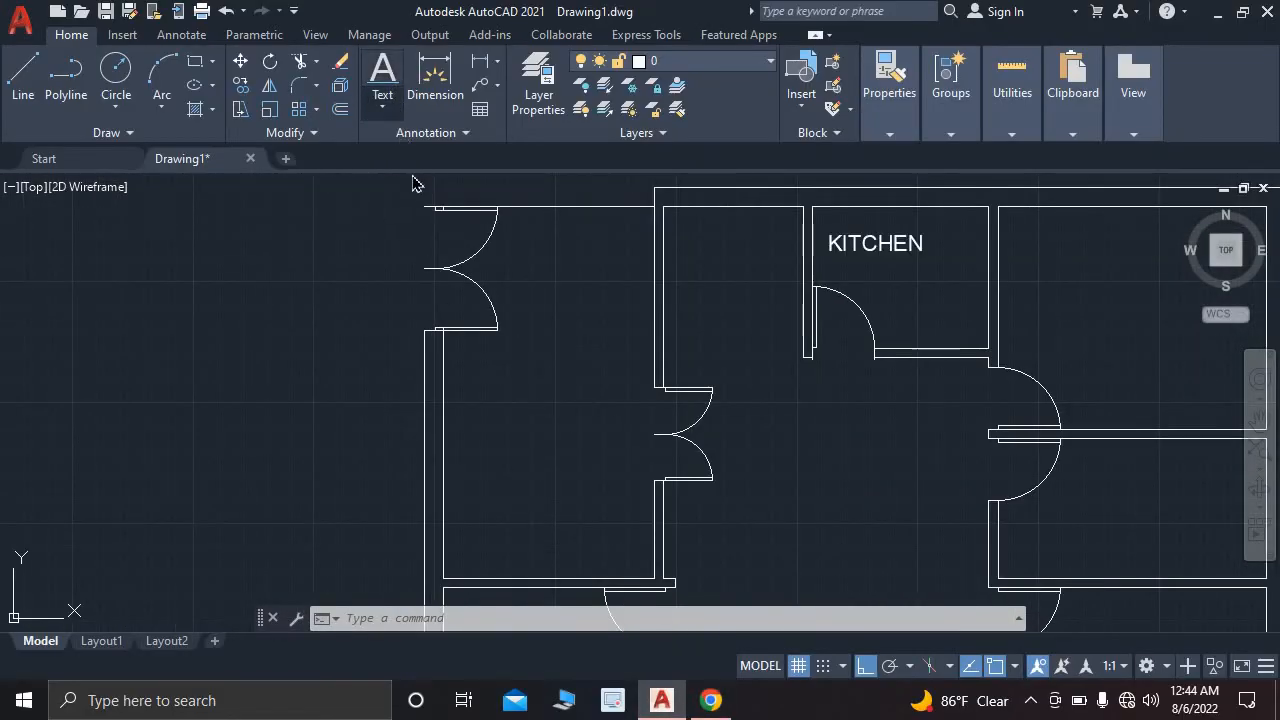
pyautogui.click(383, 104)
pyautogui.click(414, 183)
pyautogui.scroll(-2, 543, 514)
pyautogui.scroll(3, 500, 377)
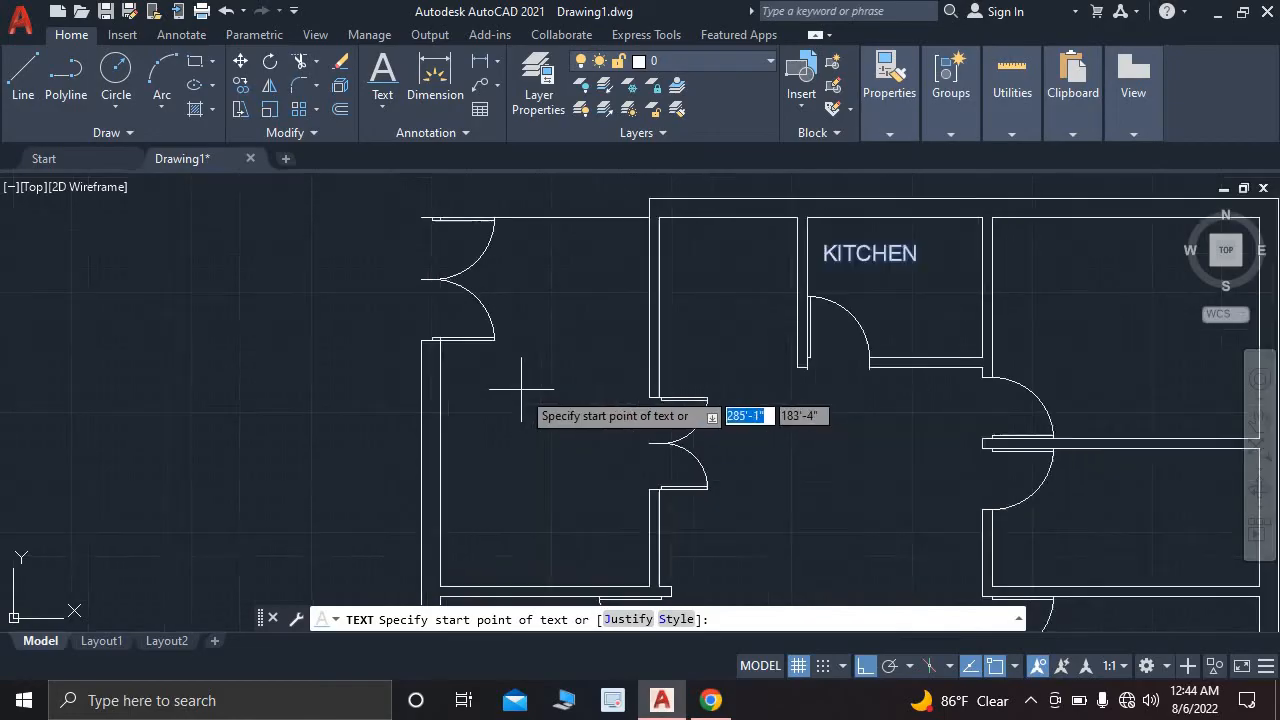
pyautogui.scroll(-2, 486, 443)
pyautogui.moveTo(486, 443); pyautogui.dragTo(466, 402, button='middle')
pyautogui.scroll(2, 466, 402)
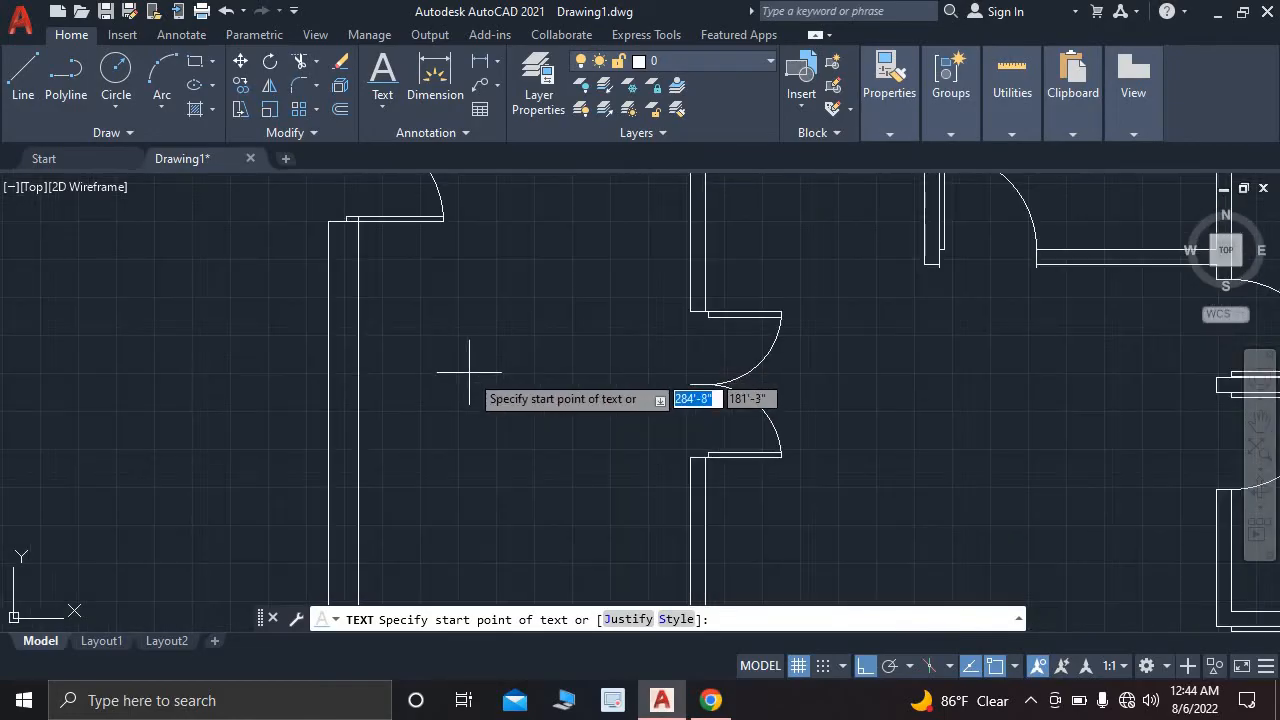
pyautogui.click(468, 378)
pyautogui.press('Return')
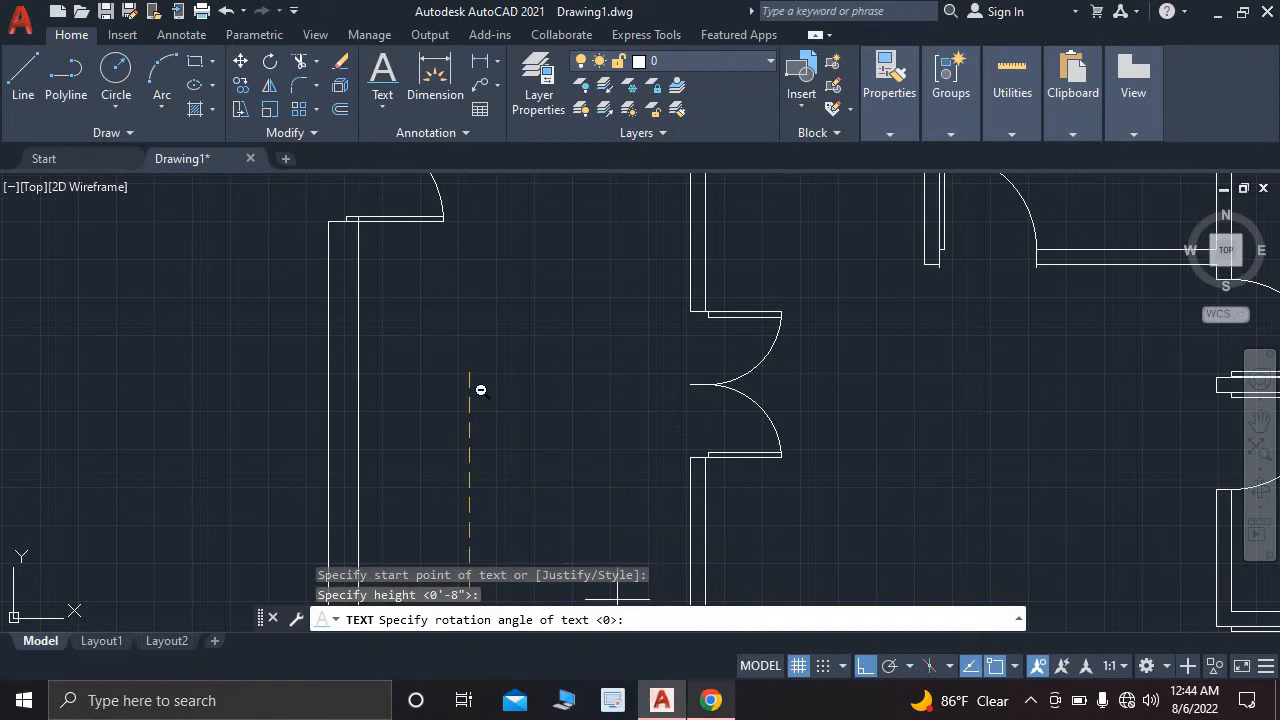
pyautogui.hotkey('alt', 'Tab')
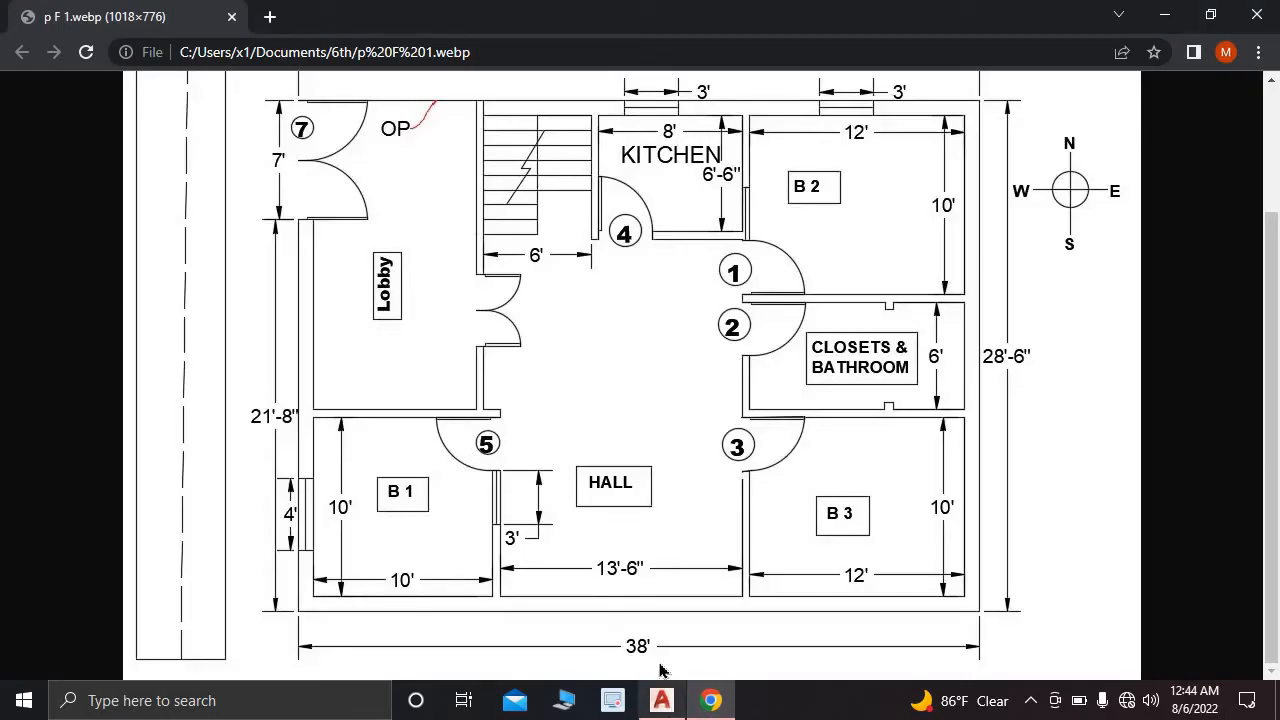
pyautogui.click(662, 700)
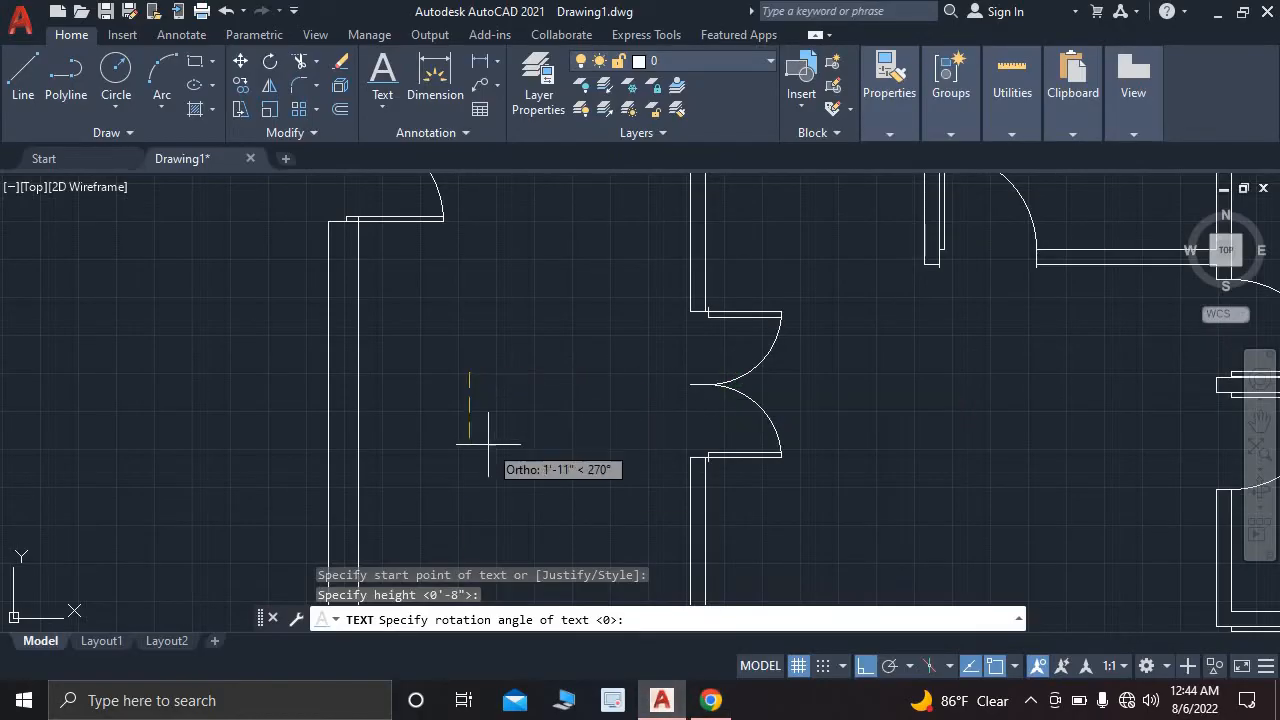
pyautogui.press('Return')
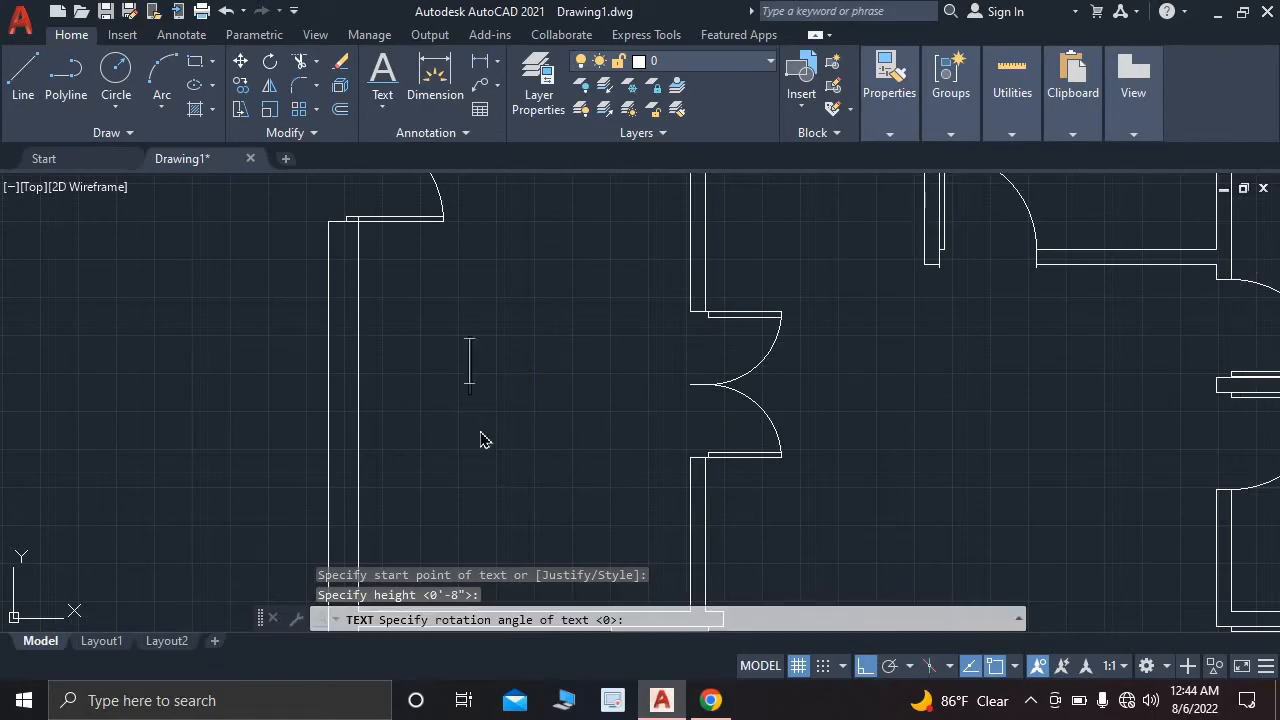
pyautogui.write('lobby')
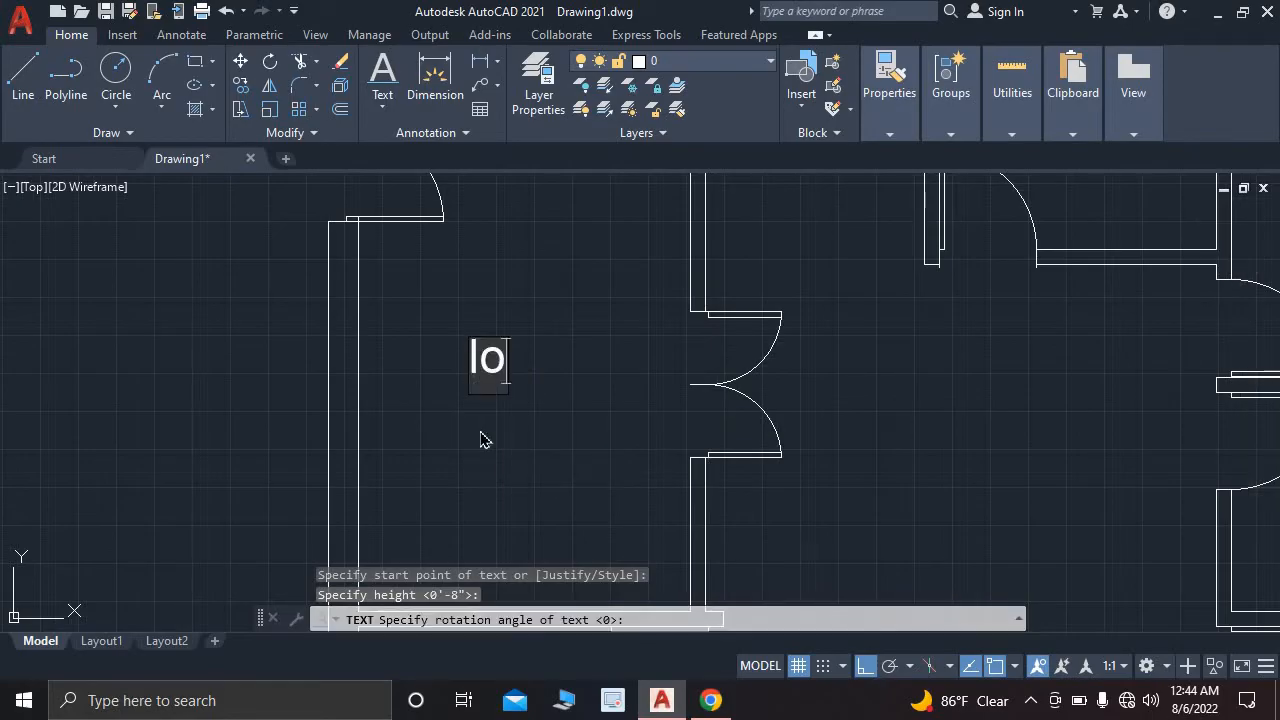
pyautogui.click(567, 420)
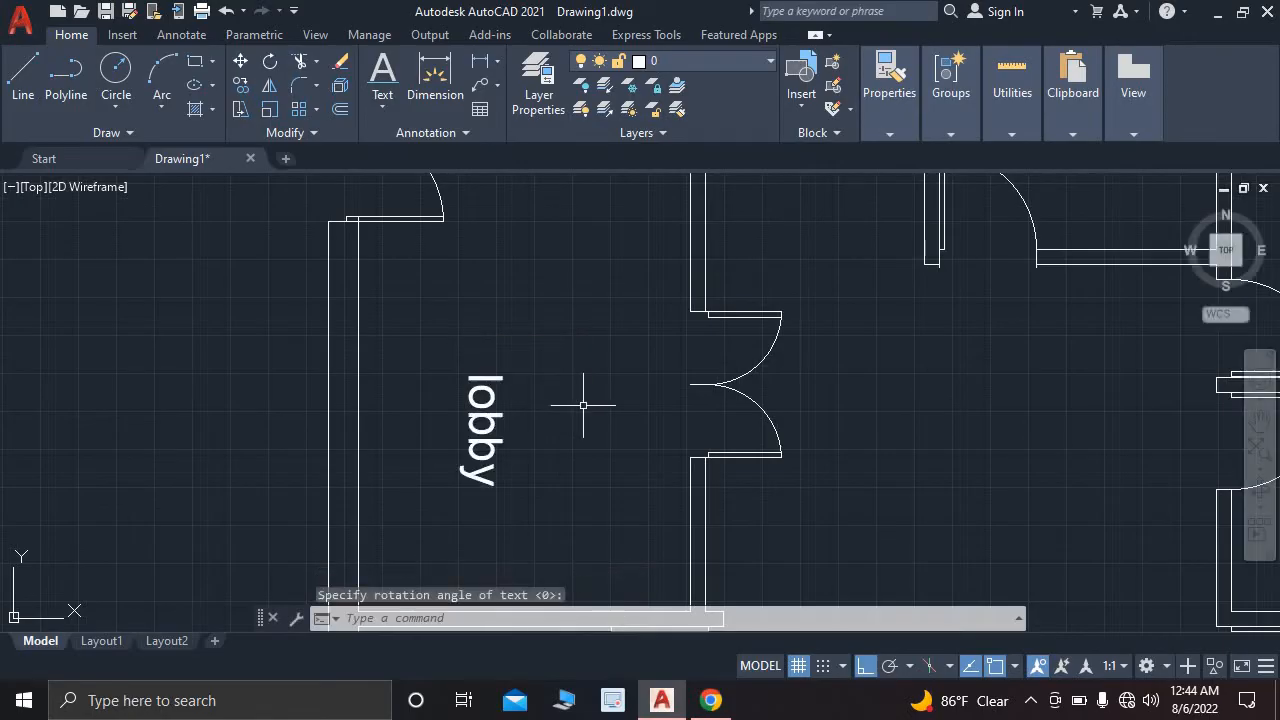
# - Switch to the reference image in Chrome and examine how the lobby label is framed
pyautogui.scroll(-3, 586, 400)
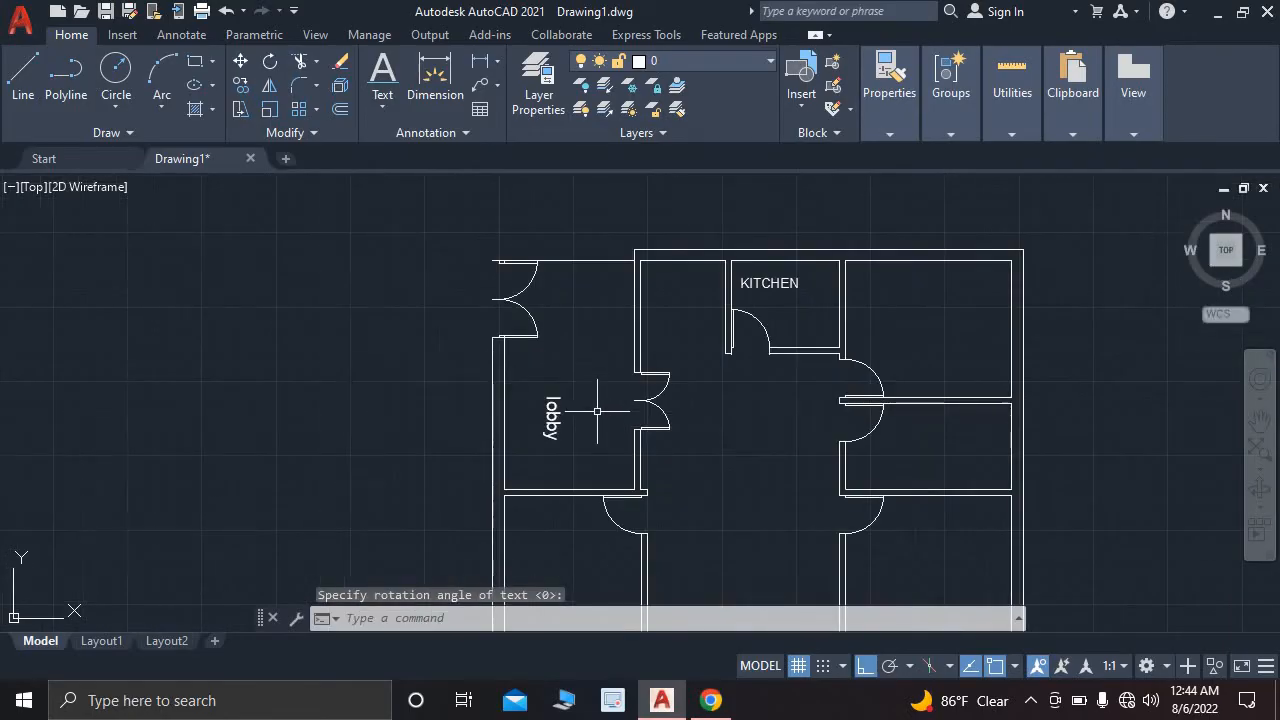
pyautogui.scroll(3, 586, 400)
pyautogui.scroll(-3, 520, 420)
pyautogui.scroll(2, 366, 323)
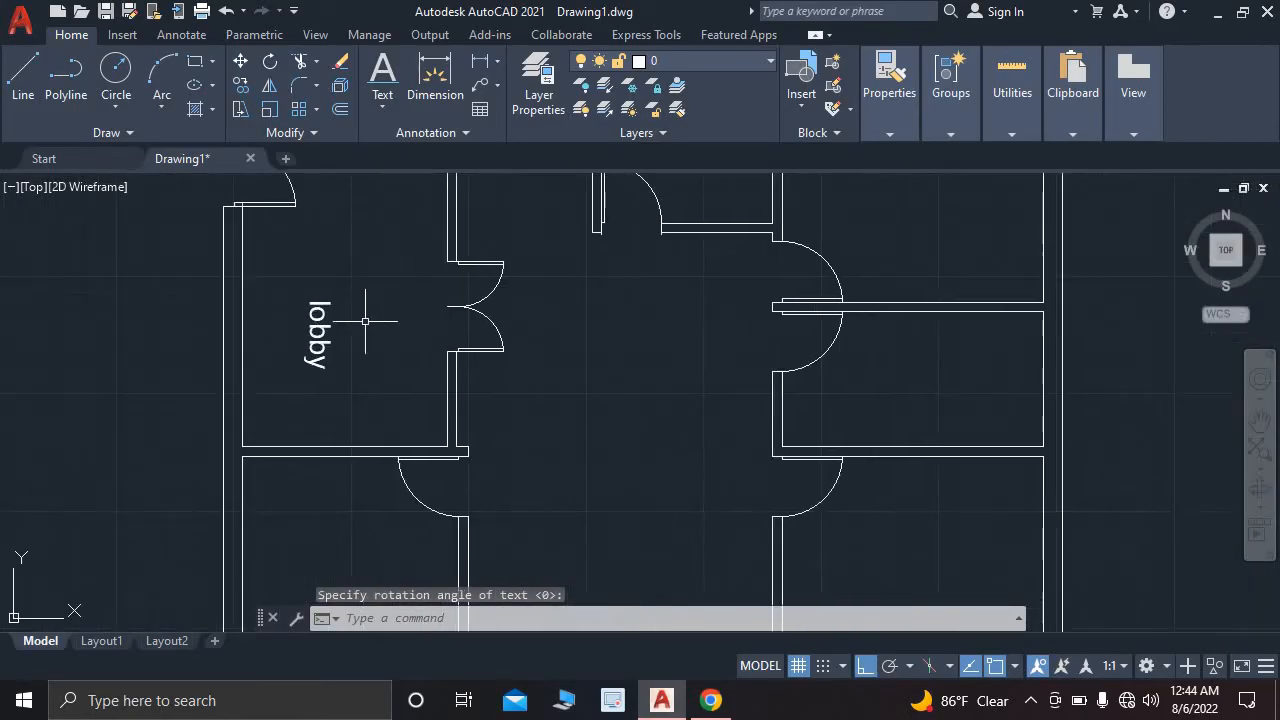
pyautogui.scroll(-2, 451, 349)
pyautogui.scroll(3, 440, 345)
pyautogui.scroll(2, 443, 394)
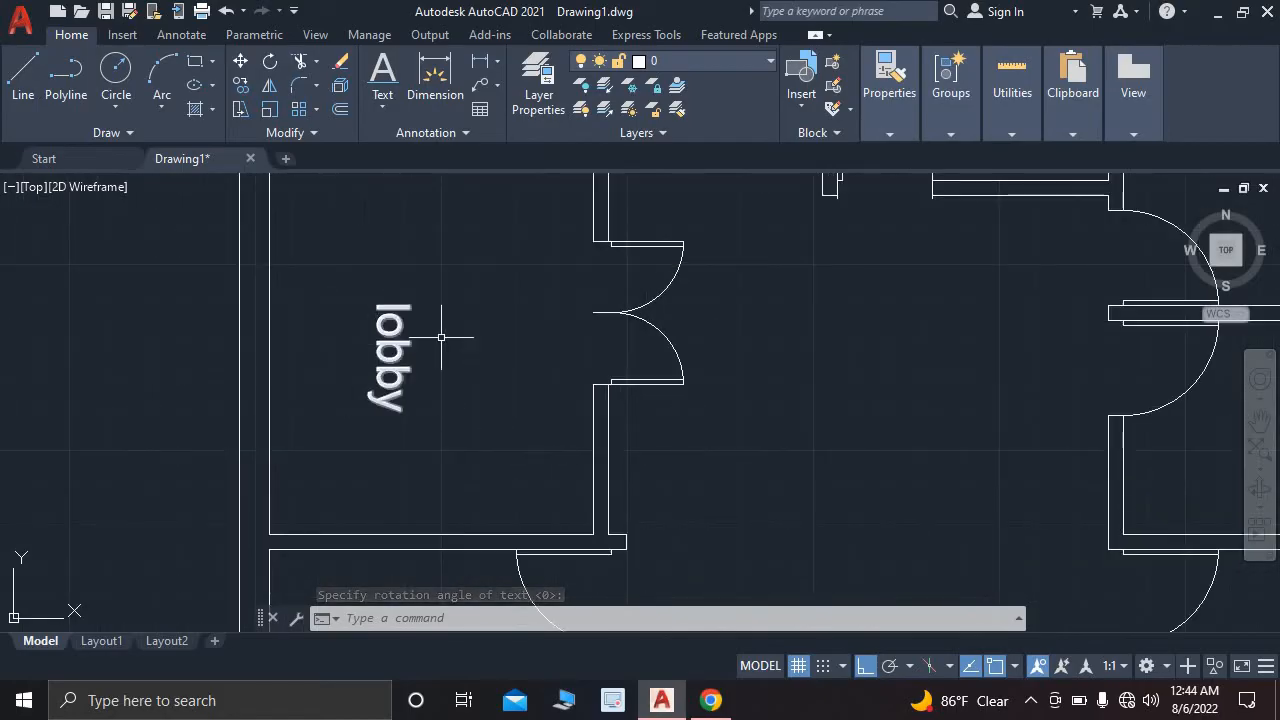
pyautogui.click(728, 702)
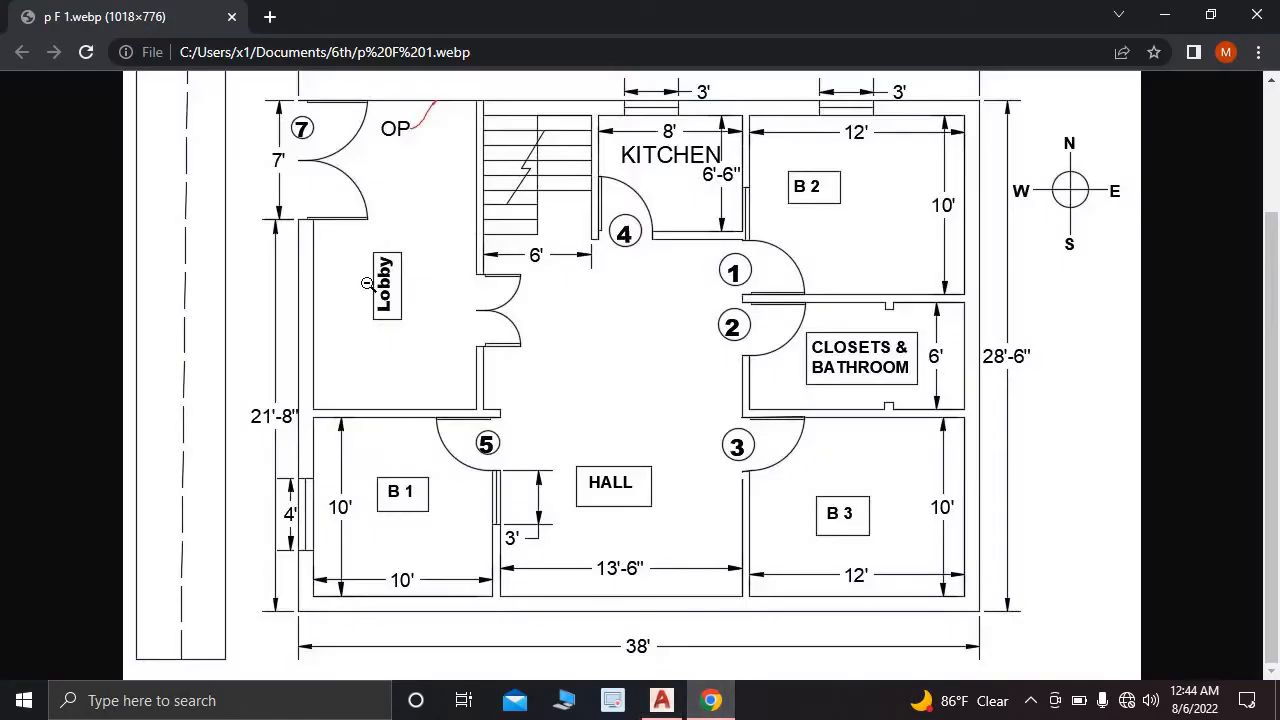
pyautogui.scroll(1, 431, 353)
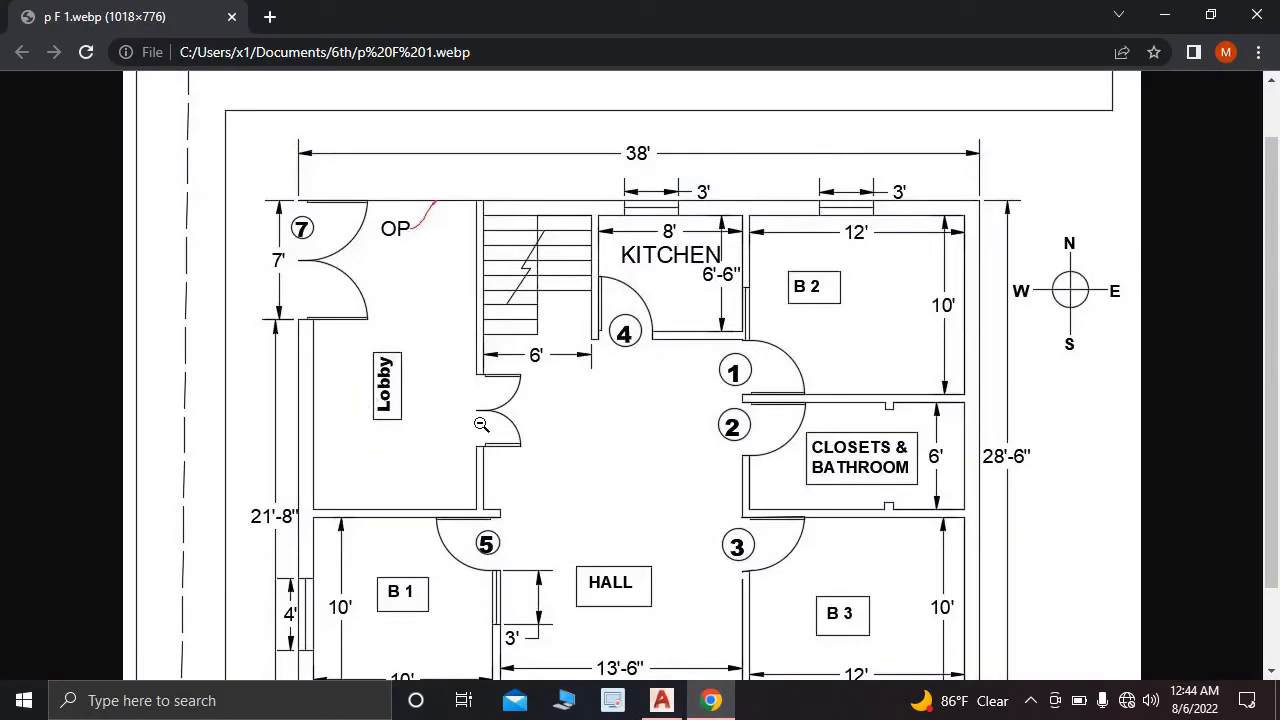
# - Back in AutoCAD, draw a rectangle framing the vertical lobby label
pyautogui.click(673, 704)
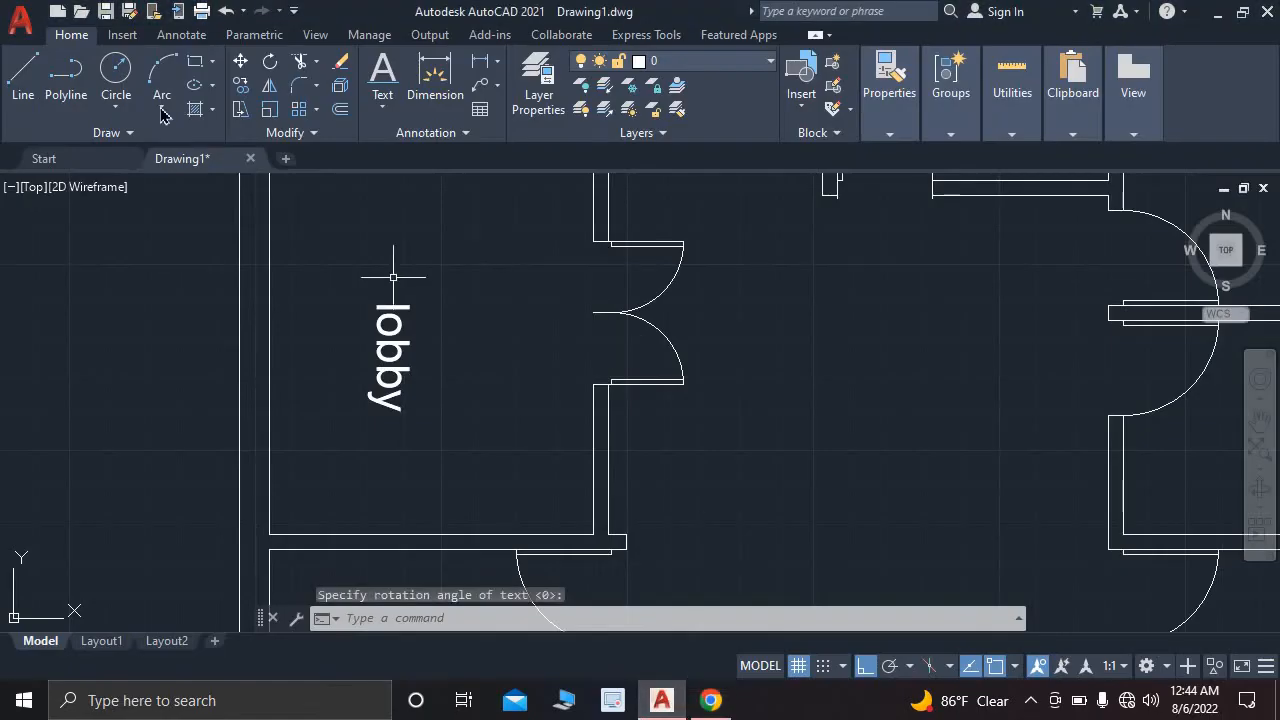
pyautogui.click(195, 61)
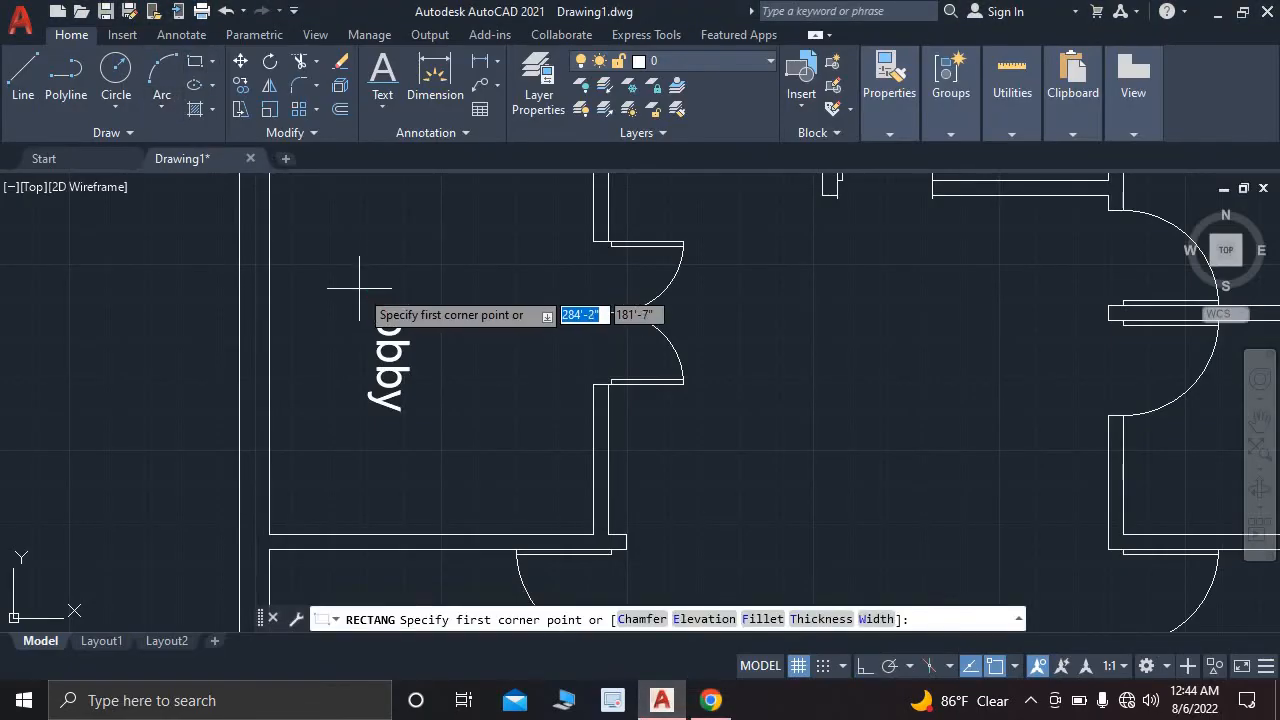
pyautogui.click(356, 285)
pyautogui.click(440, 431)
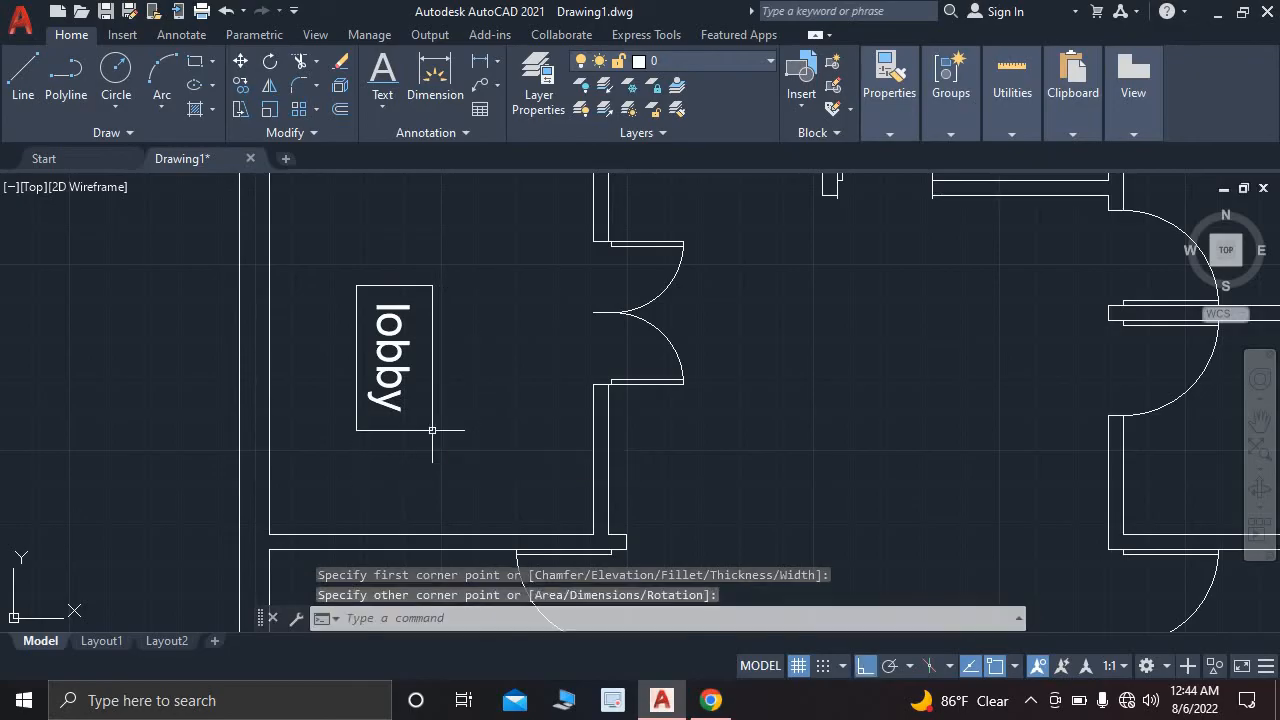
pyautogui.press('Escape')
# - Check the closets and bathroom label in the Chrome reference image and return to the AutoCAD drawing
pyautogui.scroll(-6, 500, 375)
pyautogui.scroll(3, 594, 379)
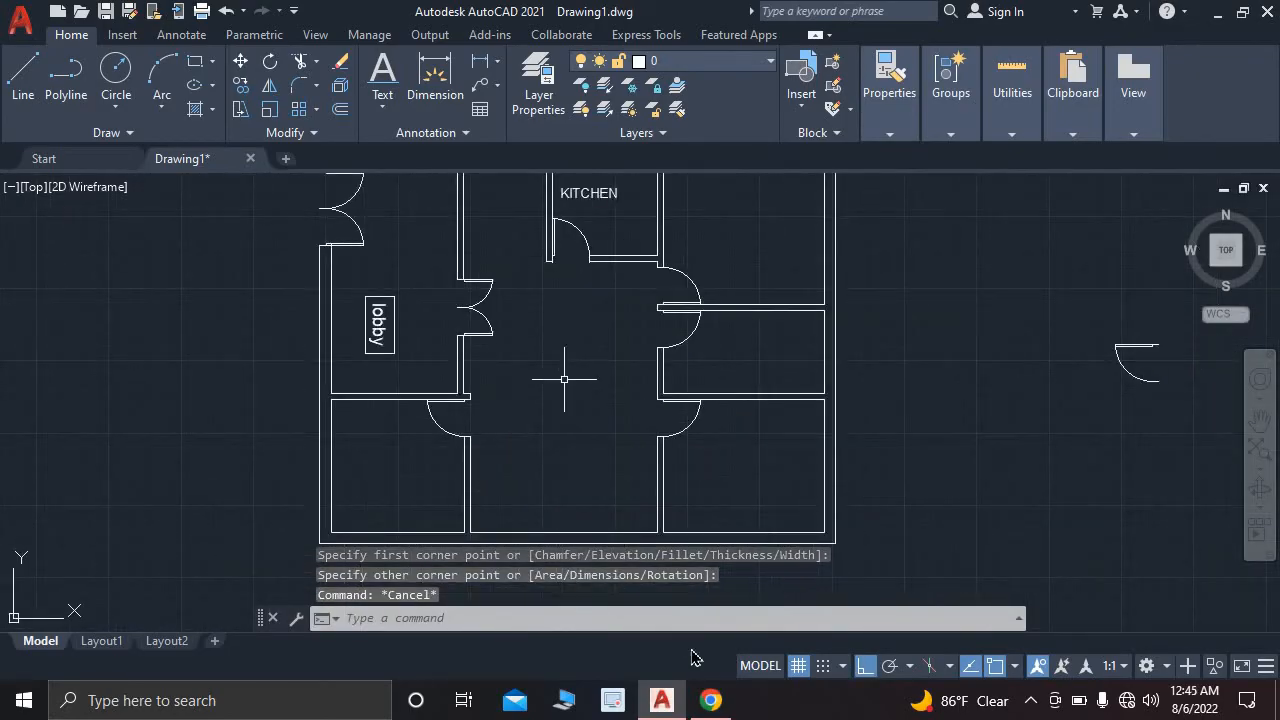
pyautogui.click(711, 700)
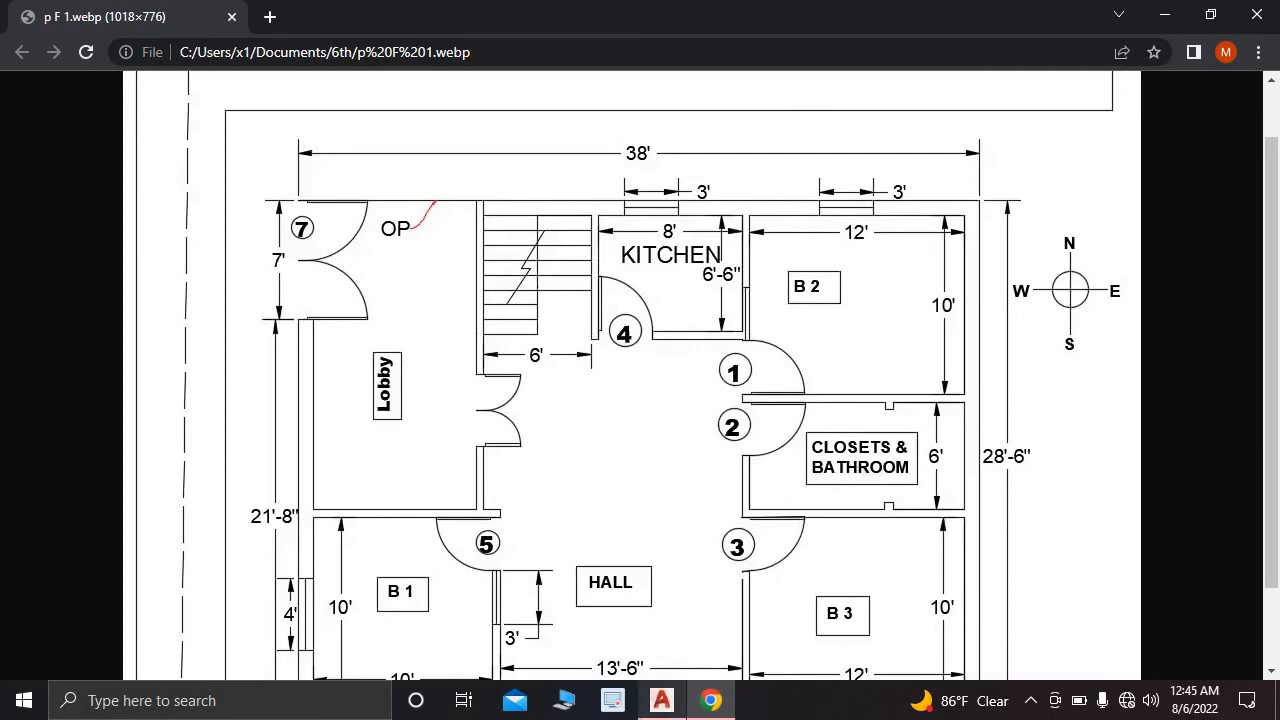
pyautogui.click(665, 703)
pyautogui.scroll(-5, 777, 409)
pyautogui.scroll(4, 670, 408)
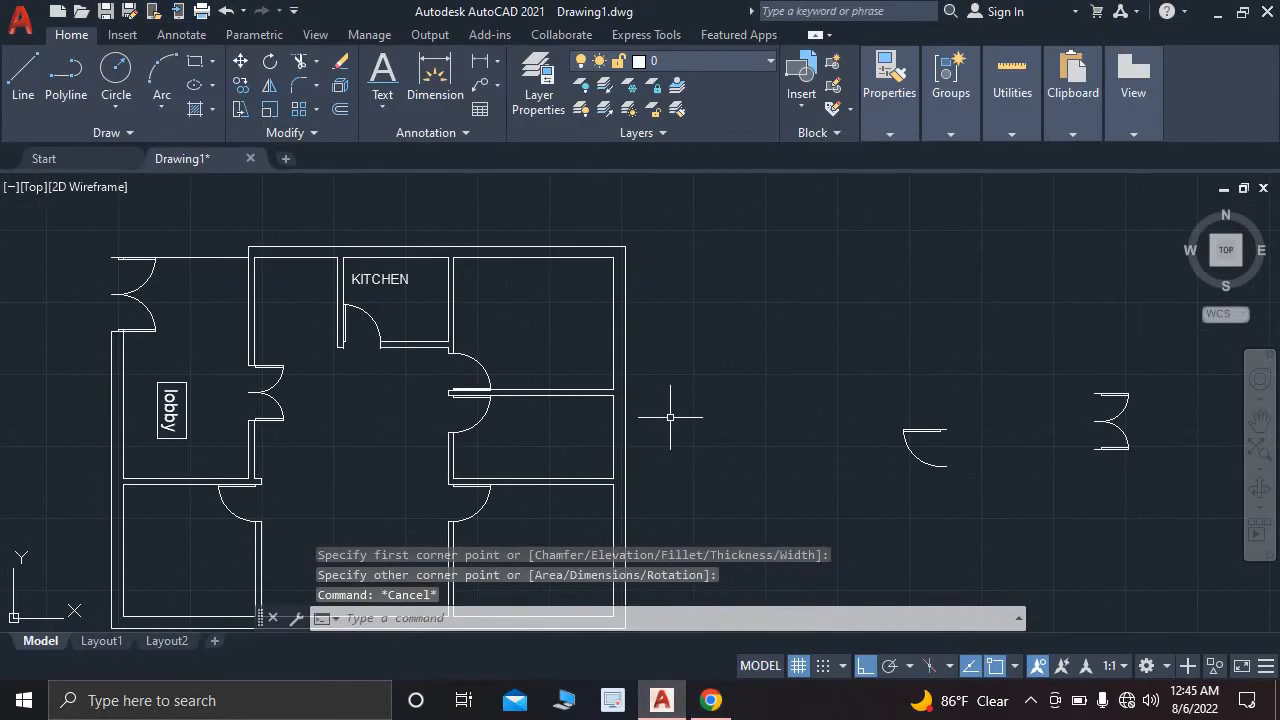
# - Place horizontal single-line text reading "CLOSETS &" and "BATHROOM" on two lines outside the plan, just east of the closet room
pyautogui.click(383, 106)
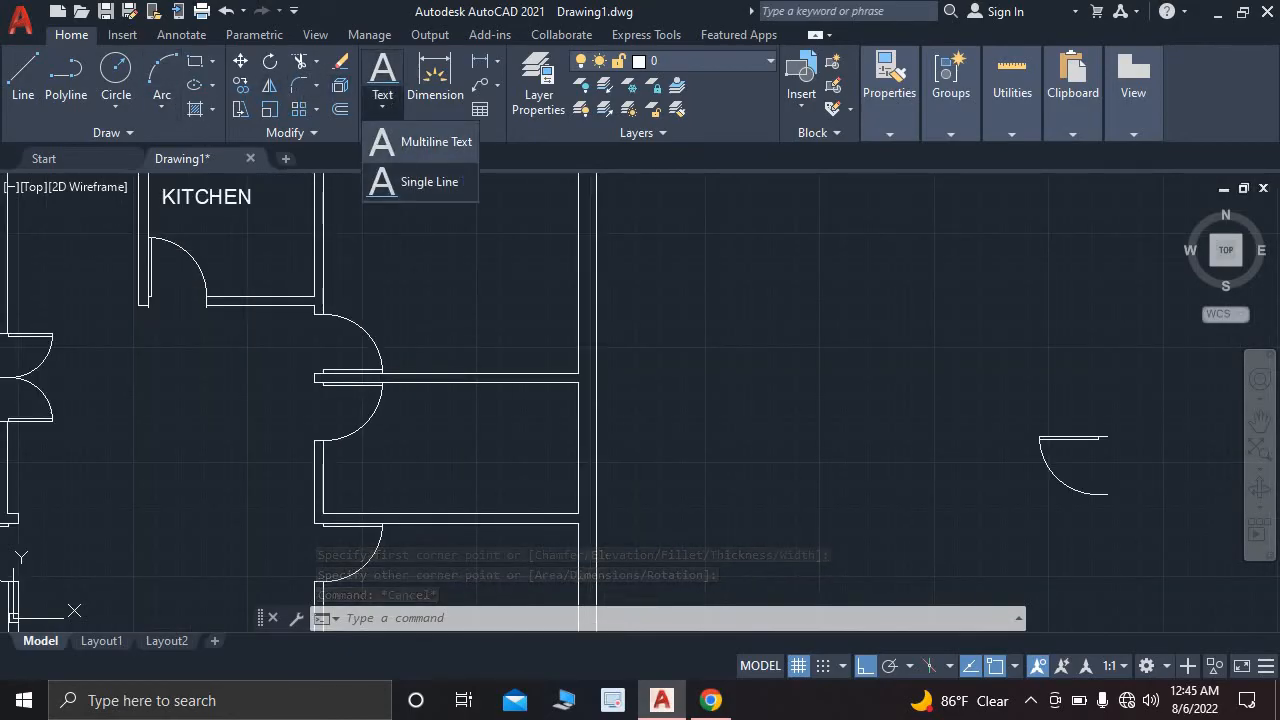
pyautogui.click(416, 181)
pyautogui.click(711, 700)
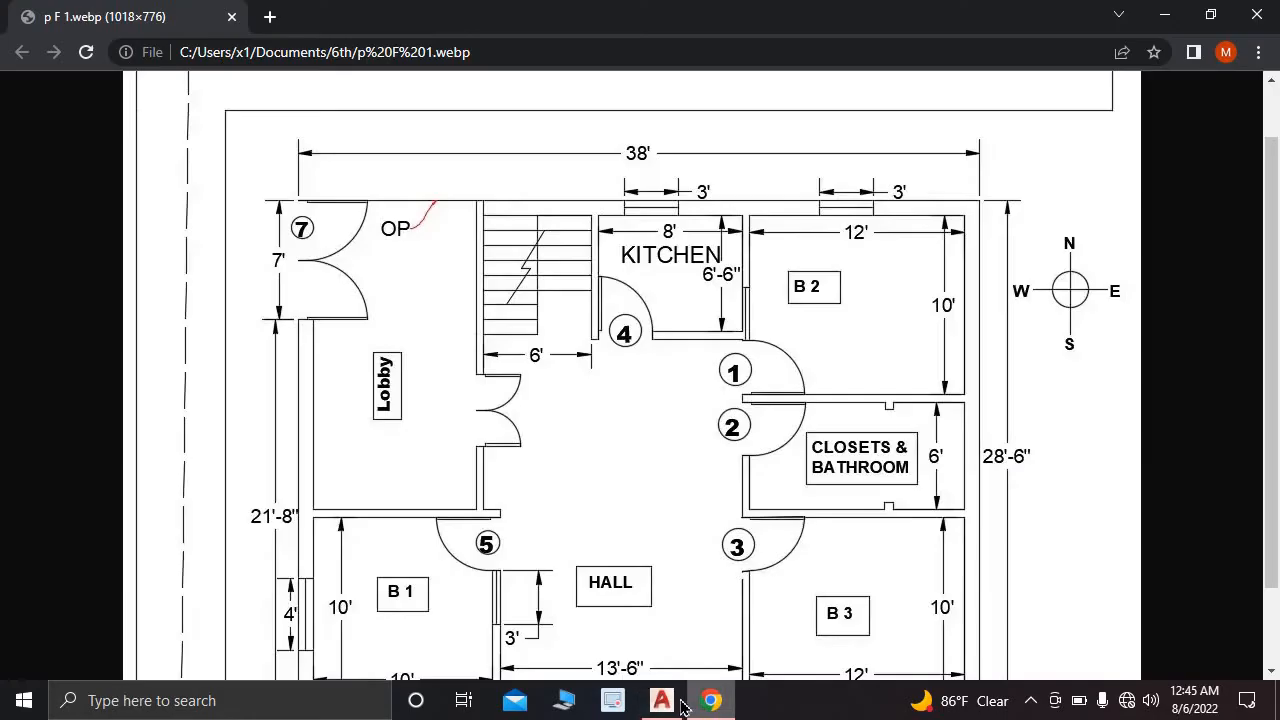
pyautogui.click(678, 704)
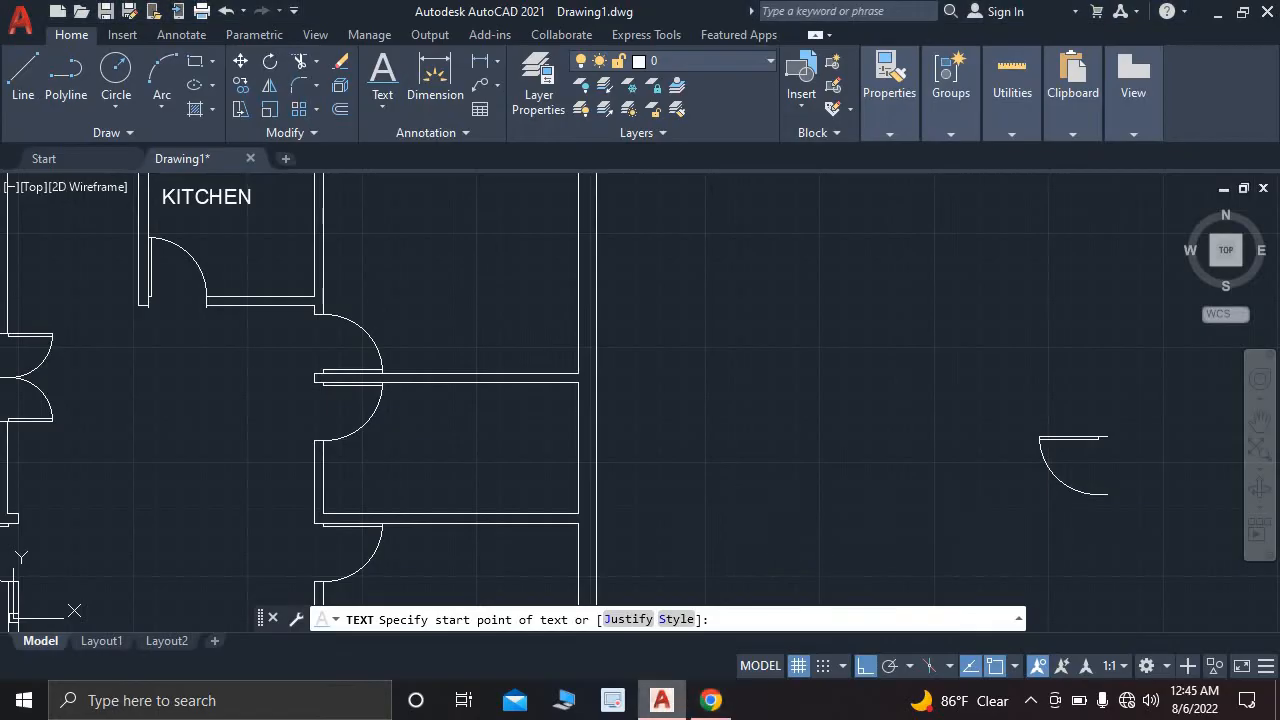
pyautogui.click(649, 433)
pyautogui.click(657, 449)
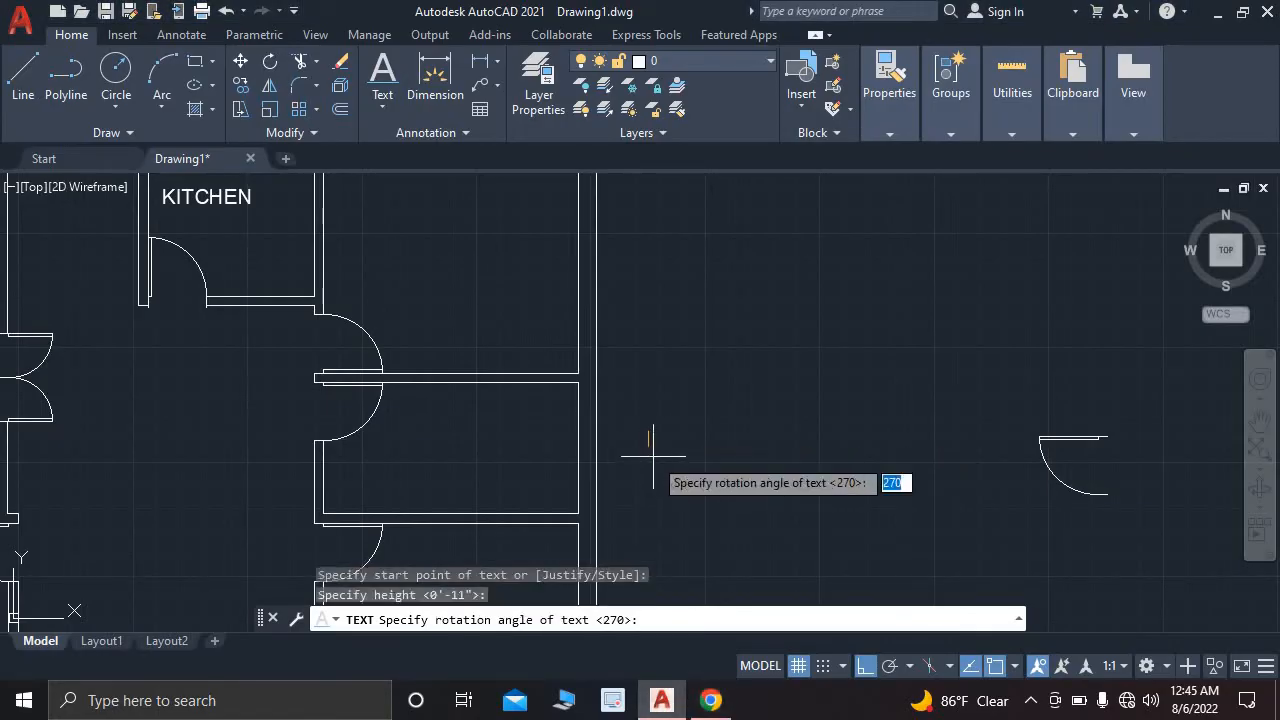
pyautogui.click(686, 446)
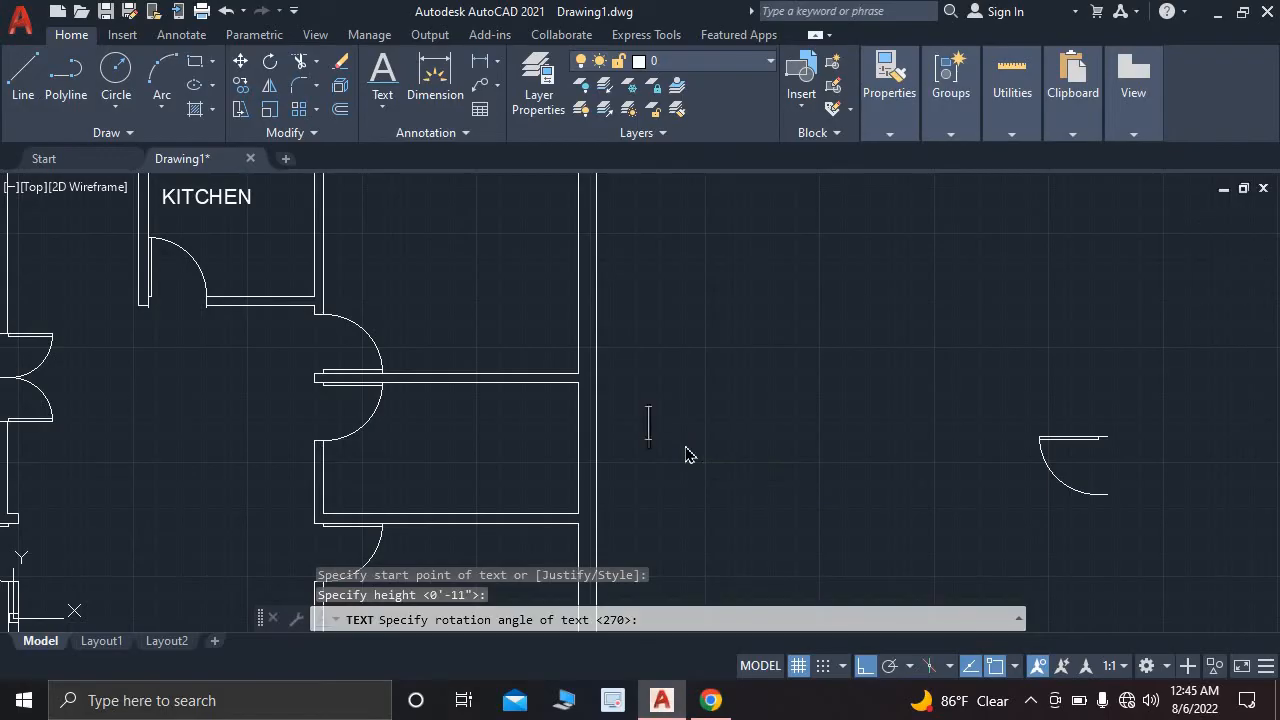
pyautogui.write('CLOS')
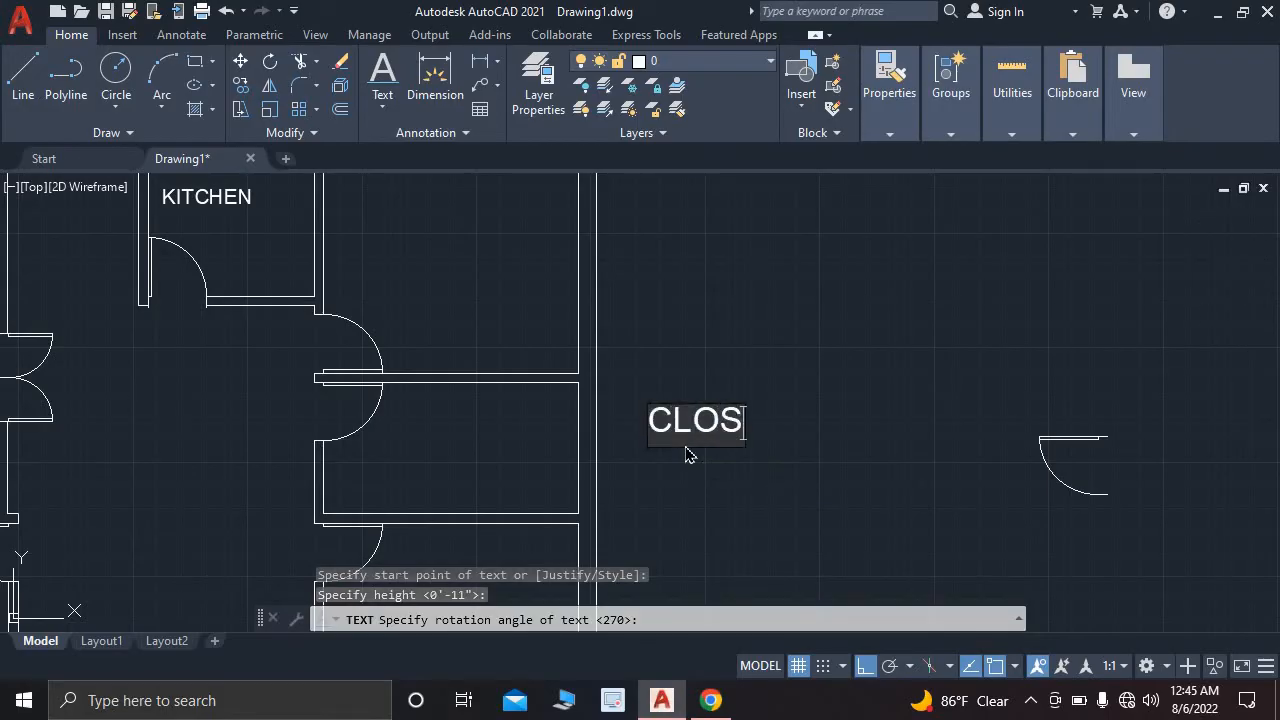
pyautogui.write('ETS &')
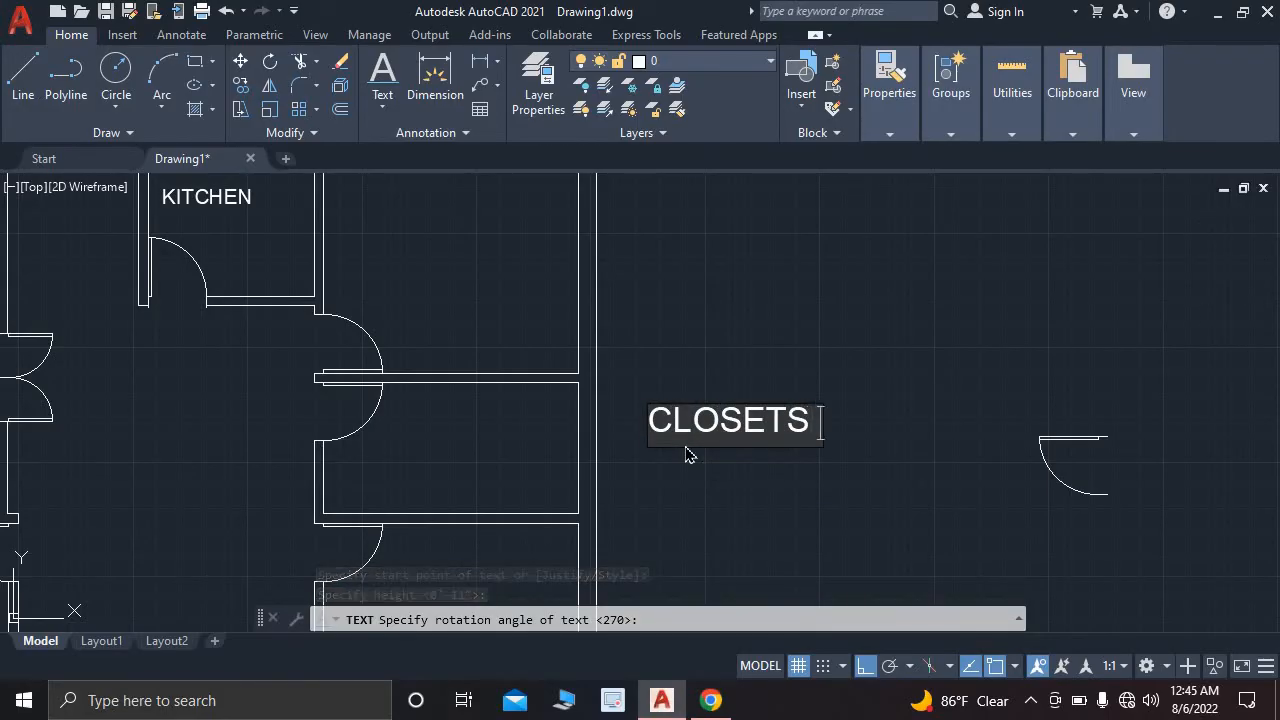
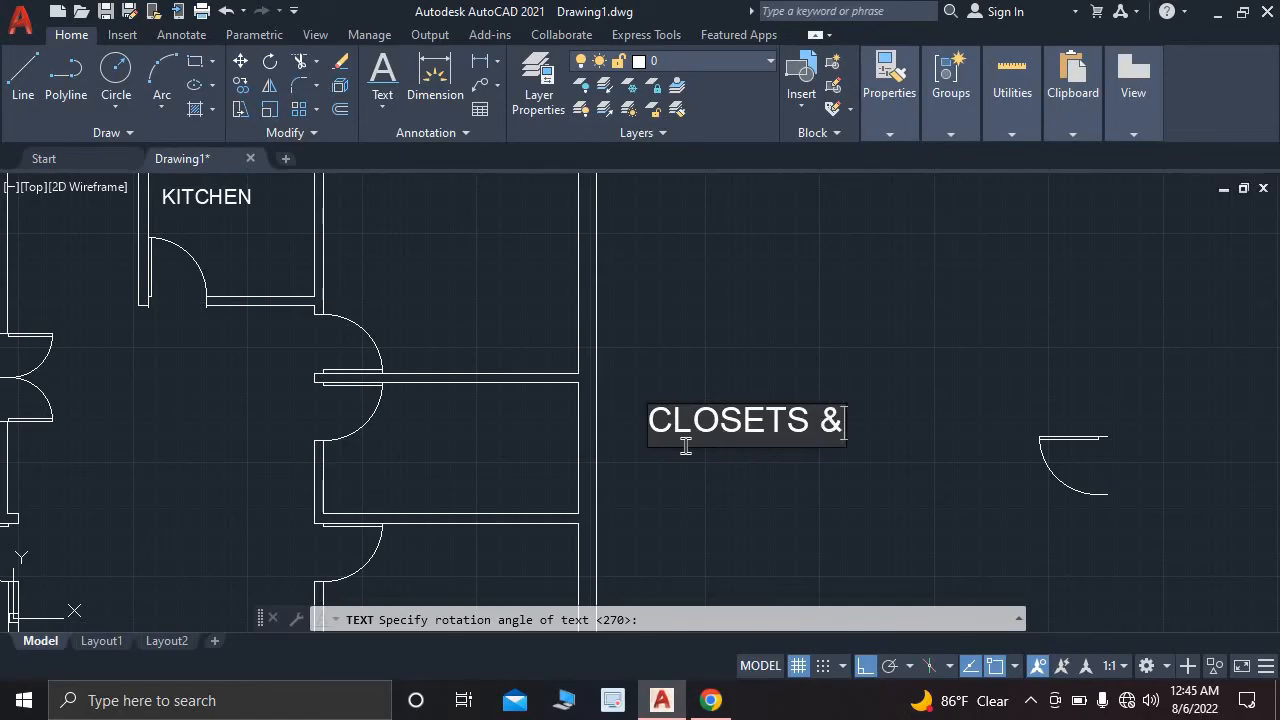
pyautogui.press('Return')
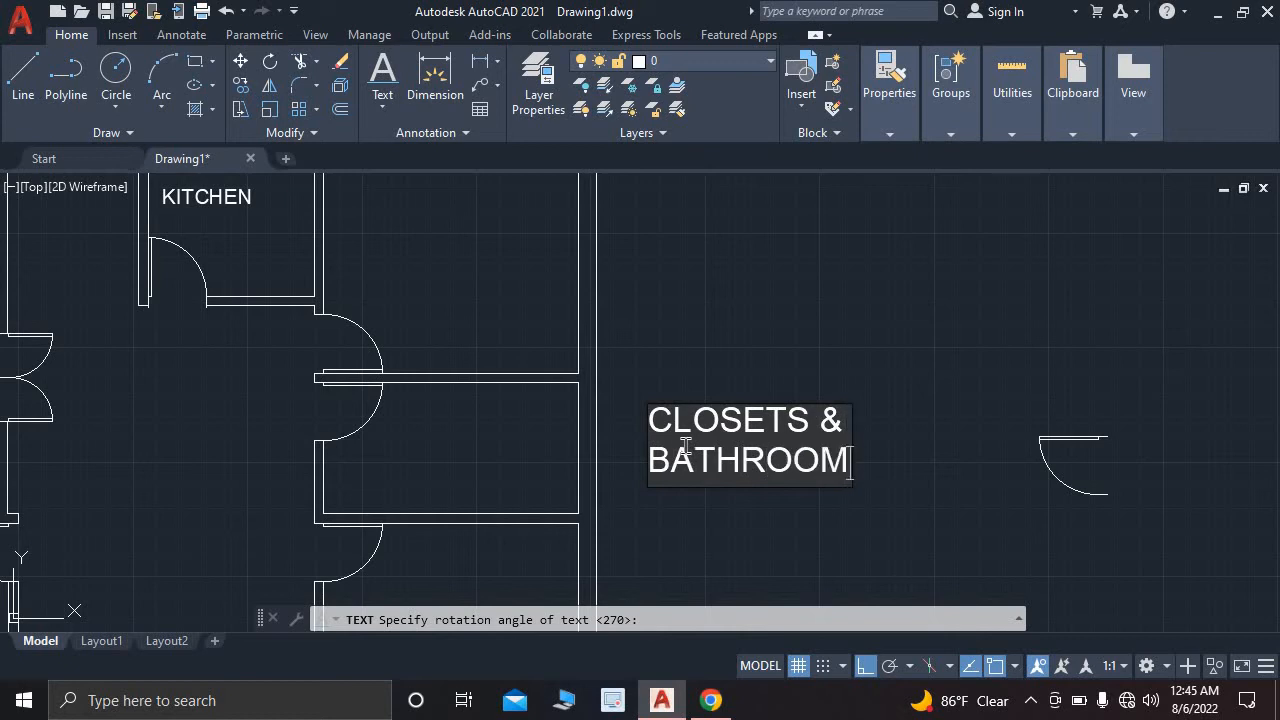
pyautogui.press('Return')
pyautogui.press('Return')
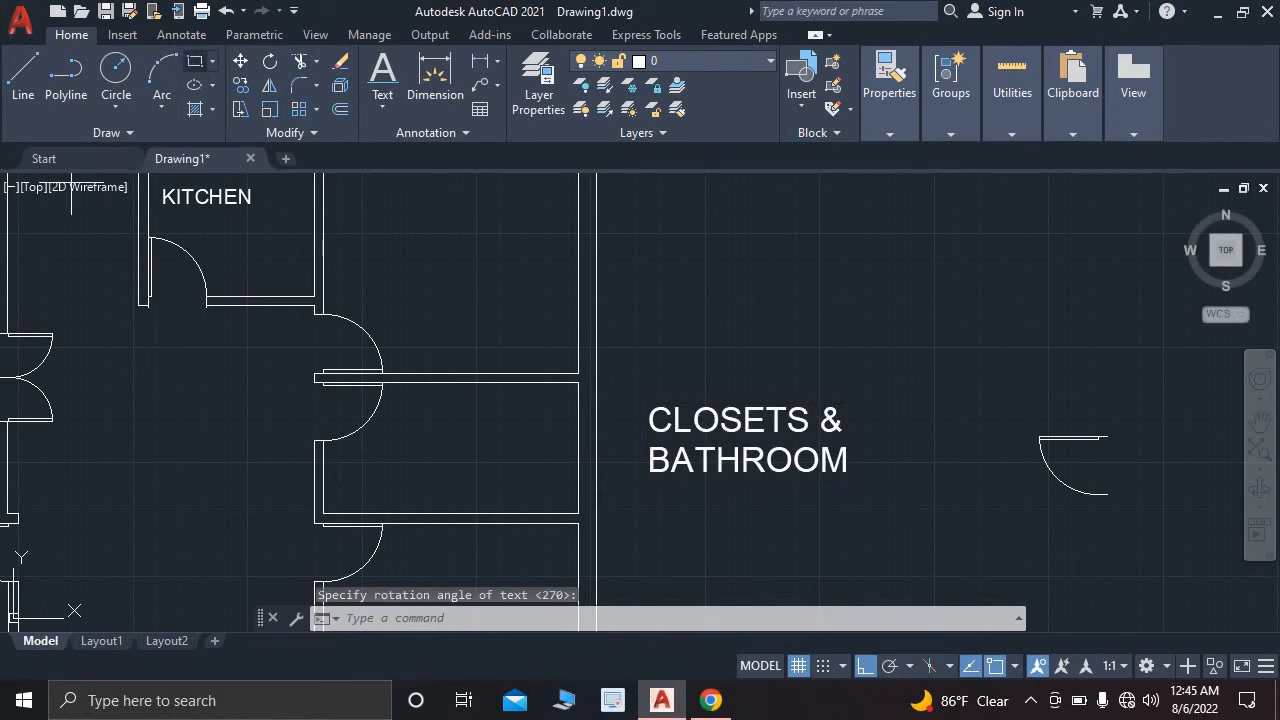
pyautogui.click(195, 61)
pyautogui.click(648, 431)
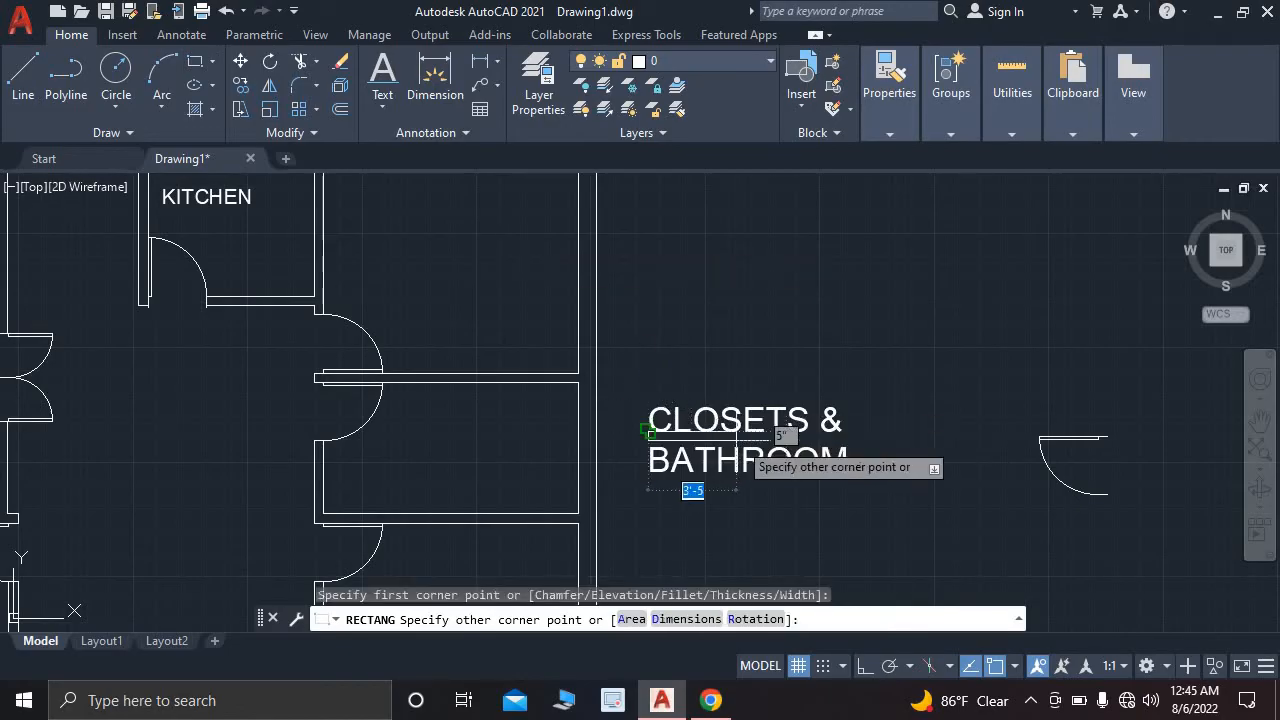
pyautogui.press('Escape')
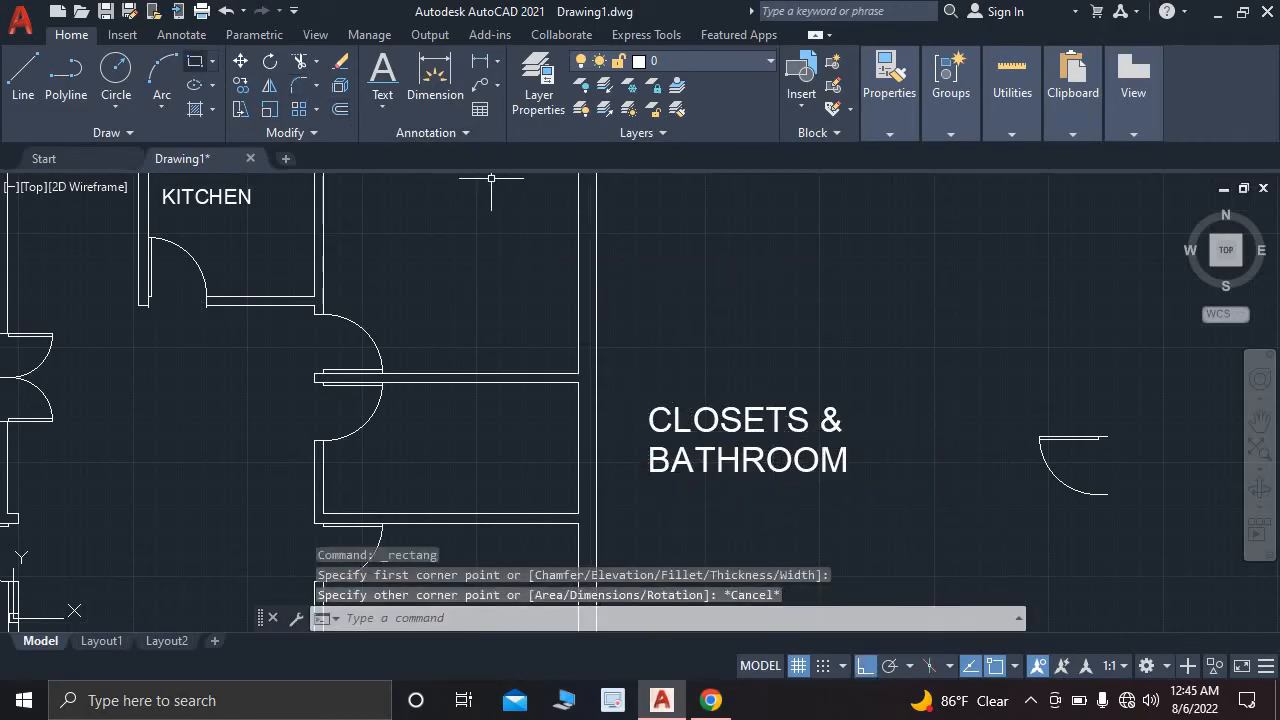
# - Draw a rectangle framing both lines of the CLOSETS & BATHROOM label
pyautogui.press('Return')
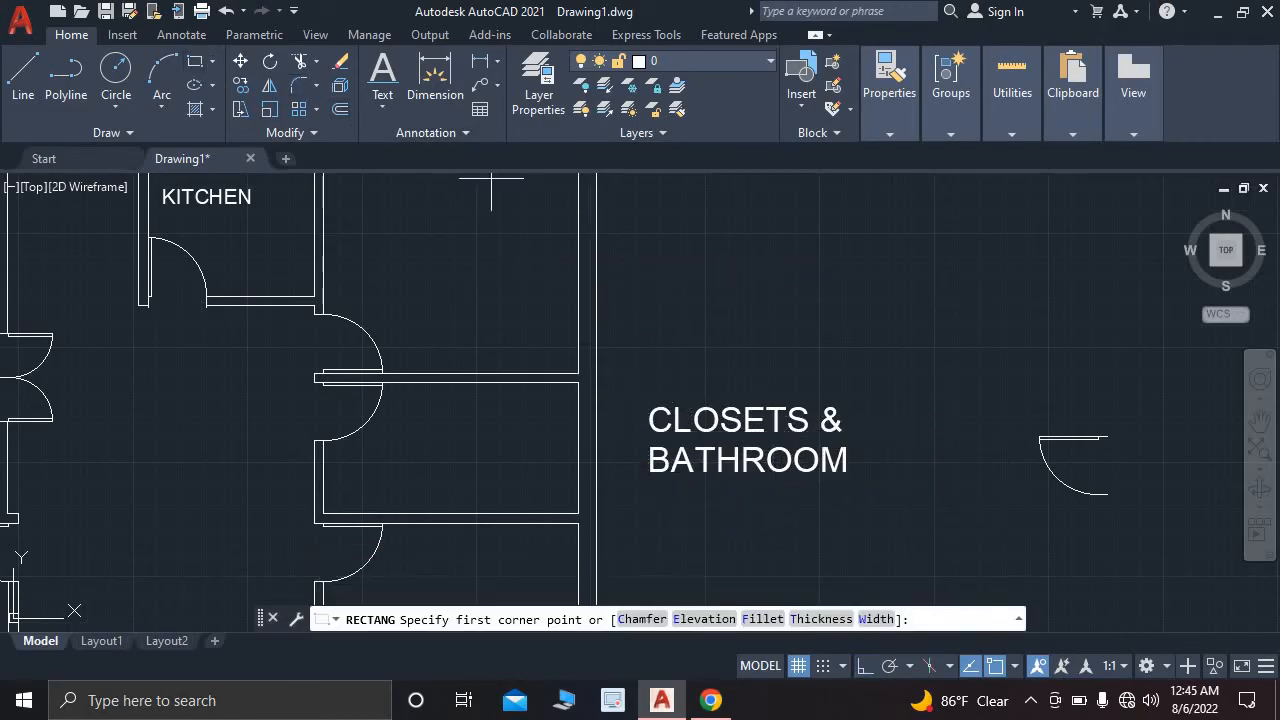
pyautogui.click(637, 395)
pyautogui.click(868, 488)
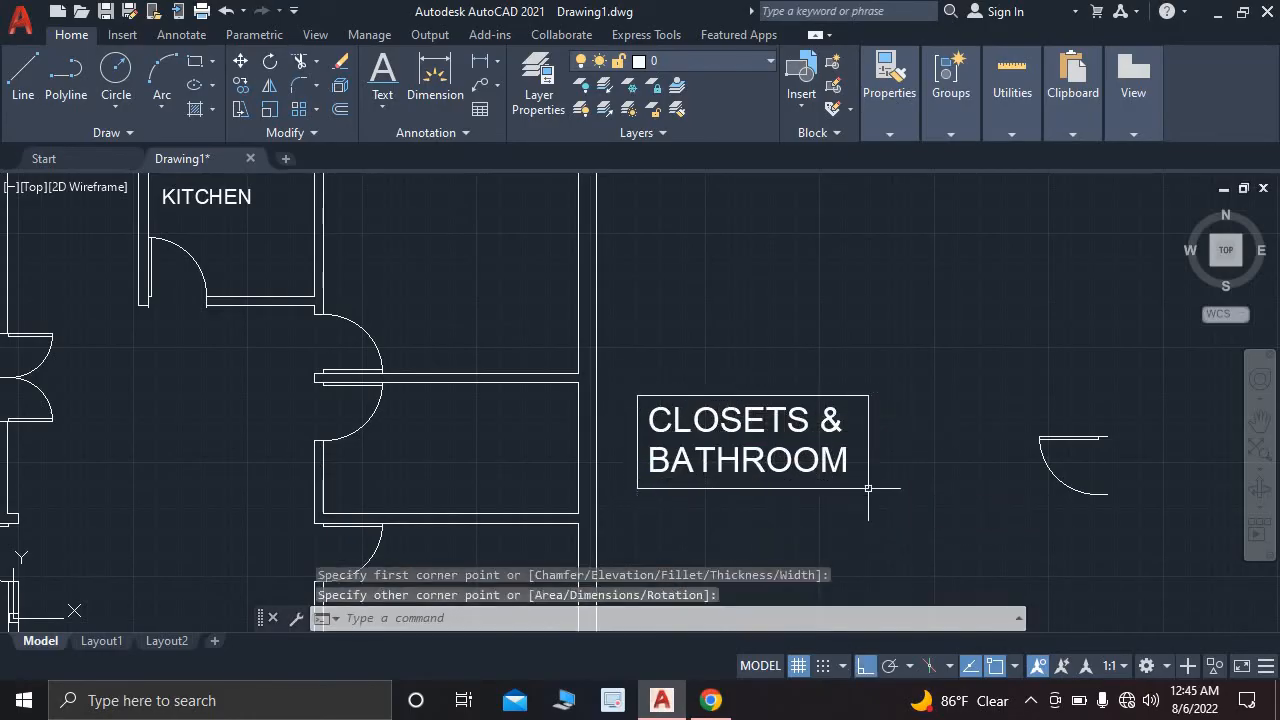
# - Move the framed CLOSETS & BATHROOM label, with Ortho off, into the room between the two eastern bedrooms, its frame meeting the east wall
pyautogui.click(629, 366)
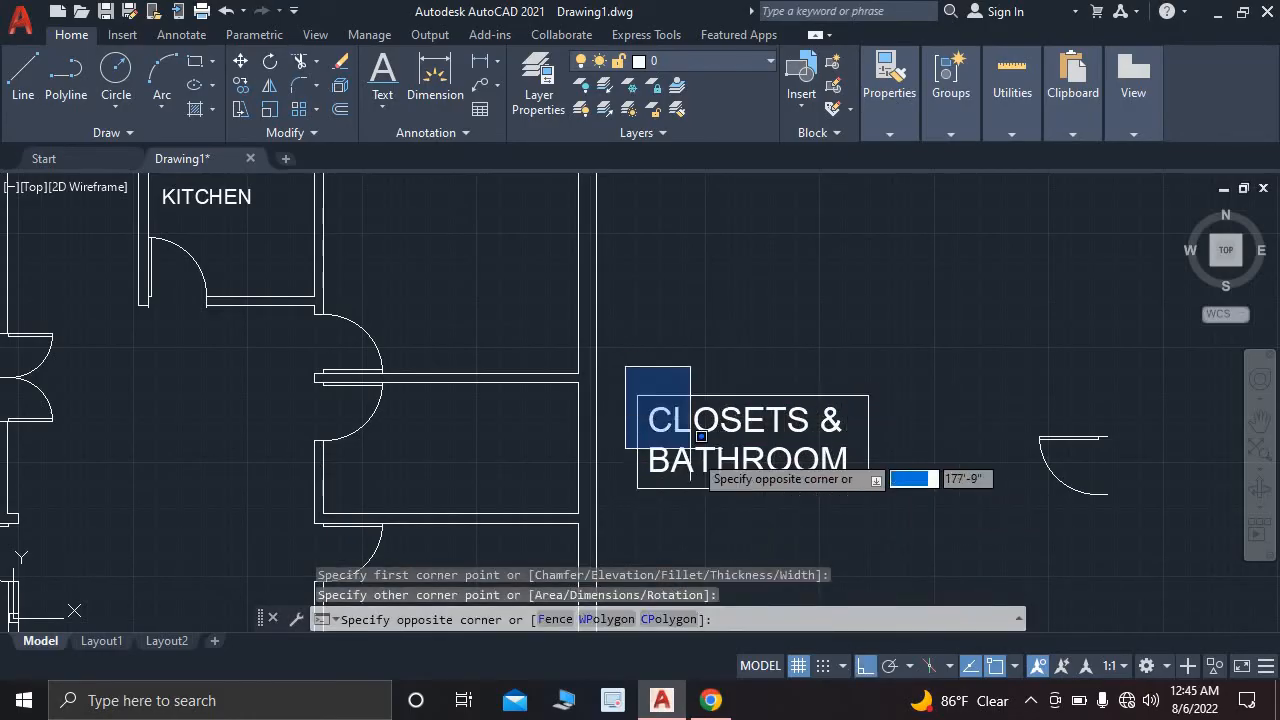
pyautogui.click(886, 522)
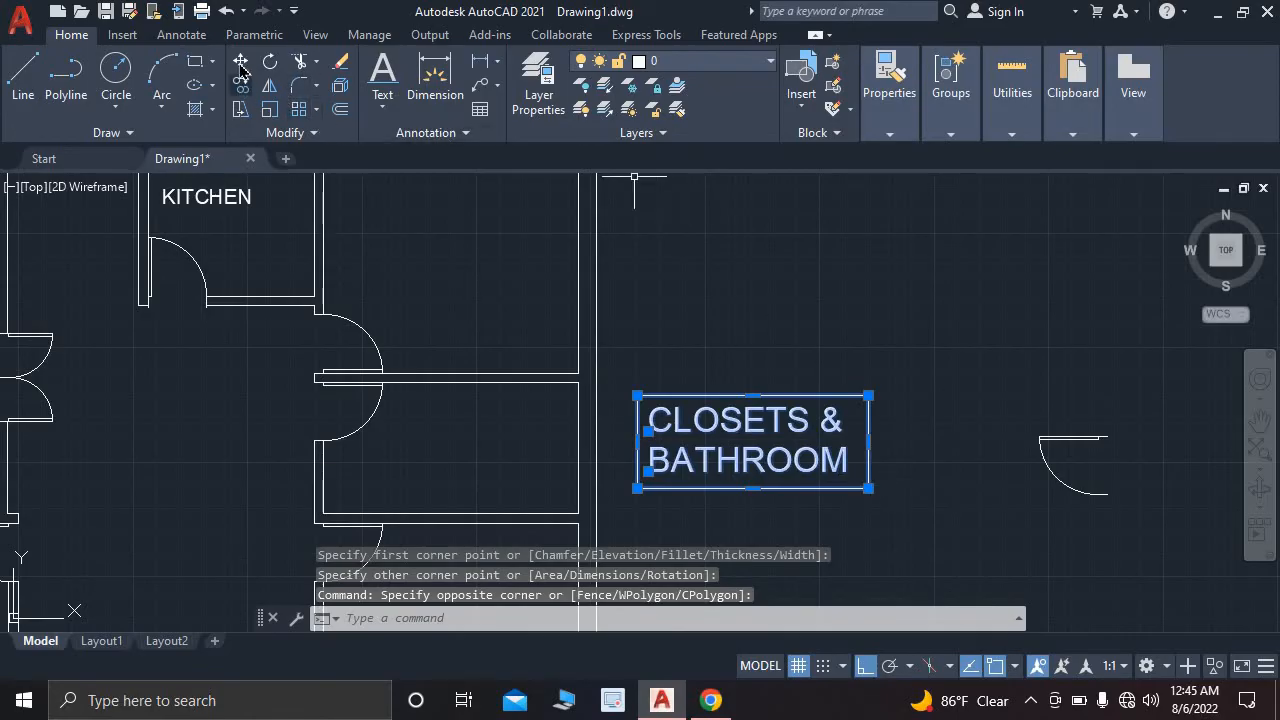
pyautogui.write('m')
pyautogui.press('Return')
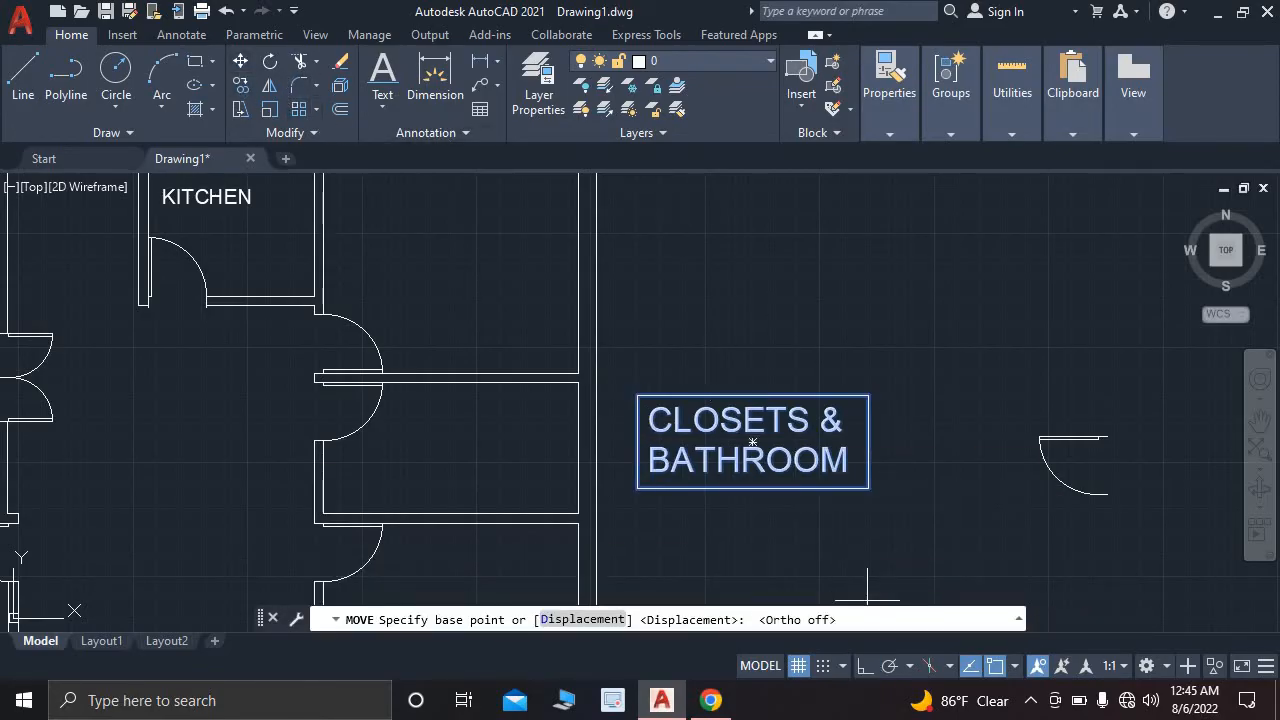
pyautogui.click(652, 432)
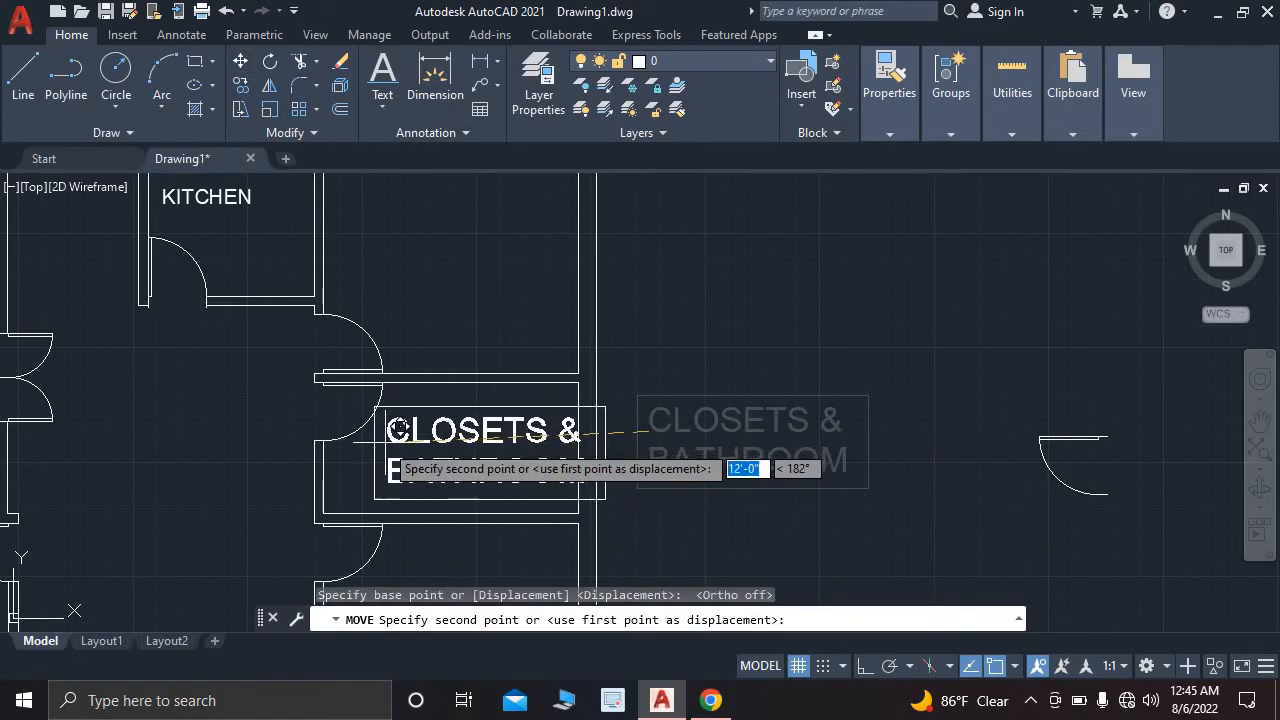
pyautogui.scroll(4, 368, 428)
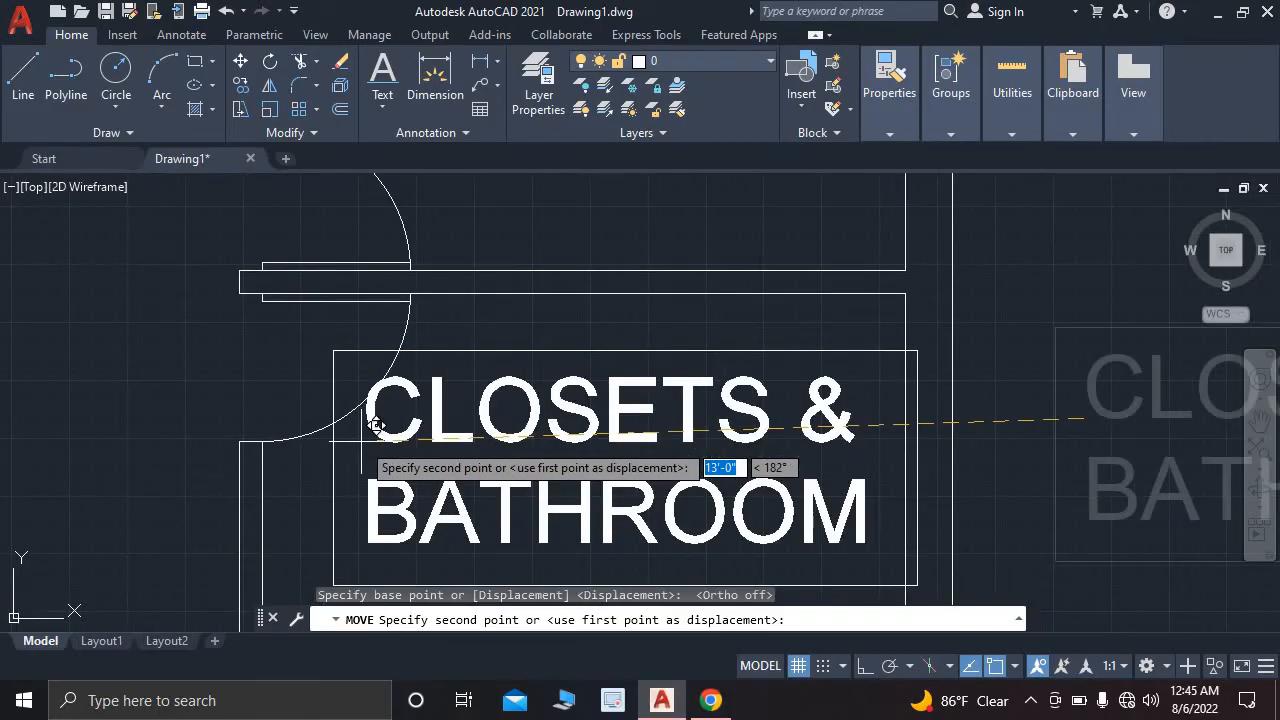
pyautogui.scroll(-3, 380, 420)
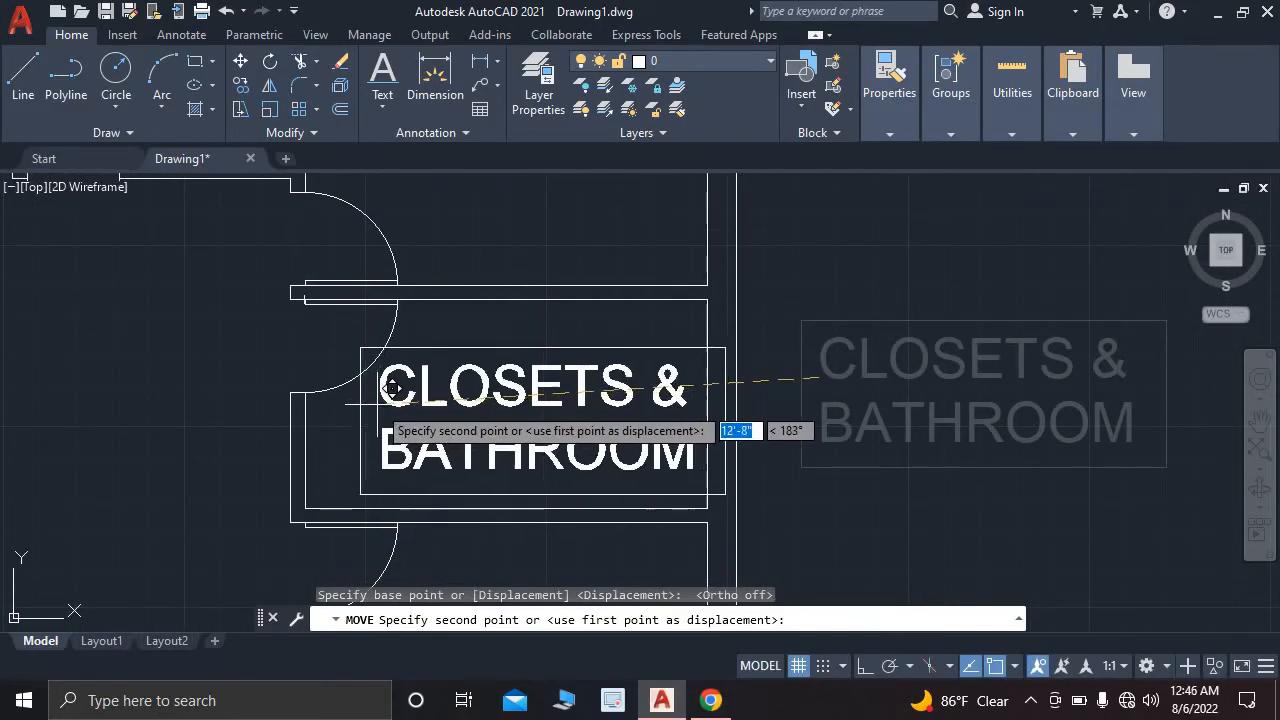
pyautogui.click(358, 410)
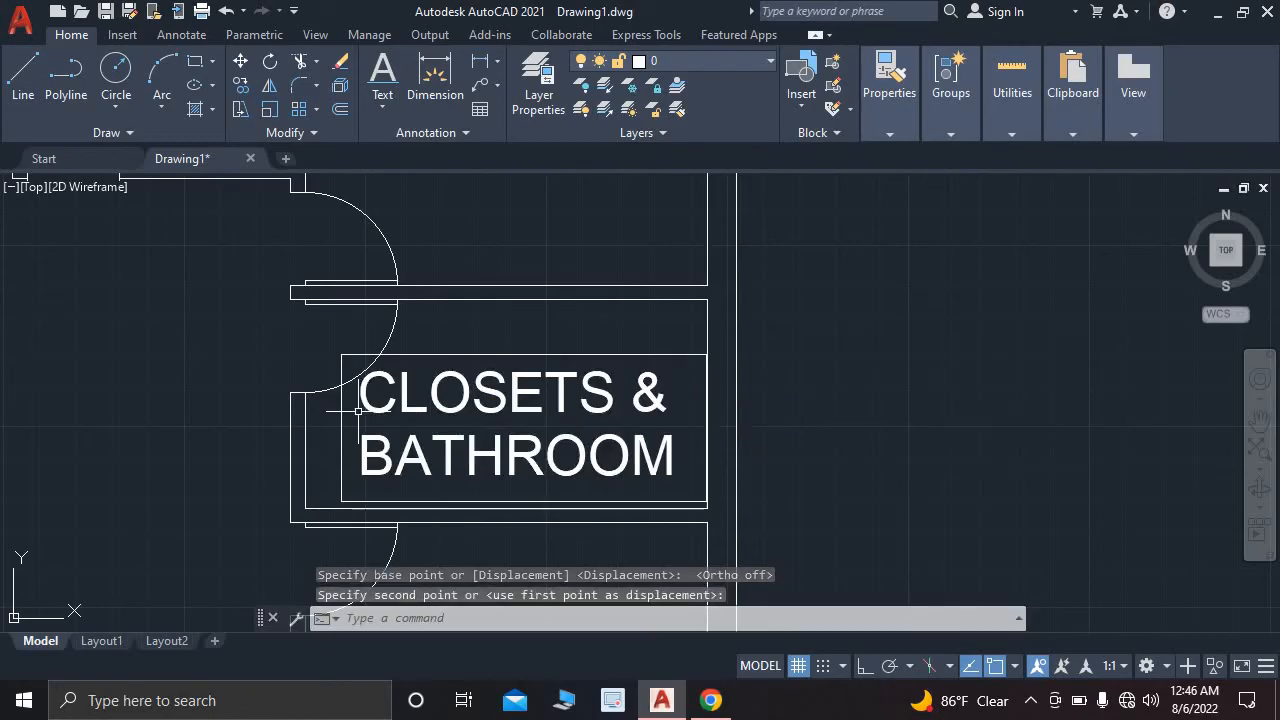
pyautogui.scroll(-3, 557, 412)
pyautogui.moveTo(579, 405); pyautogui.dragTo(729, 350, button='middle')
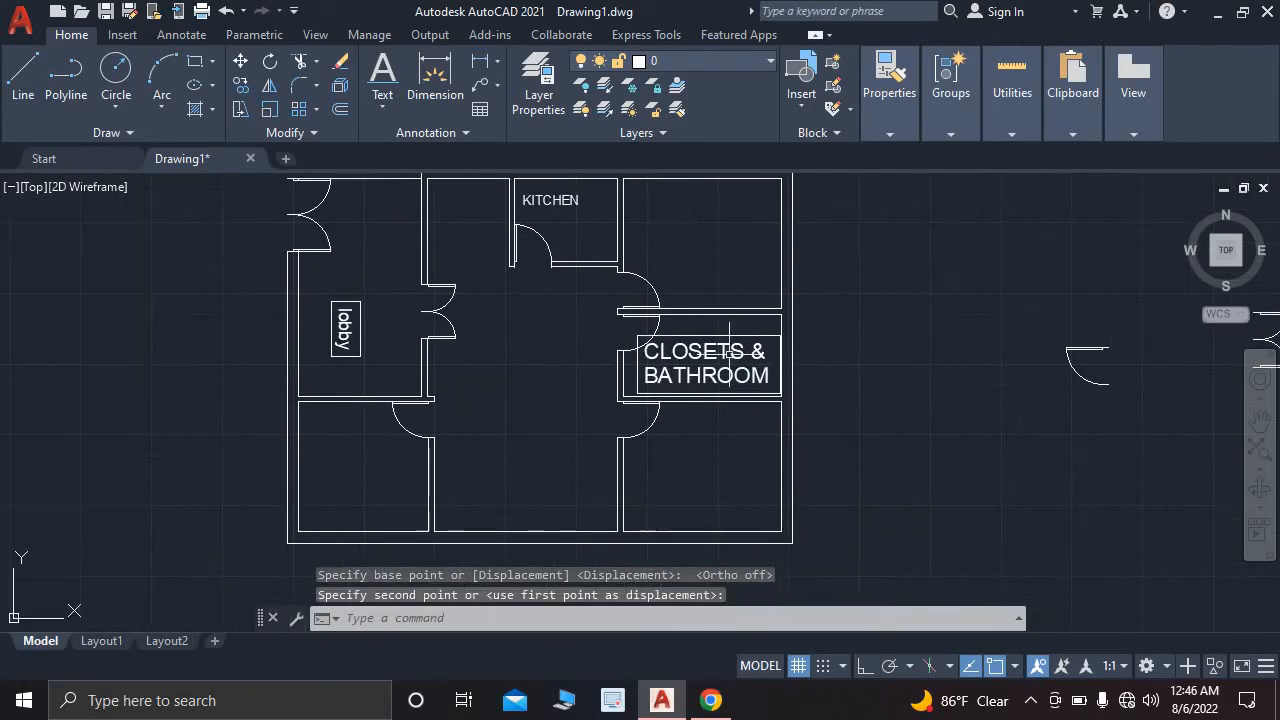
# - Switch to the reference image in Chrome and examine the hall and bedroom labels
pyautogui.scroll(-2, 729, 350)
pyautogui.scroll(4, 684, 390)
pyautogui.click(710, 700)
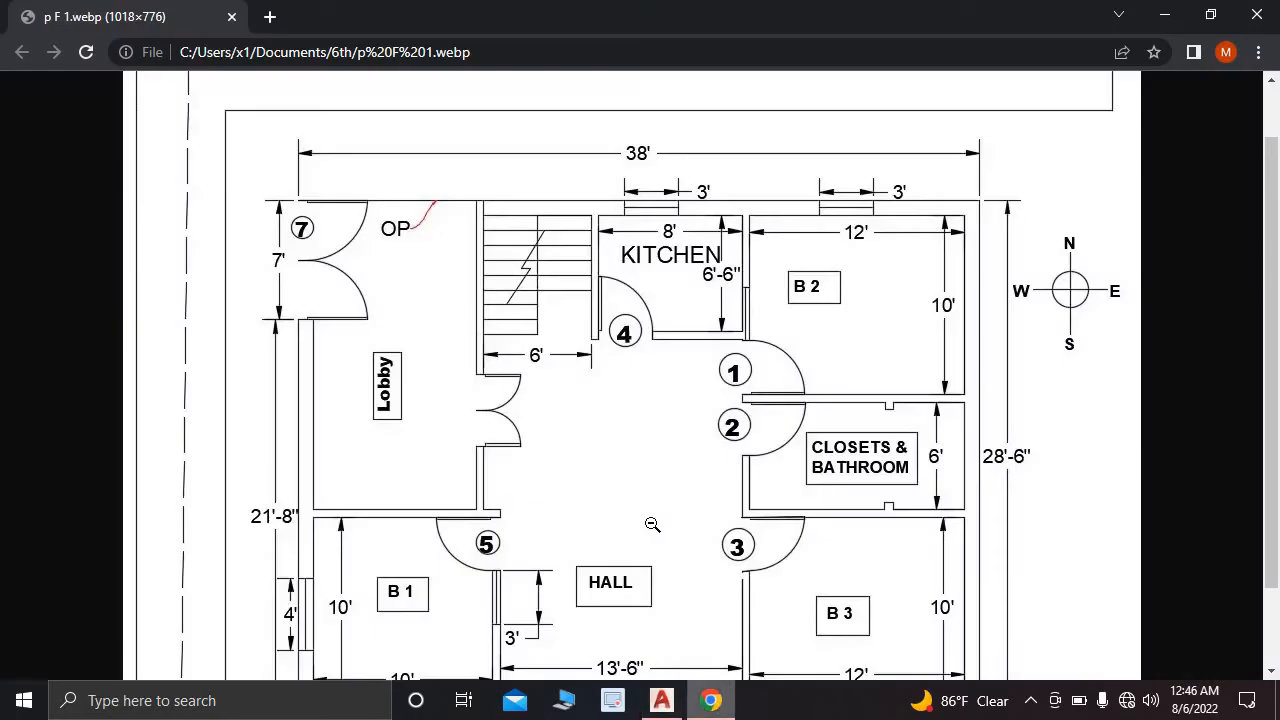
pyautogui.click(652, 524)
pyautogui.click(640, 497)
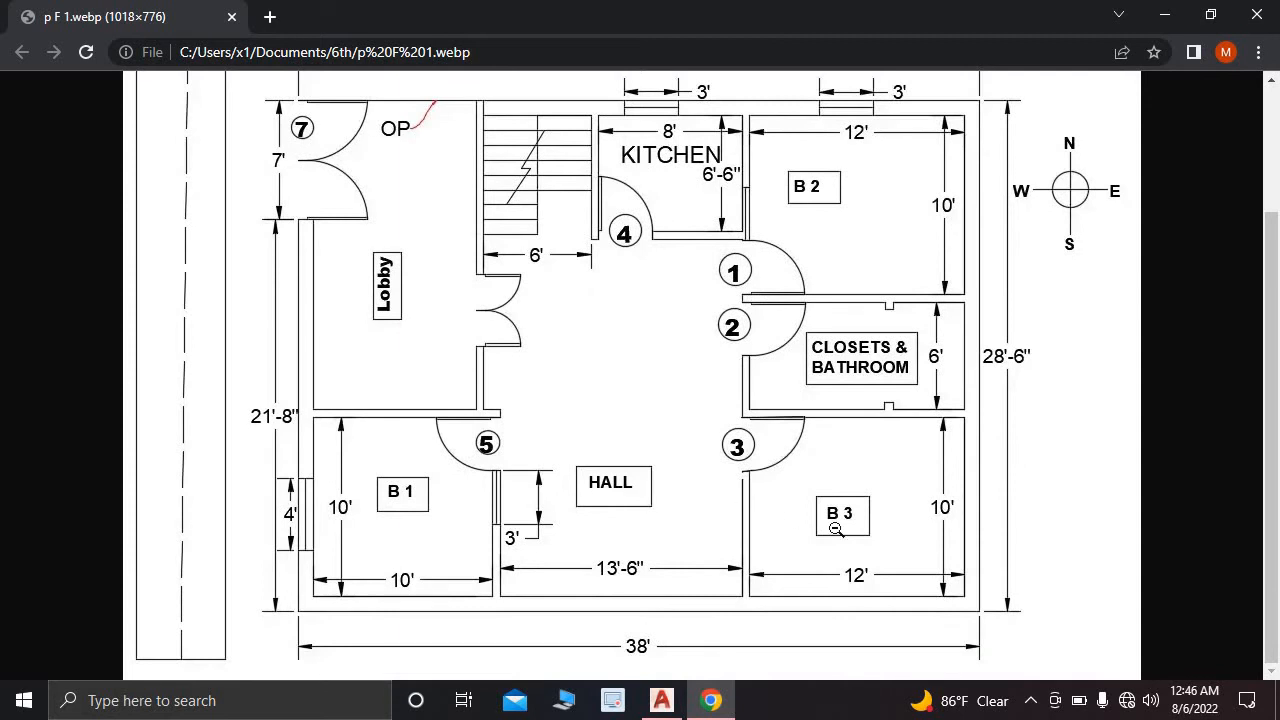
# - Check the reference plan's dimensions, switch back to AutoCAD, and add a linear dimension across the northeast bedroom's inner width, just below its north wall
pyautogui.scroll(2, 364, 330)
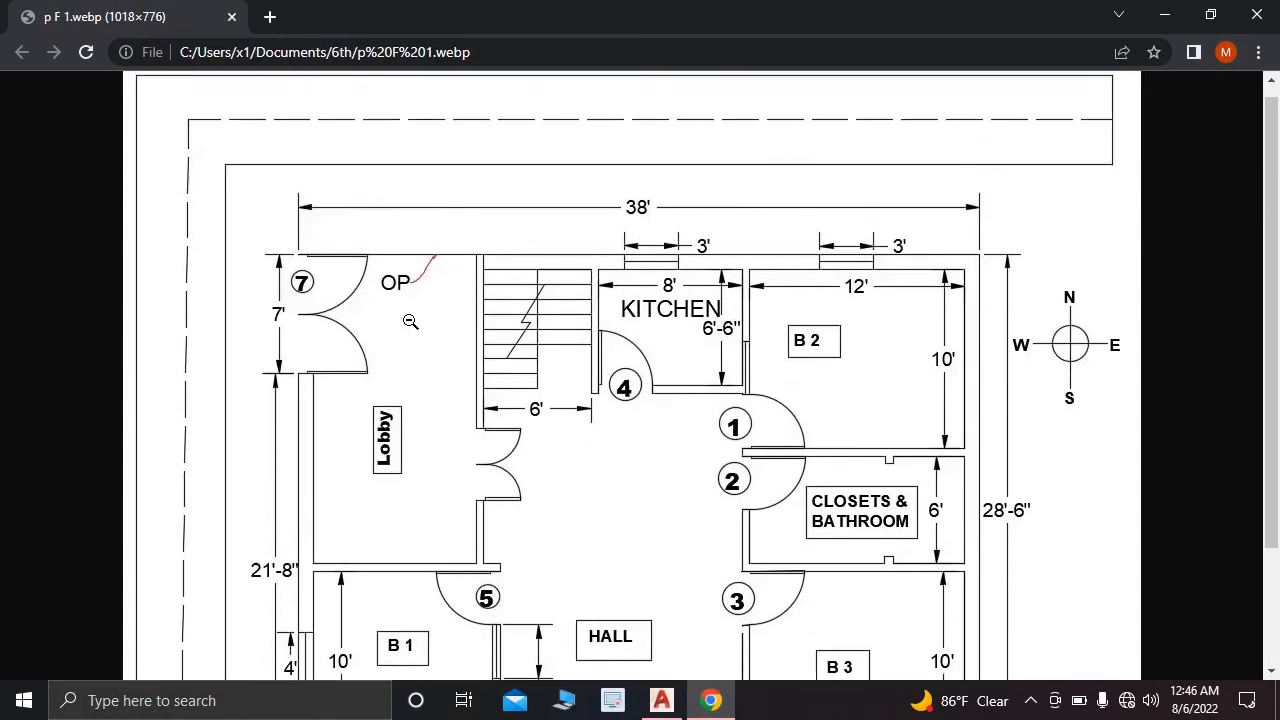
pyautogui.scroll(-2, 588, 349)
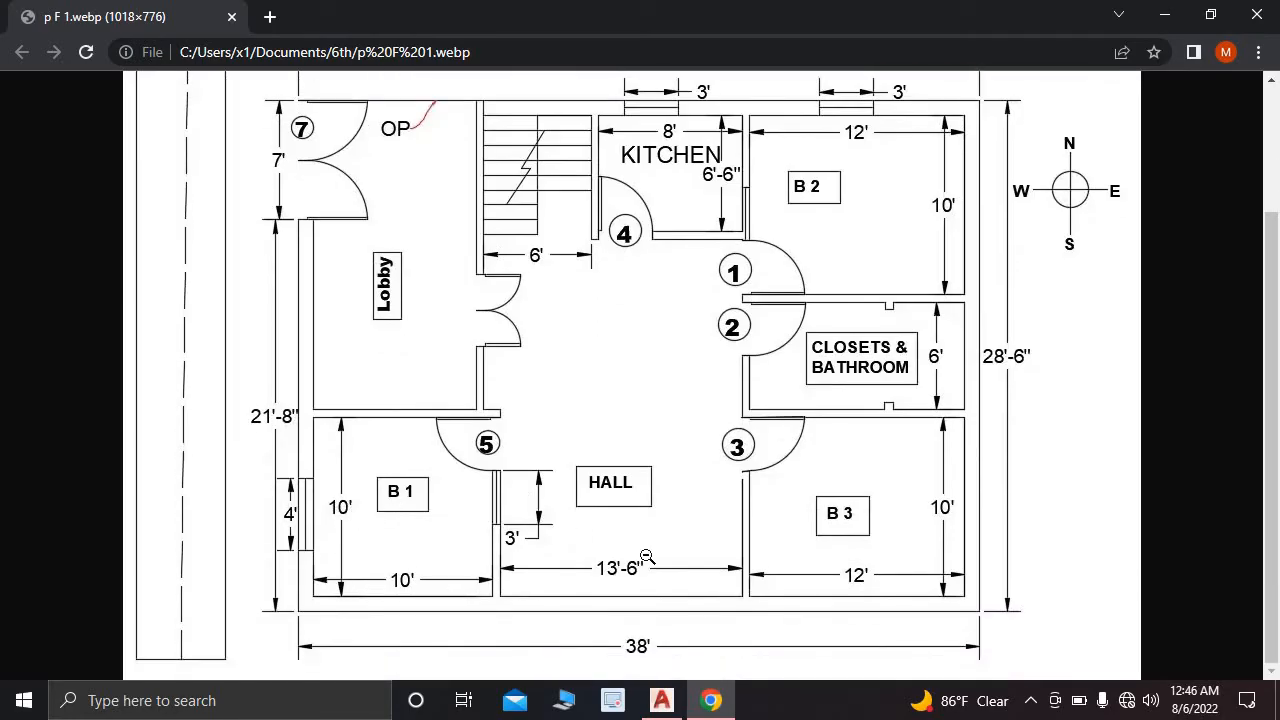
pyautogui.scroll(1, 690, 428)
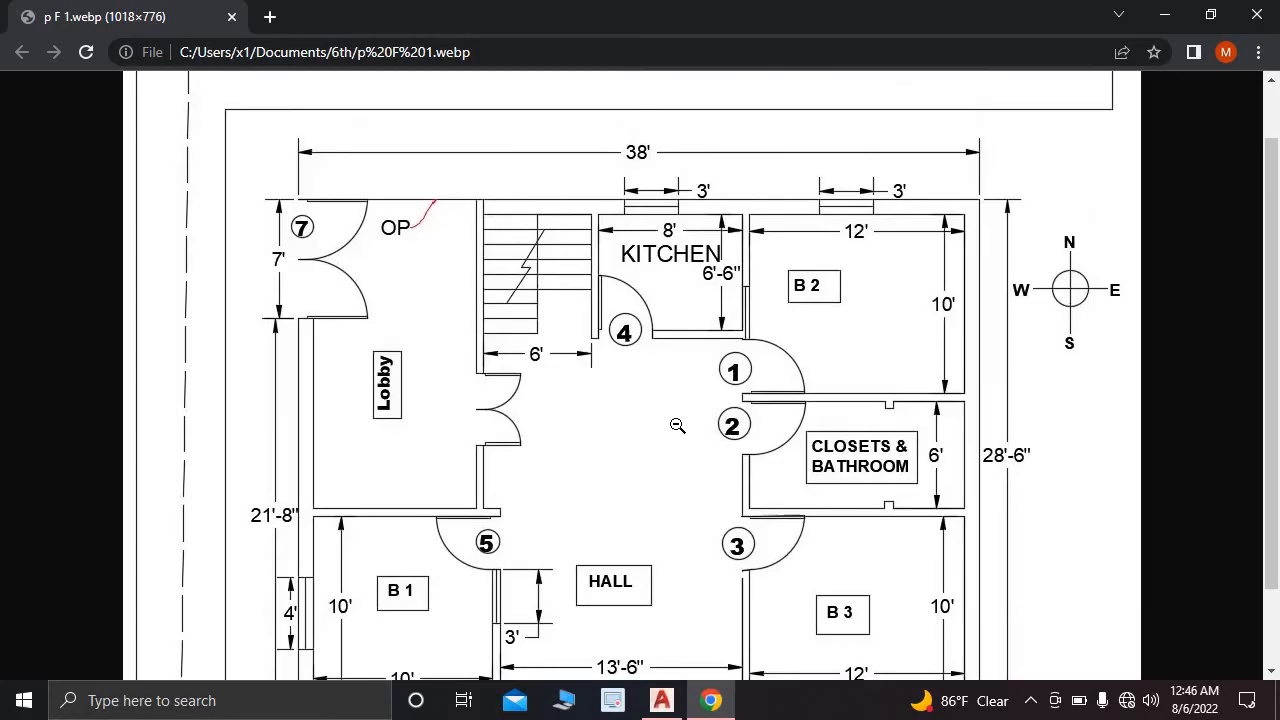
pyautogui.click(661, 700)
pyautogui.scroll(-1, 646, 383)
pyautogui.moveTo(639, 335); pyautogui.dragTo(649, 477, button='middle')
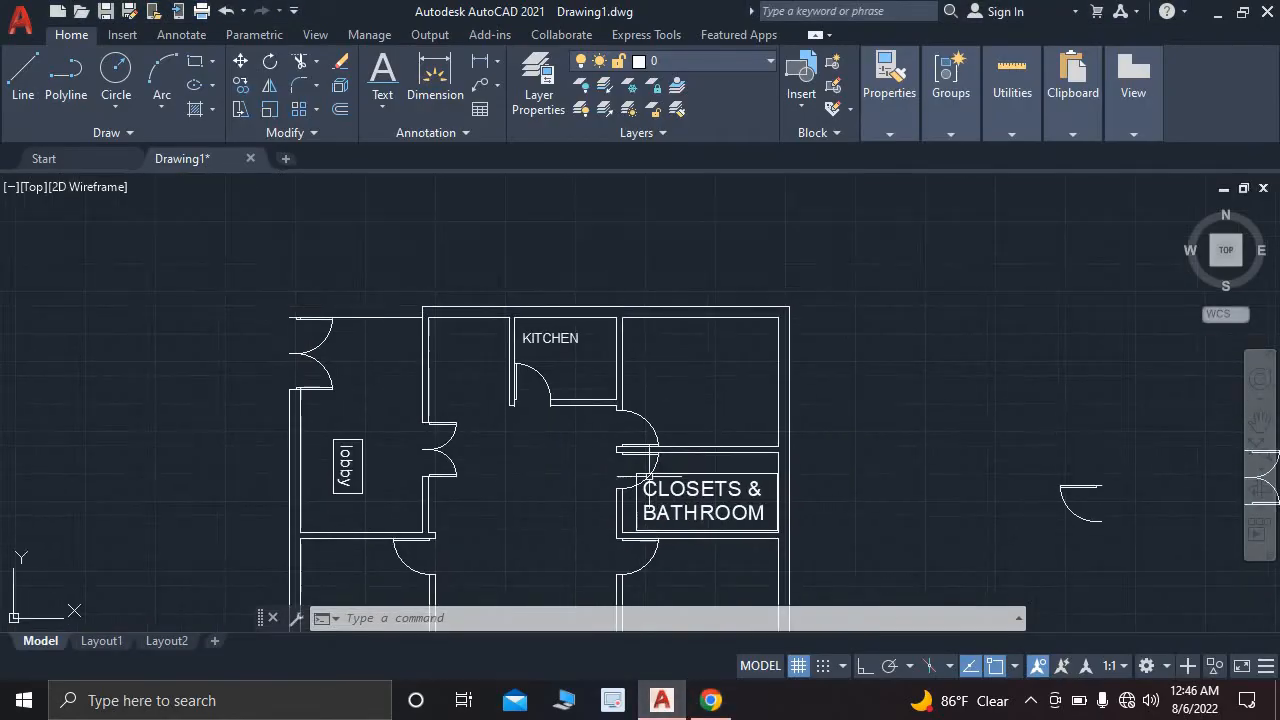
pyautogui.scroll(1, 595, 375)
pyautogui.click(452, 92)
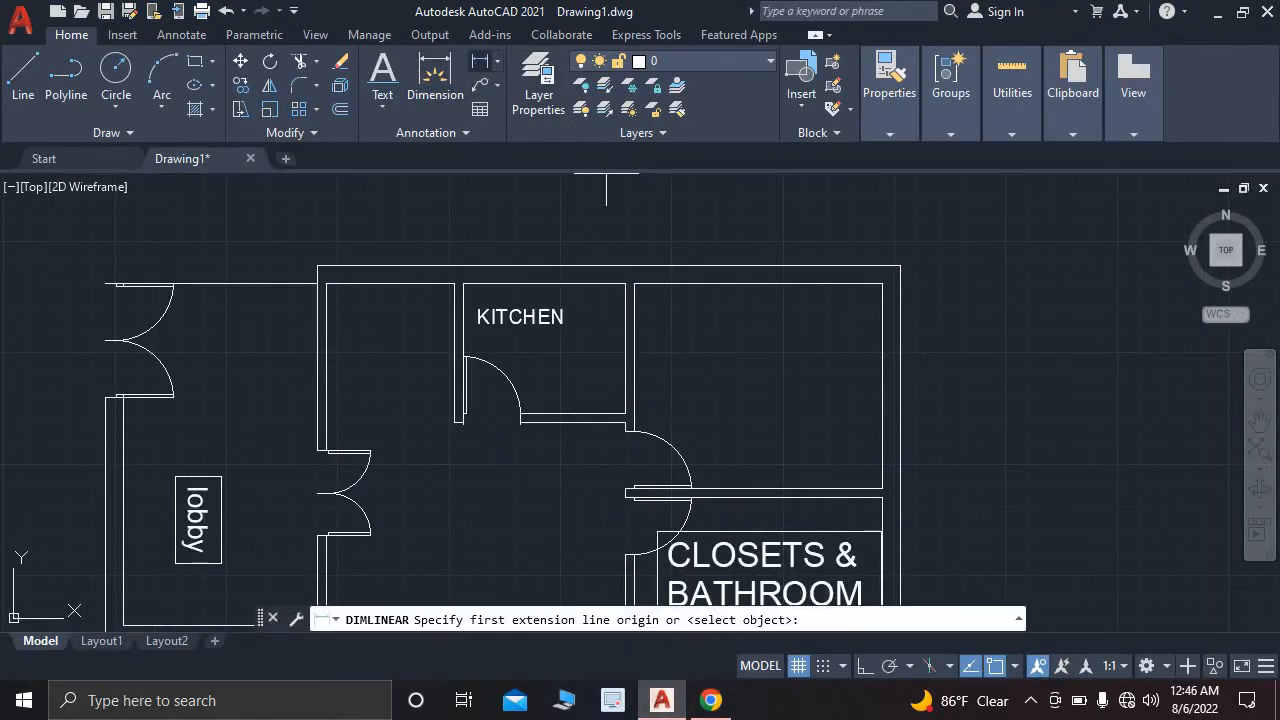
pyautogui.click(633, 284)
pyautogui.click(882, 284)
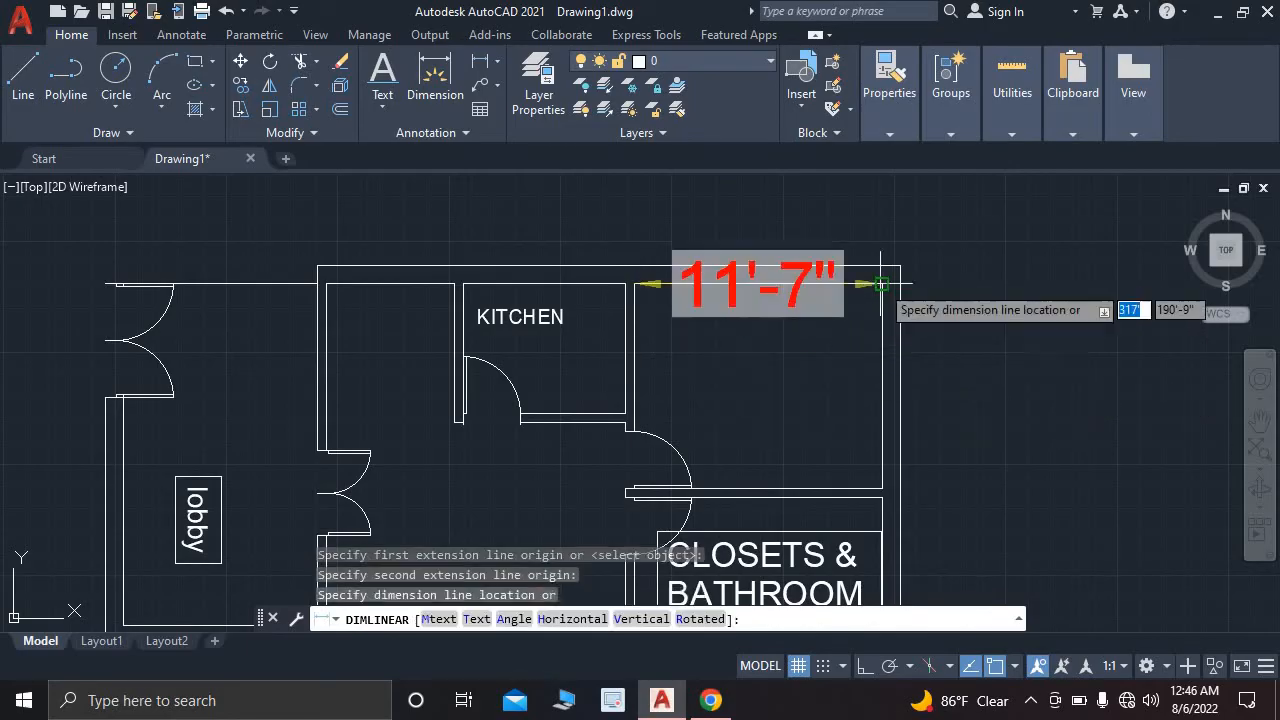
pyautogui.click(882, 331)
# - Add a linear dimension for the plan's overall outer width, placed just below the south wall
pyautogui.scroll(-5, 829, 370)
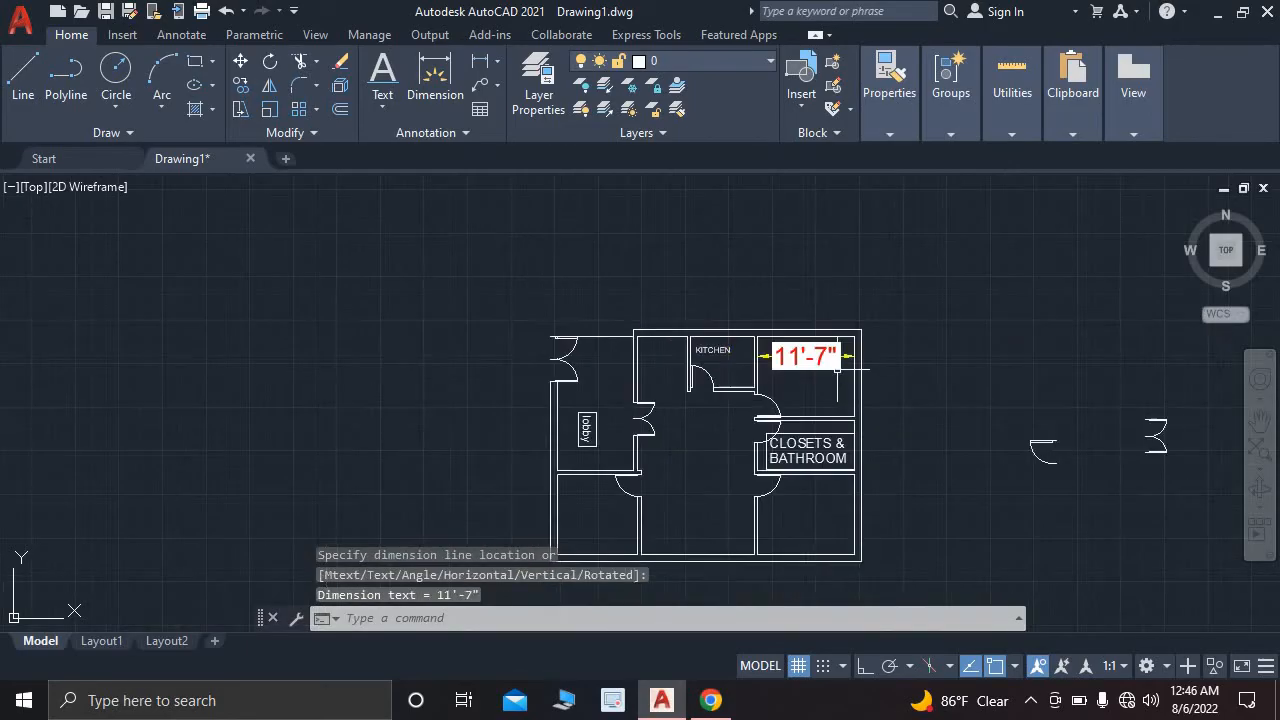
pyautogui.moveTo(829, 370); pyautogui.dragTo(826, 319, button='middle')
pyautogui.scroll(2, 805, 332)
pyautogui.scroll(-2, 804, 332)
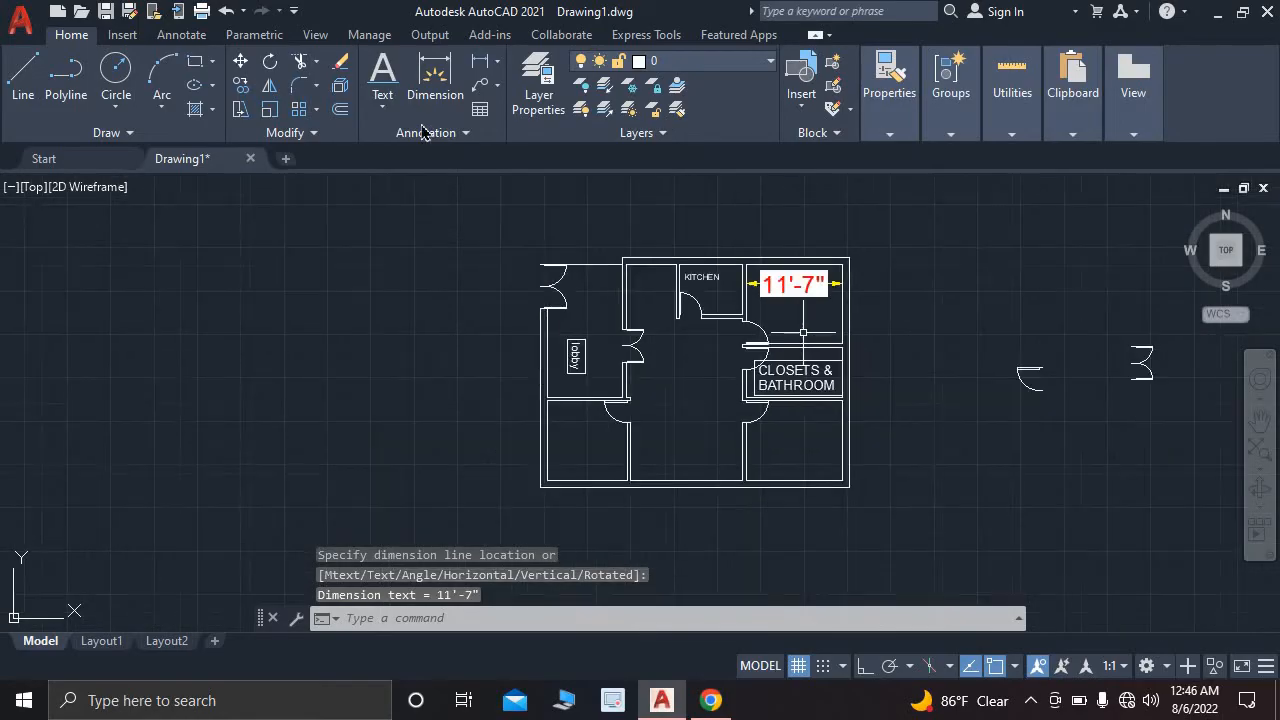
pyautogui.click(479, 61)
pyautogui.scroll(2, 645, 465)
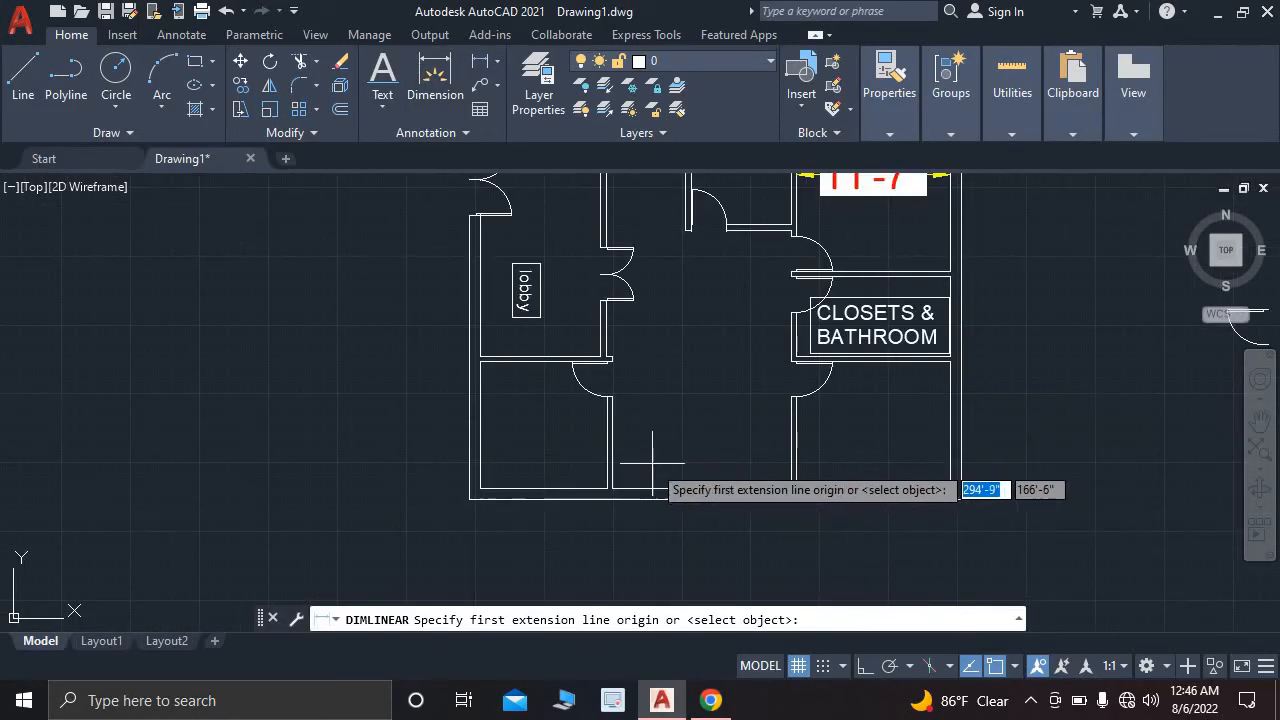
pyautogui.click(470, 498)
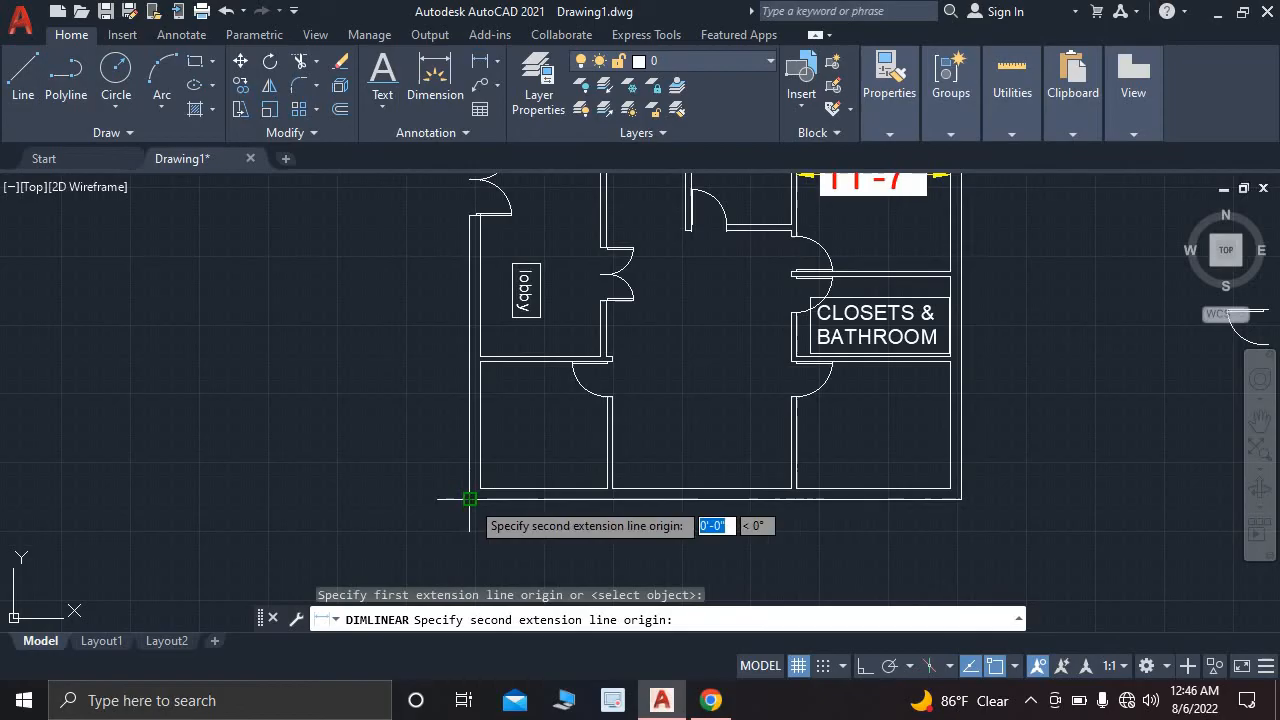
pyautogui.click(955, 490)
pyautogui.click(935, 527)
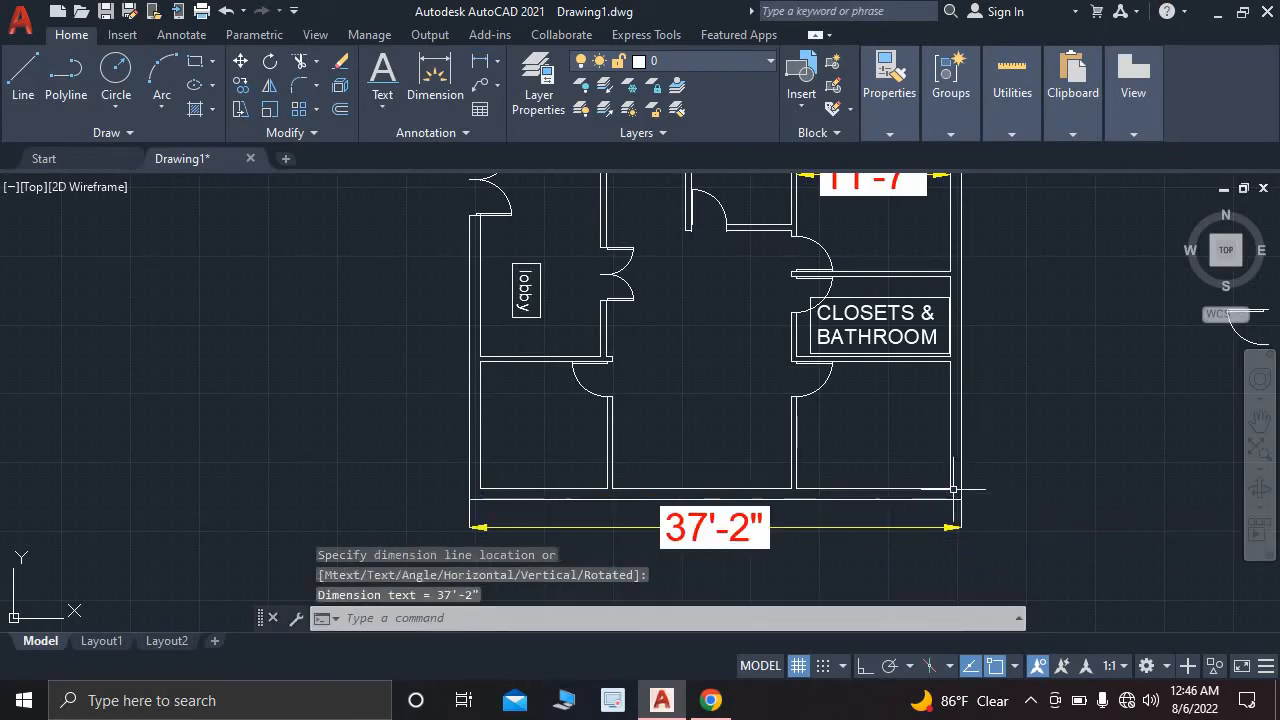
# - Add a vertical linear dimension for the plan's overall outer height, placed outside the east wall
pyautogui.scroll(-2, 935, 420)
pyautogui.scroll(2, 830, 410)
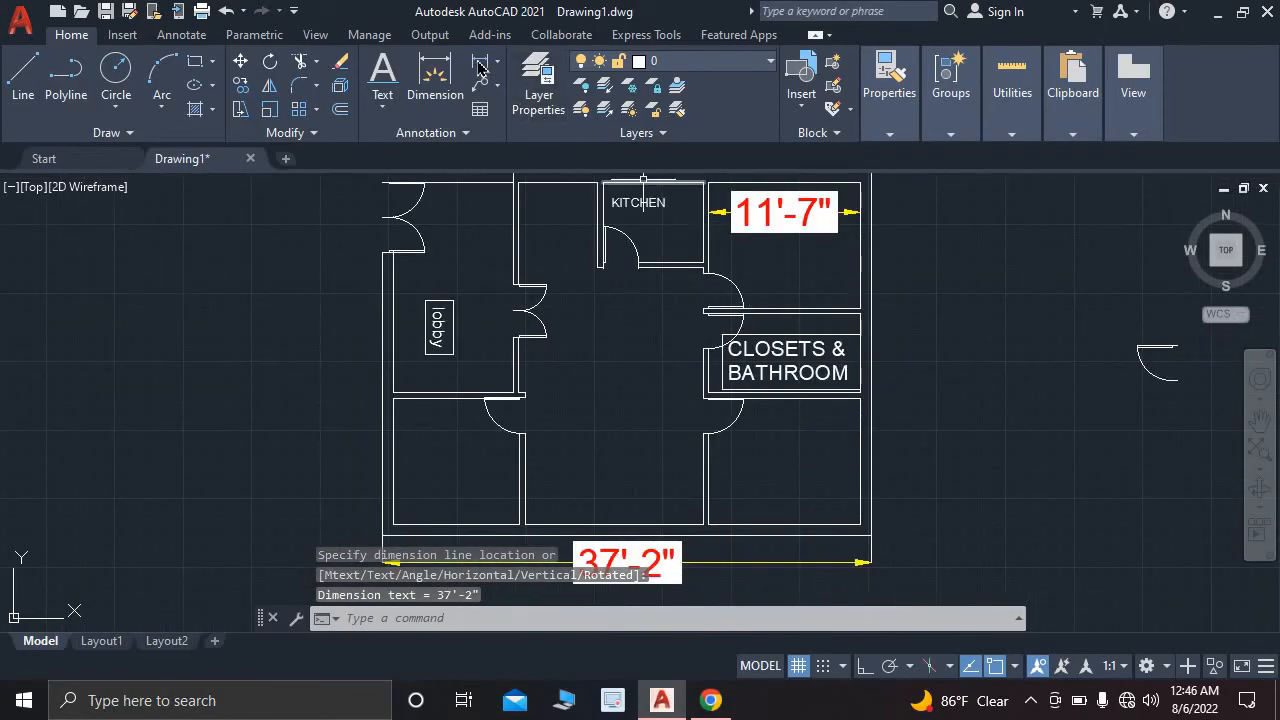
pyautogui.click(480, 61)
pyautogui.scroll(-4, 774, 336)
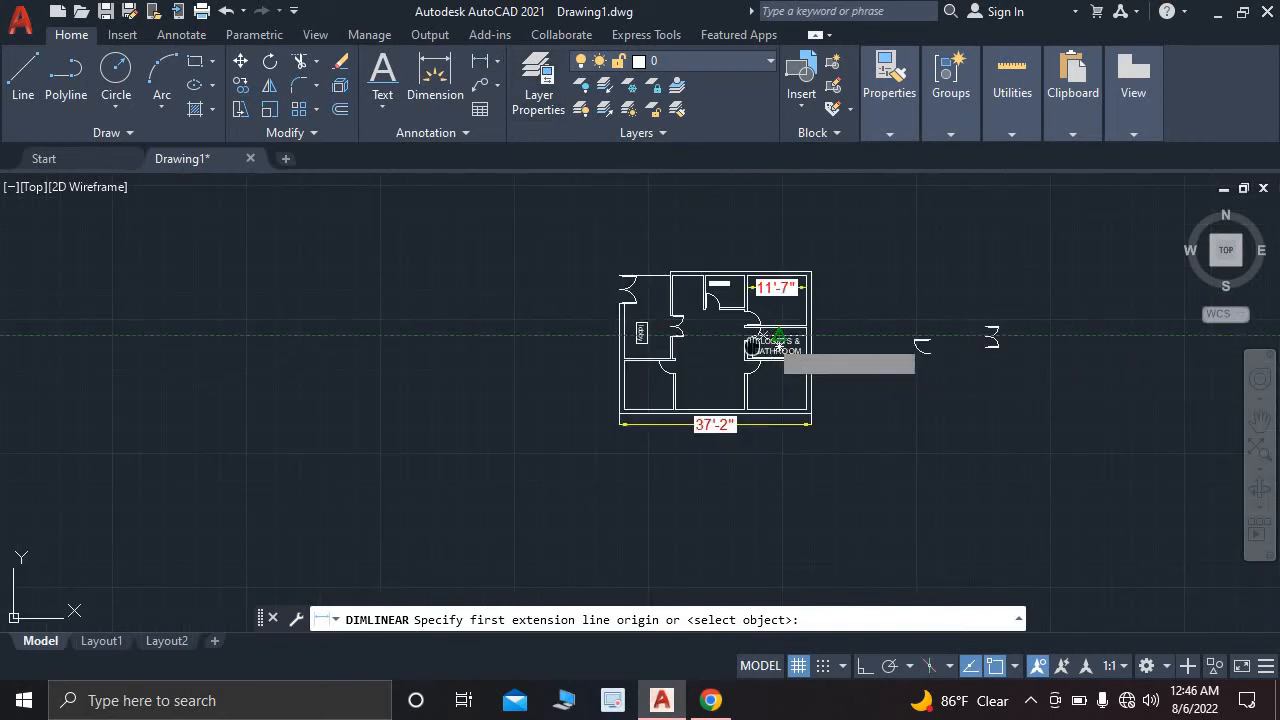
pyautogui.moveTo(774, 336); pyautogui.dragTo(686, 381, button='middle')
pyautogui.scroll(5, 718, 368)
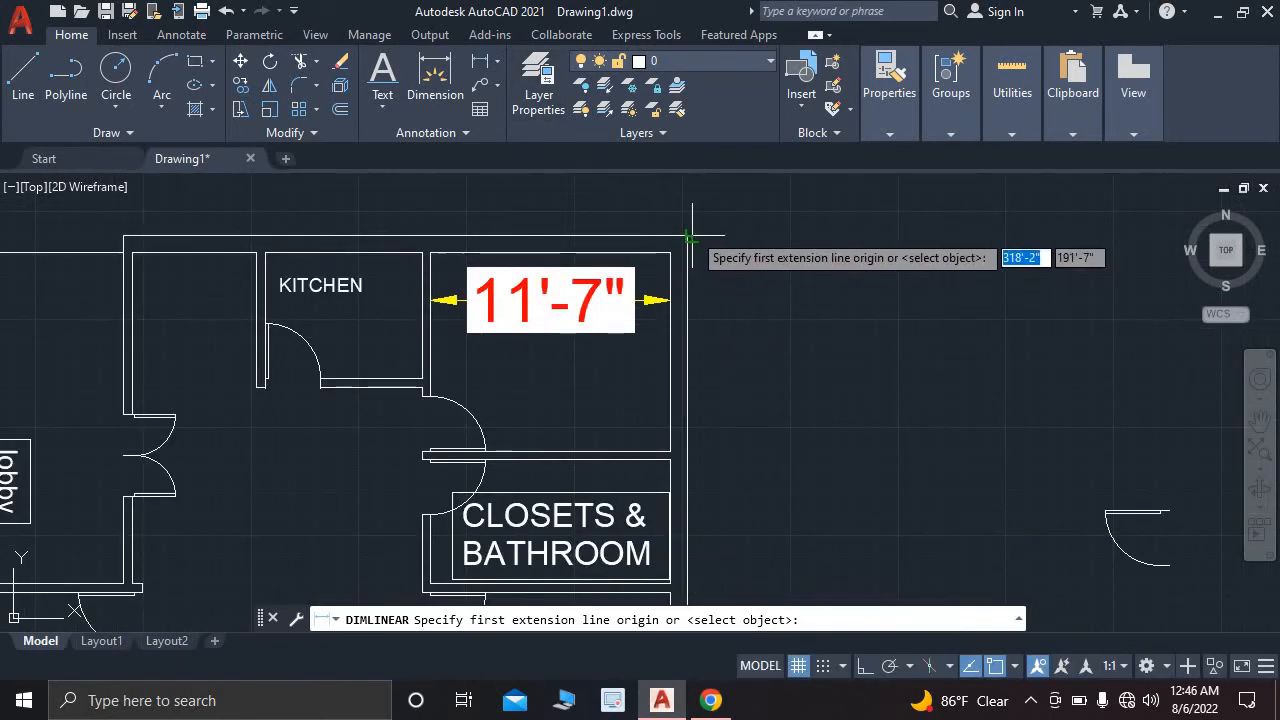
pyautogui.scroll(-3, 710, 372)
pyautogui.scroll(2, 730, 540)
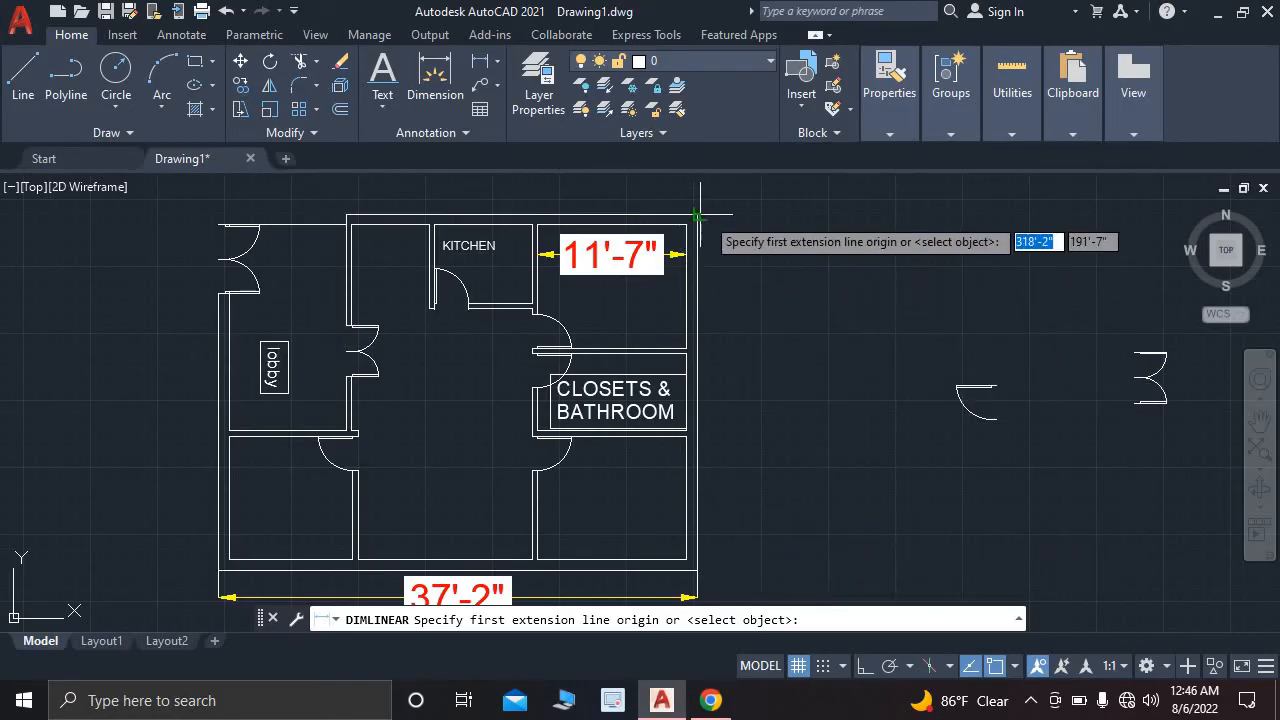
pyautogui.click(699, 214)
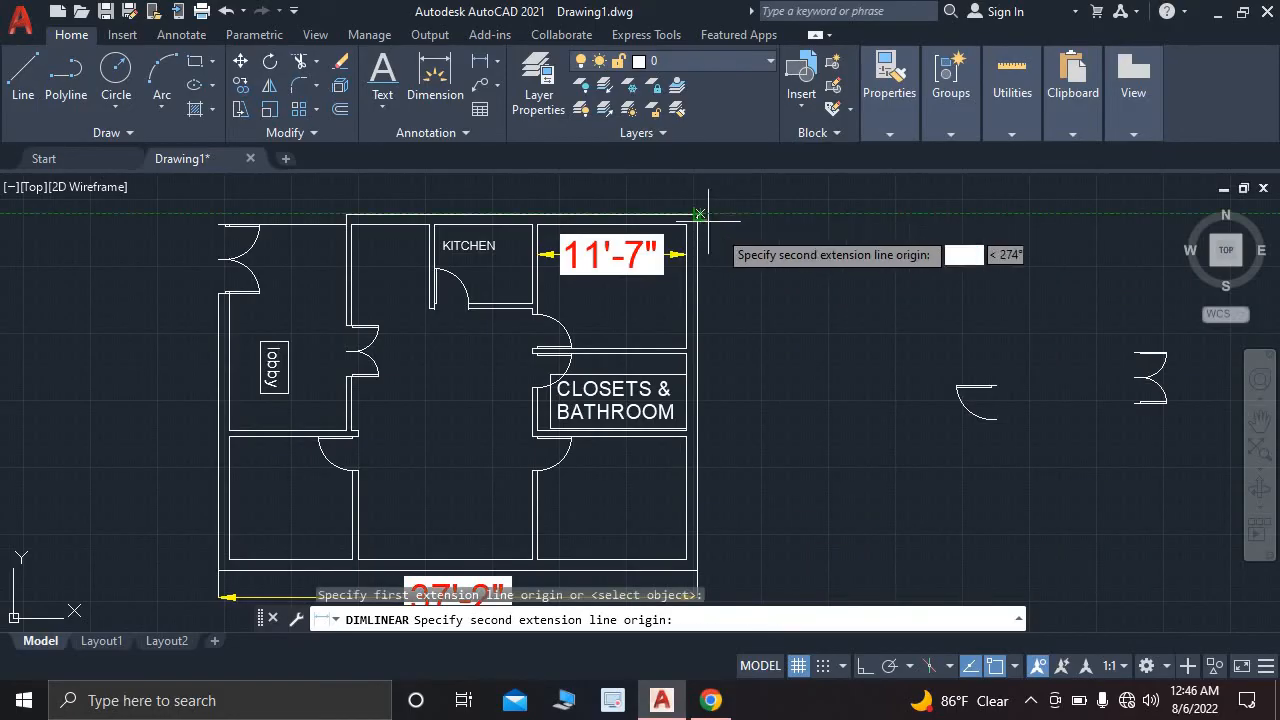
pyautogui.click(697, 570)
pyautogui.click(776, 467)
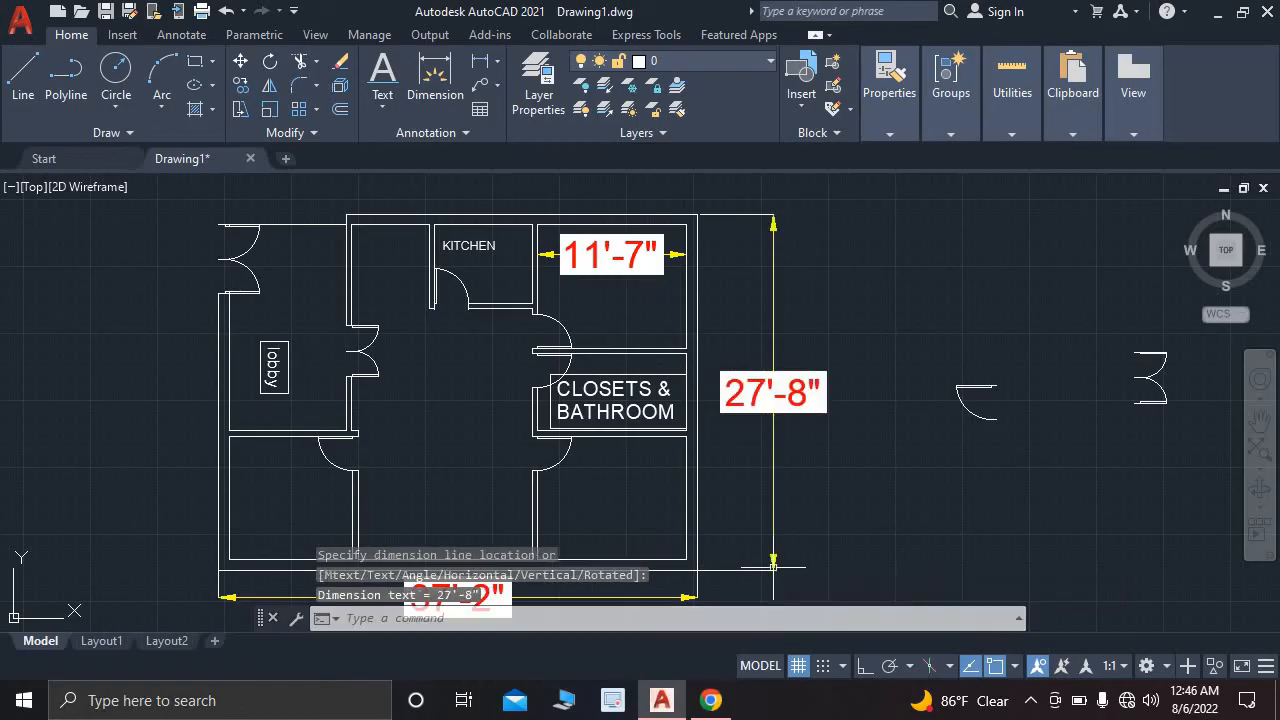
# - Switch to the reference image in Chrome and examine the window openings and their dimensions
pyautogui.scroll(-2, 731, 467)
pyautogui.scroll(2, 609, 452)
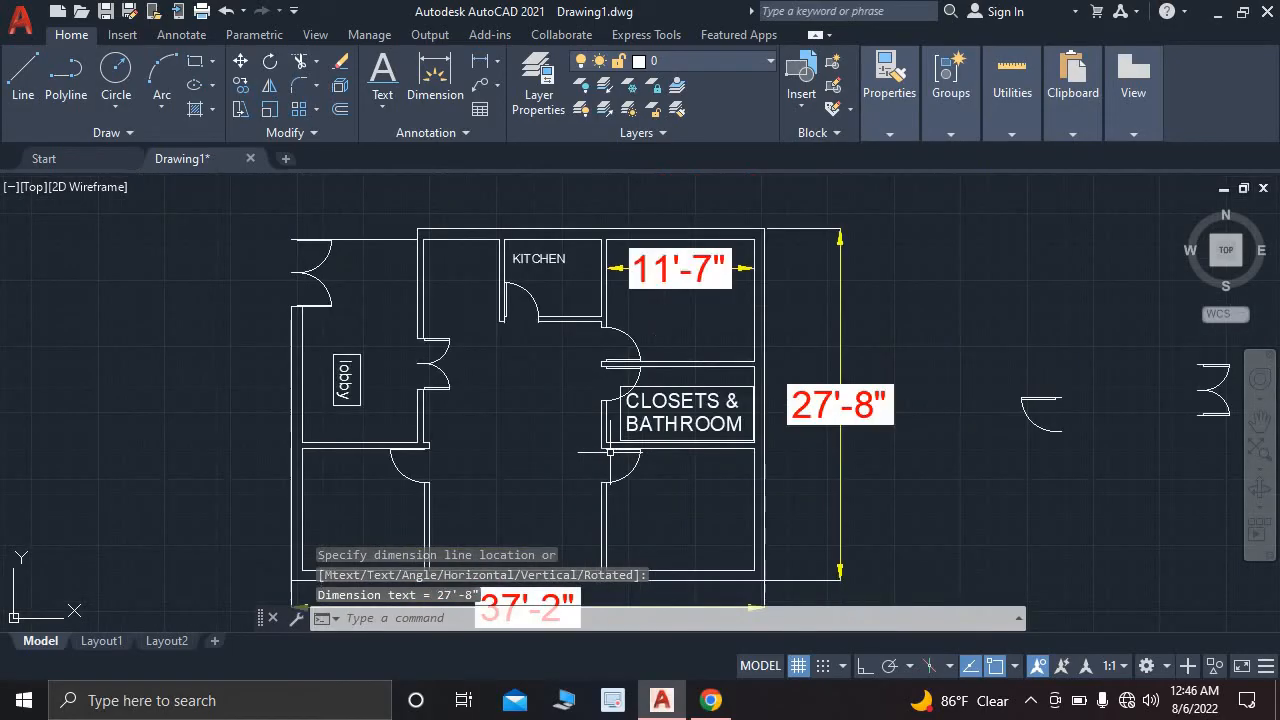
pyautogui.scroll(-2, 671, 457)
pyautogui.moveTo(671, 457); pyautogui.dragTo(742, 457, button='middle')
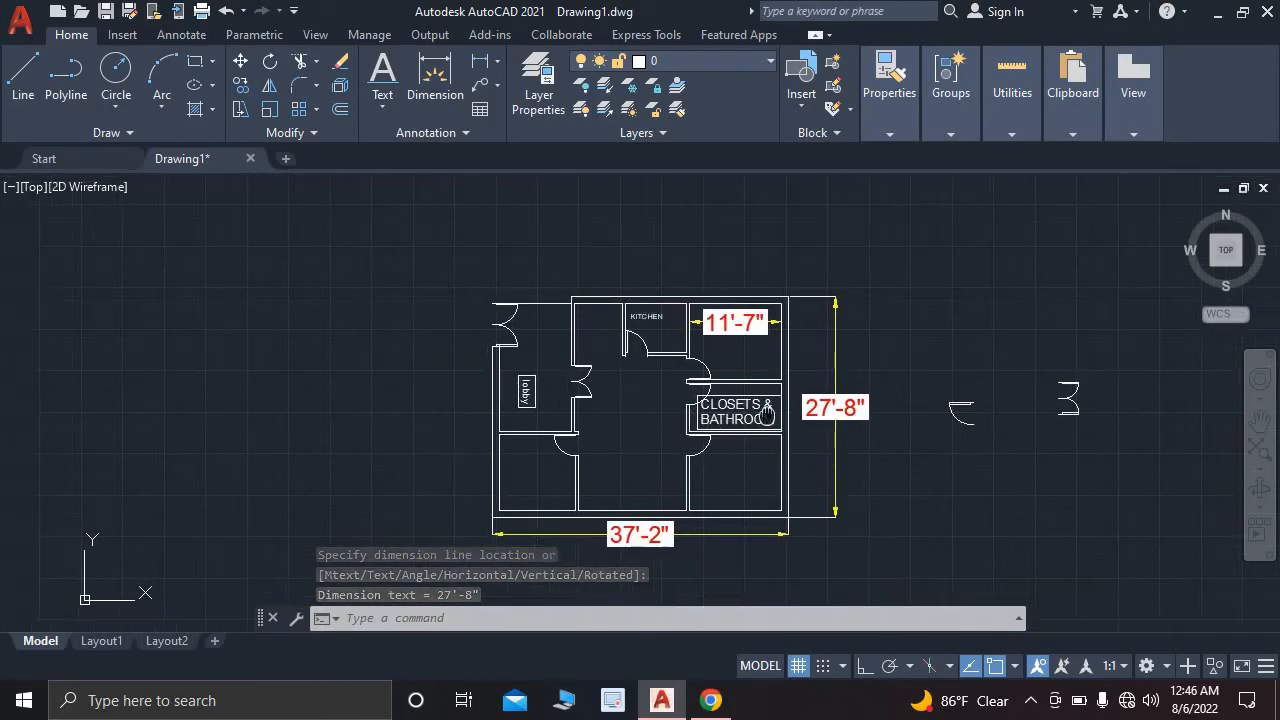
pyautogui.scroll(2, 742, 457)
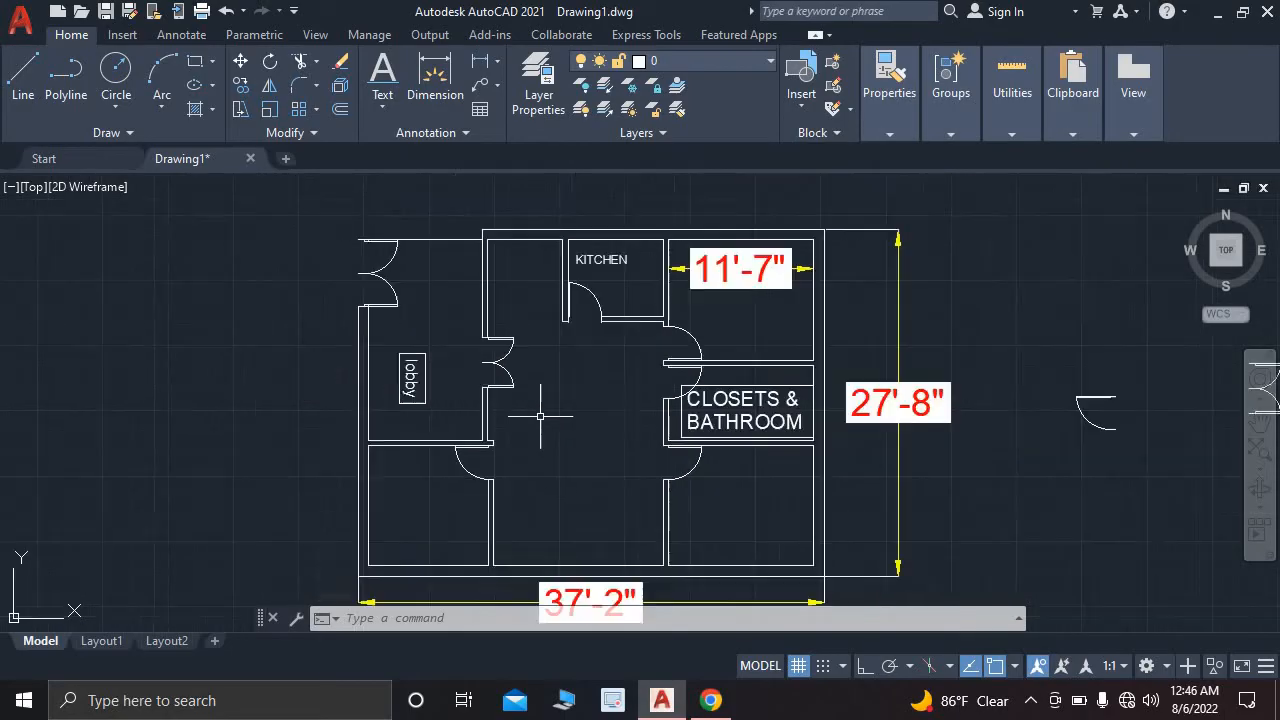
pyautogui.scroll(2, 586, 452)
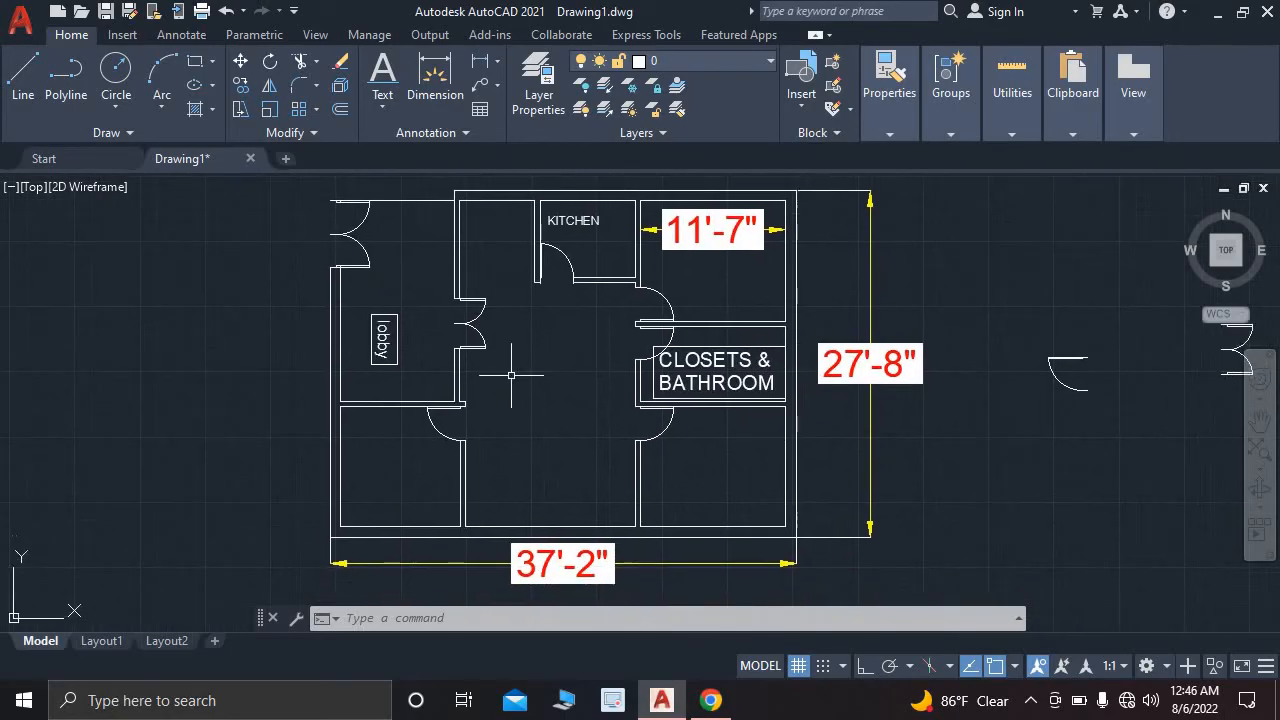
pyautogui.click(717, 711)
pyautogui.scroll(-1, 568, 535)
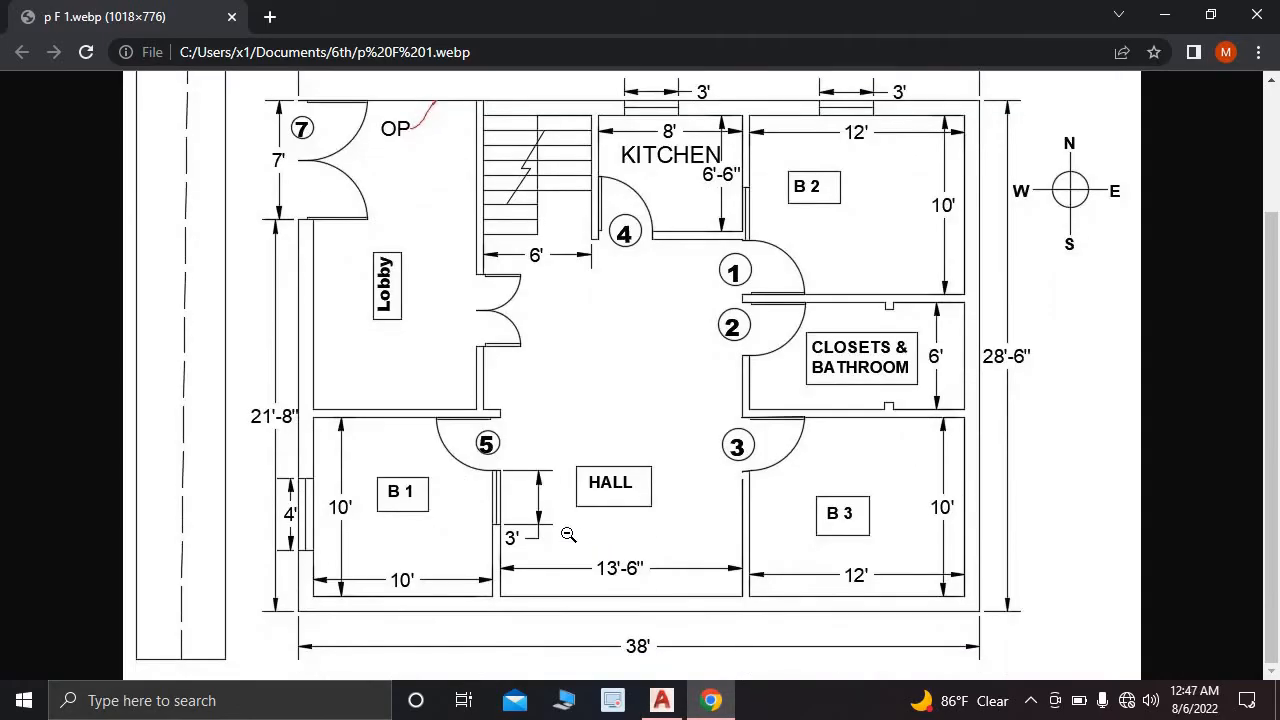
pyautogui.scroll(1, 510, 519)
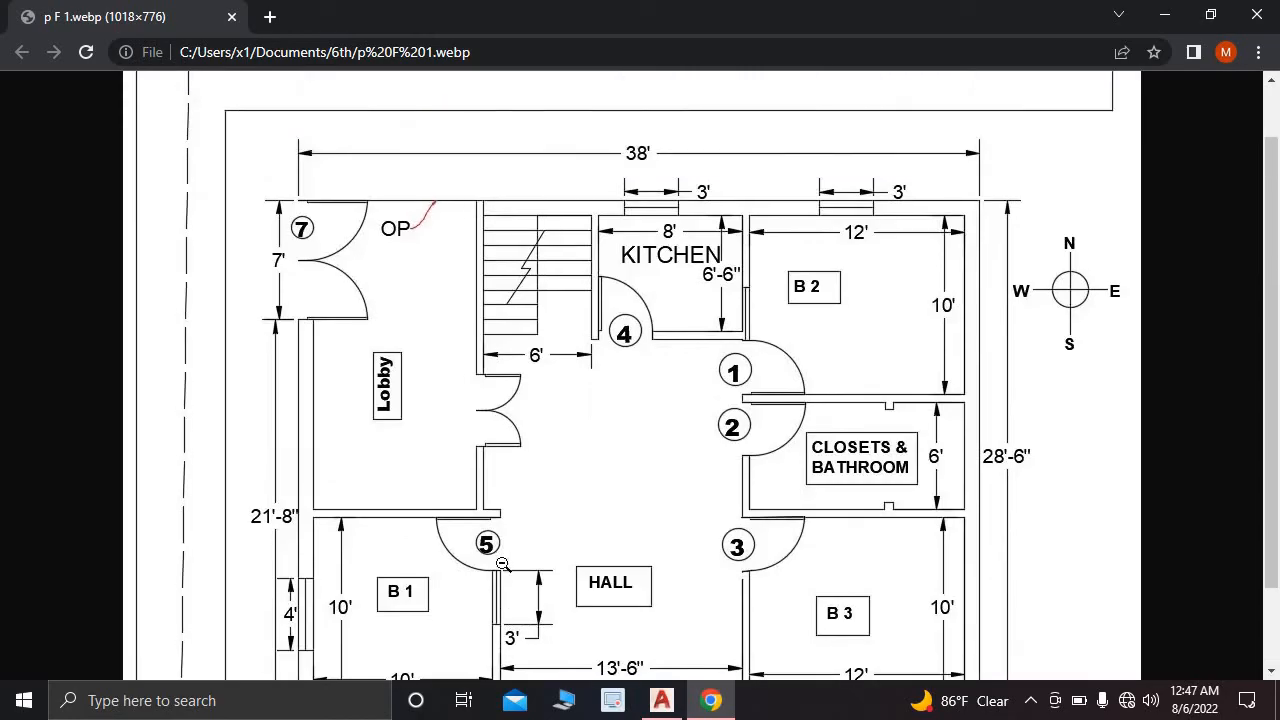
pyautogui.scroll(-1, 503, 565)
pyautogui.scroll(1, 360, 430)
pyautogui.scroll(-1, 859, 414)
pyautogui.scroll(1, 555, 307)
# - Switch back to AutoCAD and draw a rectangle 4' wide and 10" high in the empty area west of the plan
pyautogui.click(661, 700)
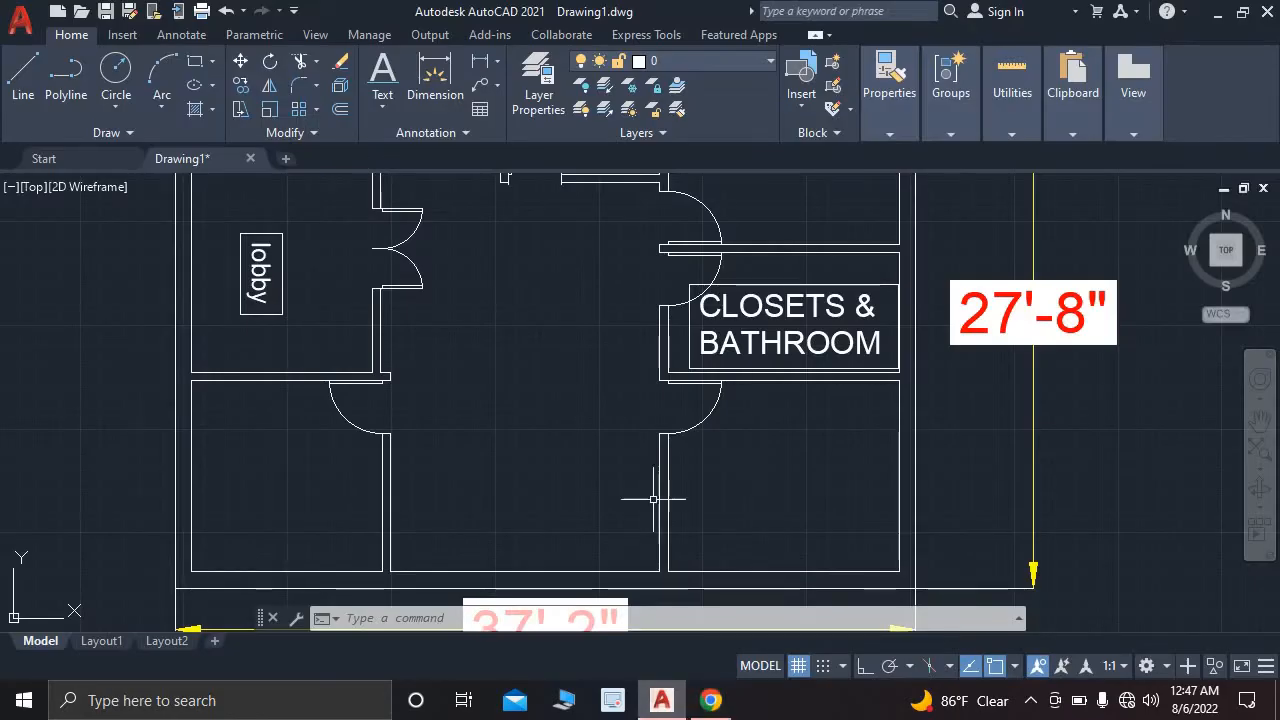
pyautogui.scroll(-3, 380, 300)
pyautogui.scroll(2, 414, 284)
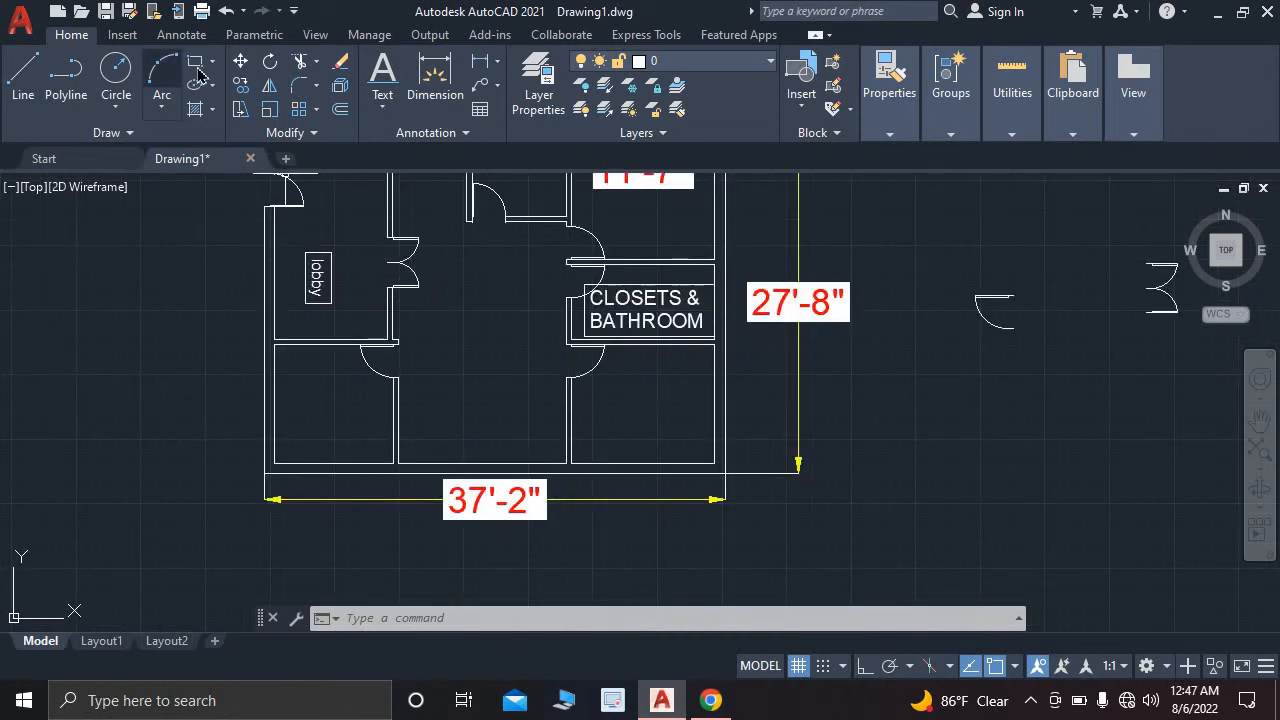
pyautogui.click(195, 61)
pyautogui.scroll(-2, 306, 393)
pyautogui.moveTo(306, 393); pyautogui.dragTo(566, 413, button='middle')
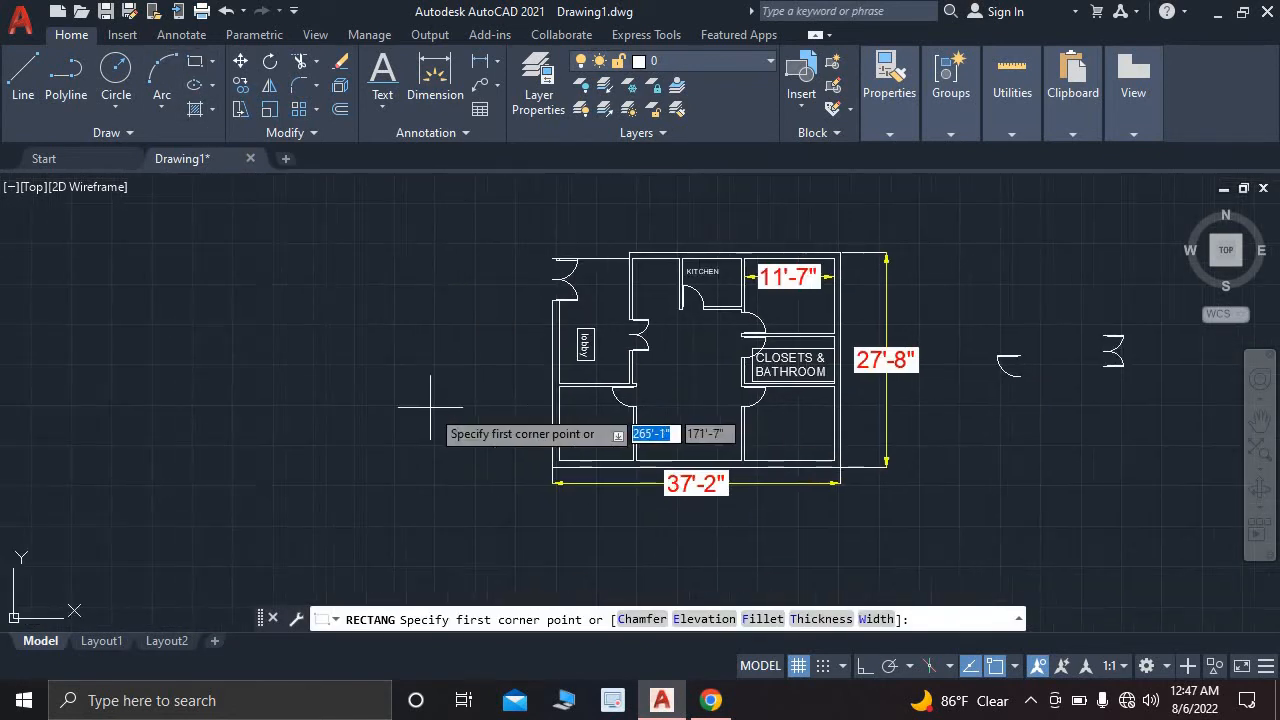
pyautogui.scroll(3, 509, 414)
pyautogui.click(450, 446)
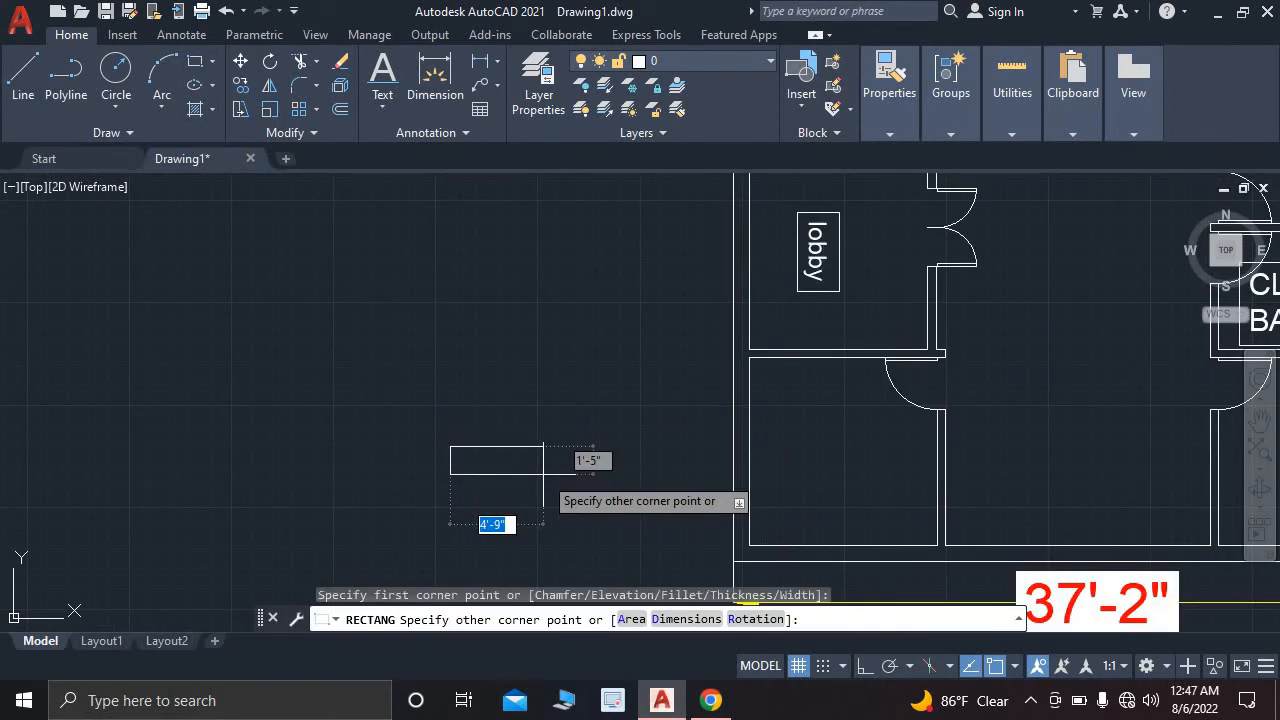
pyautogui.press('BackSpace')
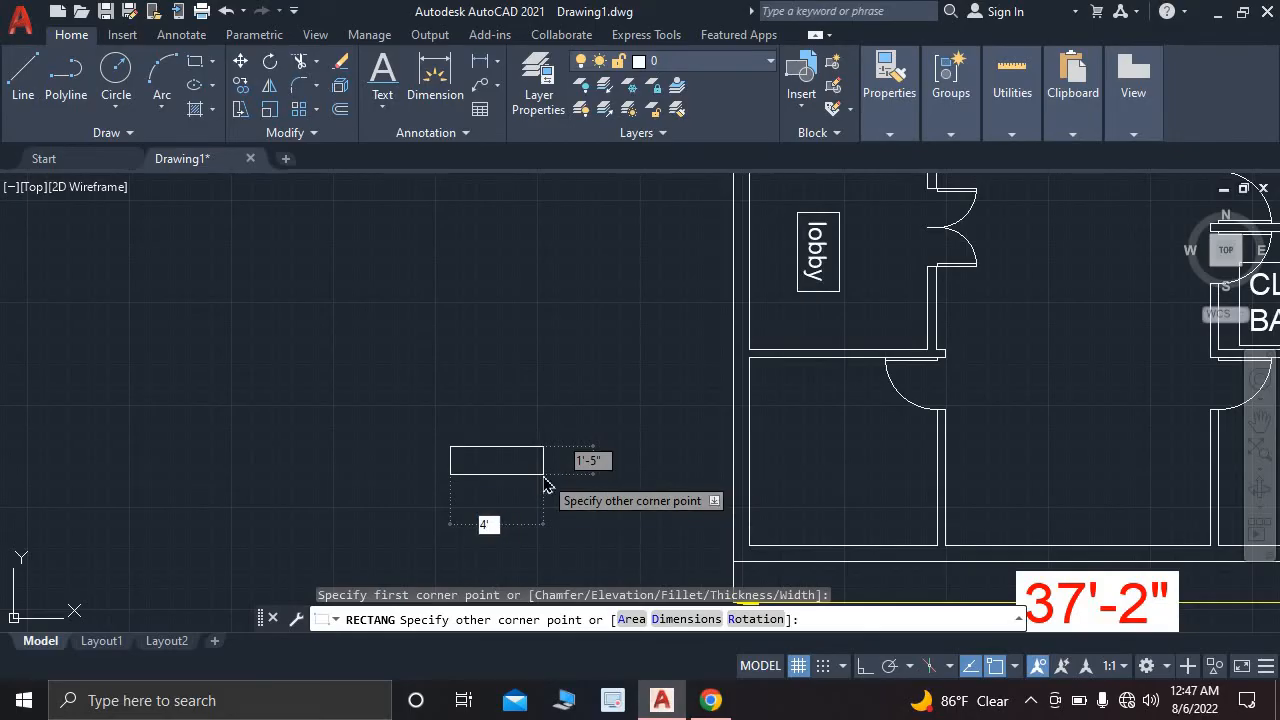
pyautogui.press('Tab')
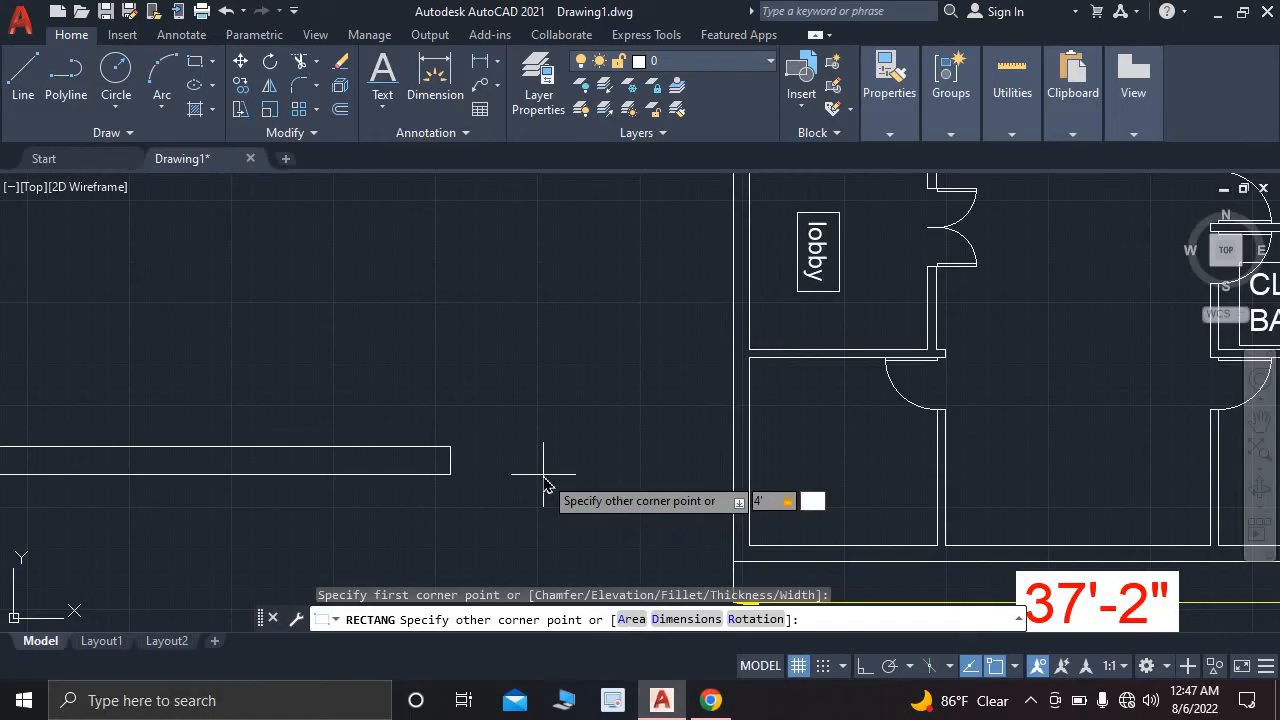
pyautogui.press('Return')
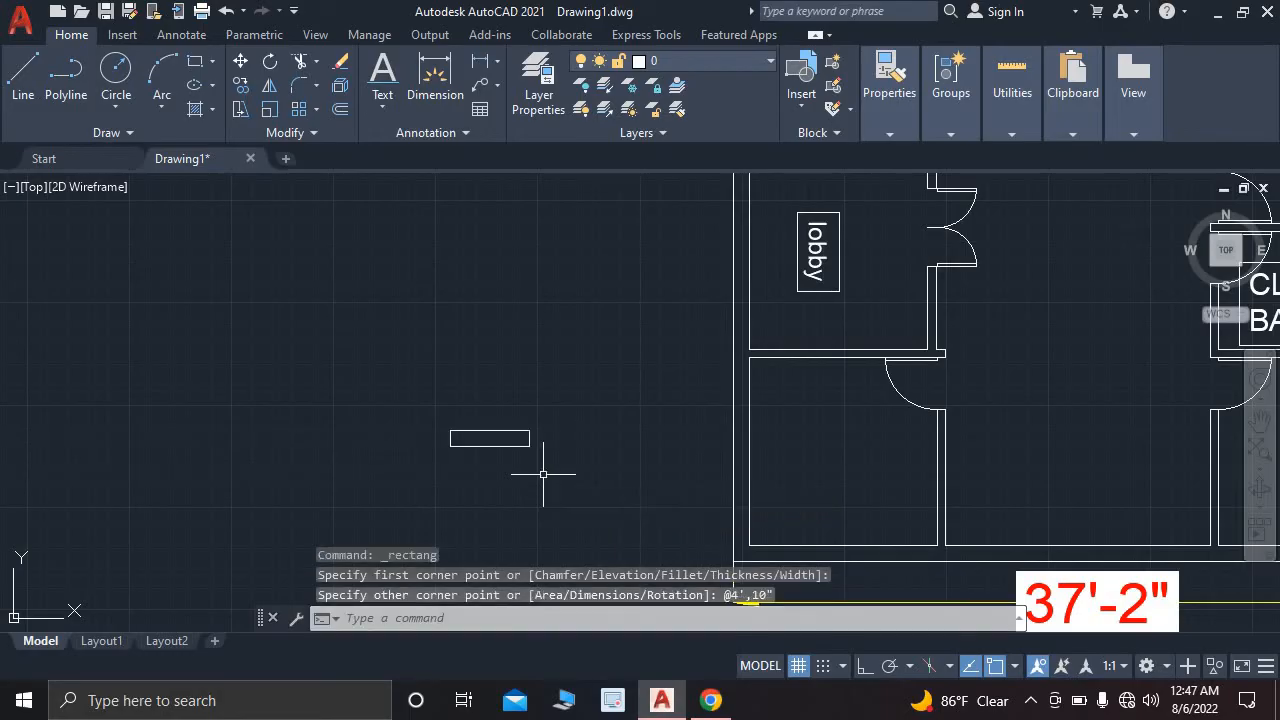
# - Offset the 4' by 10" rectangle inward by 1"
pyautogui.scroll(4, 480, 450)
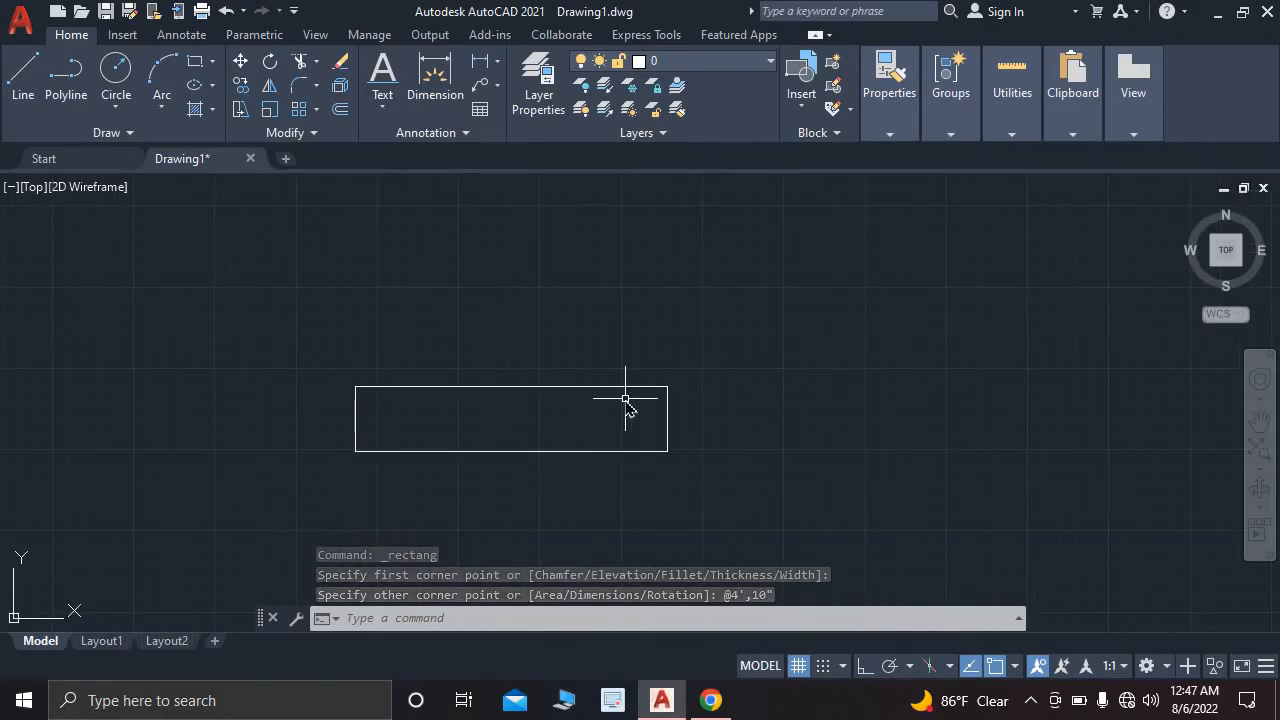
pyautogui.write('o')
pyautogui.press('Return')
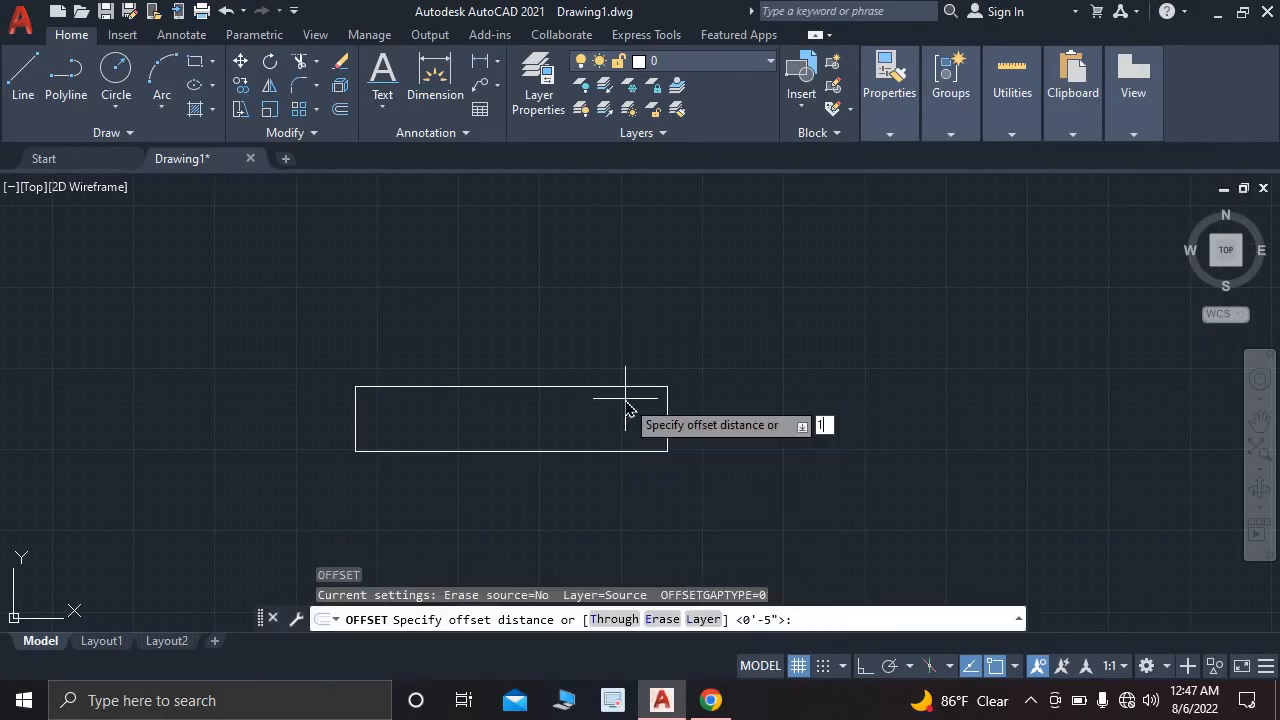
pyautogui.write('1"')
pyautogui.press('Return')
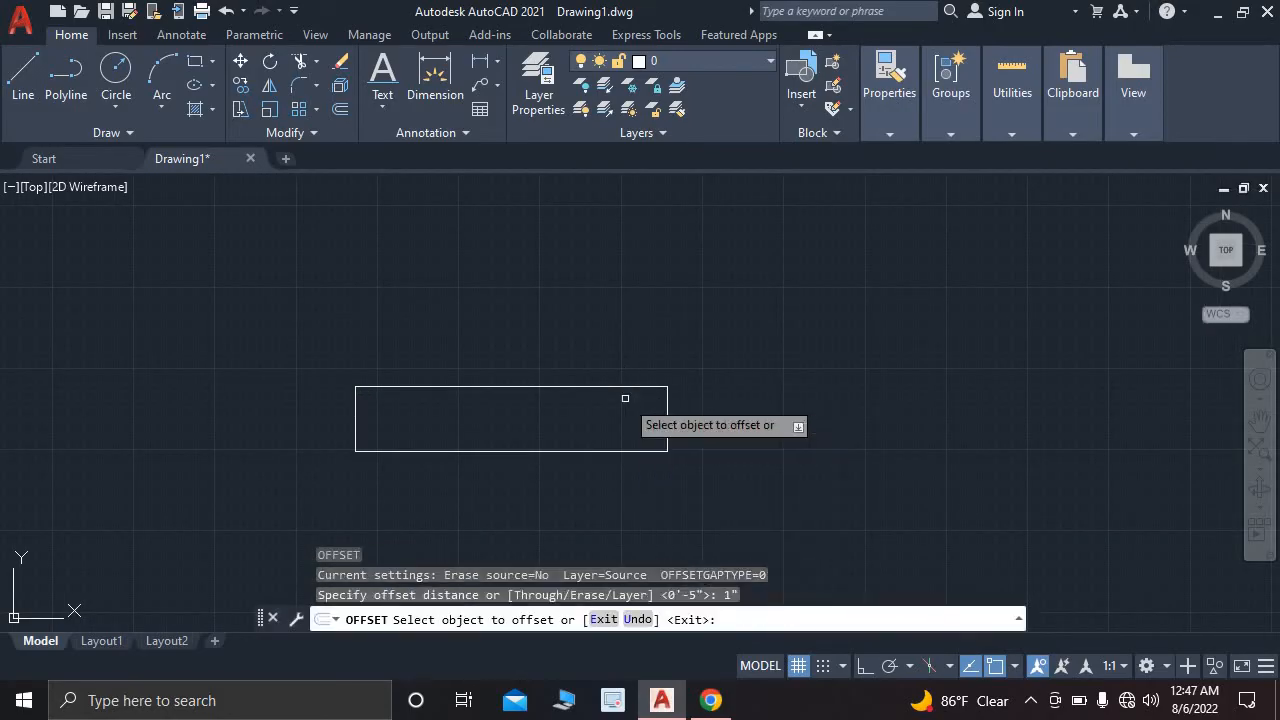
pyautogui.click(559, 388)
pyautogui.click(555, 414)
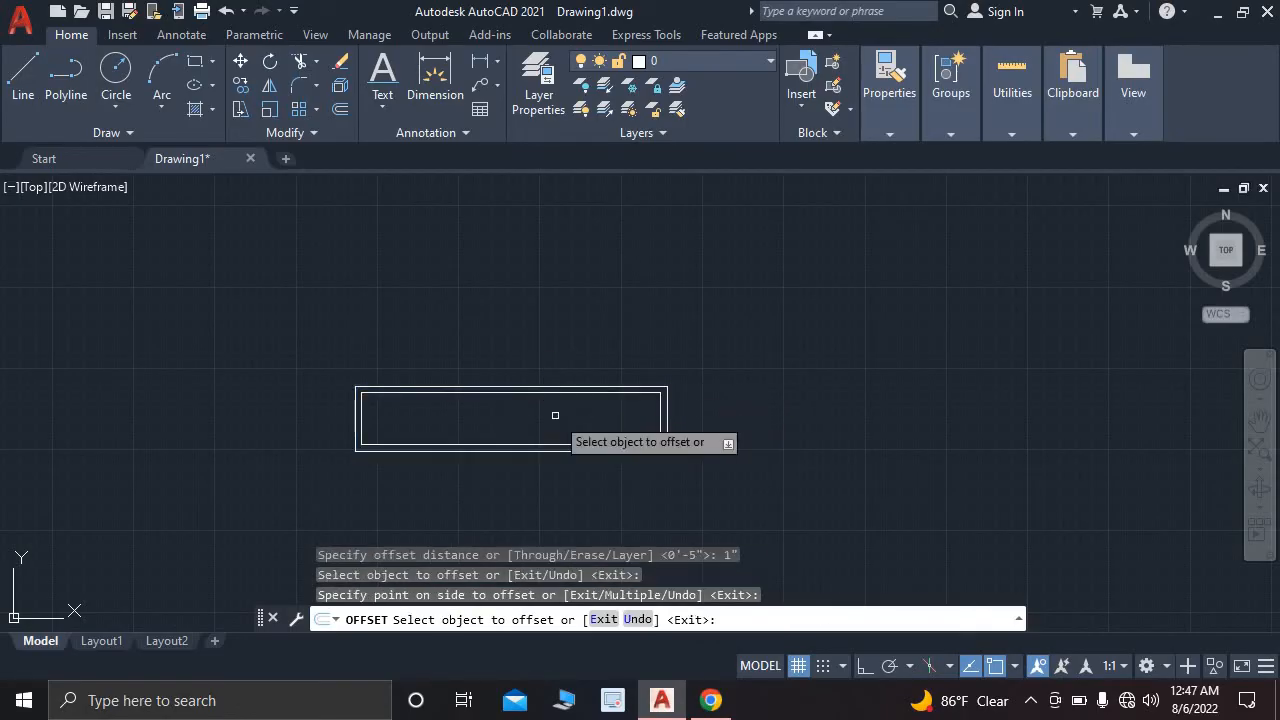
pyautogui.press('Escape')
# - Draw a horizontal line across the middle of the inner offset rectangle, between the midpoints of its short sides
pyautogui.click(23, 72)
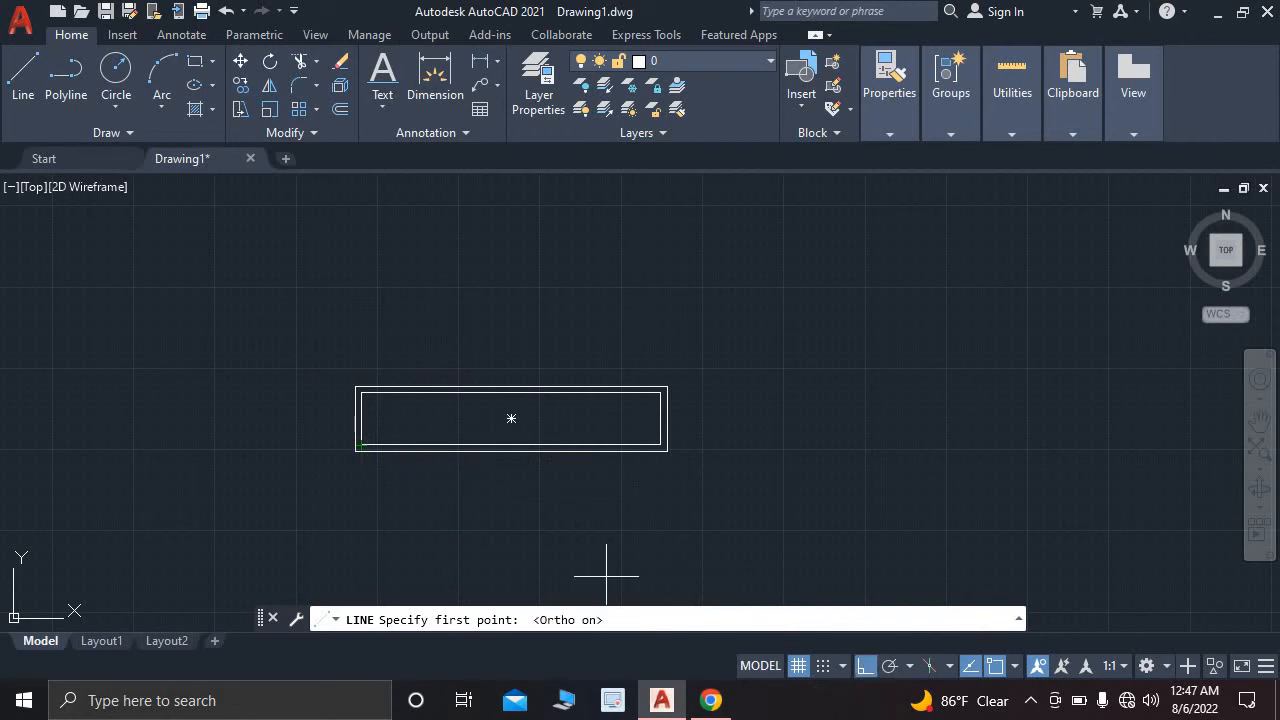
pyautogui.scroll(4, 362, 400)
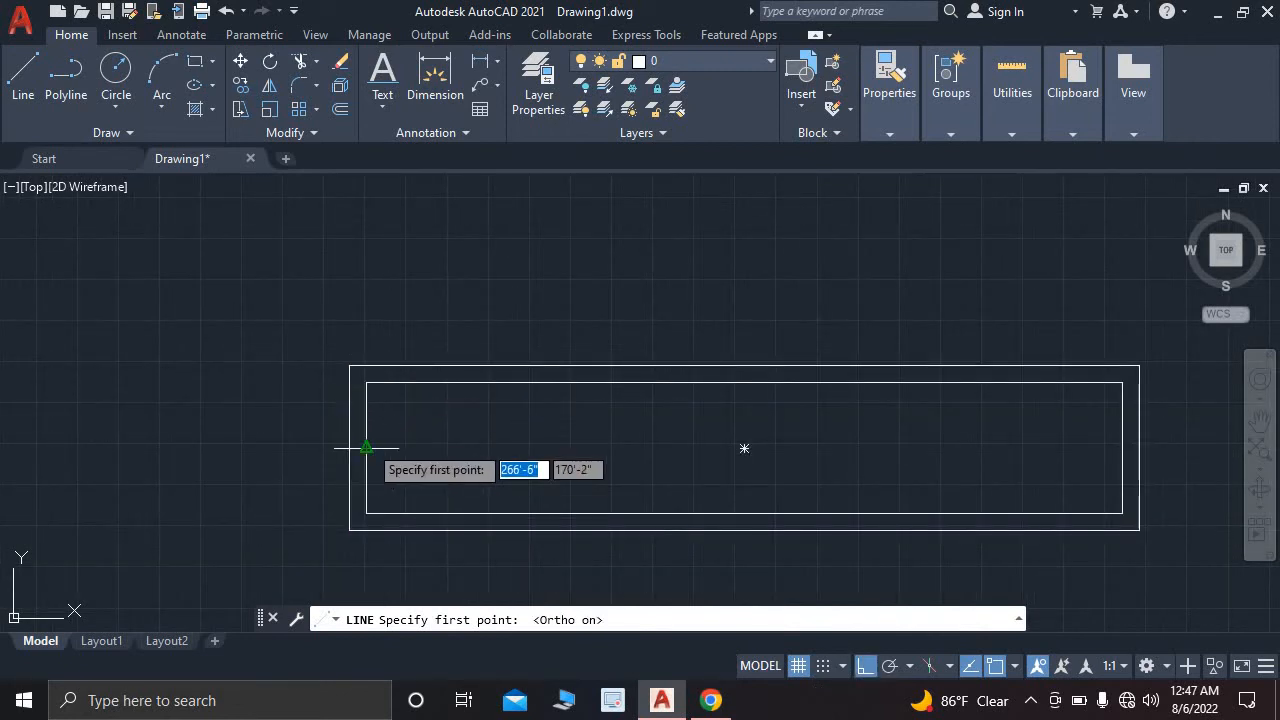
pyautogui.click(366, 448)
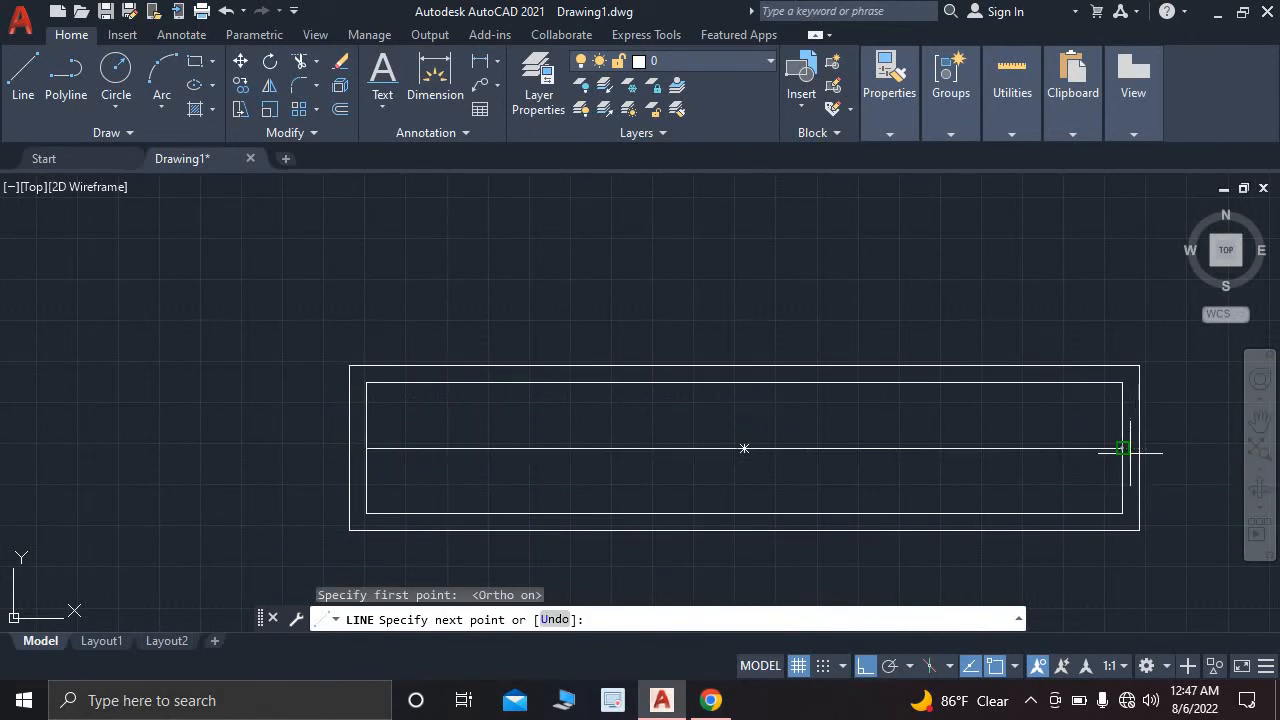
pyautogui.press('Escape')
pyautogui.scroll(-8, 1014, 449)
pyautogui.scroll(2, 691, 357)
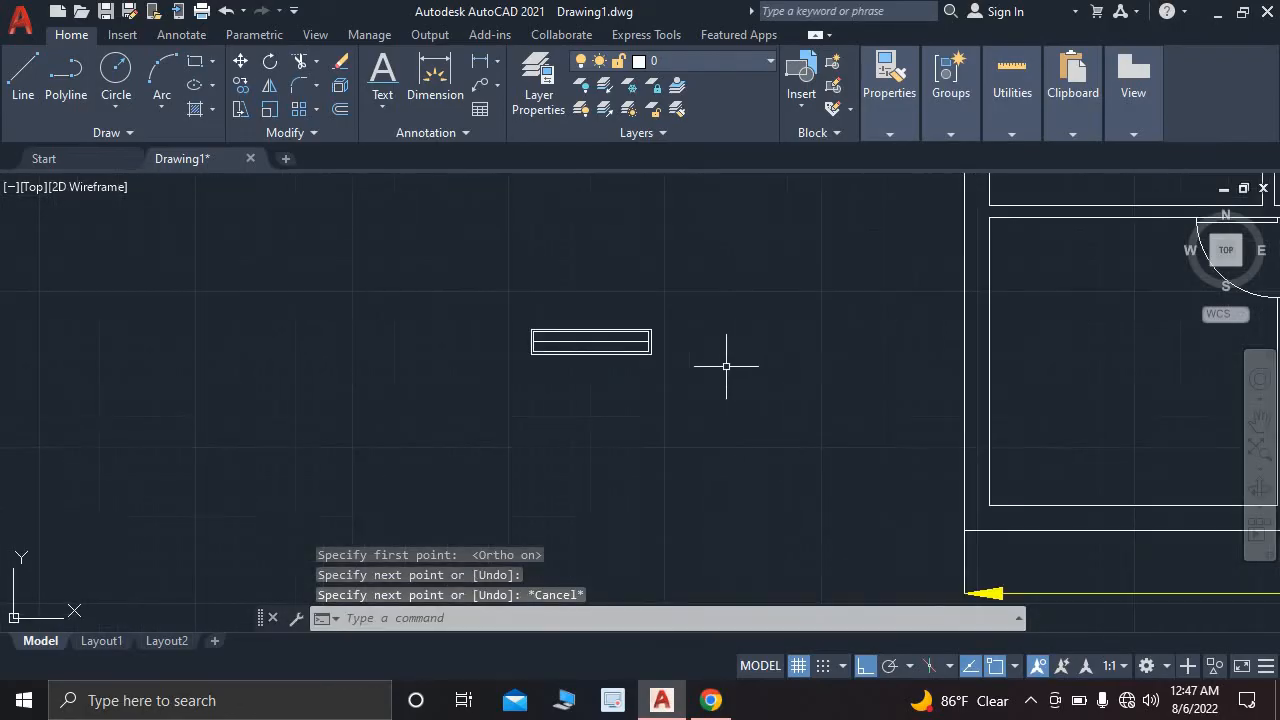
# - Switch to the reference image in Chrome and examine the position of the 4' window in room B 1's west wall
pyautogui.scroll(-4, 726, 366)
pyautogui.moveTo(748, 357)
pyautogui.mouseDown(button='middle')
pyautogui.moveTo(576, 363)
pyautogui.moveTo(503, 409)
pyautogui.mouseUp(button='middle')
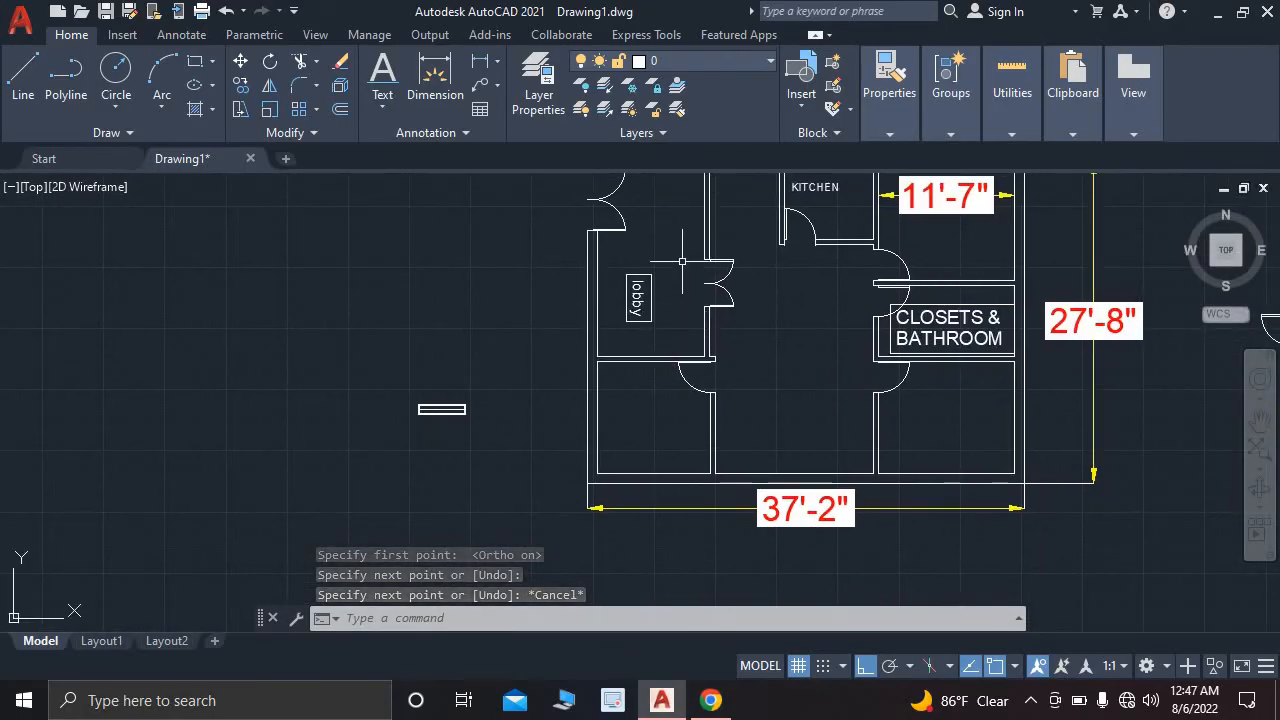
pyautogui.moveTo(682, 261)
pyautogui.mouseDown(button='middle')
pyautogui.moveTo(567, 363)
pyautogui.moveTo(567, 274)
pyautogui.mouseUp(button='middle')
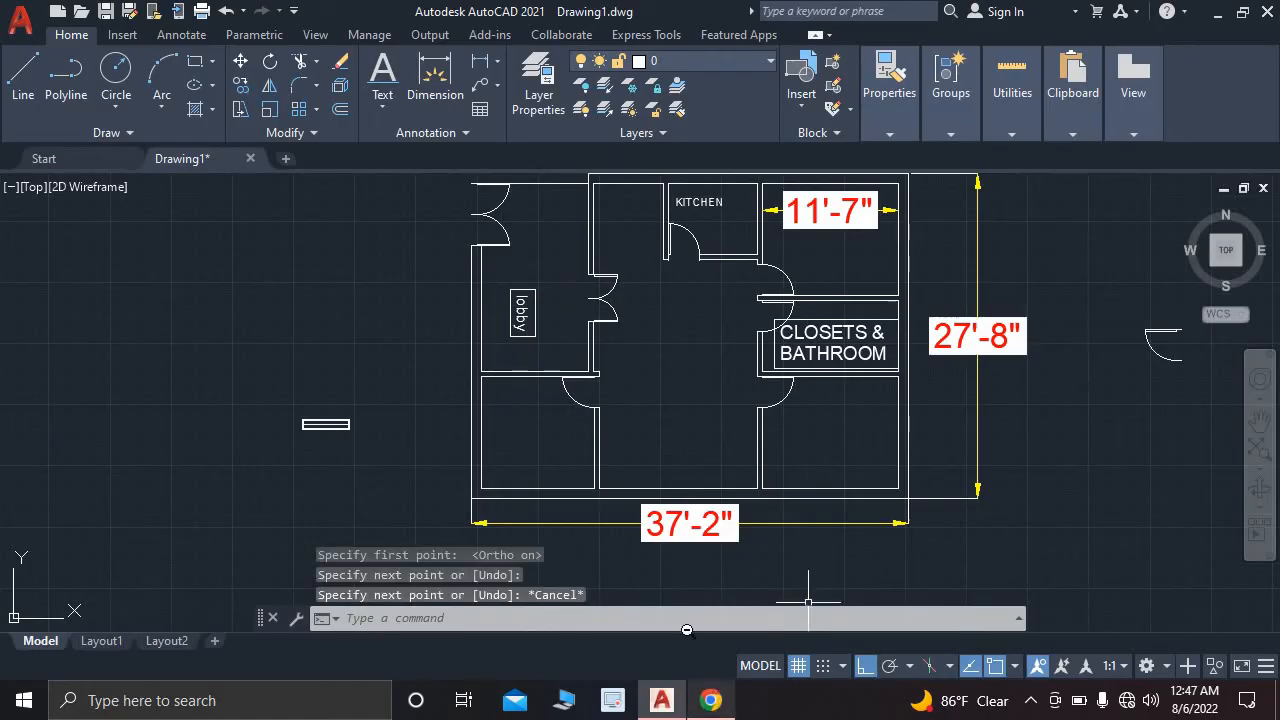
pyautogui.click(710, 700)
pyautogui.scroll(-1, 533, 446)
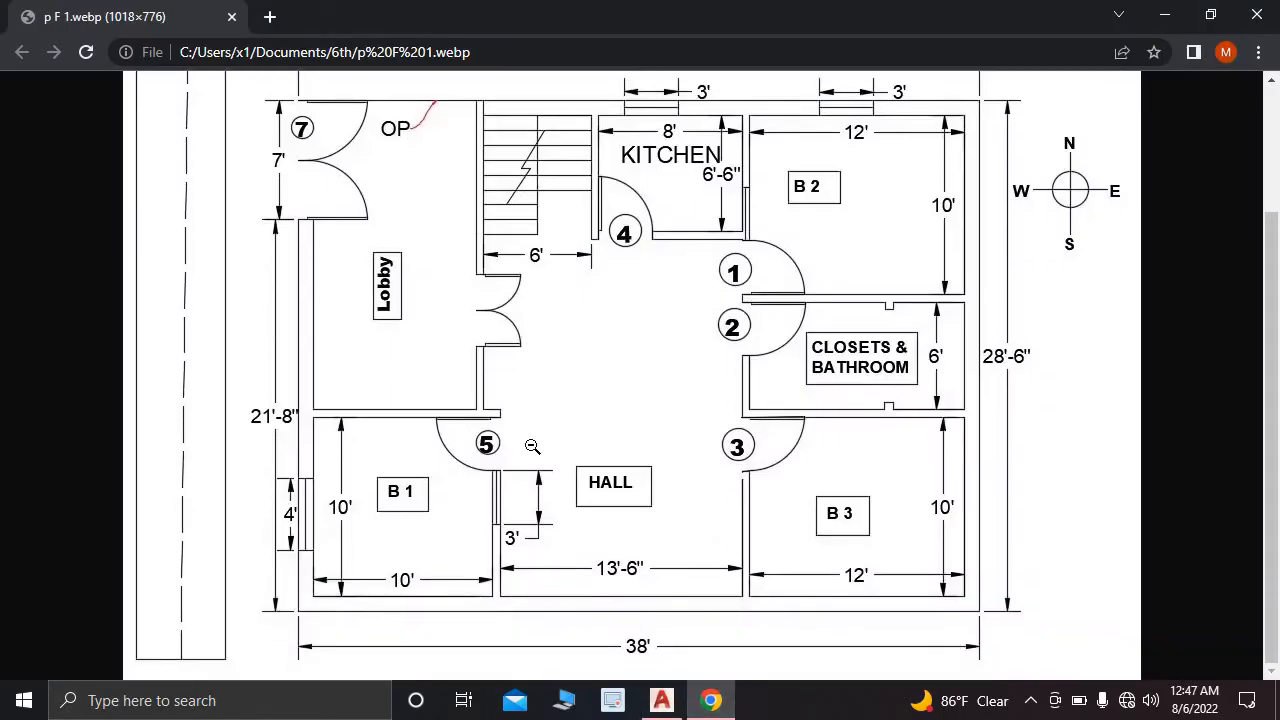
pyautogui.scroll(1, 533, 446)
pyautogui.scroll(-1, 533, 446)
pyautogui.scroll(1, 318, 526)
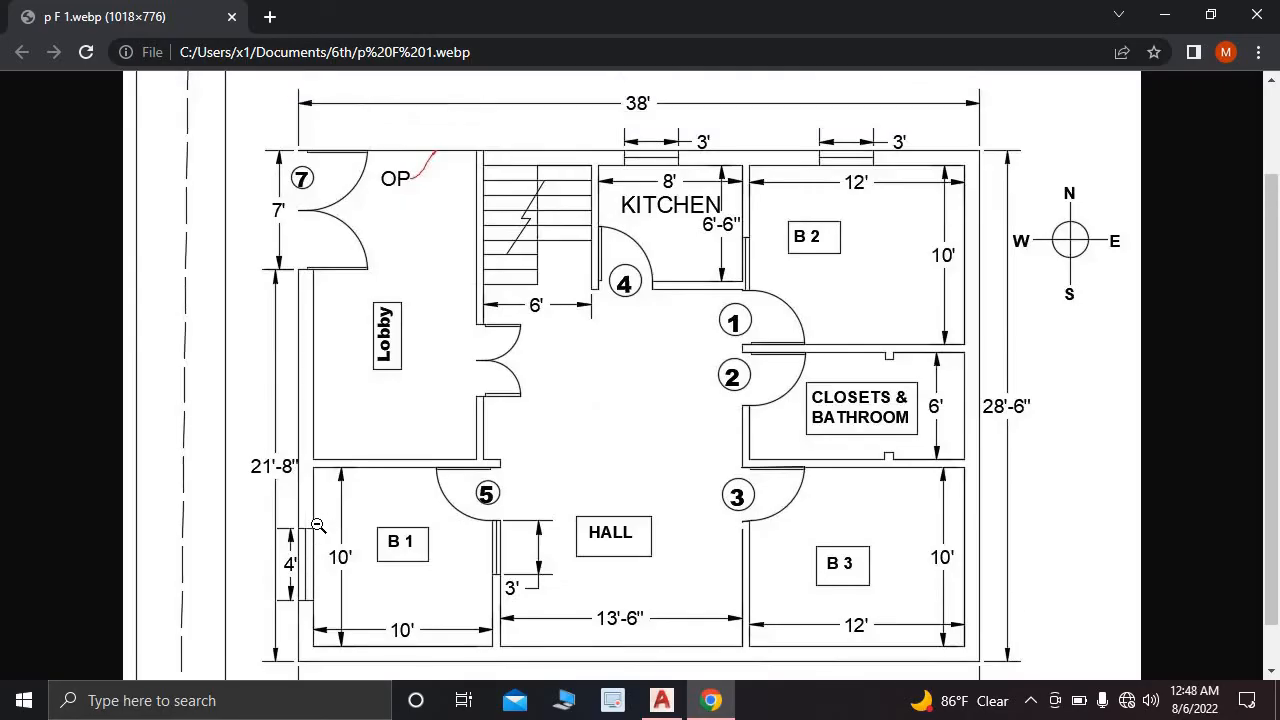
pyautogui.scroll(-1, 306, 546)
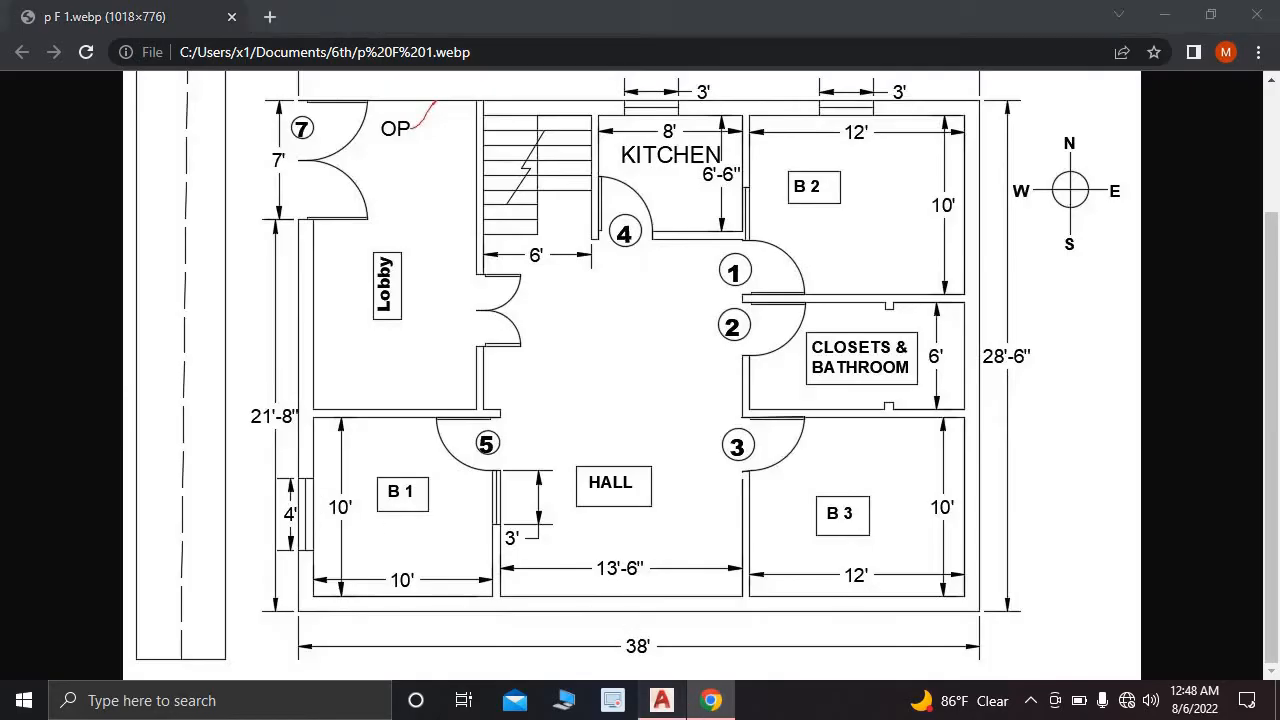
# - Switch back to AutoCAD and rotate the 4' window symbol to vertical about its lower-right corner
pyautogui.click(662, 702)
pyautogui.scroll(4, 375, 420)
pyautogui.click(313, 313)
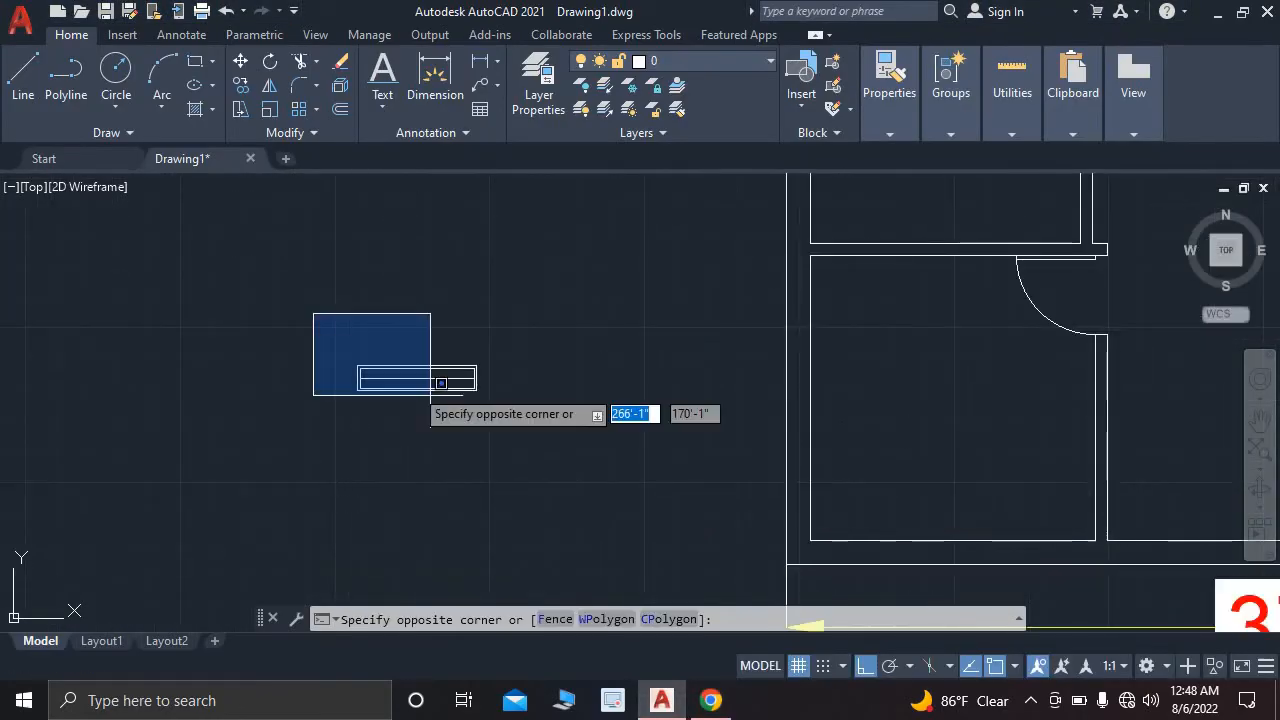
pyautogui.click(518, 418)
pyautogui.click(268, 68)
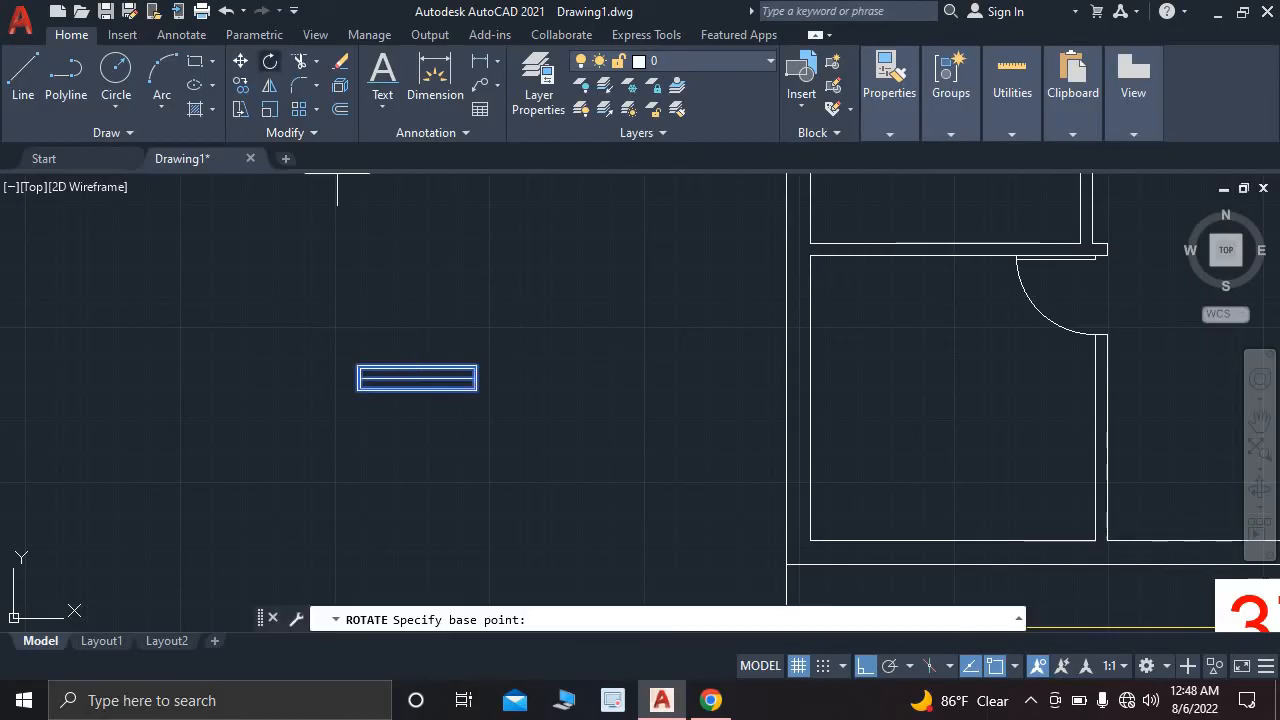
pyautogui.scroll(5, 430, 378)
pyautogui.click(674, 442)
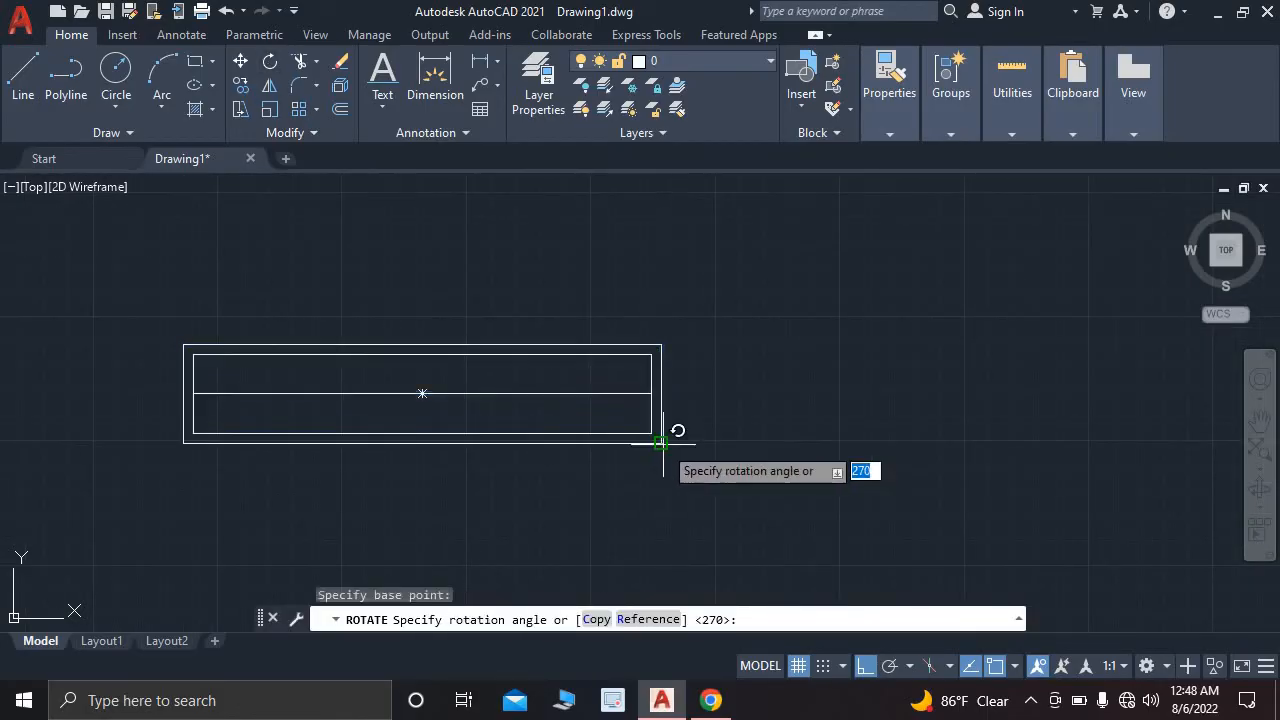
pyautogui.click(672, 357)
pyautogui.press('Escape')
pyautogui.scroll(-5, 669, 373)
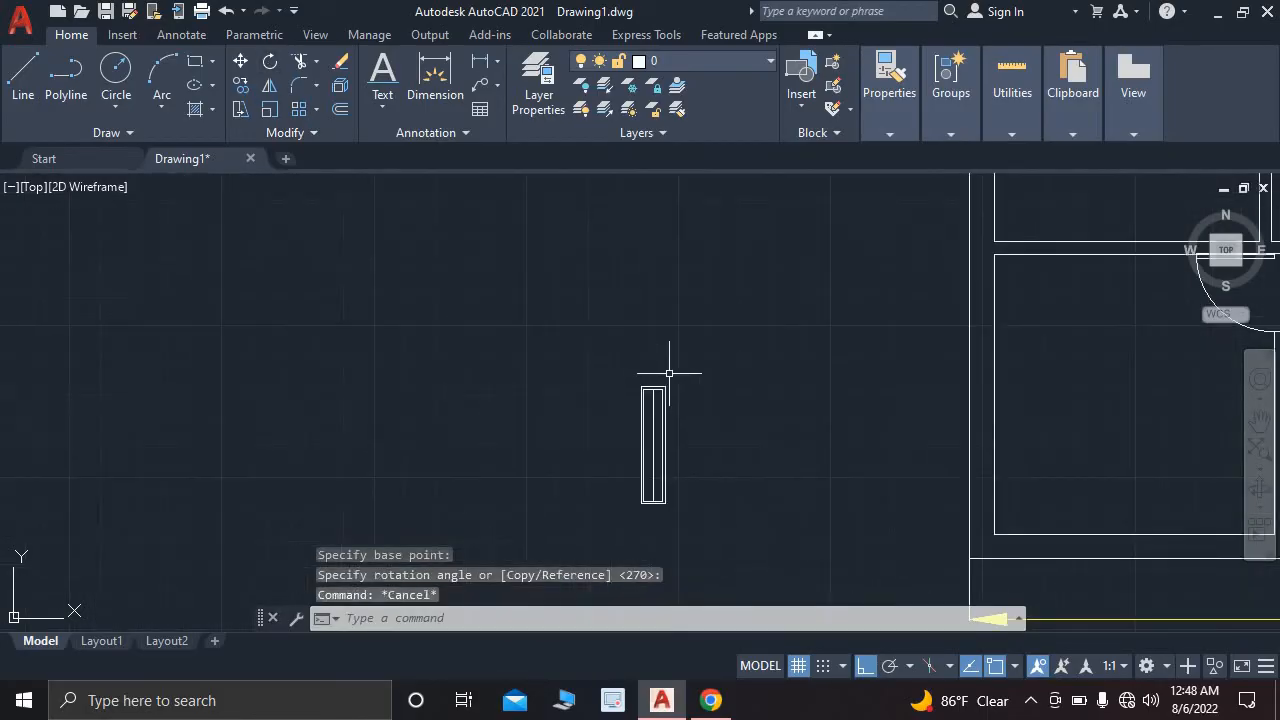
# - Move the vertical window symbol by its lower-right corner into the west wall of the southwest room, onto the wall's inner line
pyautogui.click(623, 350)
pyautogui.click(754, 524)
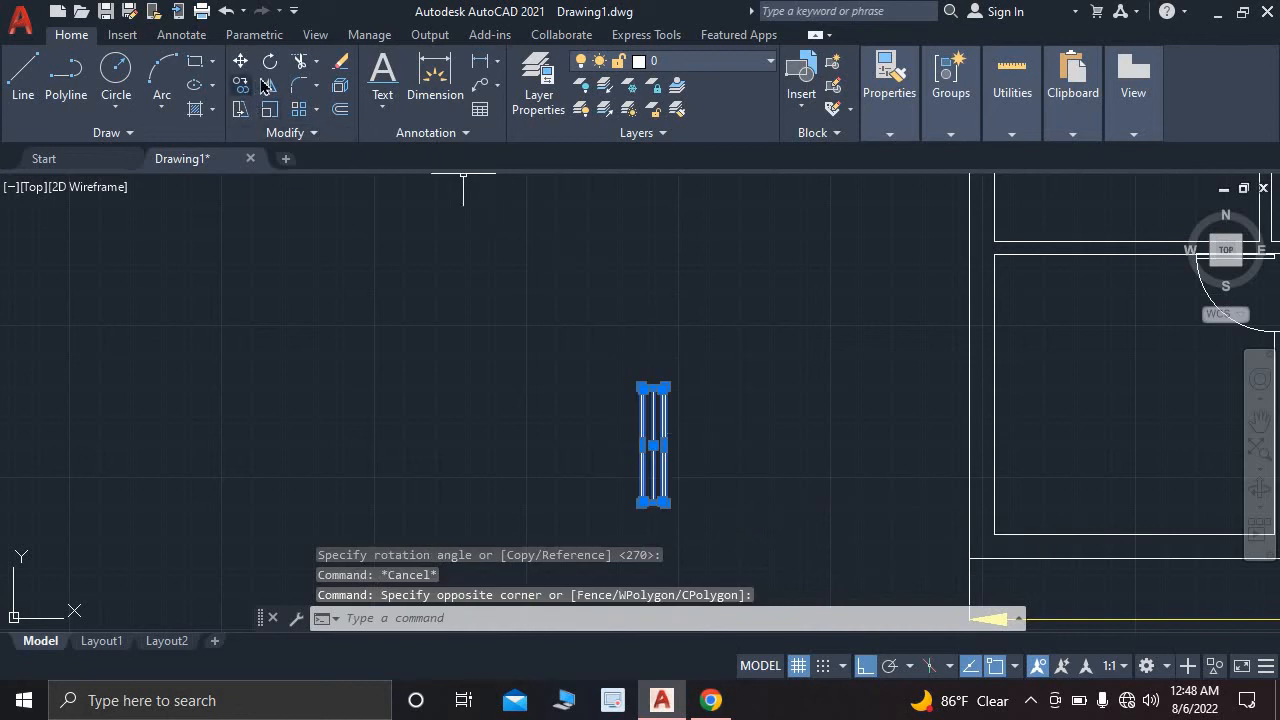
pyautogui.write('m')
pyautogui.press('Return')
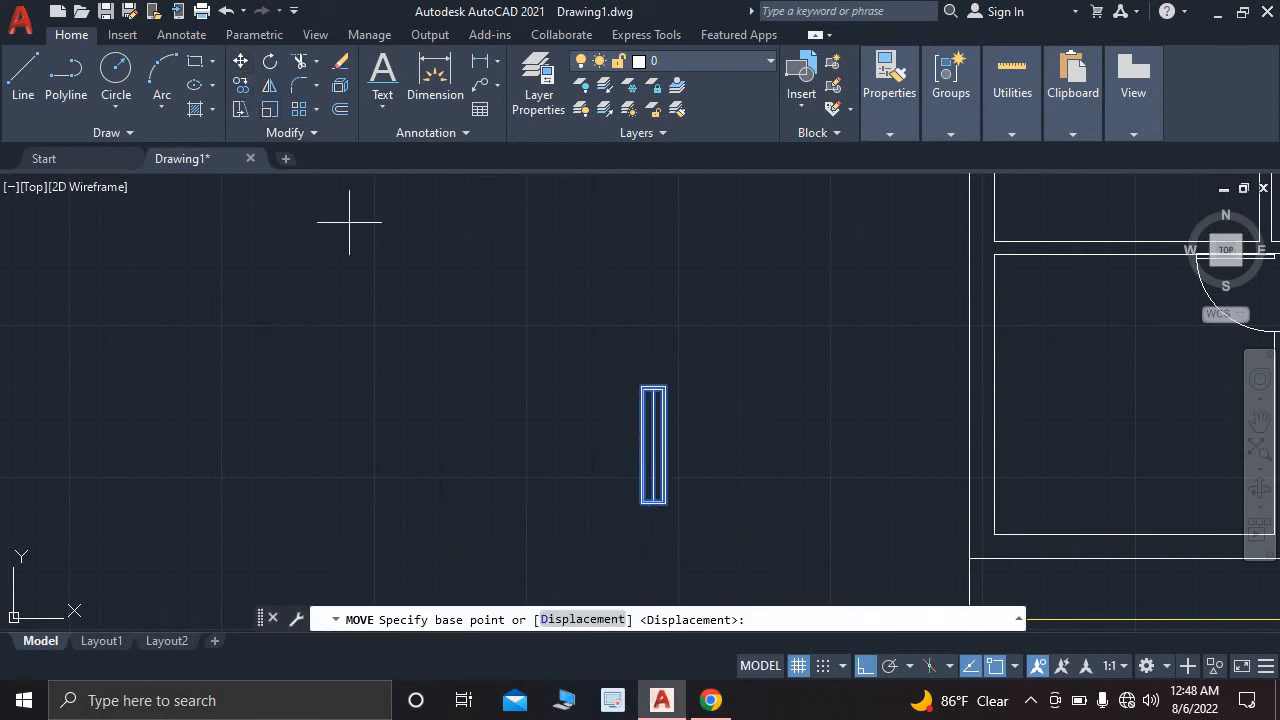
pyautogui.scroll(5, 663, 523)
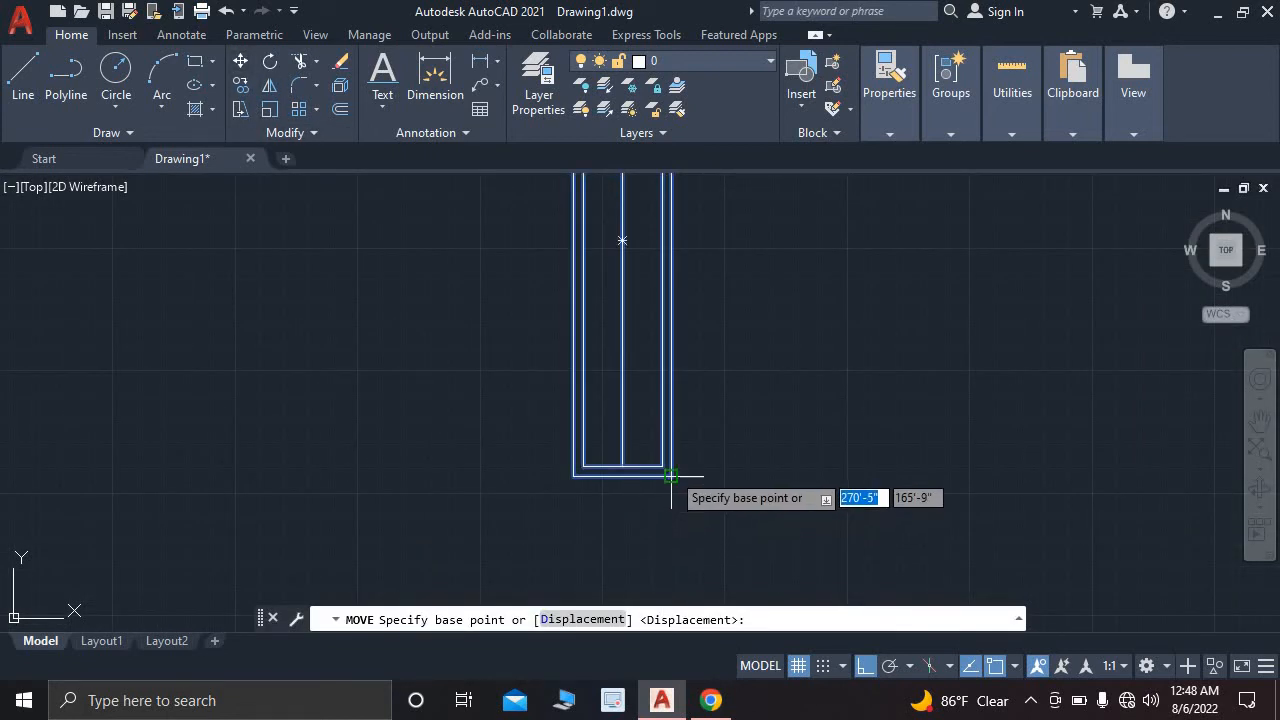
pyautogui.click(674, 478)
pyautogui.scroll(-5, 977, 474)
pyautogui.moveTo(977, 474); pyautogui.dragTo(605, 446, button='middle')
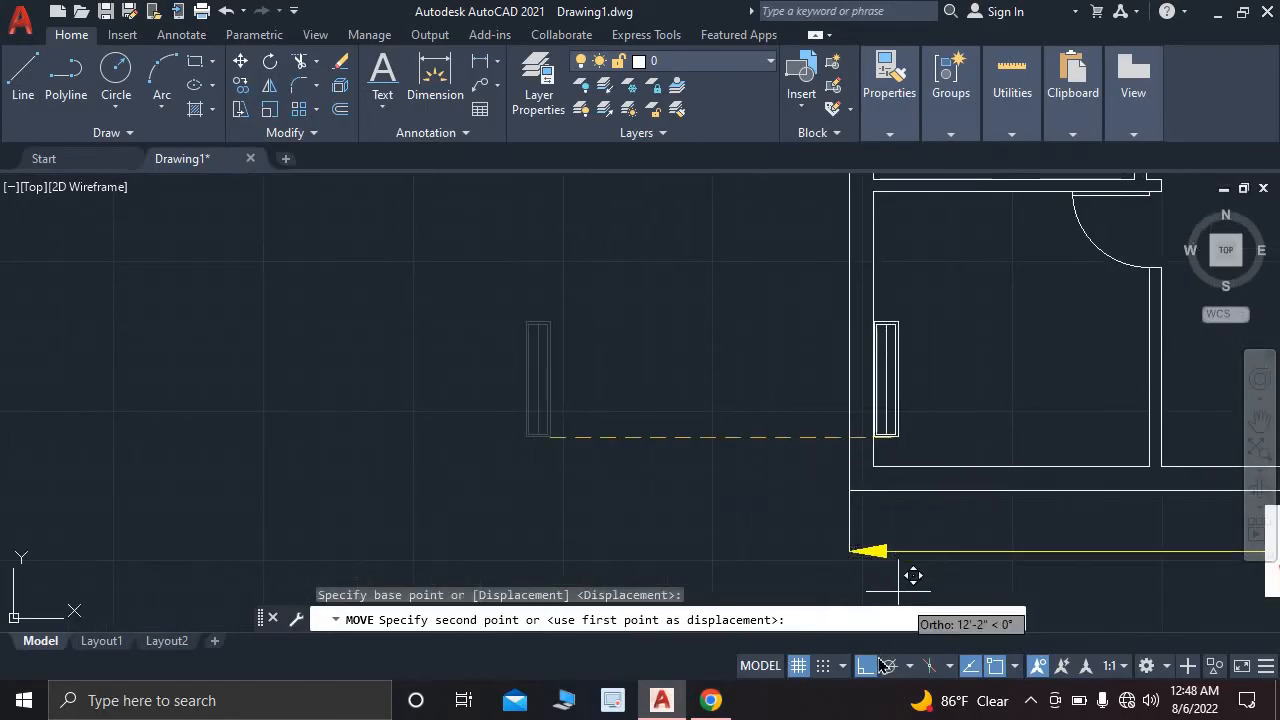
pyautogui.press('F8')
pyautogui.scroll(5, 877, 404)
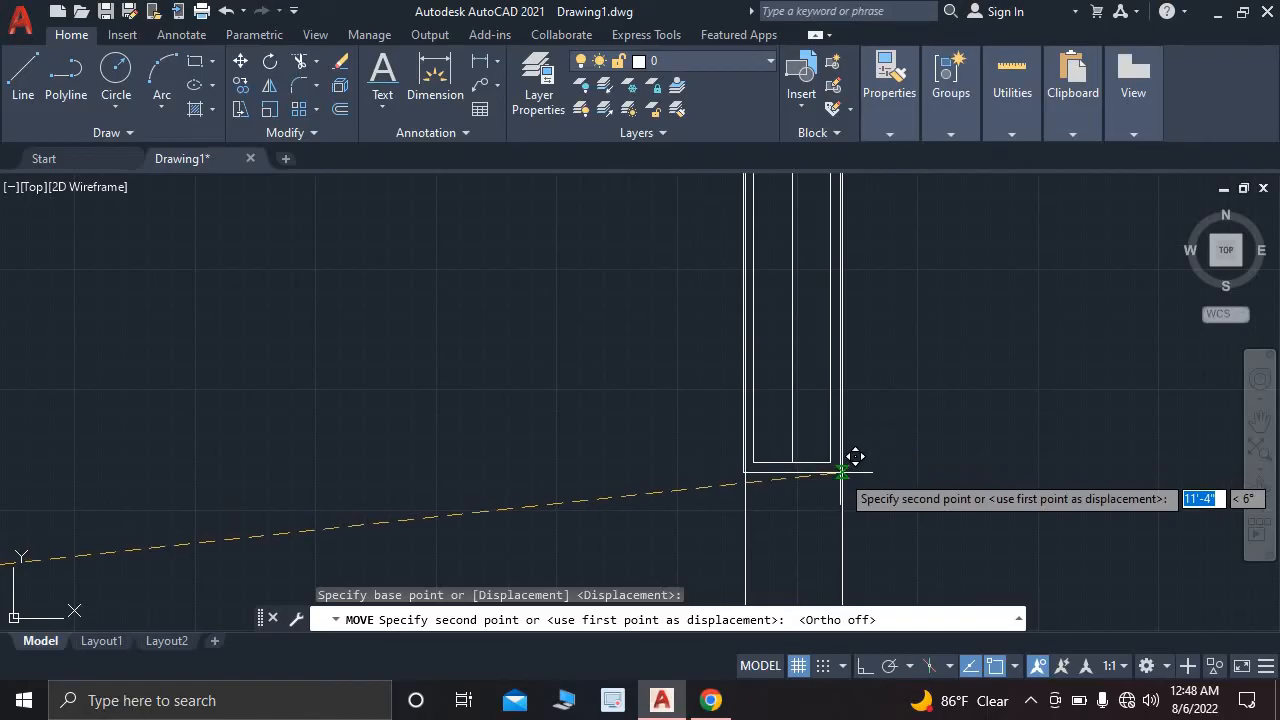
pyautogui.press('Escape')
pyautogui.moveTo(851, 471)
pyautogui.mouseDown(button='middle')
pyautogui.moveTo(903, 443)
pyautogui.moveTo(672, 430)
pyautogui.mouseUp(button='middle')
pyautogui.scroll(-5, 672, 430)
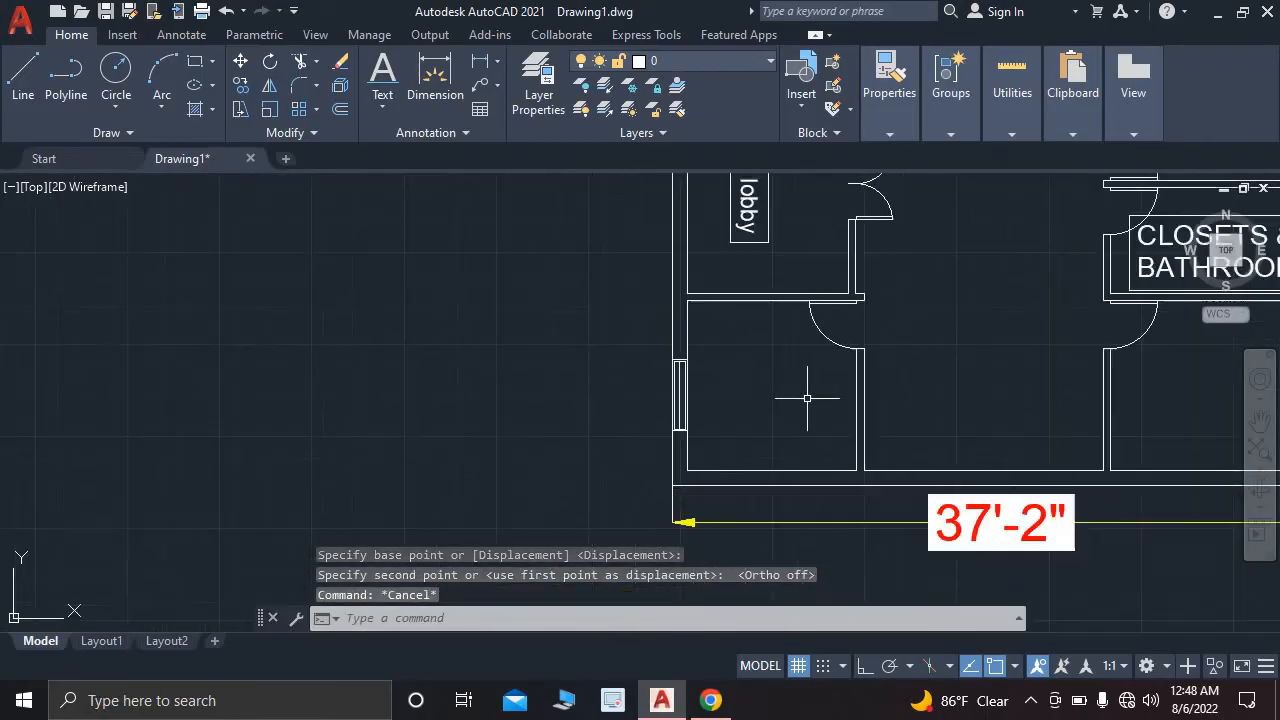
# - Check the 3' window beside door 5 in the Chrome reference image and draw a 5" by 3' rectangle west of the plan in AutoCAD
pyautogui.click(716, 703)
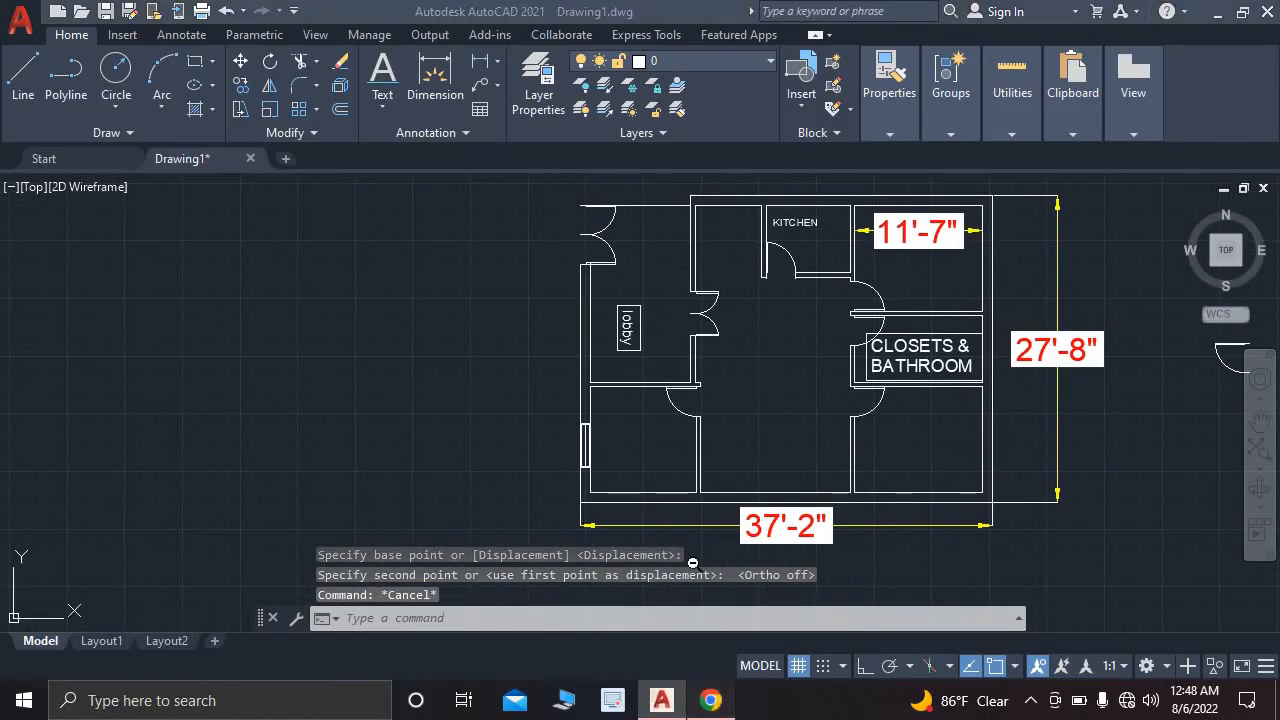
pyautogui.scroll(3, 508, 515)
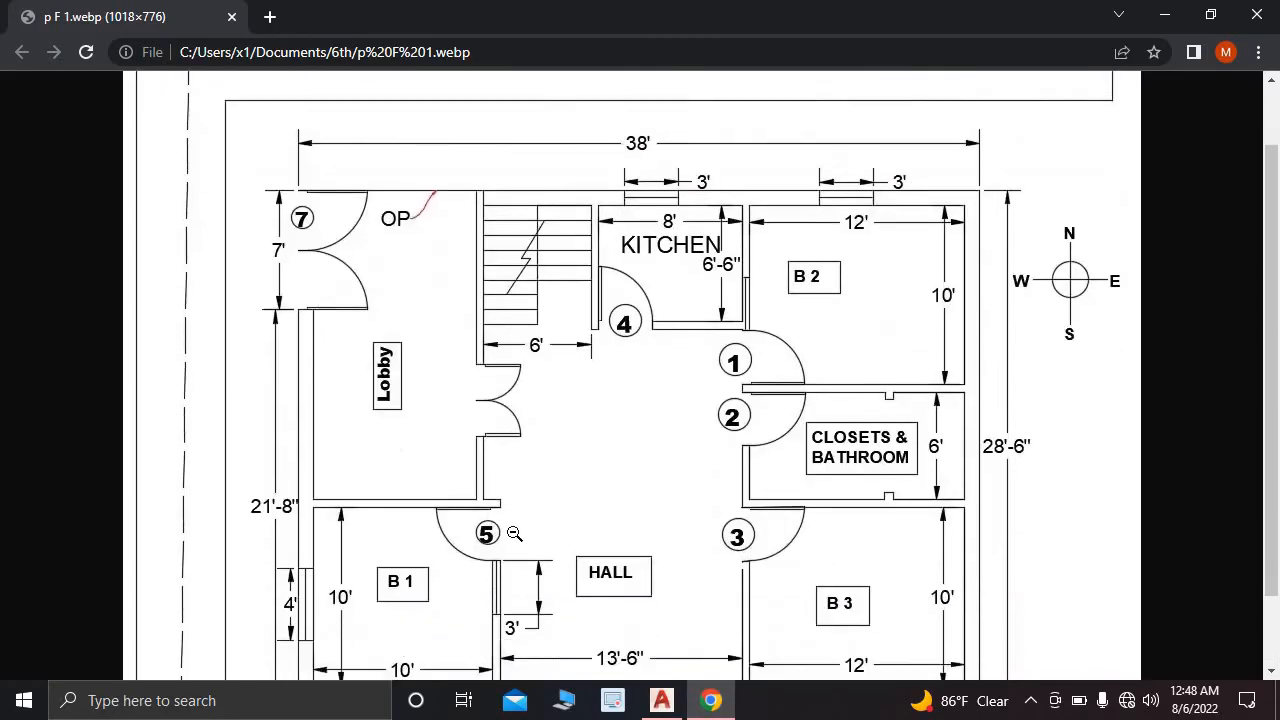
pyautogui.click(530, 535)
pyautogui.click(530, 538)
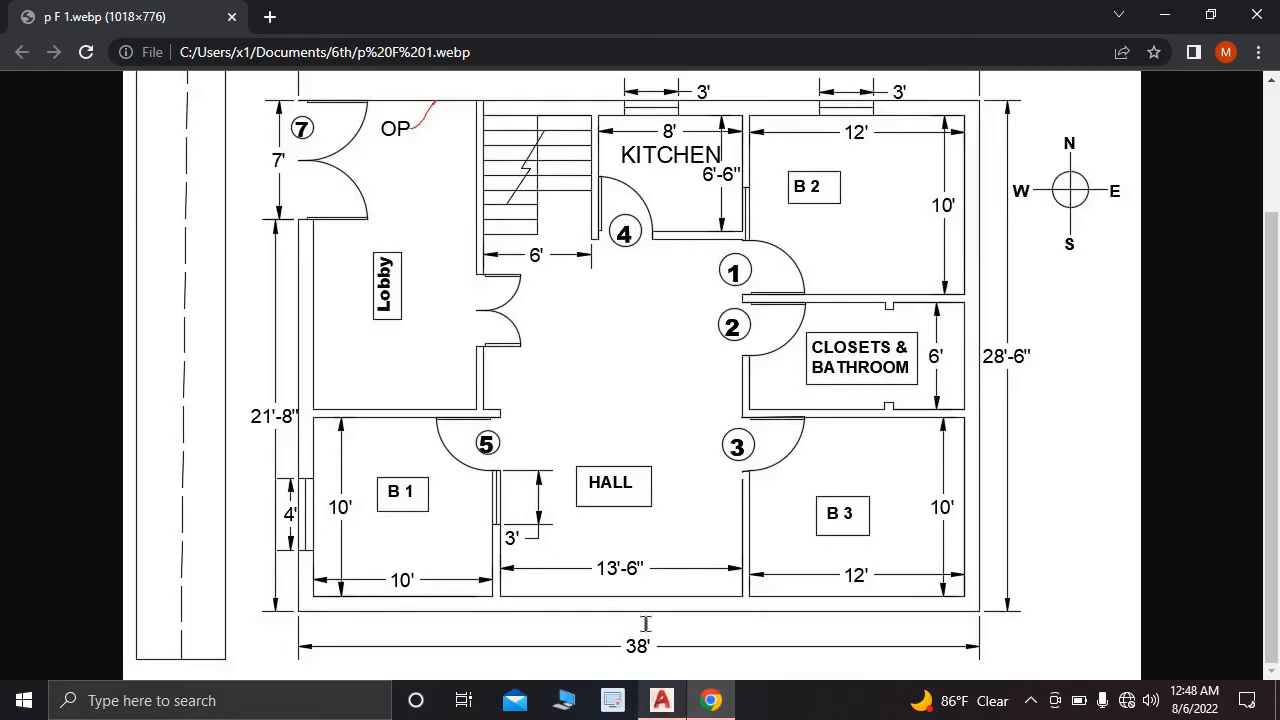
pyautogui.click(661, 700)
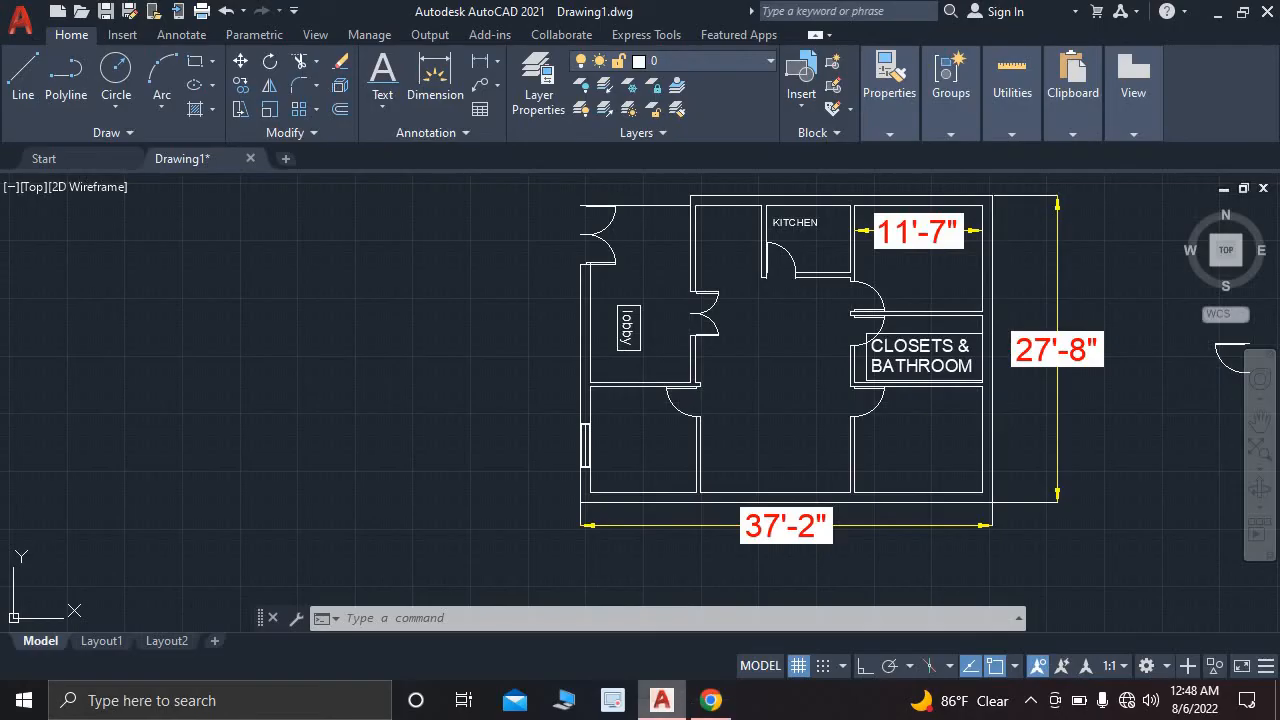
pyautogui.click(195, 61)
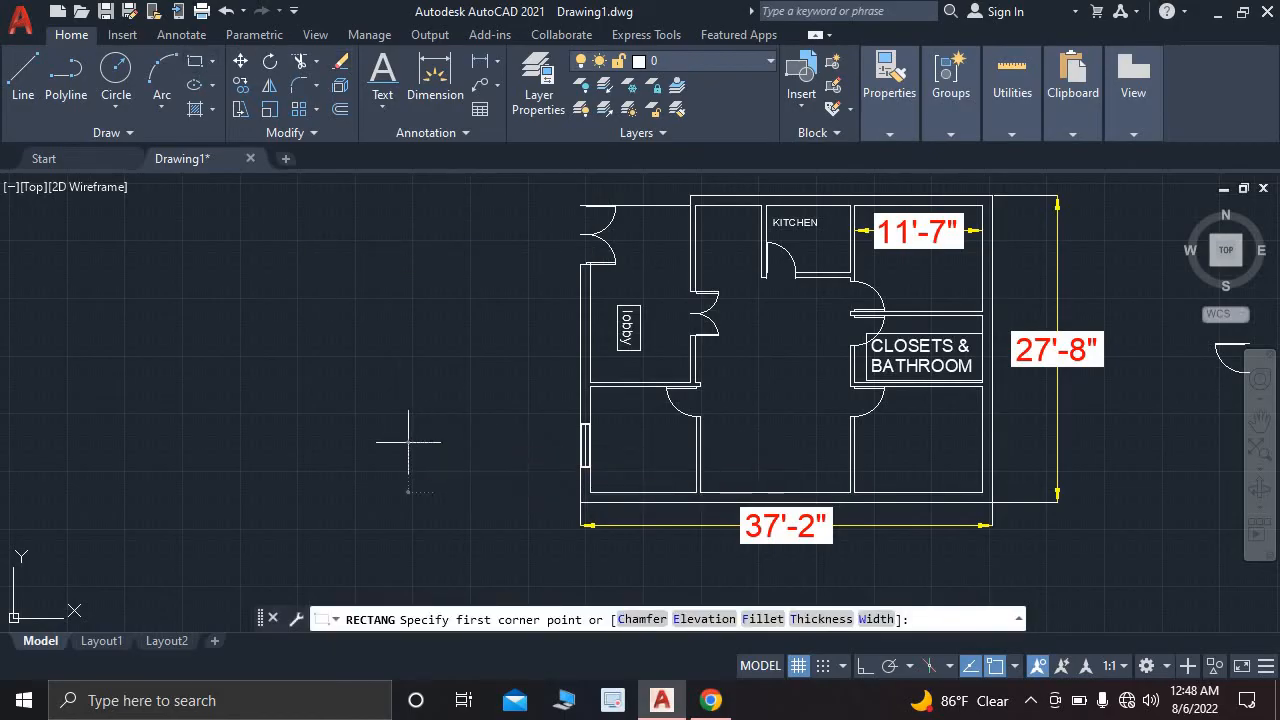
pyautogui.click(408, 441)
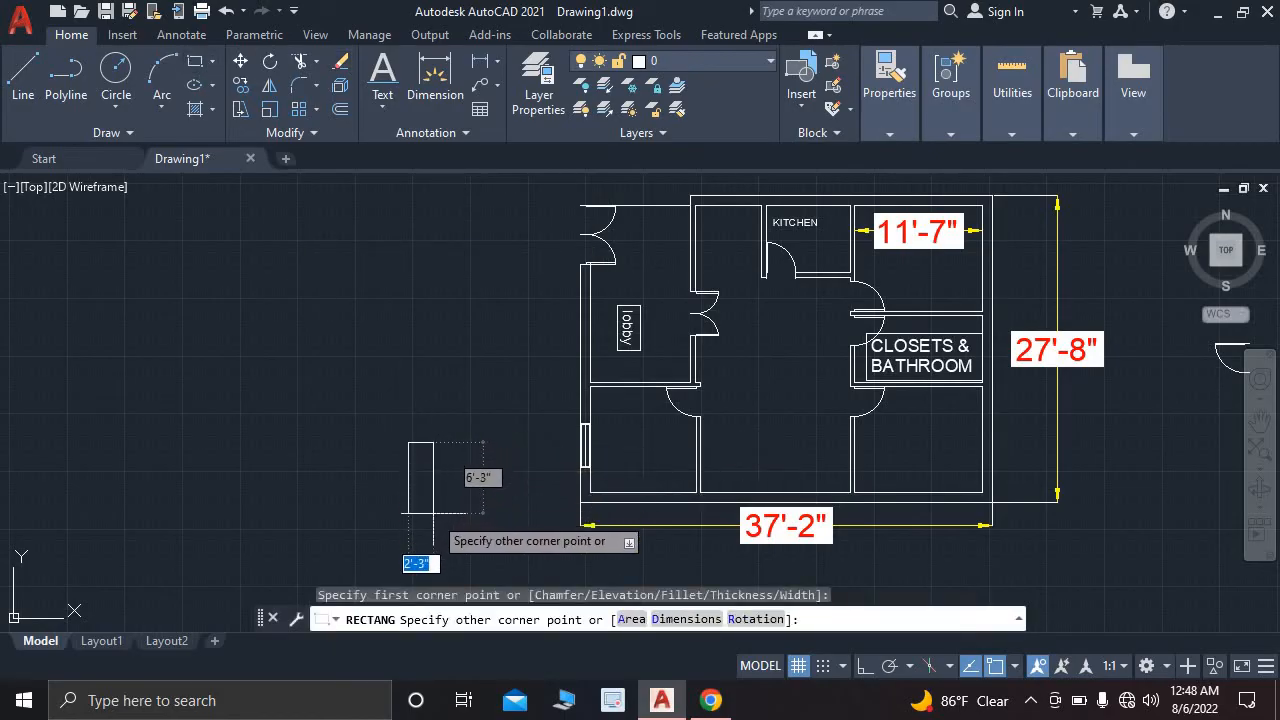
pyautogui.press('BackSpace')
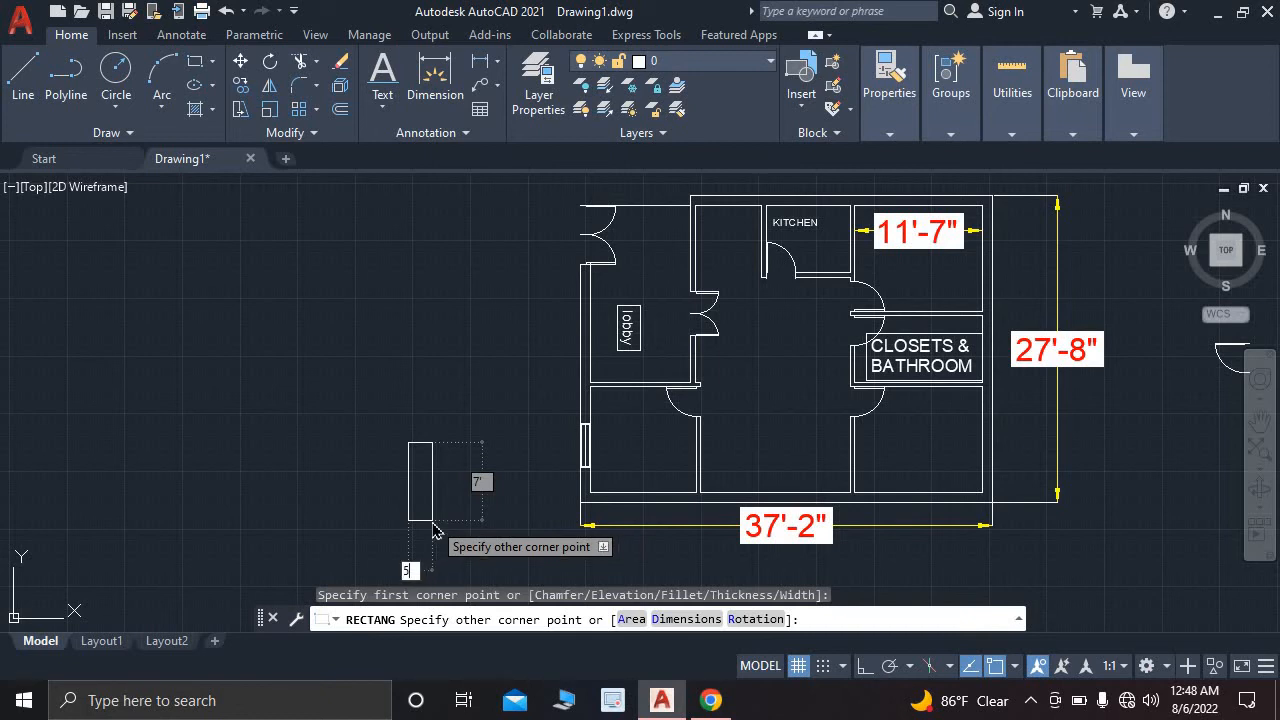
pyautogui.write('5"')
pyautogui.press('Tab')
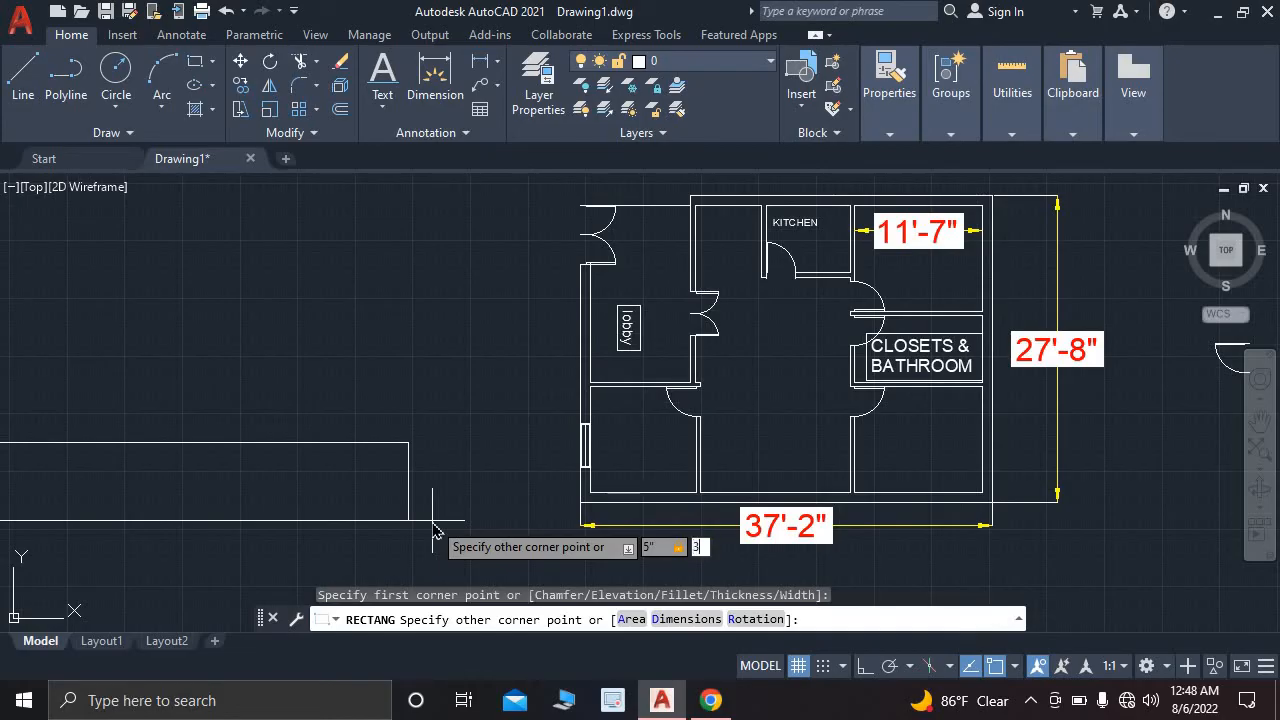
pyautogui.write("3'")
pyautogui.press('Return')
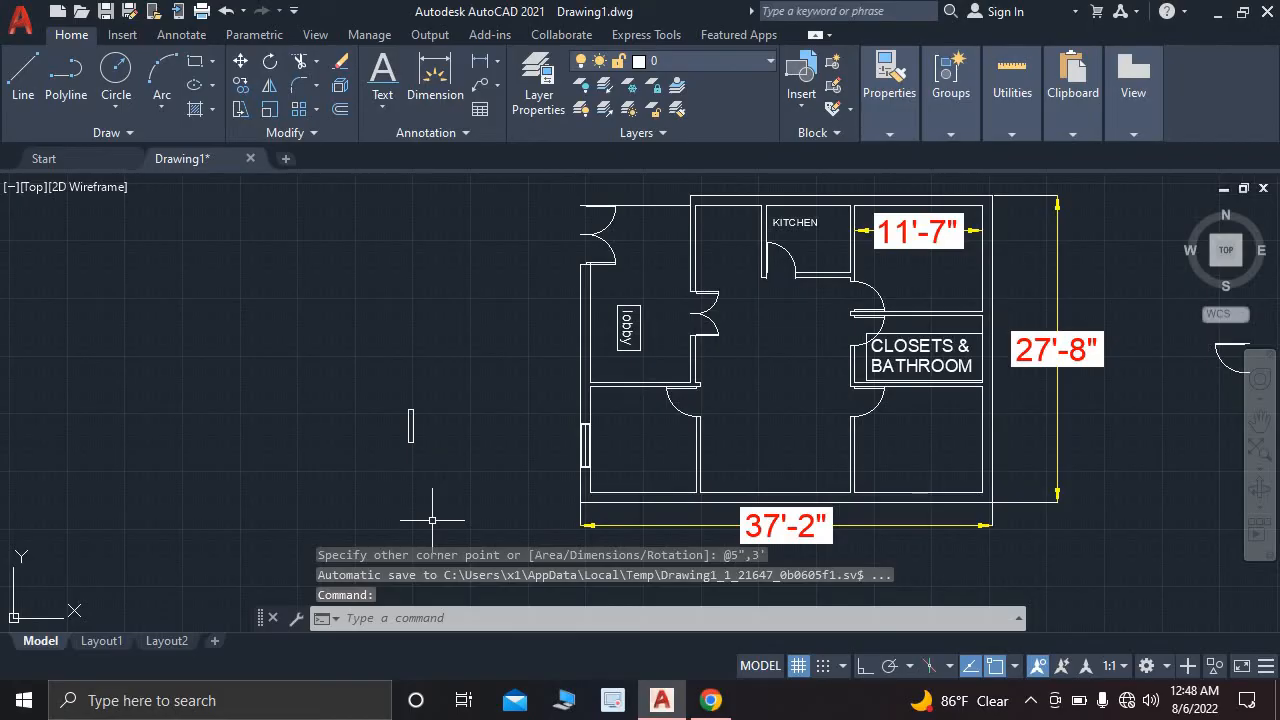
# - Draw a vertical centre line through the 5" by 3' rectangle, between the midpoints of its short sides
pyautogui.scroll(10, 402, 424)
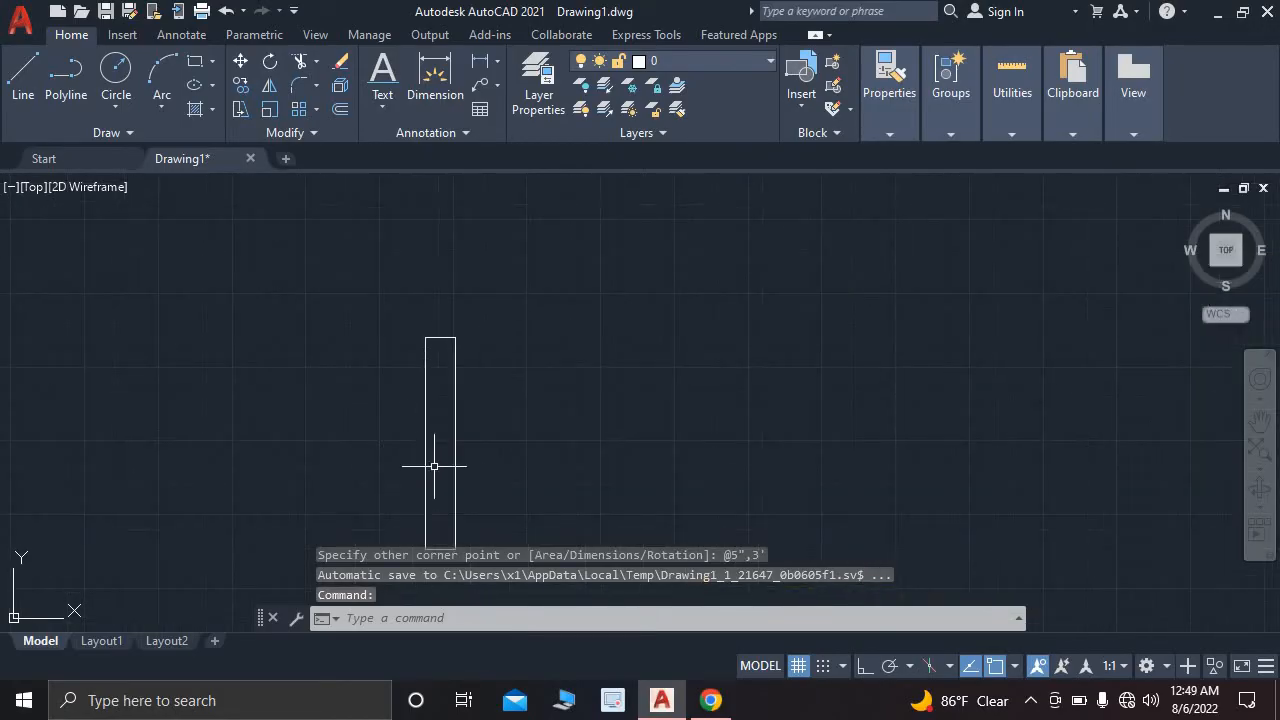
pyautogui.scroll(-4, 435, 465)
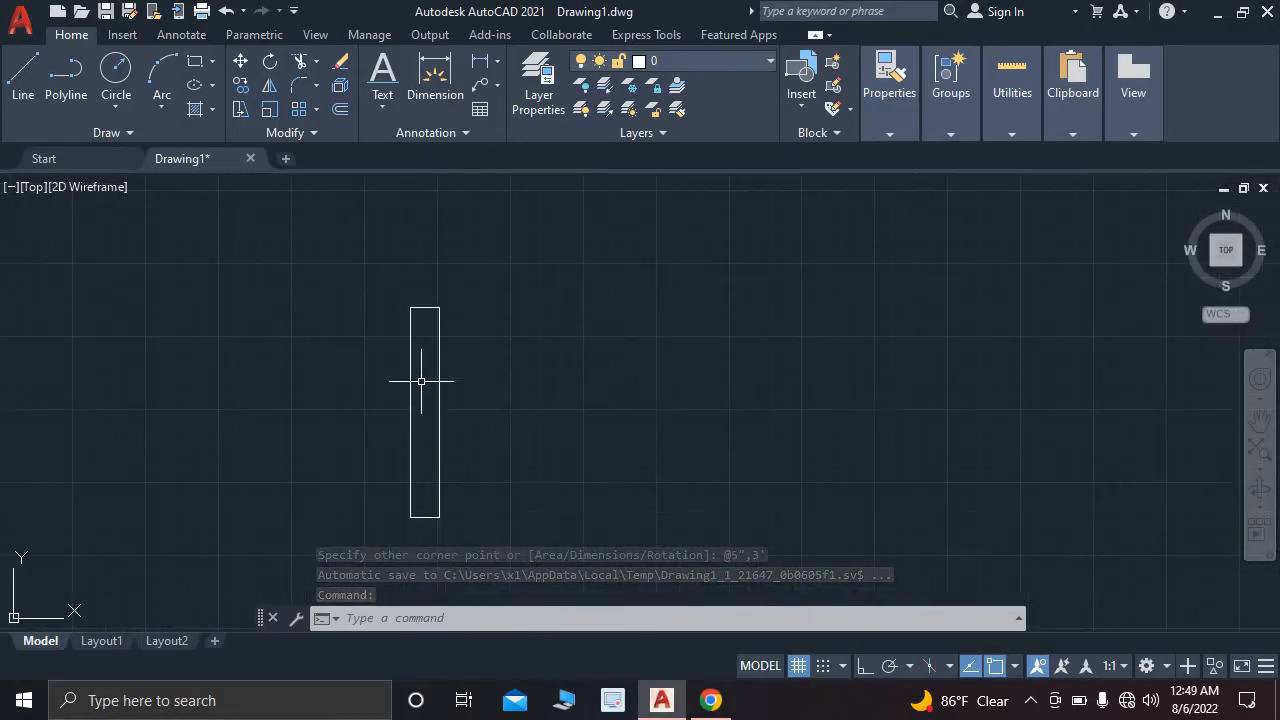
pyautogui.scroll(1, 421, 380)
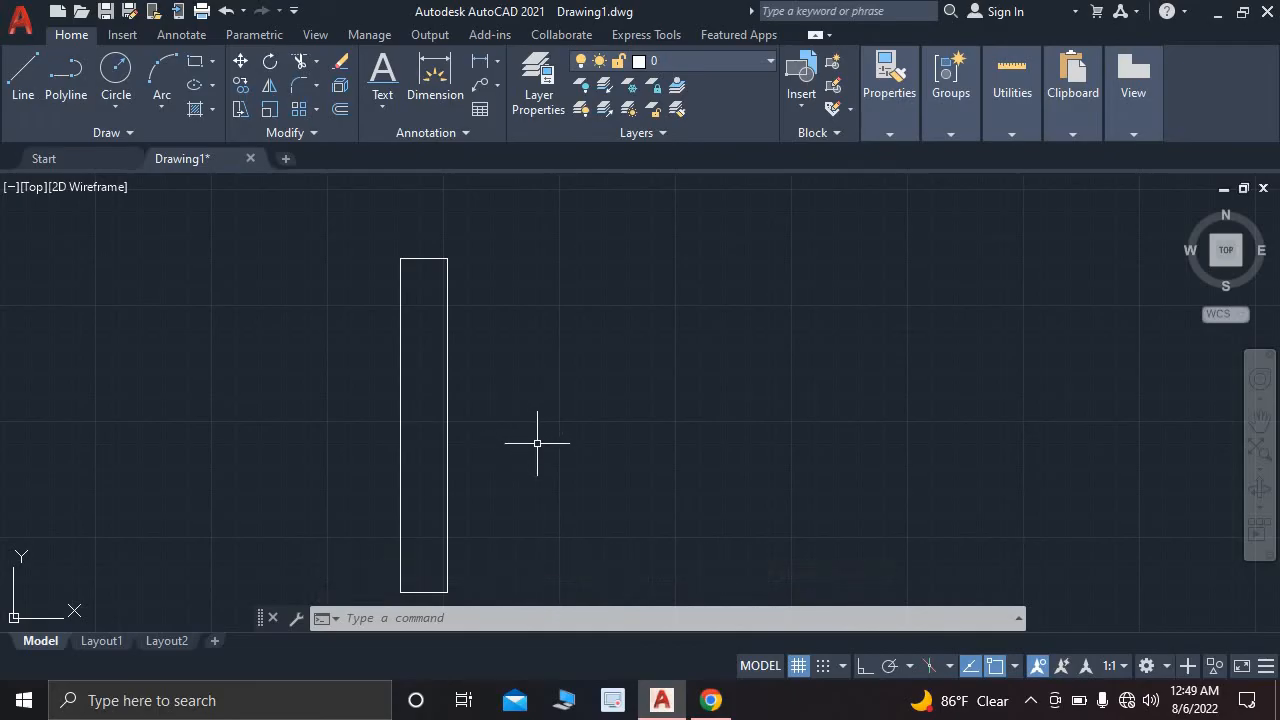
pyautogui.click(26, 72)
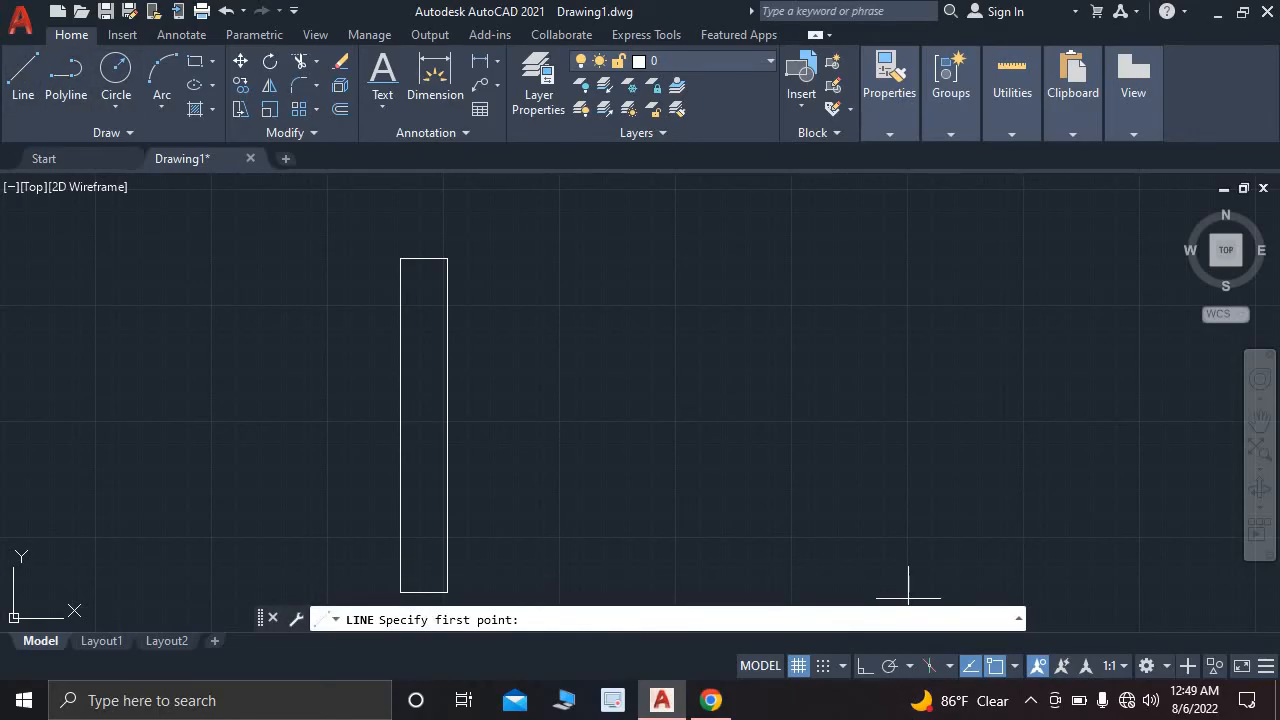
pyautogui.press('F8')
pyautogui.click(423, 258)
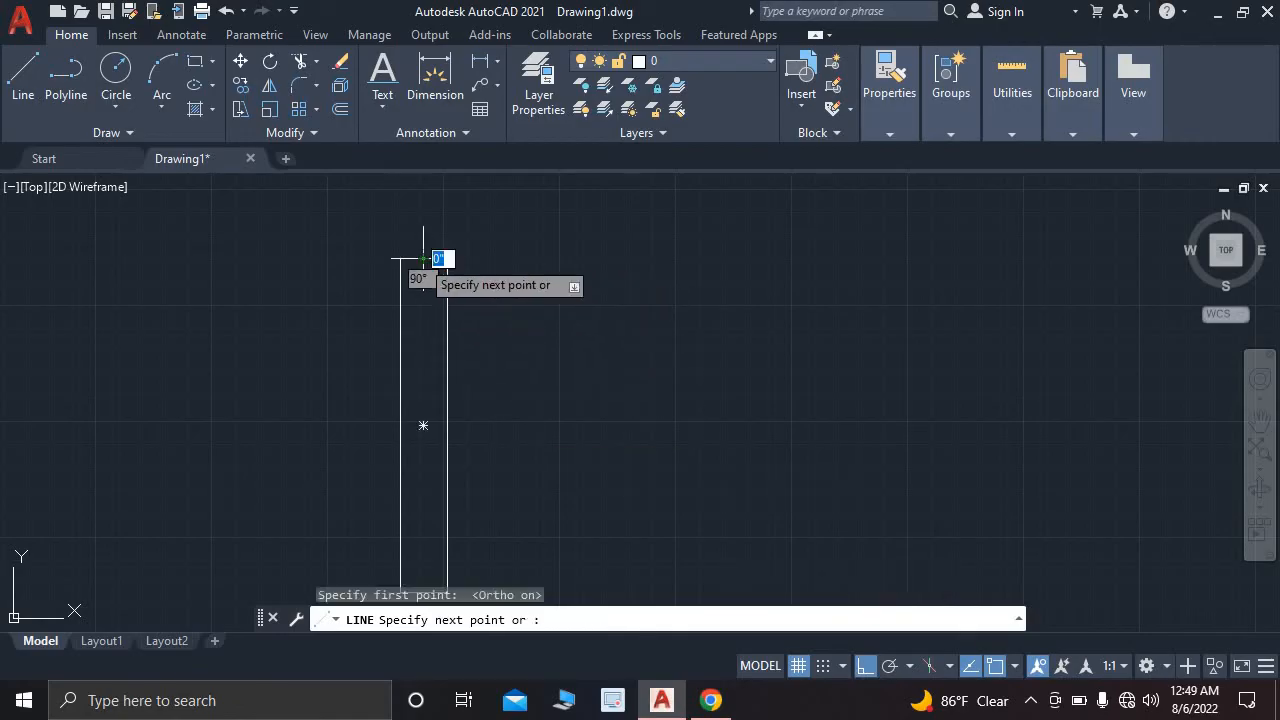
pyautogui.scroll(-1, 384, 509)
pyautogui.moveTo(384, 505); pyautogui.dragTo(378, 423, button='middle')
pyautogui.scroll(3, 391, 462)
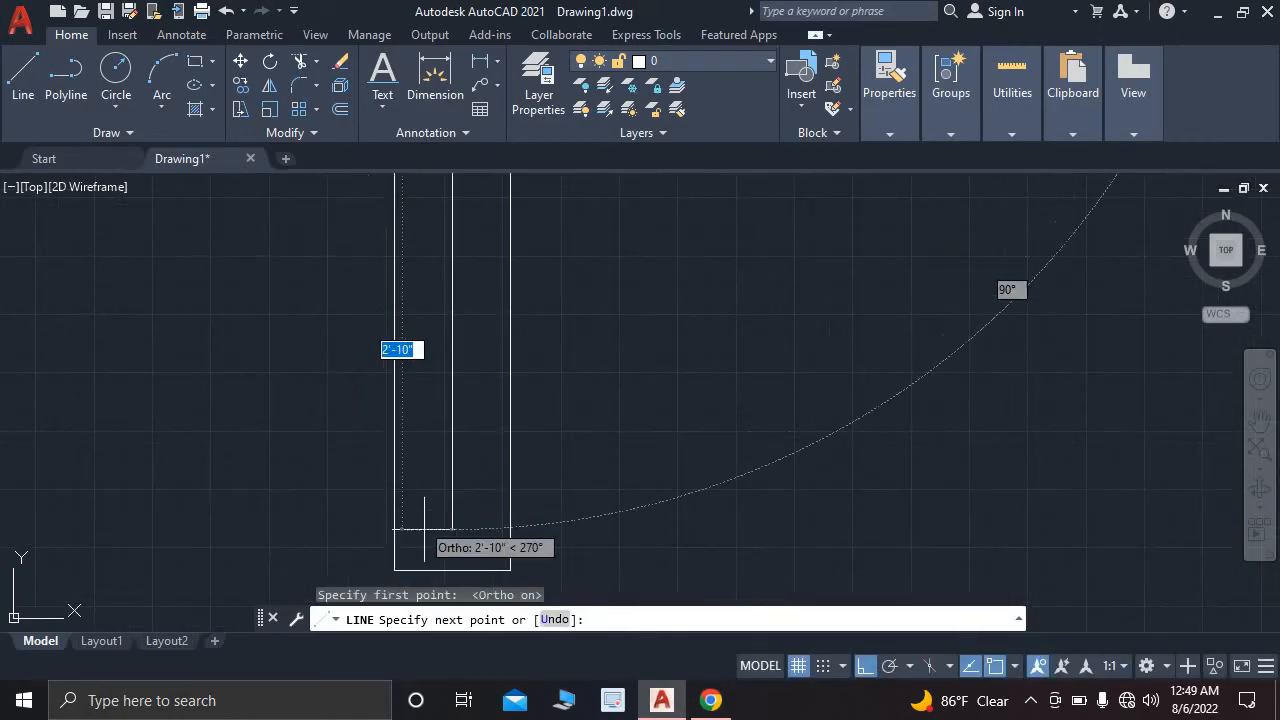
pyautogui.click(453, 570)
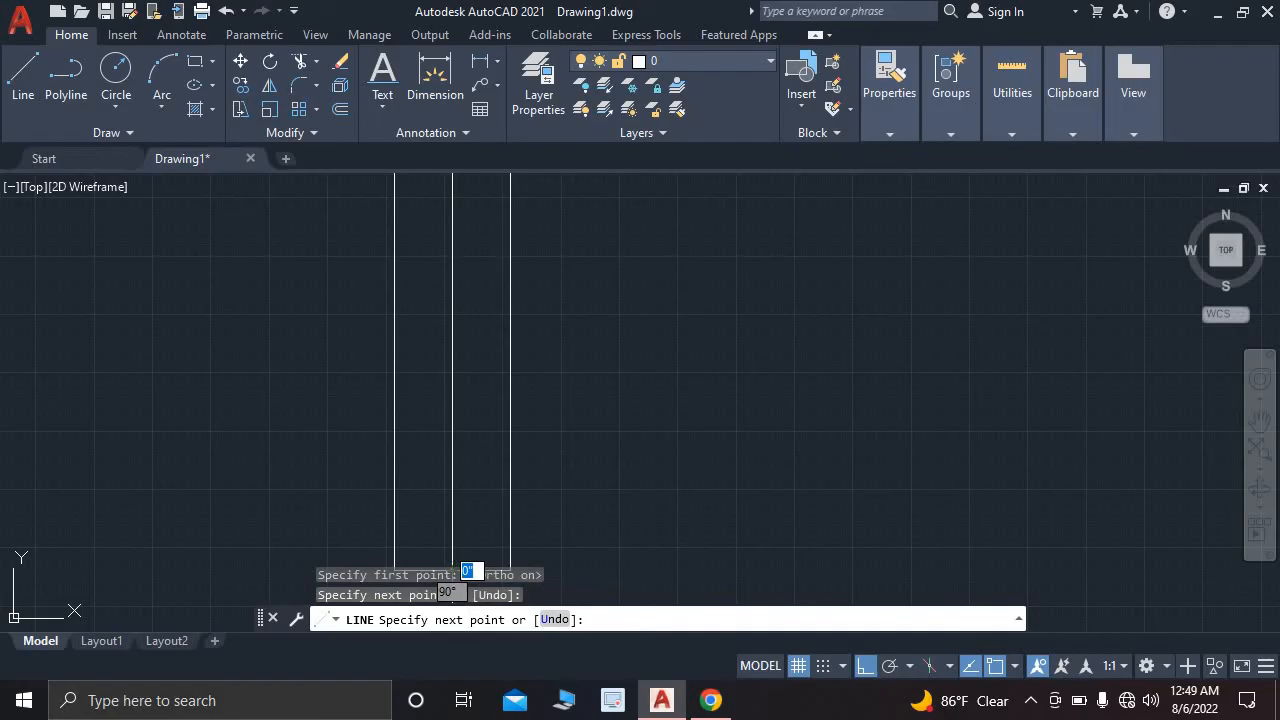
# - Move the 3' window symbol by its lower-left corner into the hall wall of the southwest room, directly below door 5
pyautogui.press('Escape')
pyautogui.scroll(-3, 517, 471)
pyautogui.click(452, 242)
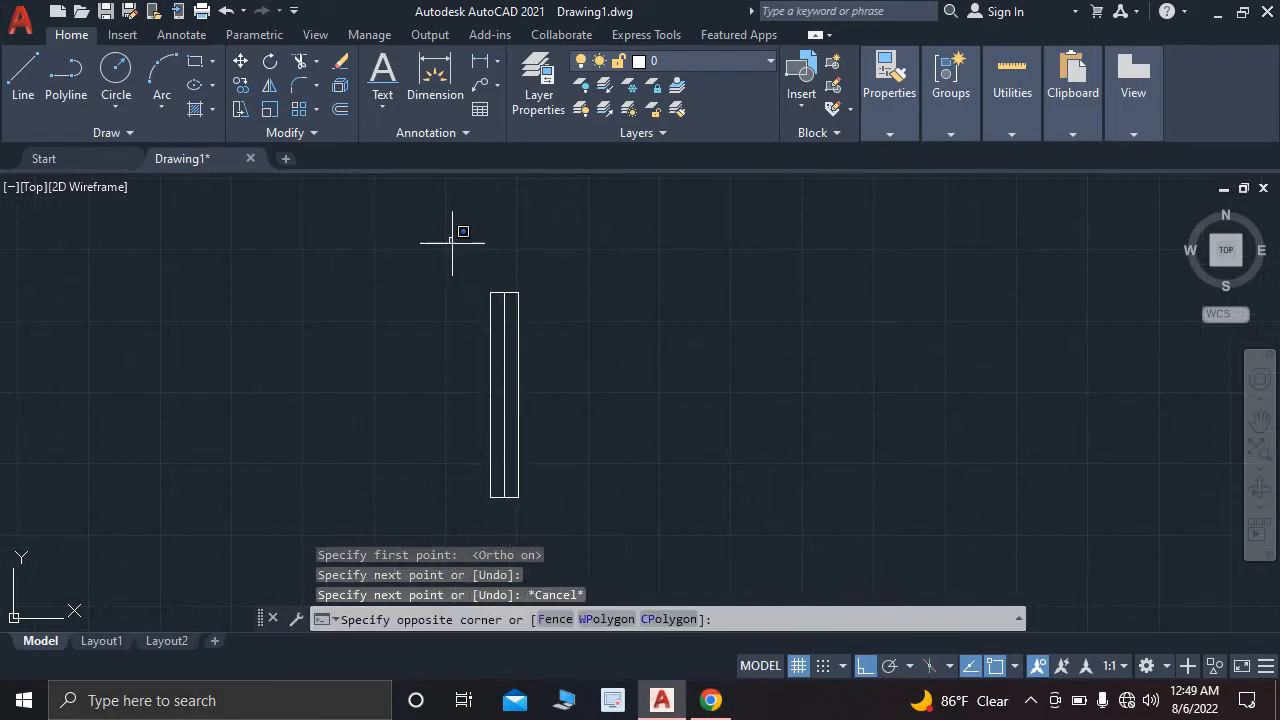
pyautogui.click(653, 536)
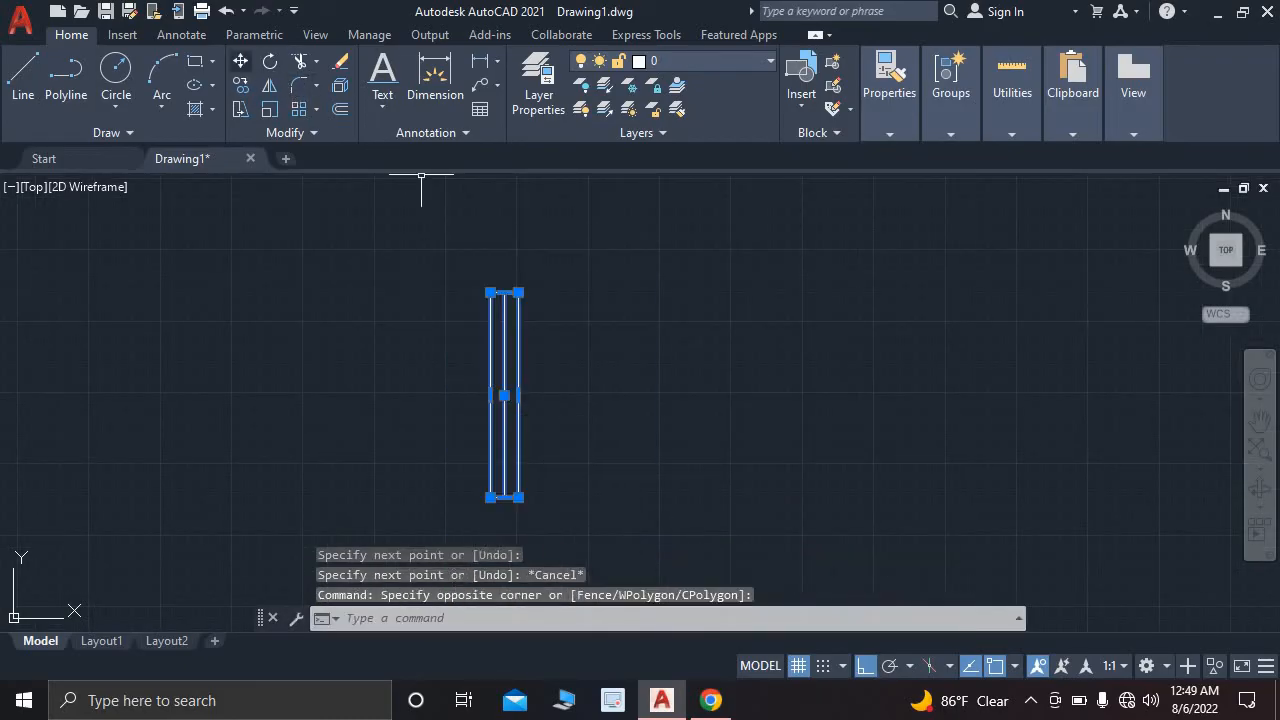
pyautogui.write('m')
pyautogui.press('Return')
pyautogui.click(490, 497)
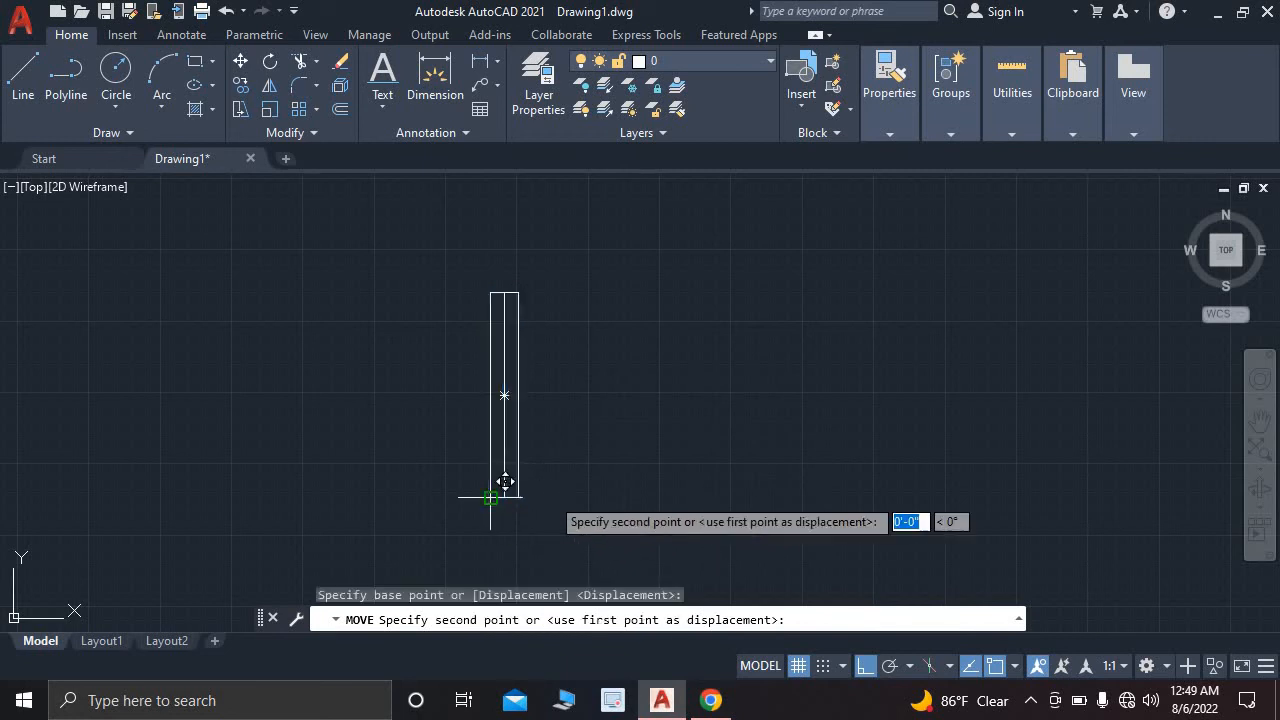
pyautogui.press('F8')
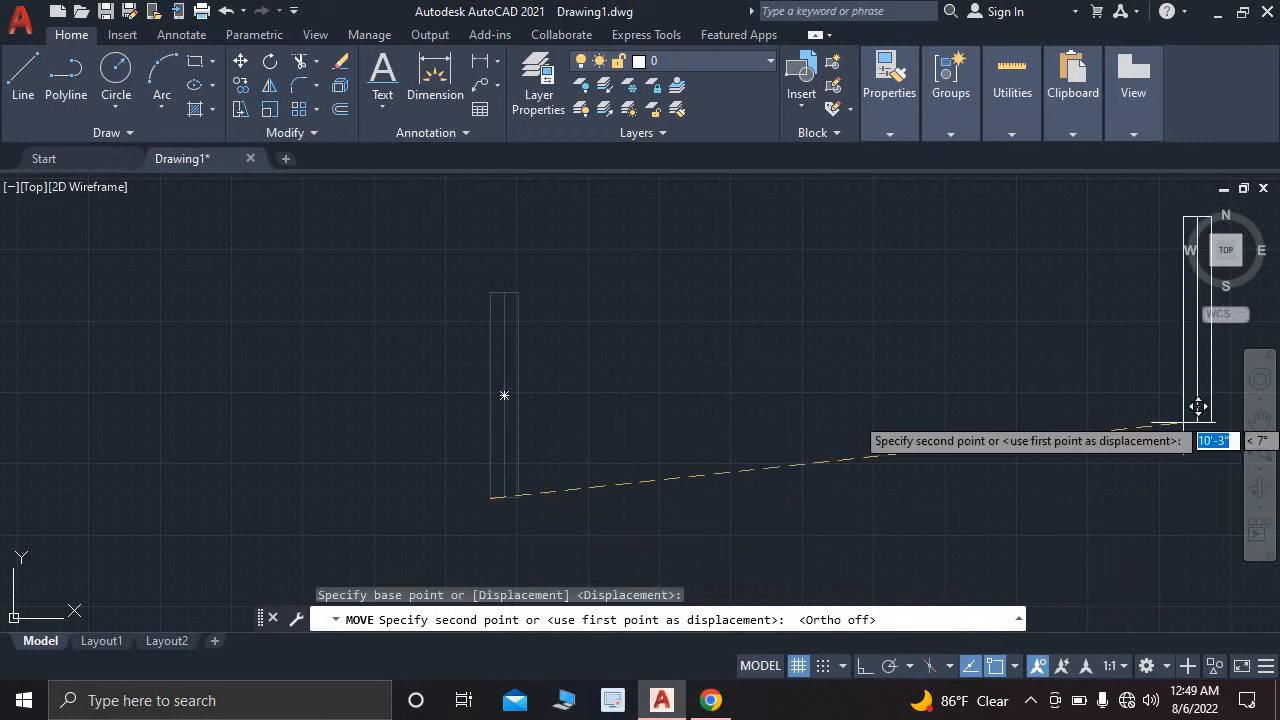
pyautogui.scroll(-5, 992, 395)
pyautogui.moveTo(980, 394); pyautogui.dragTo(485, 418, button='middle')
pyautogui.scroll(5, 1050, 460)
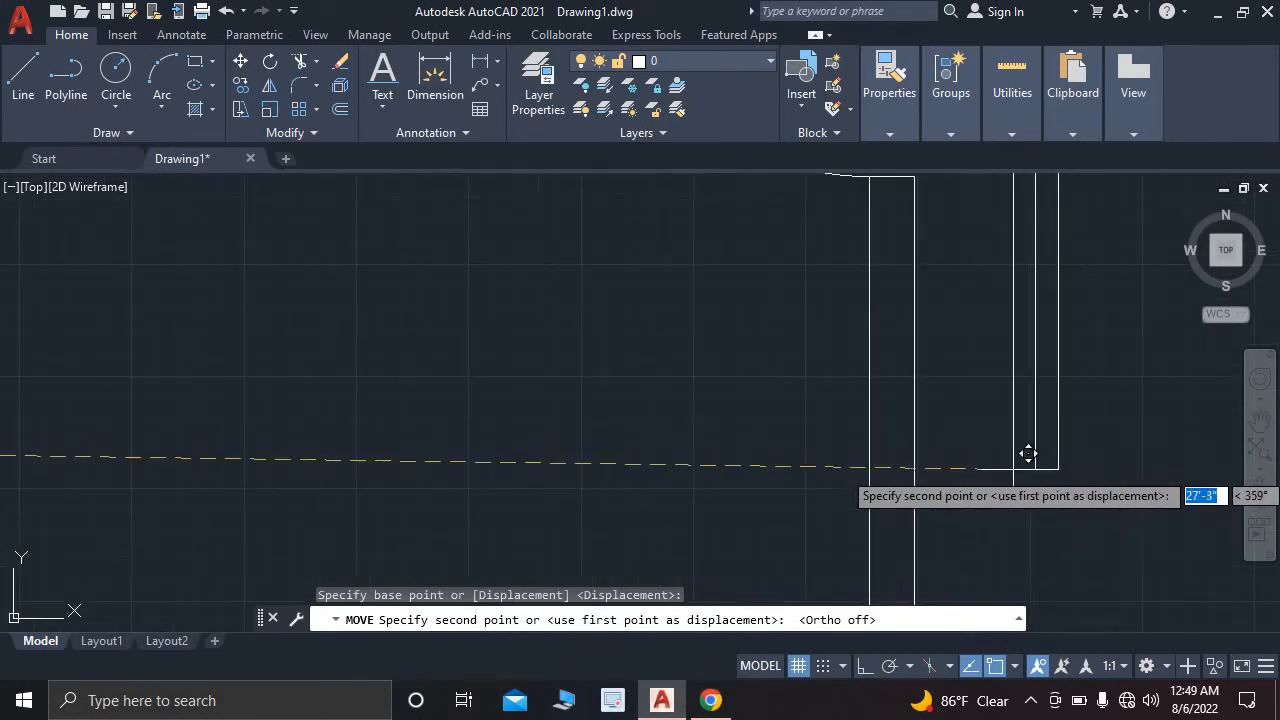
pyautogui.scroll(-3, 903, 471)
pyautogui.moveTo(877, 495); pyautogui.dragTo(854, 510, button='middle')
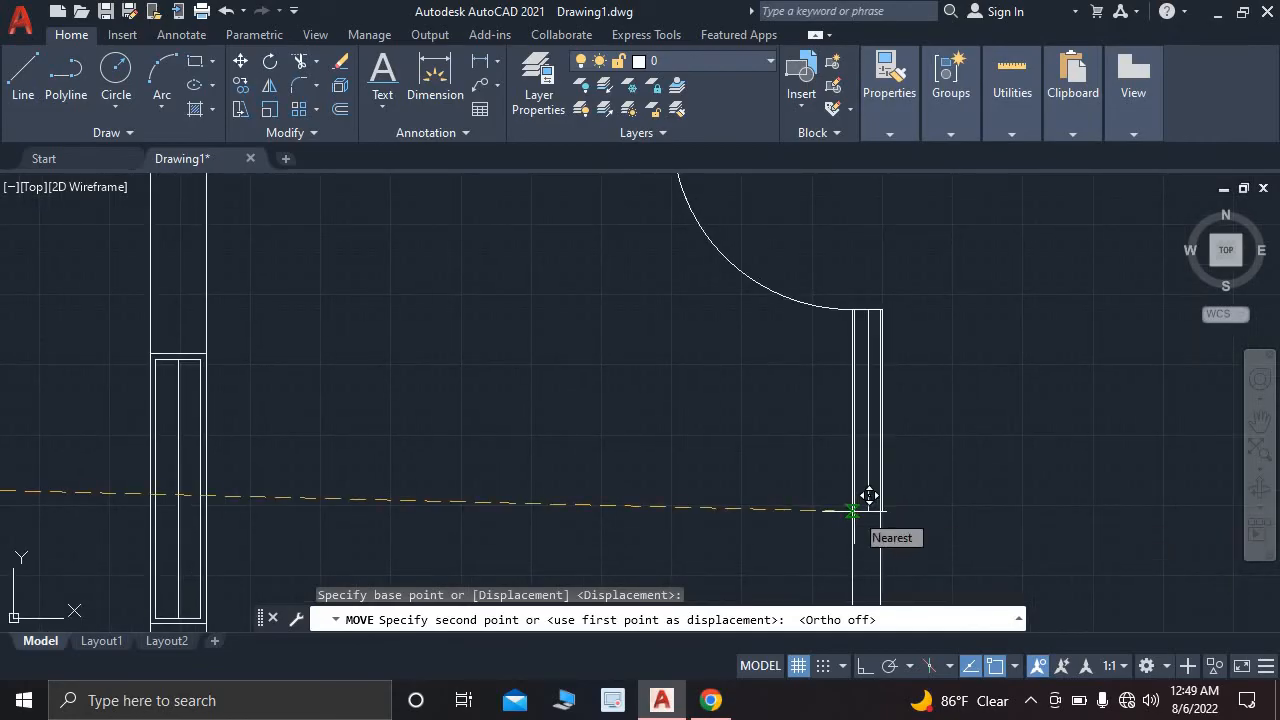
pyautogui.click(860, 505)
pyautogui.scroll(-3, 994, 486)
pyautogui.moveTo(994, 486); pyautogui.dragTo(719, 451, button='middle')
# - Check the window dimensions in the Chrome reference image and, back in AutoCAD, add a vertical linear dimension west of the southwest room's 4' window
pyautogui.click(711, 701)
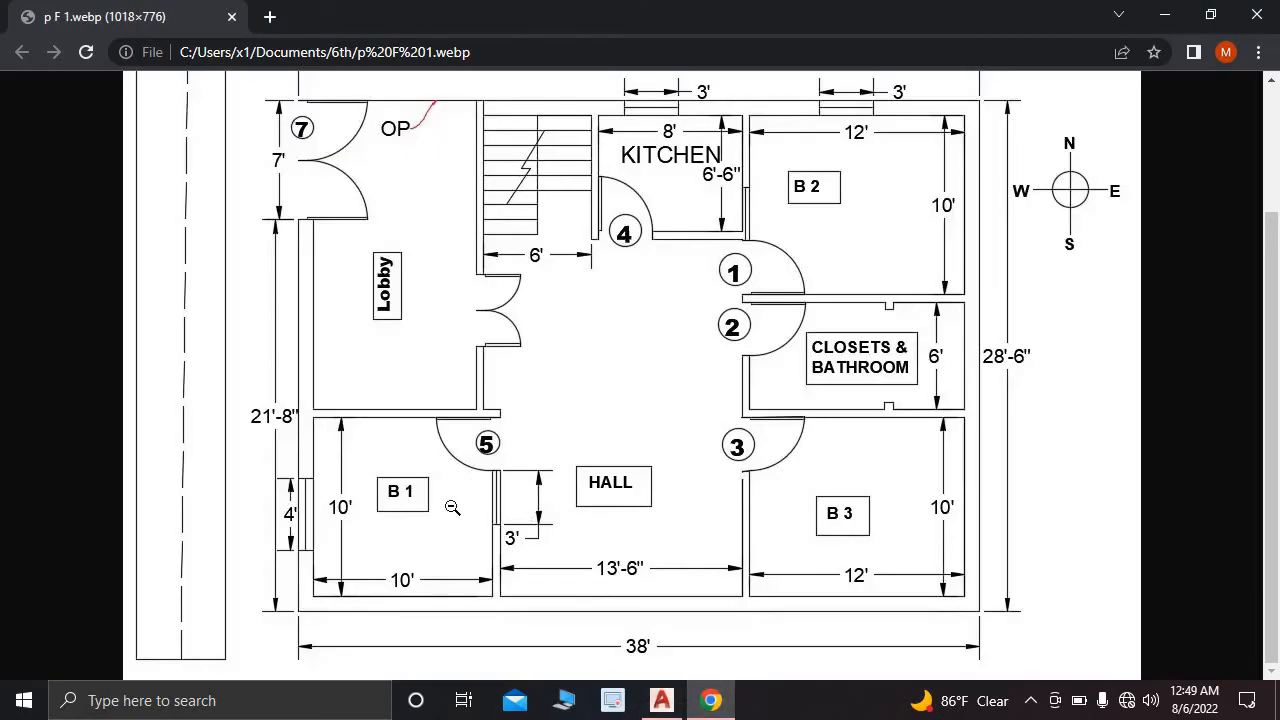
pyautogui.click(664, 703)
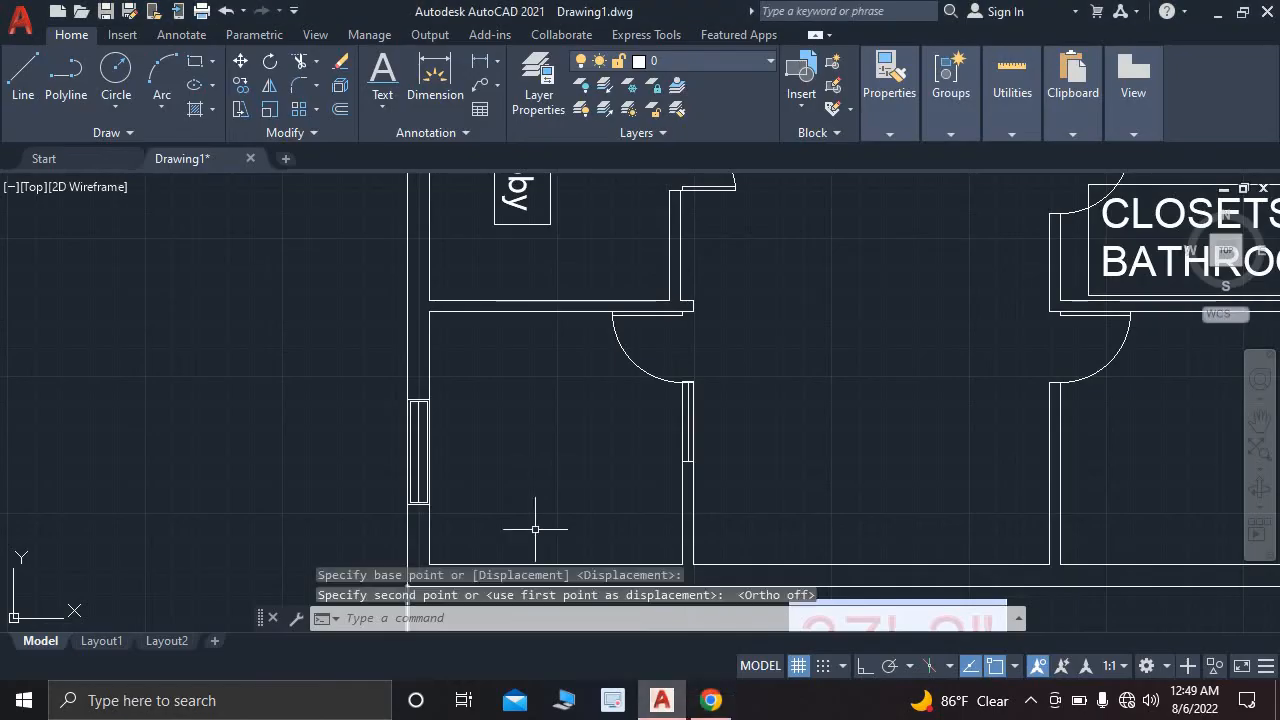
pyautogui.click(480, 62)
pyautogui.scroll(5, 386, 447)
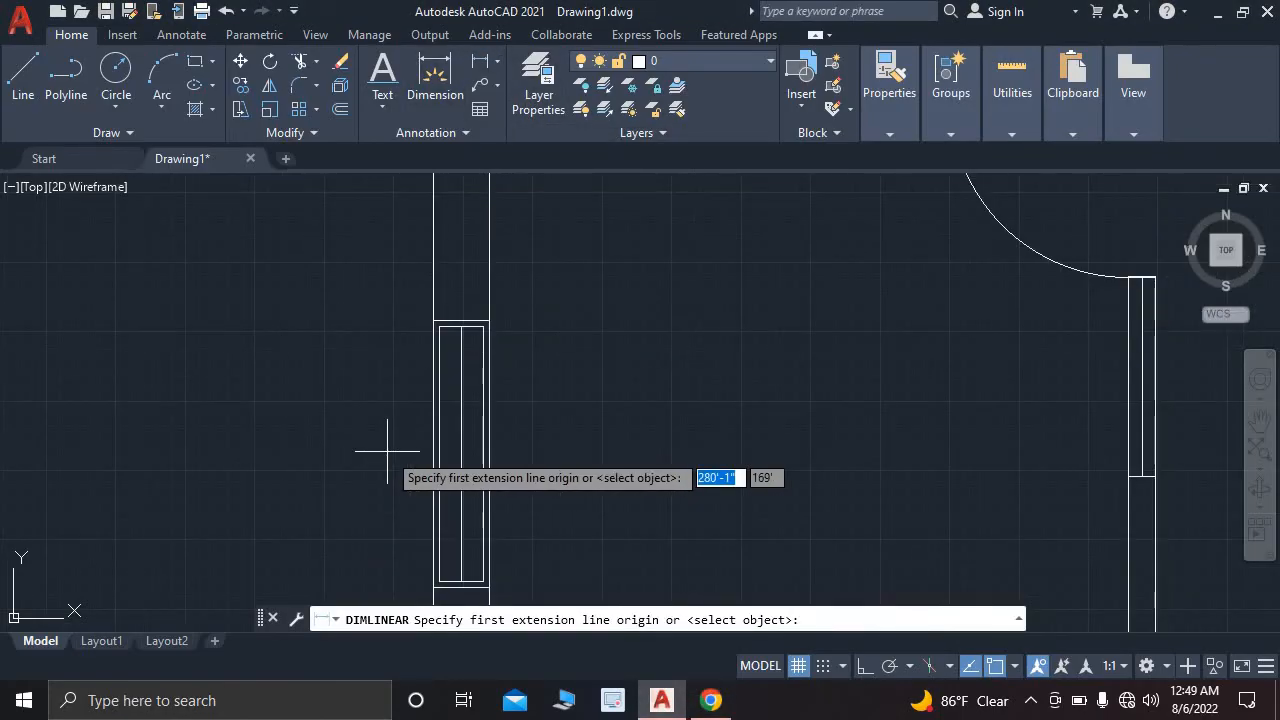
pyautogui.click(437, 321)
pyautogui.scroll(-3, 443, 328)
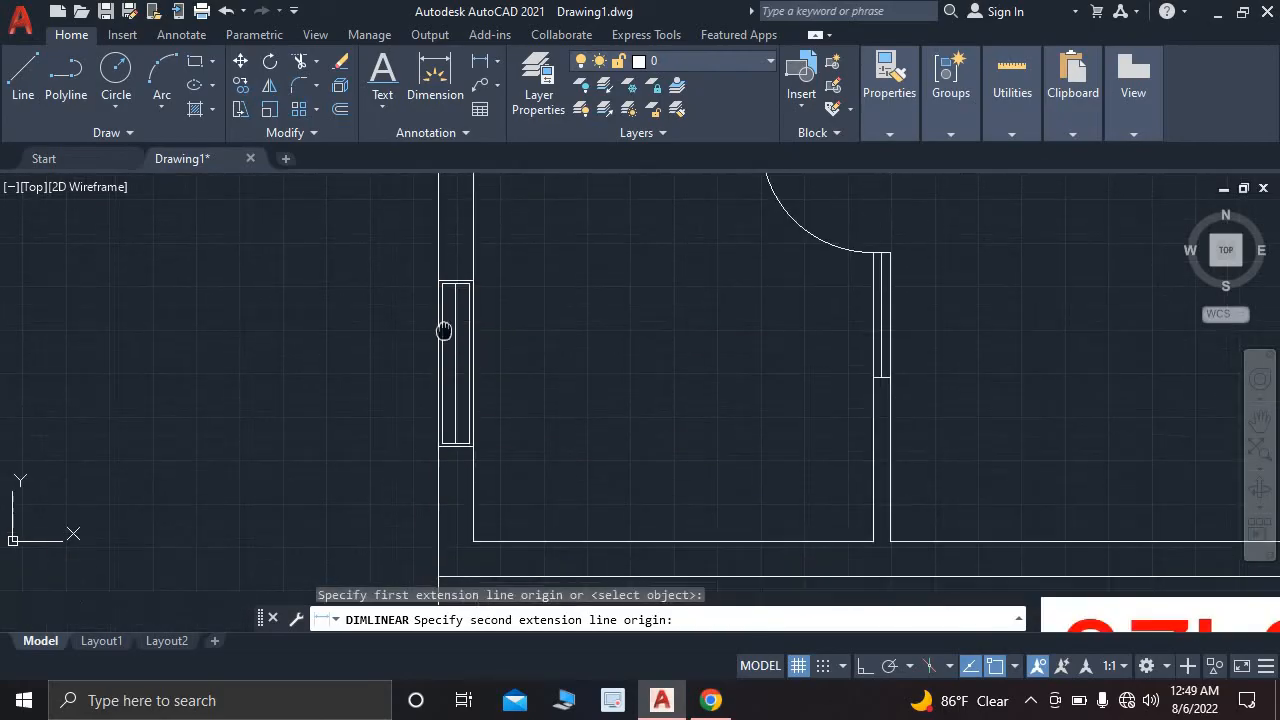
pyautogui.scroll(4, 437, 428)
pyautogui.click(440, 501)
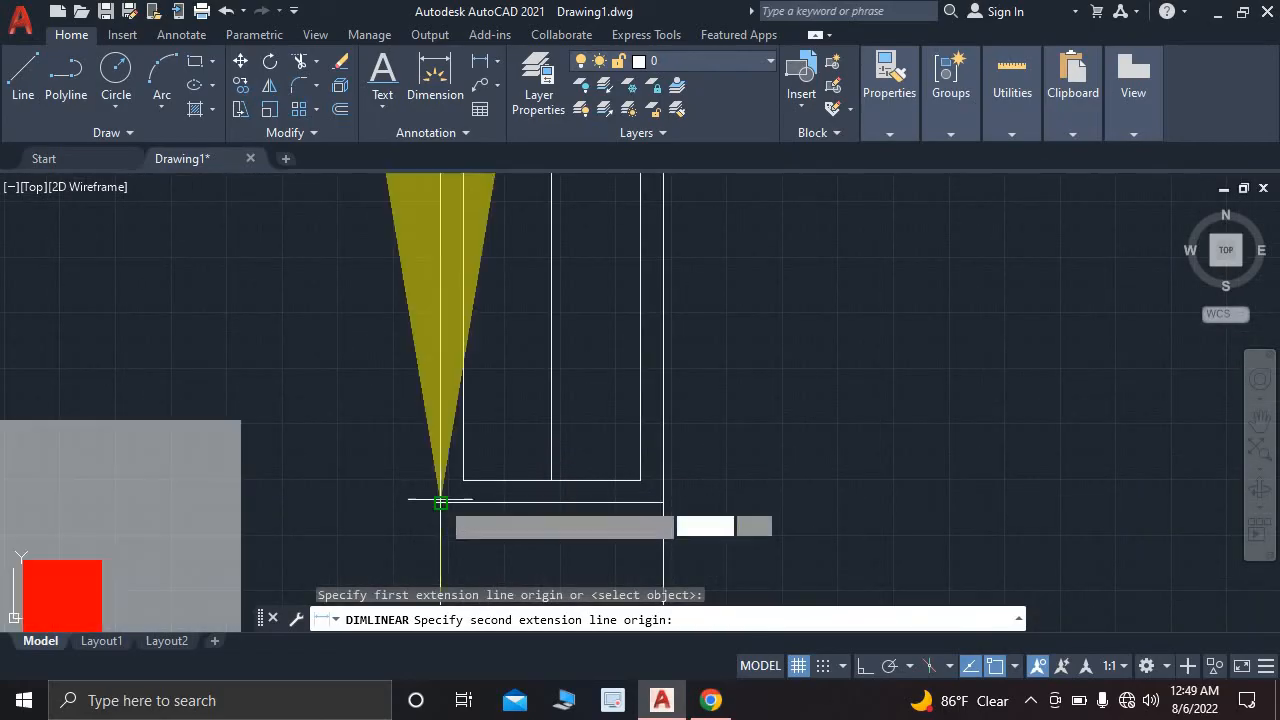
pyautogui.scroll(-5, 381, 497)
pyautogui.scroll(-2, 350, 488)
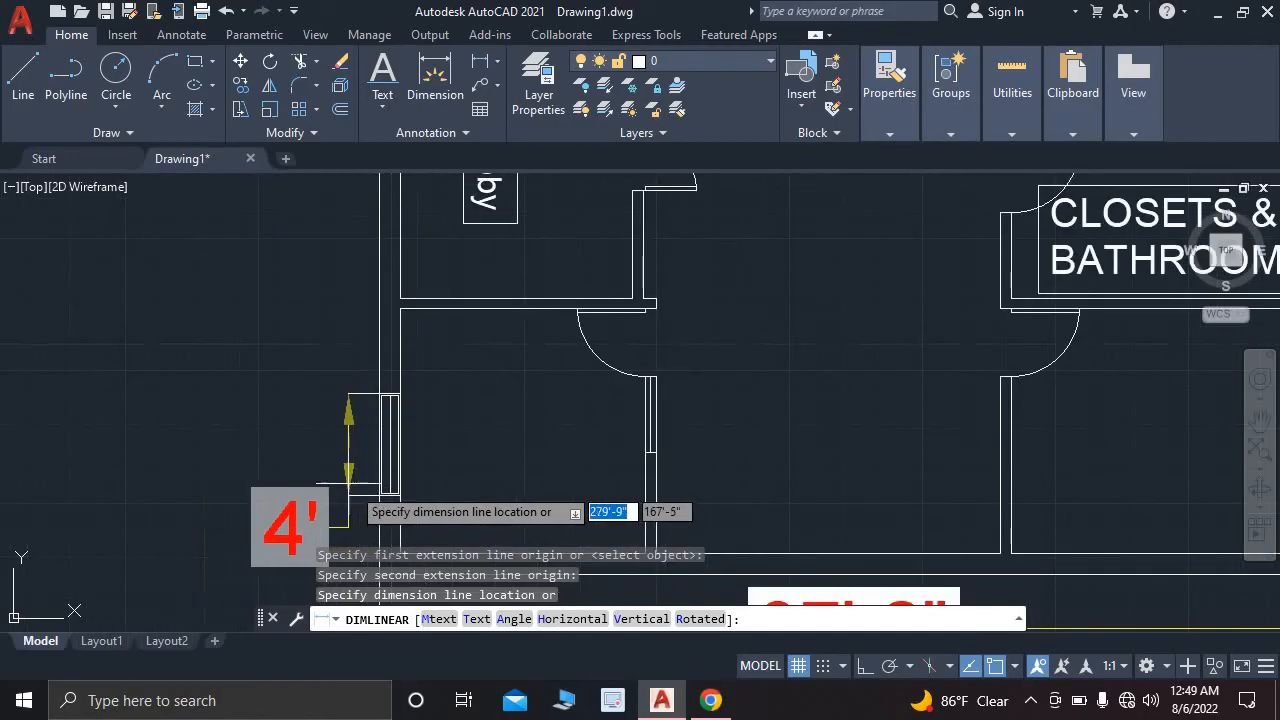
pyautogui.click(330, 478)
# - Add a vertical linear dimension to the window below door 5, with its dimension line in the hall
pyautogui.scroll(-3, 594, 449)
pyautogui.scroll(5, 491, 423)
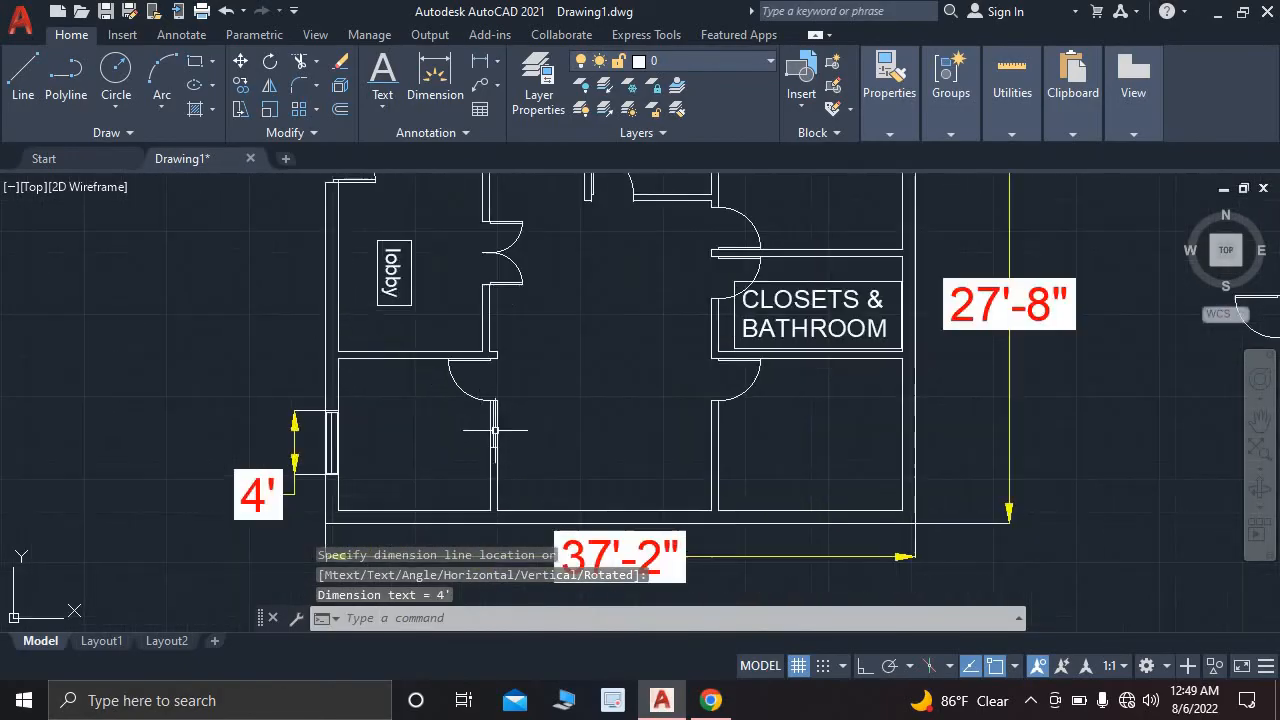
pyautogui.scroll(3, 477, 398)
pyautogui.scroll(-2, 478, 398)
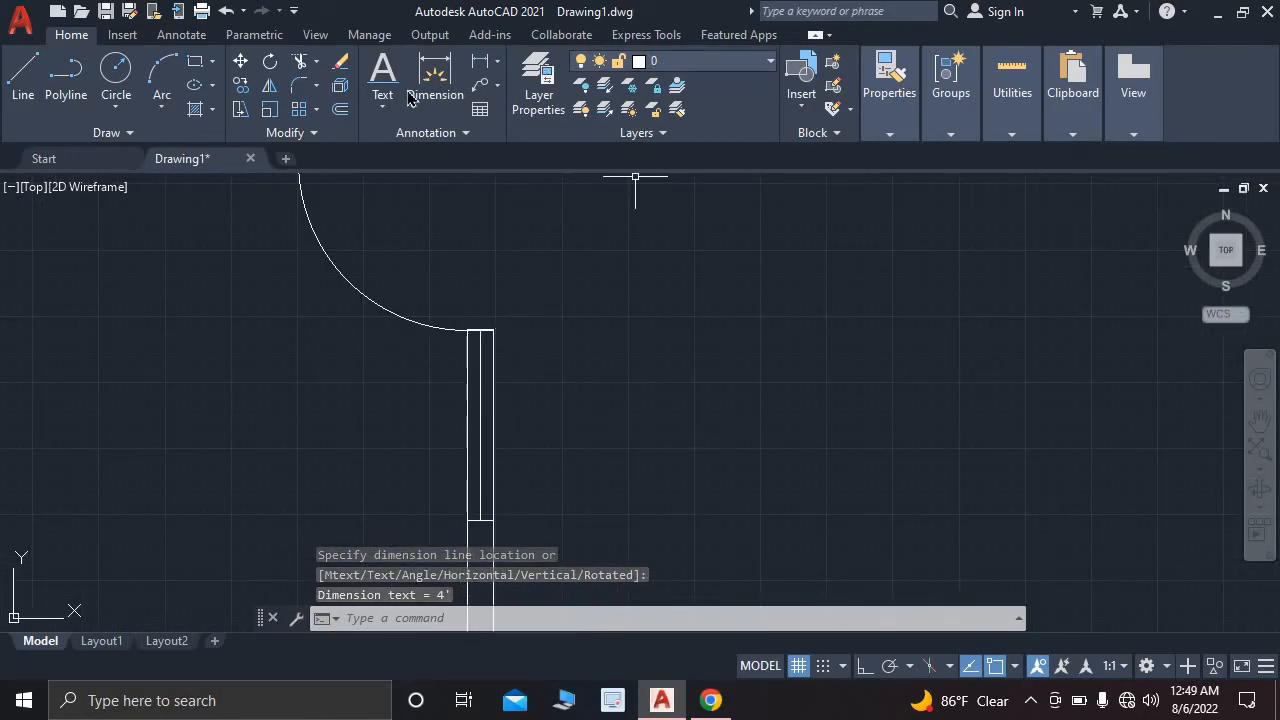
pyautogui.click(477, 66)
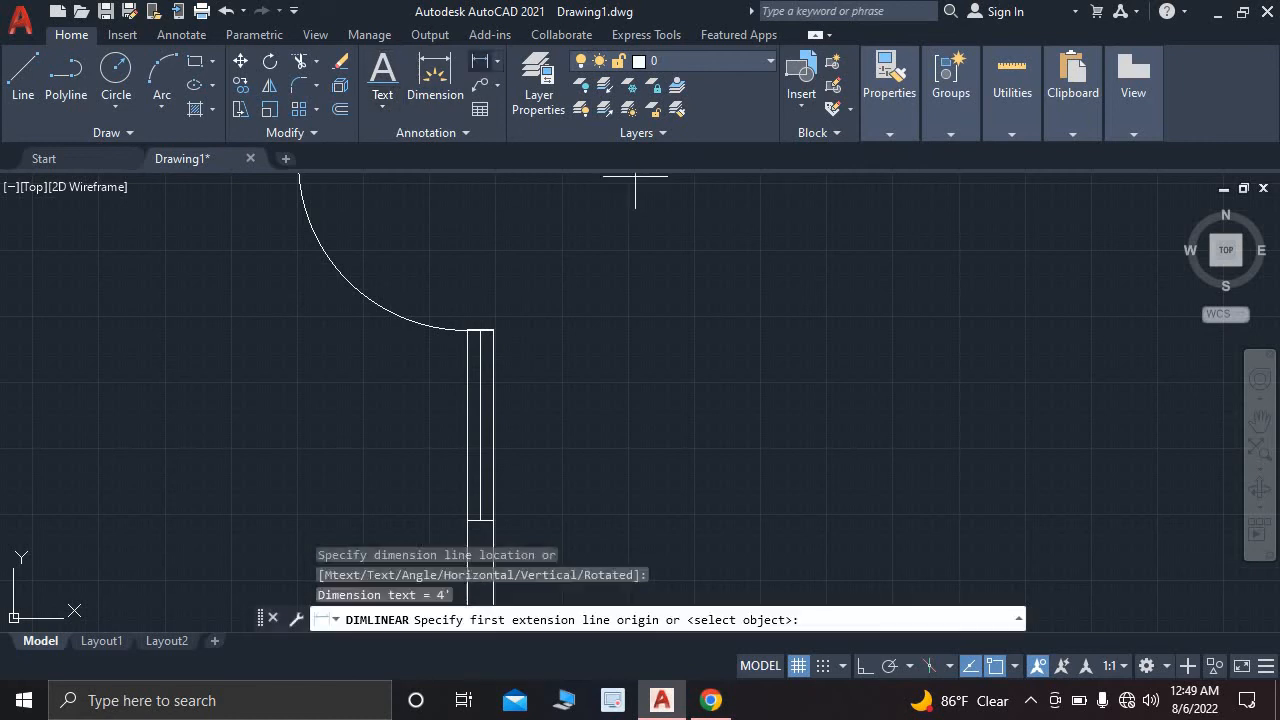
pyautogui.click(493, 330)
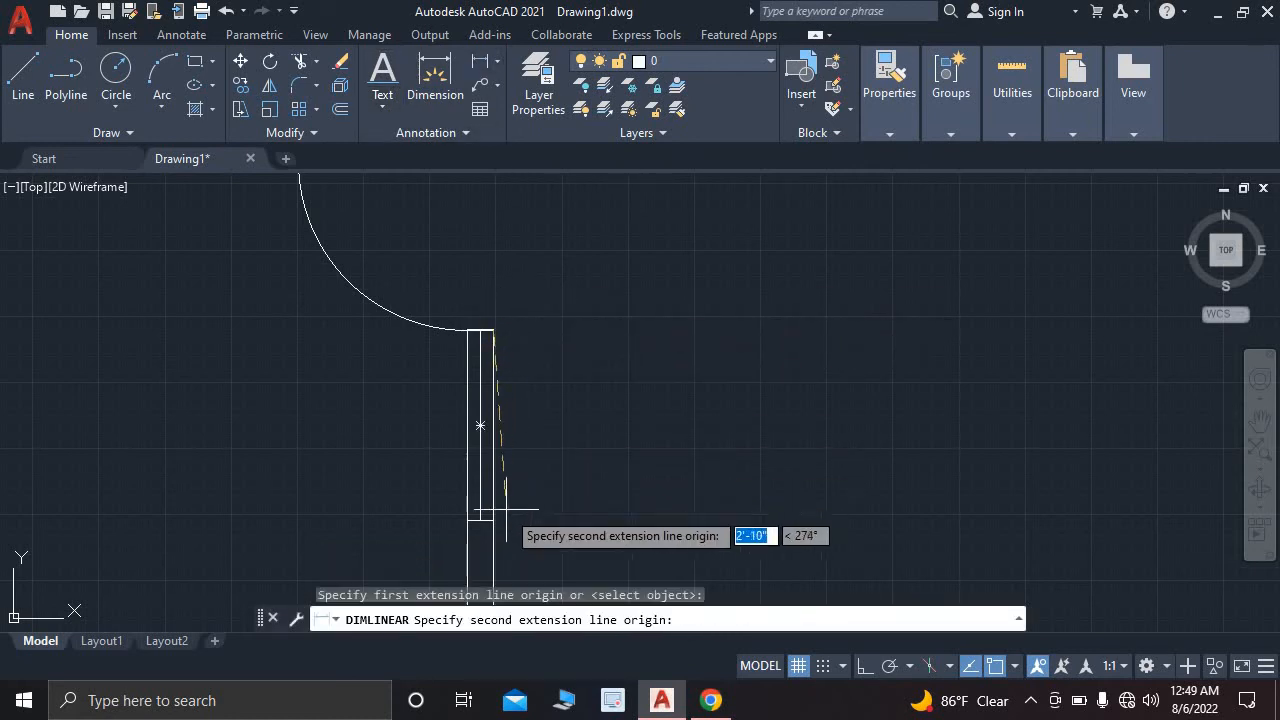
pyautogui.click(470, 519)
pyautogui.scroll(-2, 620, 505)
pyautogui.scroll(-2, 632, 507)
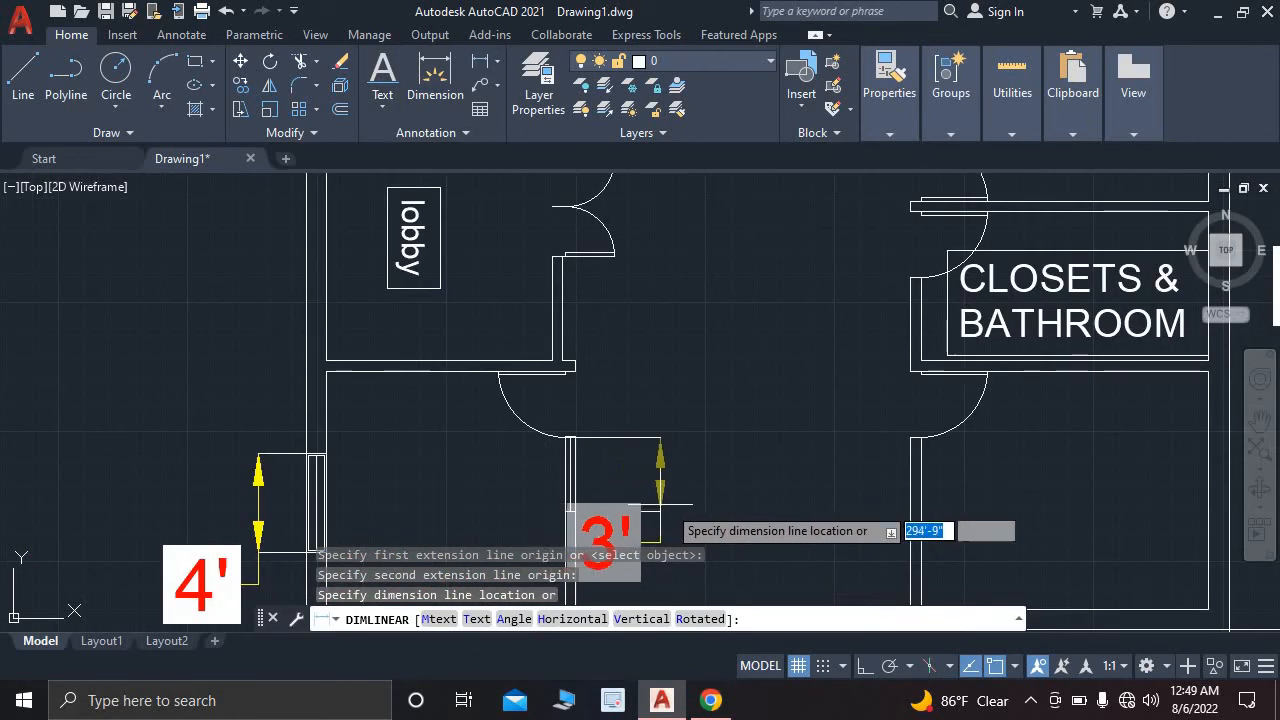
pyautogui.click(696, 503)
# - Modify the Standard dimension style, setting the text height to 1'-3.18"
pyautogui.scroll(-4, 698, 503)
pyautogui.moveTo(689, 483); pyautogui.dragTo(641, 398, button='middle')
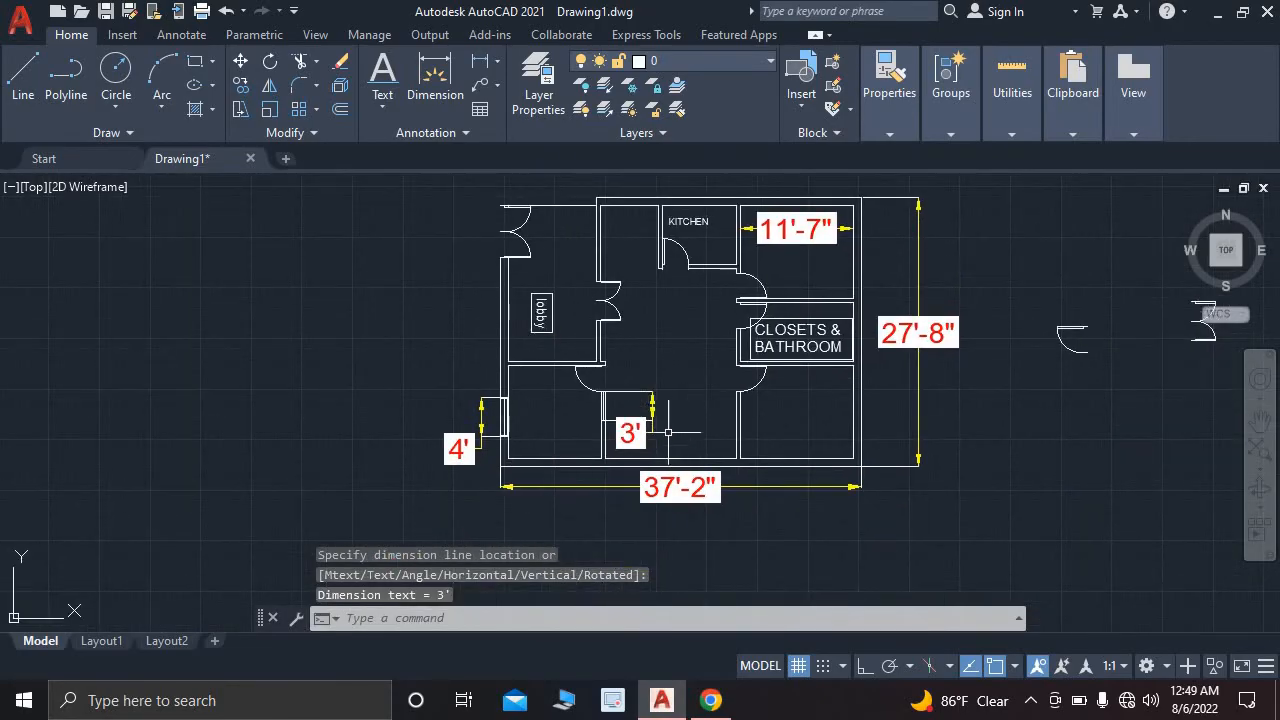
pyautogui.scroll(4, 668, 432)
pyautogui.doubleClick(566, 432)
pyautogui.scroll(2, 557, 449)
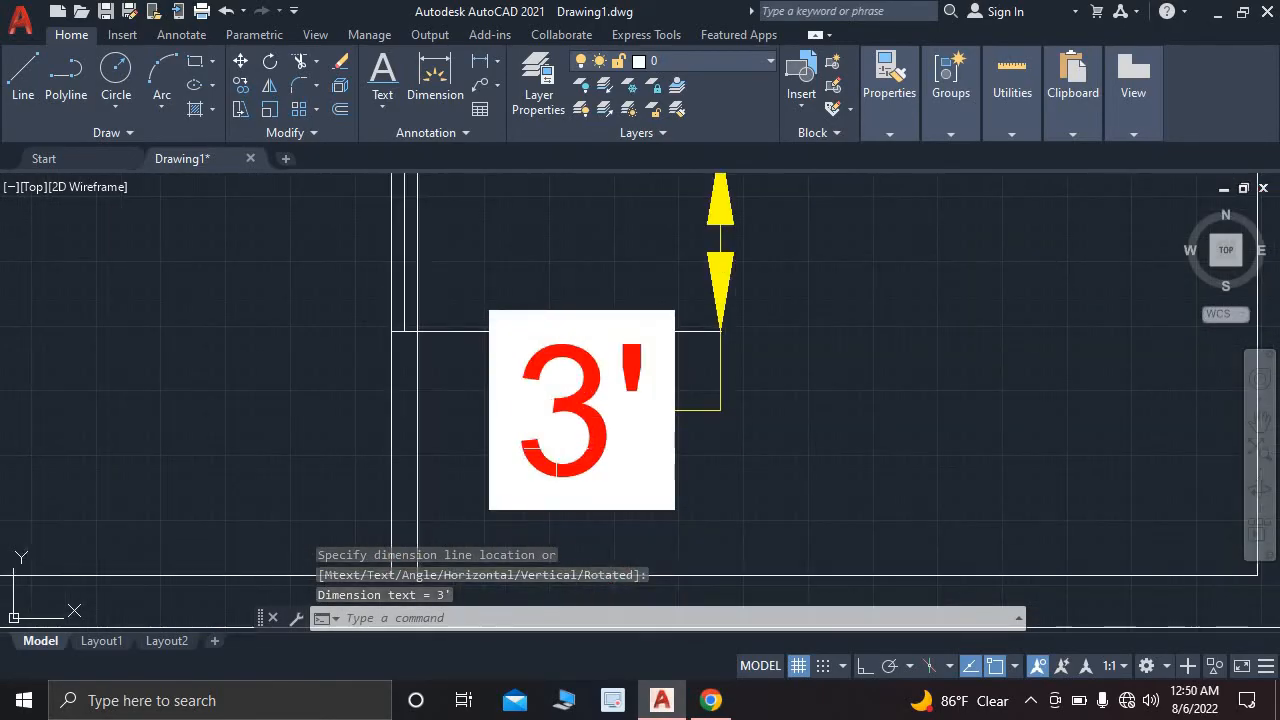
pyautogui.scroll(-2, 557, 449)
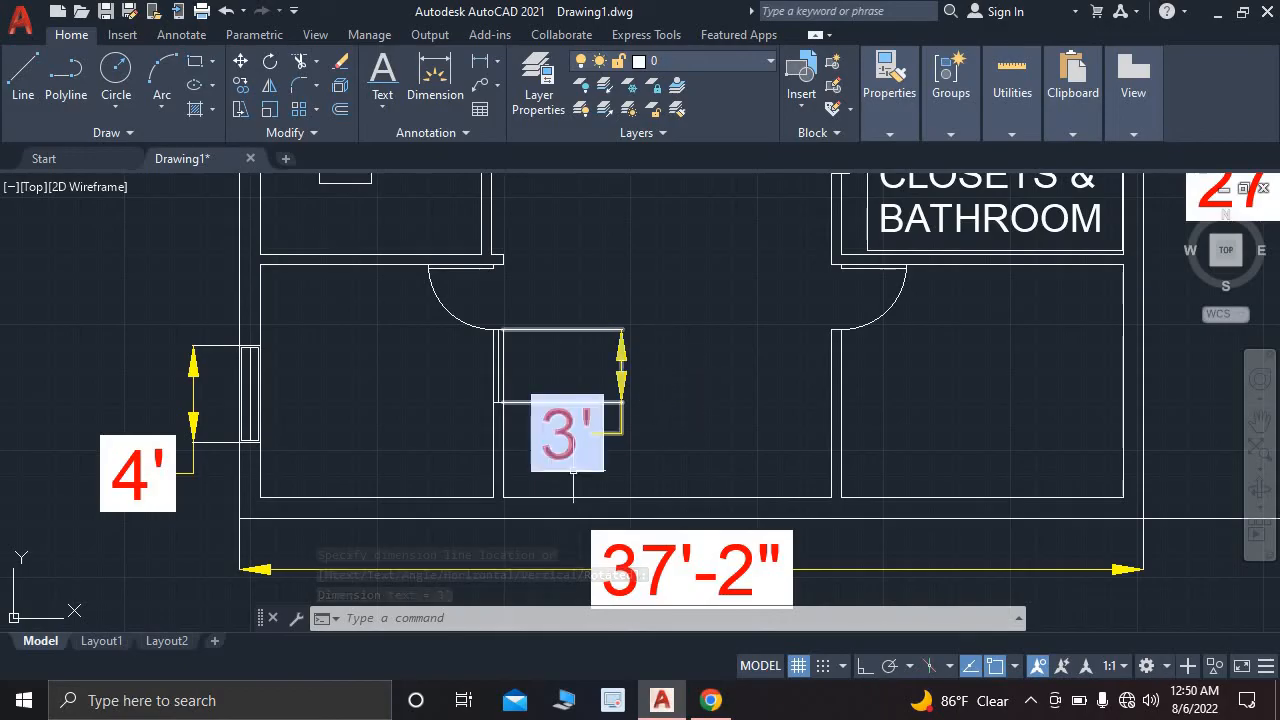
pyautogui.scroll(-2, 700, 395)
pyautogui.moveTo(645, 410); pyautogui.dragTo(561, 513, button='middle')
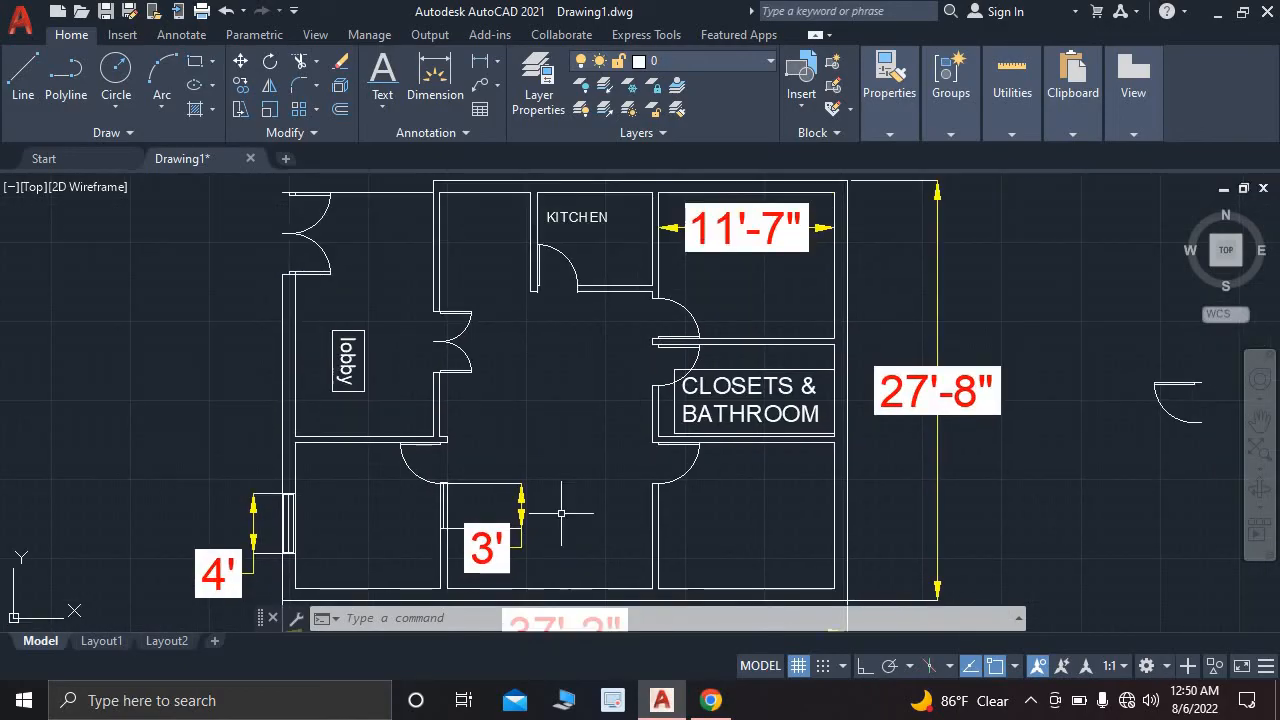
pyautogui.press('Return')
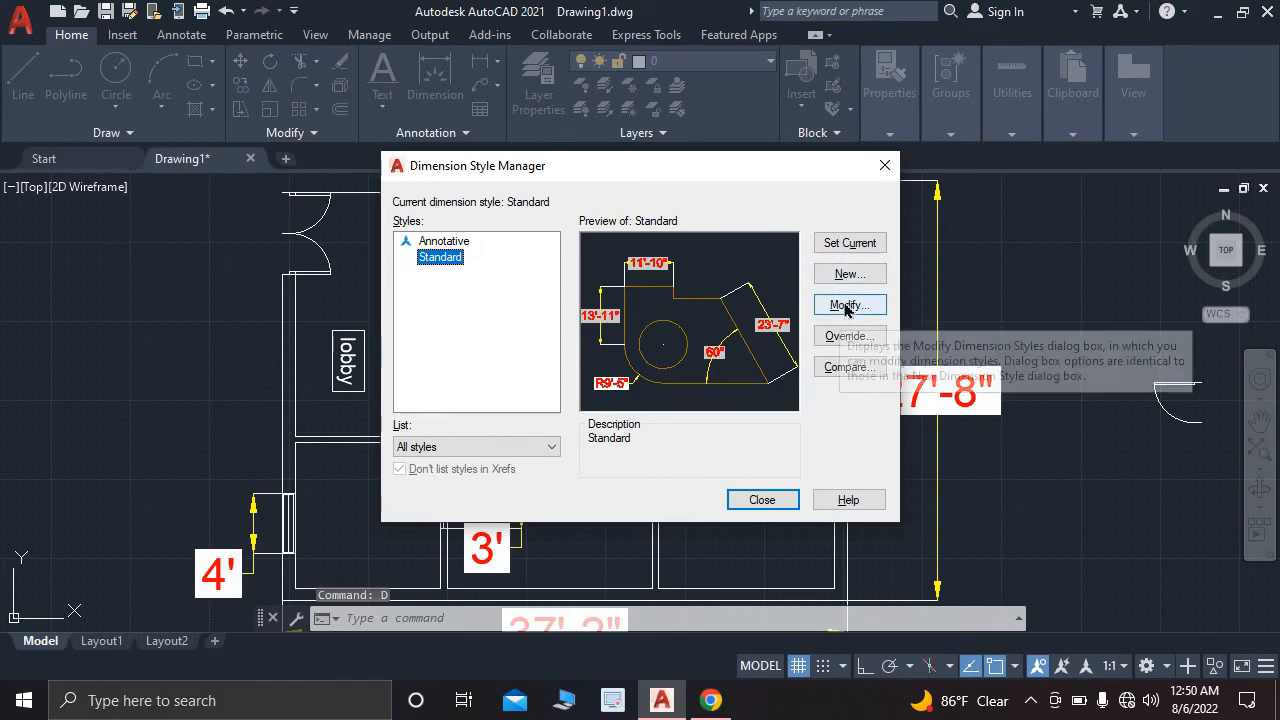
pyautogui.click(845, 306)
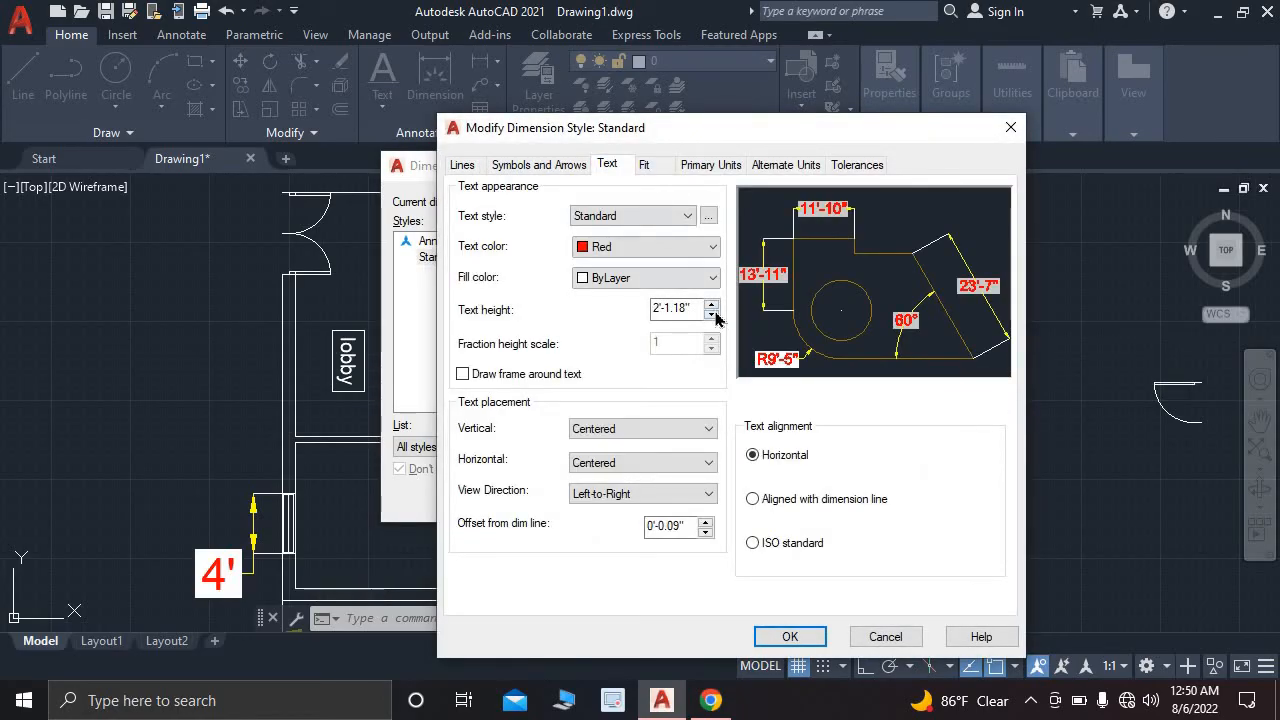
pyautogui.click(711, 316)
pyautogui.click(711, 316)
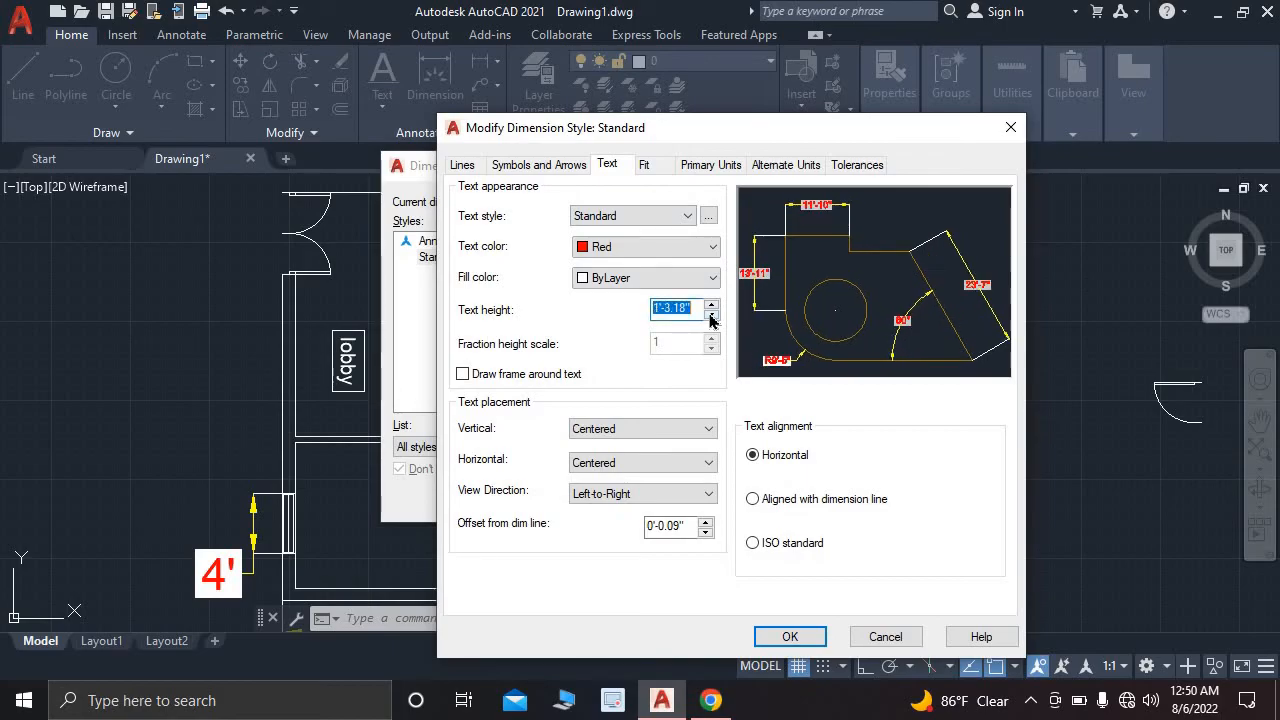
pyautogui.click(711, 316)
pyautogui.click(711, 305)
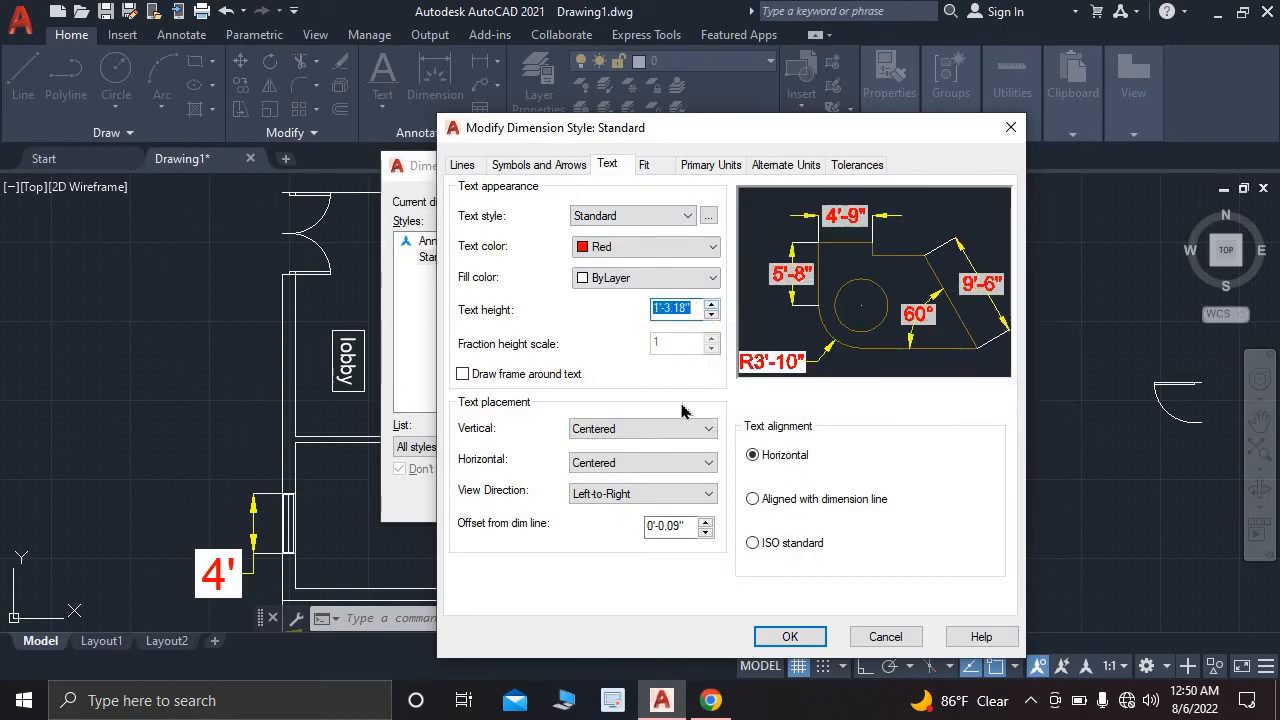
pyautogui.click(792, 637)
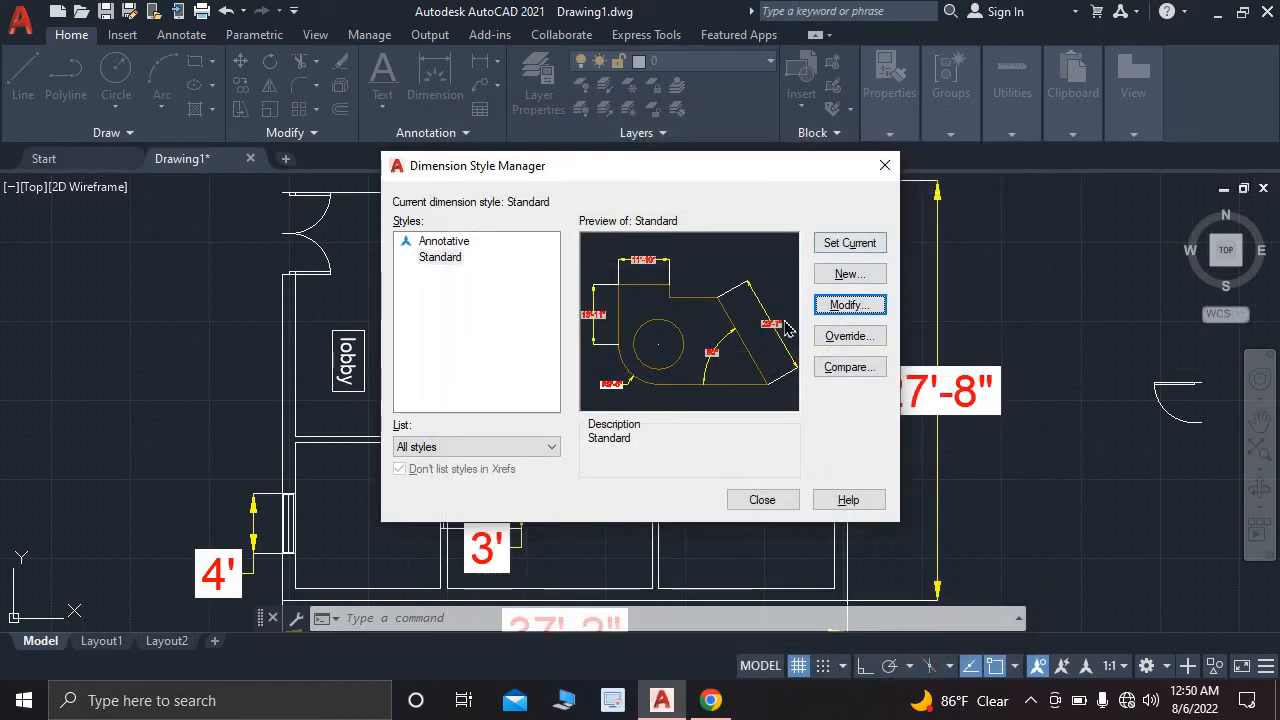
pyautogui.click(762, 500)
# - Examine the size and legibility of the dimension texts across the floor plan
pyautogui.scroll(-4, 589, 508)
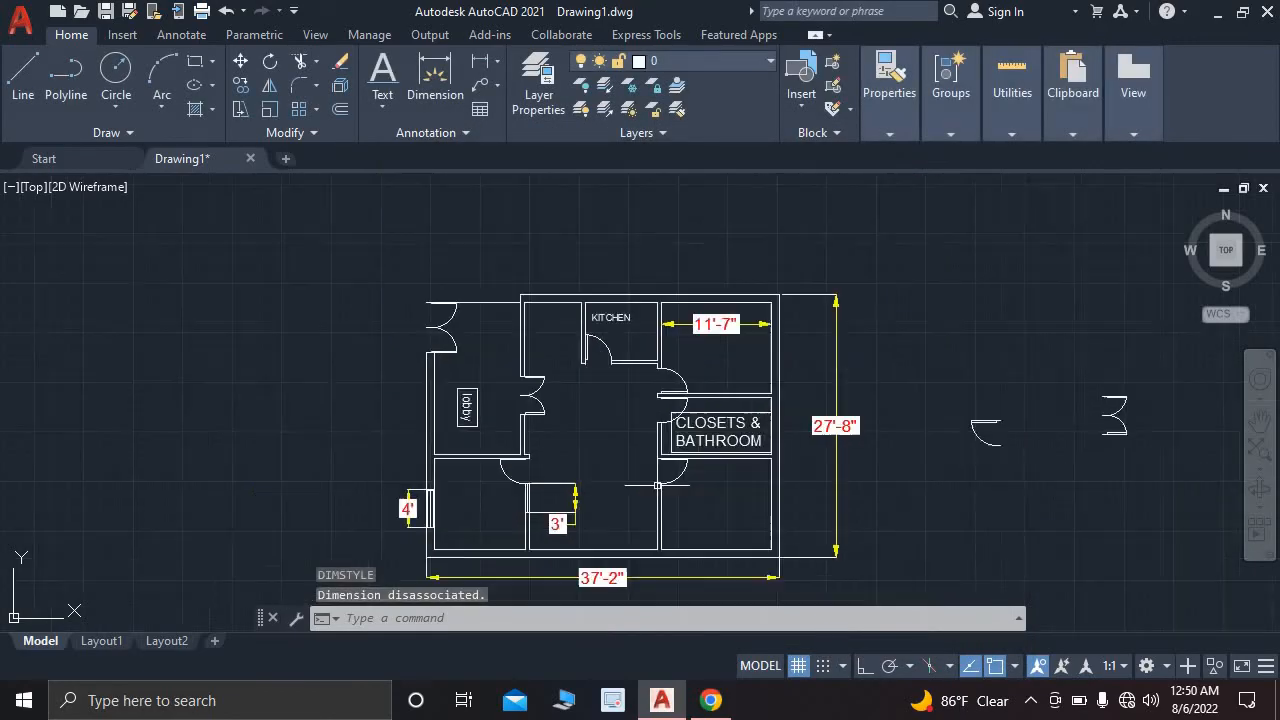
pyautogui.moveTo(589, 508); pyautogui.dragTo(583, 460, button='middle')
pyautogui.scroll(5, 583, 460)
pyautogui.scroll(-5, 600, 455)
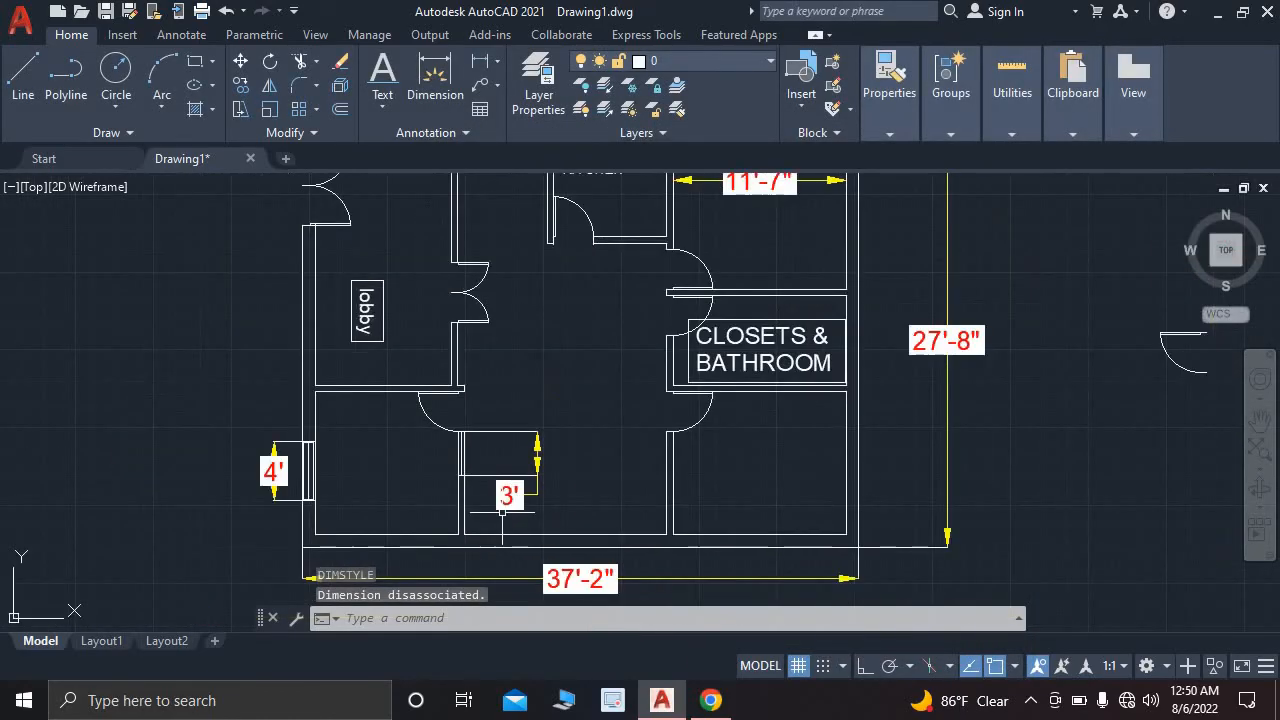
pyautogui.scroll(2, 665, 325)
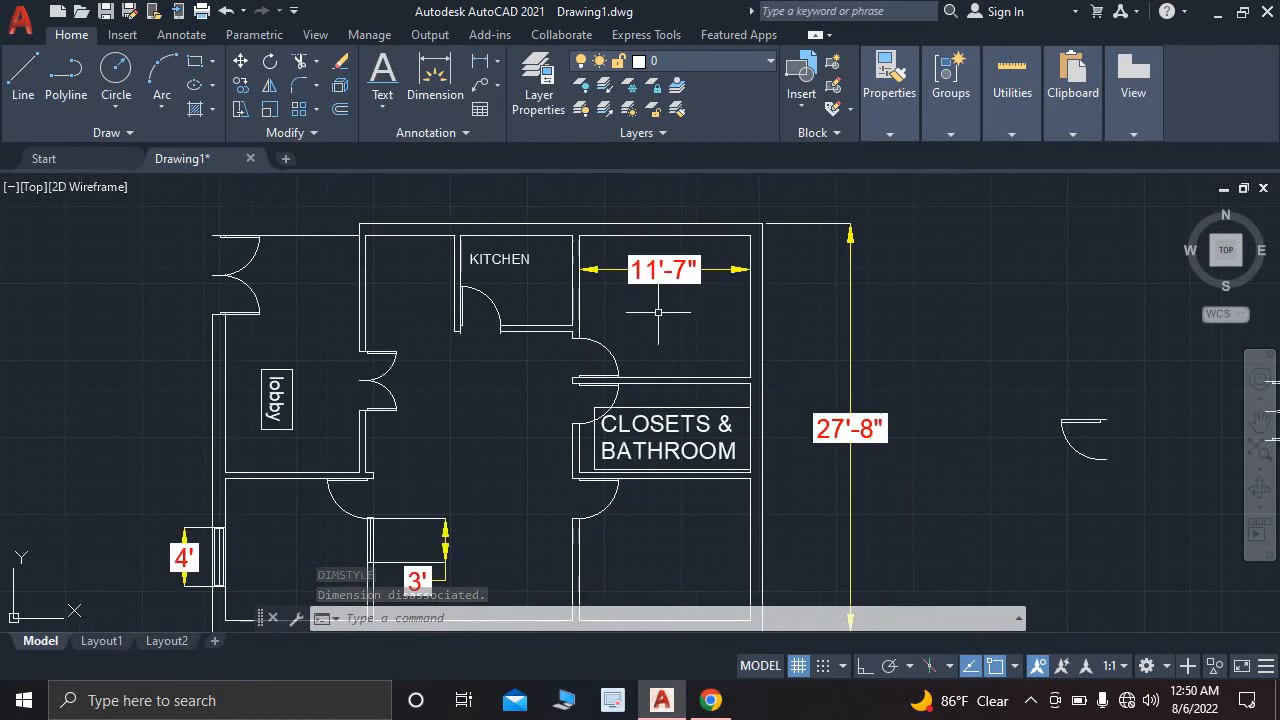
pyautogui.moveTo(663, 309); pyautogui.dragTo(740, 340, button='middle')
pyautogui.scroll(2, 514, 423)
pyautogui.scroll(-4, 514, 423)
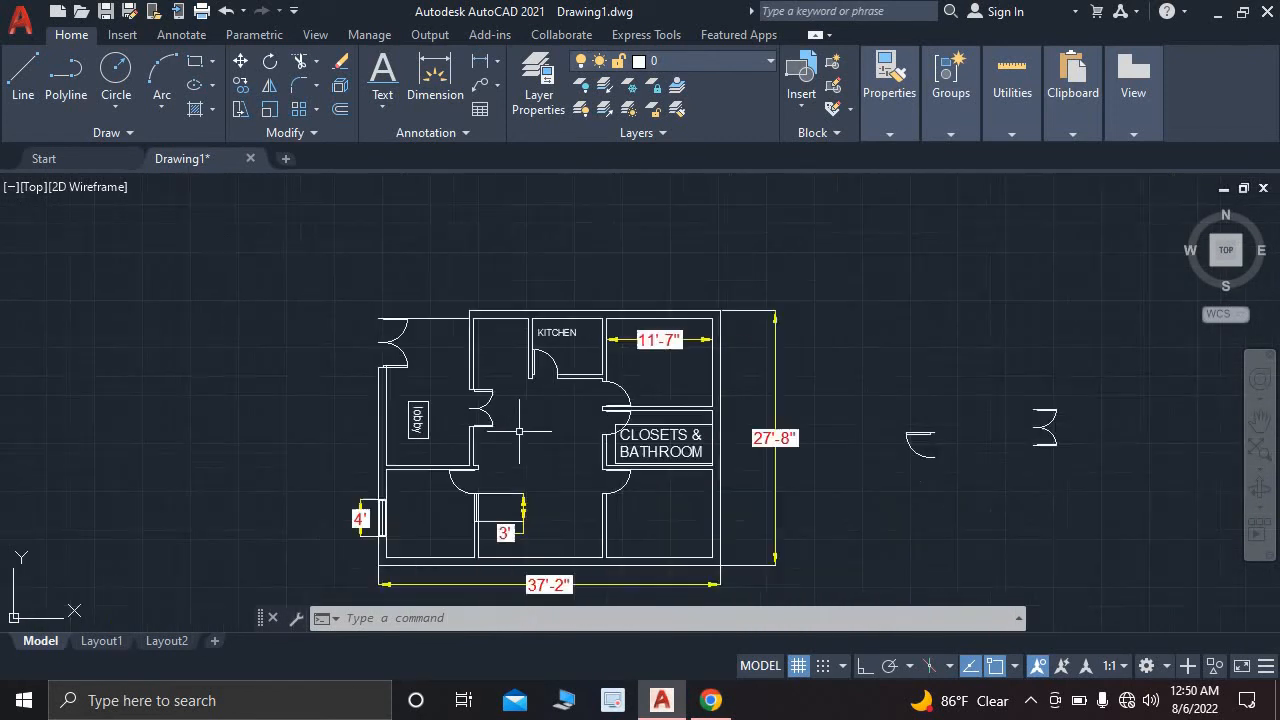
pyautogui.scroll(4, 514, 420)
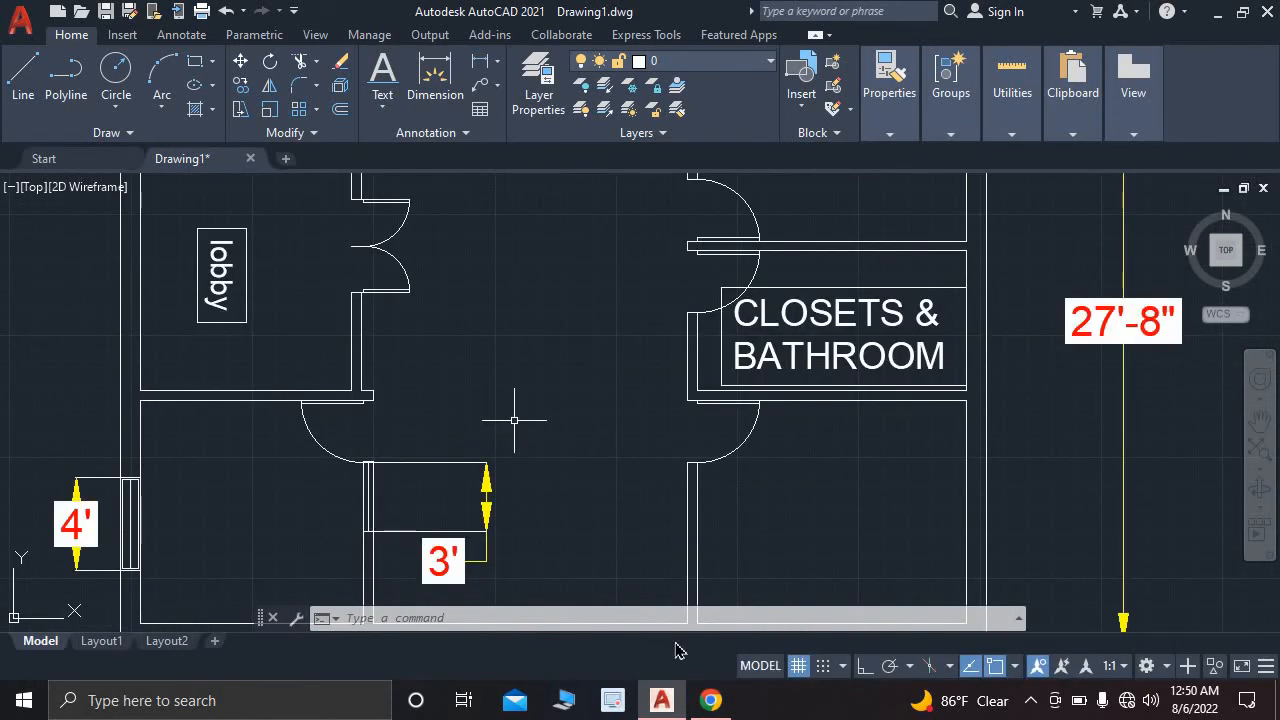
# - Check the windows in the north wall above the kitchen and B 2 in the Chrome reference image and switch back to AutoCAD
pyautogui.click(710, 700)
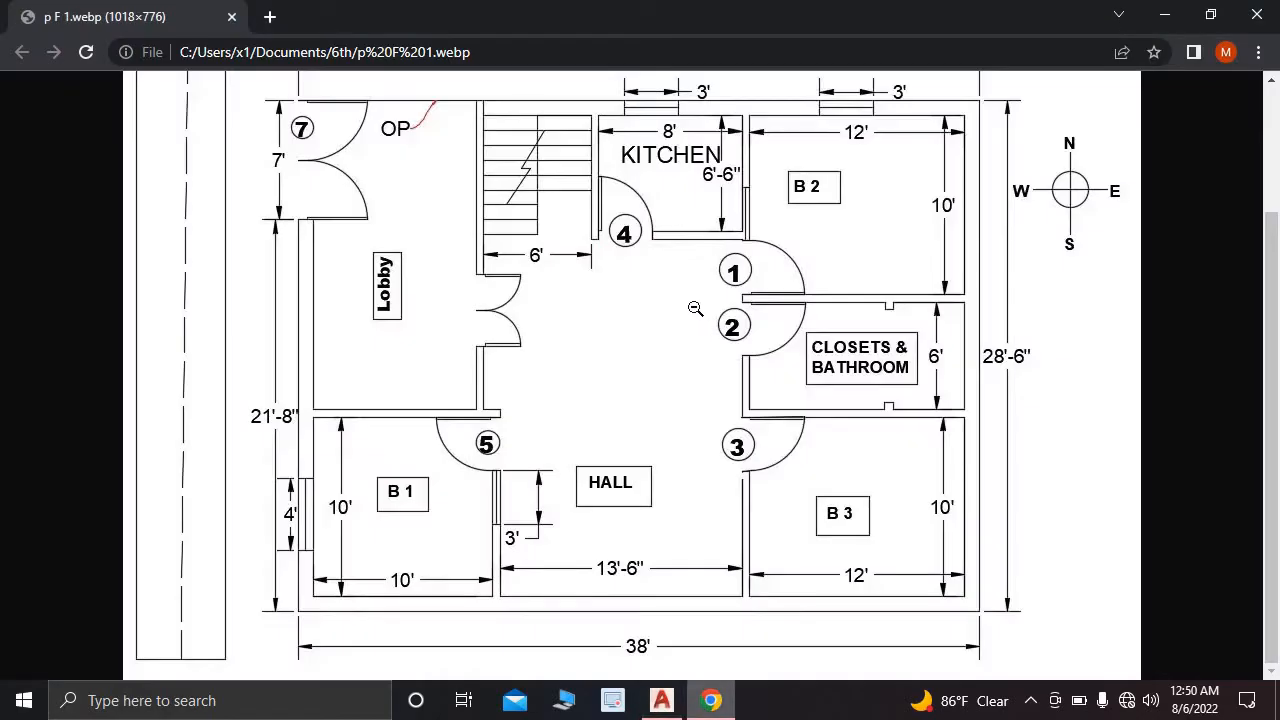
pyautogui.scroll(2, 695, 308)
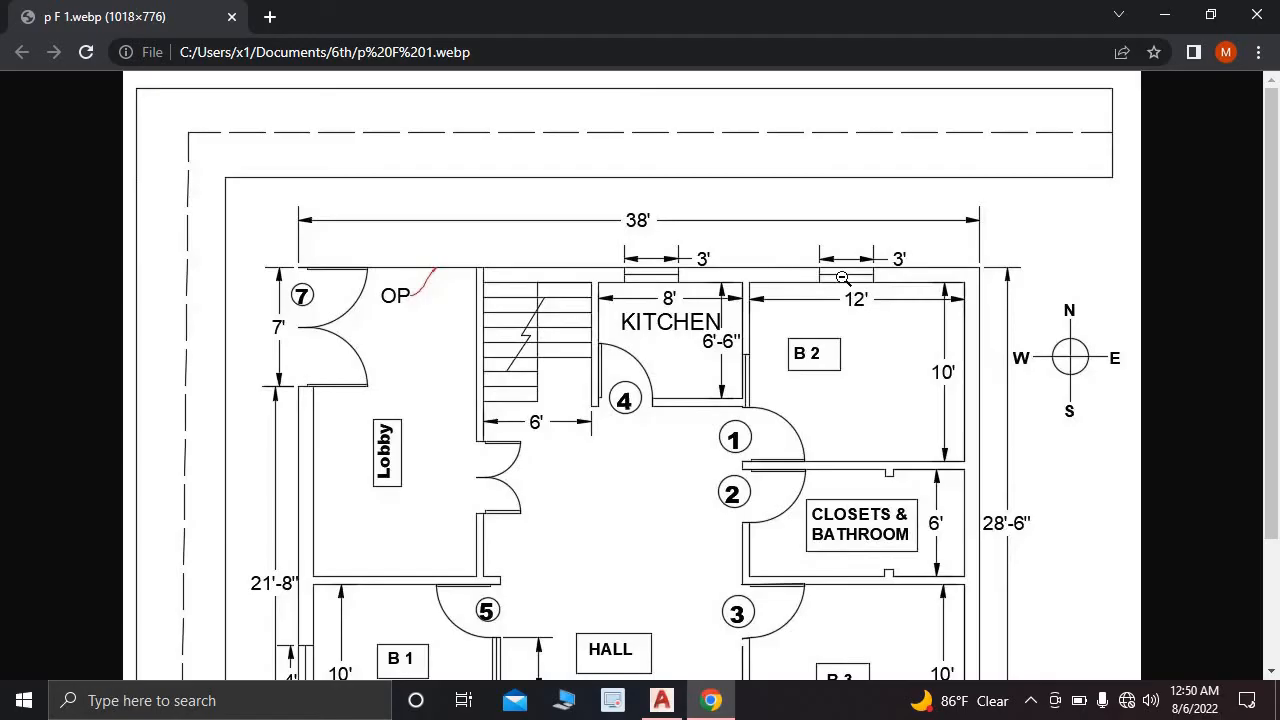
pyautogui.click(661, 700)
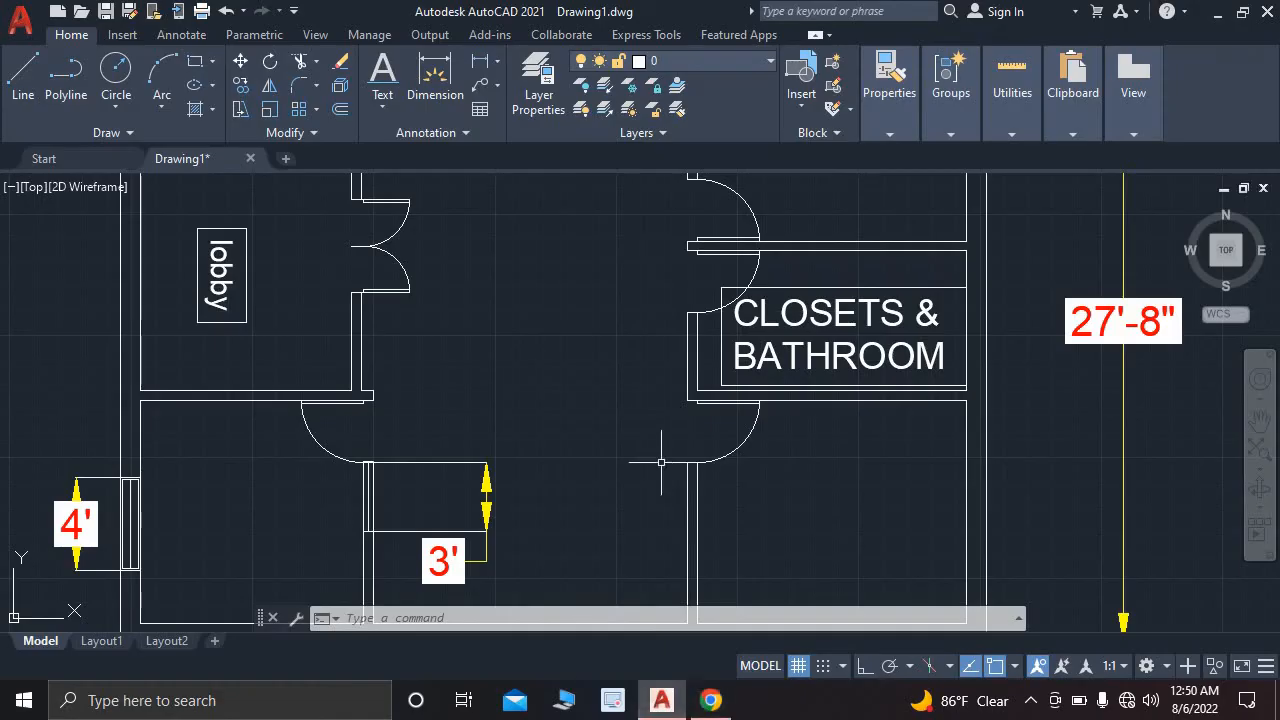
pyautogui.scroll(-5, 604, 388)
pyautogui.scroll(4, 604, 388)
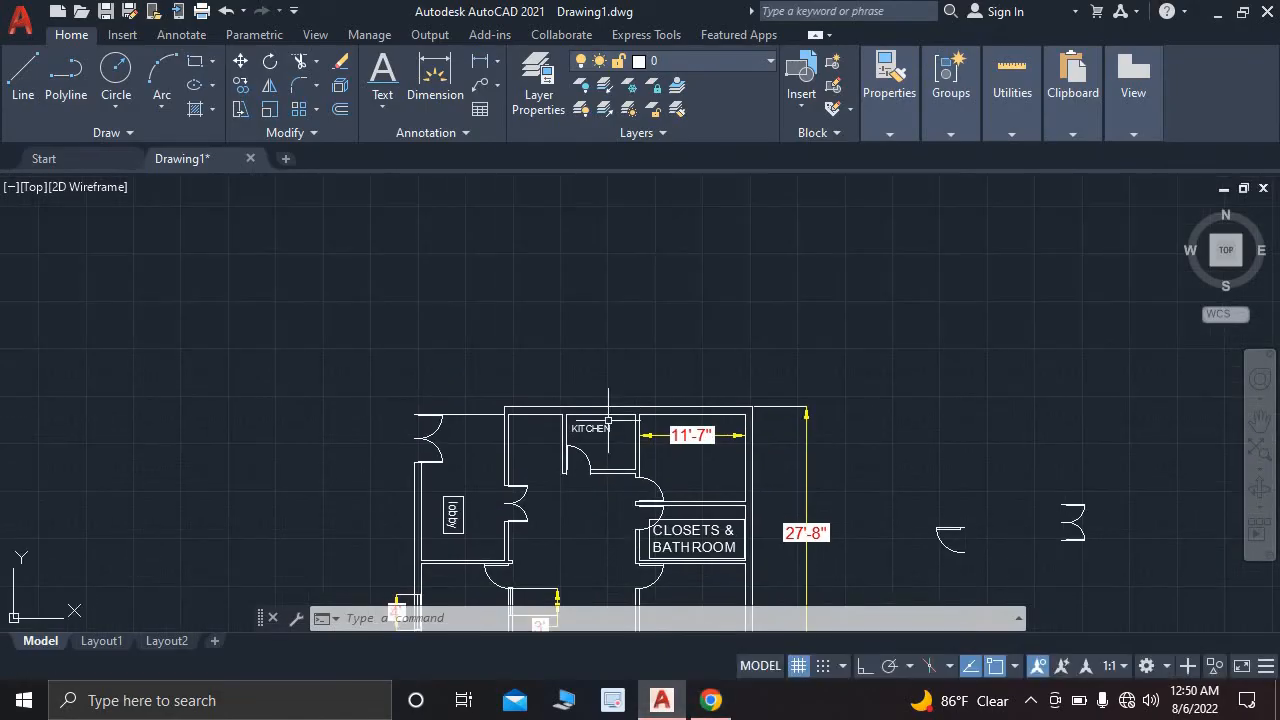
# - Draw a rectangle 3' wide and 10" high above the kitchen, outside the plan
pyautogui.click(195, 61)
pyautogui.click(587, 334)
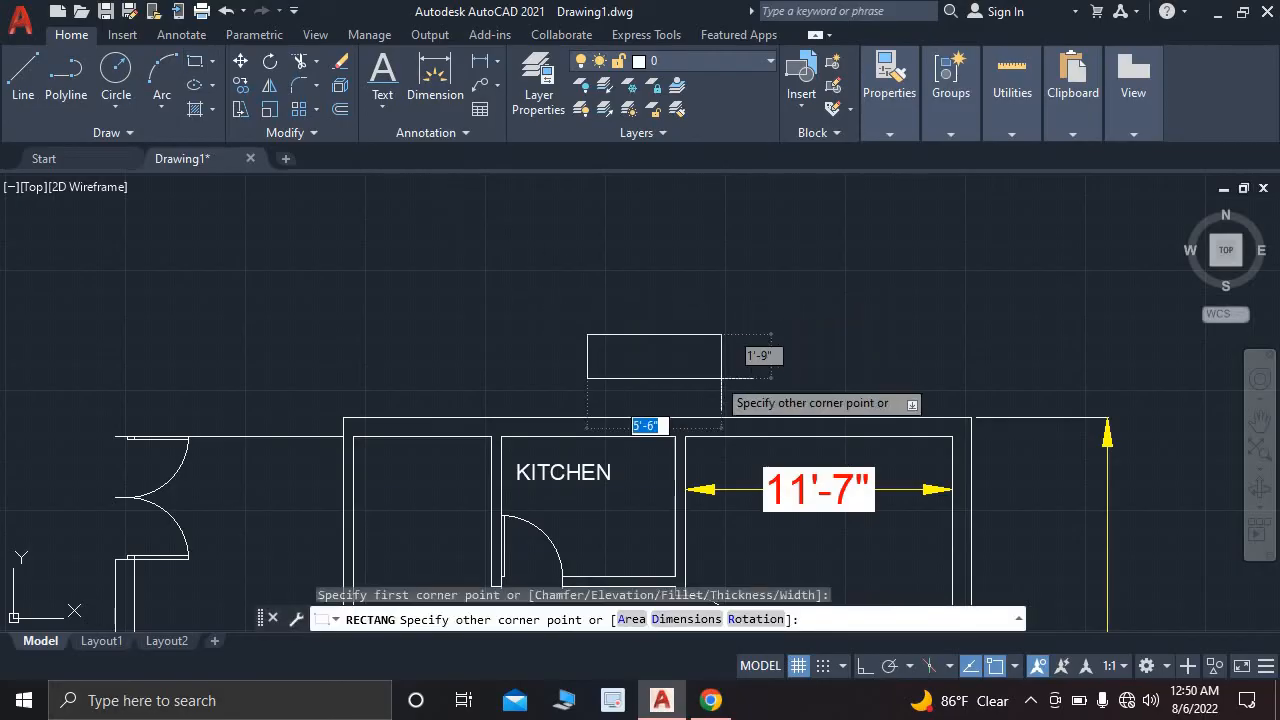
pyautogui.press('BackSpace')
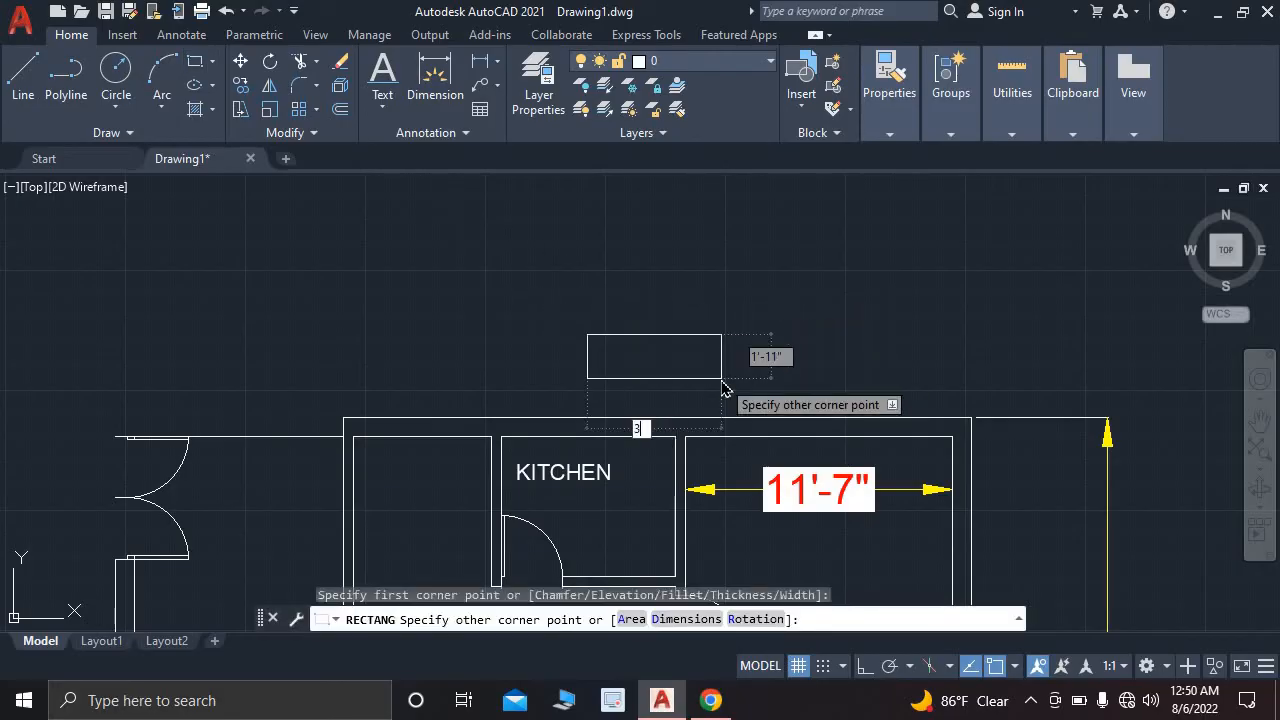
pyautogui.press('Tab')
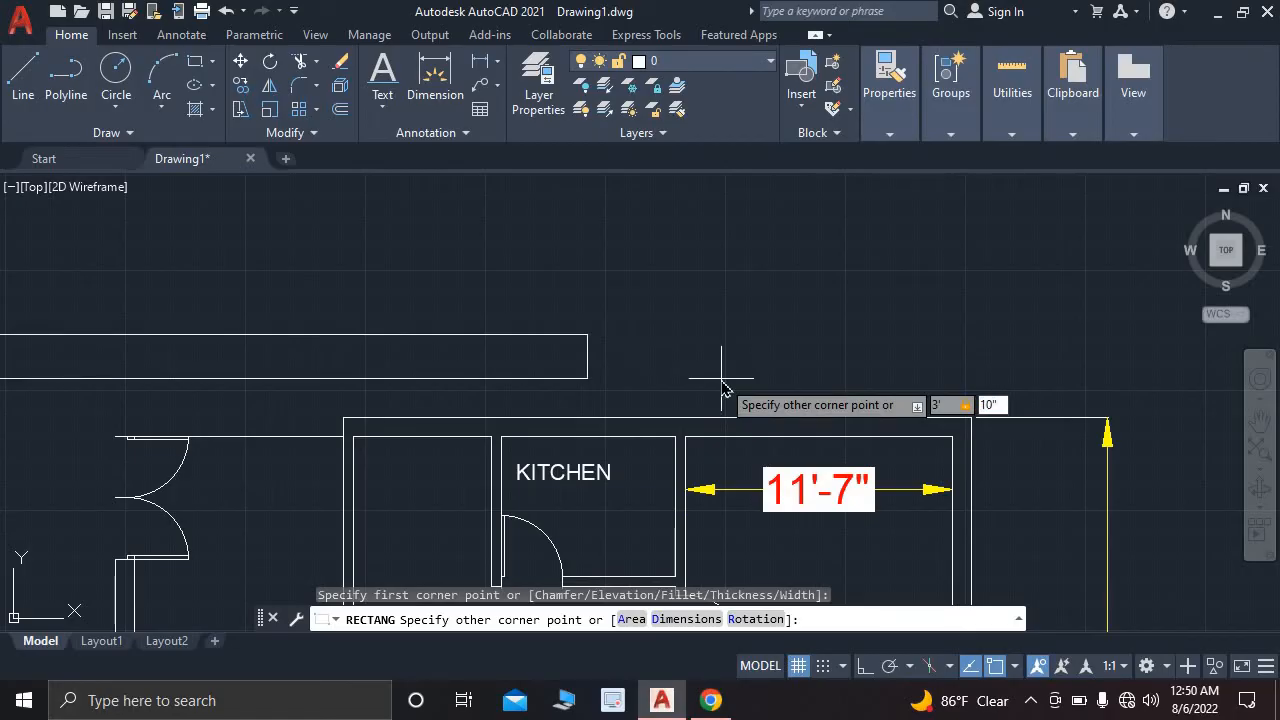
pyautogui.press('Return')
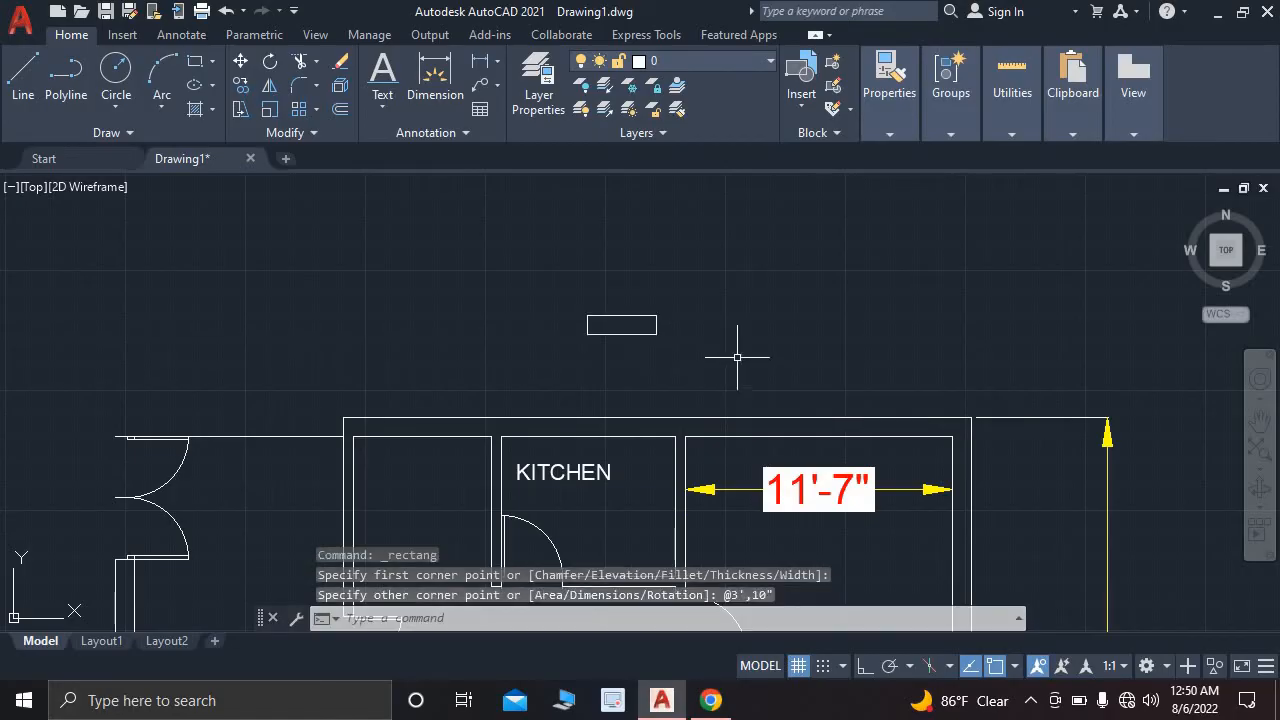
# - Offset the new rectangle 1" inward to form the window frame
pyautogui.scroll(4, 607, 334)
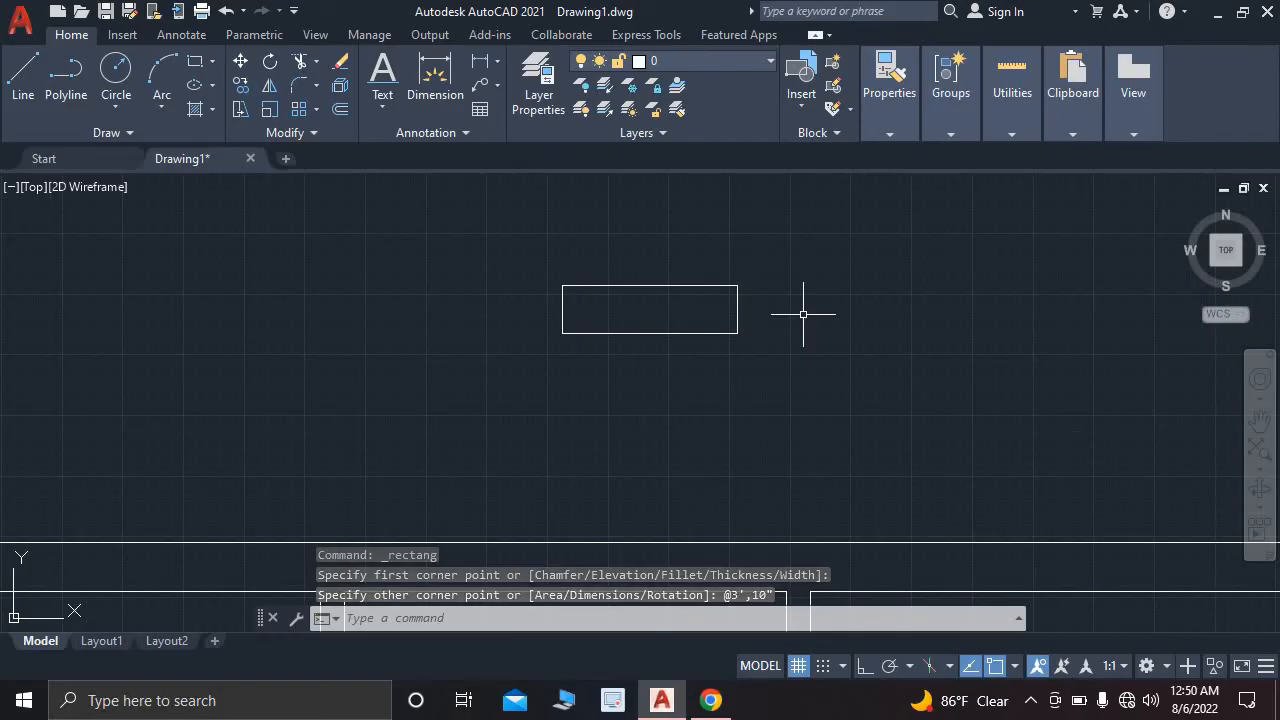
pyautogui.write('o')
pyautogui.press('Return')
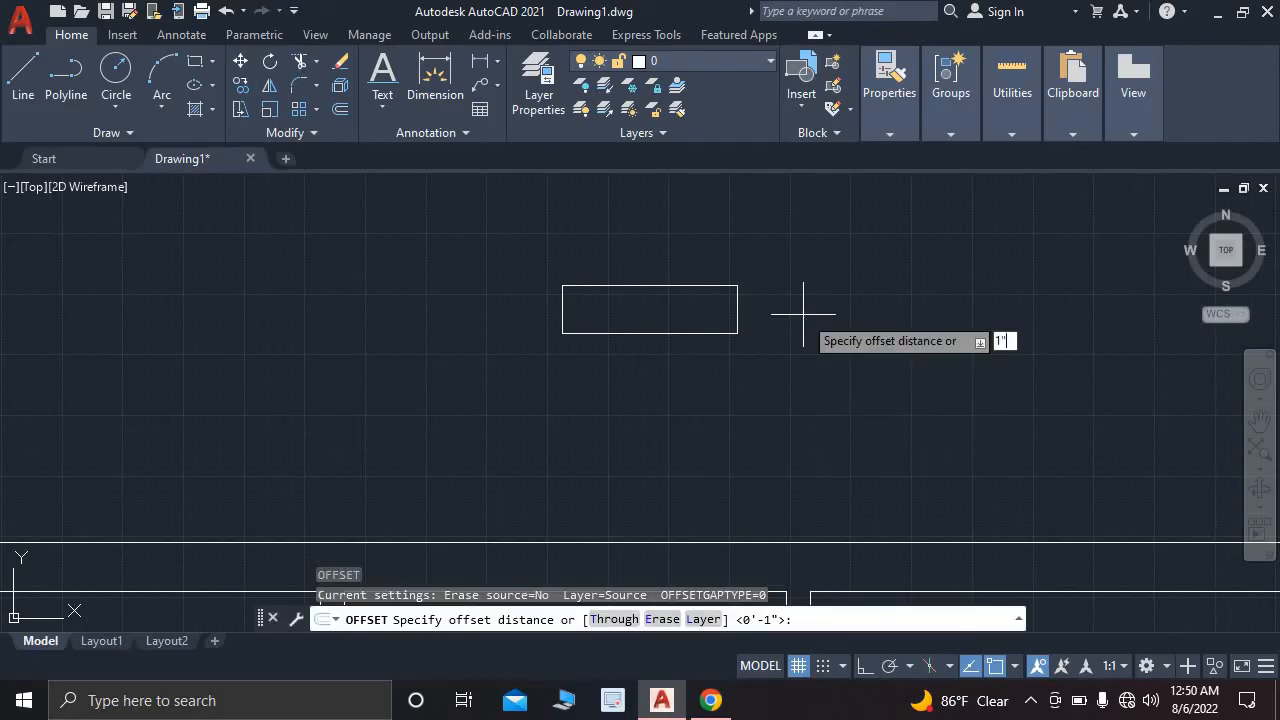
pyautogui.press('Return')
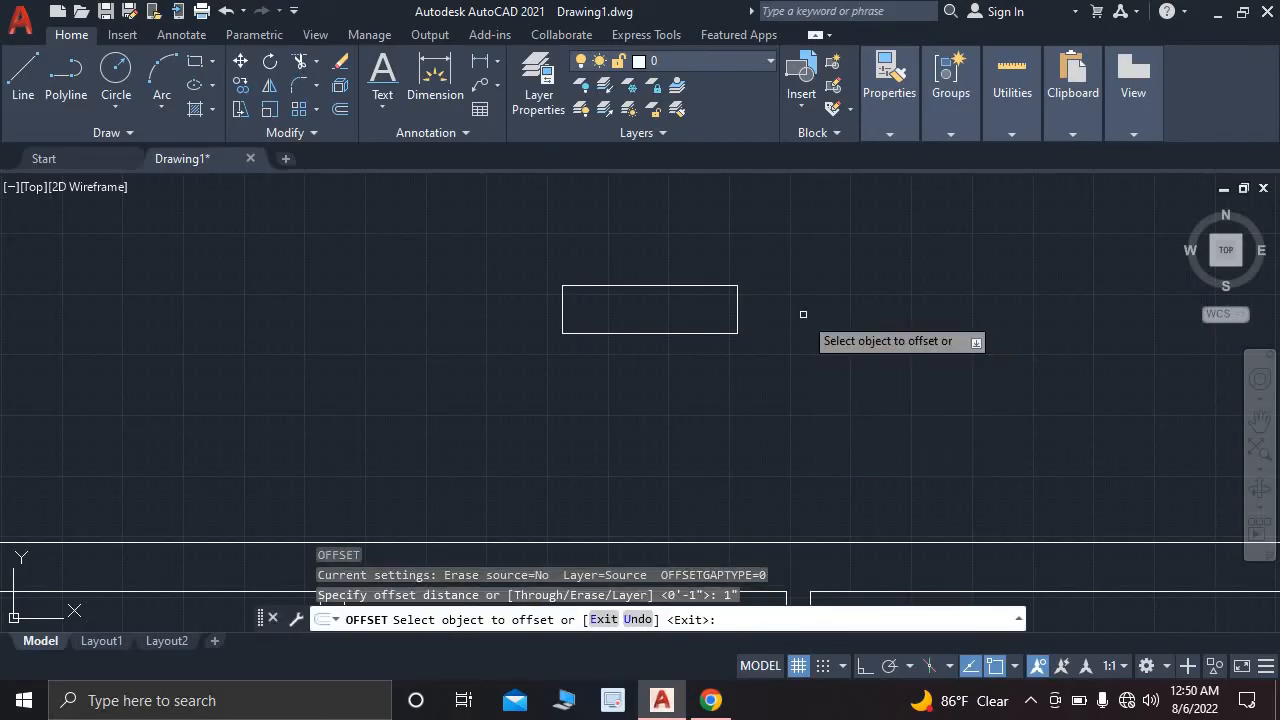
pyautogui.click(665, 334)
pyautogui.click(664, 317)
pyautogui.press('Escape')
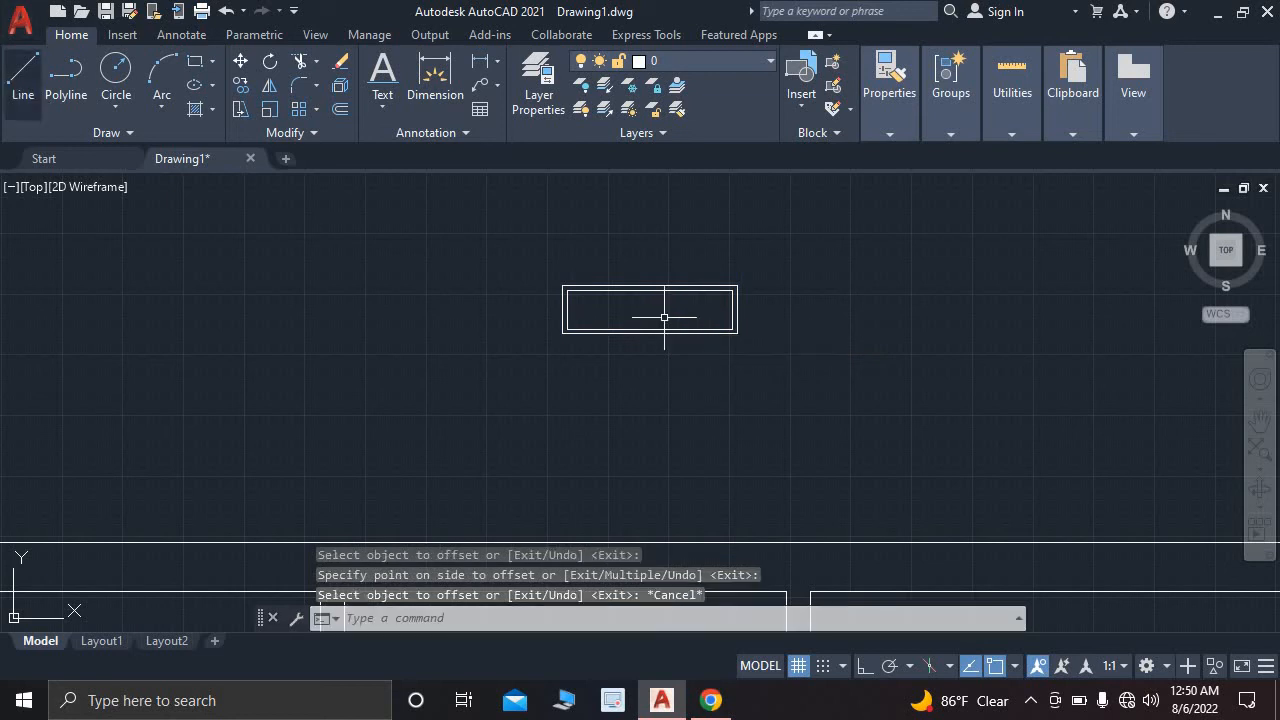
# - Draw a horizontal centre line between the midpoints of the inner rectangle's short sides
pyautogui.write('l')
pyautogui.press('Return')
pyautogui.scroll(5, 500, 280)
pyautogui.moveTo(808, 380); pyautogui.dragTo(368, 374, button='middle')
pyautogui.click(371, 366)
pyautogui.scroll(-4, 884, 350)
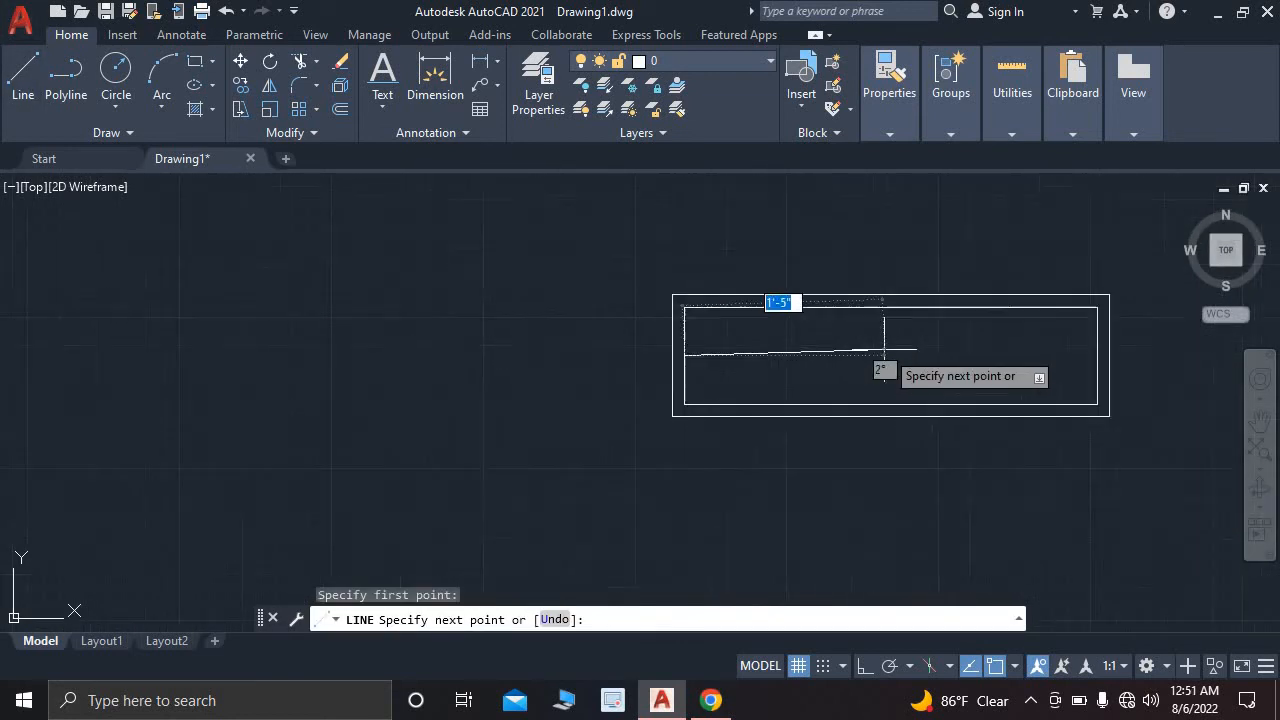
pyautogui.moveTo(884, 352); pyautogui.dragTo(463, 343, button='middle')
pyautogui.scroll(6, 697, 351)
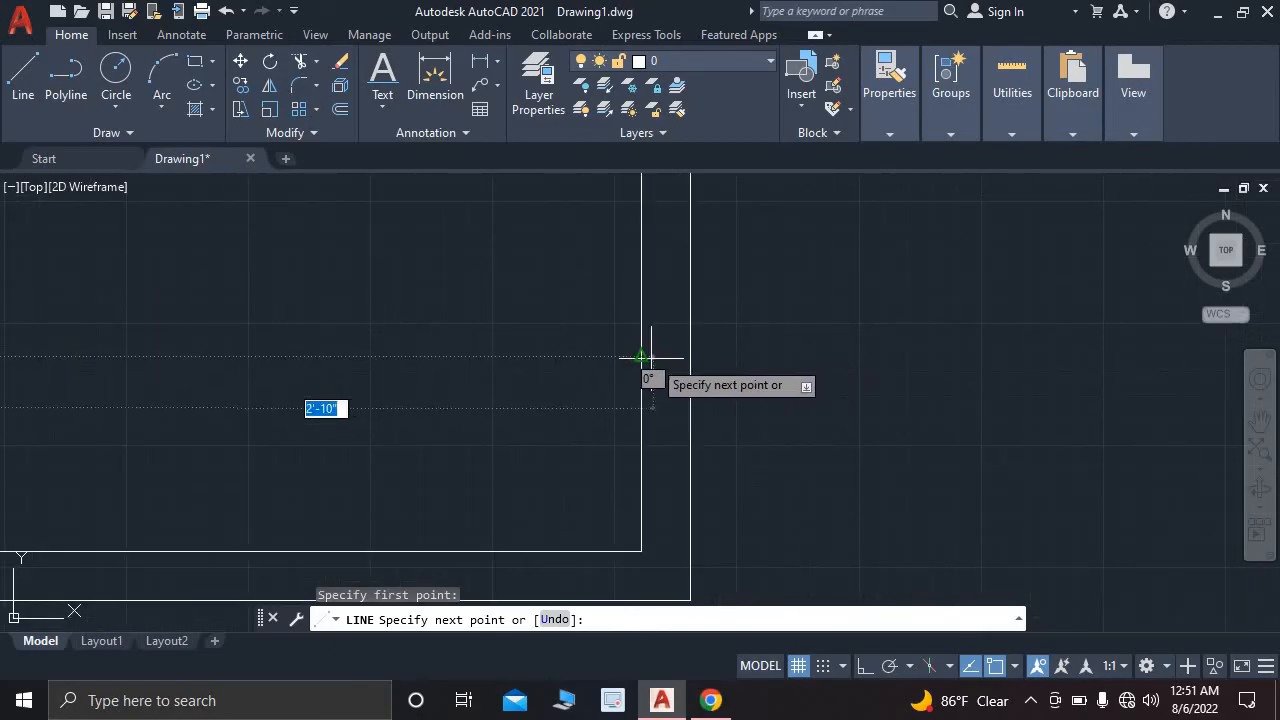
pyautogui.click(642, 357)
pyautogui.press('Escape')
pyautogui.scroll(-4, 645, 355)
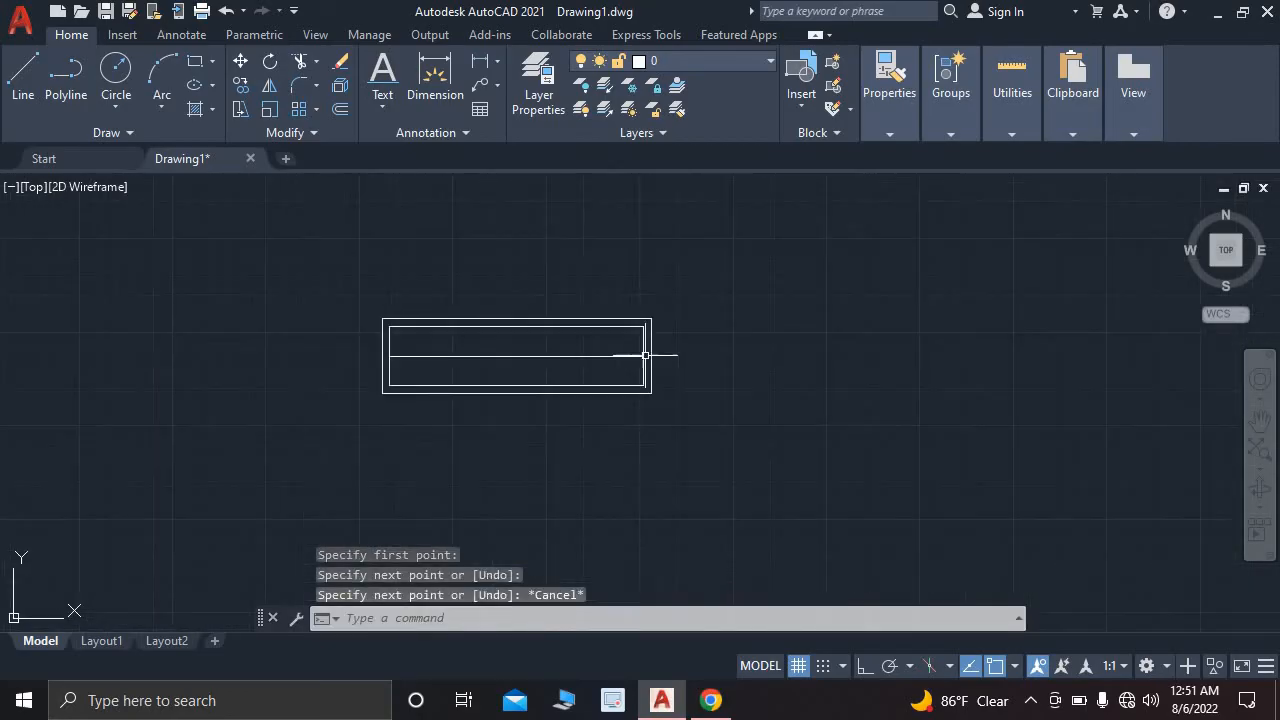
# - Copy the complete 3' window symbol into the north wall above the kitchen, checking its position against the Chrome reference image
pyautogui.moveTo(645, 355); pyautogui.dragTo(702, 338, button='middle')
pyautogui.click(380, 277)
pyautogui.click(724, 370)
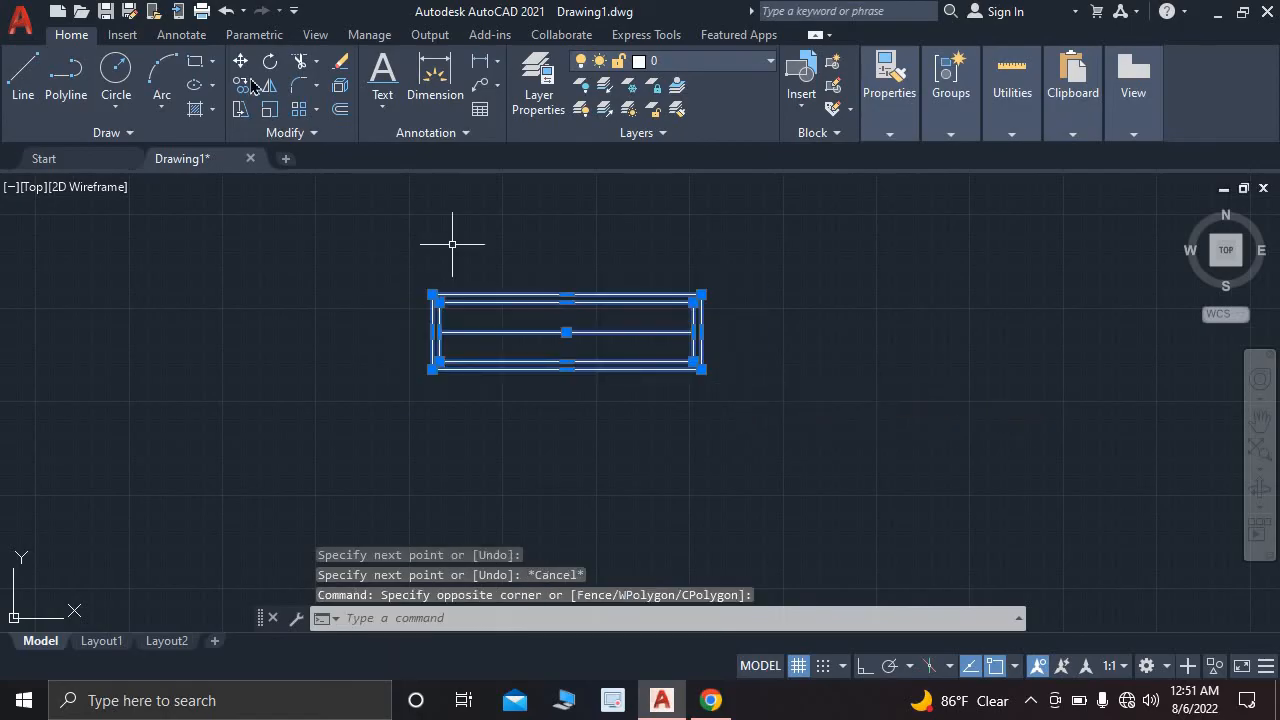
pyautogui.write('co')
pyautogui.press('Return')
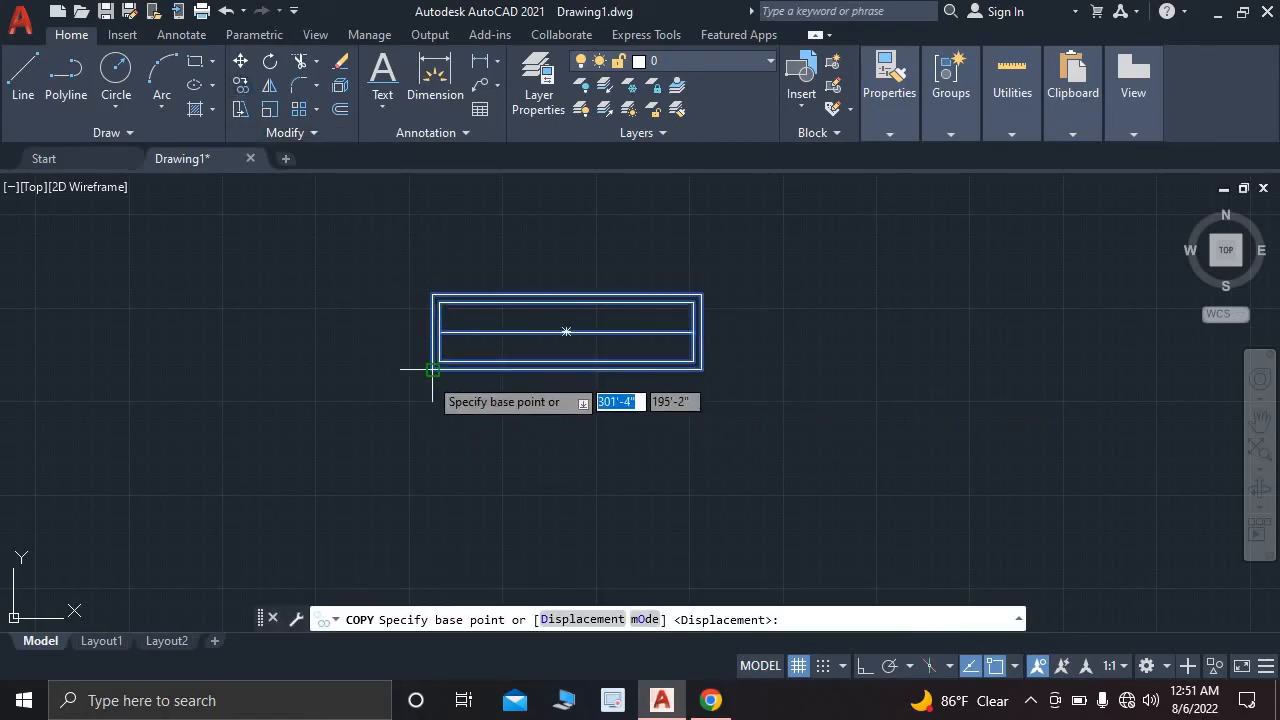
pyautogui.click(440, 361)
pyautogui.scroll(-3, 723, 434)
pyautogui.scroll(4, 723, 434)
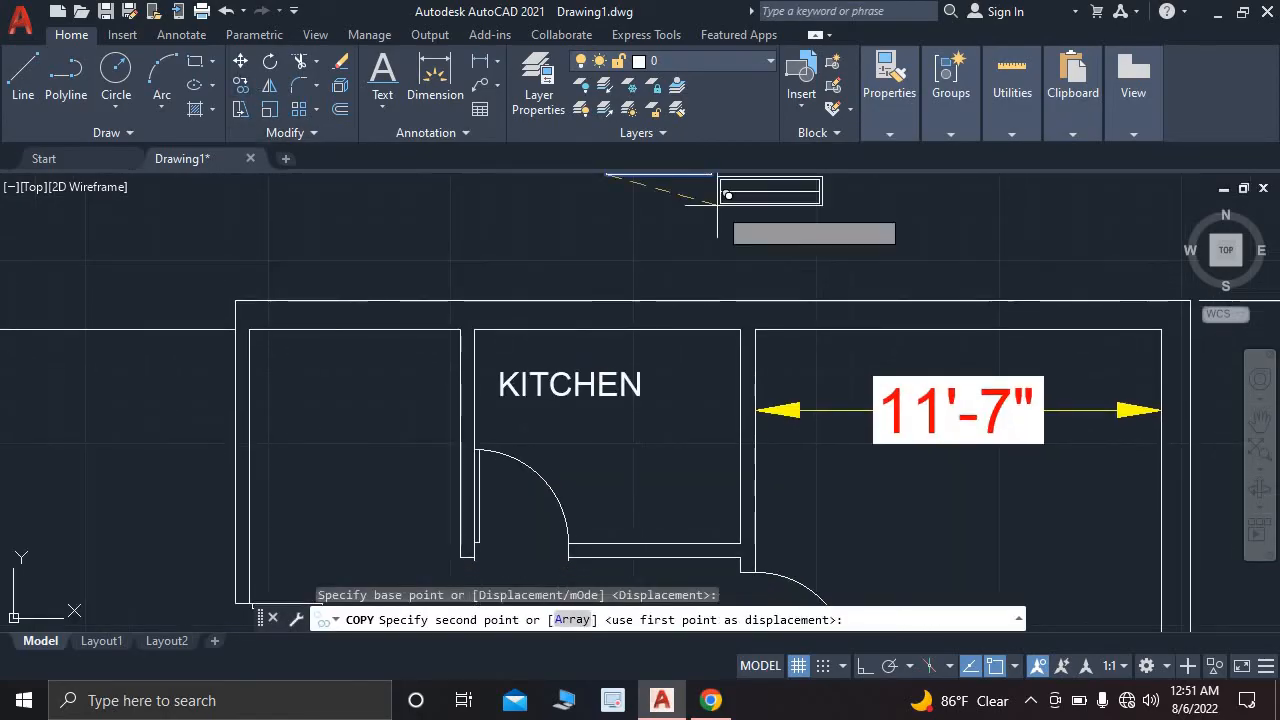
pyautogui.scroll(-3, 850, 310)
pyautogui.click(711, 700)
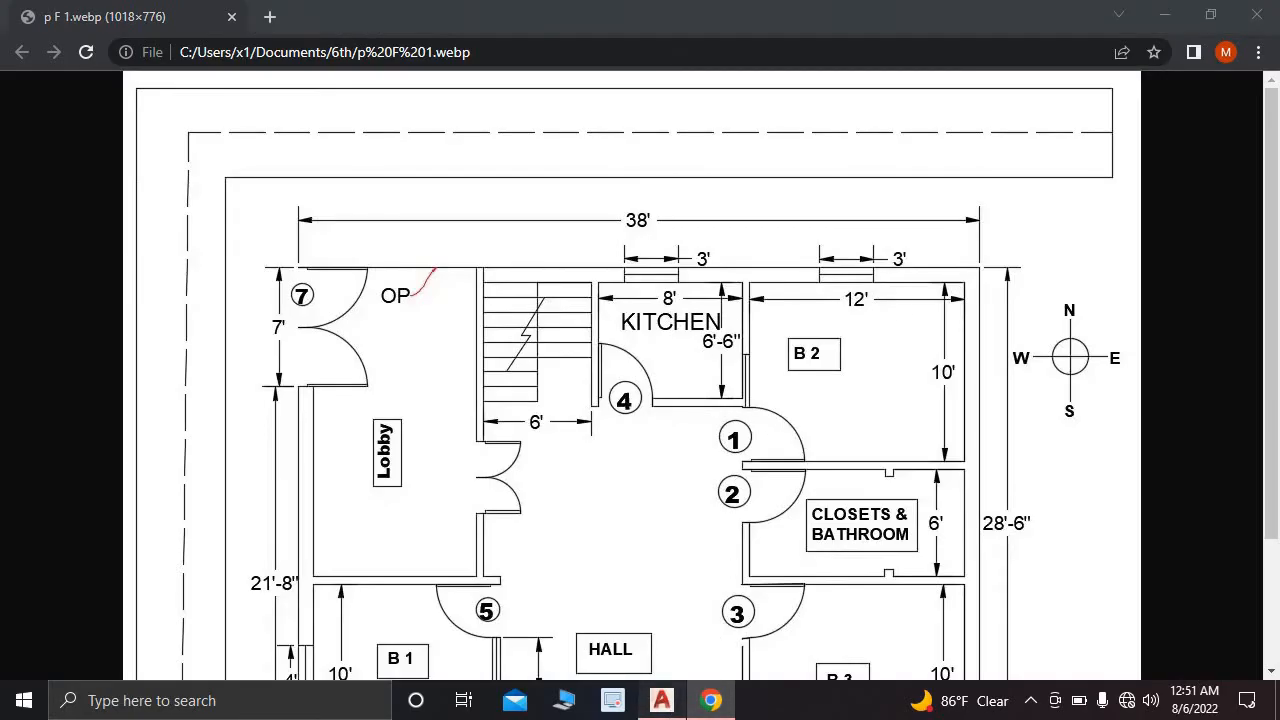
pyautogui.click(666, 708)
pyautogui.scroll(5, 708, 320)
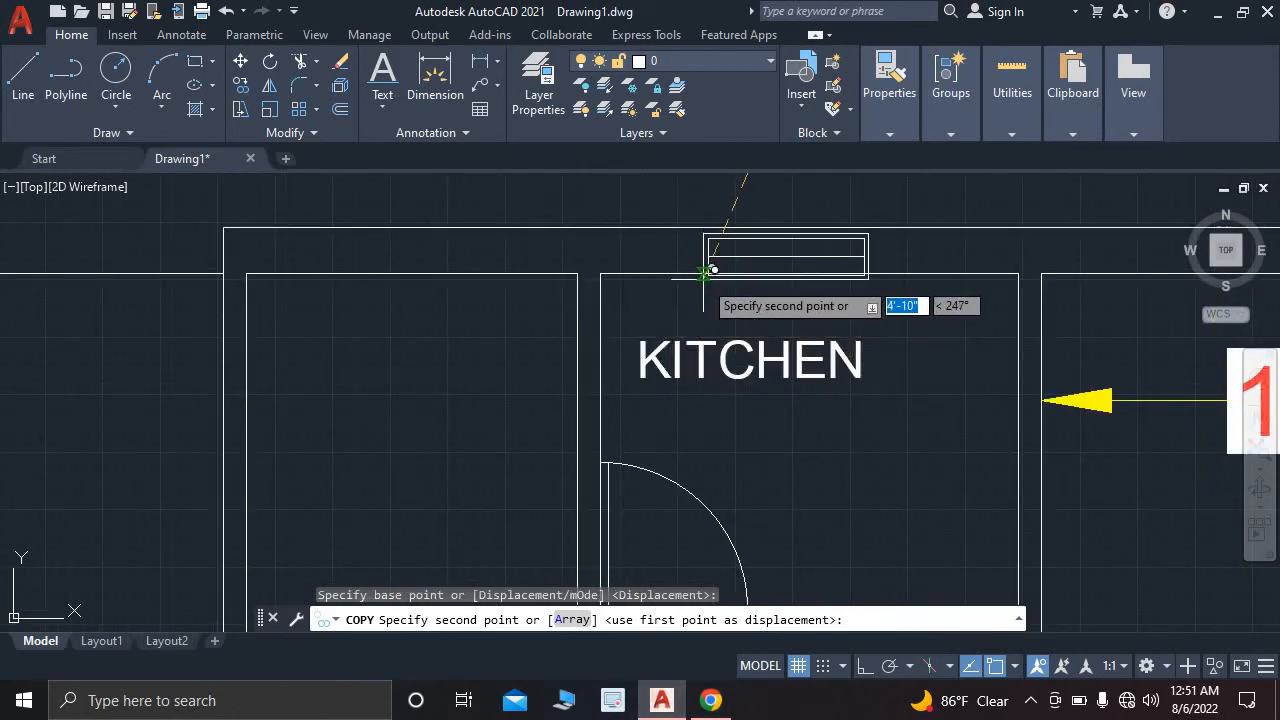
pyautogui.click(709, 264)
# - Place another copy of the window symbol in the north wall above the room east of the kitchen
pyautogui.scroll(-2, 922, 268)
pyautogui.scroll(-2, 919, 270)
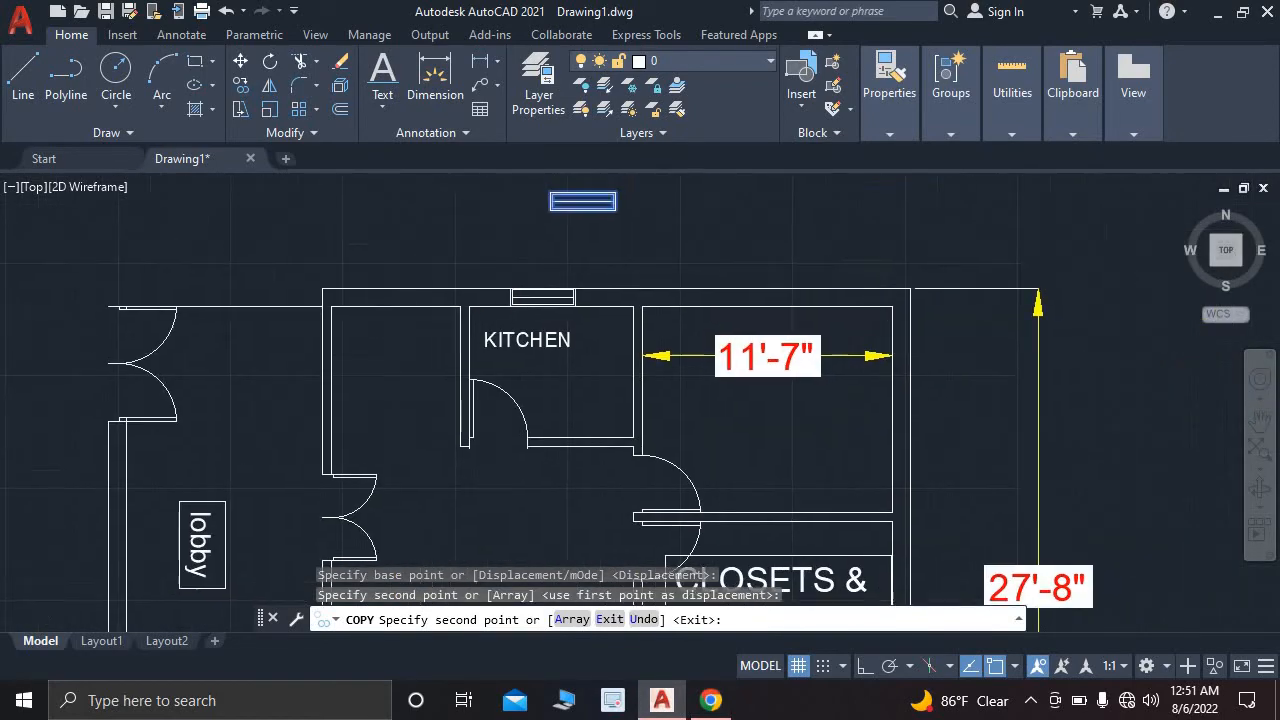
pyautogui.scroll(3, 786, 280)
pyautogui.click(697, 325)
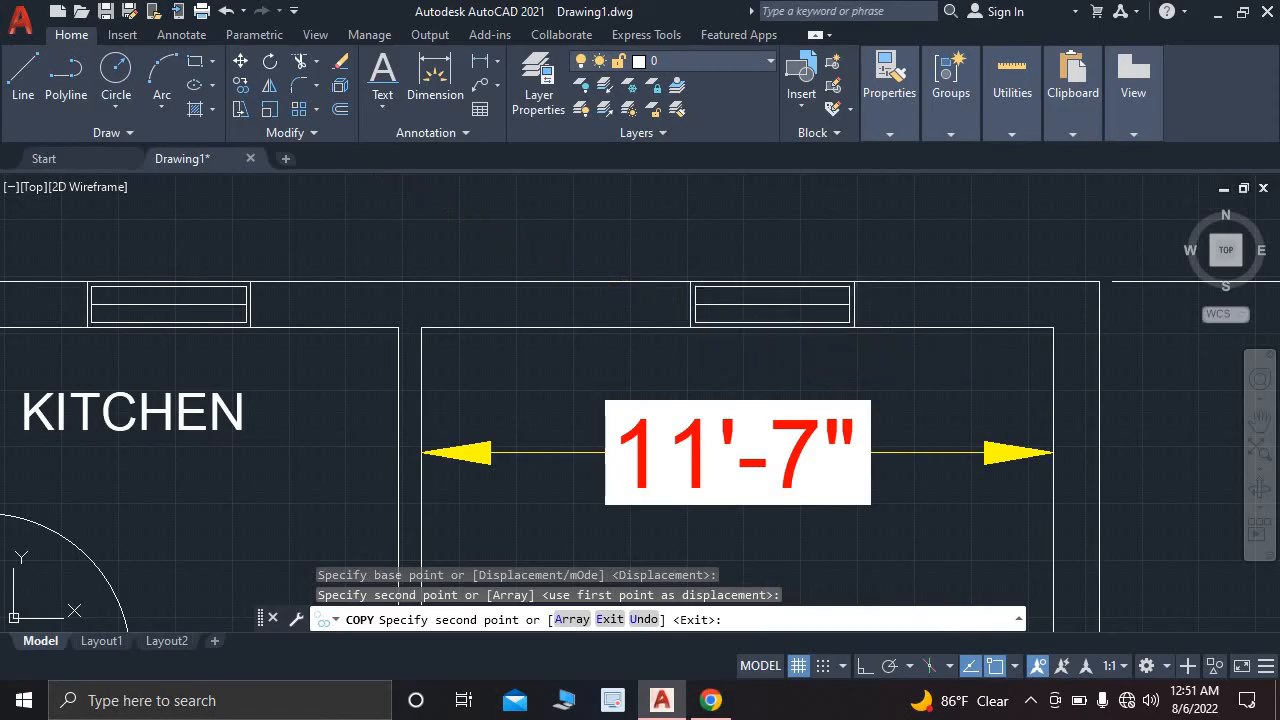
pyautogui.scroll(-5, 770, 340)
pyautogui.scroll(4, 771, 343)
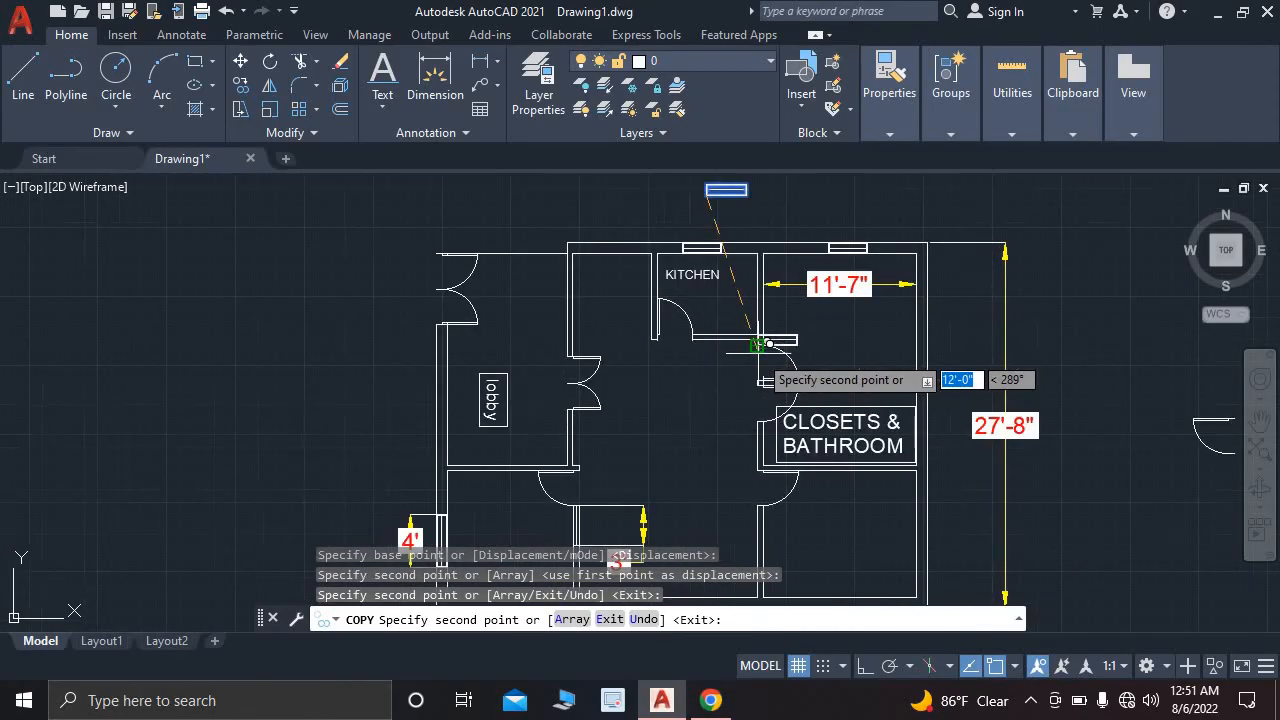
pyautogui.press('Escape')
# - Examine the outer walls and rooms of the floor plan in the Chrome reference image for windows and switch back to AutoCAD
pyautogui.scroll(-3, 712, 350)
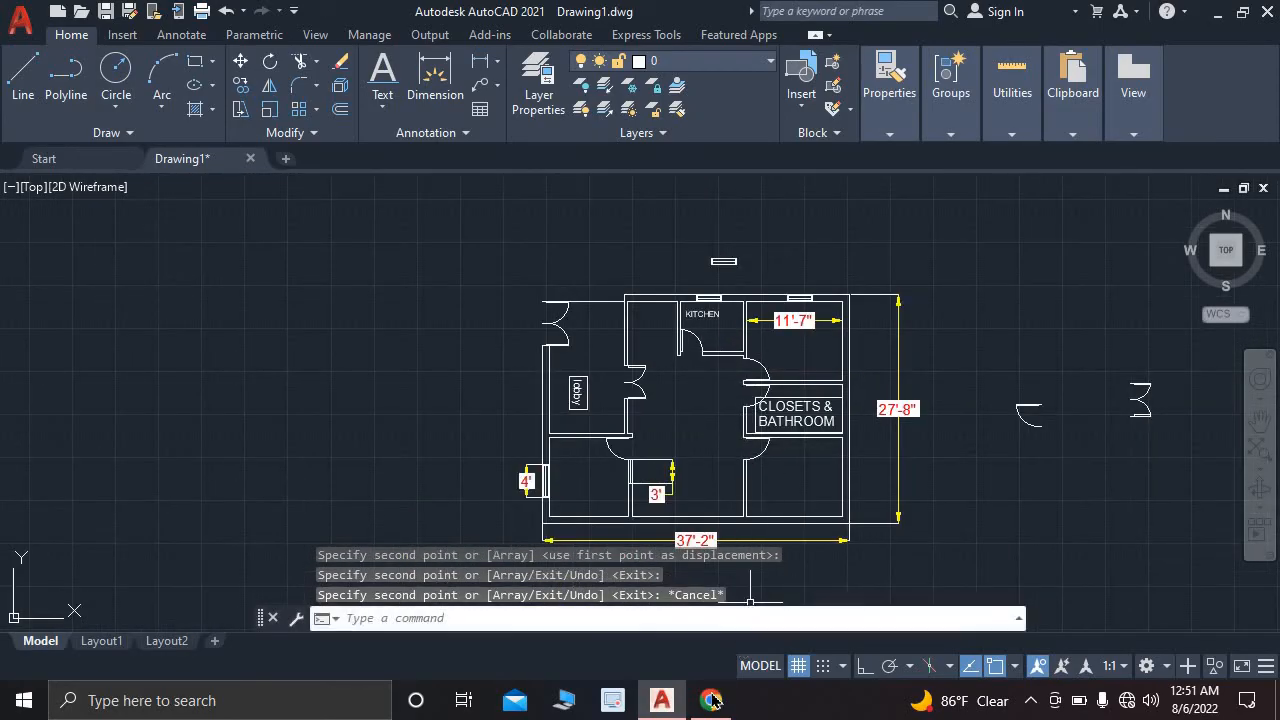
pyautogui.click(711, 700)
pyautogui.scroll(-1, 850, 456)
pyautogui.scroll(-2, 850, 456)
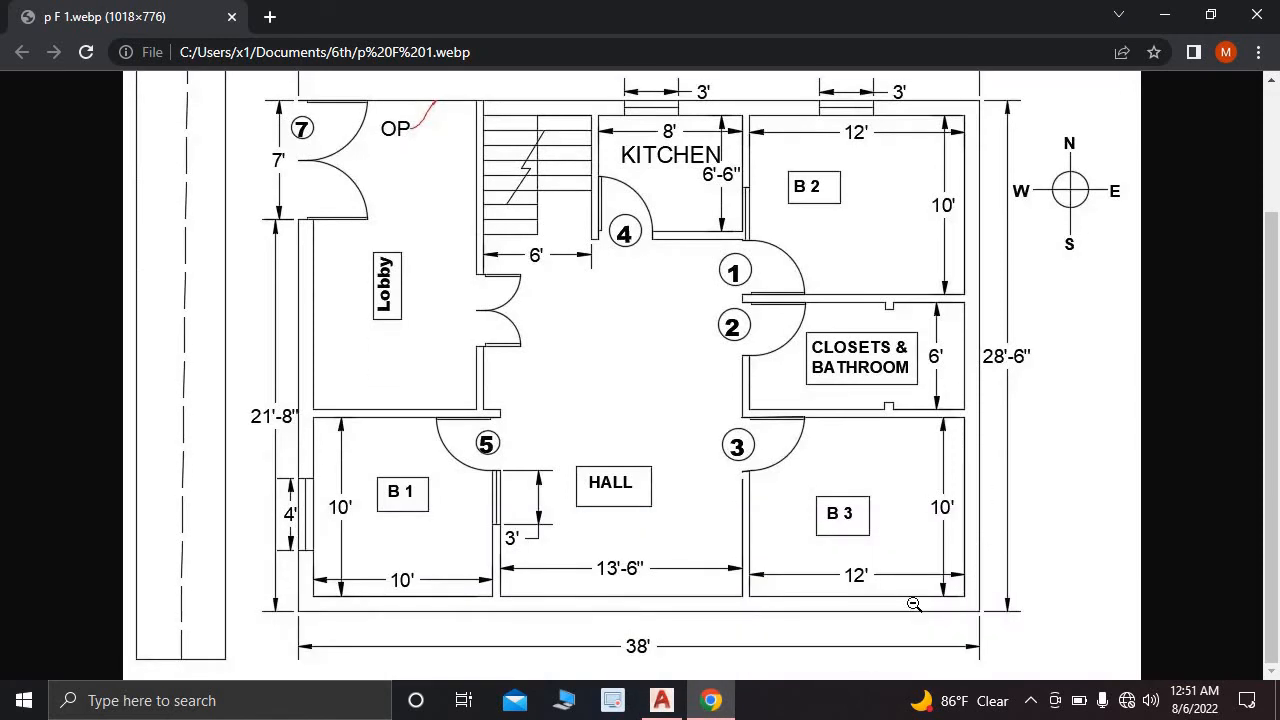
pyautogui.scroll(1, 970, 390)
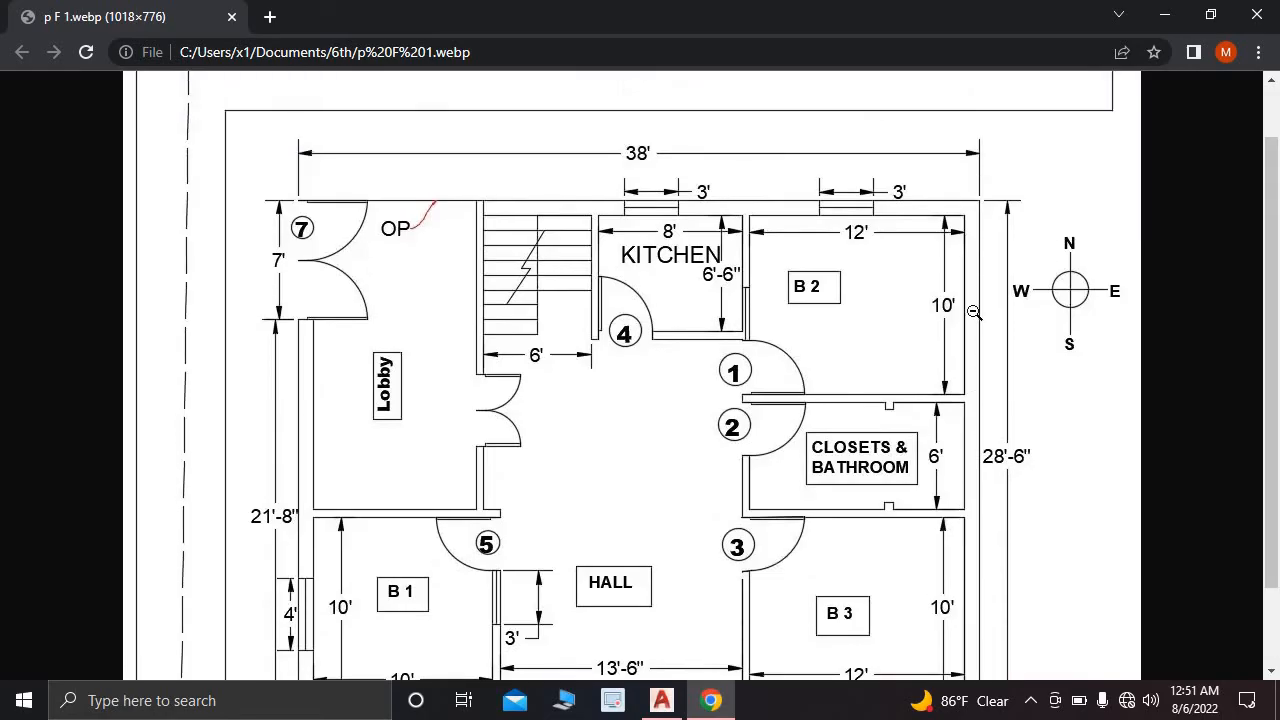
pyautogui.scroll(-1, 958, 278)
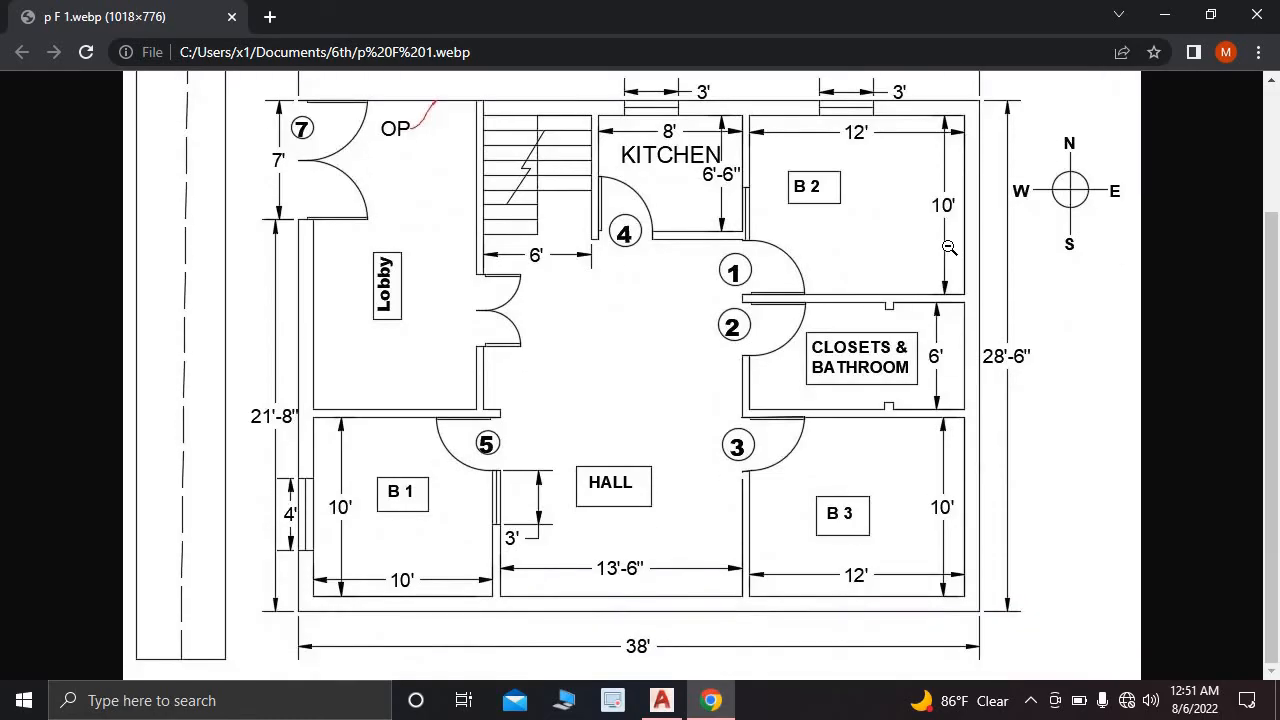
pyautogui.scroll(1, 949, 247)
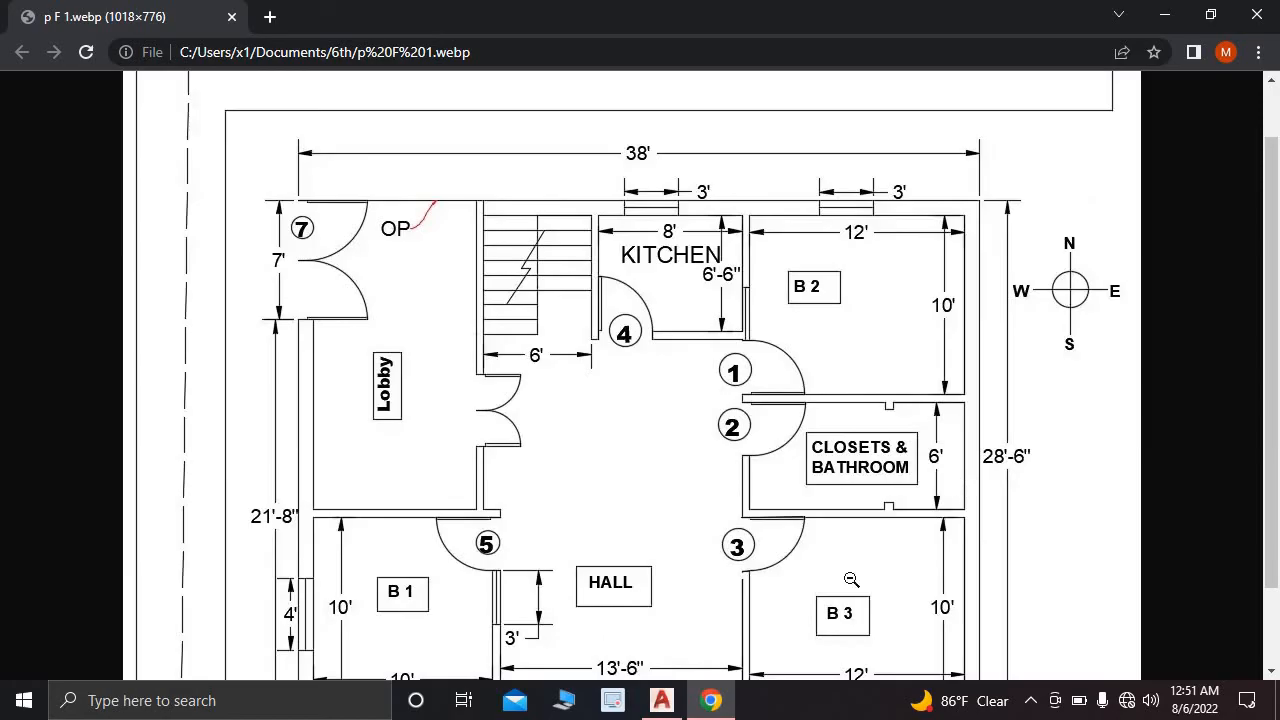
pyautogui.scroll(-1, 851, 579)
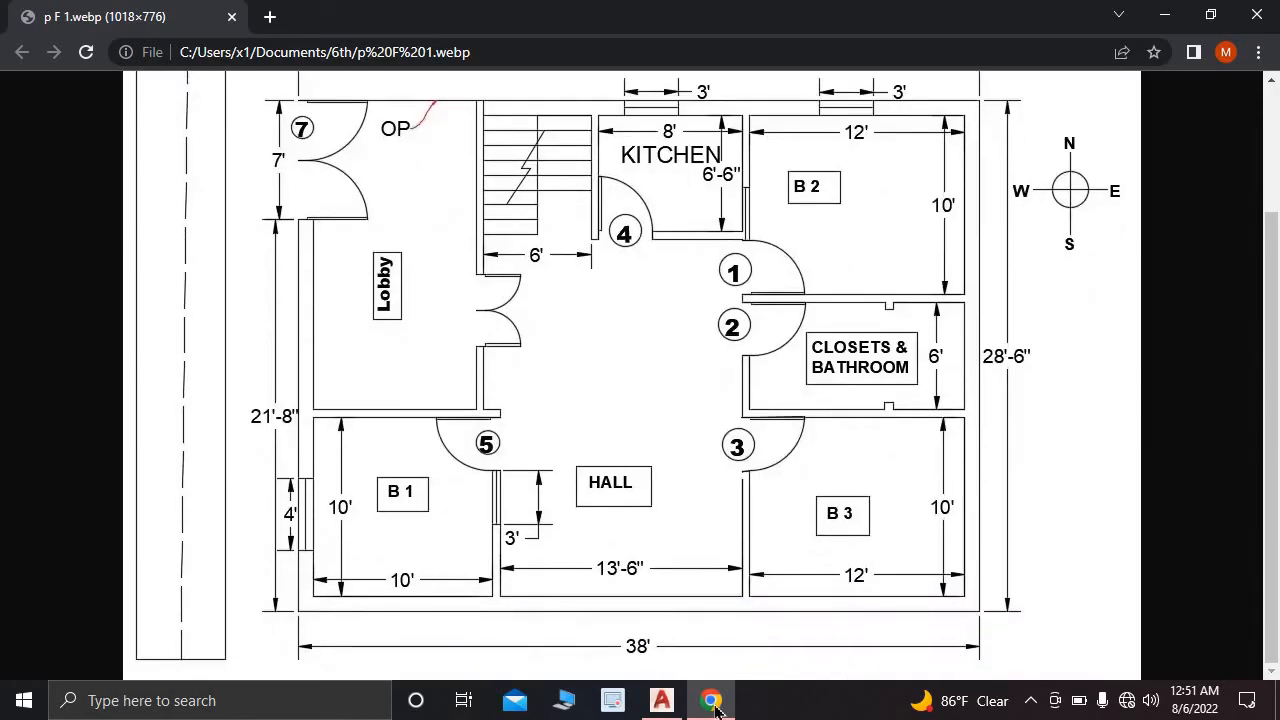
pyautogui.click(662, 702)
# - Copy the window symbol from above the plan into the south wall of the southeast room
pyautogui.click(694, 237)
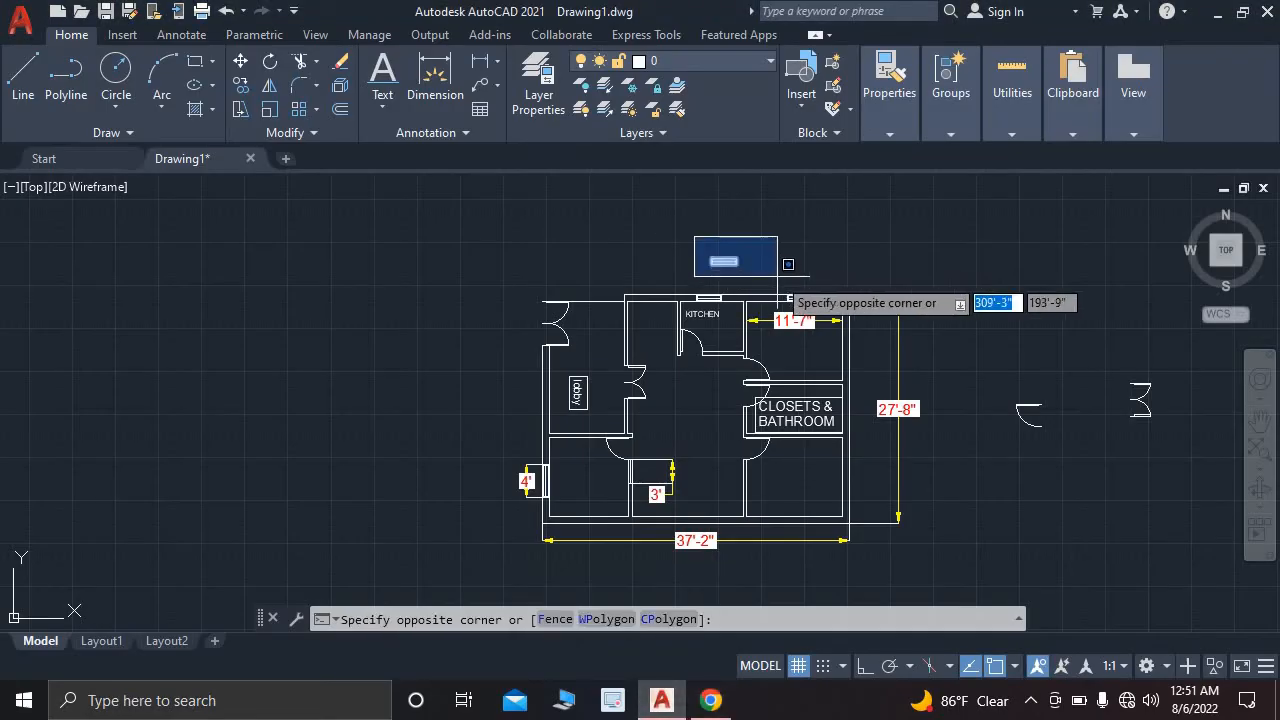
pyautogui.click(786, 280)
pyautogui.click(241, 85)
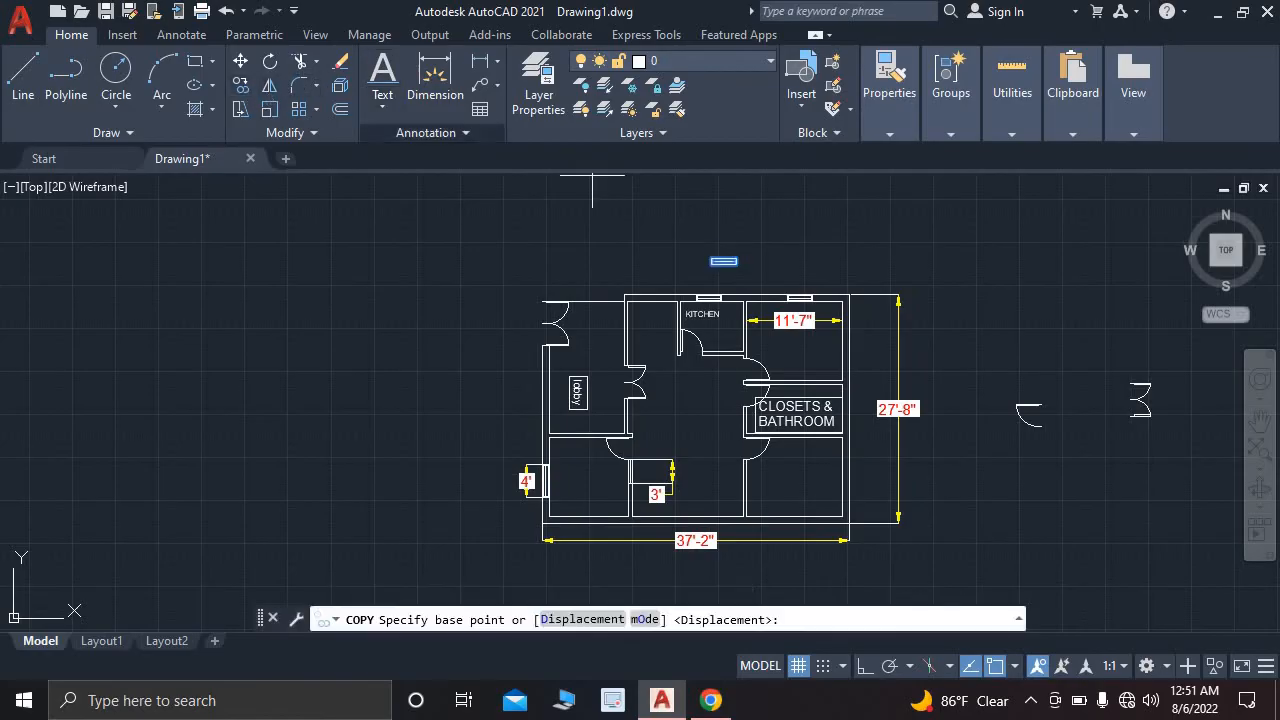
pyautogui.scroll(5, 750, 255)
pyautogui.scroll(6, 698, 306)
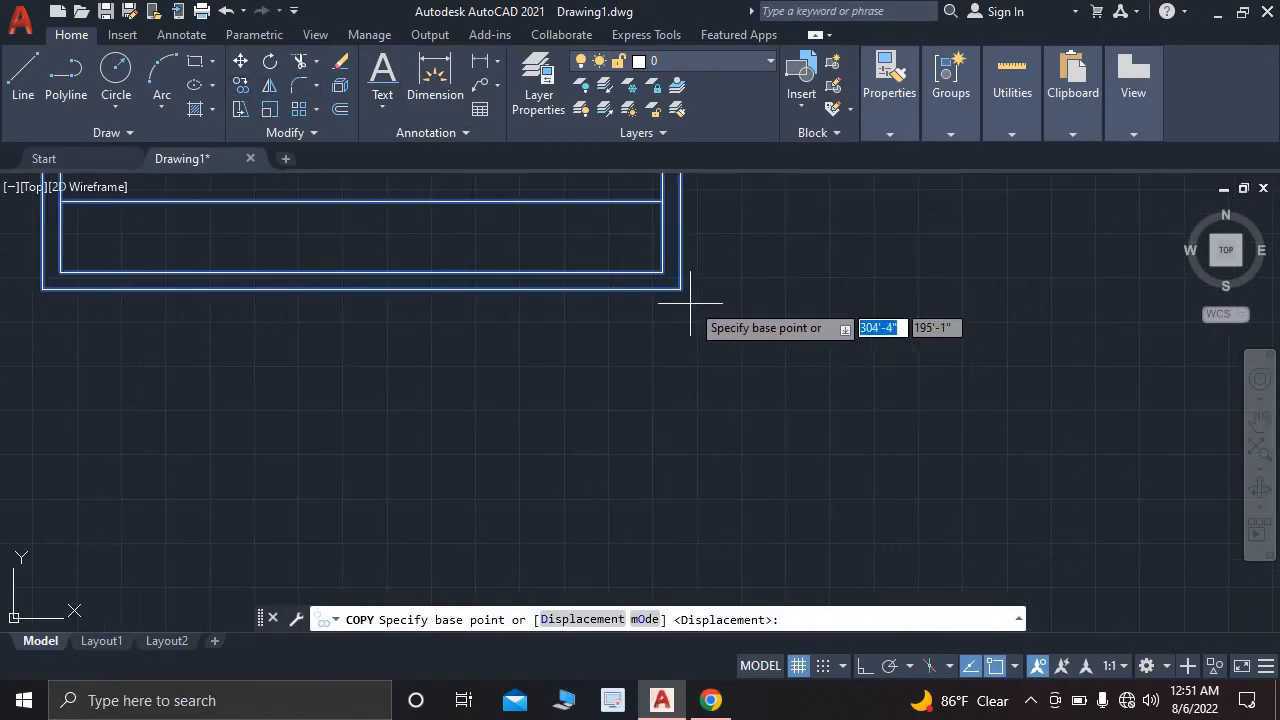
pyautogui.click(677, 286)
pyautogui.scroll(-6, 905, 380)
pyautogui.moveTo(905, 370); pyautogui.dragTo(565, 25, button='middle')
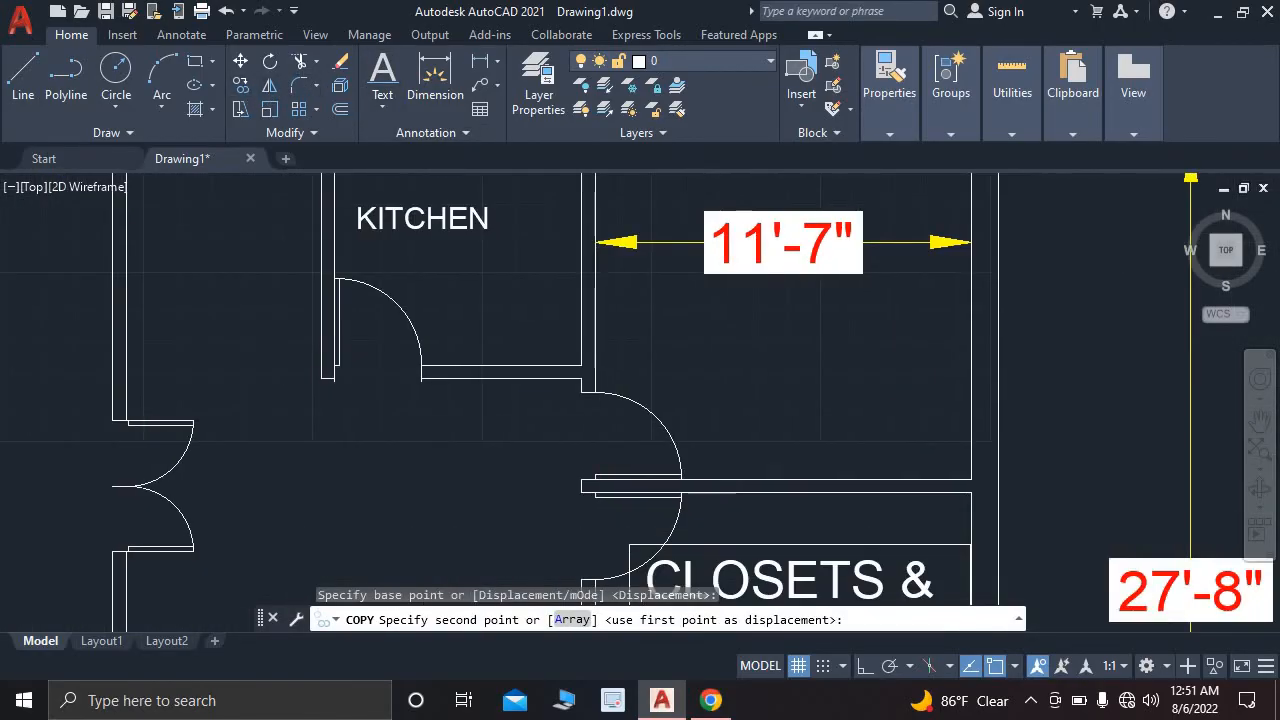
pyautogui.scroll(-3, 887, 352)
pyautogui.moveTo(887, 352); pyautogui.dragTo(767, 124, button='middle')
pyautogui.scroll(3, 666, 377)
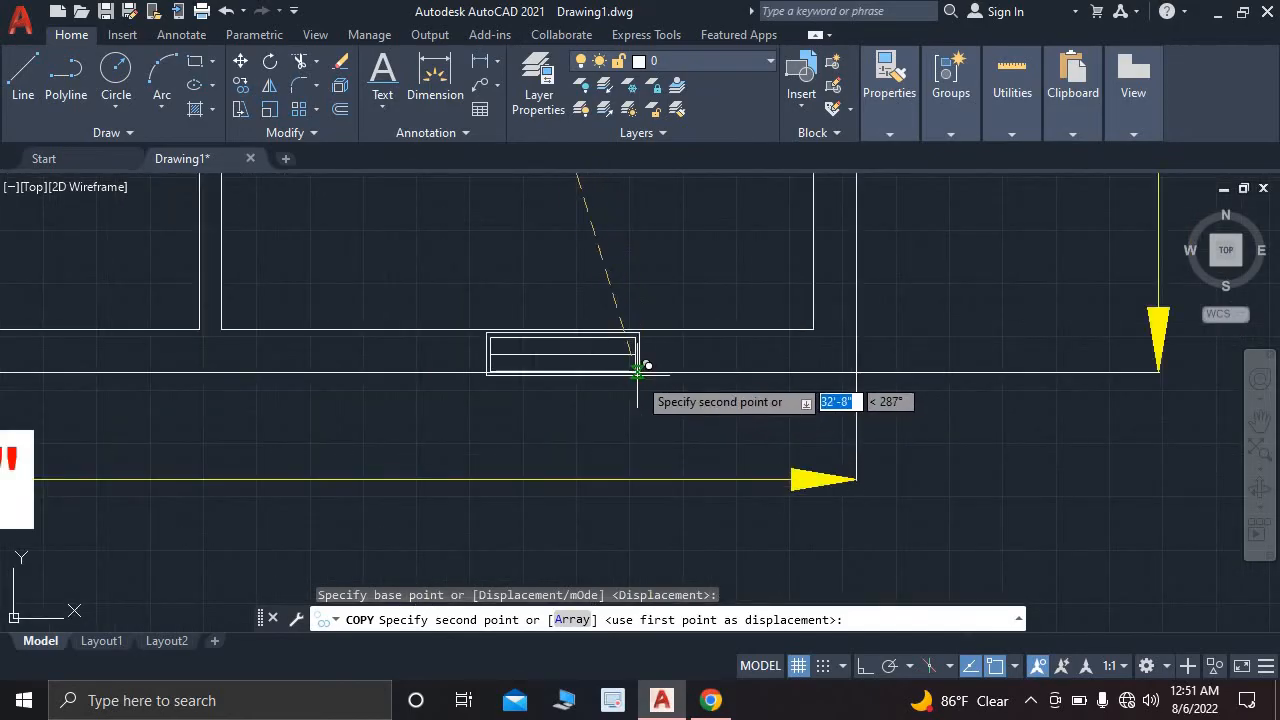
pyautogui.click(590, 371)
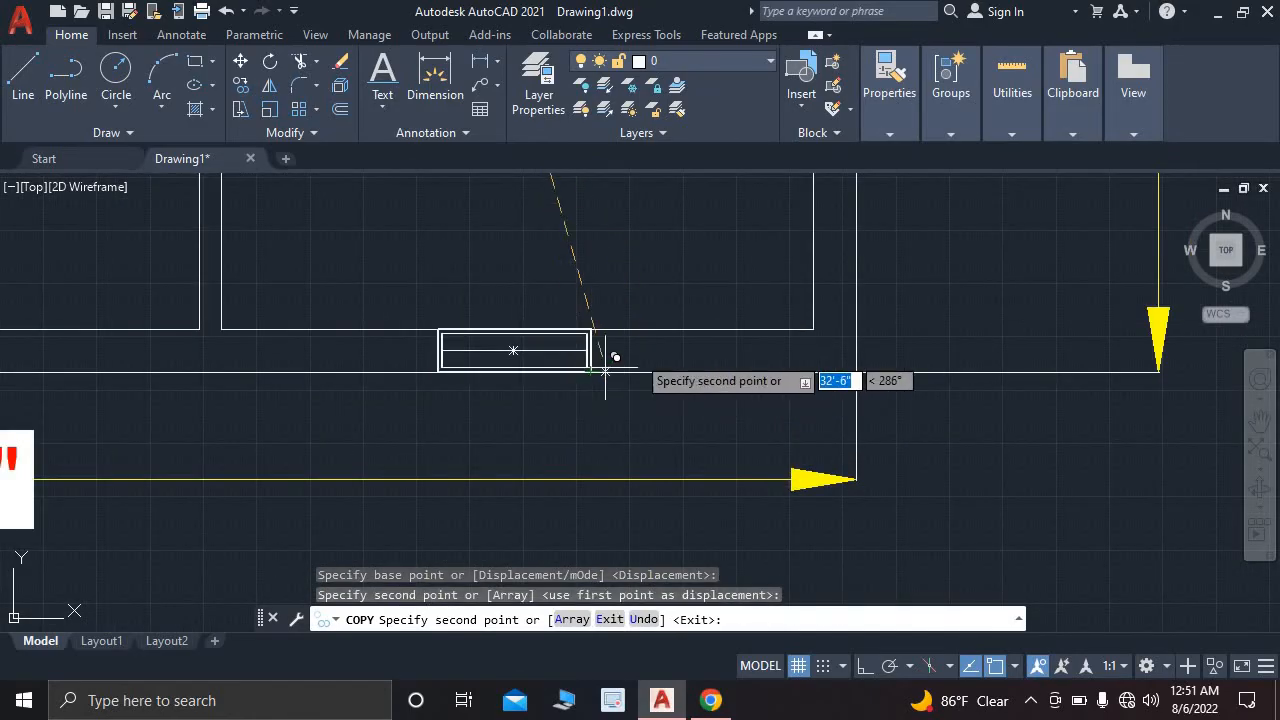
pyautogui.scroll(-5, 749, 309)
pyautogui.press('Escape')
# - Rotate the loose window symbol above the kitchen by 90° about its lower-right corner so that it stands vertical
pyautogui.moveTo(745, 288); pyautogui.dragTo(640, 445, button='middle')
pyautogui.scroll(3, 680, 320)
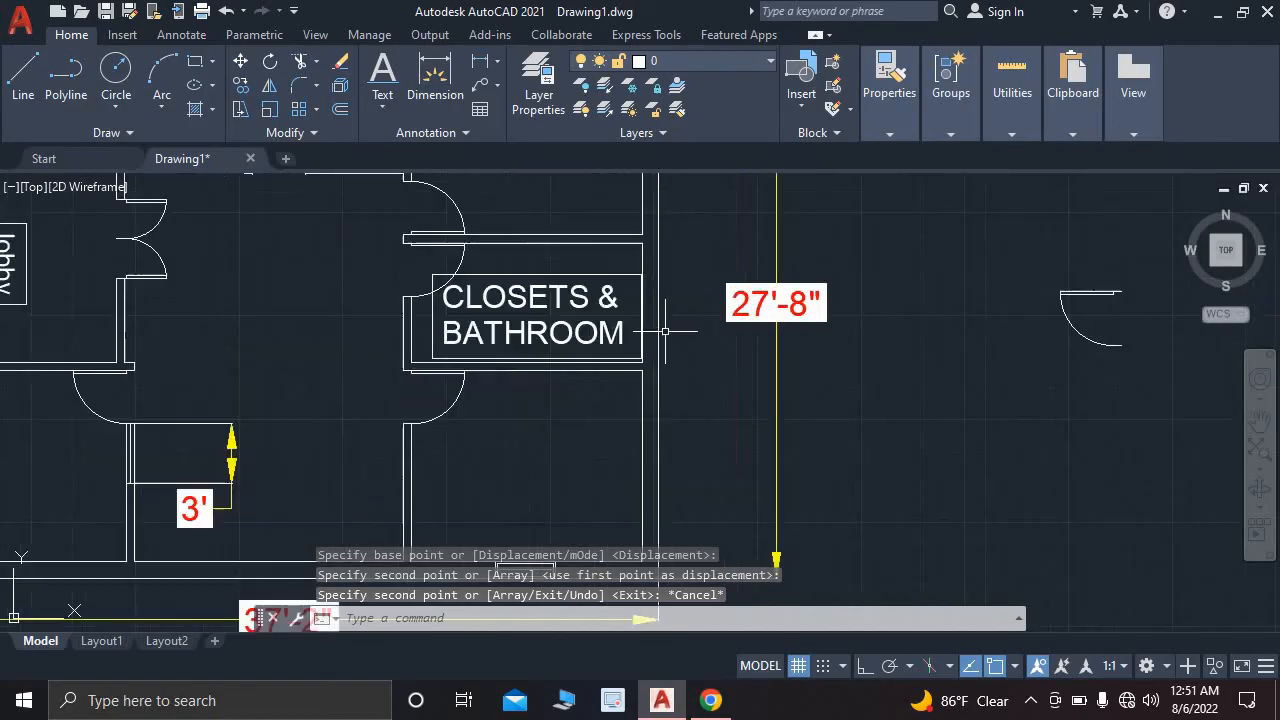
pyautogui.scroll(-3, 663, 330)
pyautogui.scroll(3, 663, 363)
pyautogui.scroll(-3, 638, 285)
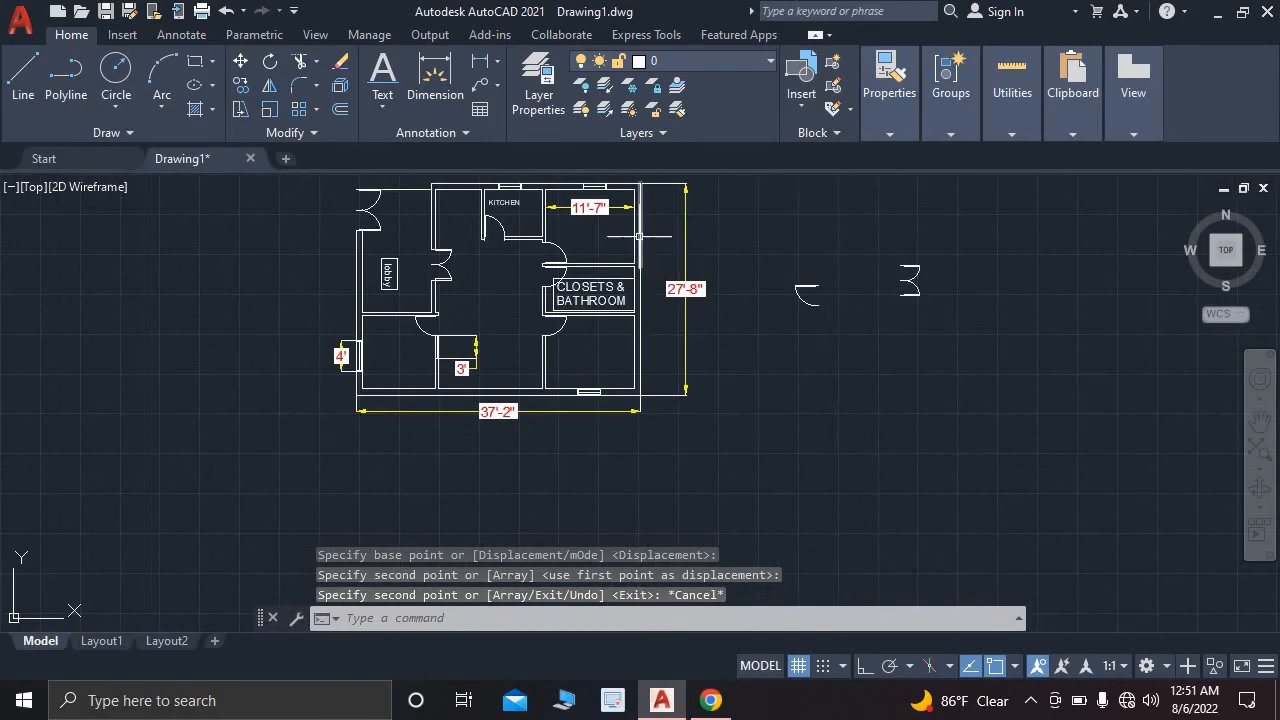
pyautogui.moveTo(665, 365); pyautogui.dragTo(665, 511, button='middle')
pyautogui.scroll(5, 500, 288)
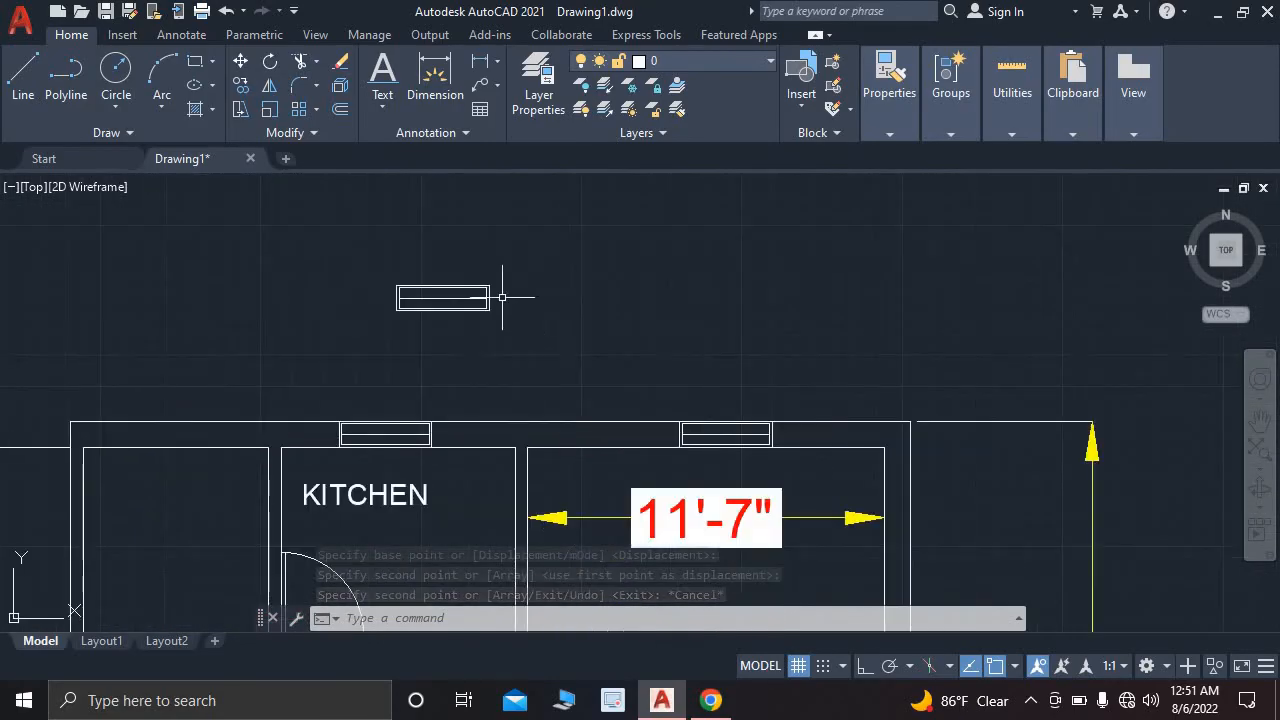
pyautogui.click(358, 252)
pyautogui.click(528, 337)
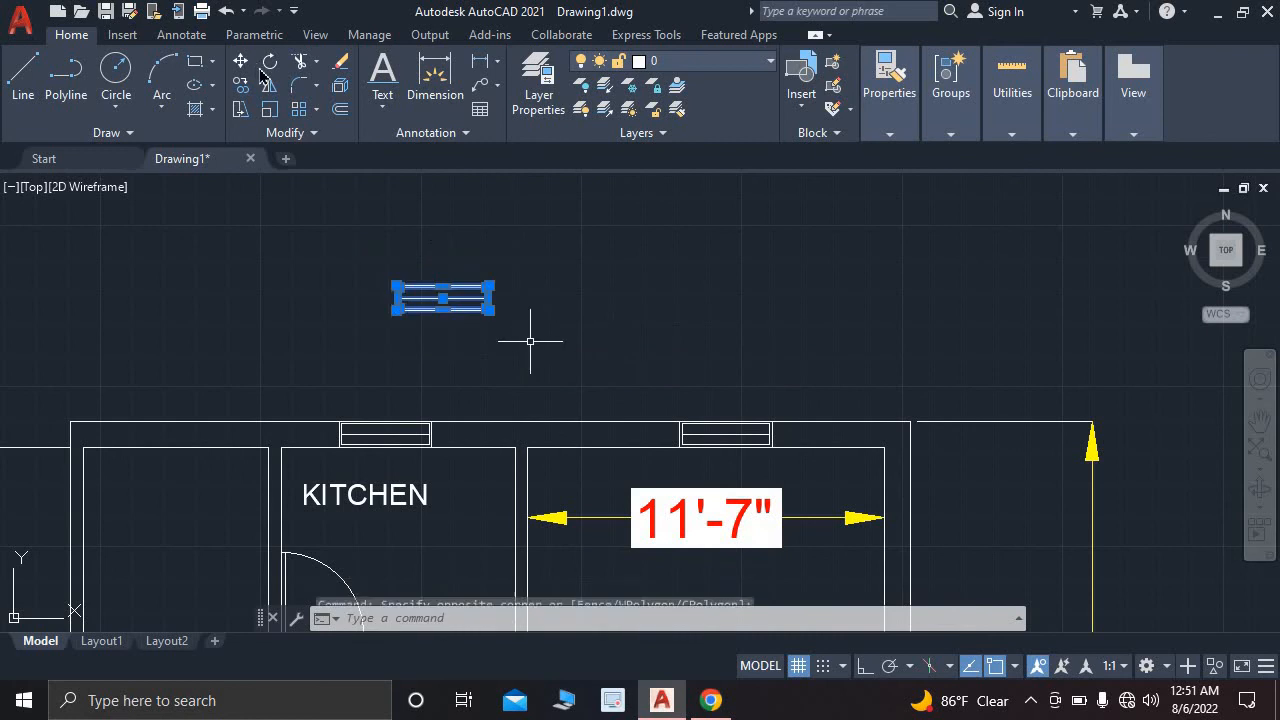
pyautogui.write('ro')
pyautogui.press('Return')
pyautogui.click(864, 665)
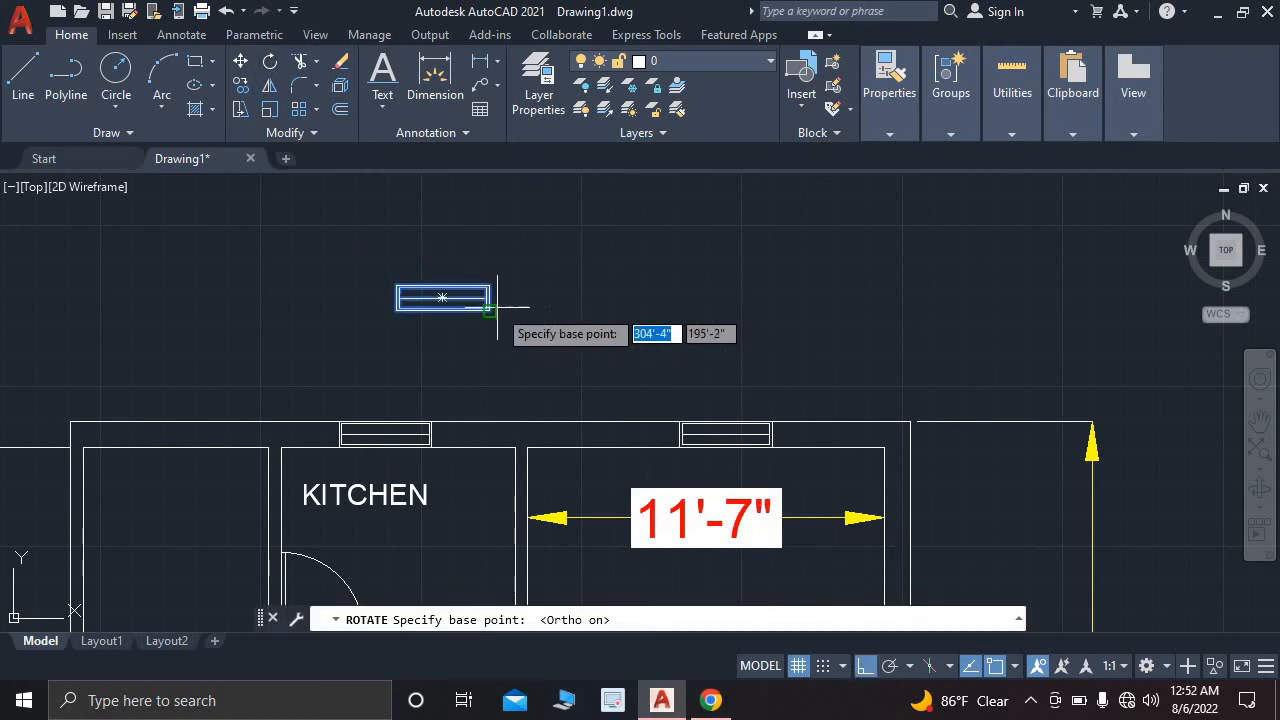
pyautogui.scroll(6, 490, 295)
pyautogui.click(466, 319)
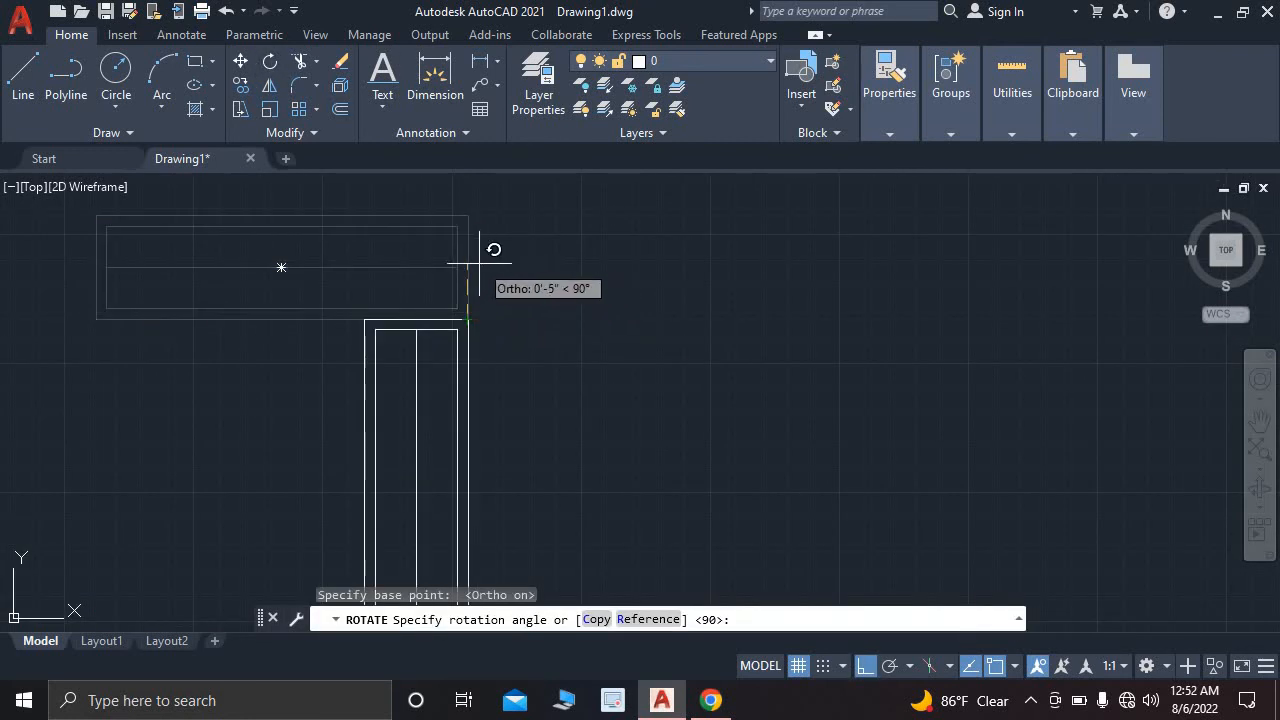
pyautogui.click(480, 263)
pyautogui.scroll(-7, 480, 263)
pyautogui.press('Escape')
# - Copy the vertical window symbol into the east wall of the northeast room, using its lower-right corner as base point
pyautogui.click(438, 252)
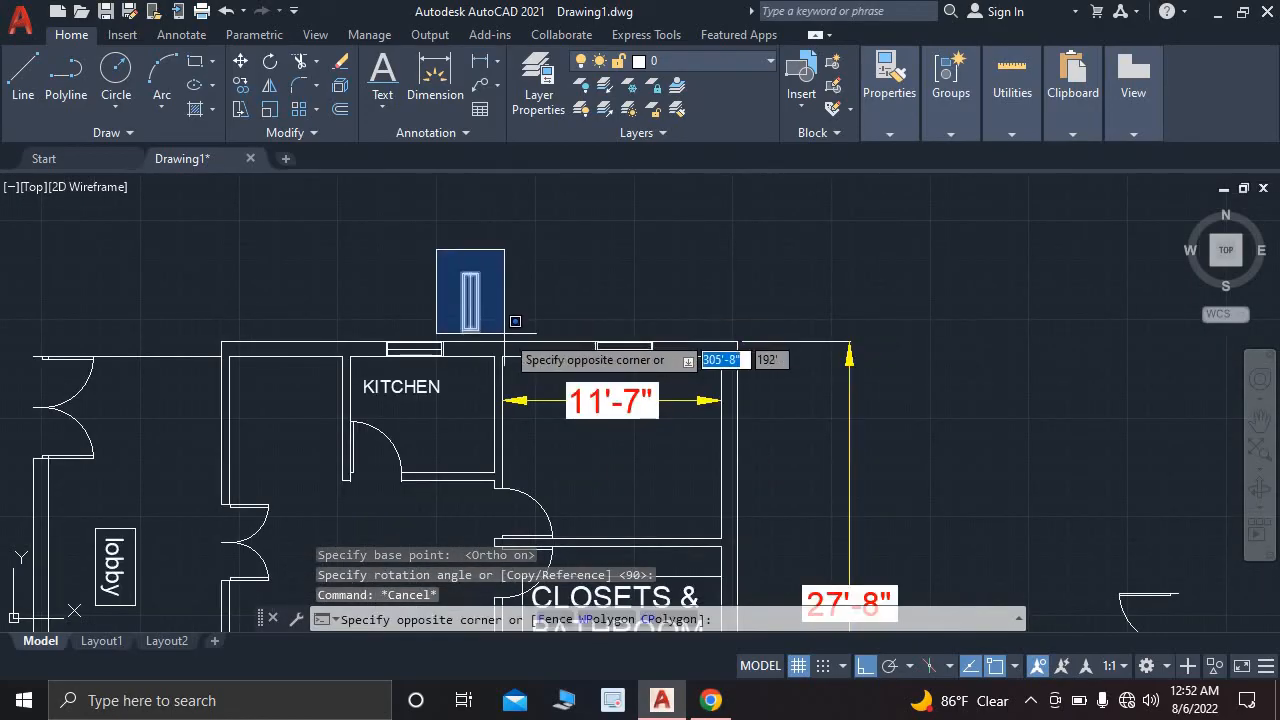
pyautogui.click(540, 368)
pyautogui.click(240, 84)
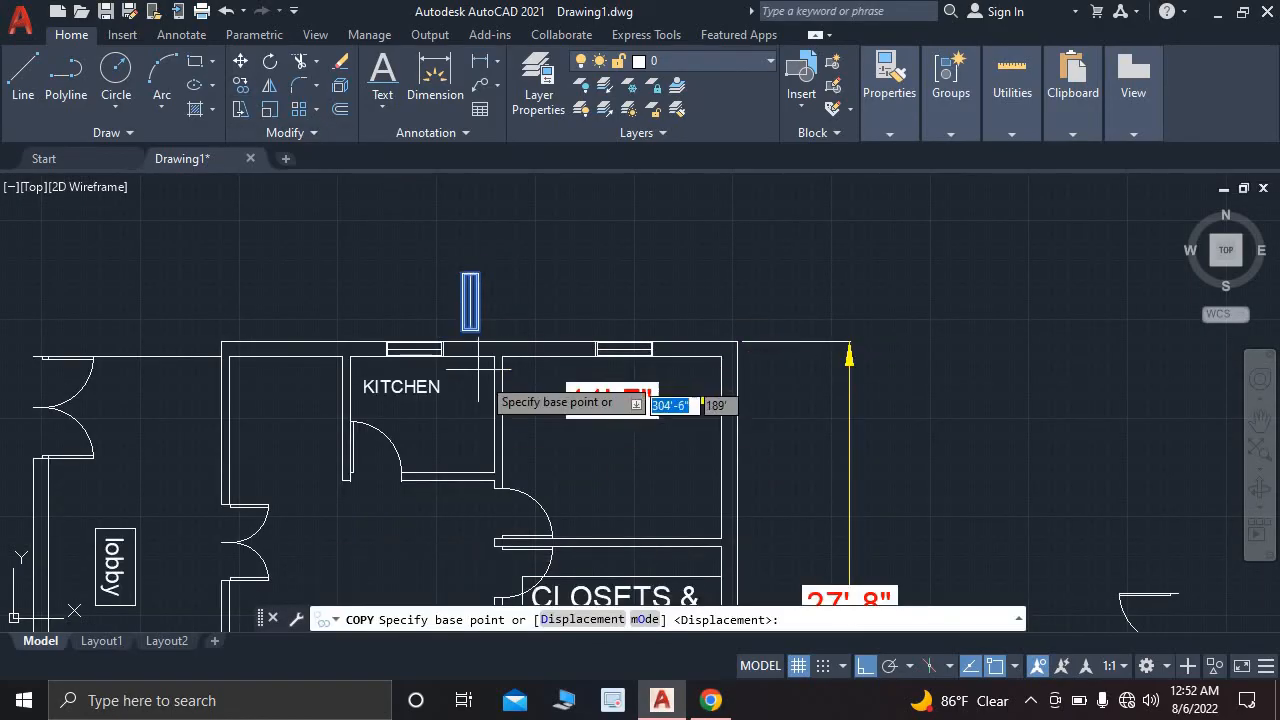
pyautogui.scroll(5, 459, 350)
pyautogui.click(557, 288)
pyautogui.scroll(-4, 906, 393)
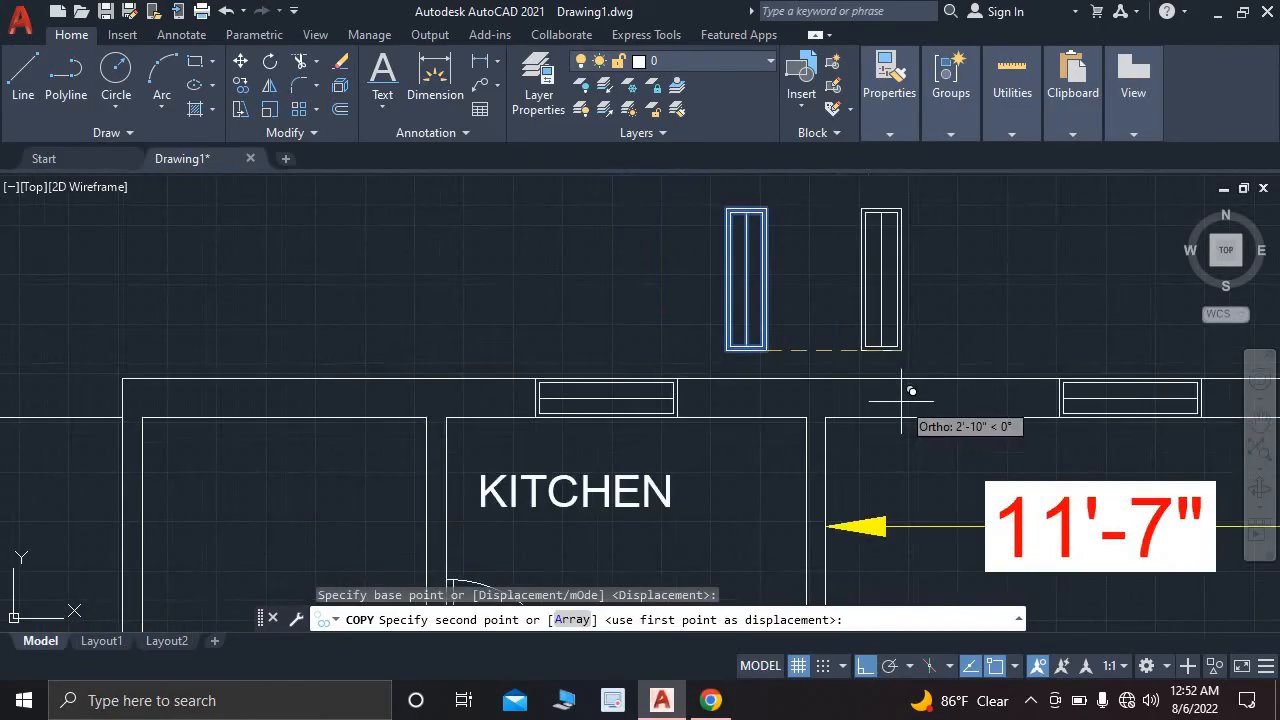
pyautogui.moveTo(715, 317); pyautogui.dragTo(448, 230, button='middle')
pyautogui.click(865, 665)
pyautogui.scroll(-2, 966, 500)
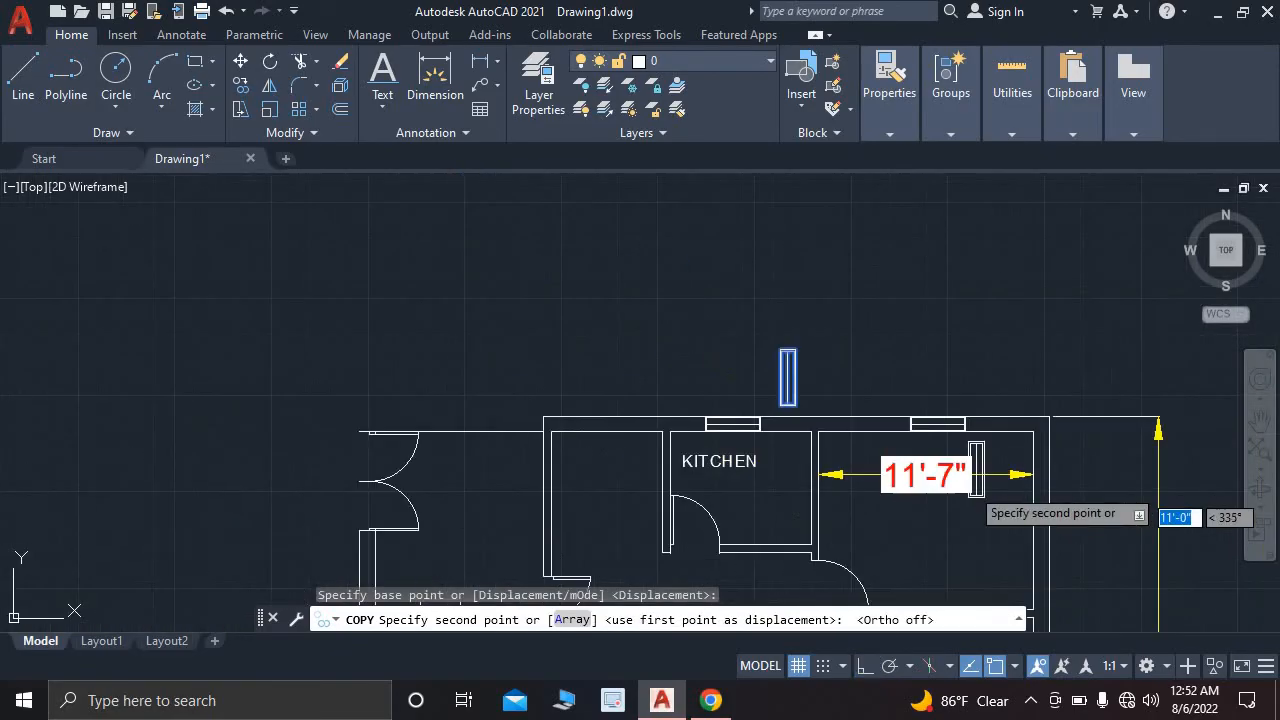
pyautogui.moveTo(966, 500); pyautogui.dragTo(755, 434, button='middle')
pyautogui.scroll(4, 829, 491)
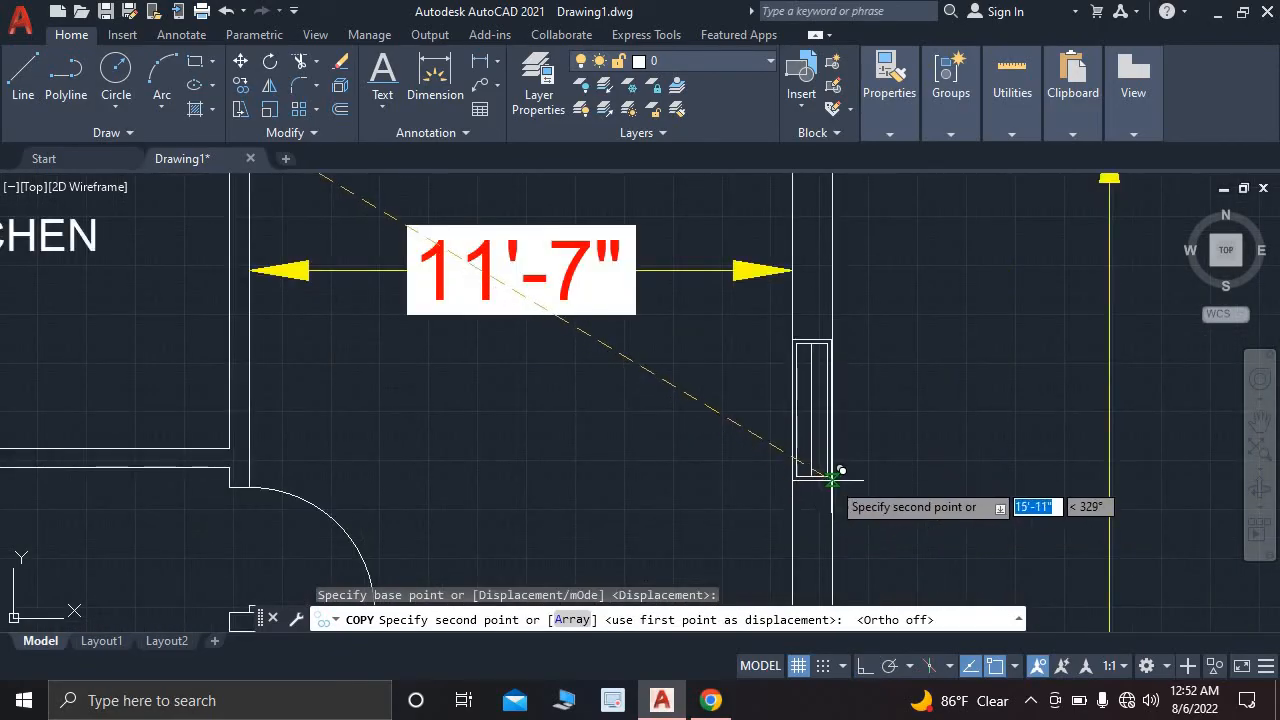
pyautogui.click(833, 472)
# - Place another copy of the vertical window symbol in the east wall of the southeast room and finish copying
pyautogui.scroll(-5, 880, 420)
pyautogui.scroll(10, 929, 523)
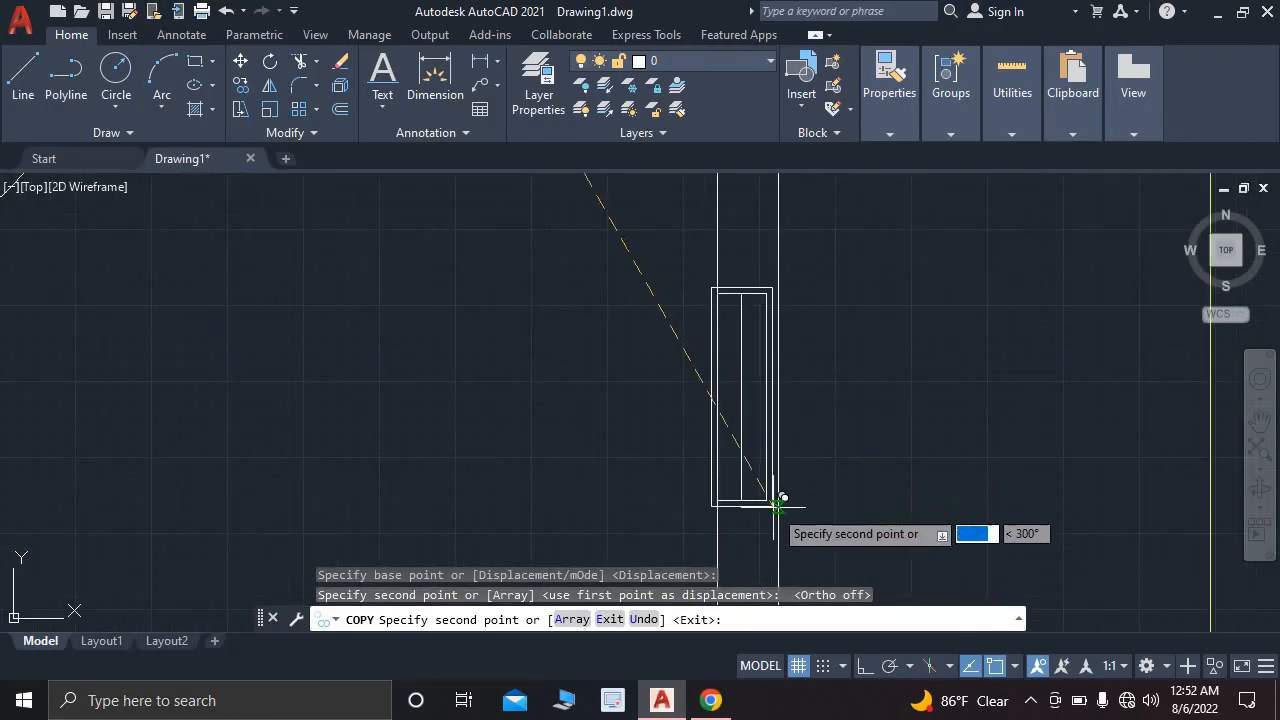
pyautogui.click(778, 515)
pyautogui.press('Escape')
pyautogui.scroll(-5, 889, 417)
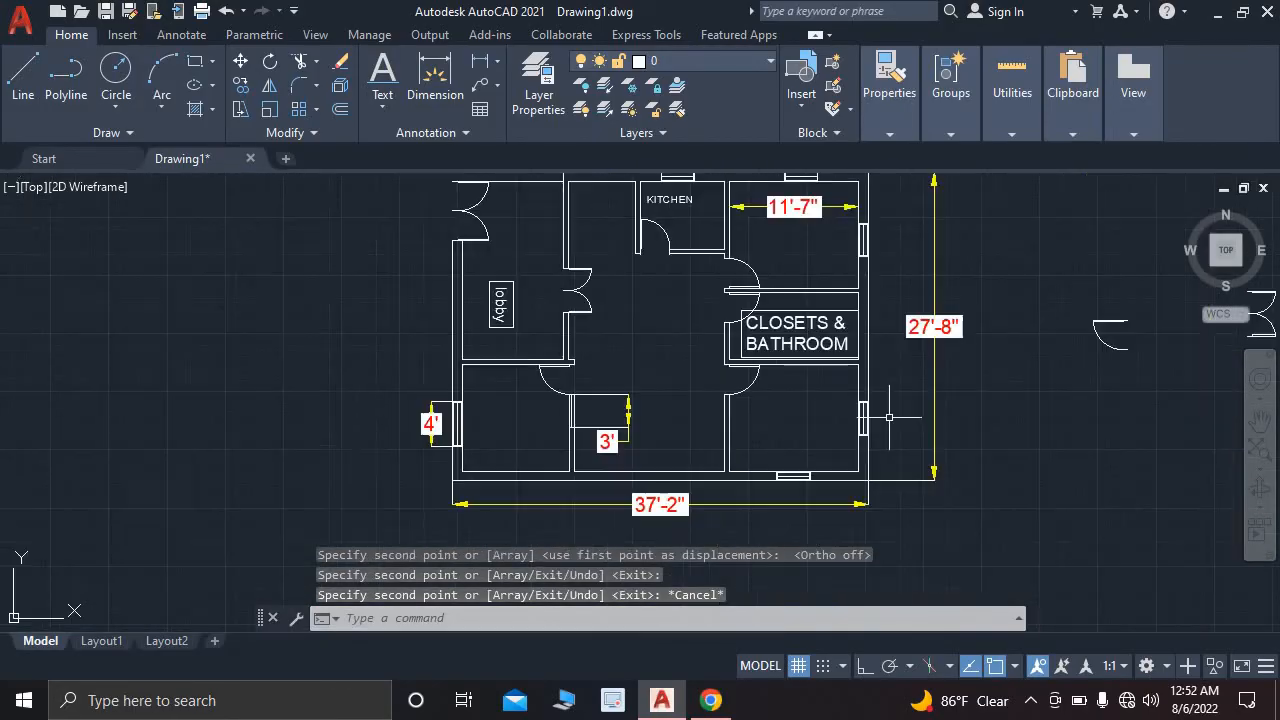
pyautogui.moveTo(714, 342); pyautogui.dragTo(784, 405, button='middle')
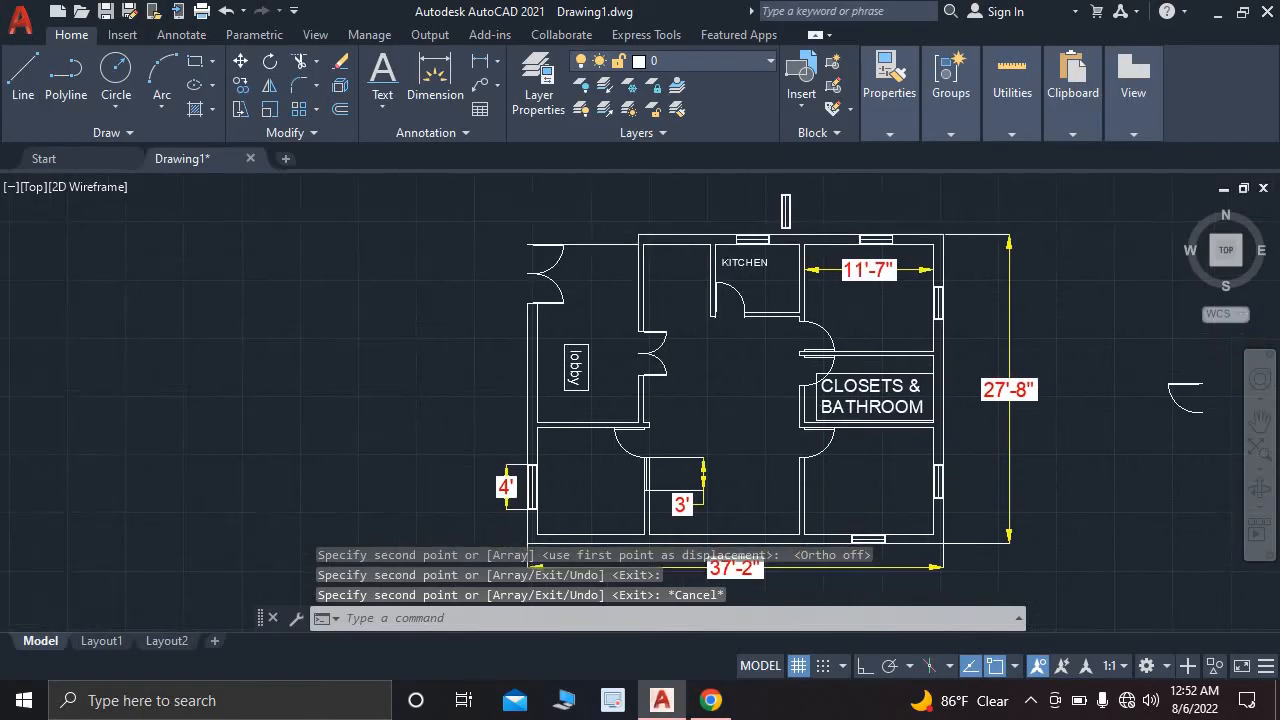
# - Examine the Chrome reference image for windows and the staircase west of the kitchen, and switch back to AutoCAD
pyautogui.click(711, 700)
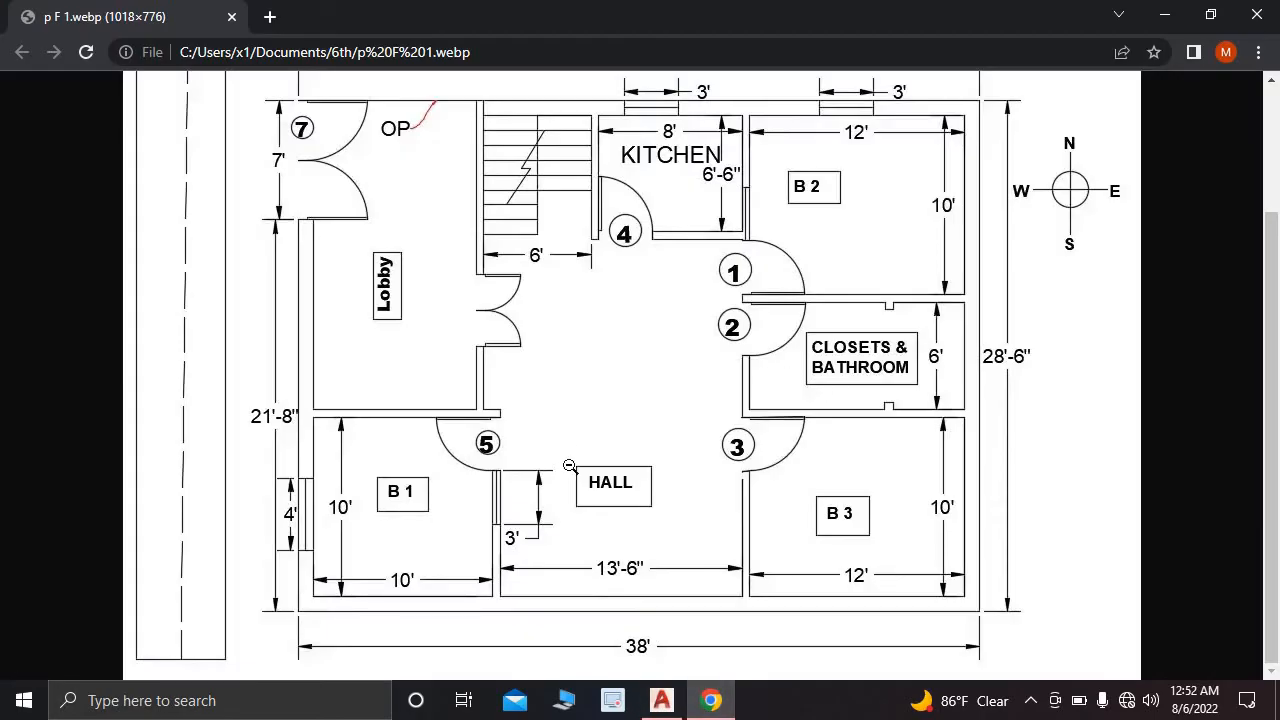
pyautogui.scroll(1, 386, 534)
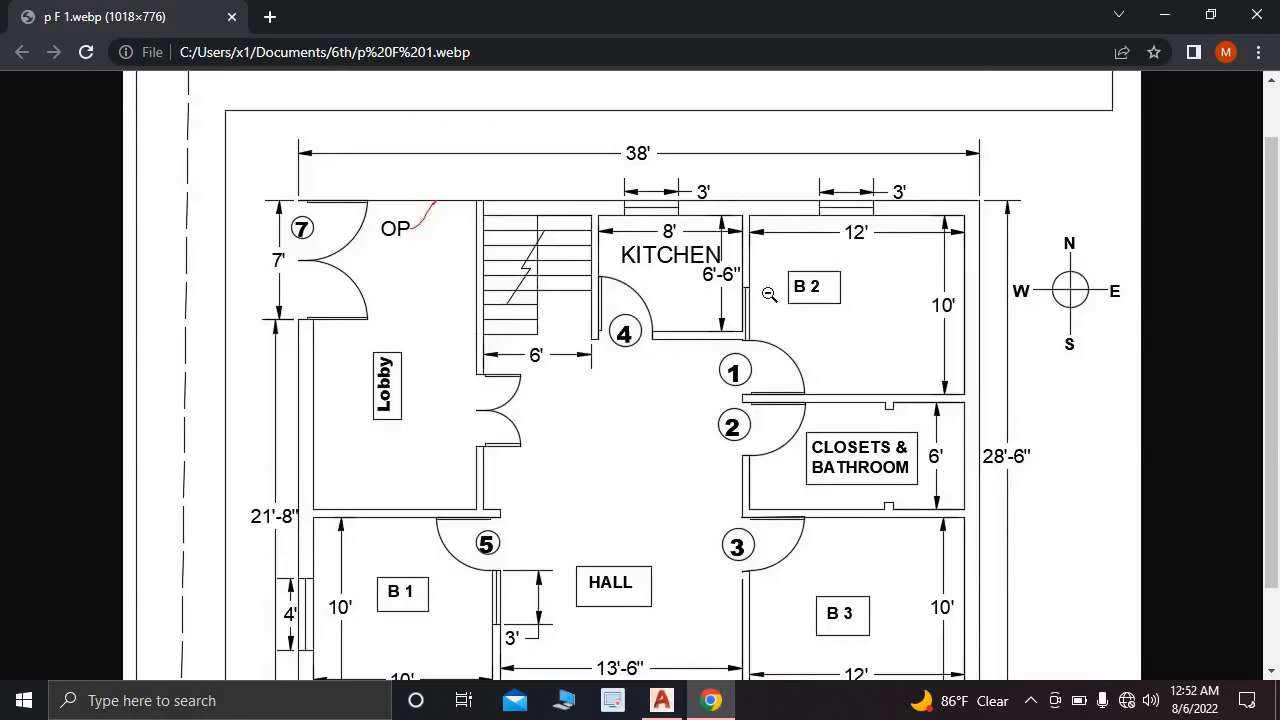
pyautogui.click(888, 318)
pyautogui.click(319, 464)
pyautogui.click(358, 425)
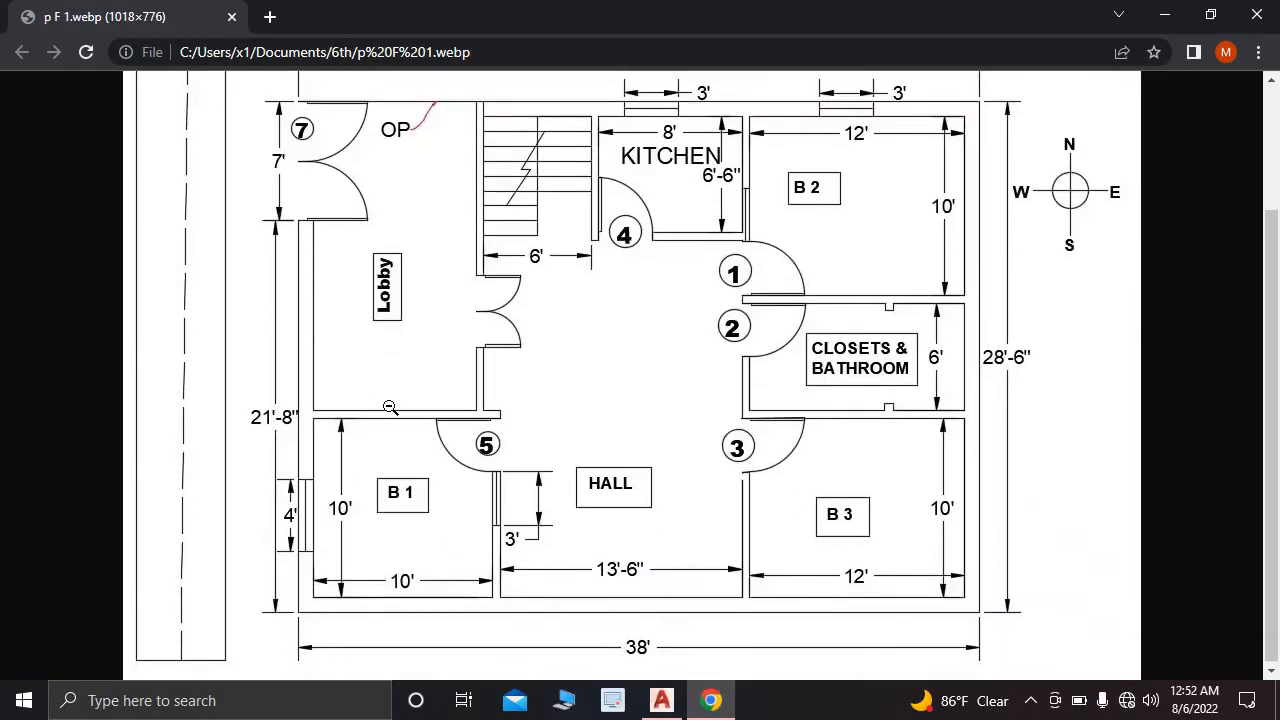
pyautogui.click(490, 360)
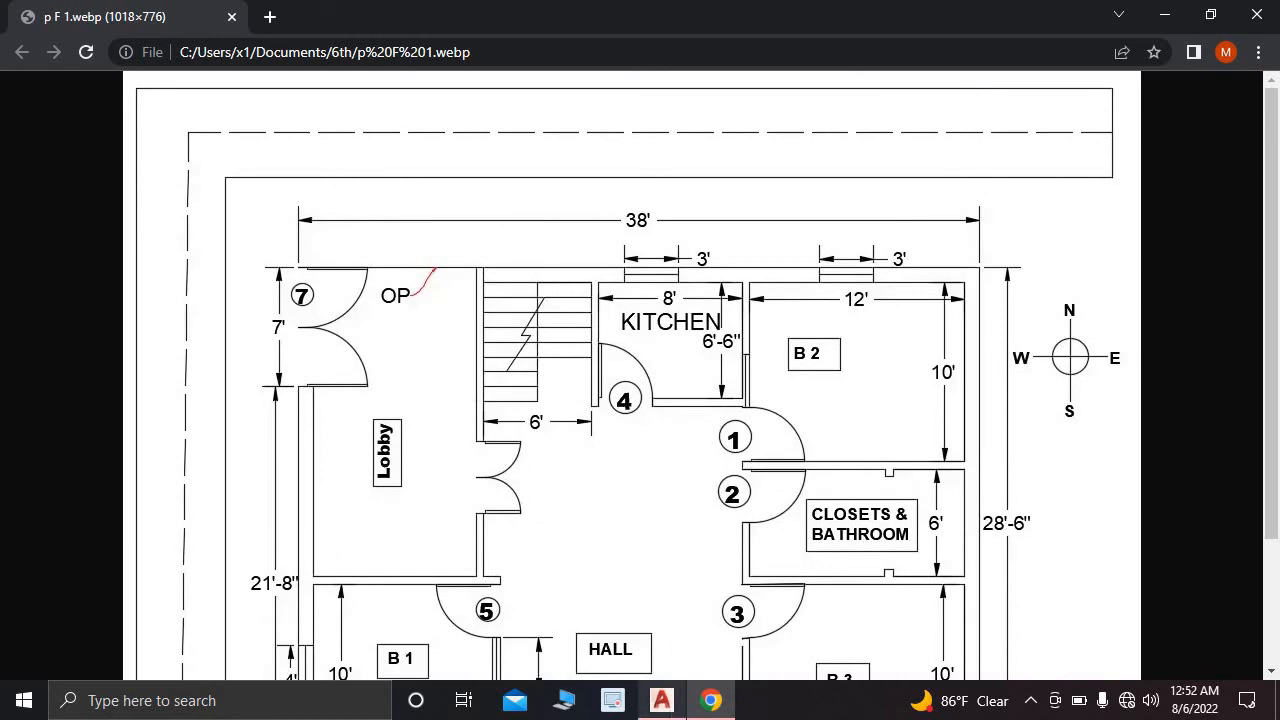
pyautogui.hotkey('alt', 'Tab')
# - Offset the inner north wall line of the space west of the kitchen southward seven times at 10" spacing as stair treads
pyautogui.scroll(3, 665, 282)
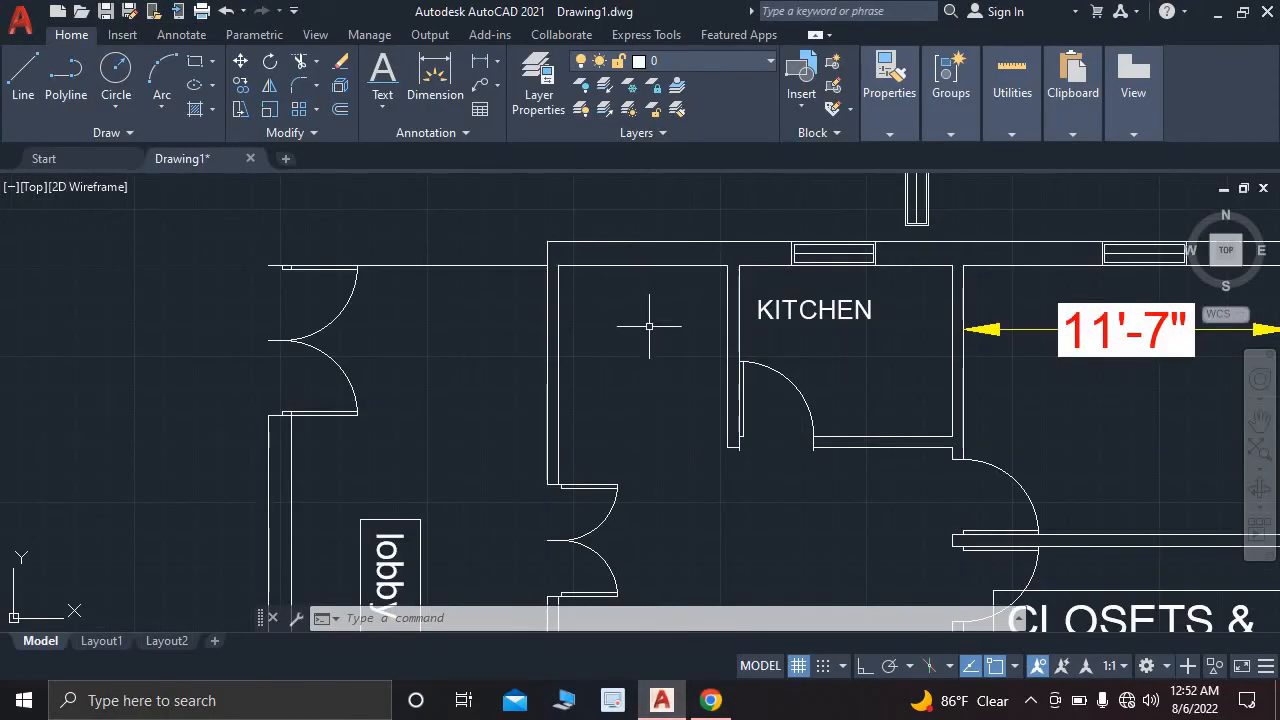
pyautogui.press('Return')
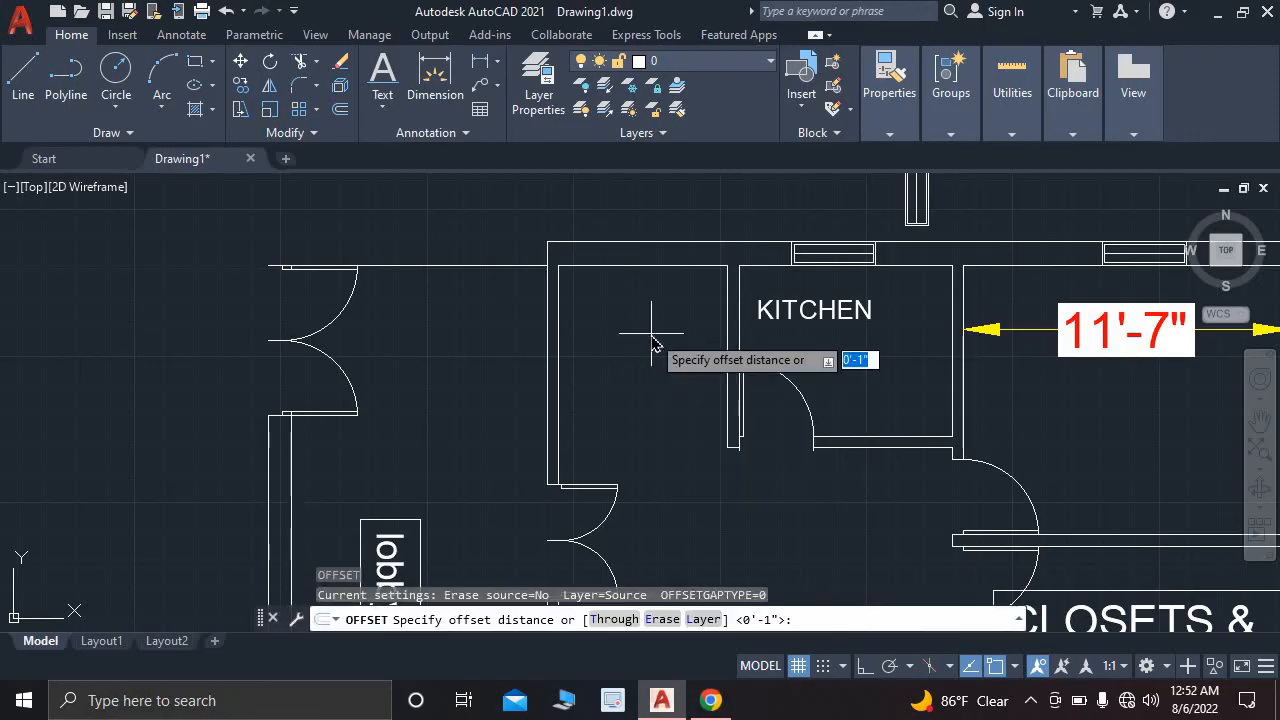
pyautogui.press('Return')
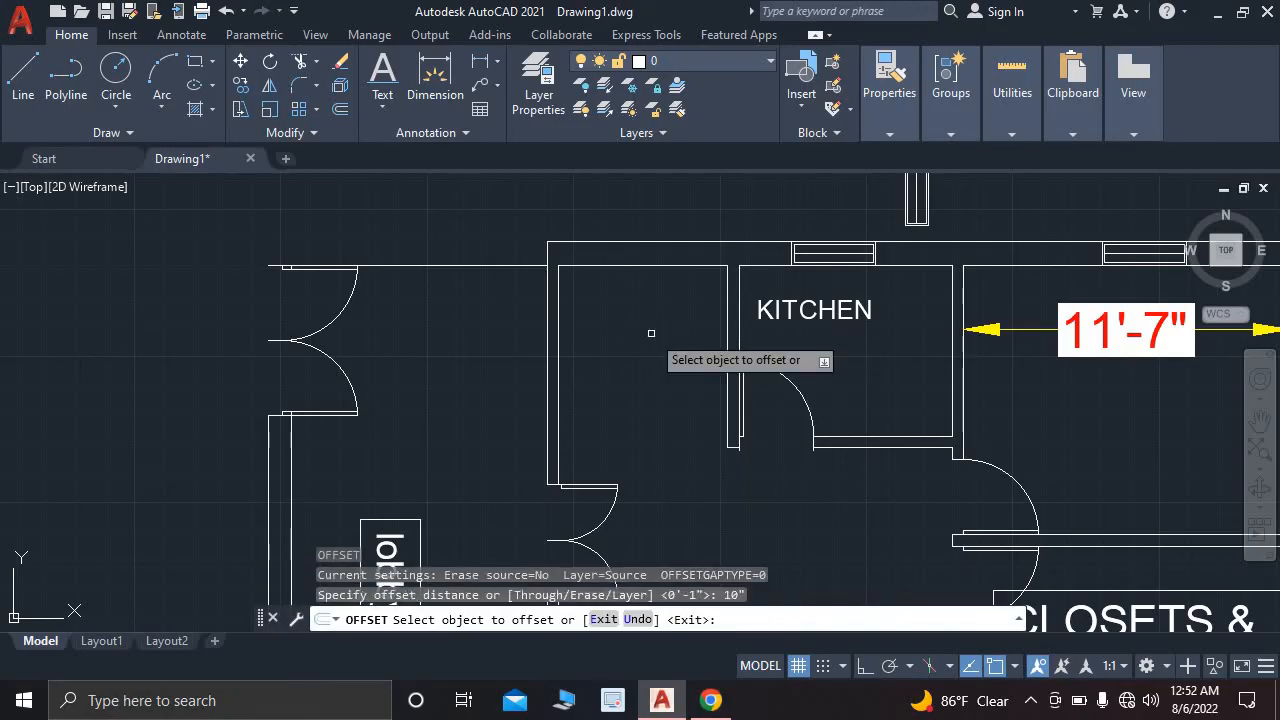
pyautogui.click(637, 266)
pyautogui.click(630, 284)
pyautogui.click(625, 289)
pyautogui.click(626, 312)
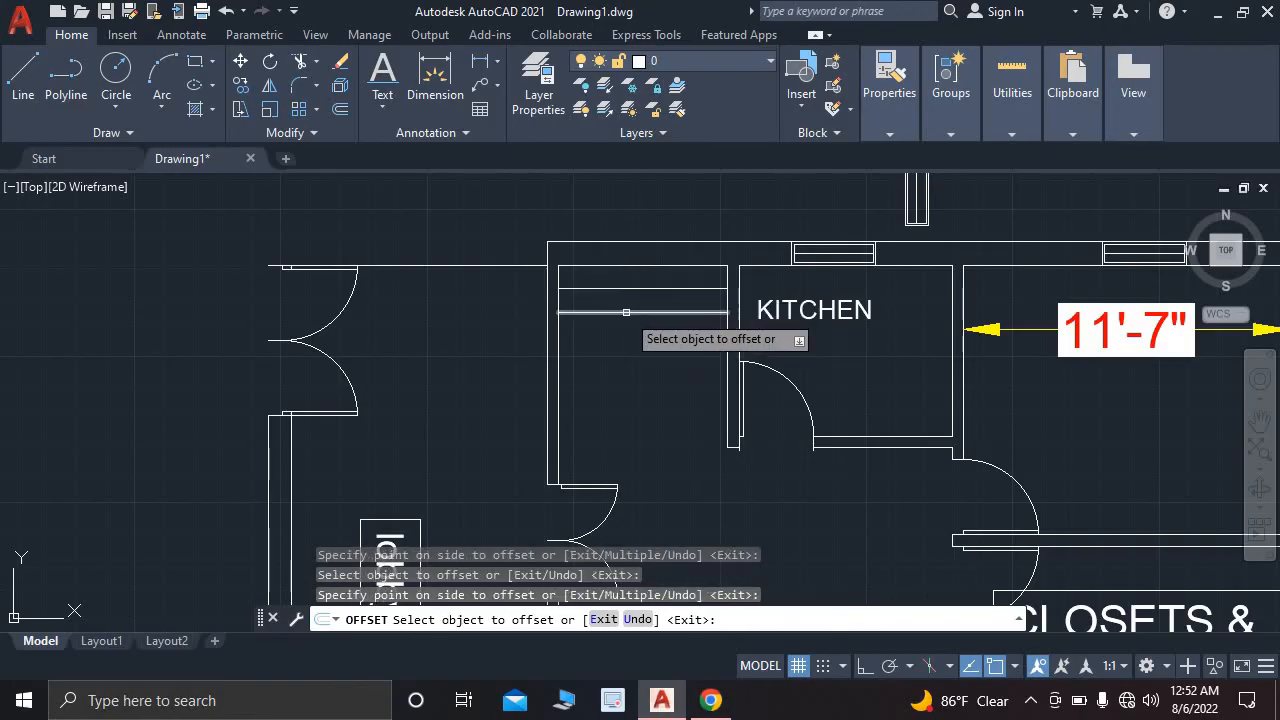
pyautogui.click(626, 312)
pyautogui.click(620, 326)
pyautogui.click(622, 335)
pyautogui.click(624, 350)
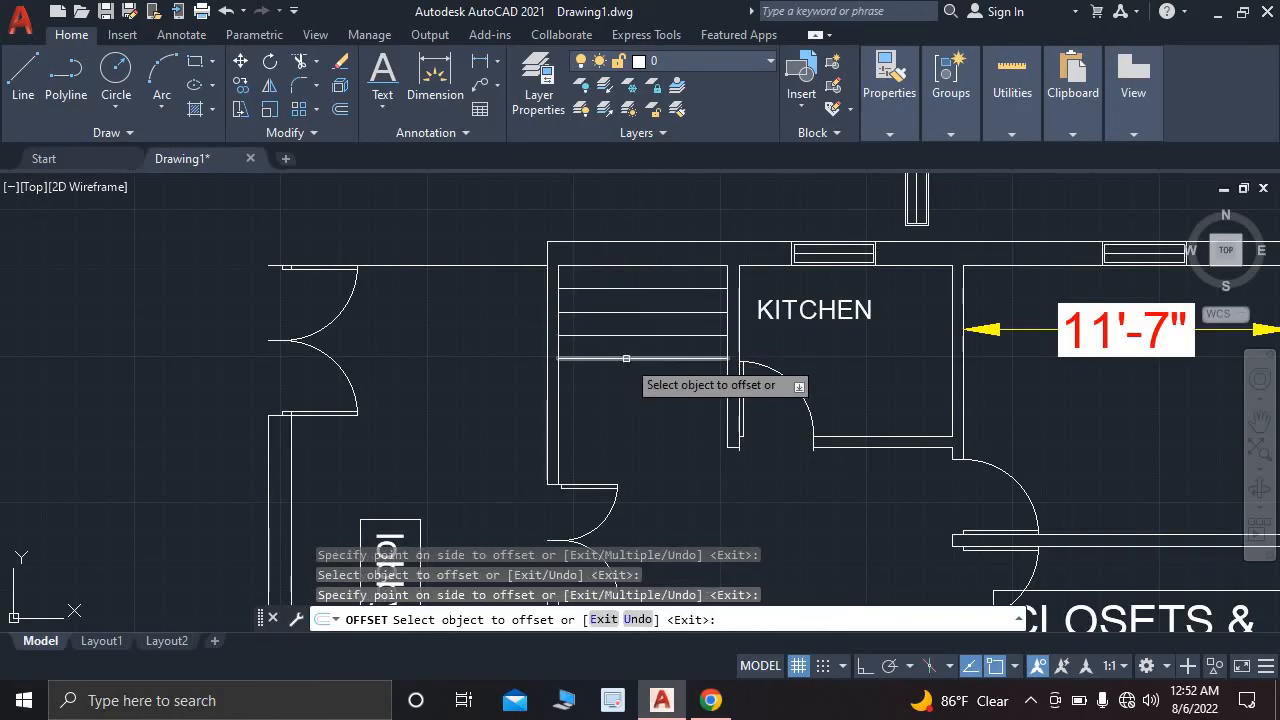
pyautogui.click(626, 358)
pyautogui.click(627, 378)
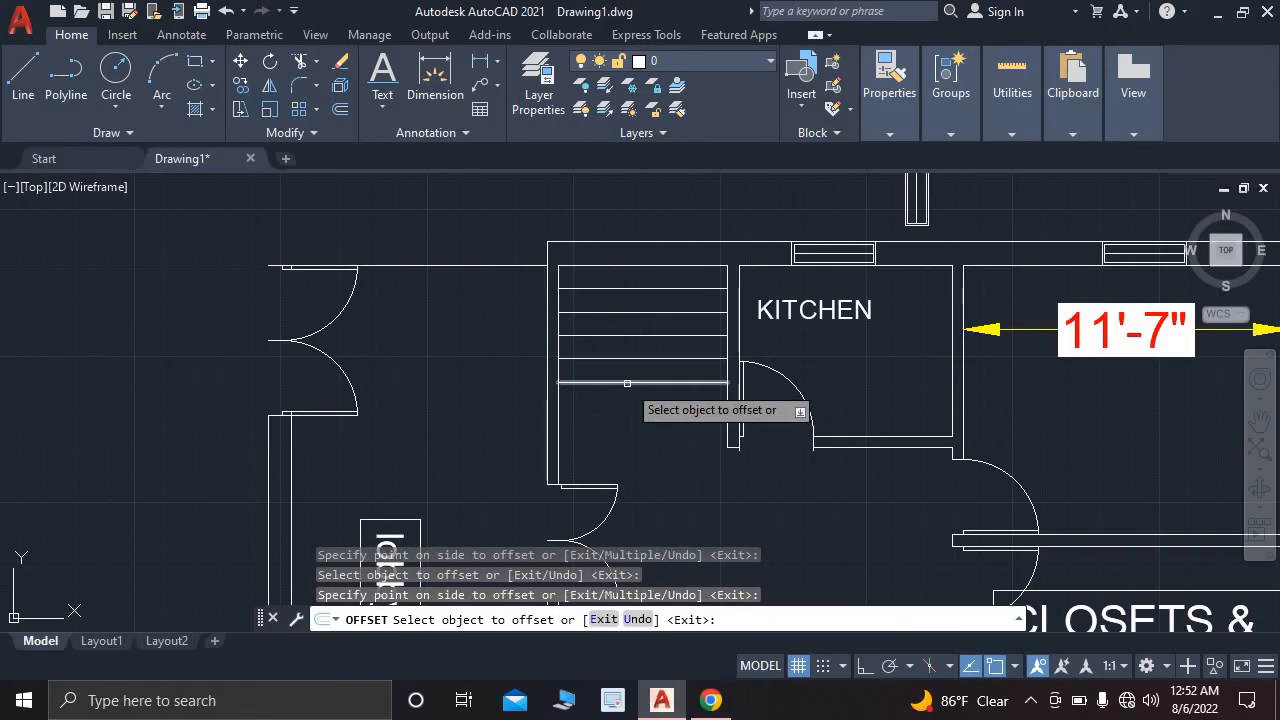
pyautogui.click(628, 381)
pyautogui.click(634, 398)
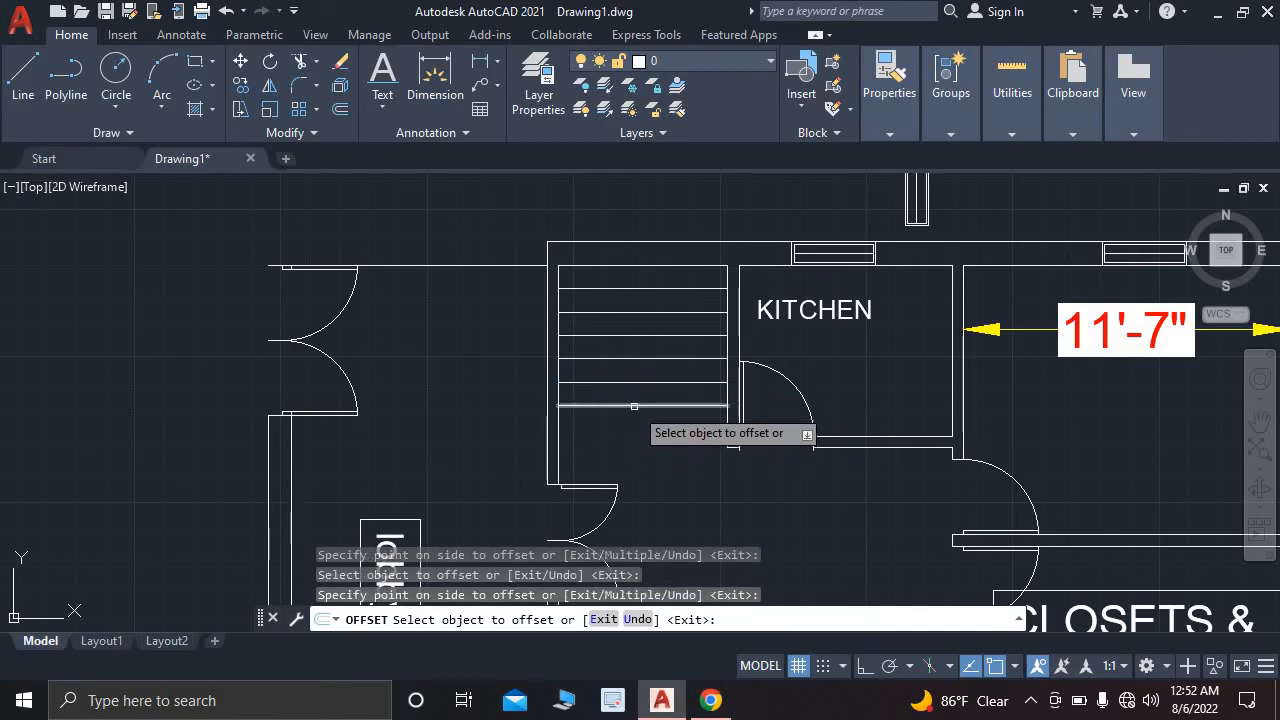
pyautogui.click(630, 405)
pyautogui.click(635, 430)
pyautogui.press('Escape')
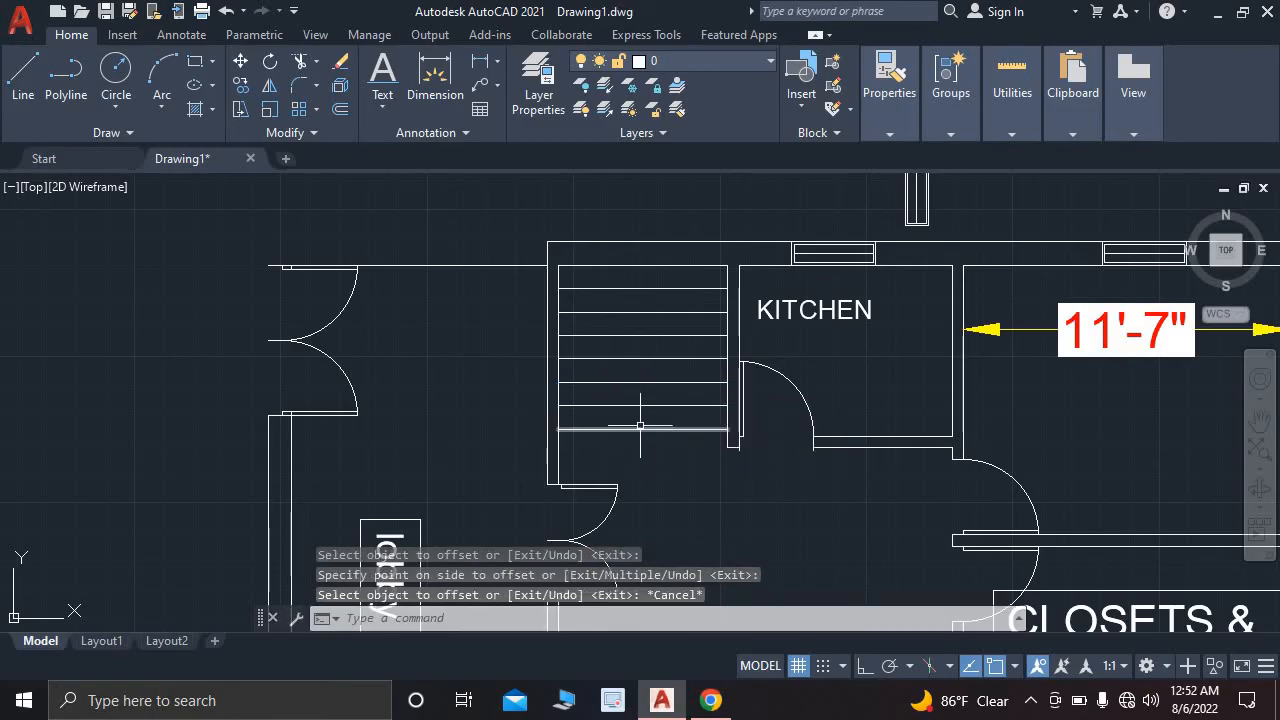
# - Draw a vertical line through the middle of the stair treads, from the inner north wall line to the last tread
pyautogui.scroll(5, 650, 440)
pyautogui.scroll(-4, 468, 454)
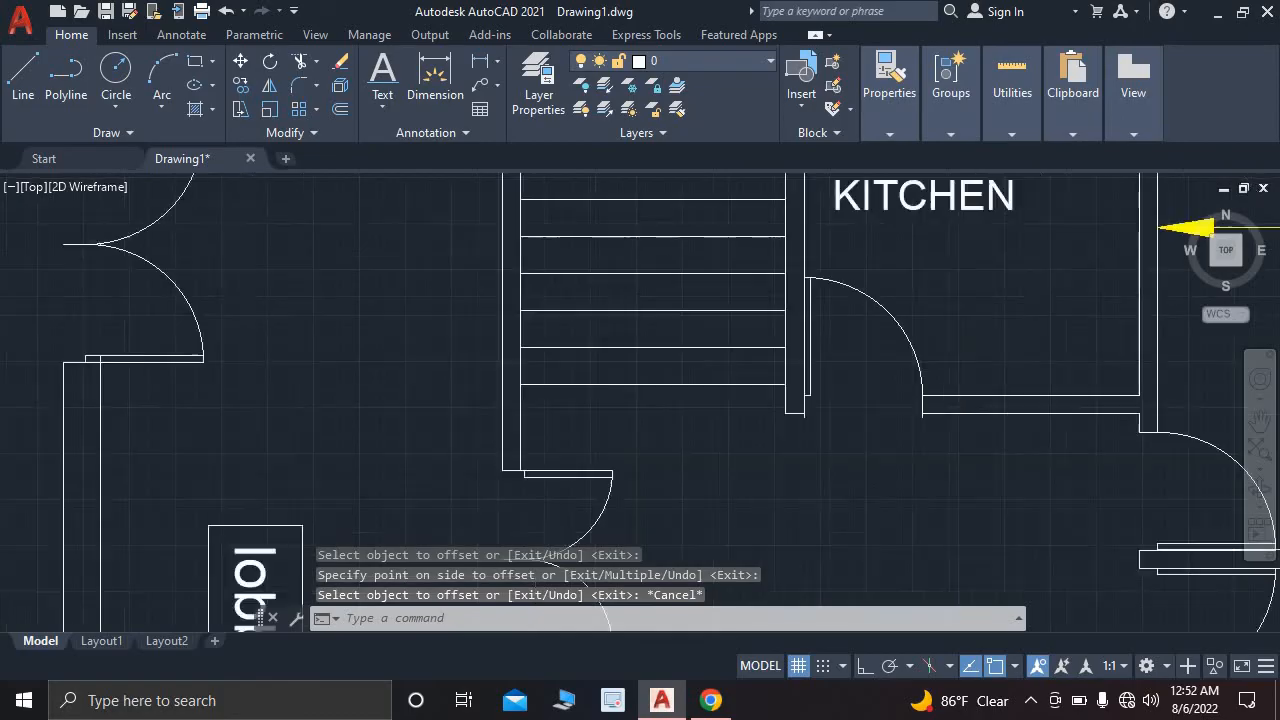
pyautogui.click(23, 72)
pyautogui.click(864, 667)
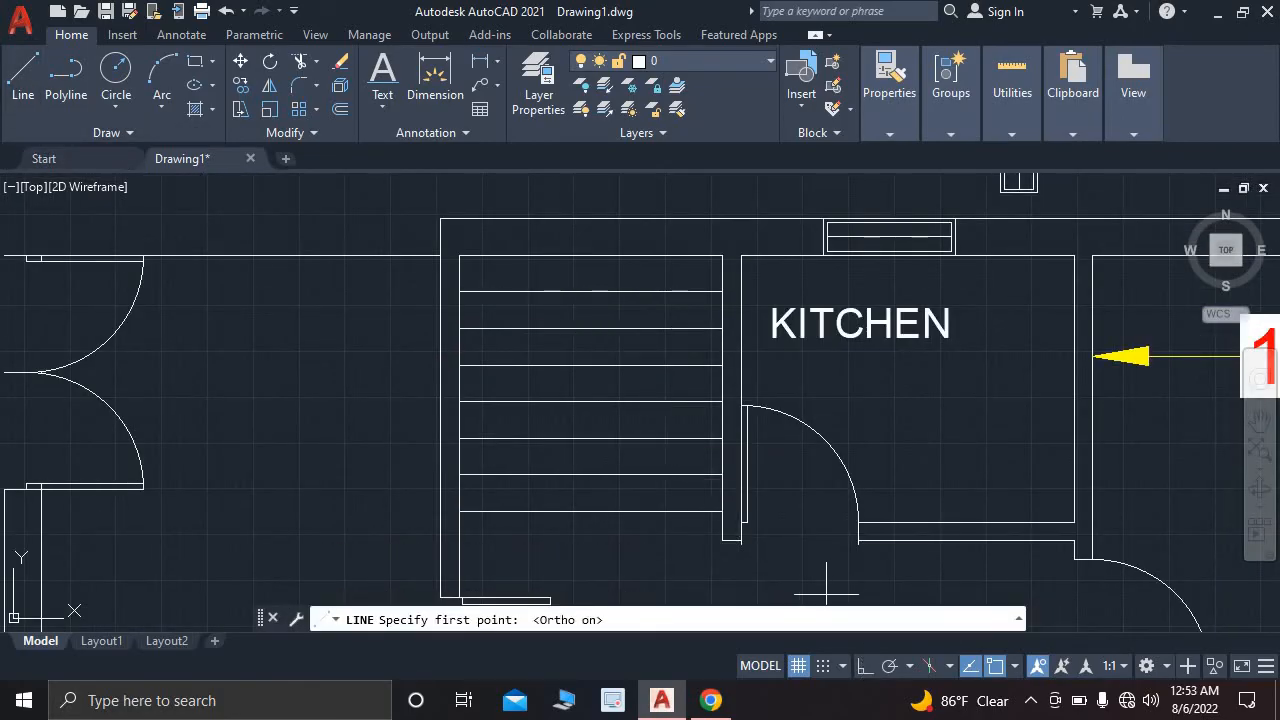
pyautogui.click(590, 255)
pyautogui.click(590, 512)
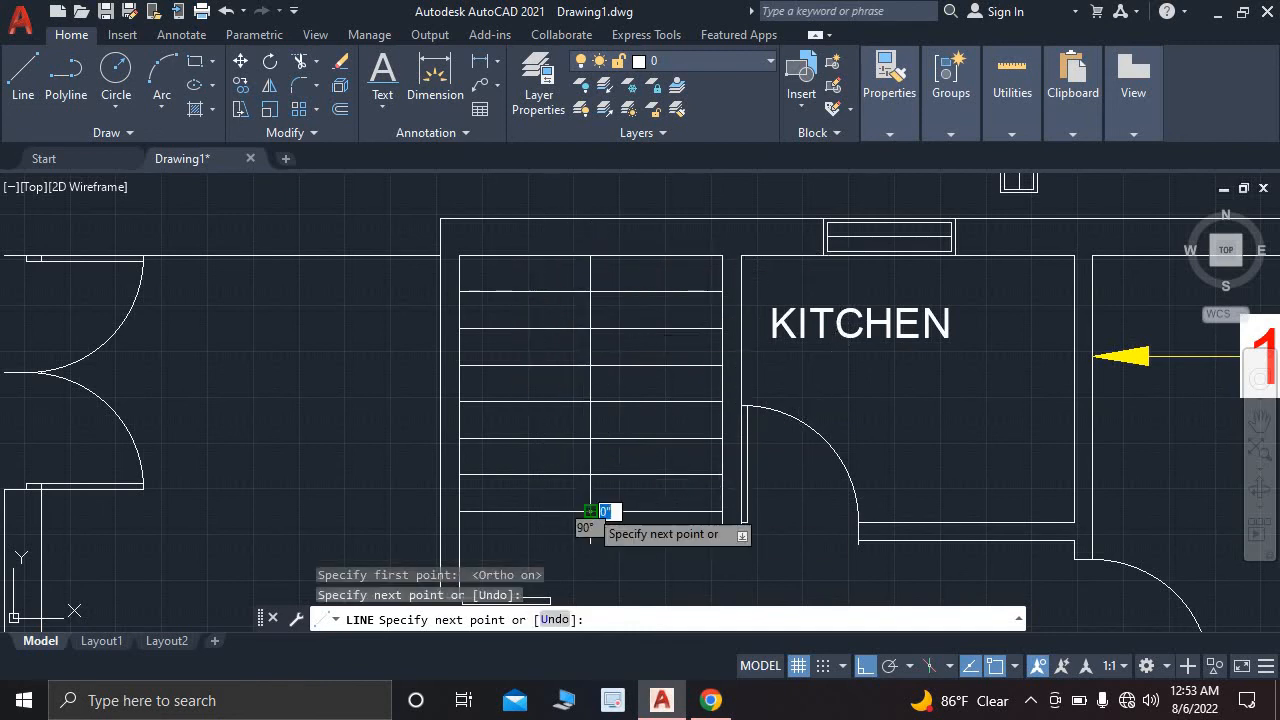
pyautogui.press('Escape')
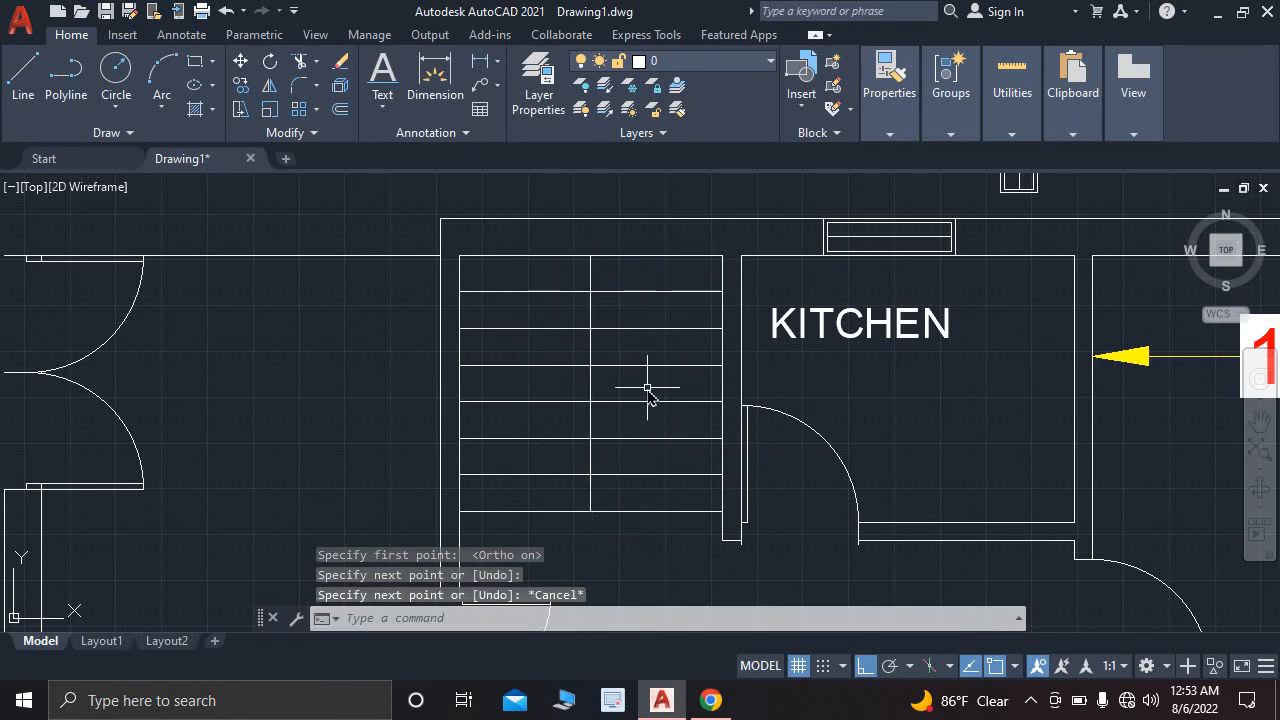
# - Offset the staircase's vertical centre line by .5" to both sides
pyautogui.write('o')
pyautogui.press('Return')
pyautogui.write('1')
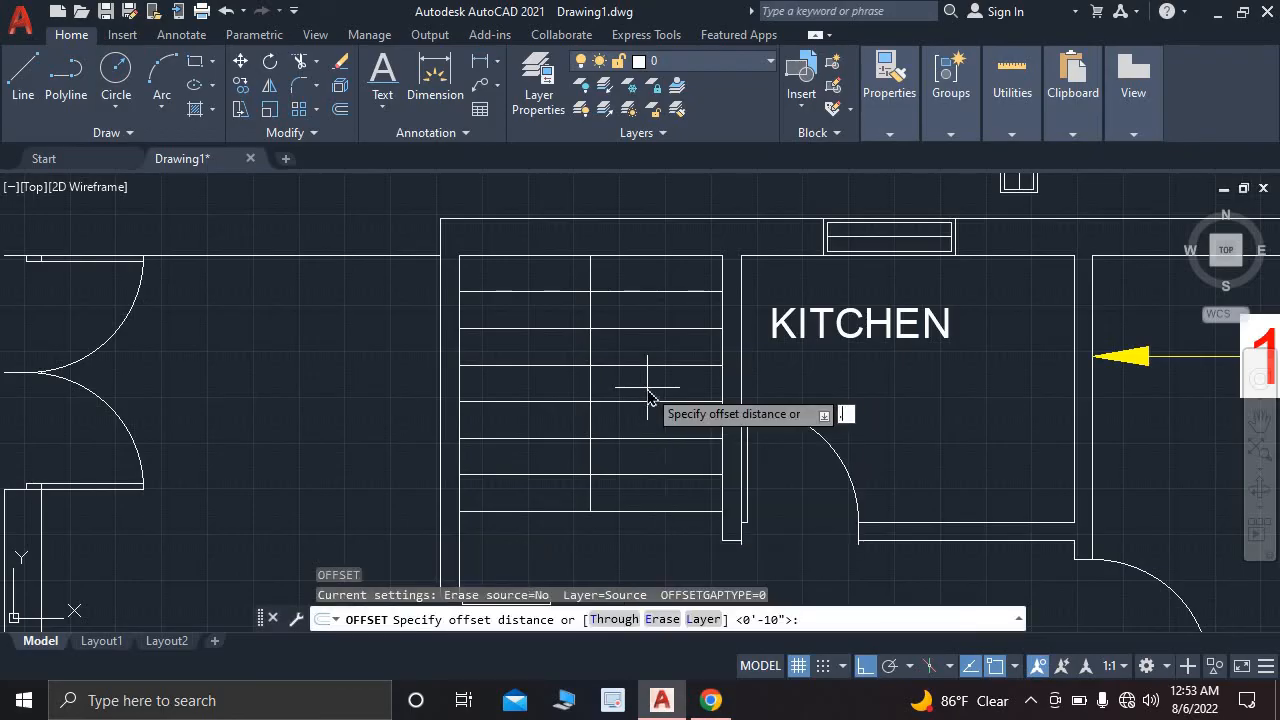
pyautogui.press('Return')
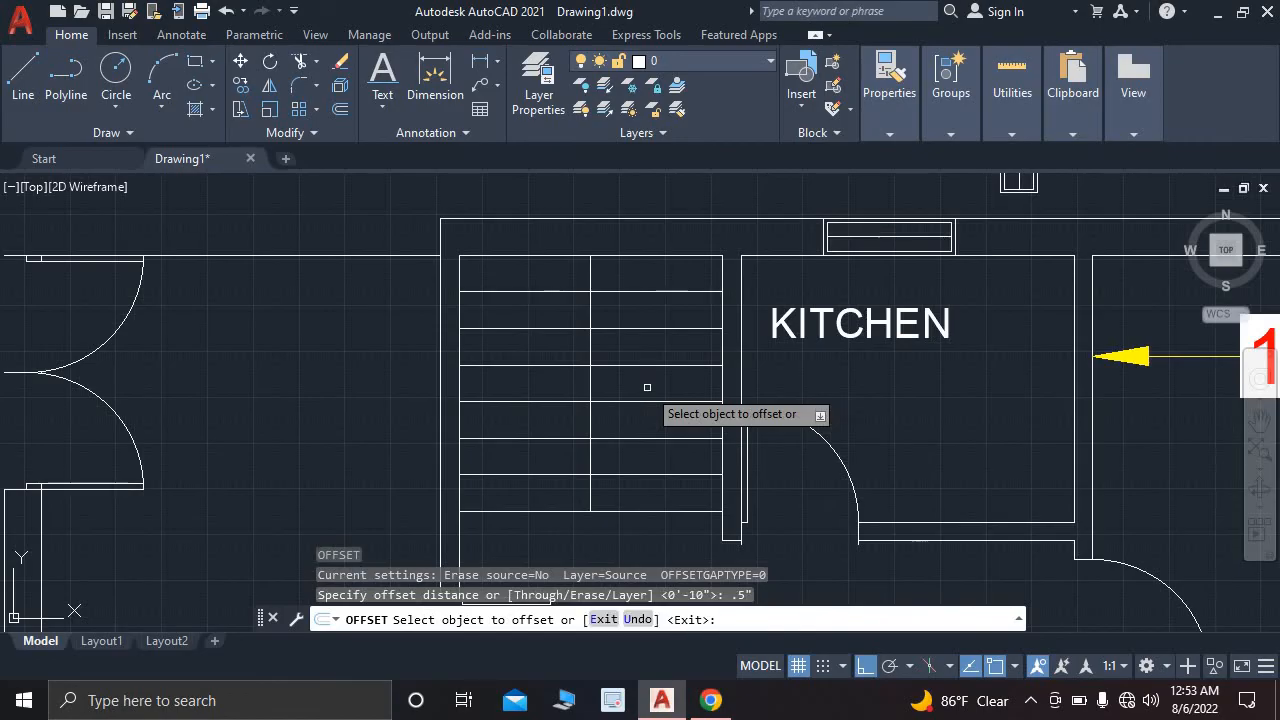
pyautogui.scroll(5, 590, 368)
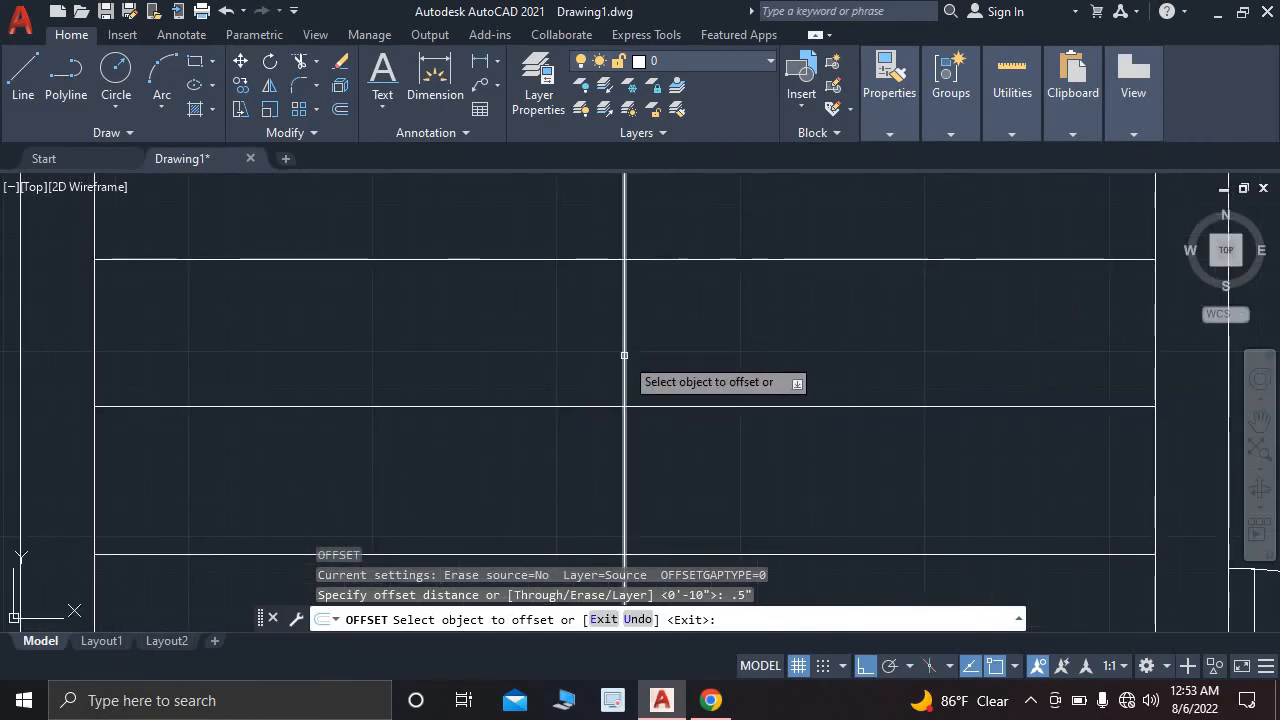
pyautogui.click(624, 355)
pyautogui.click(654, 357)
pyautogui.click(622, 357)
pyautogui.click(597, 345)
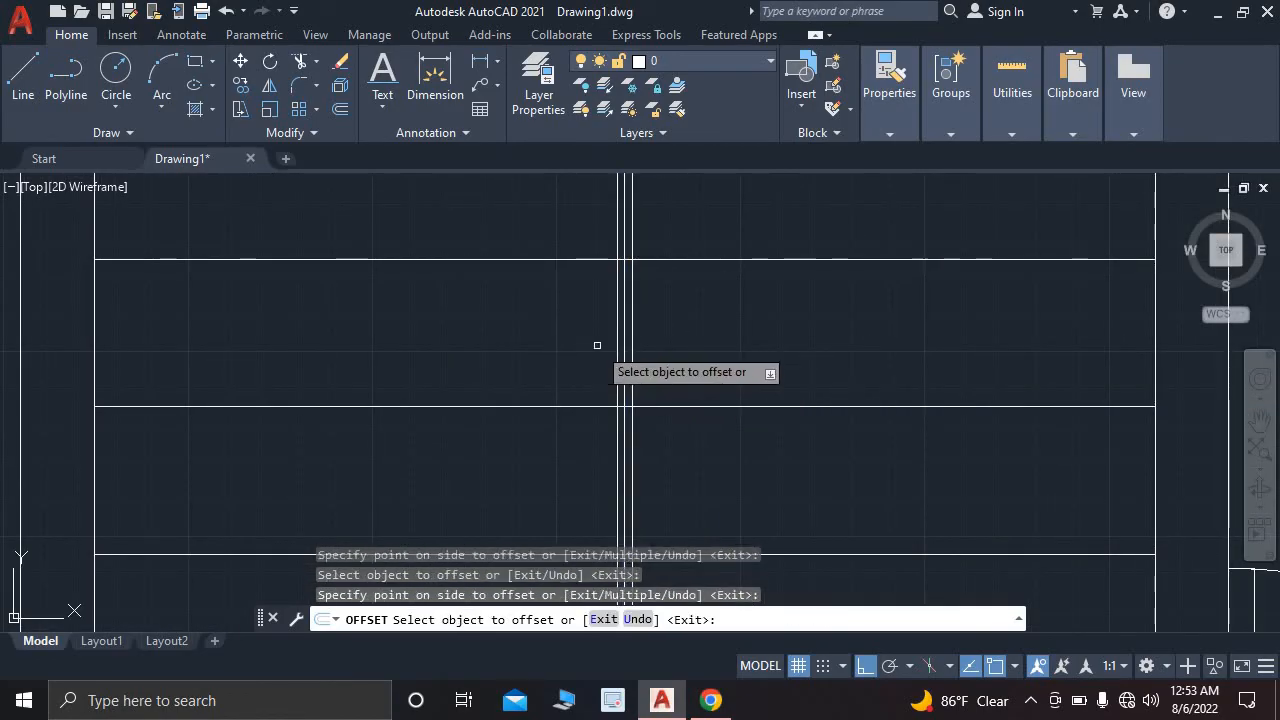
pyautogui.press('Escape')
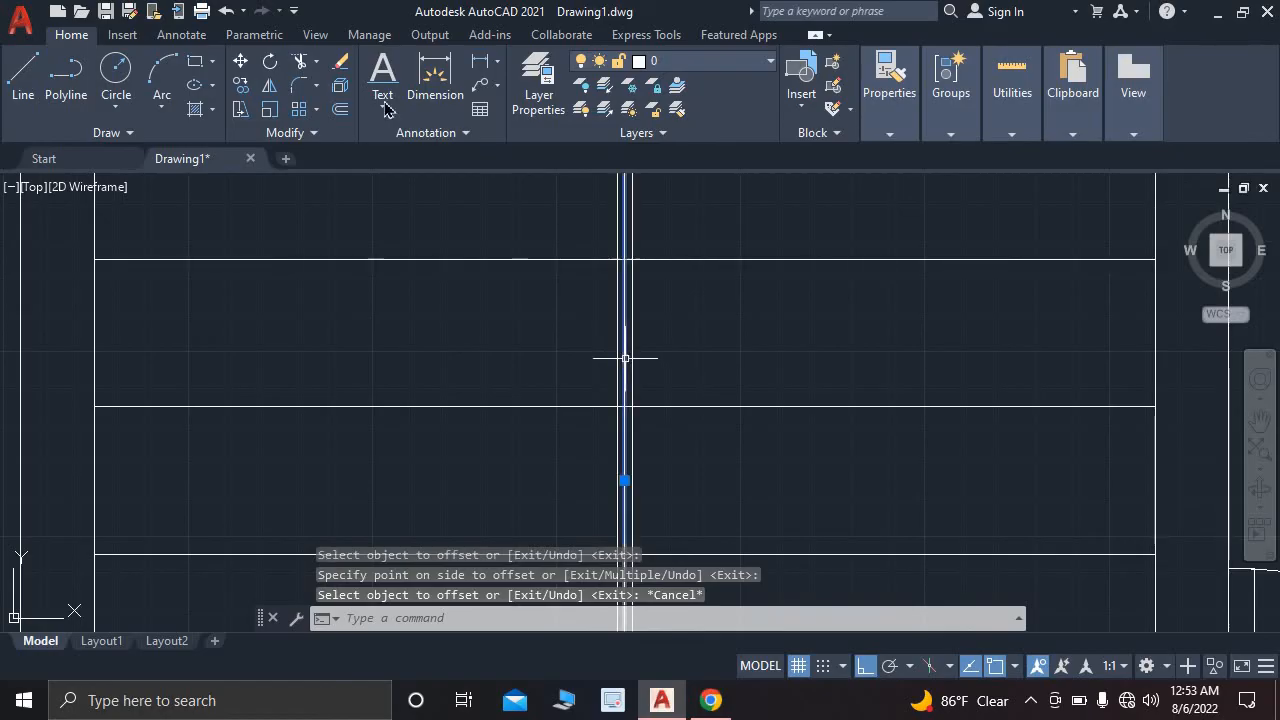
# - Delete the staircase's original vertical centre line, keeping the two offset lines on either side
pyautogui.press('Delete')
pyautogui.scroll(-5, 600, 300)
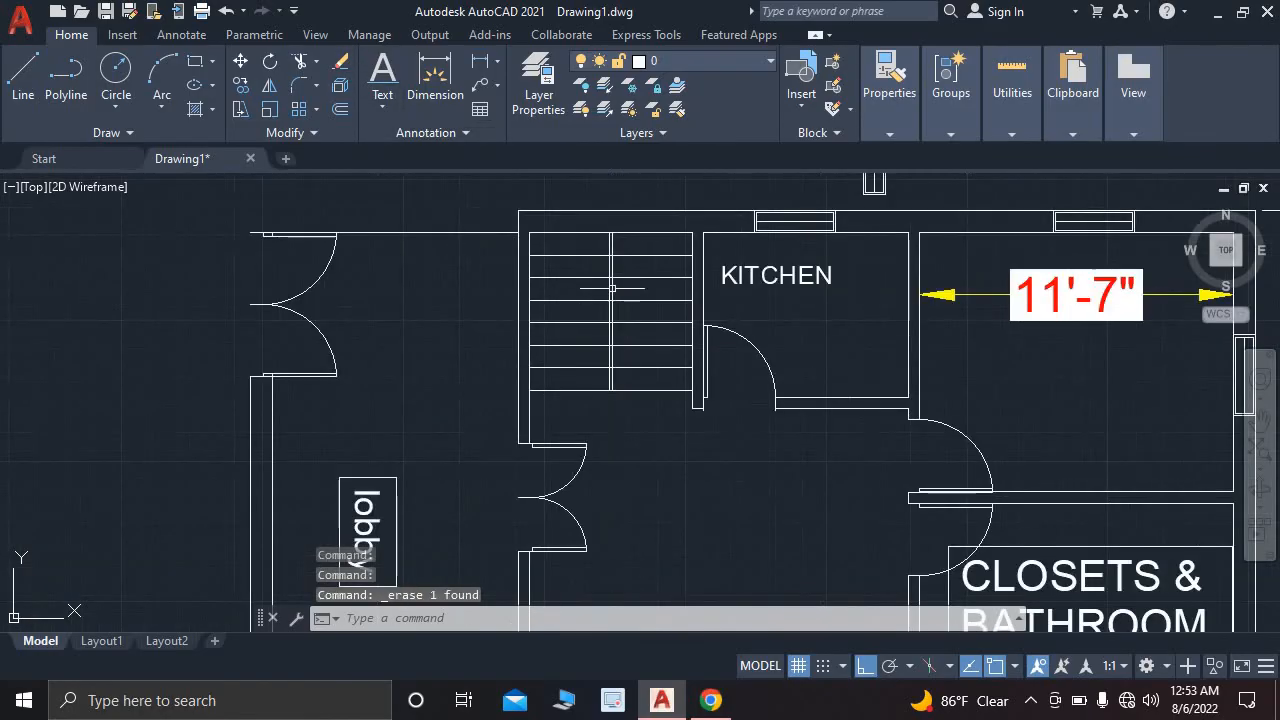
pyautogui.scroll(4, 614, 291)
pyautogui.moveTo(614, 291); pyautogui.dragTo(590, 340, button='middle')
pyautogui.scroll(2, 598, 355)
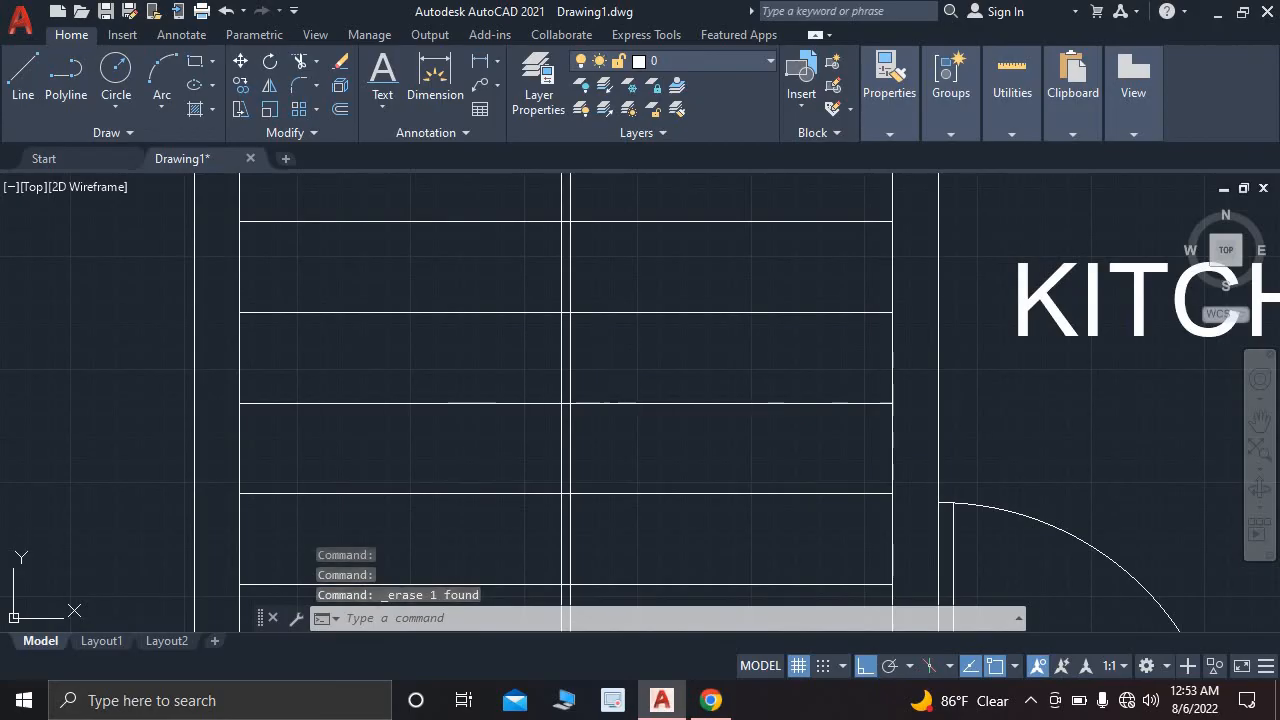
# - Trim the short tread segments between the staircase's two centre lines, working from the northern treads southward
pyautogui.write('tr')
pyautogui.press('Return')
pyautogui.moveTo(596, 276); pyautogui.dragTo(549, 219, button='middle')
pyautogui.scroll(2, 584, 415)
pyautogui.scroll(4, 539, 385)
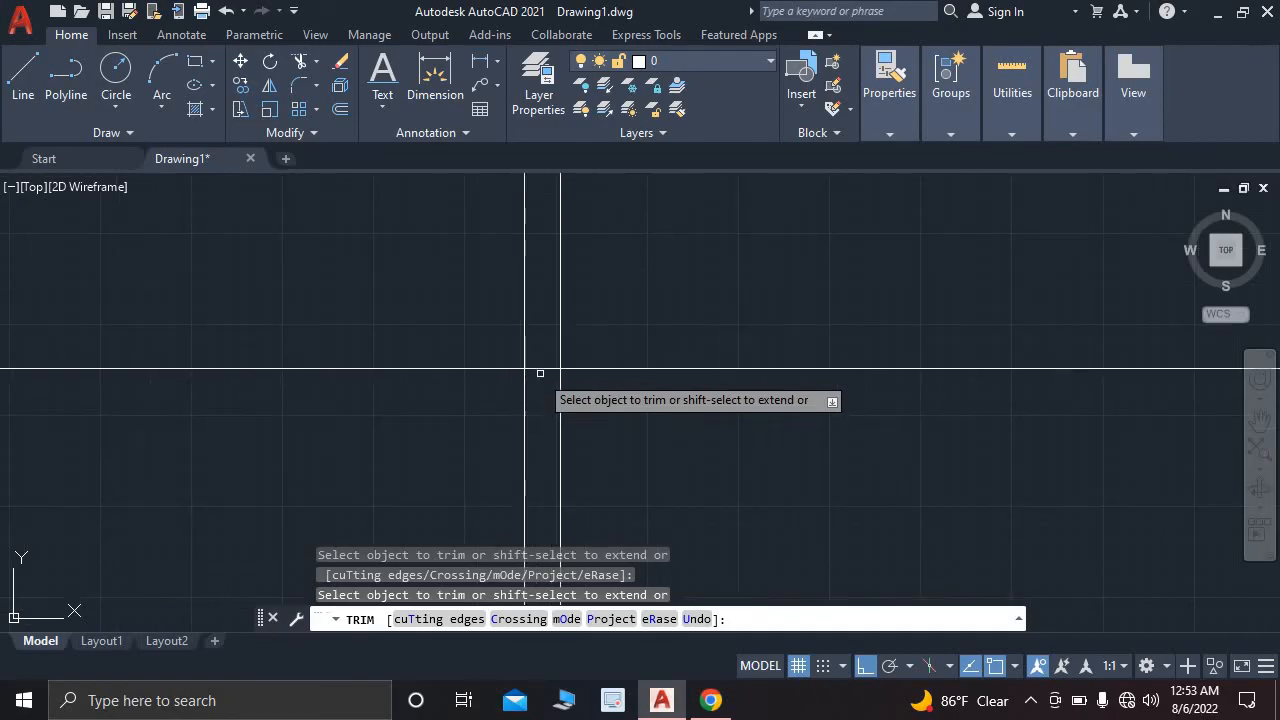
pyautogui.scroll(-3, 545, 350)
pyautogui.scroll(4, 490, 408)
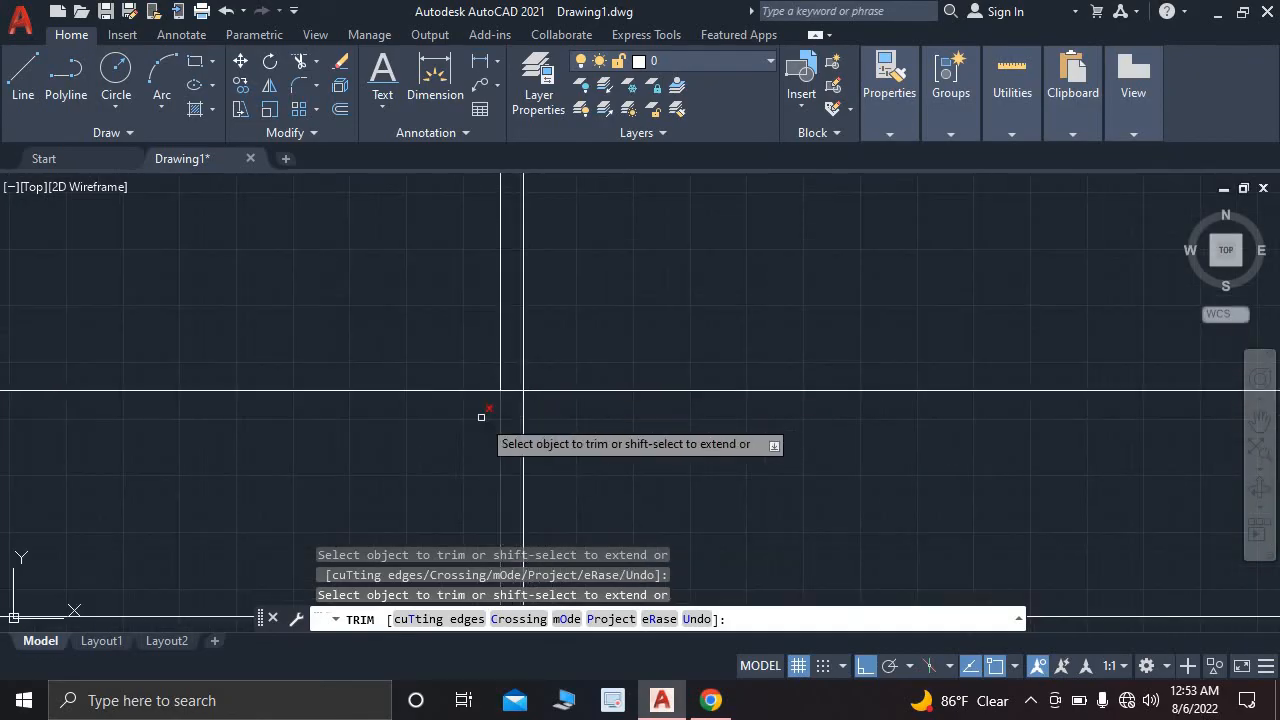
pyautogui.scroll(-3, 513, 389)
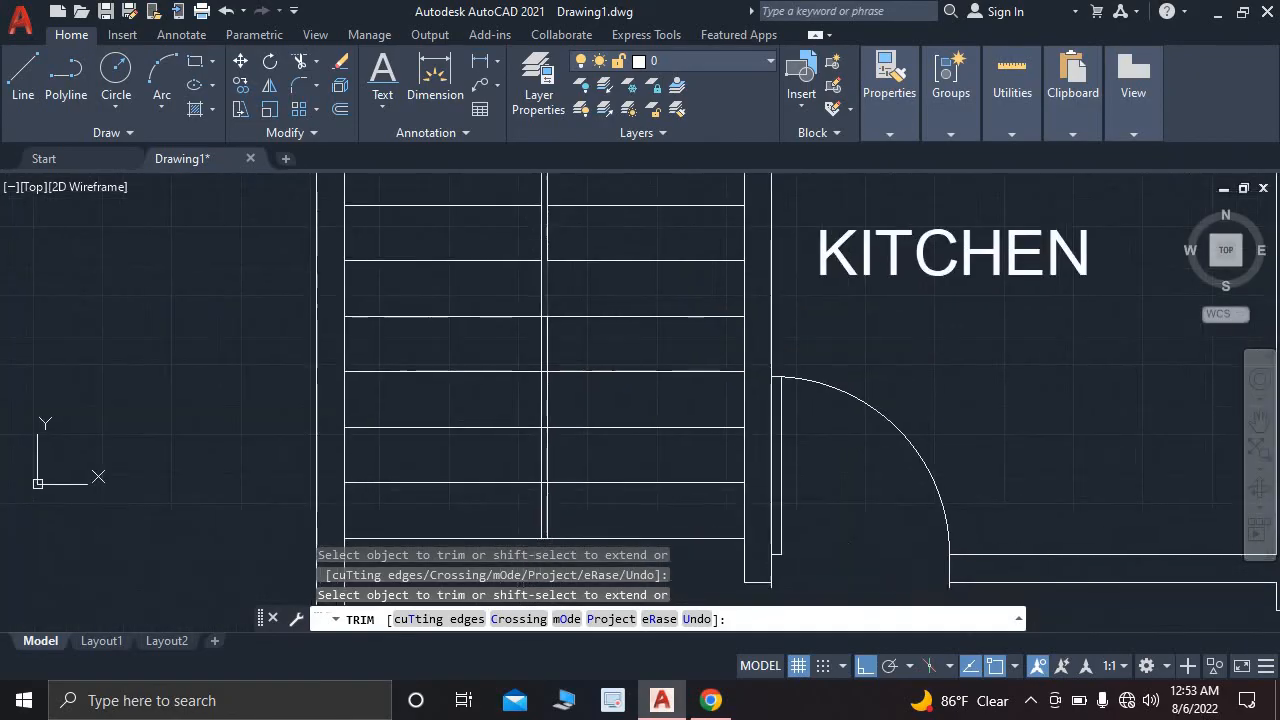
pyautogui.scroll(4, 545, 285)
pyautogui.scroll(-3, 543, 330)
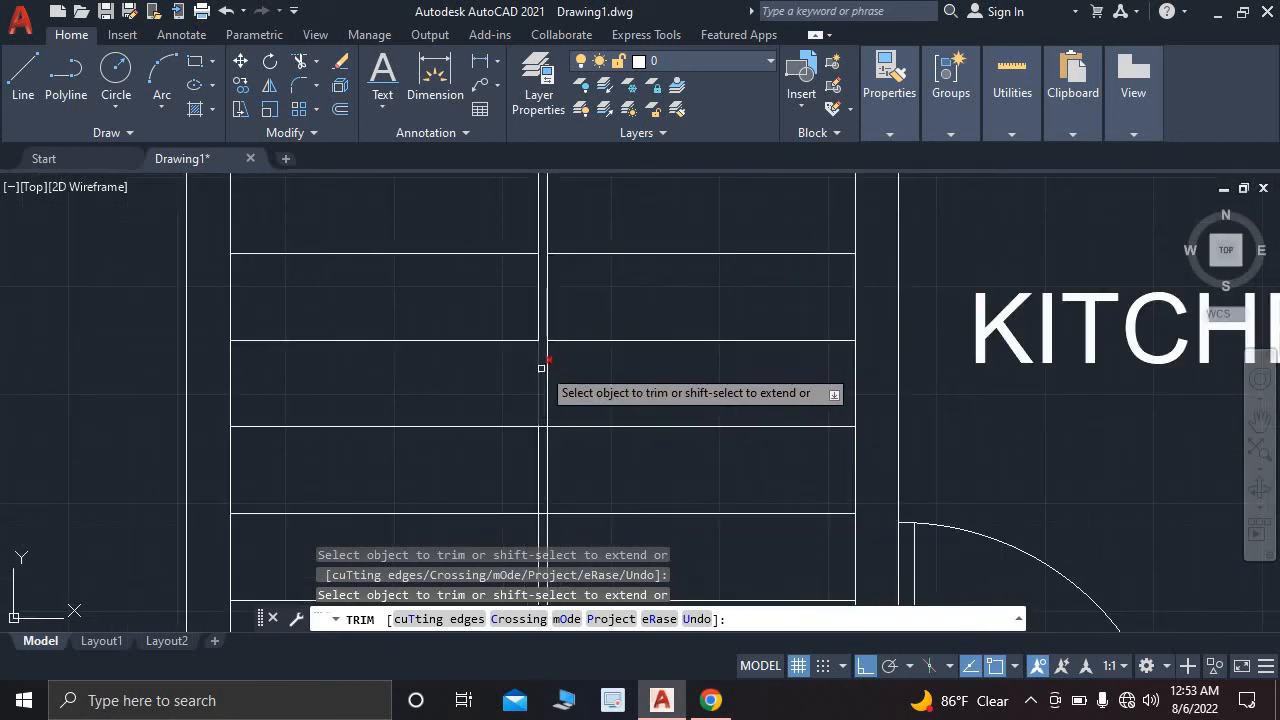
pyautogui.scroll(4, 528, 428)
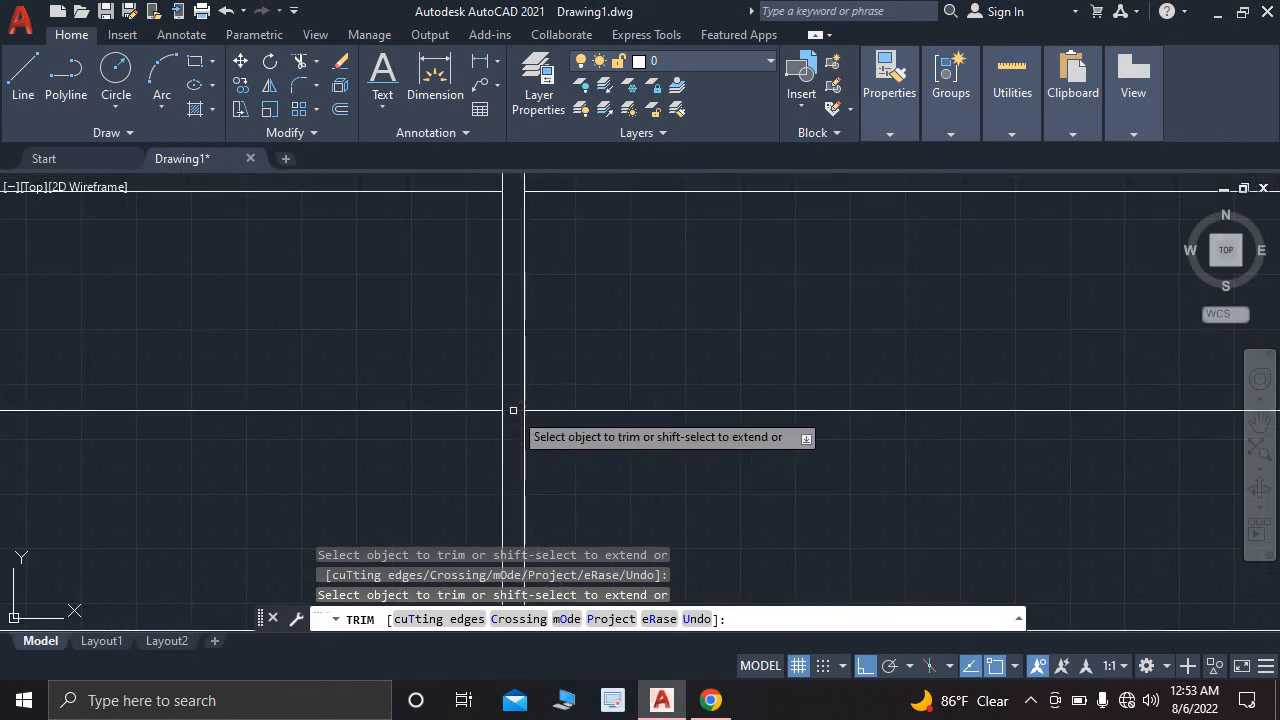
pyautogui.scroll(-3, 513, 410)
pyautogui.scroll(5, 514, 414)
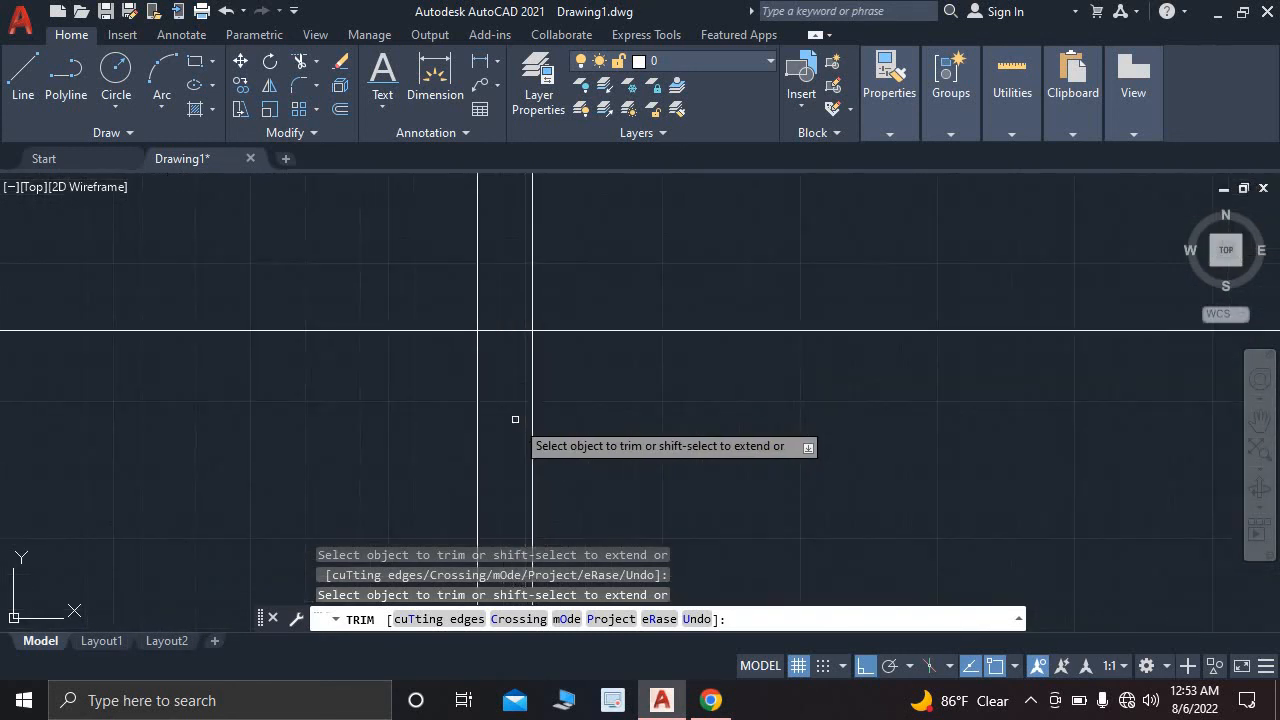
pyautogui.scroll(-4, 505, 350)
pyautogui.scroll(2, 490, 395)
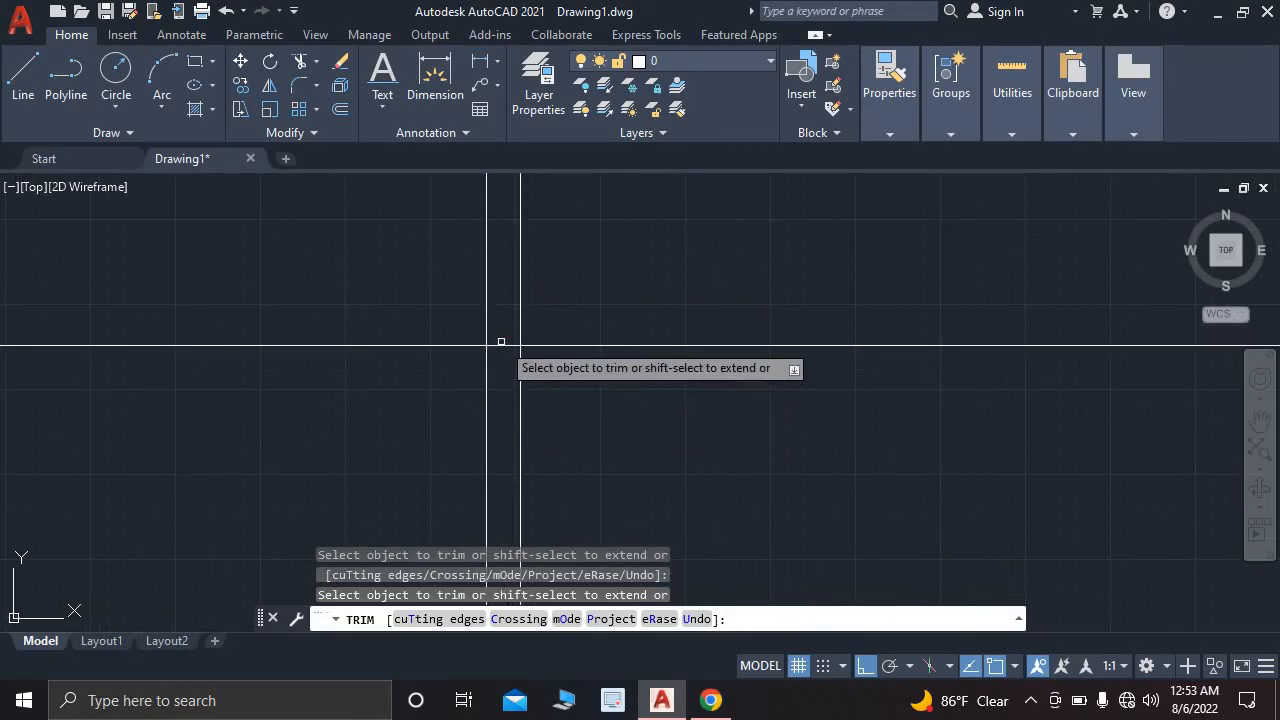
pyautogui.click(501, 345)
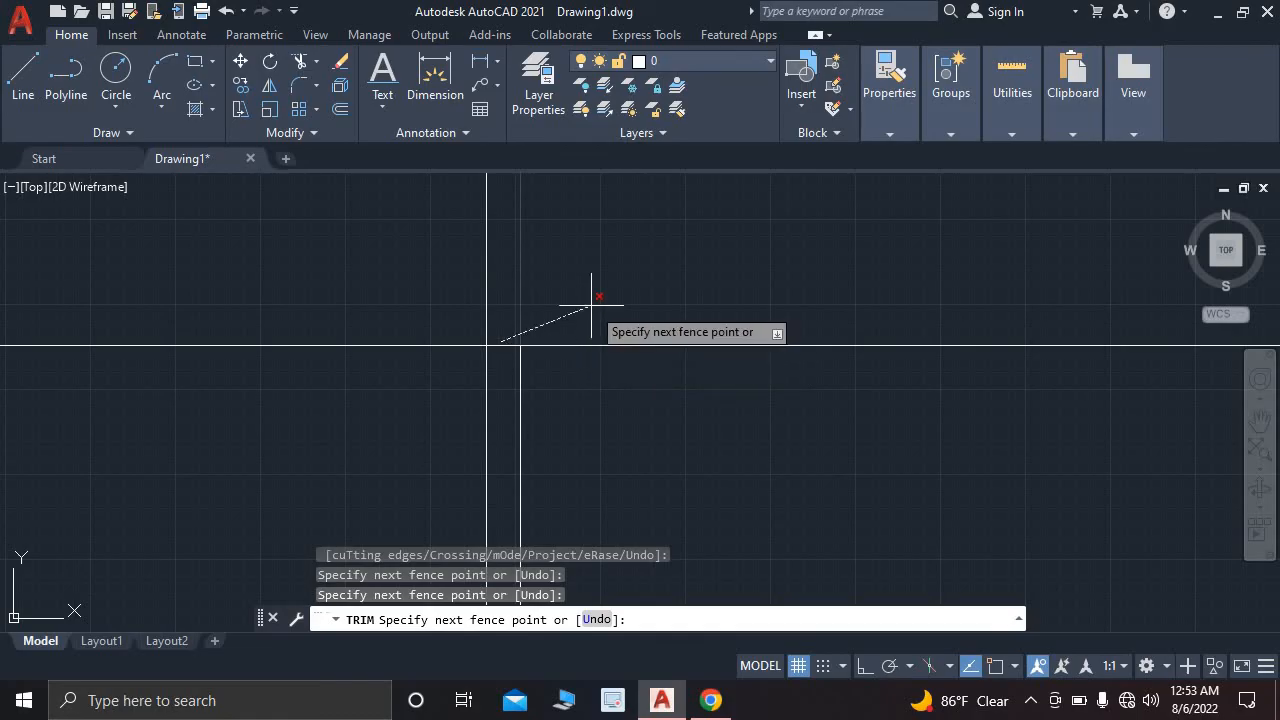
pyautogui.press('Escape')
# - Trim the remaining tread segments between the two centre lines at the southern end of the staircase
pyautogui.write('tr')
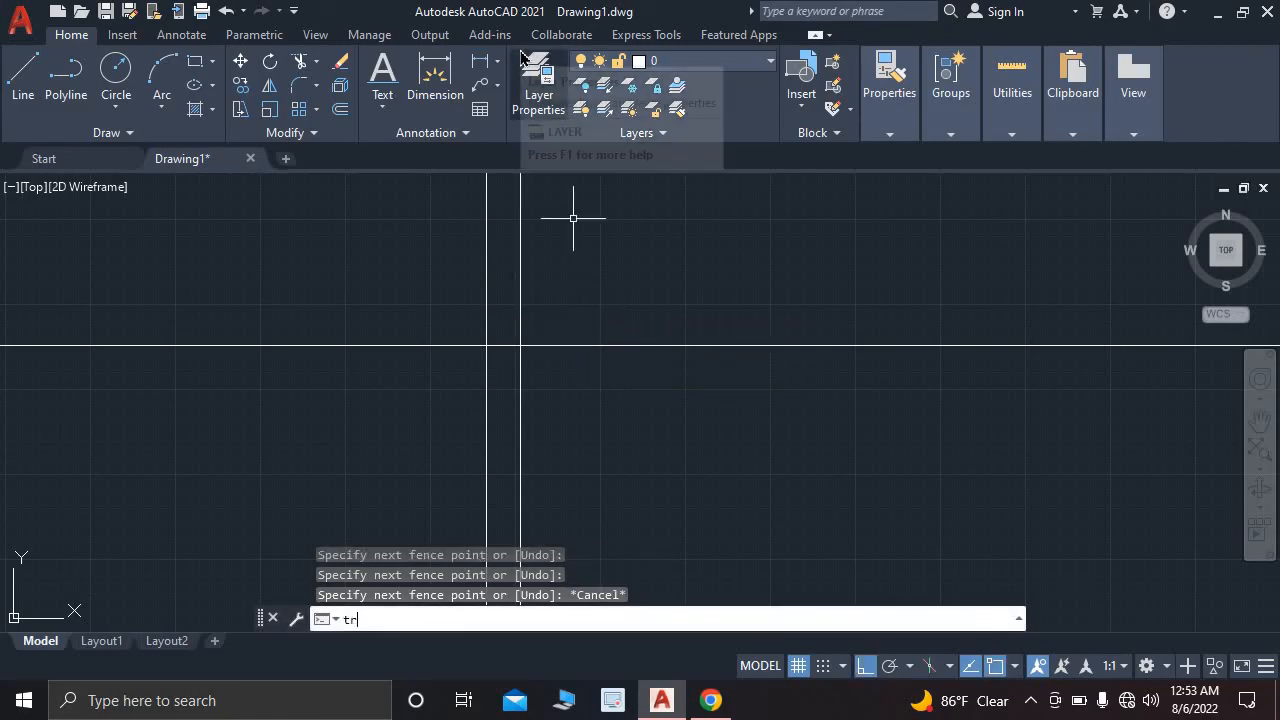
pyautogui.press('Return')
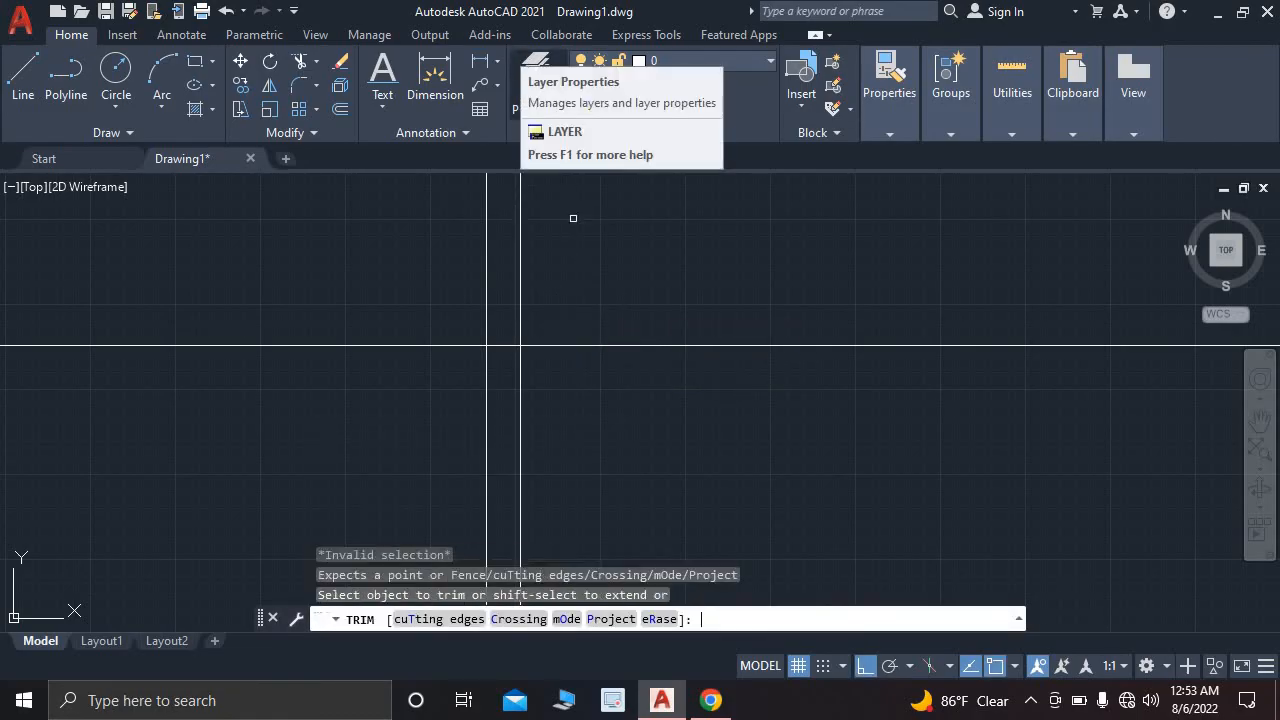
pyautogui.click(505, 344)
pyautogui.scroll(-3, 469, 229)
pyautogui.scroll(5, 520, 323)
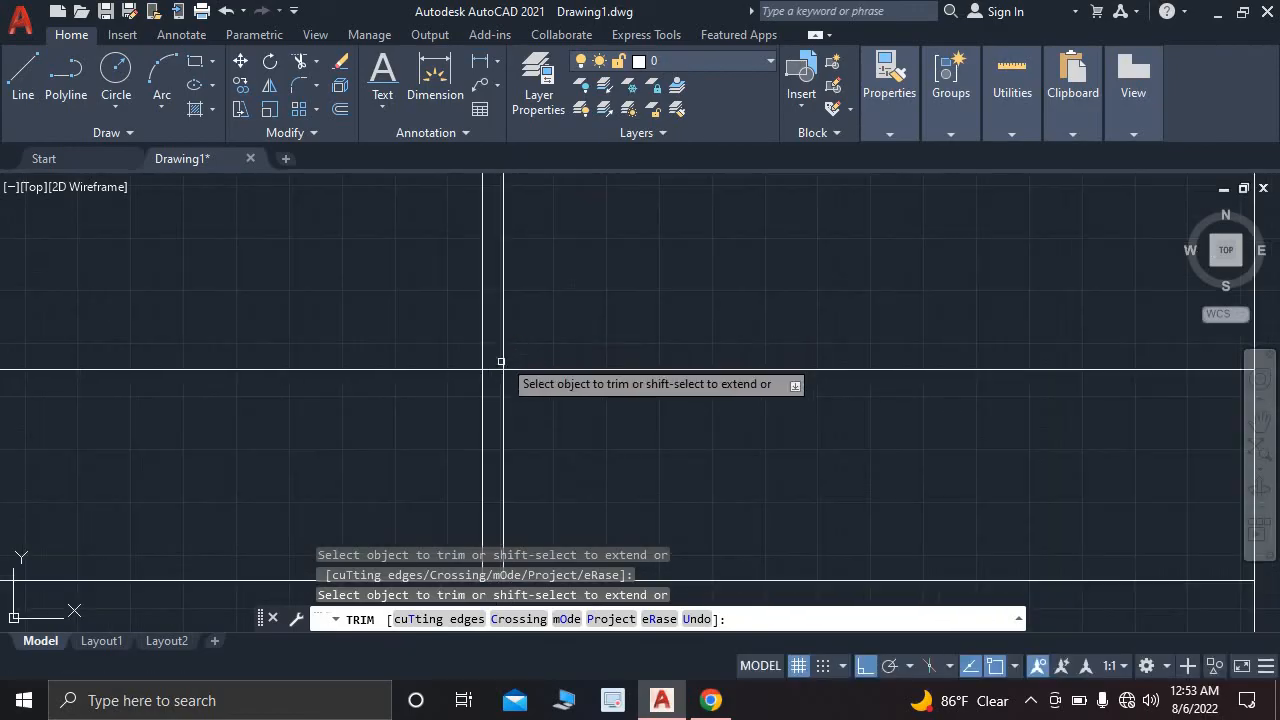
pyautogui.scroll(-3, 493, 373)
pyautogui.scroll(3, 637, 320)
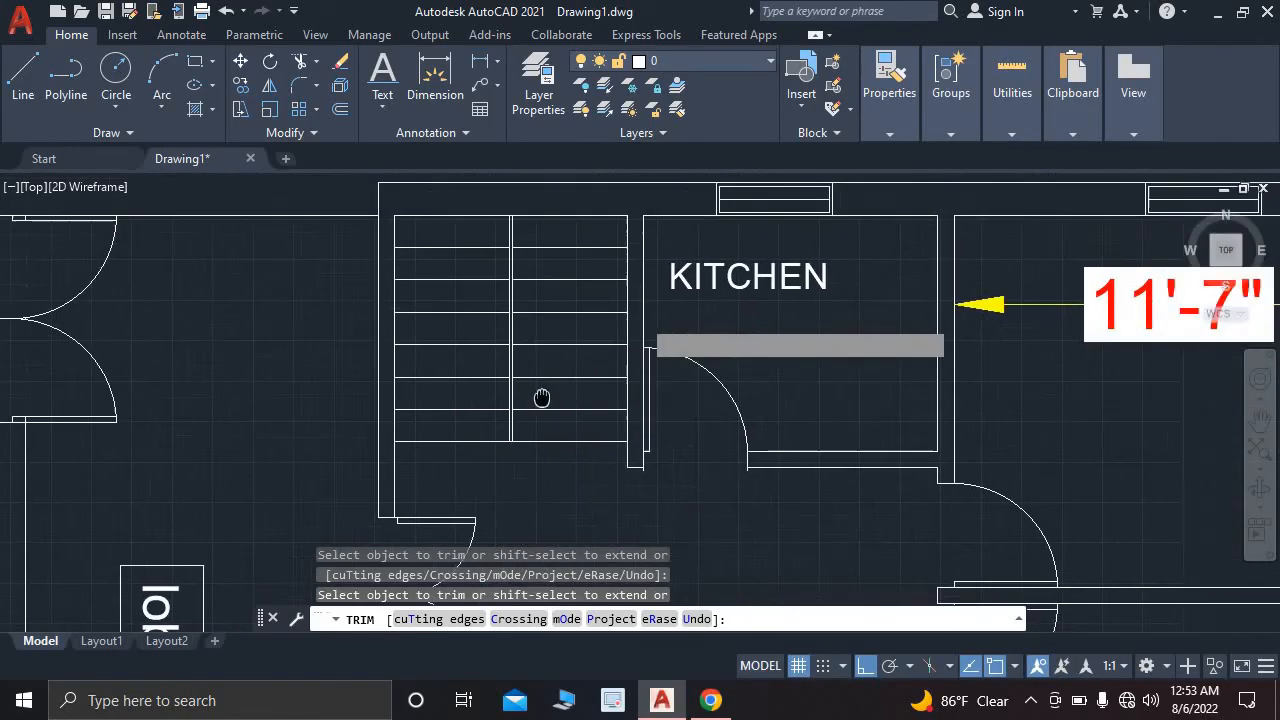
pyautogui.press('Escape')
pyautogui.scroll(-3, 489, 385)
pyautogui.scroll(2, 529, 405)
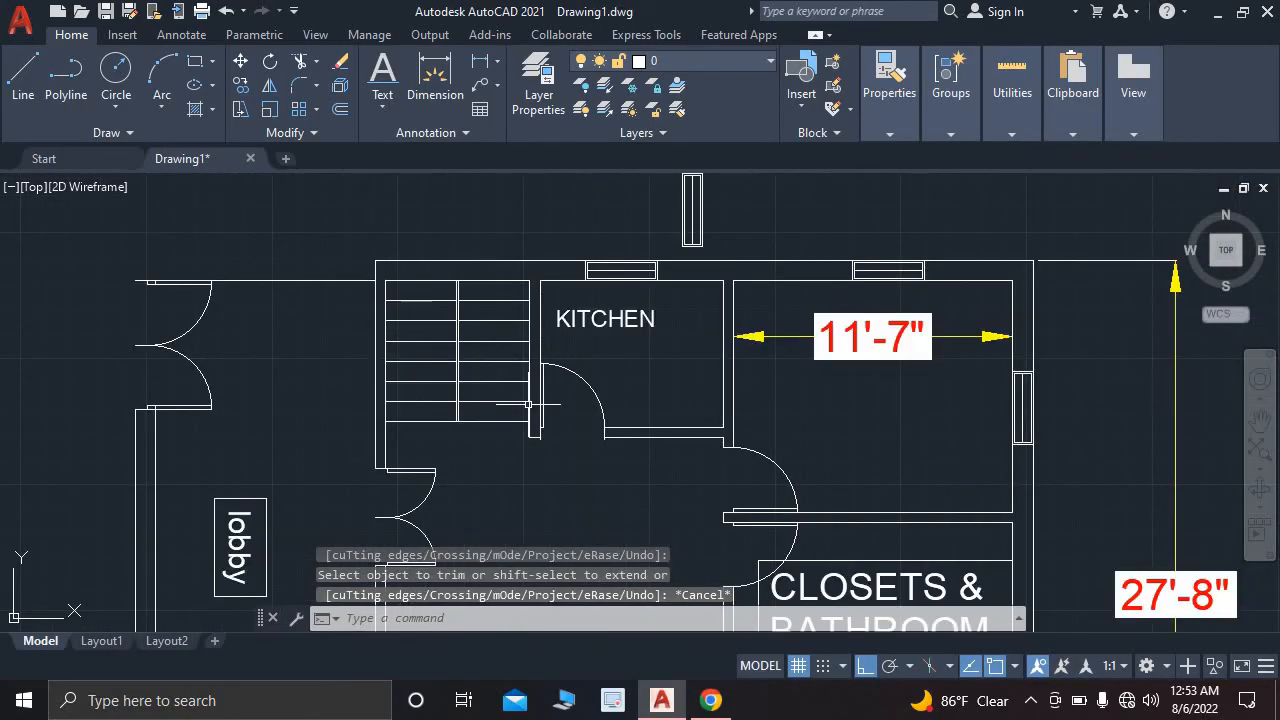
pyautogui.scroll(-2, 529, 405)
pyautogui.scroll(4, 450, 309)
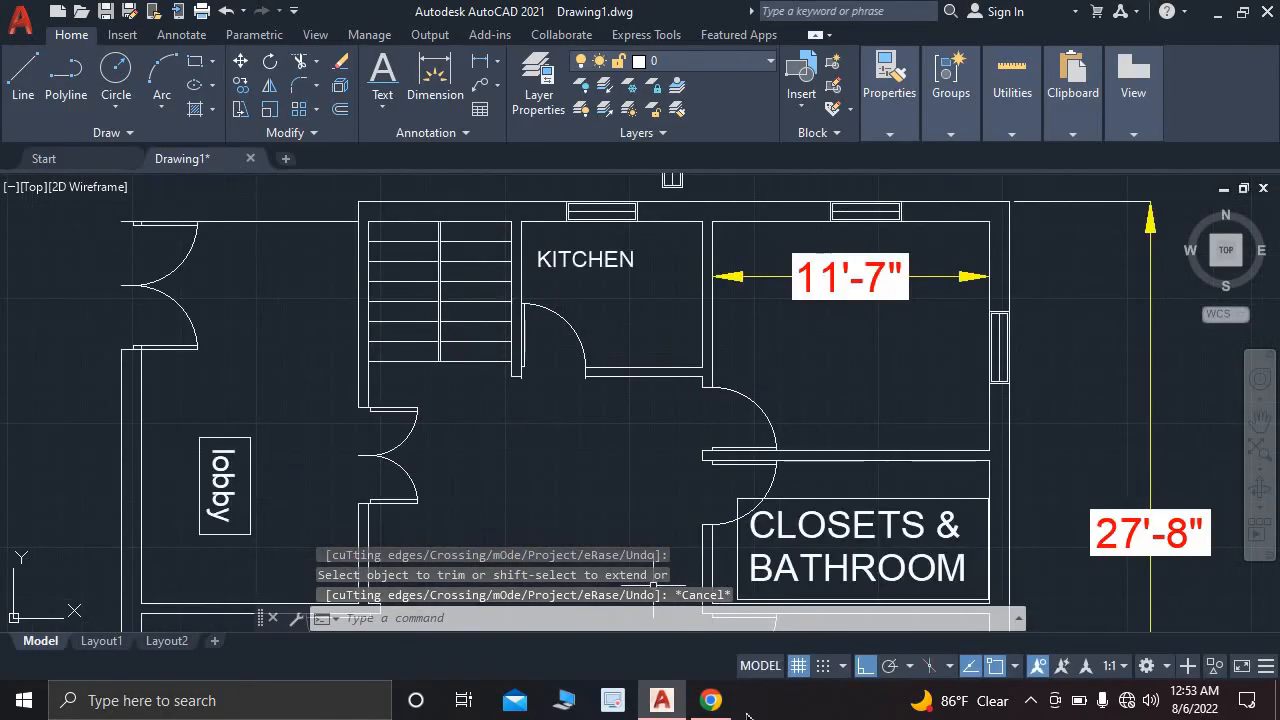
# - Check the staircase in the Chrome reference image, return to AutoCAD and trim away the east half of the three southernmost treads
pyautogui.click(712, 702)
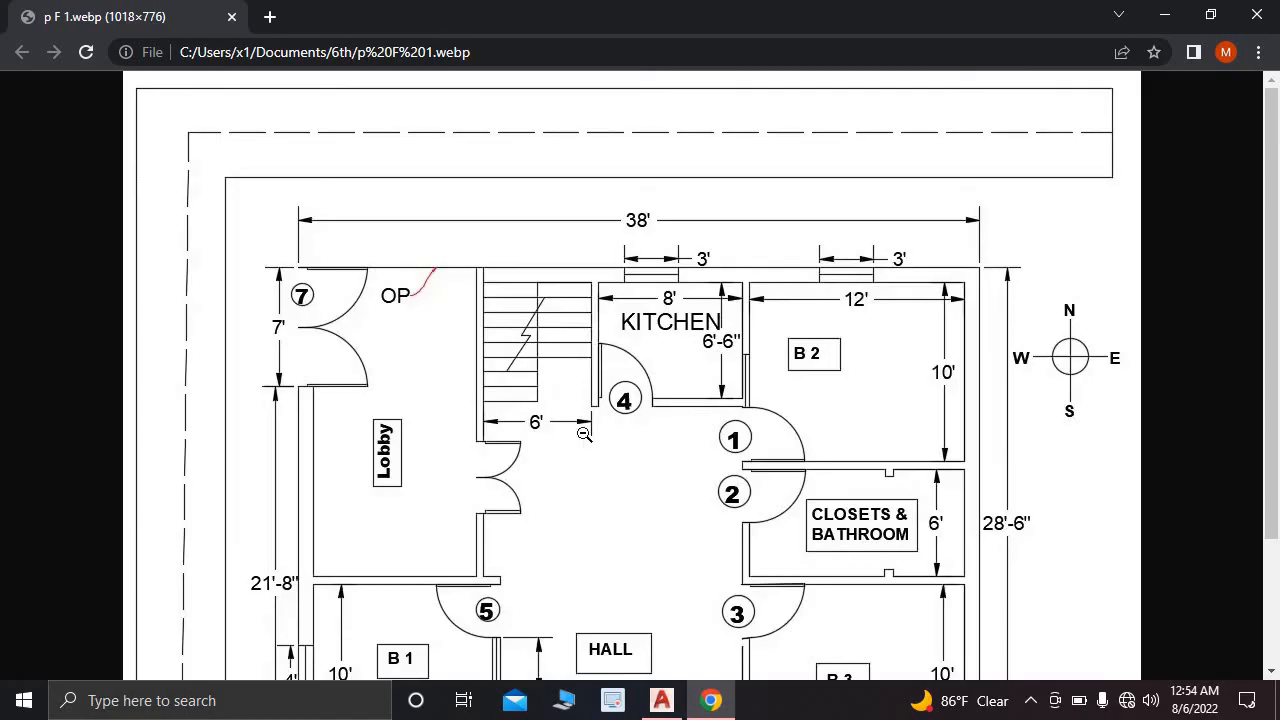
pyautogui.hotkey('alt', 'Tab')
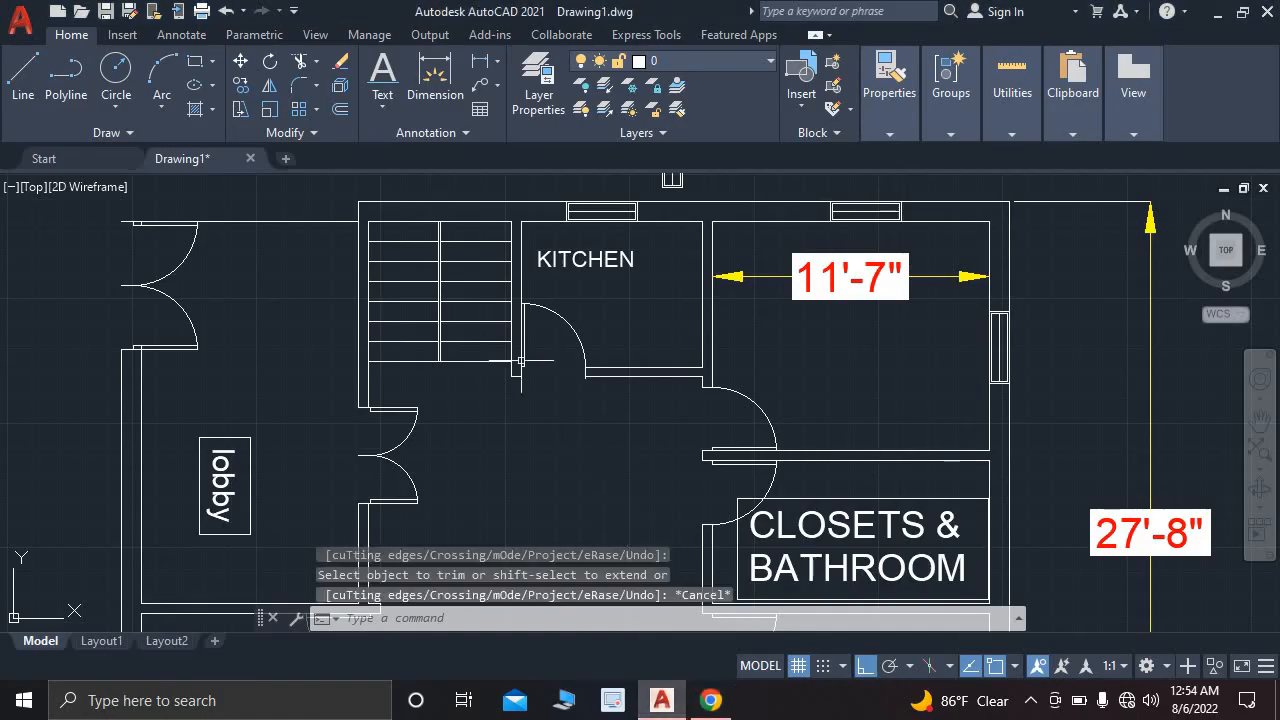
pyautogui.scroll(3, 478, 331)
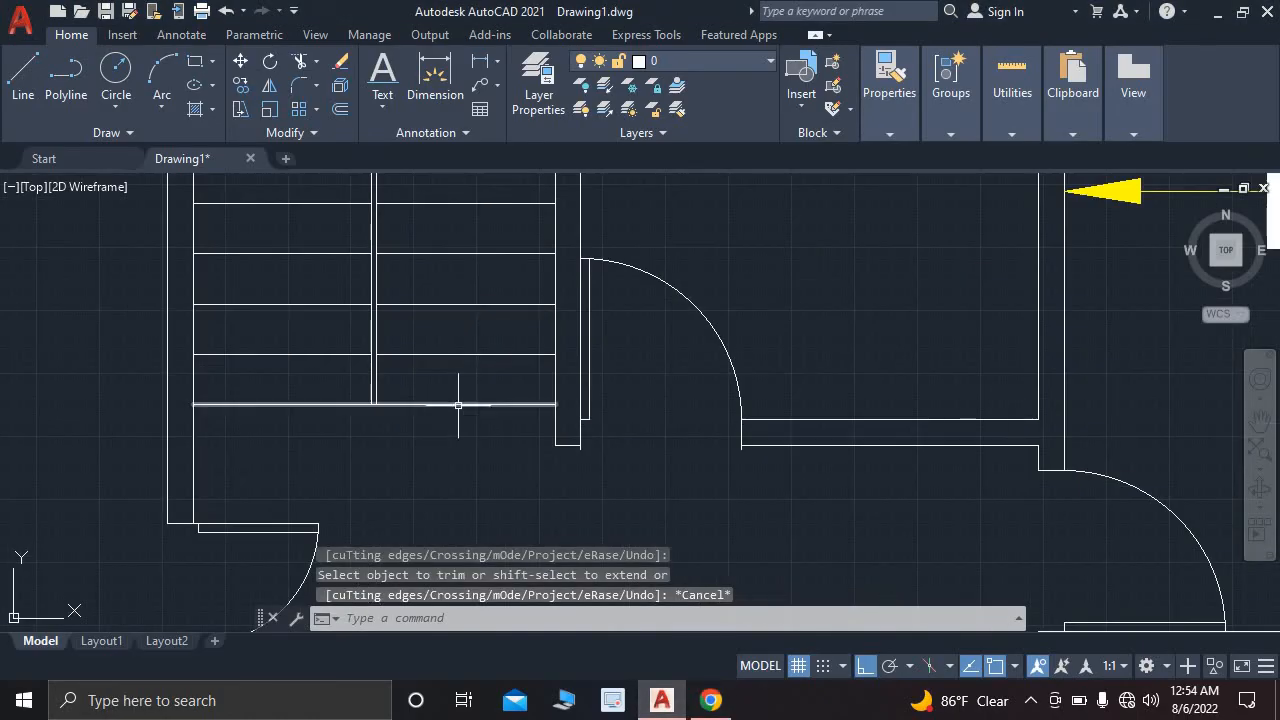
pyautogui.moveTo(475, 327); pyautogui.dragTo(443, 386, button='middle')
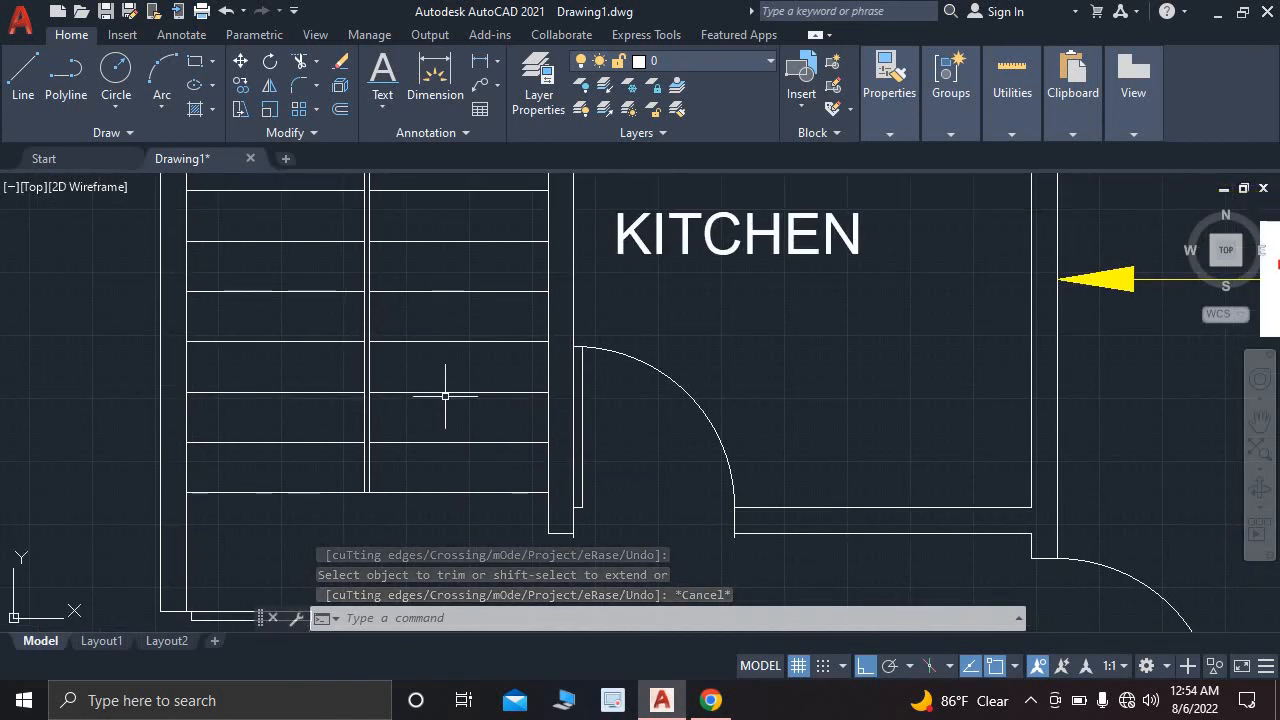
pyautogui.scroll(3, 443, 388)
pyautogui.scroll(-3, 446, 386)
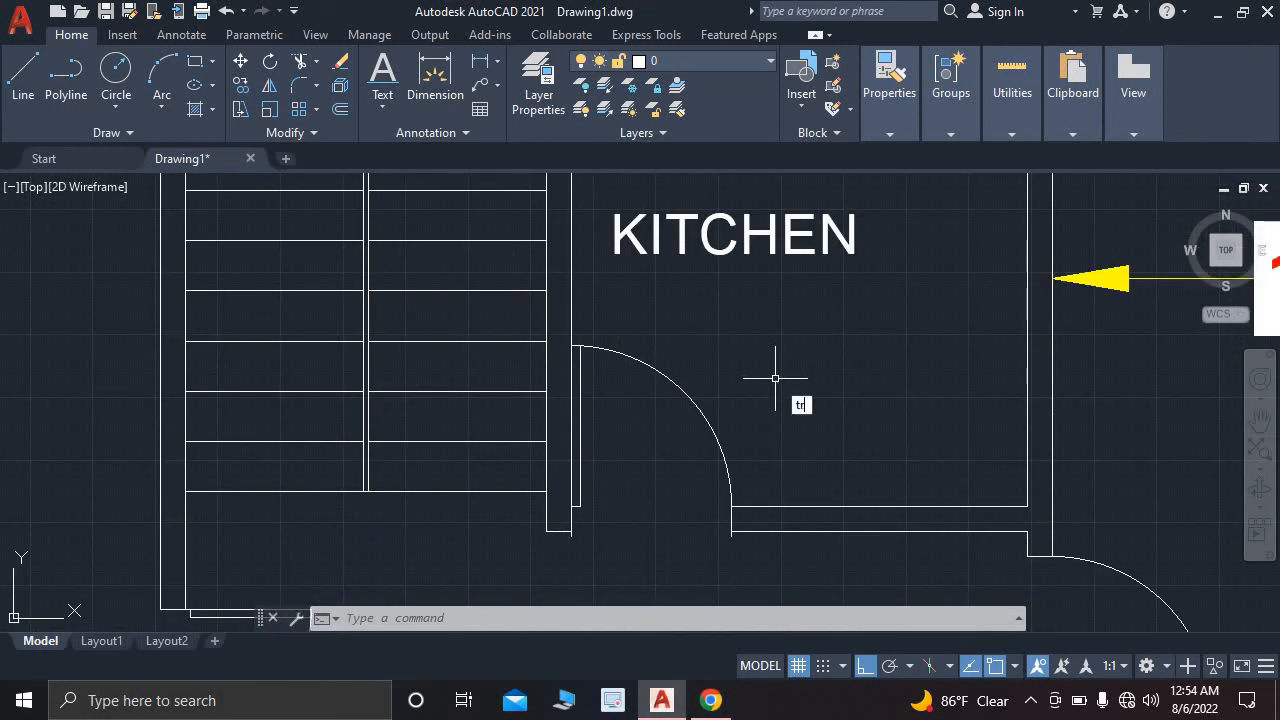
pyautogui.write('tr')
pyautogui.press('Return')
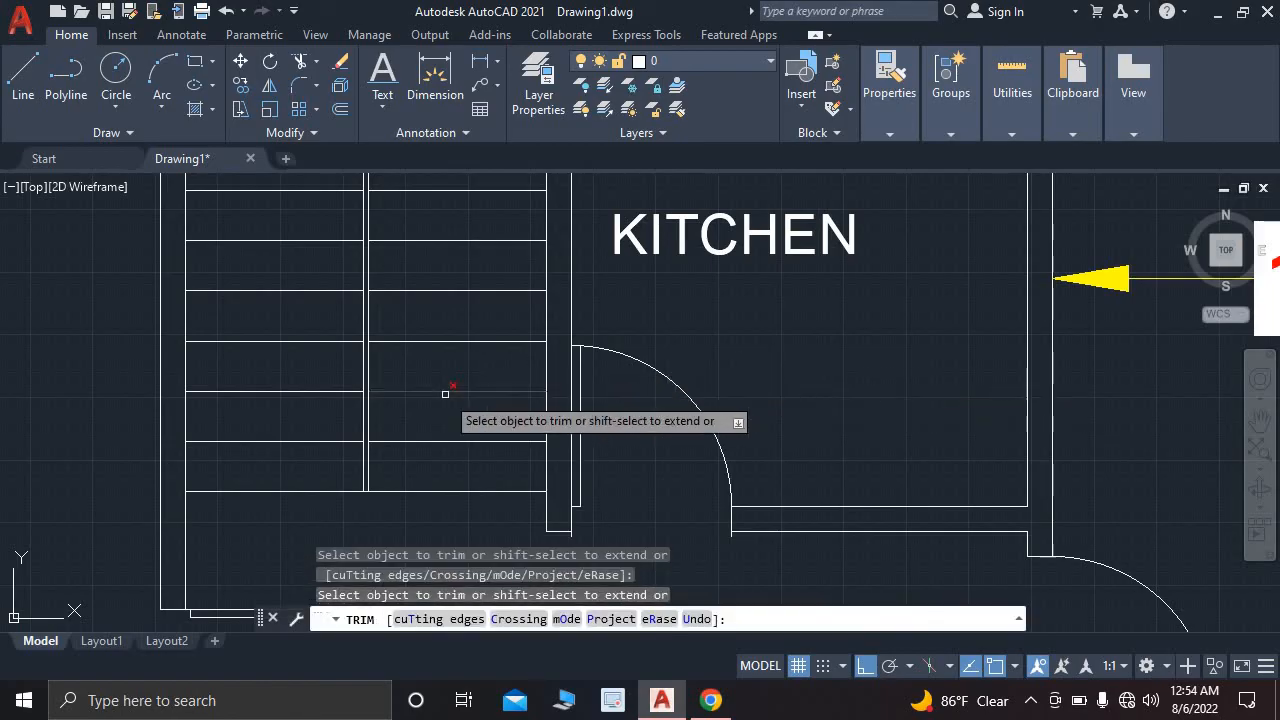
pyautogui.click(445, 391)
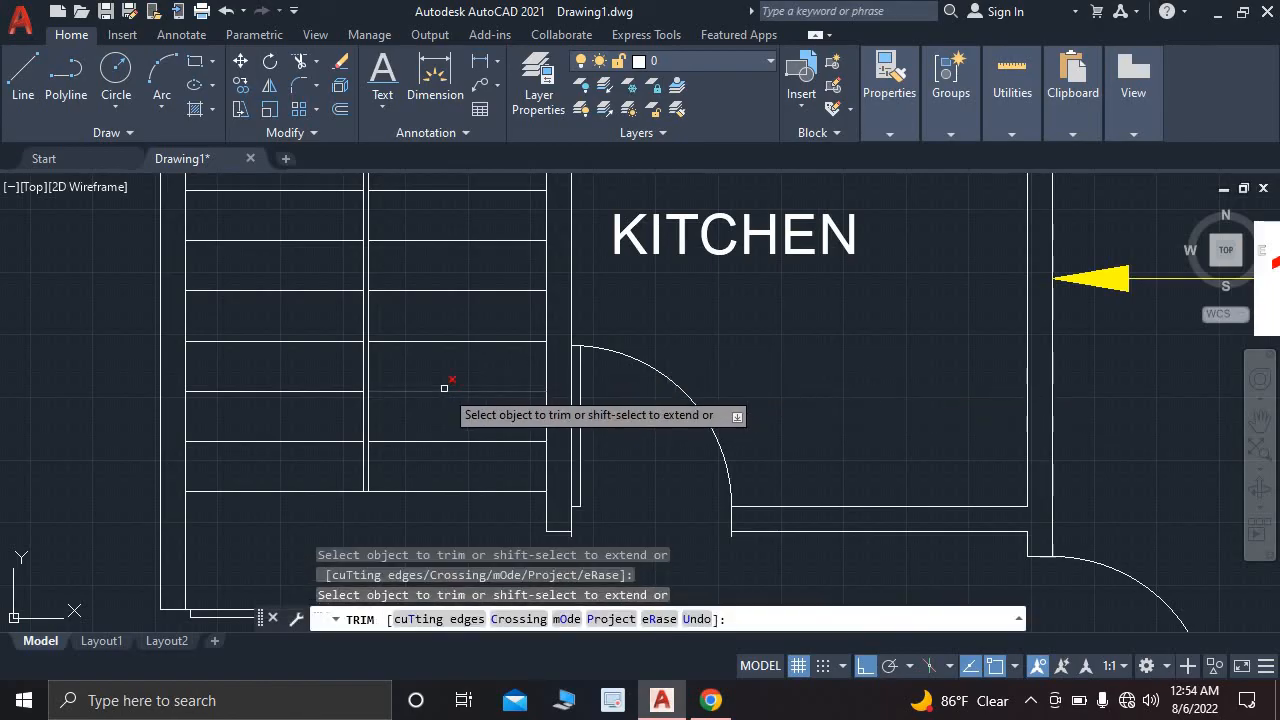
pyautogui.click(447, 441)
pyautogui.click(448, 491)
pyautogui.scroll(-5, 526, 409)
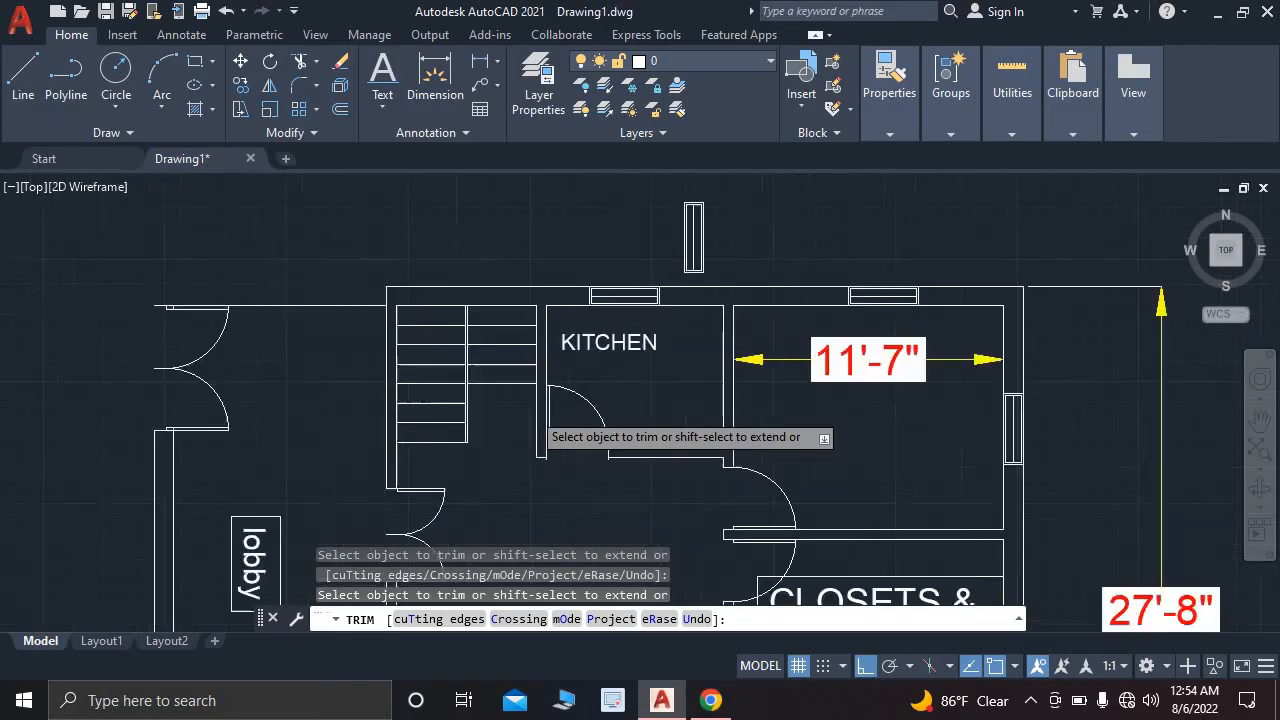
pyautogui.scroll(3, 531, 410)
# - After rechecking the Chrome reference, draw a direction line in AutoCAD from below the west flight north, east, and south to the east flight's third tread
pyautogui.hotkey('alt', 'Tab')
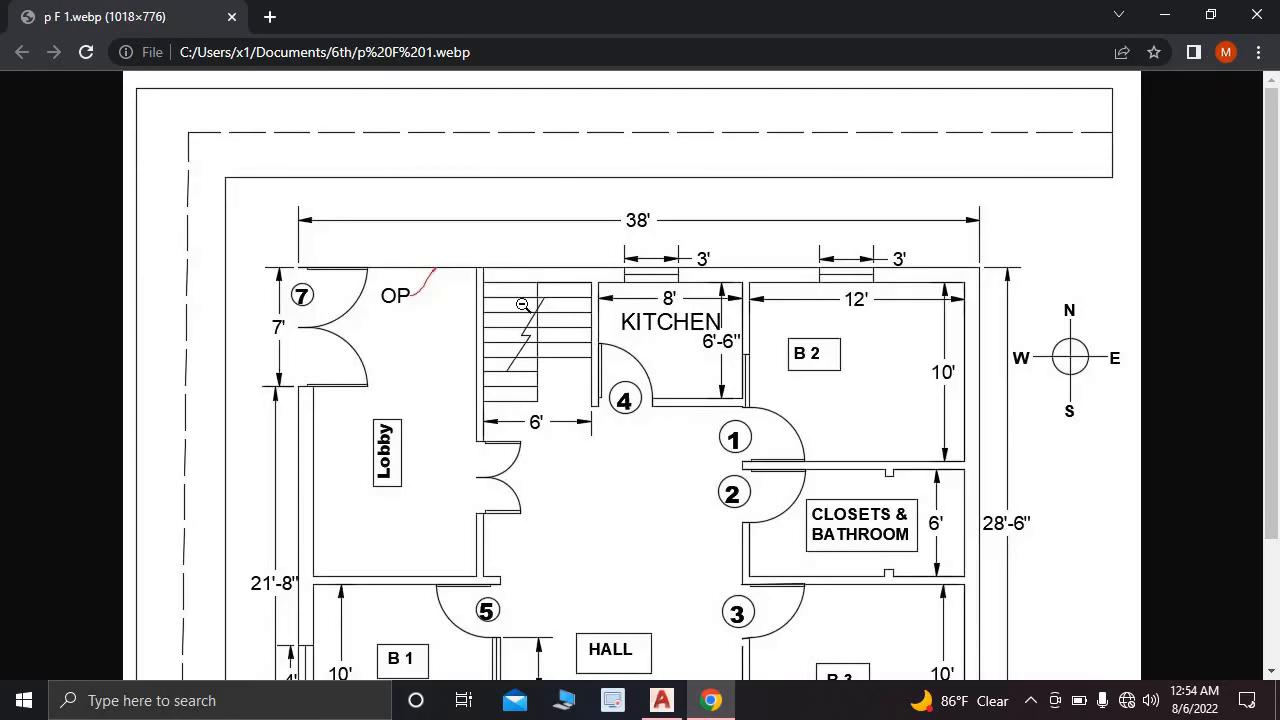
pyautogui.click(662, 690)
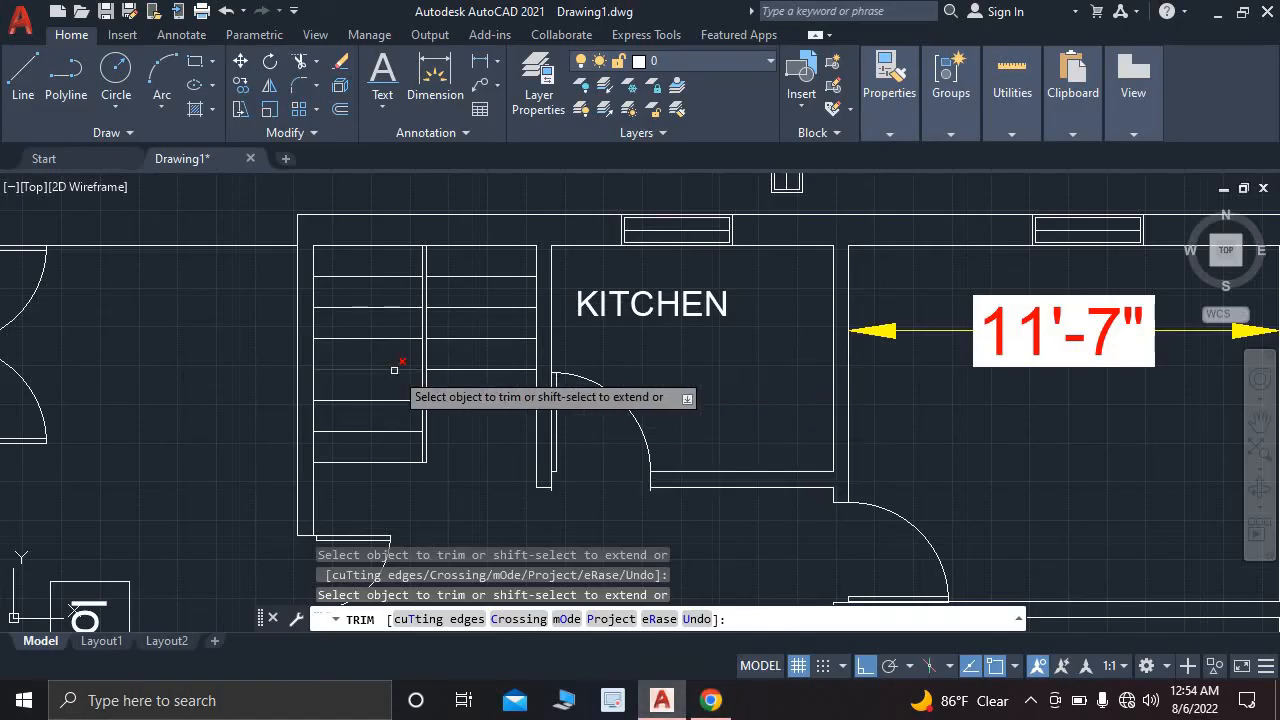
pyautogui.press('Escape')
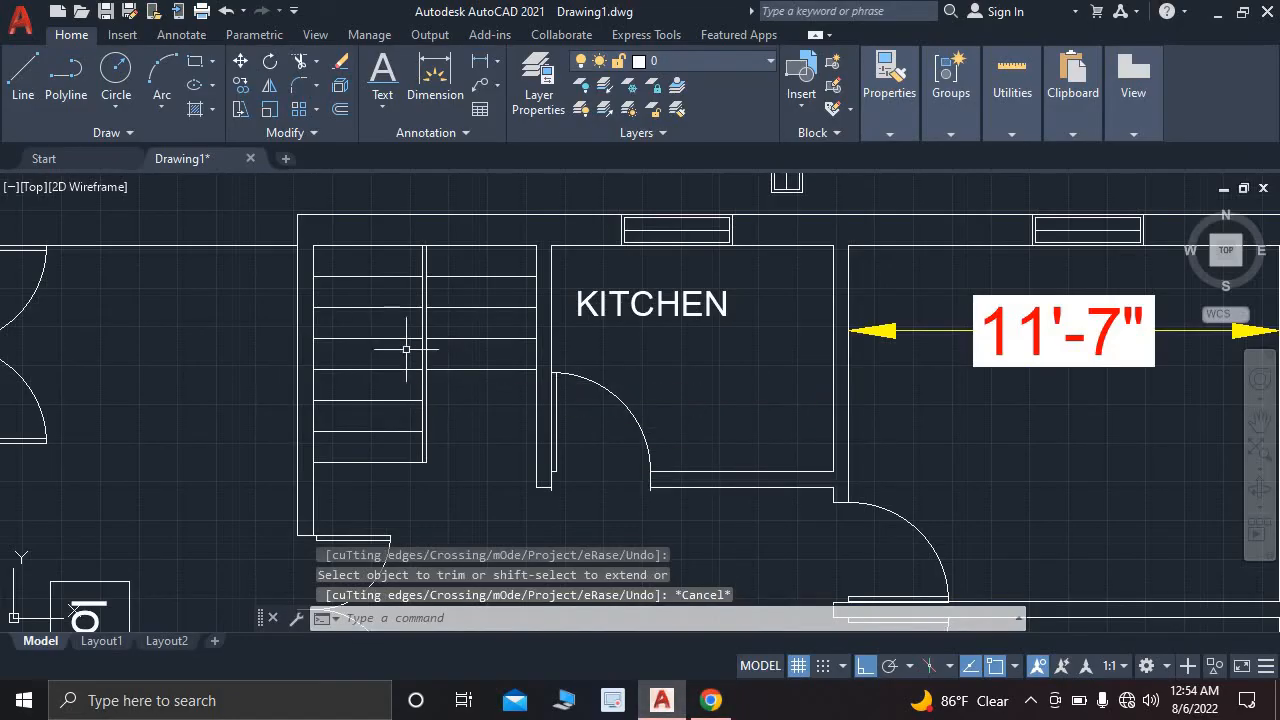
pyautogui.click(22, 80)
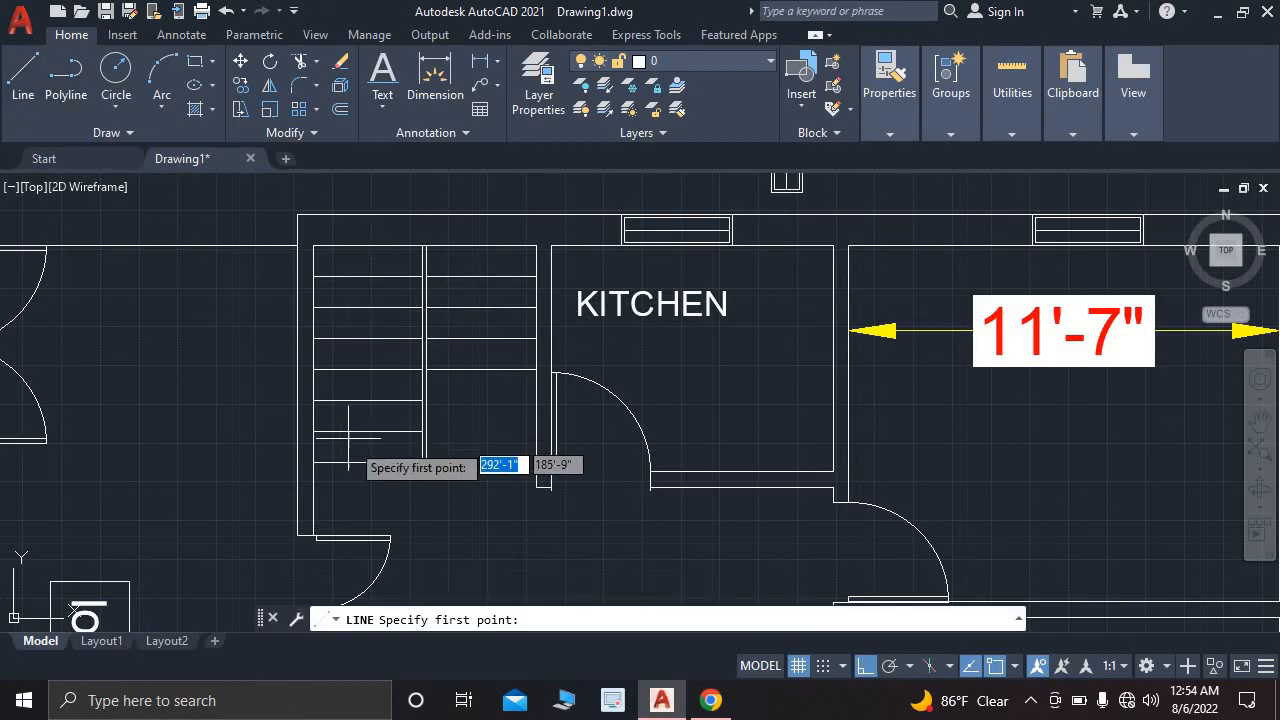
pyautogui.click(369, 500)
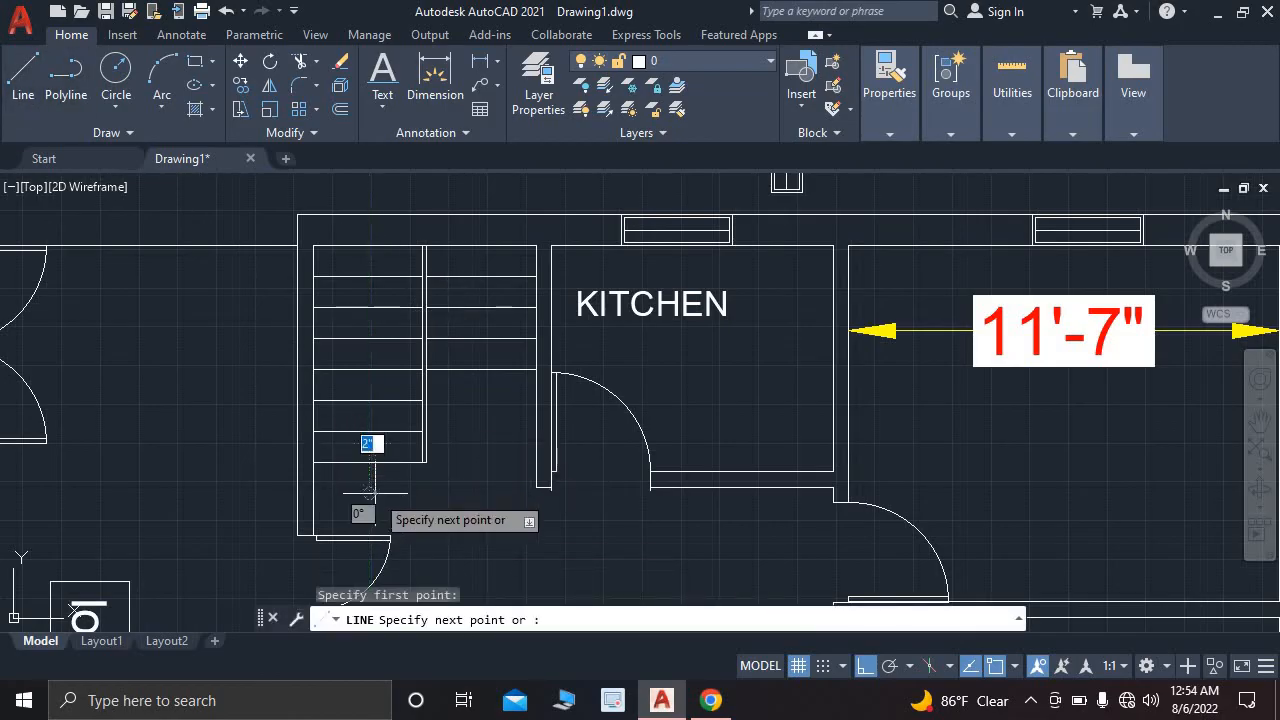
pyautogui.click(369, 262)
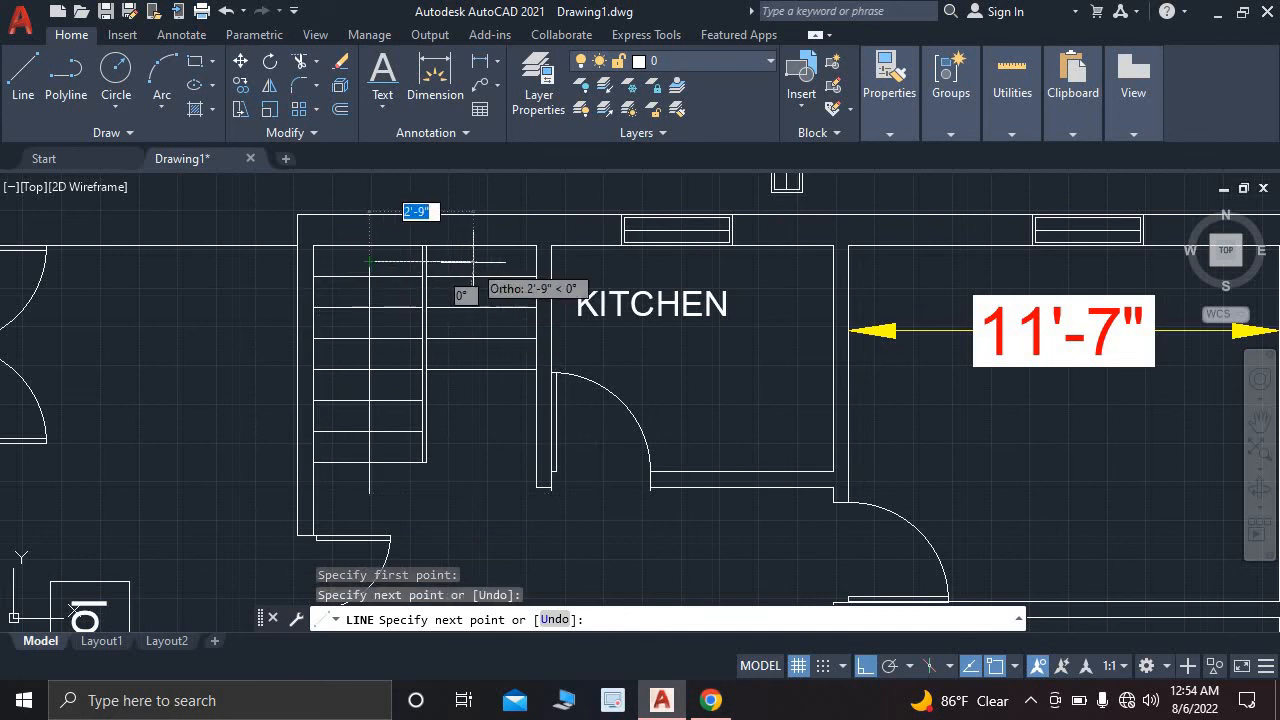
pyautogui.click(482, 262)
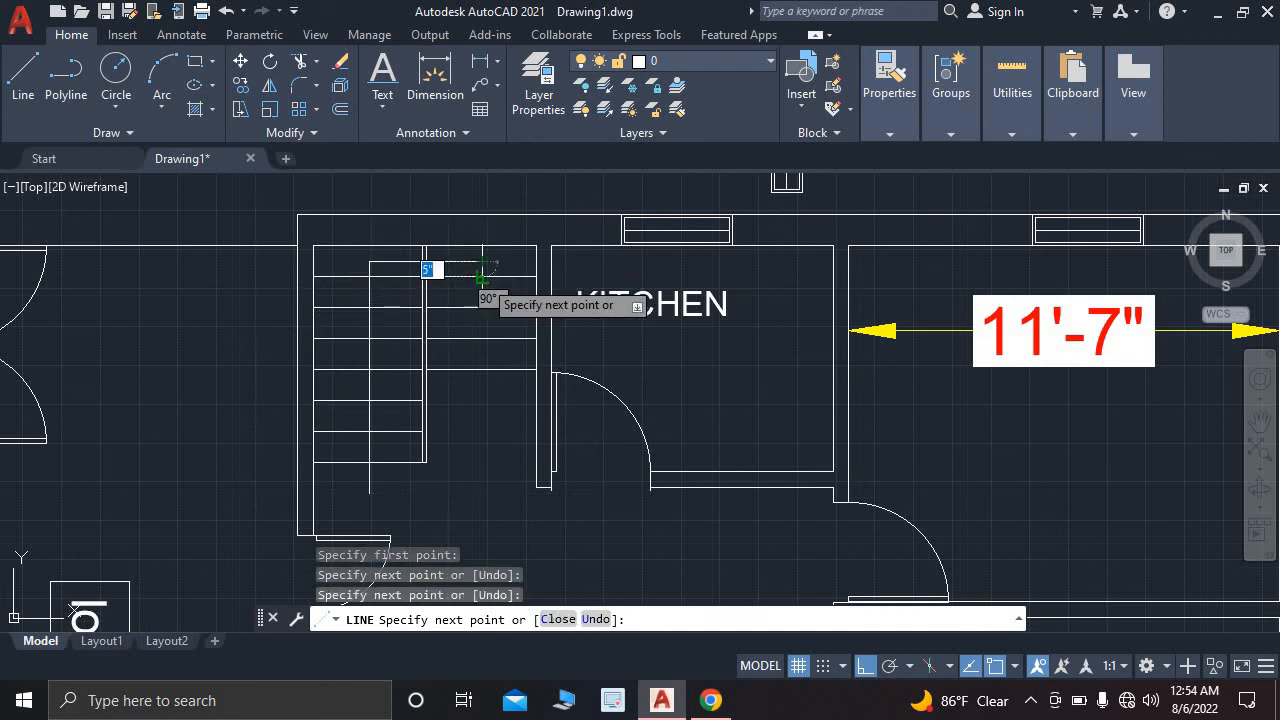
pyautogui.click(484, 335)
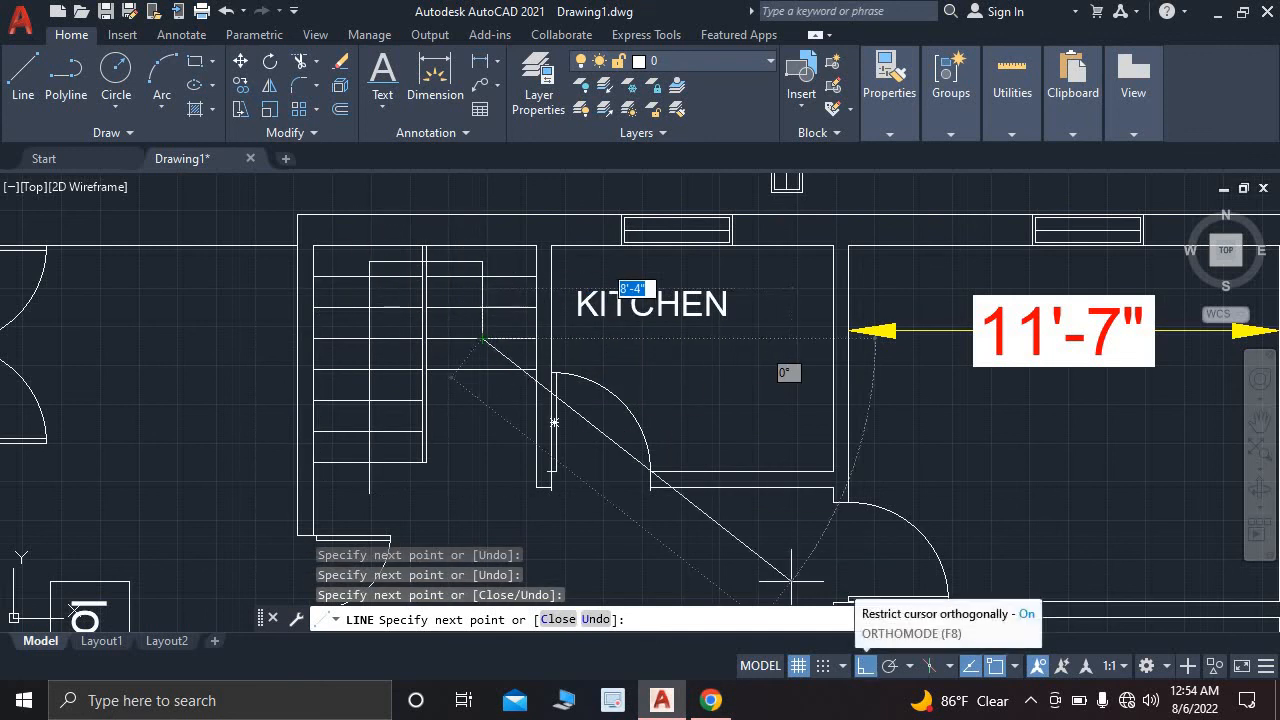
# - Turn off orthogonal mode and draw two short diagonal lines as an arrowhead at the south-pointing end of the stair direction line
pyautogui.click(865, 665)
pyautogui.scroll(4, 485, 315)
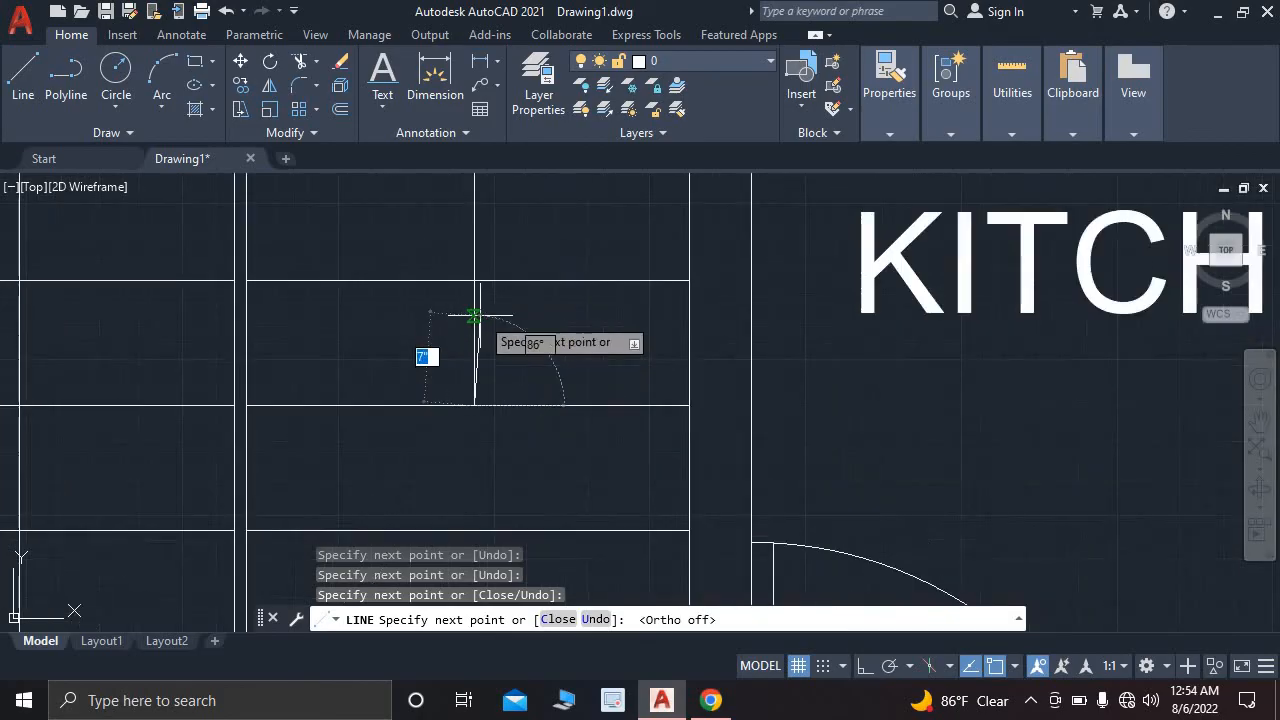
pyautogui.click(549, 378)
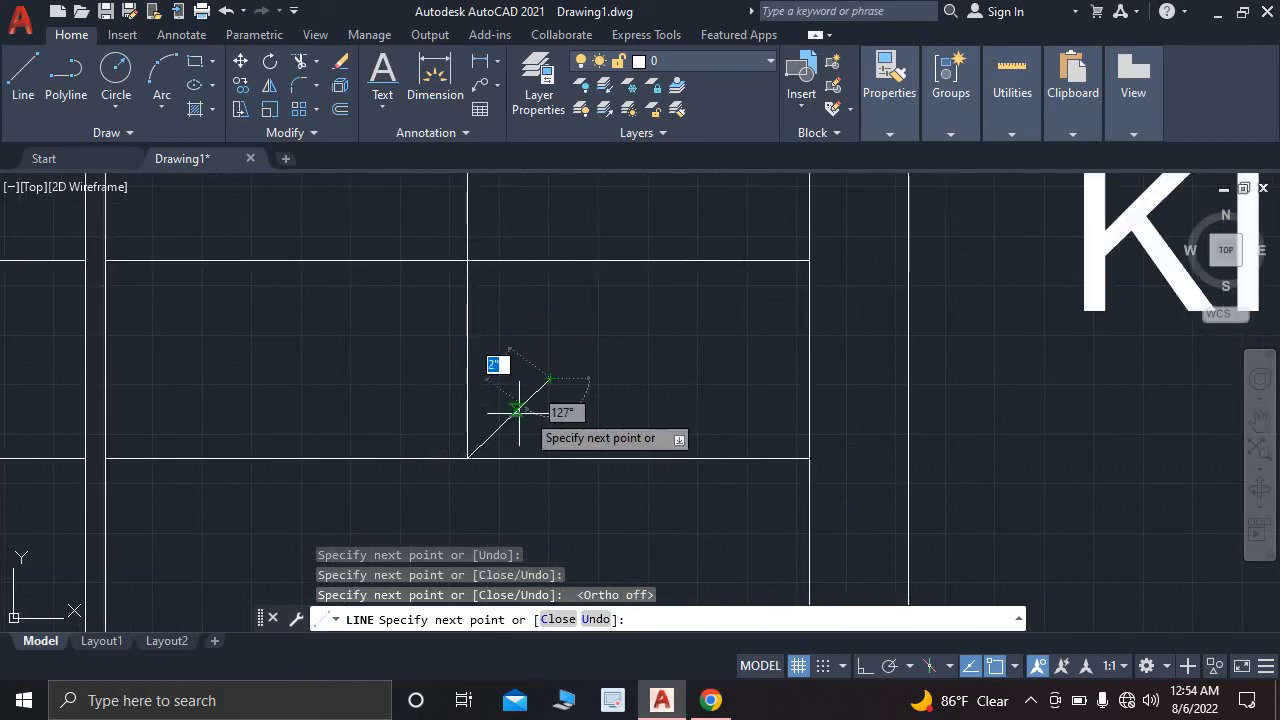
pyautogui.click(468, 457)
pyautogui.click(388, 375)
pyautogui.press('Escape')
pyautogui.scroll(-6, 585, 420)
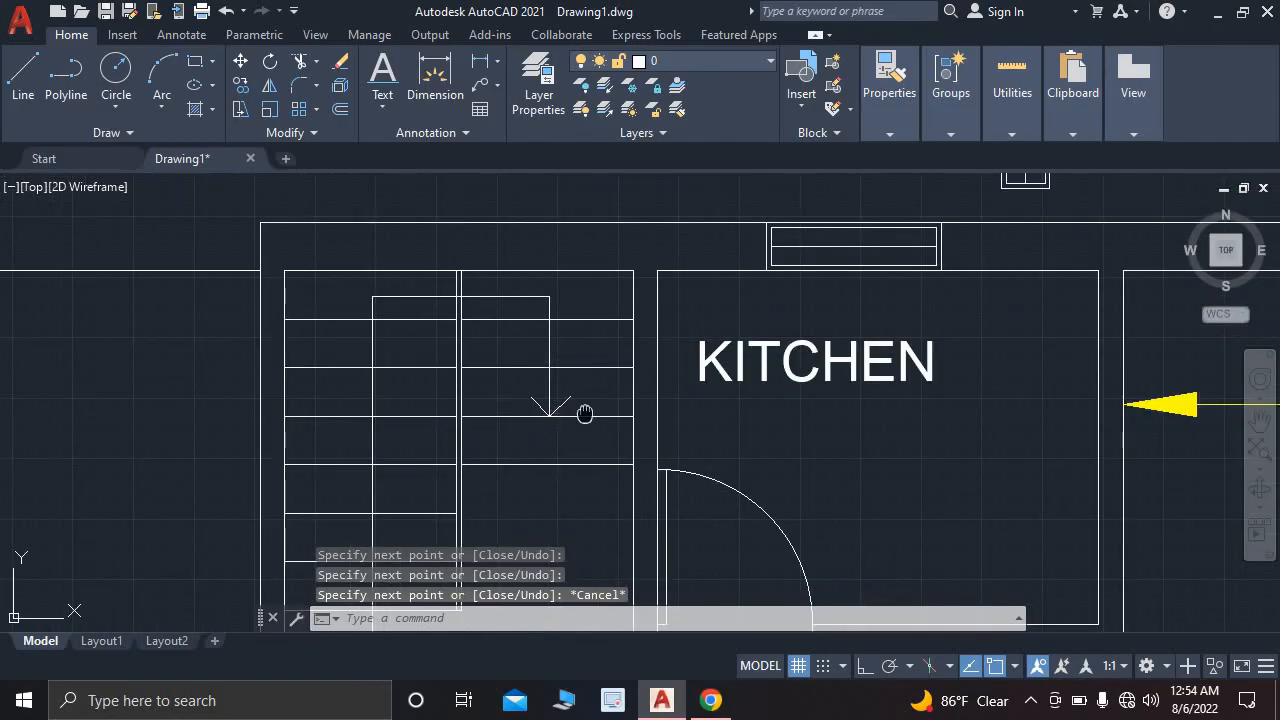
# - Compare the whole drawn floor plan with the Chrome reference image, checking the room labels, dimensions and compass symbol
pyautogui.moveTo(585, 425); pyautogui.dragTo(543, 335, button='middle')
pyautogui.hotkey('alt', 'Tab')
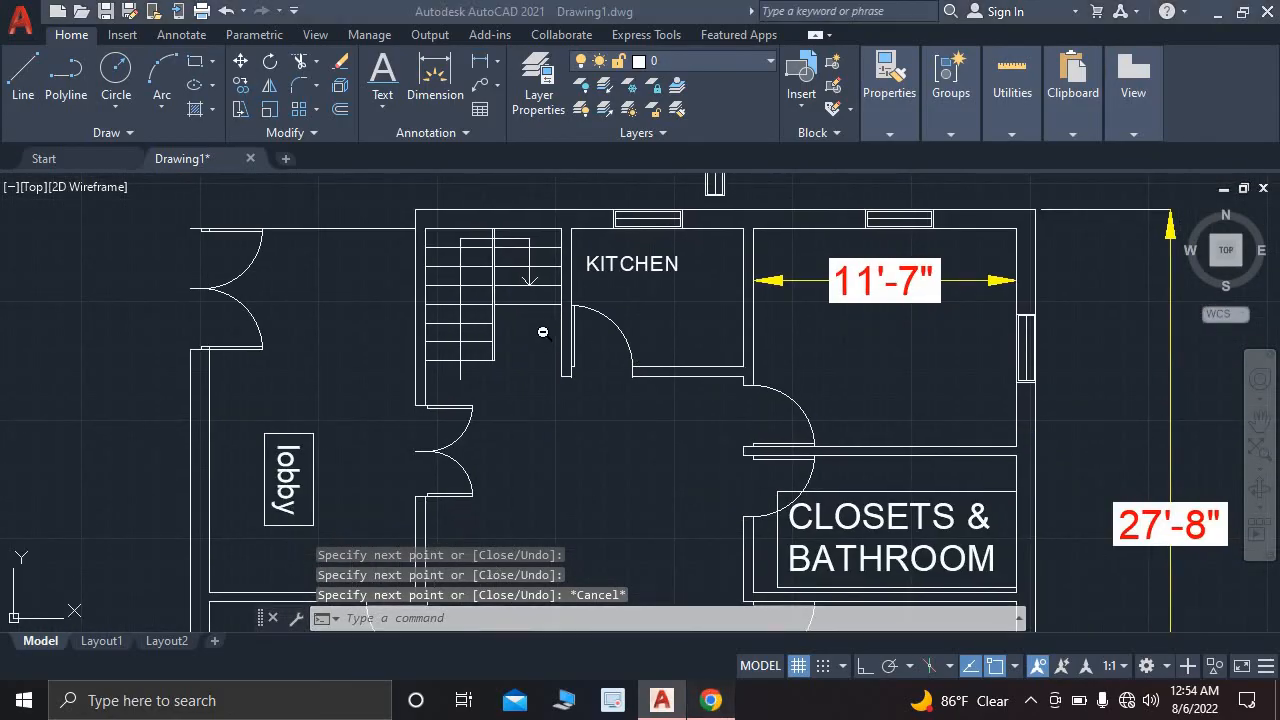
pyautogui.click(665, 702)
pyautogui.scroll(2, 545, 240)
pyautogui.scroll(-4, 530, 300)
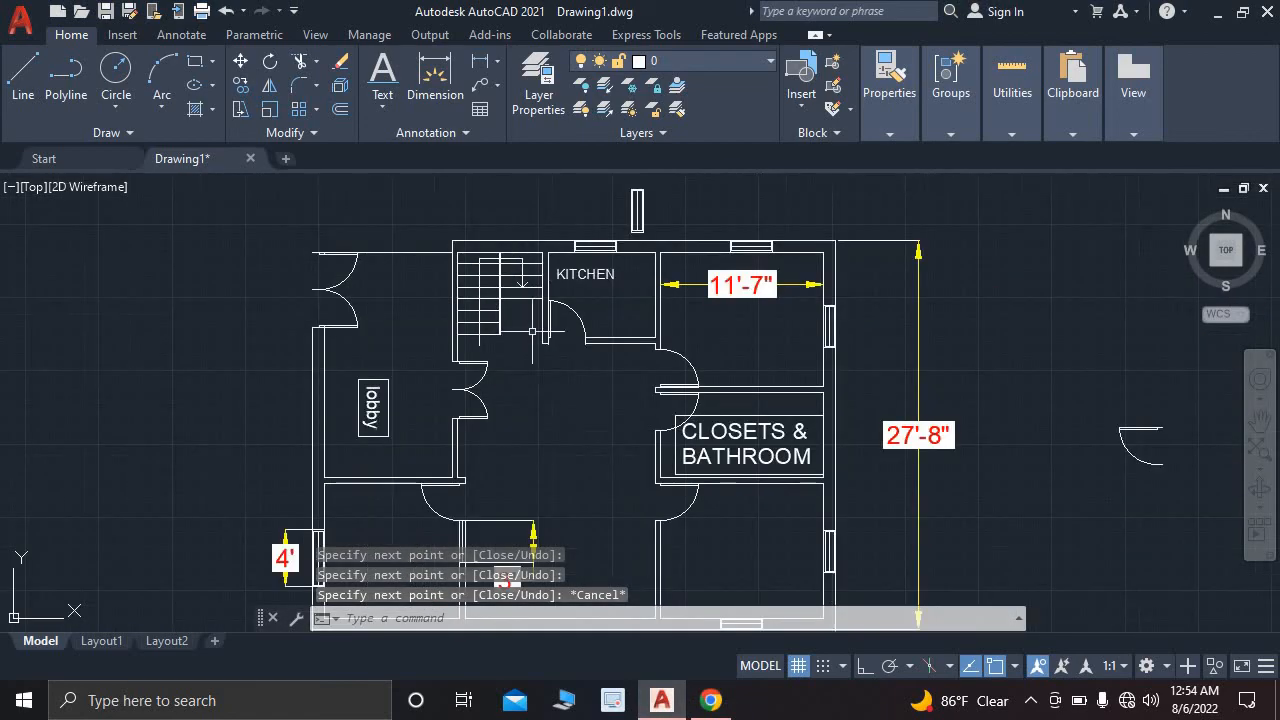
pyautogui.scroll(-3, 532, 330)
pyautogui.scroll(3, 590, 530)
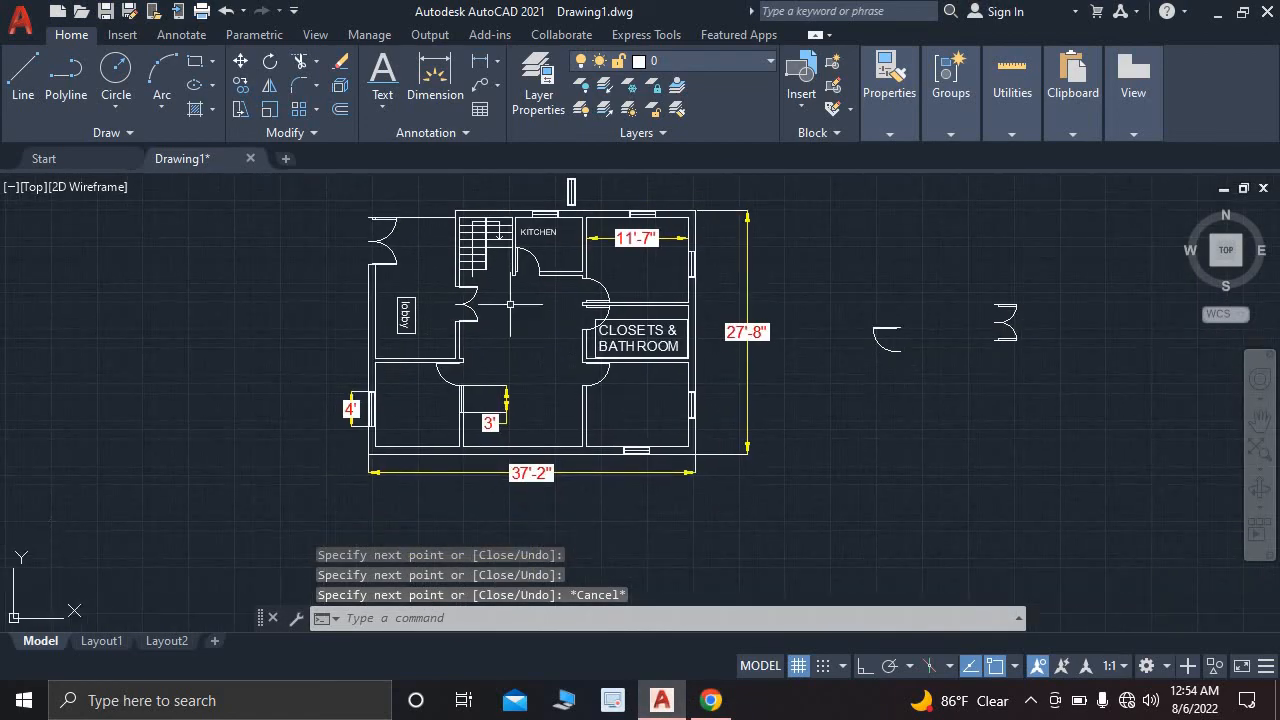
pyautogui.click(706, 702)
pyautogui.scroll(-3, 660, 430)
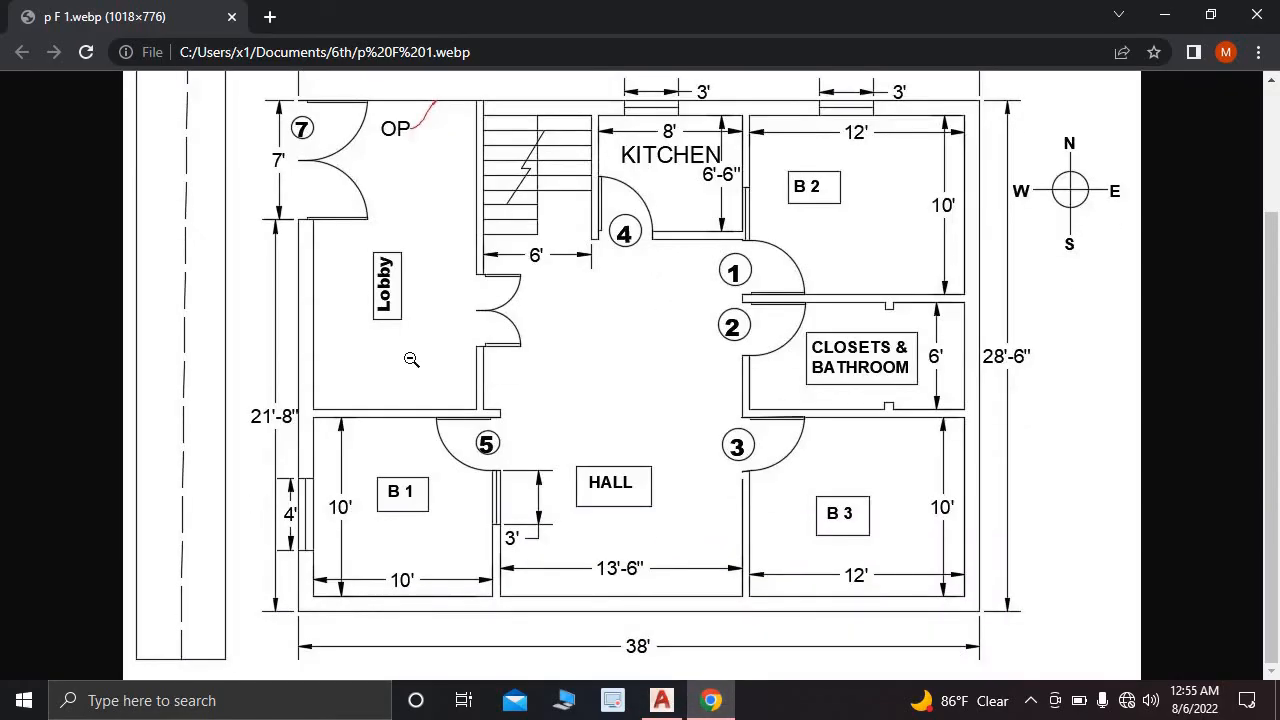
pyautogui.scroll(3, 760, 248)
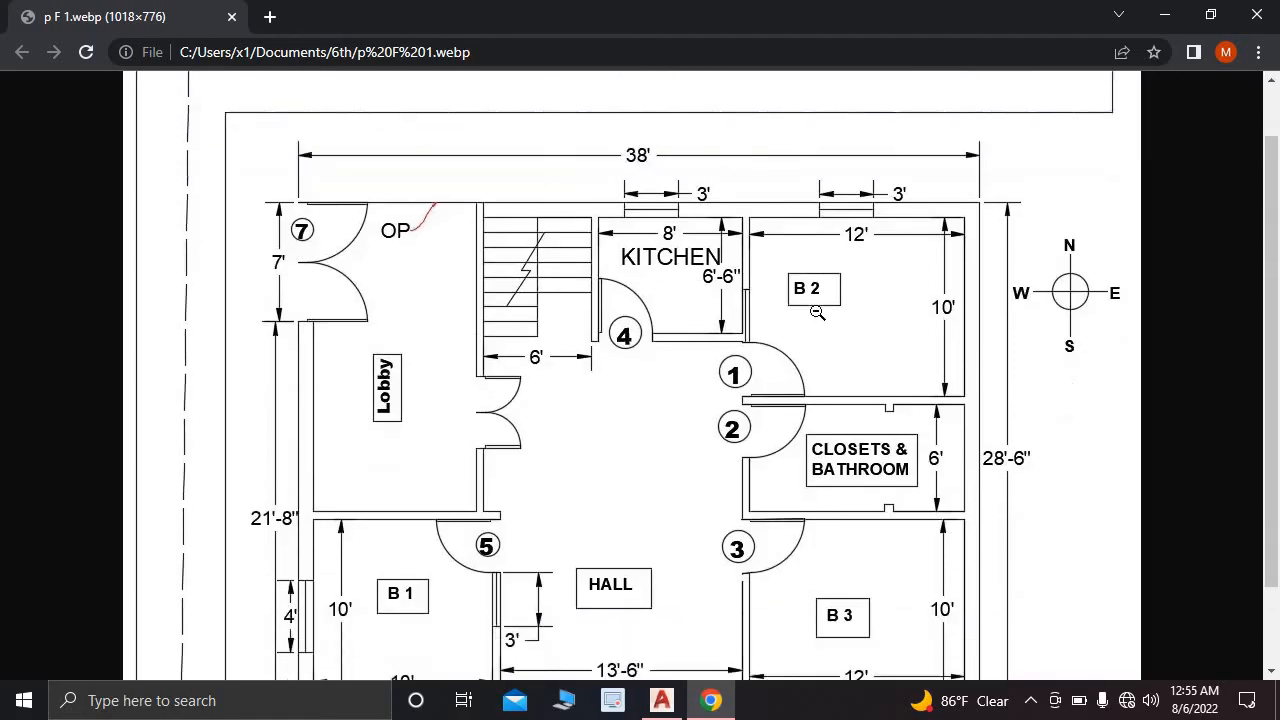
pyautogui.scroll(-3, 820, 297)
pyautogui.scroll(3, 555, 452)
pyautogui.scroll(-2, 685, 442)
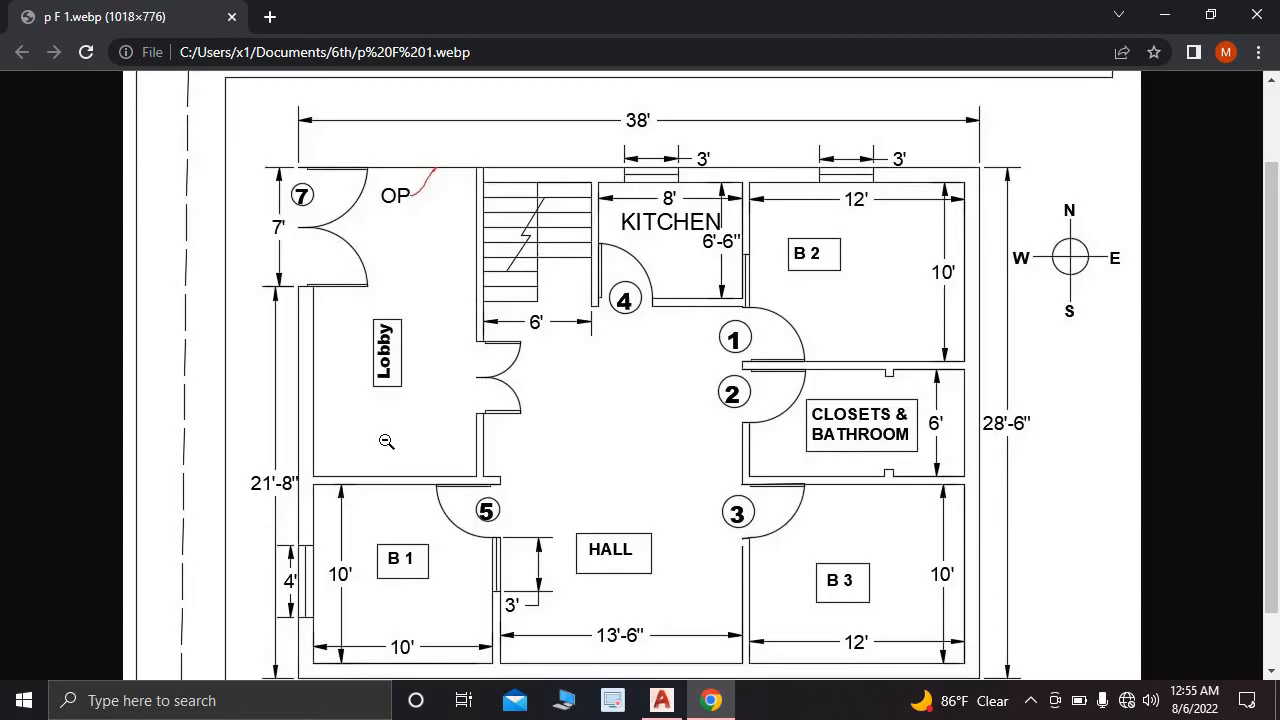
pyautogui.scroll(-1, 386, 445)
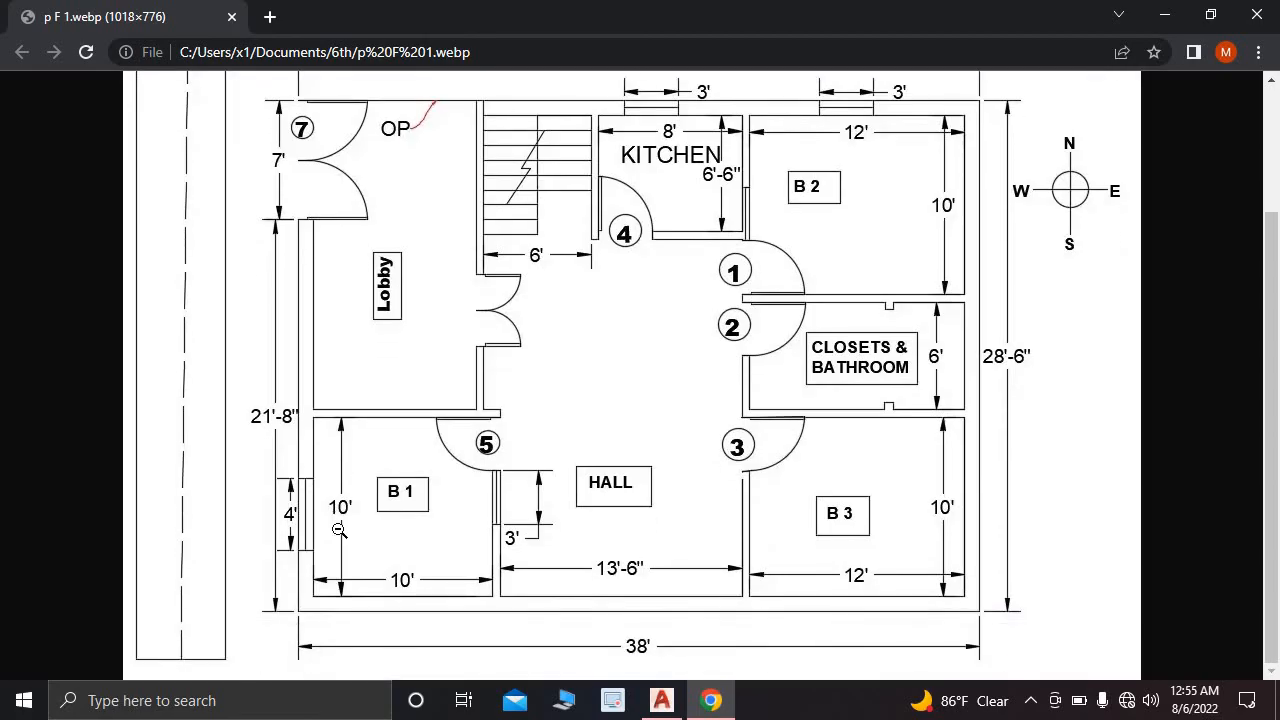
pyautogui.scroll(1, 490, 445)
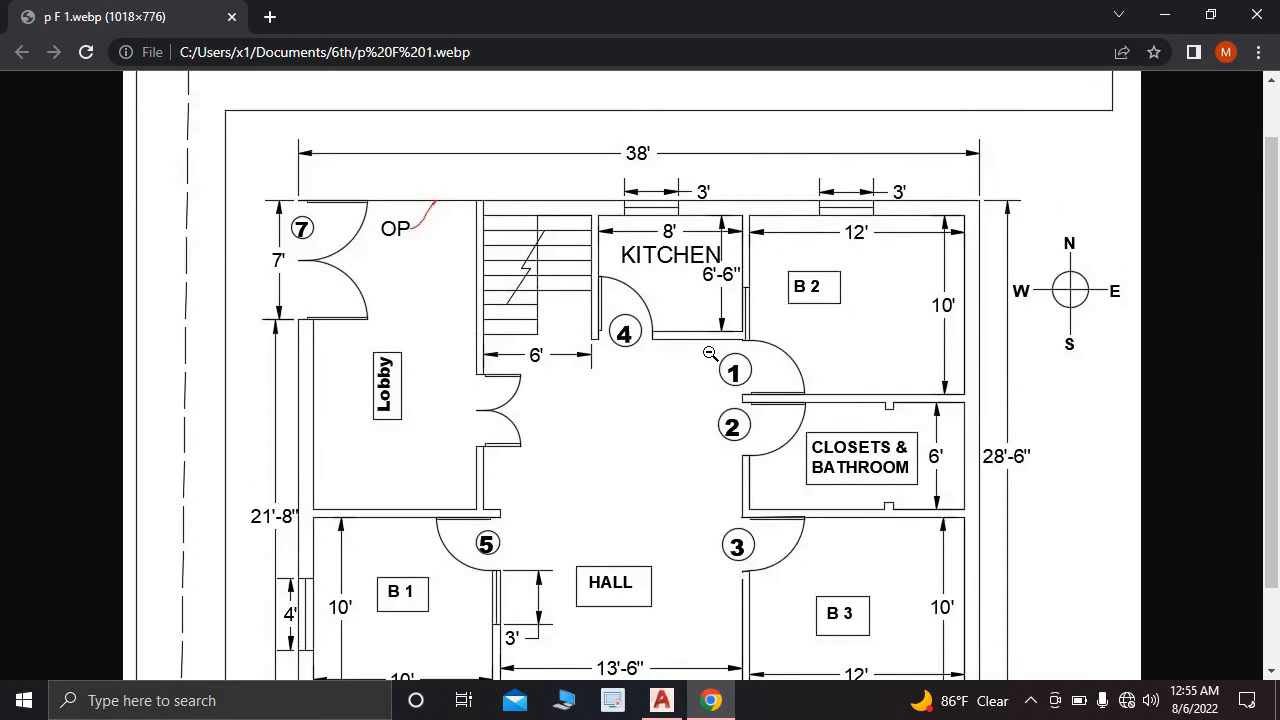
pyautogui.scroll(-1, 698, 365)
pyautogui.scroll(1, 586, 433)
# - Return to AutoCAD and draw a small circle for the compass symbol east of the plan's 27'-8" dimension
pyautogui.click(661, 700)
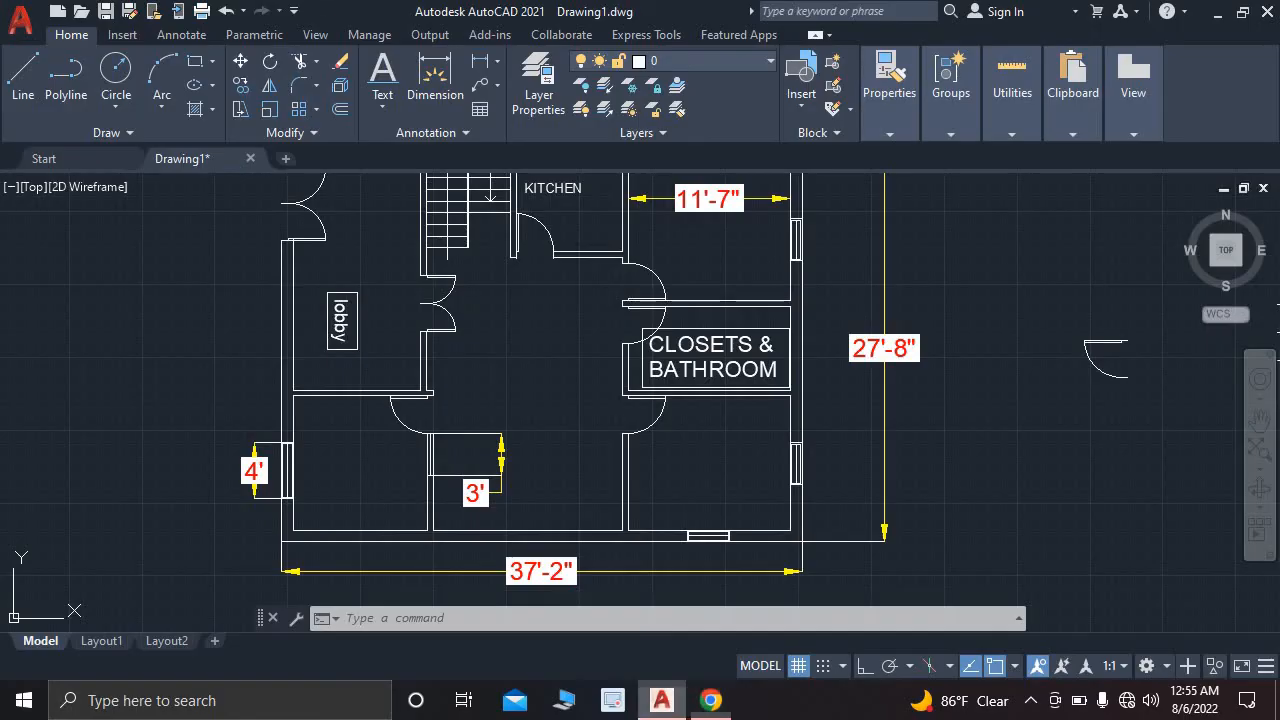
pyautogui.scroll(-2, 822, 360)
pyautogui.scroll(-1, 800, 375)
pyautogui.scroll(1, 752, 403)
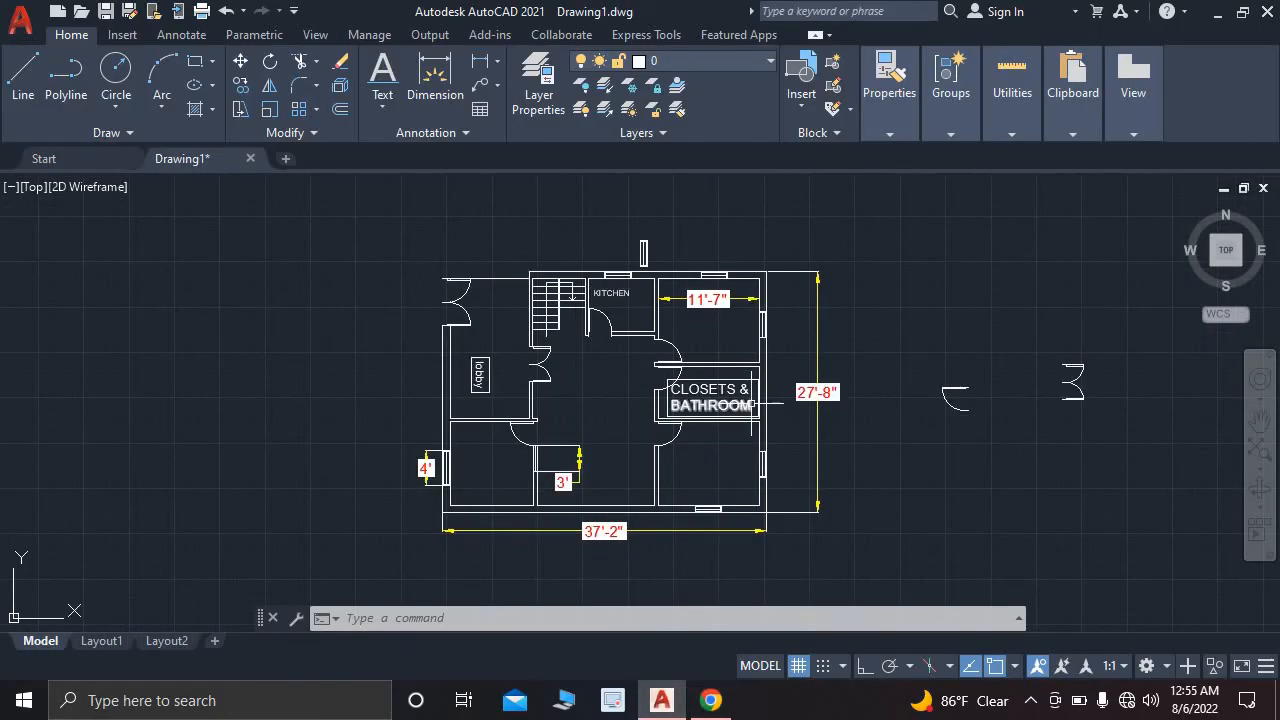
pyautogui.click(116, 72)
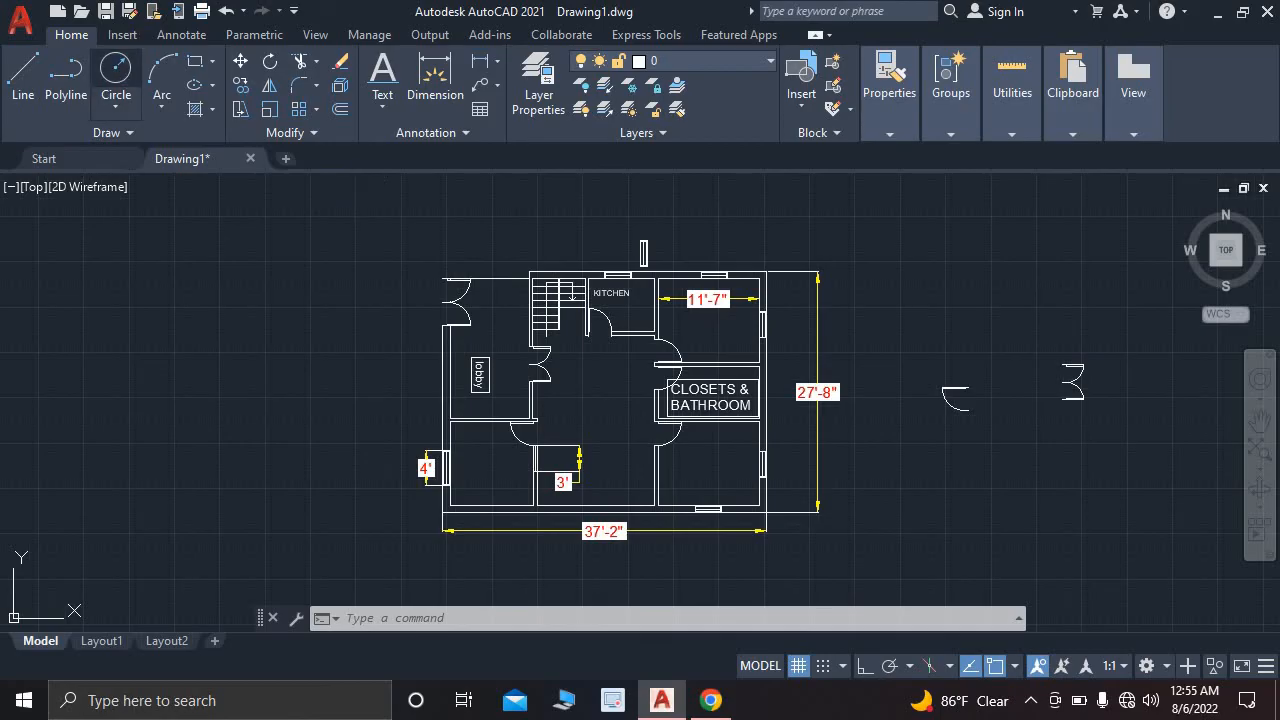
pyautogui.scroll(4, 878, 282)
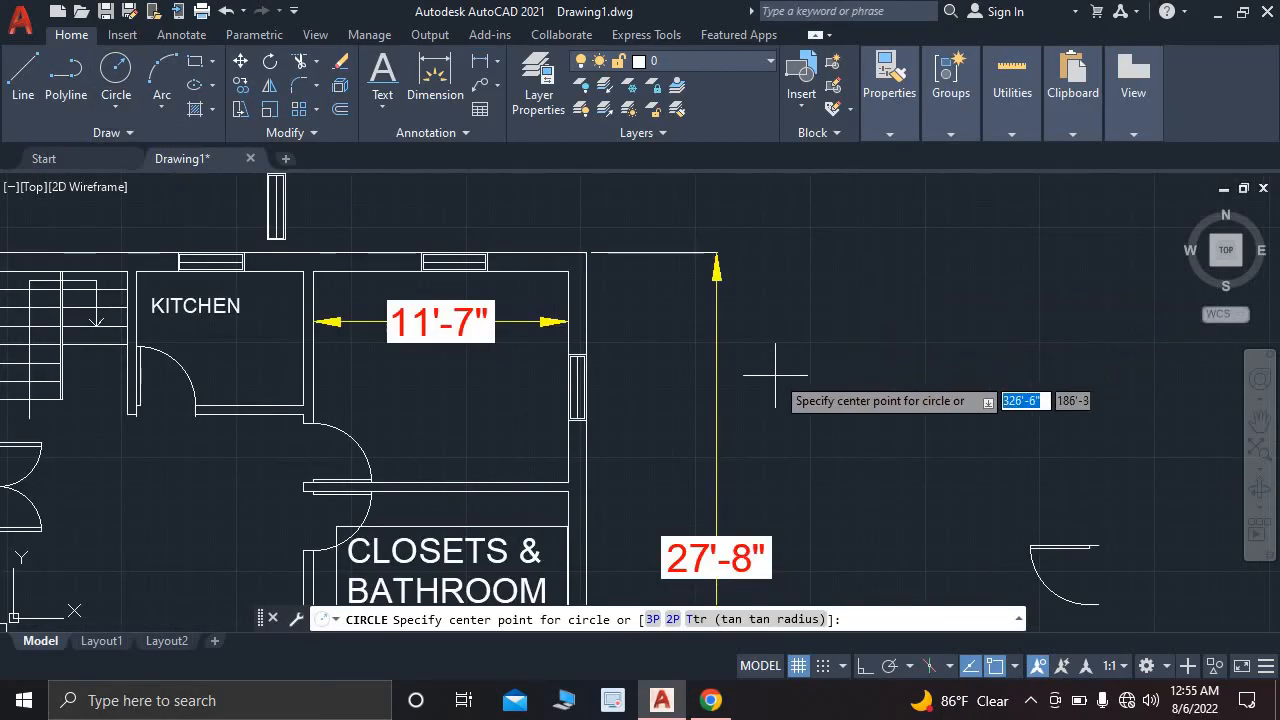
pyautogui.click(814, 388)
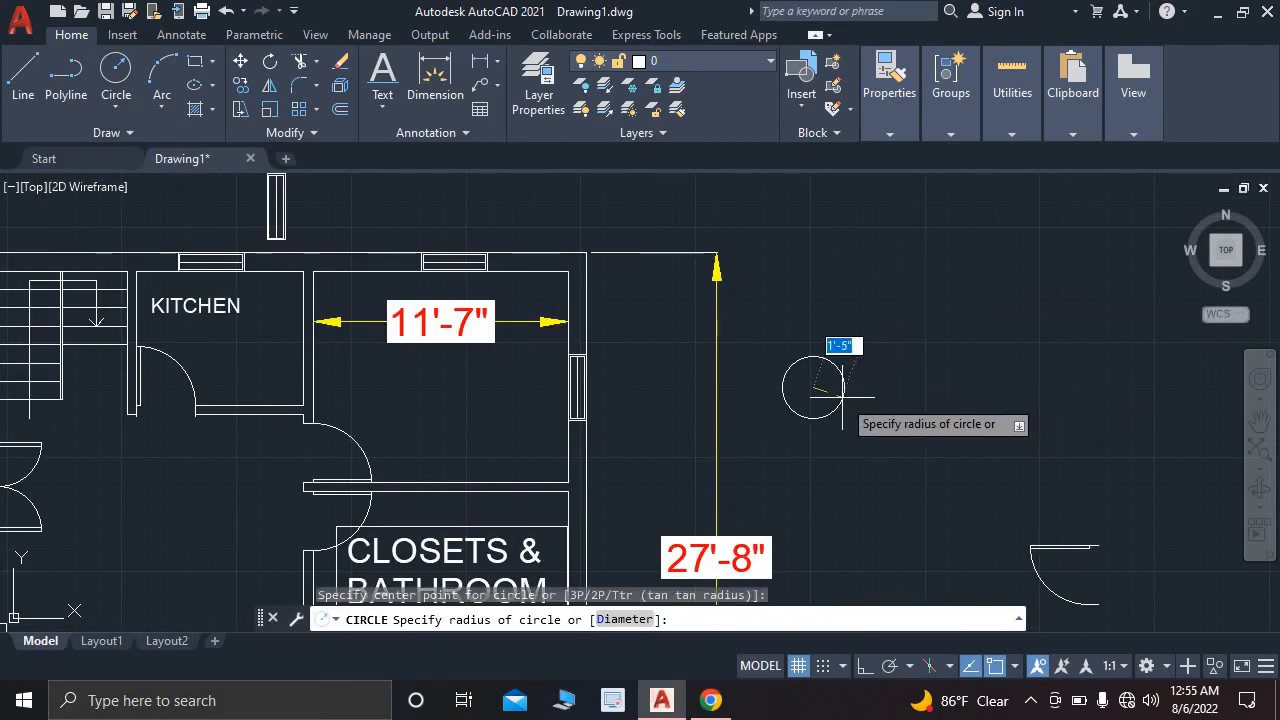
pyautogui.click(838, 393)
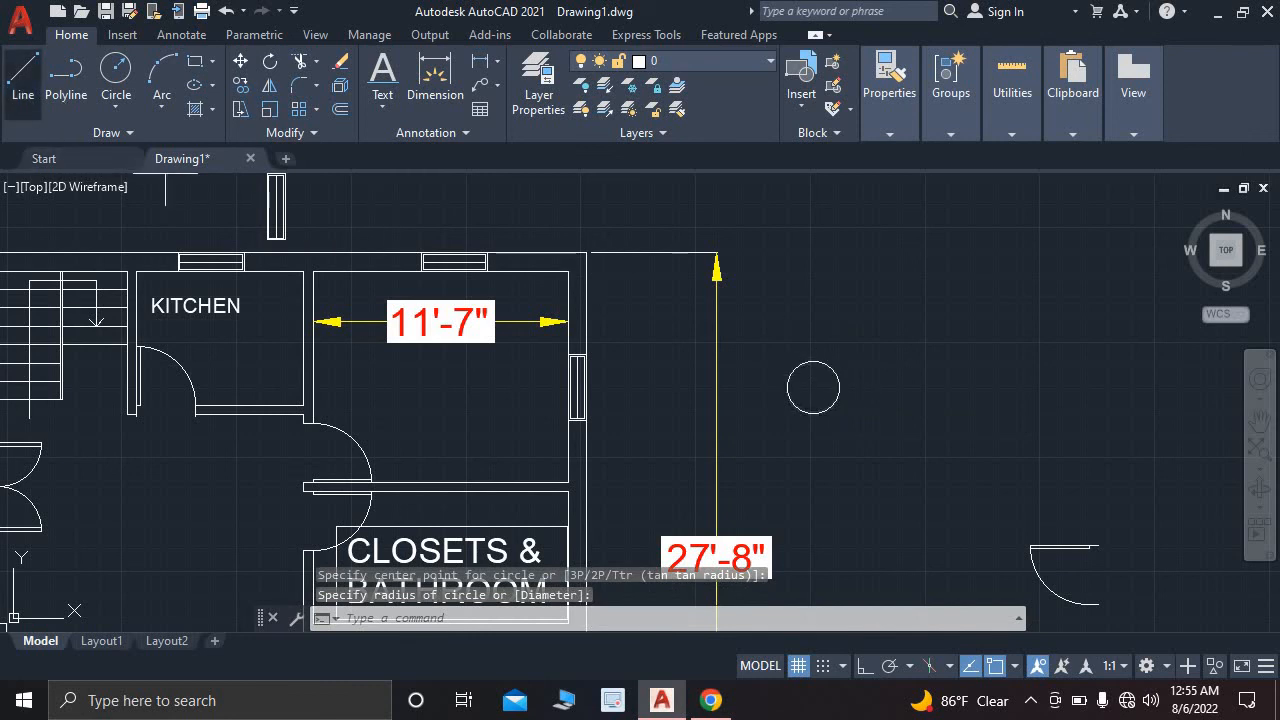
# - Turn on orthogonal mode and draw a cross through the compass circle's centre, extending past the circle in all four directions
pyautogui.click(23, 72)
pyautogui.scroll(4, 779, 345)
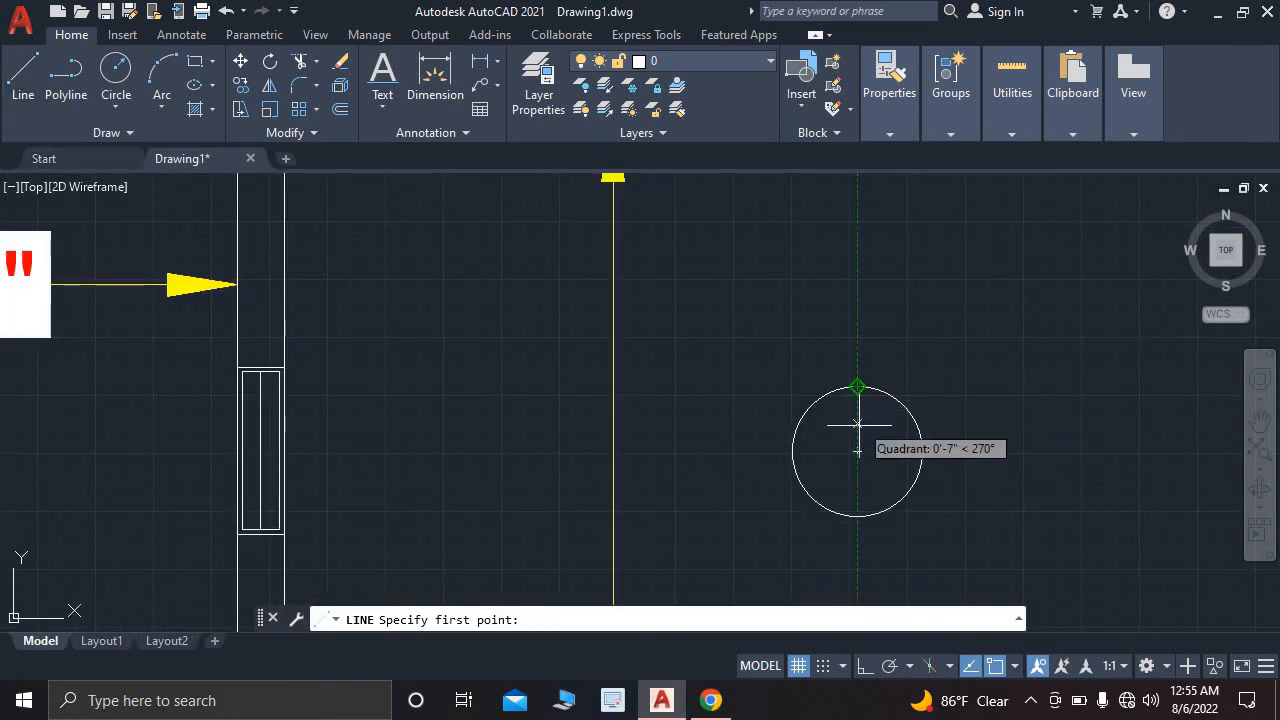
pyautogui.click(858, 449)
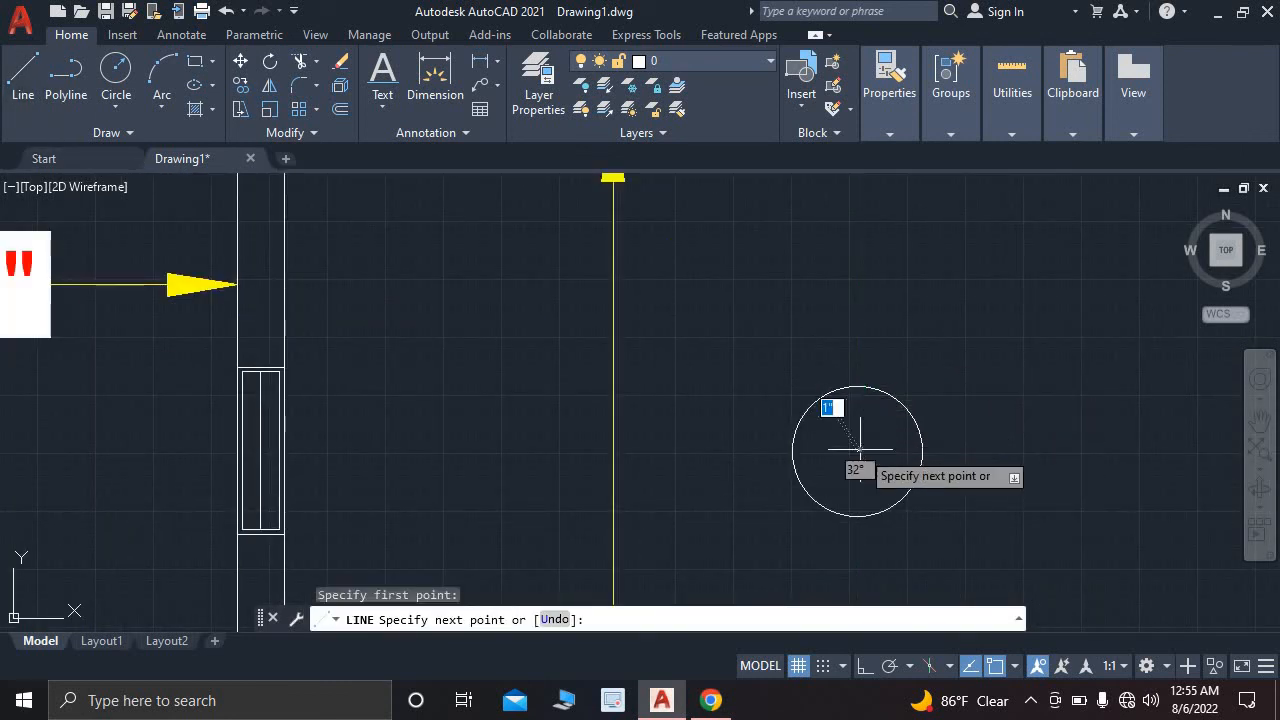
pyautogui.click(862, 667)
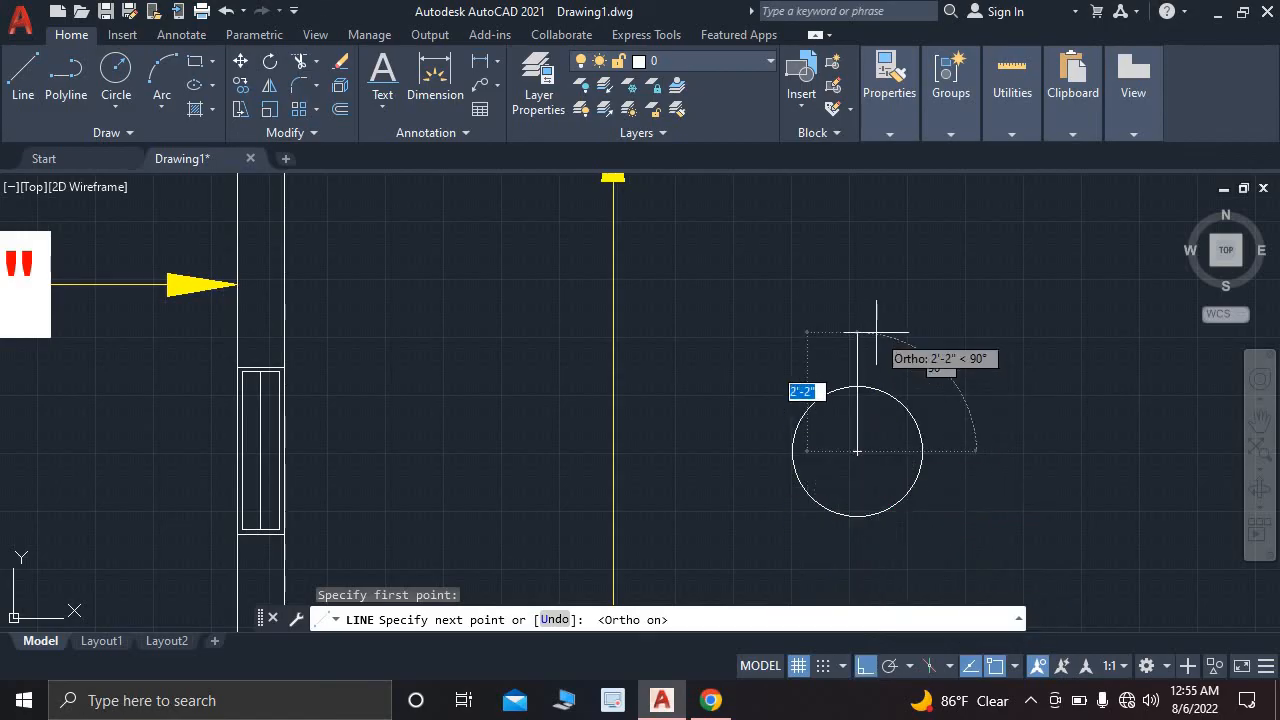
pyautogui.click(857, 449)
pyautogui.scroll(-2, 858, 458)
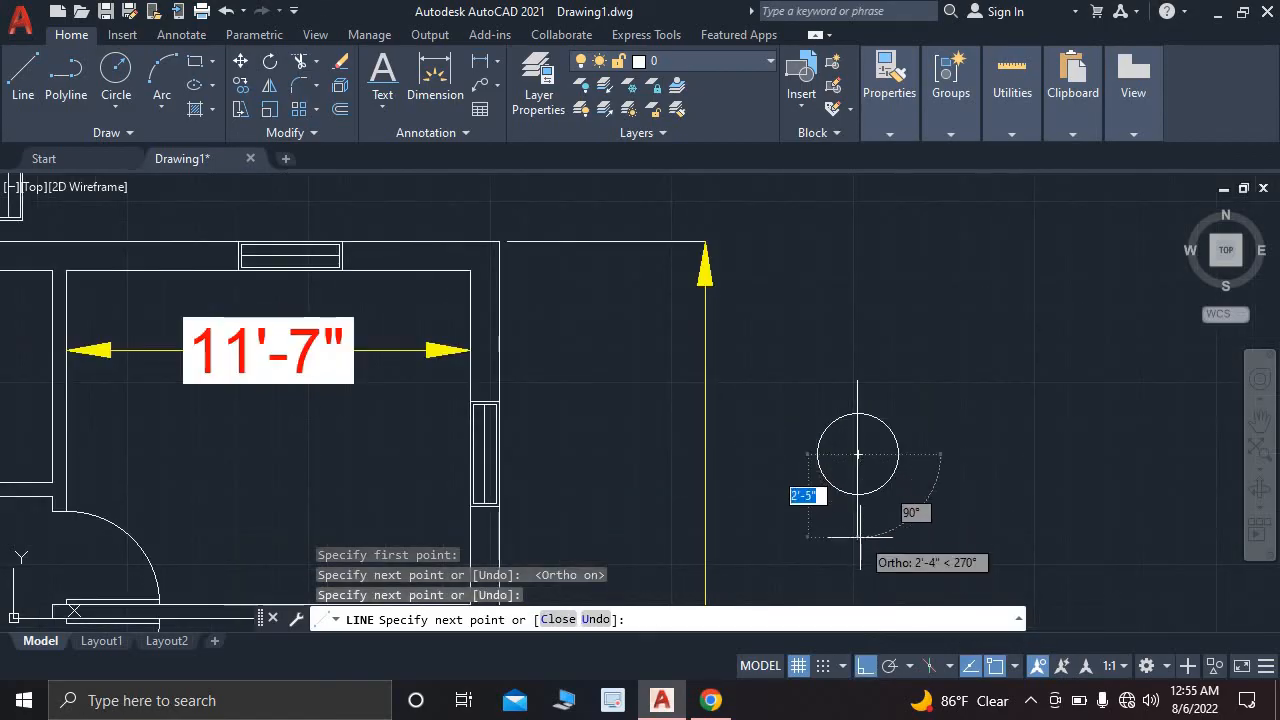
pyautogui.click(859, 533)
pyautogui.click(857, 454)
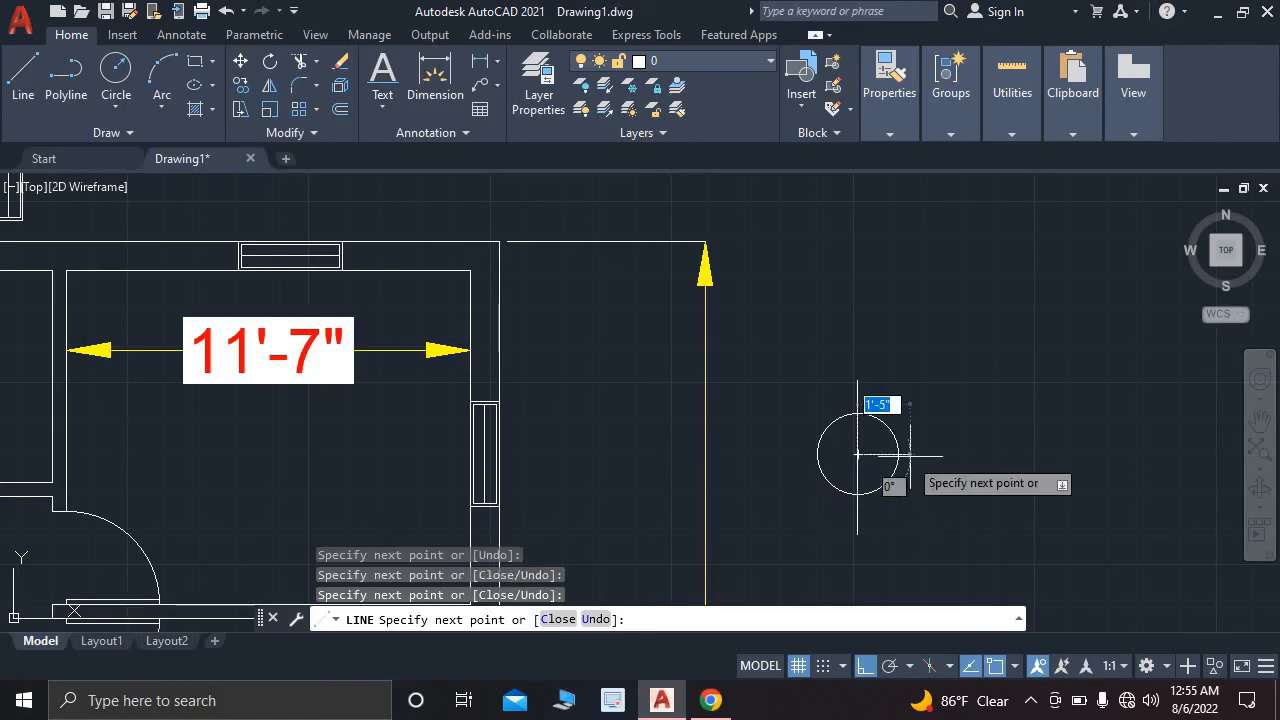
pyautogui.click(933, 455)
pyautogui.click(857, 455)
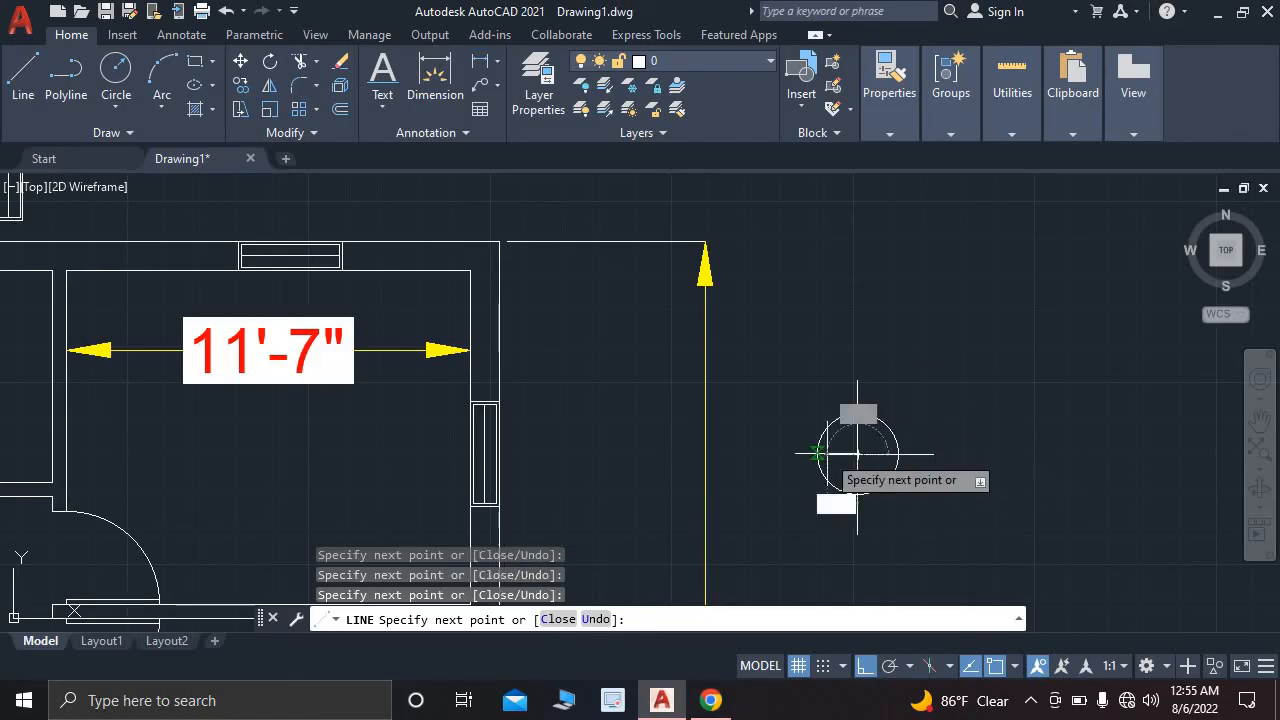
pyautogui.press('Escape')
pyautogui.scroll(-2, 857, 445)
pyautogui.scroll(2, 860, 445)
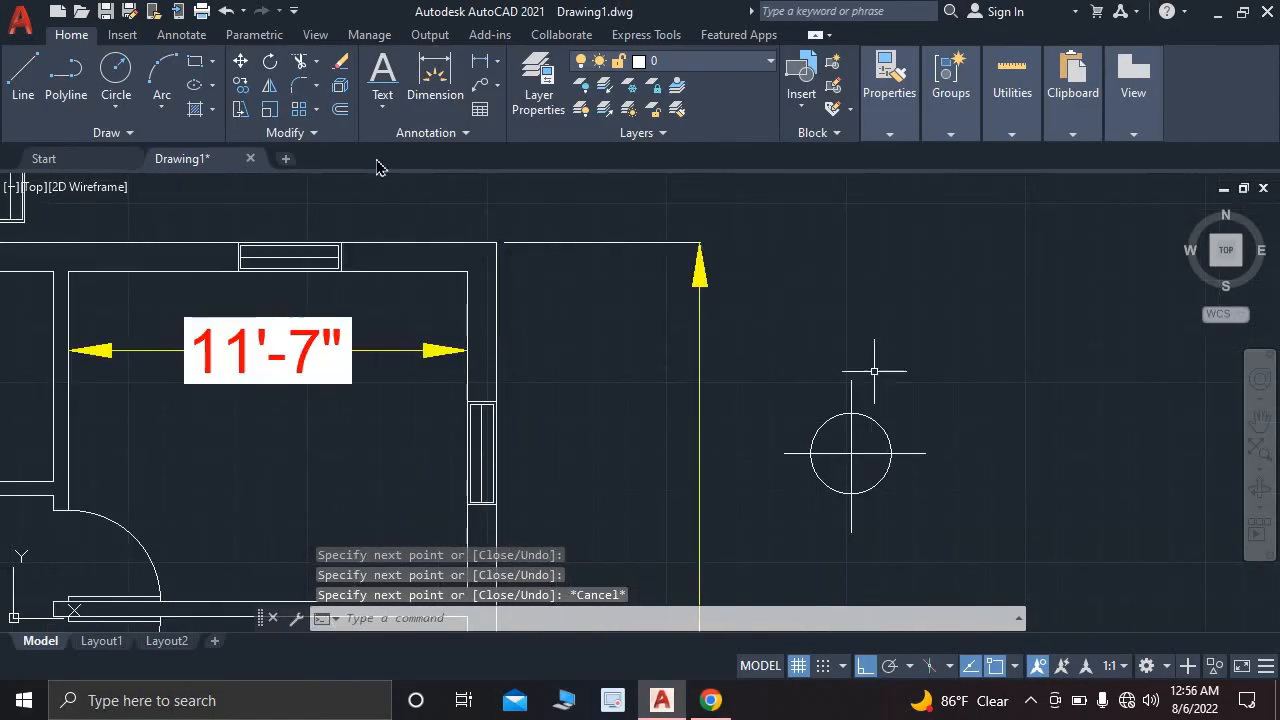
# - Place the horizontal single-line text "N" just above the north arm of the compass symbol
pyautogui.click(385, 104)
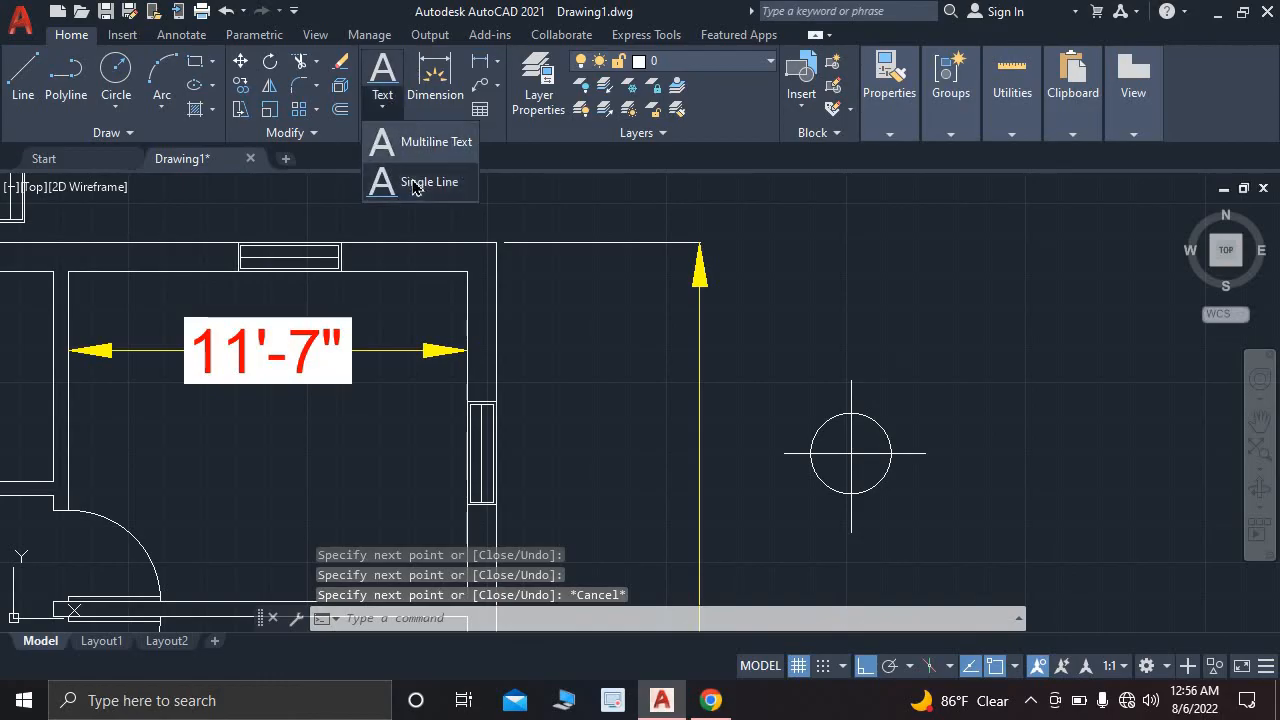
pyautogui.click(429, 182)
pyautogui.scroll(4, 839, 350)
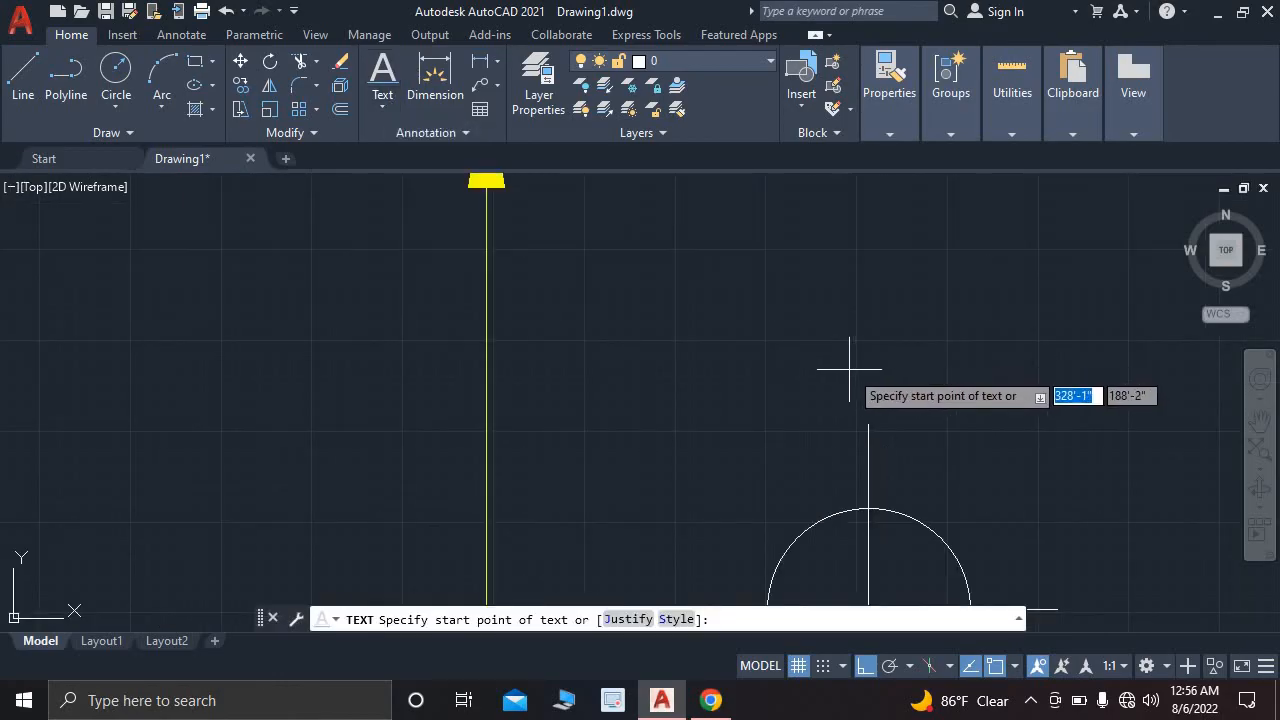
pyautogui.click(849, 372)
pyautogui.press('Return')
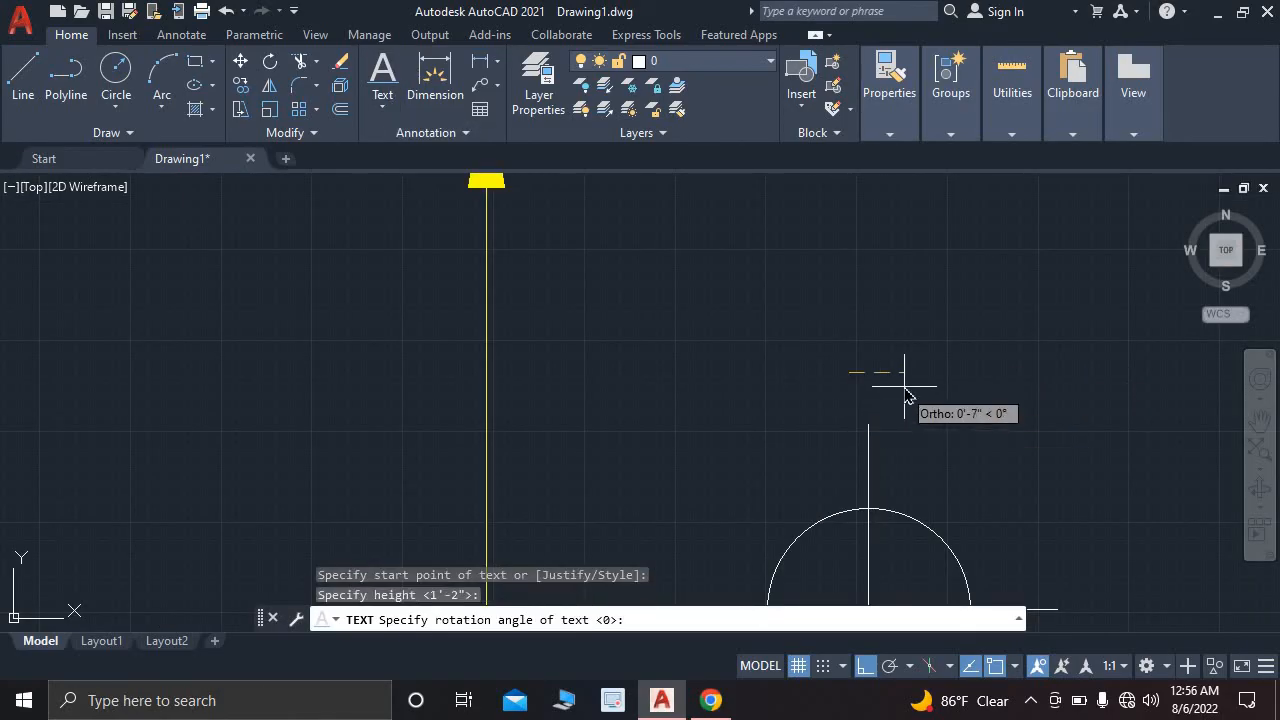
pyautogui.press('Return')
pyautogui.write('N')
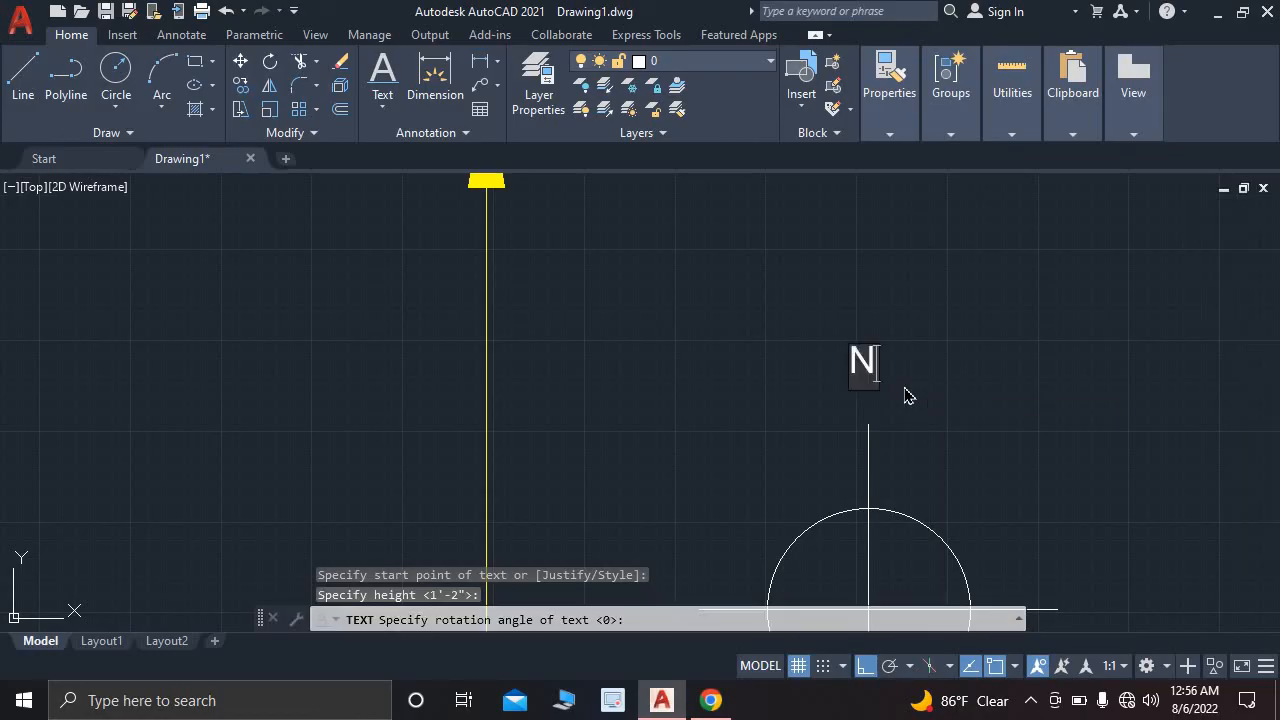
pyautogui.press('Return')
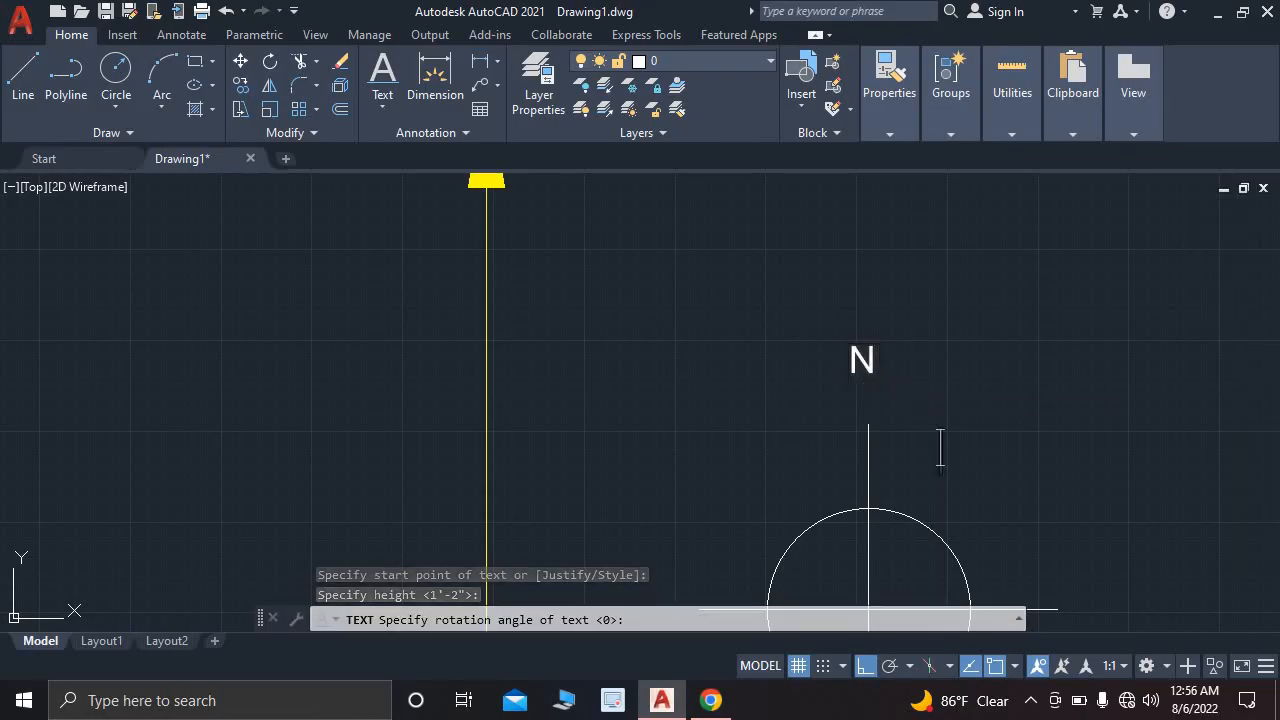
pyautogui.press('Return')
pyautogui.scroll(-4, 943, 449)
pyautogui.scroll(-2, 972, 432)
pyautogui.scroll(1, 699, 477)
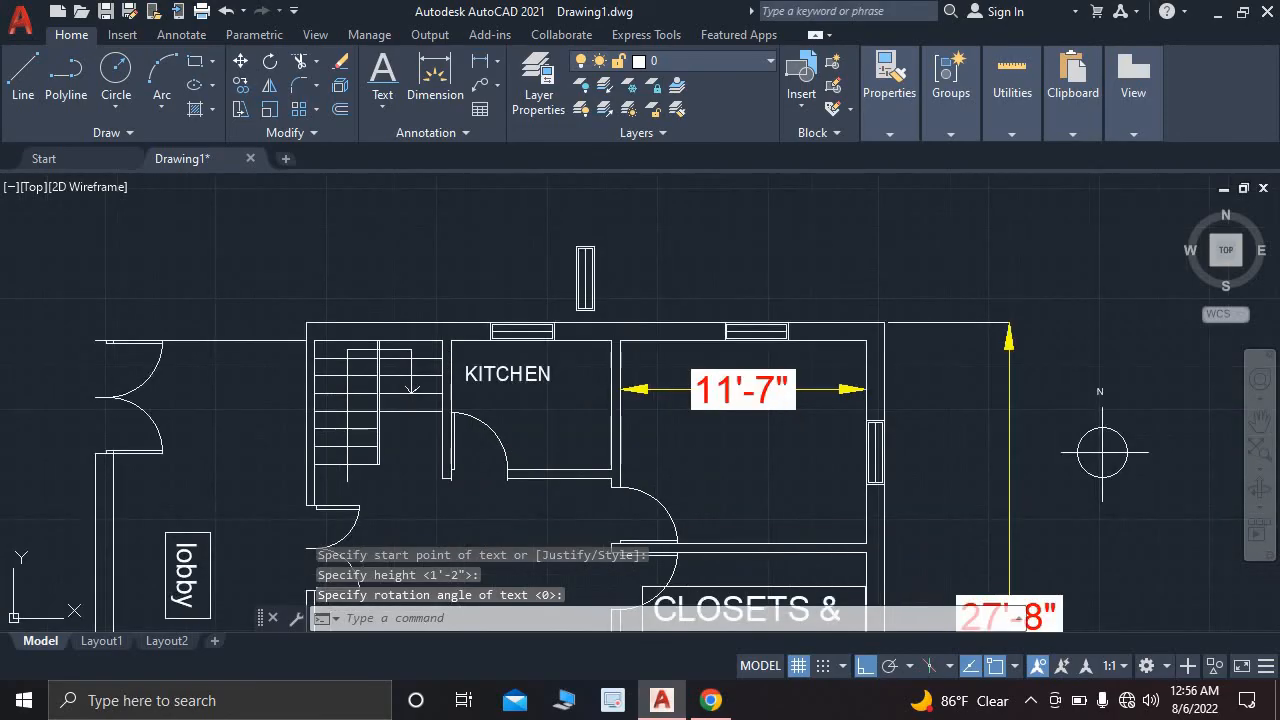
pyautogui.moveTo(697, 472); pyautogui.dragTo(729, 311, button='middle')
pyautogui.scroll(-2, 729, 314)
pyautogui.scroll(4, 712, 365)
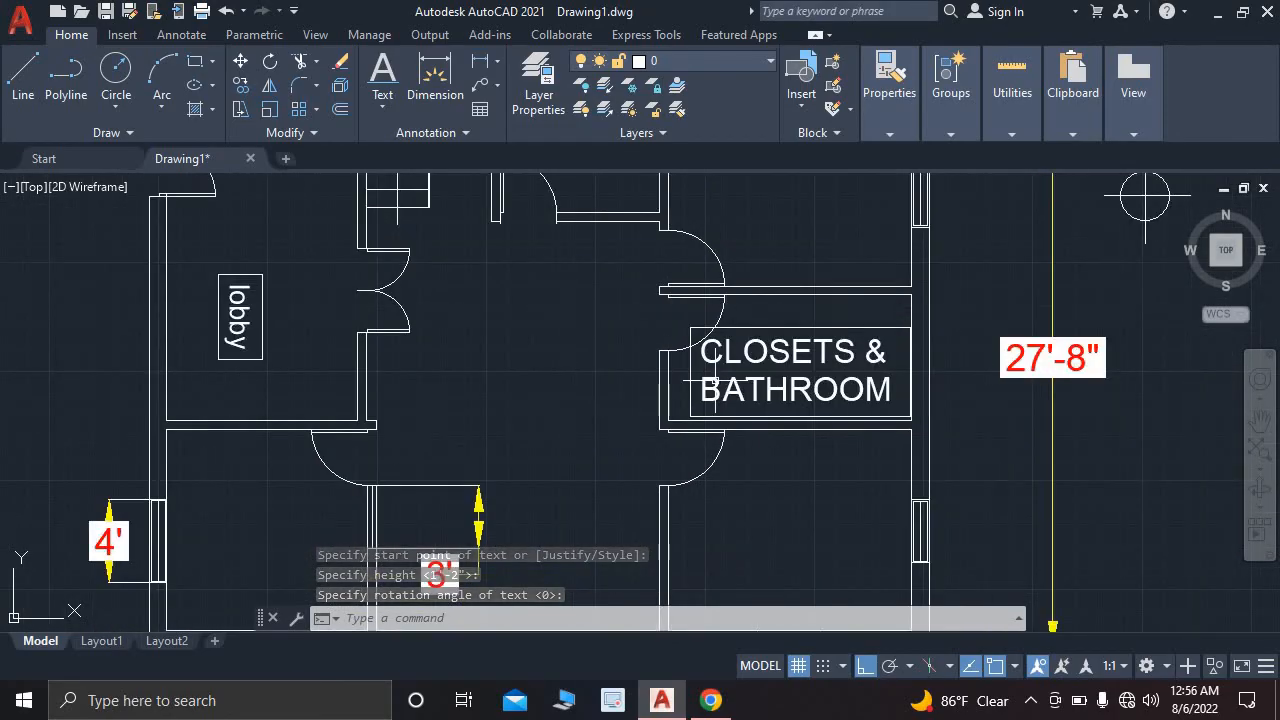